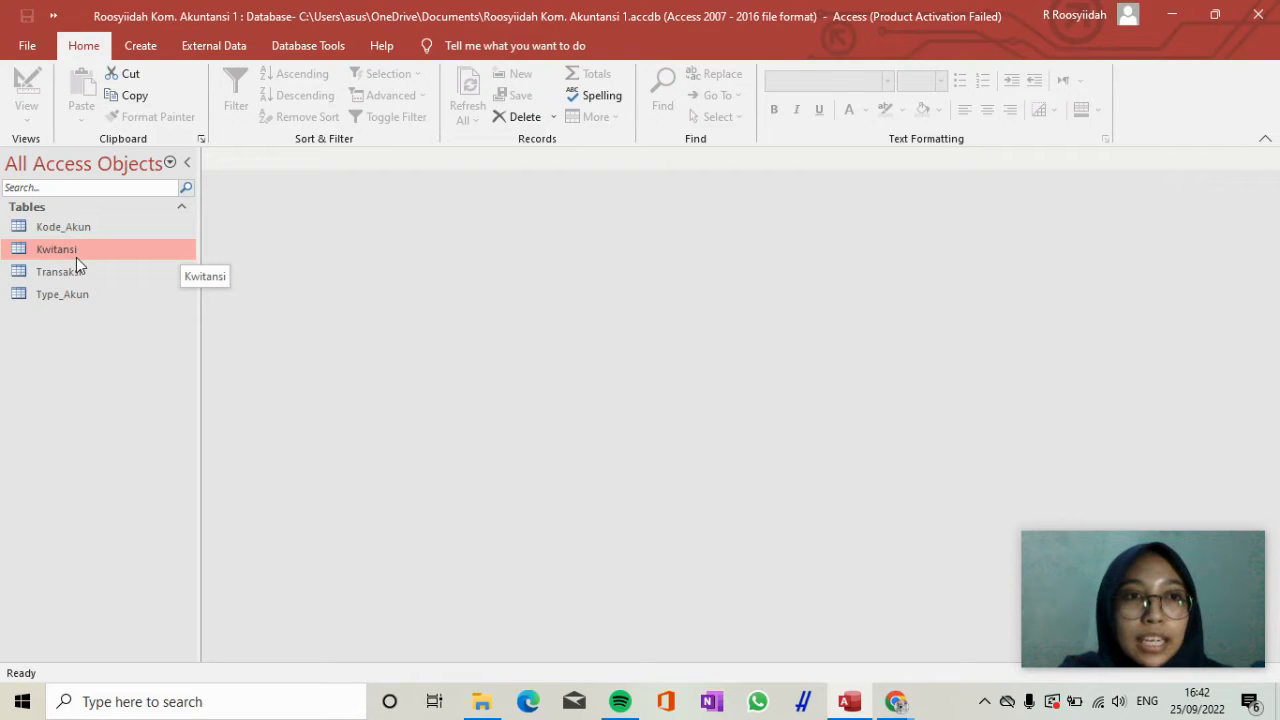
Create a form from the Kwitansi table and save it under the name Kwitansi.
{"action": "left_click", "coordinate": [141, 46]}
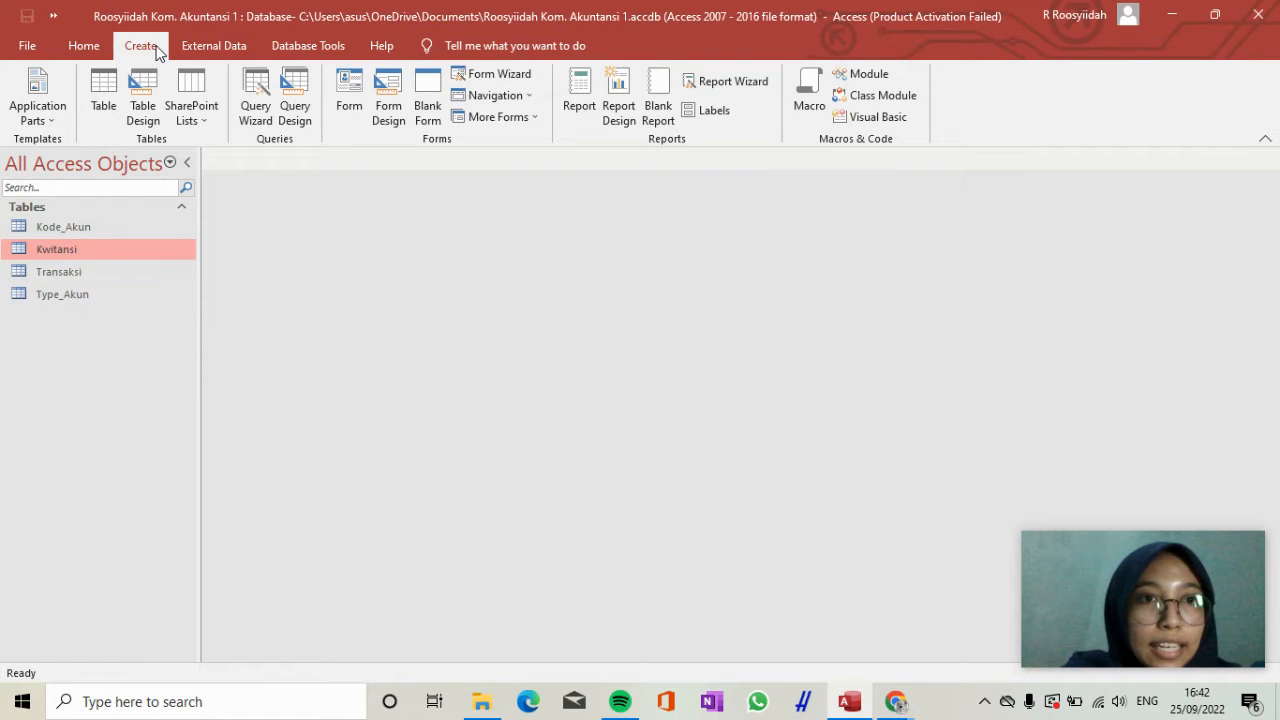
{"action": "left_click", "coordinate": [353, 98]}
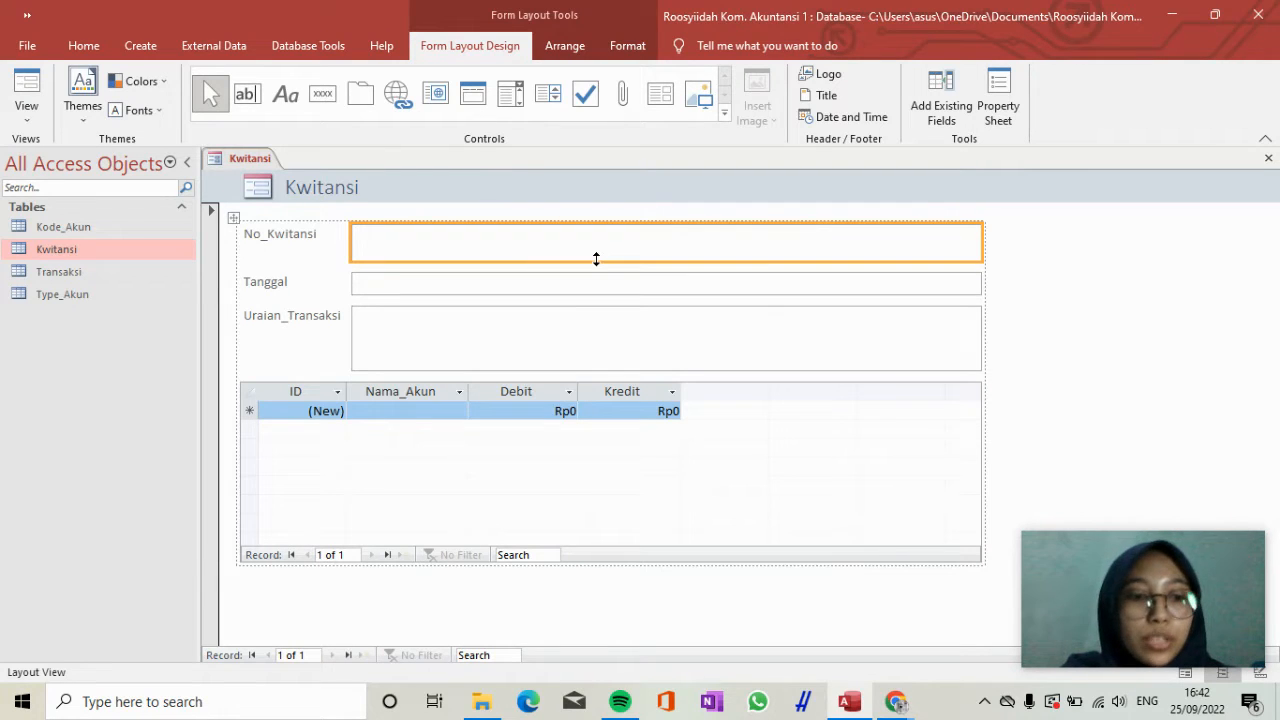
{"action": "key", "text": "ctrl+s"}
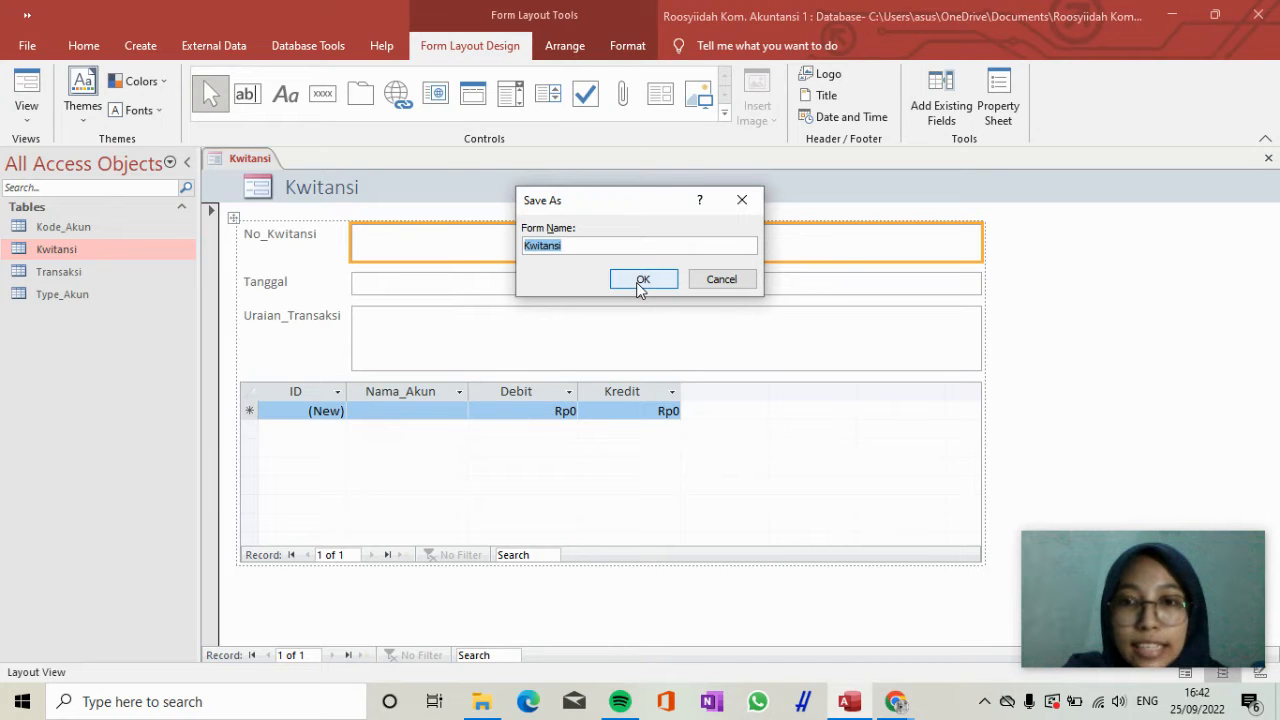
{"action": "left_click", "coordinate": [642, 280]}
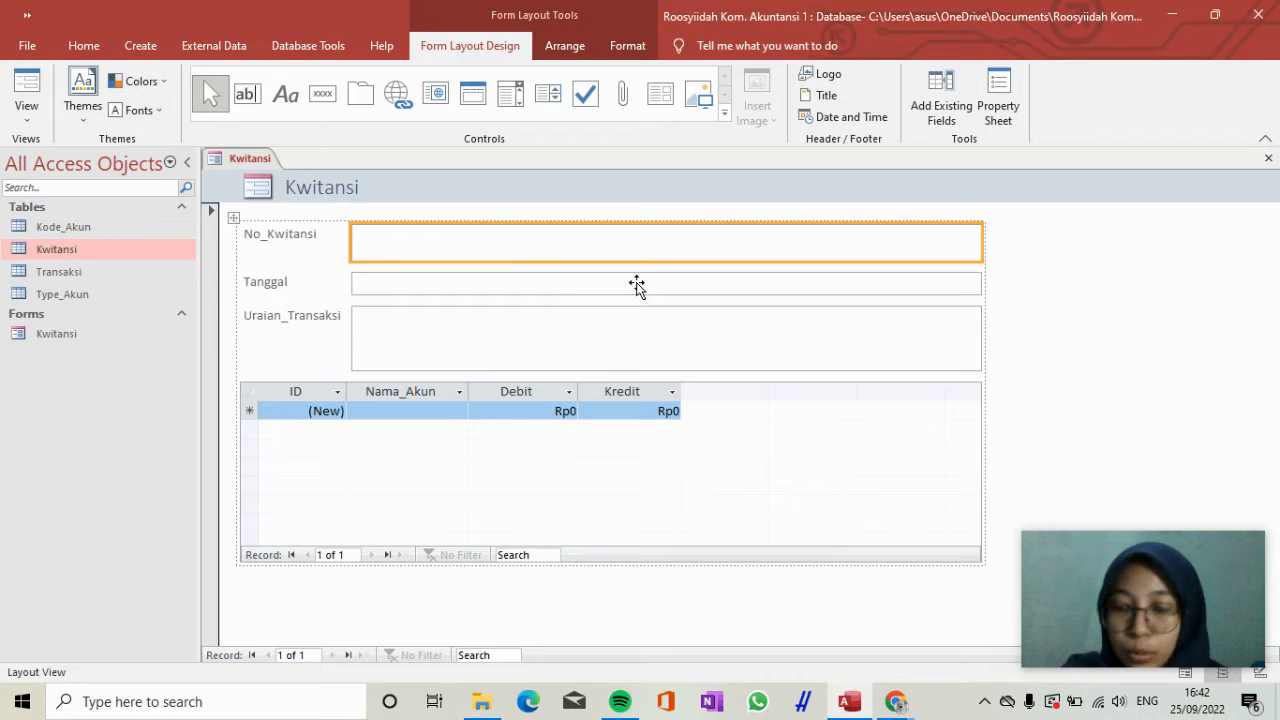
Widen the Nama_Akun, Debit and Kredit columns of the subform so that together they nearly fill its width.
{"action": "left_click", "coordinate": [472, 387]}
{"action": "left_click_drag", "start_coordinate": [578, 378], "coordinate": [649, 380]}
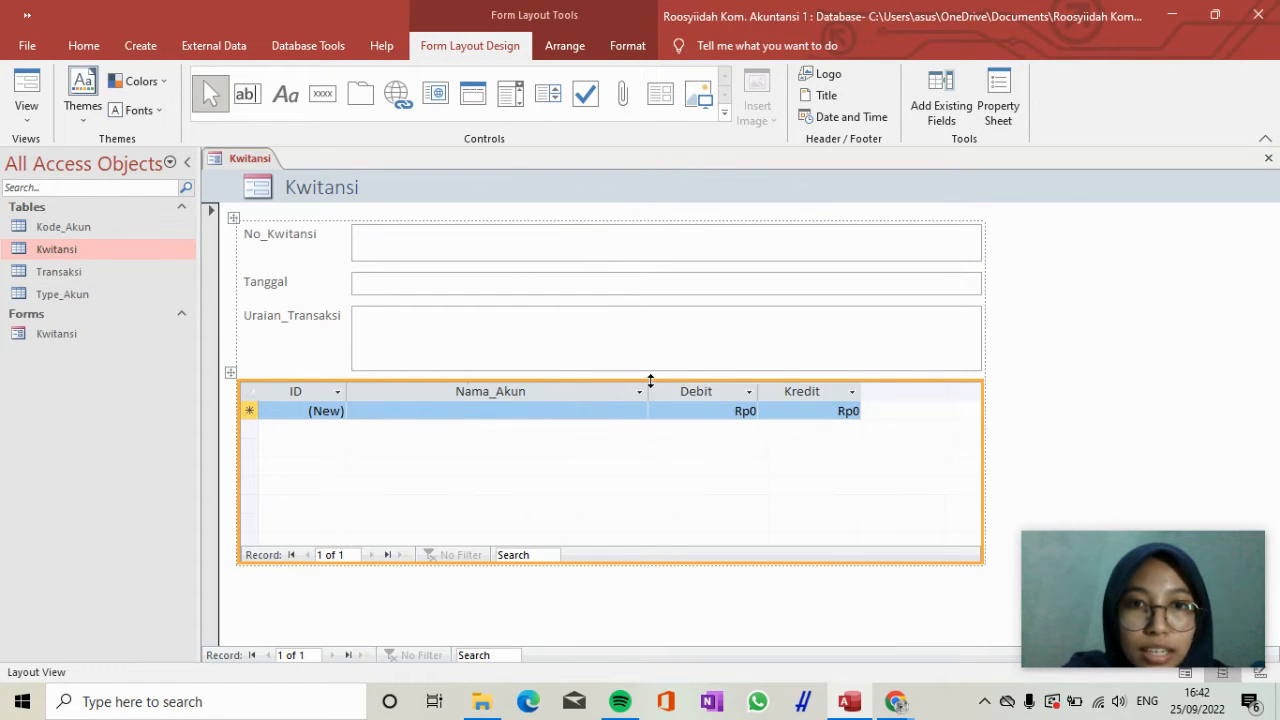
{"action": "left_click_drag", "start_coordinate": [861, 387], "coordinate": [909, 387]}
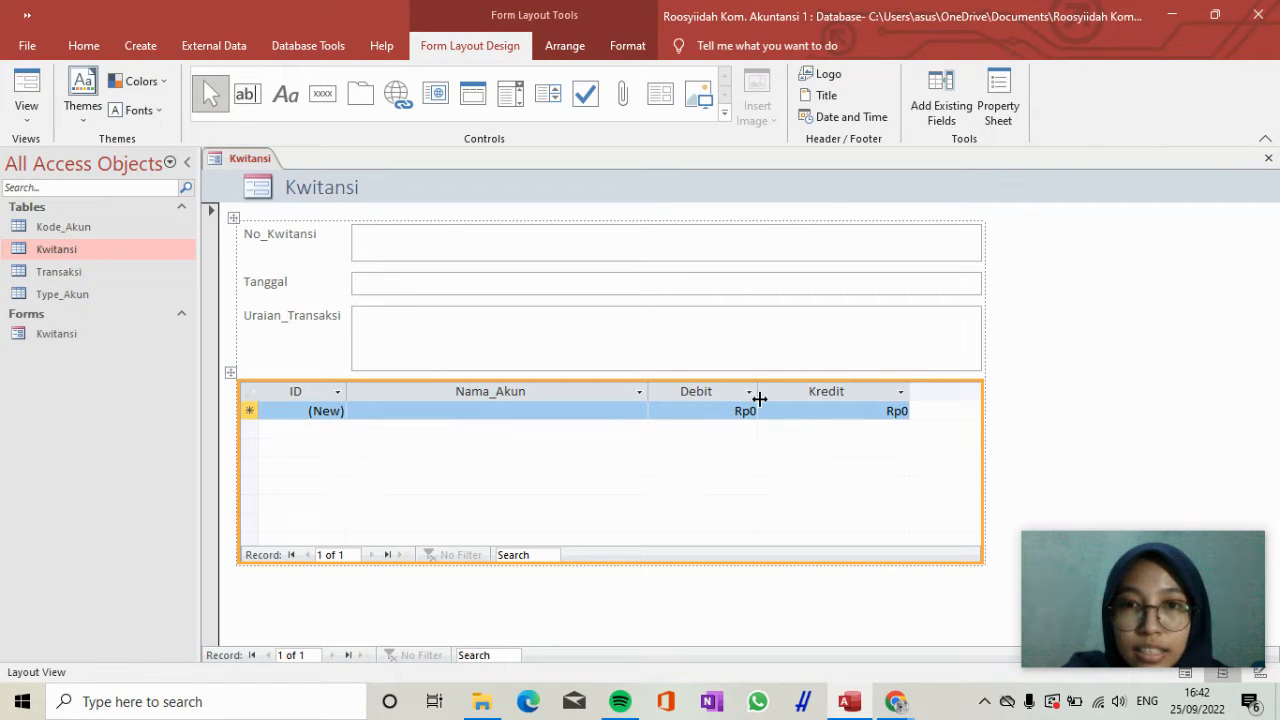
{"action": "left_click_drag", "start_coordinate": [797, 394], "coordinate": [835, 391]}
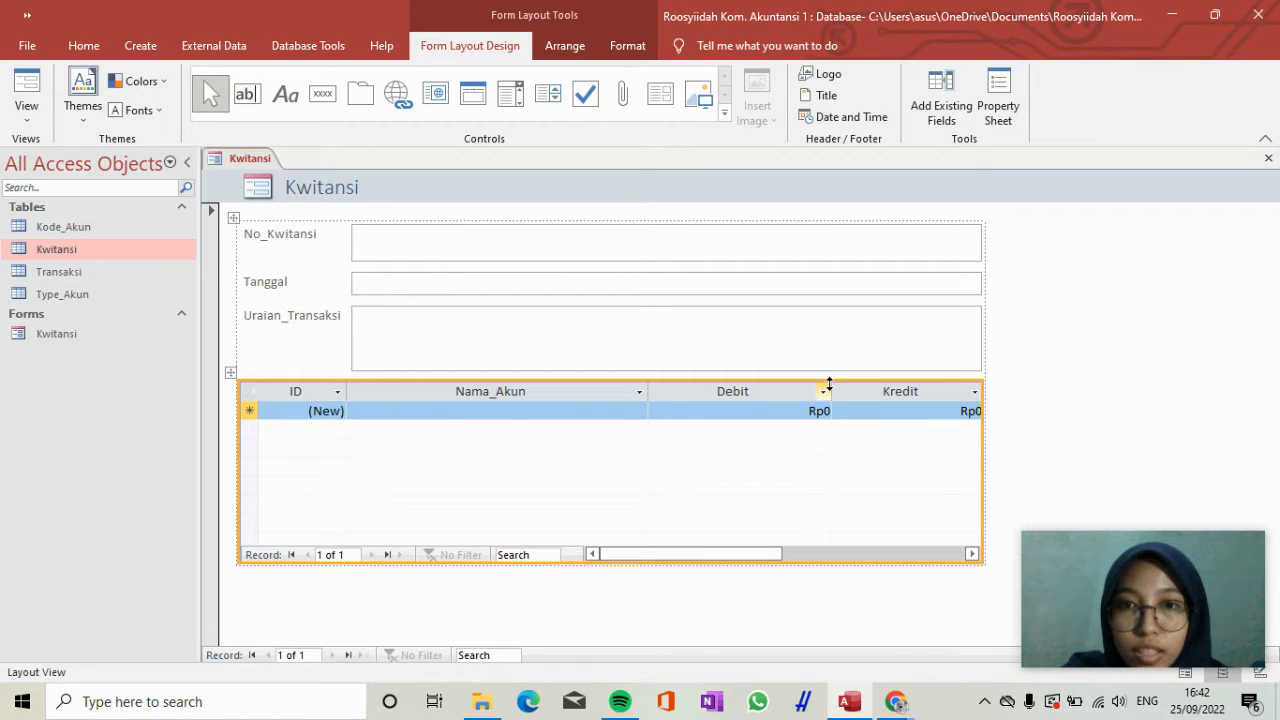
{"action": "left_click_drag", "start_coordinate": [834, 385], "coordinate": [822, 388]}
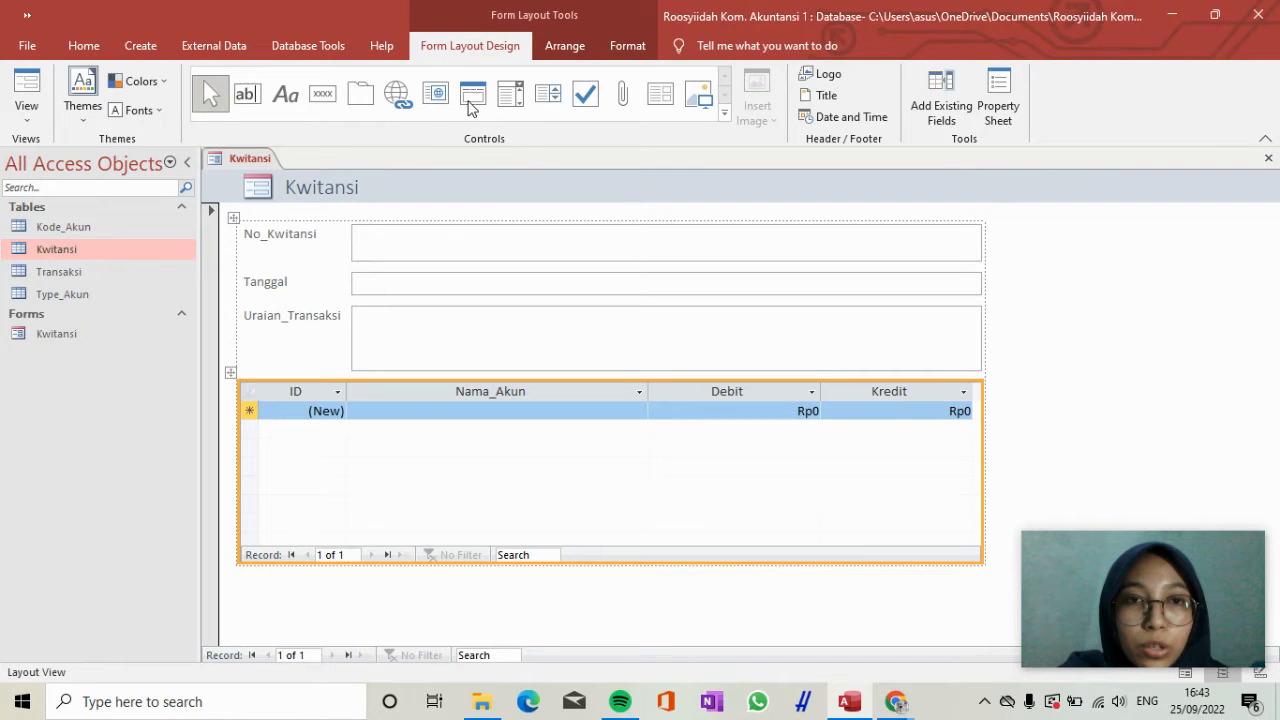
Add a command button below the subform using the Record Operations action Add New Record, with the text Add Record.
{"action": "left_click", "coordinate": [324, 95]}
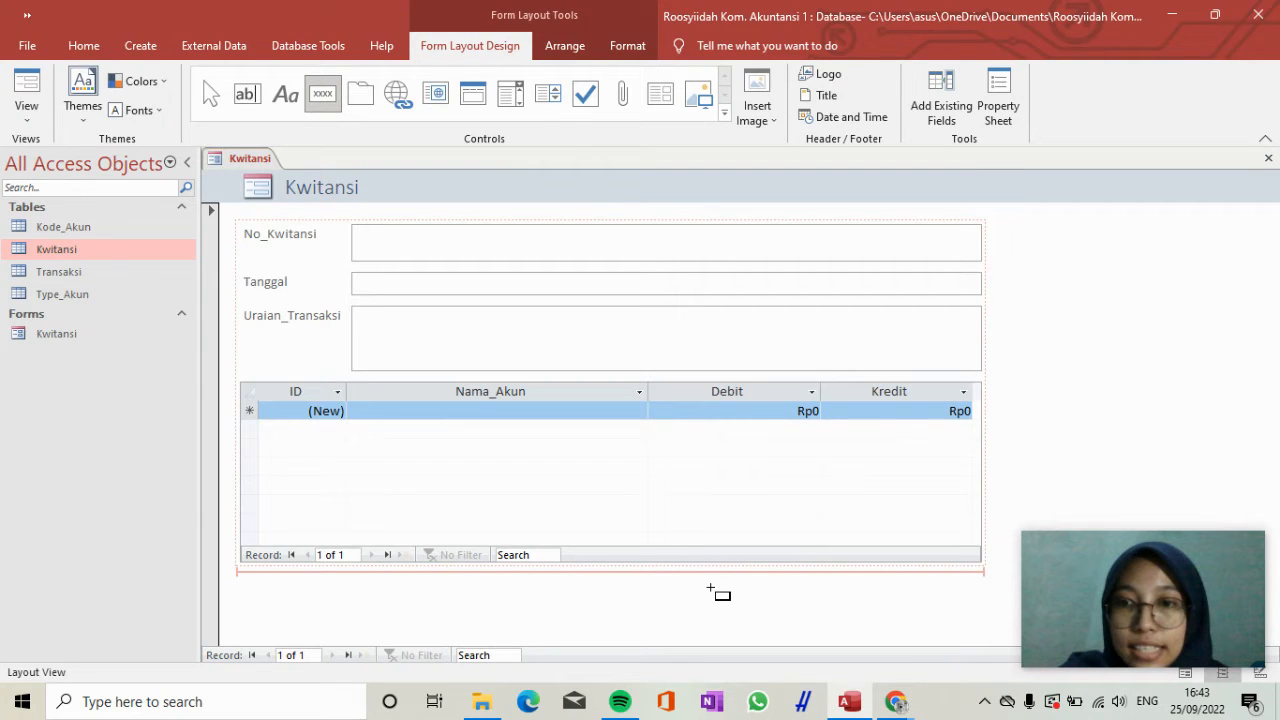
{"action": "left_click", "coordinate": [755, 581]}
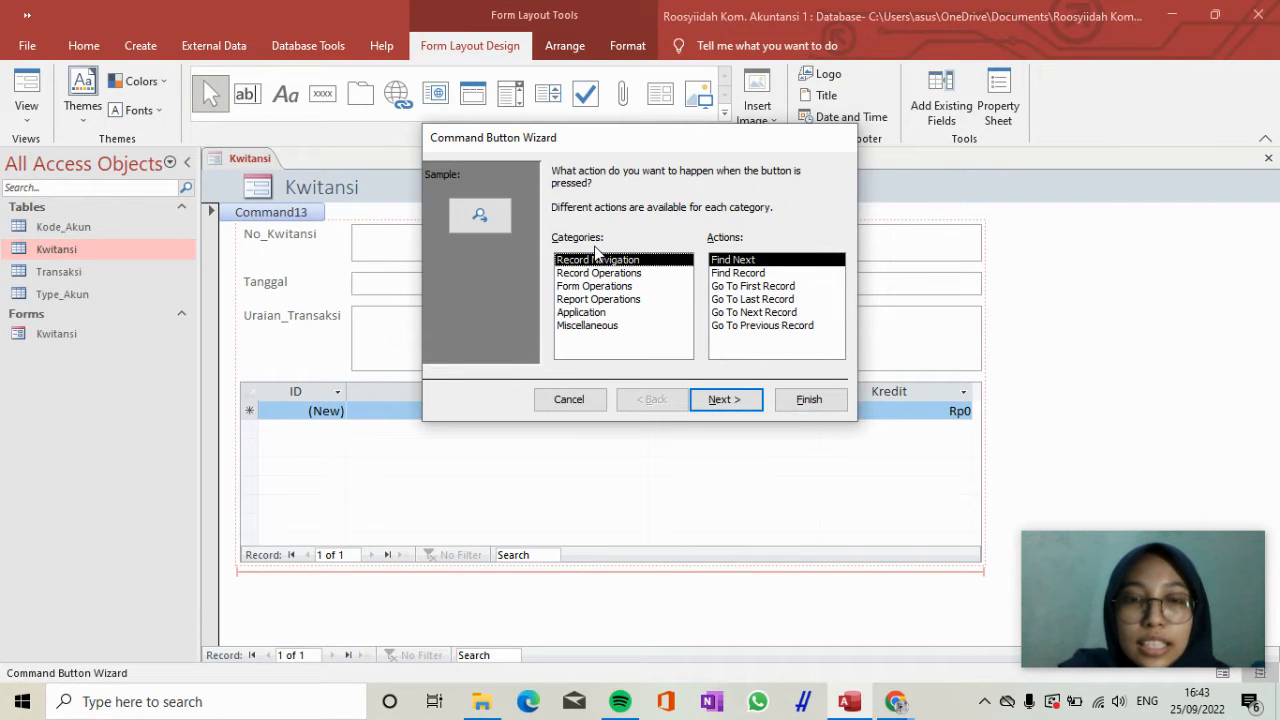
{"action": "left_click", "coordinate": [604, 275]}
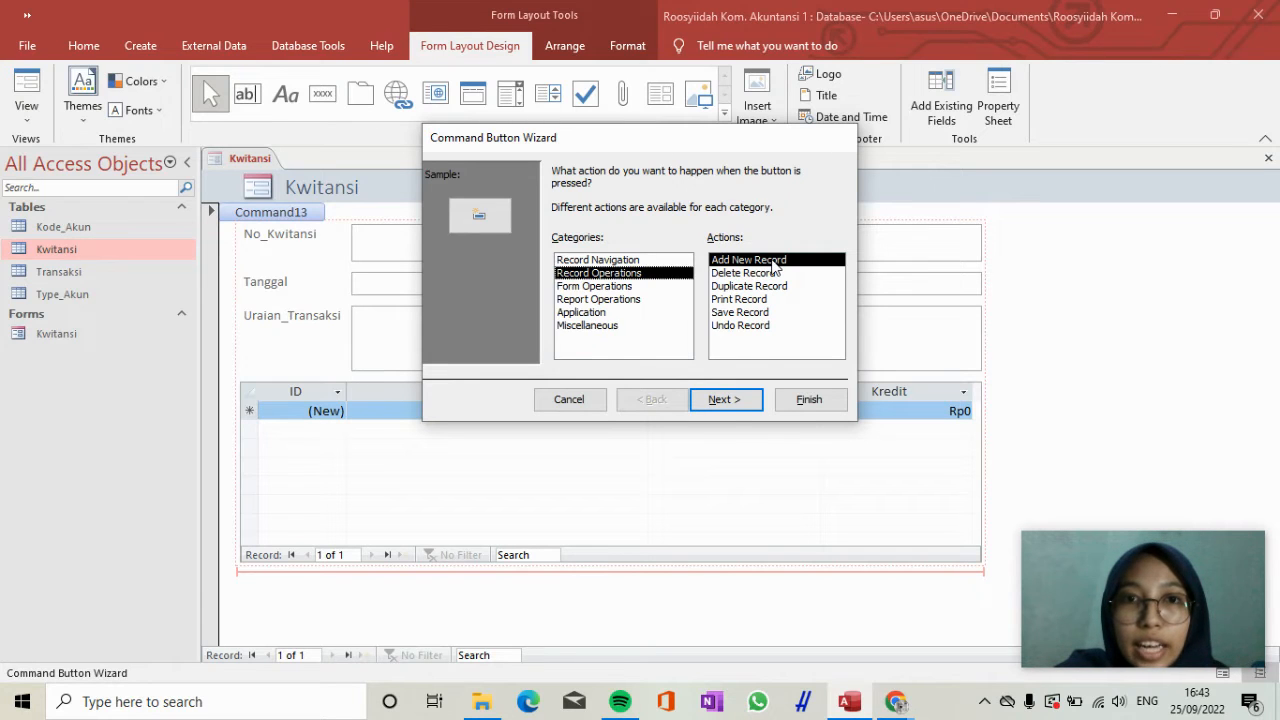
{"action": "left_click", "coordinate": [729, 400]}
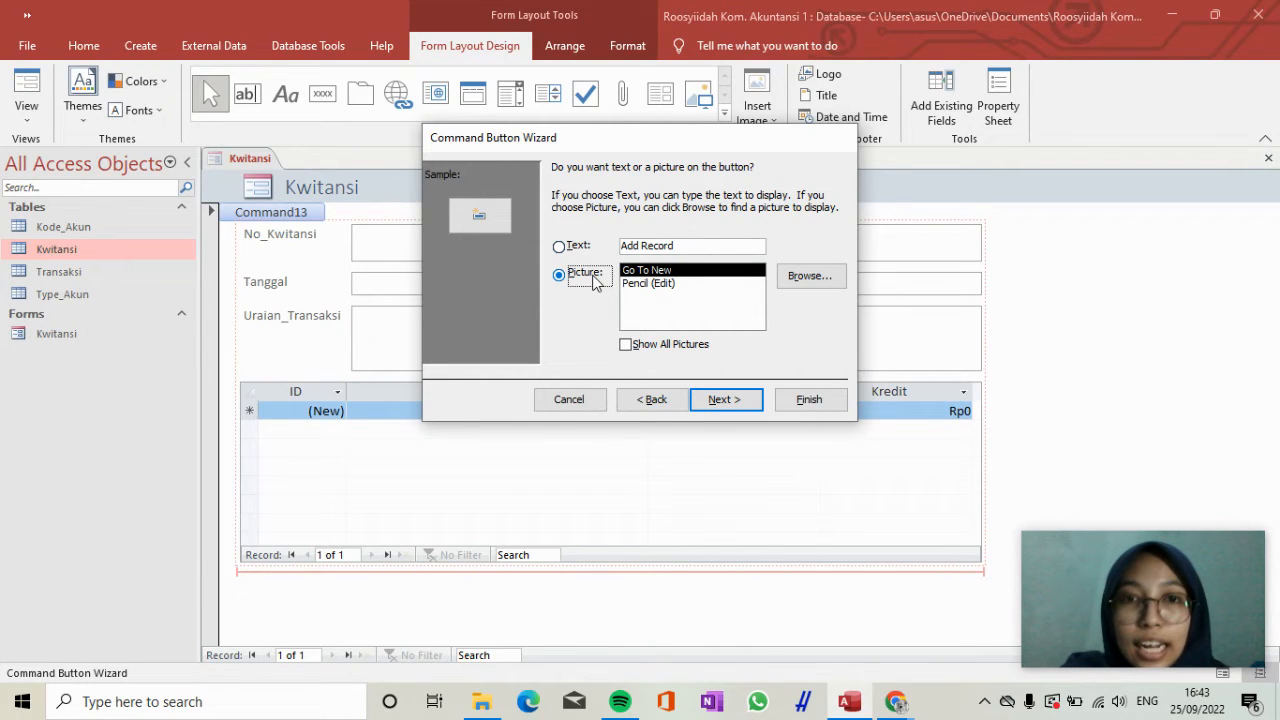
{"action": "left_click", "coordinate": [576, 246]}
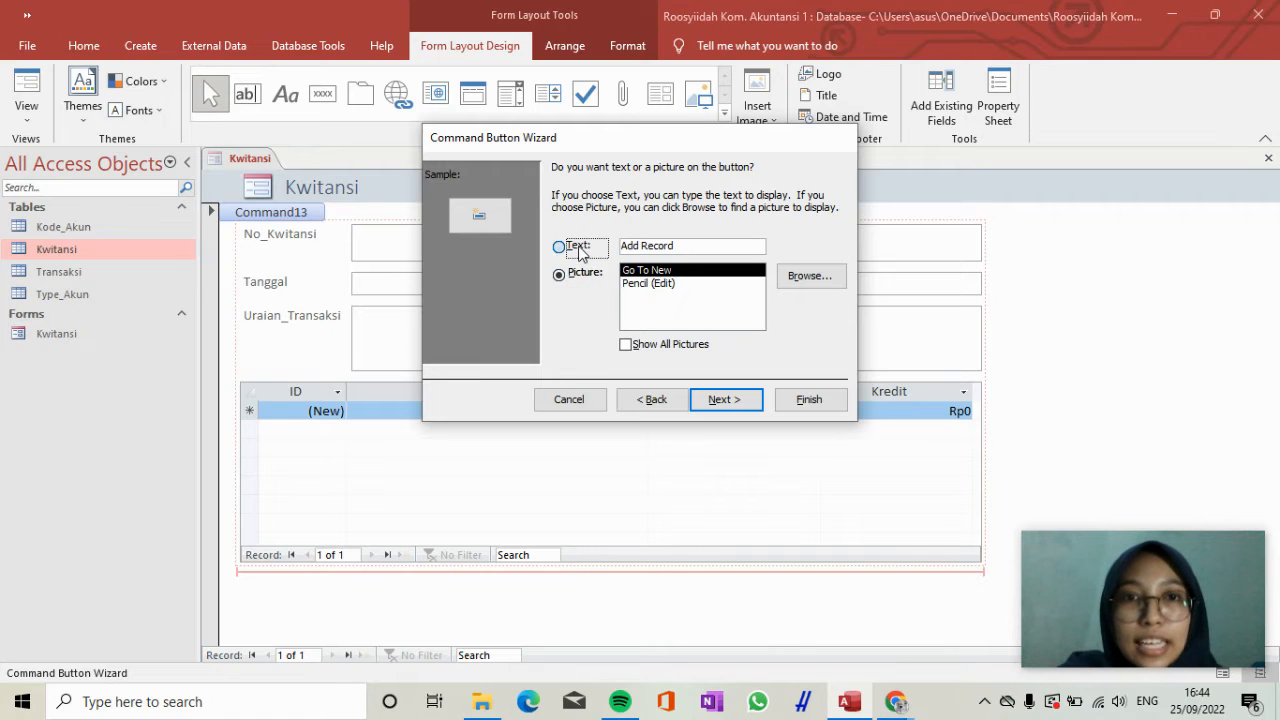
{"action": "left_click", "coordinate": [801, 403]}
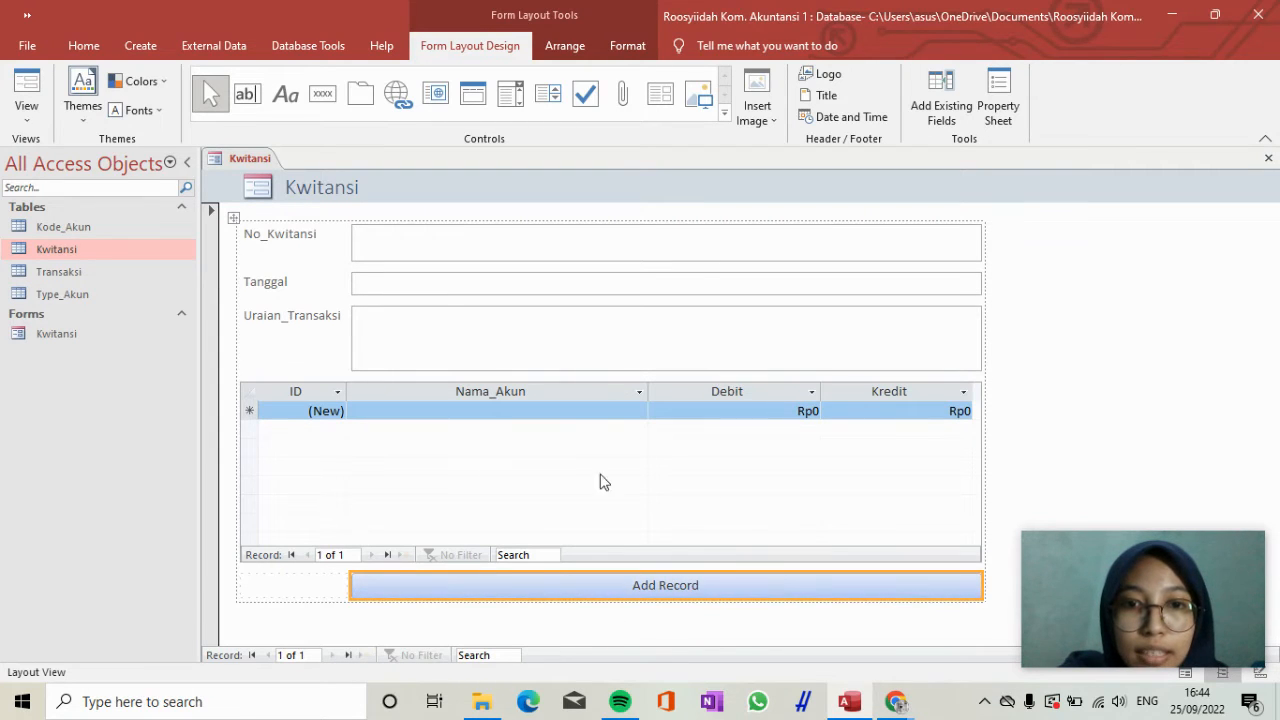
Split the Add Record button's layout cell horizontally and move the button into the right-hand cell.
{"action": "left_click", "coordinate": [614, 54]}
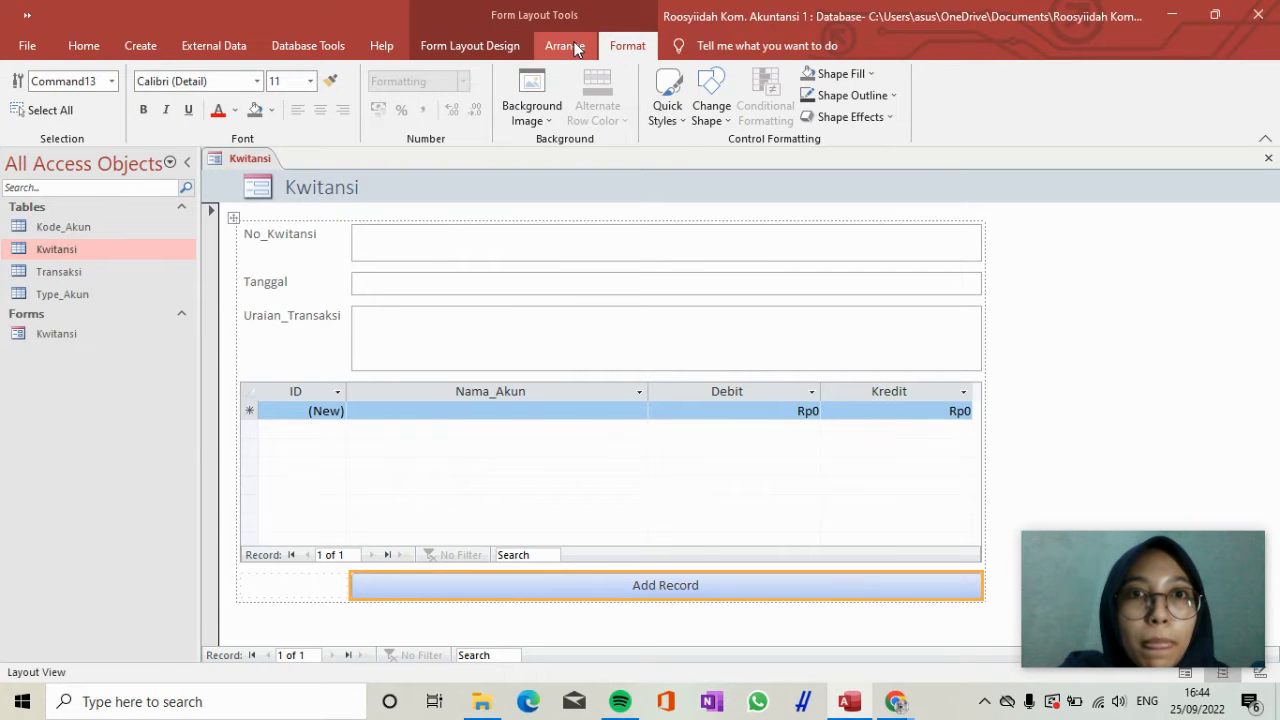
{"action": "left_click", "coordinate": [576, 47]}
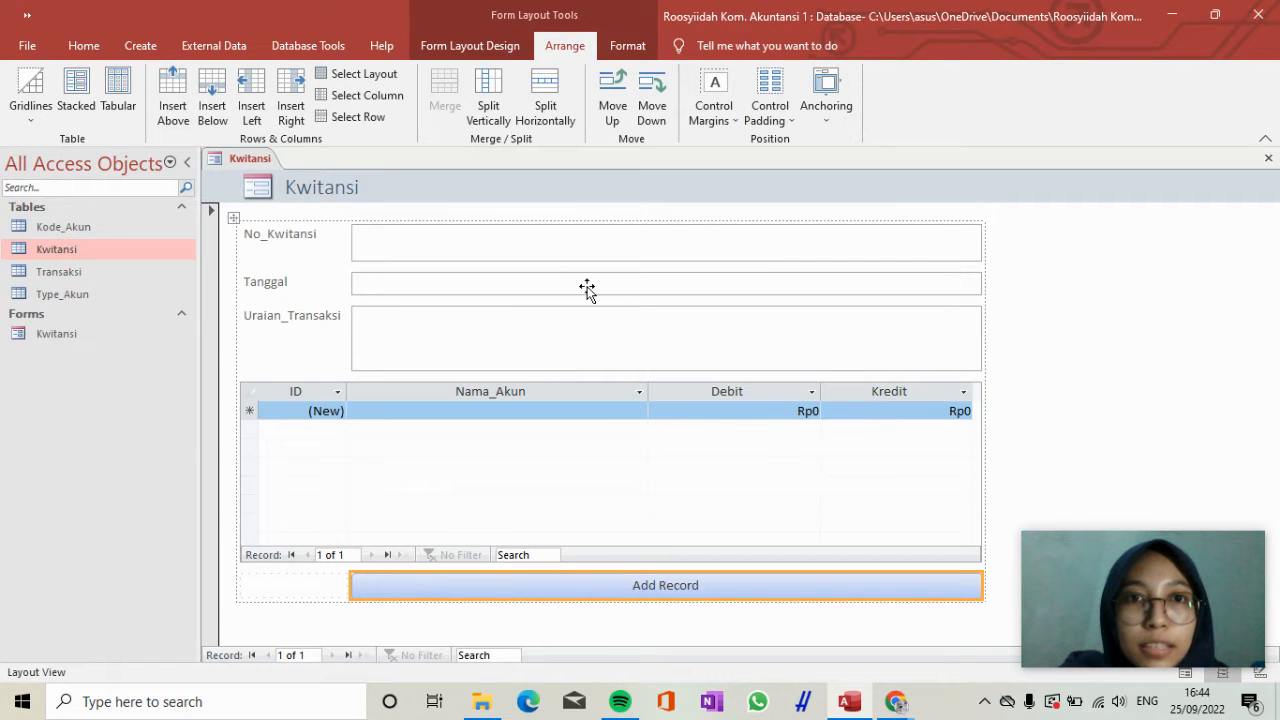
{"action": "left_click", "coordinate": [545, 102]}
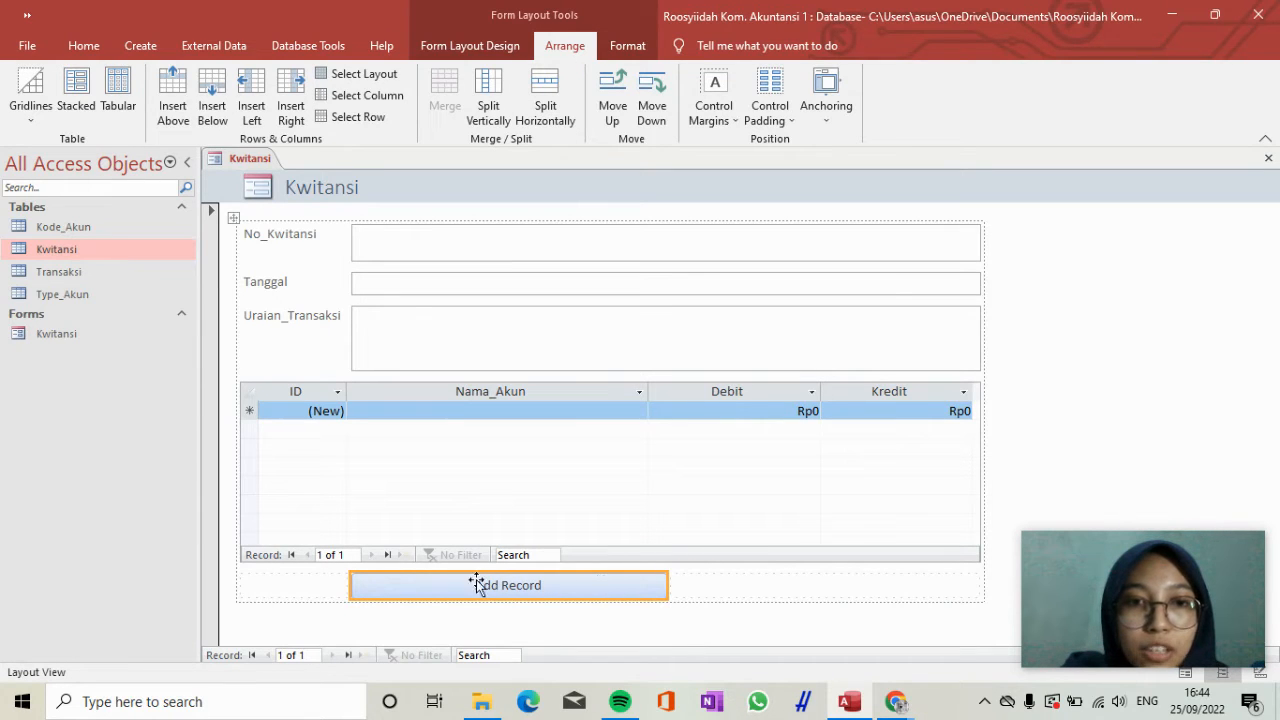
{"action": "left_click_drag", "start_coordinate": [451, 585], "coordinate": [789, 585]}
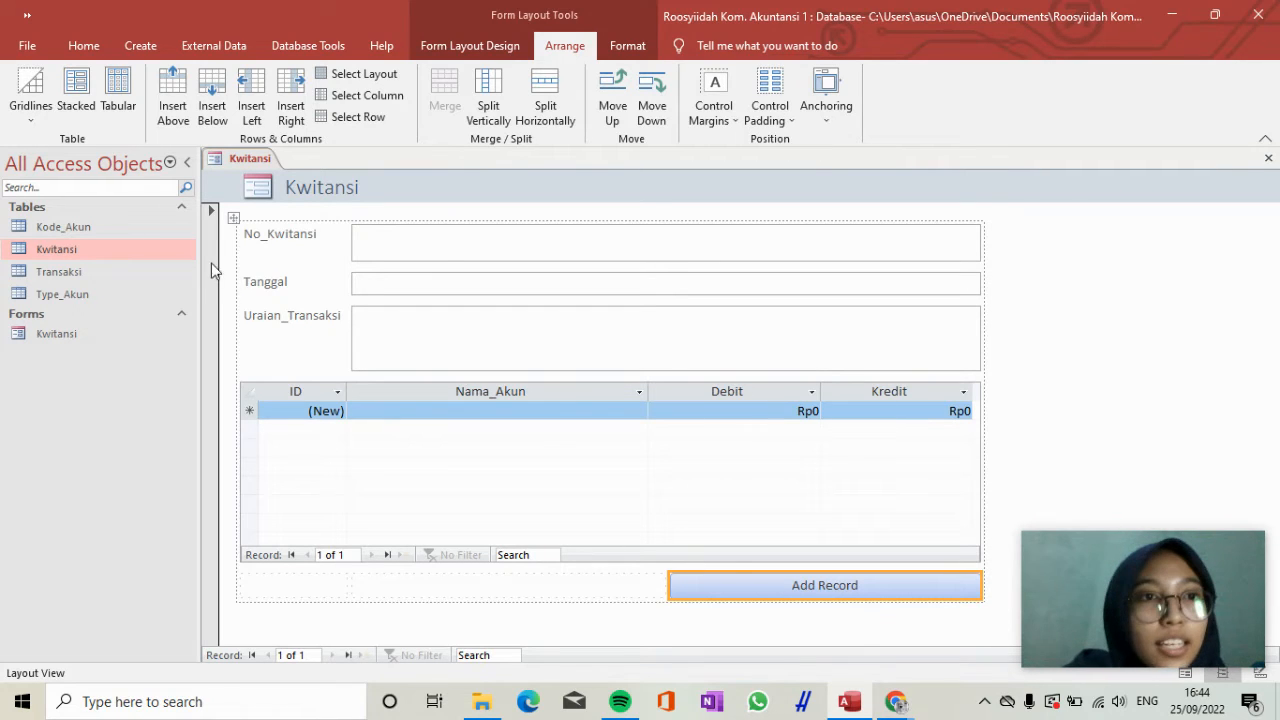
Switch the Kwitansi form to Form View for data entry.
{"action": "left_click", "coordinate": [86, 48]}
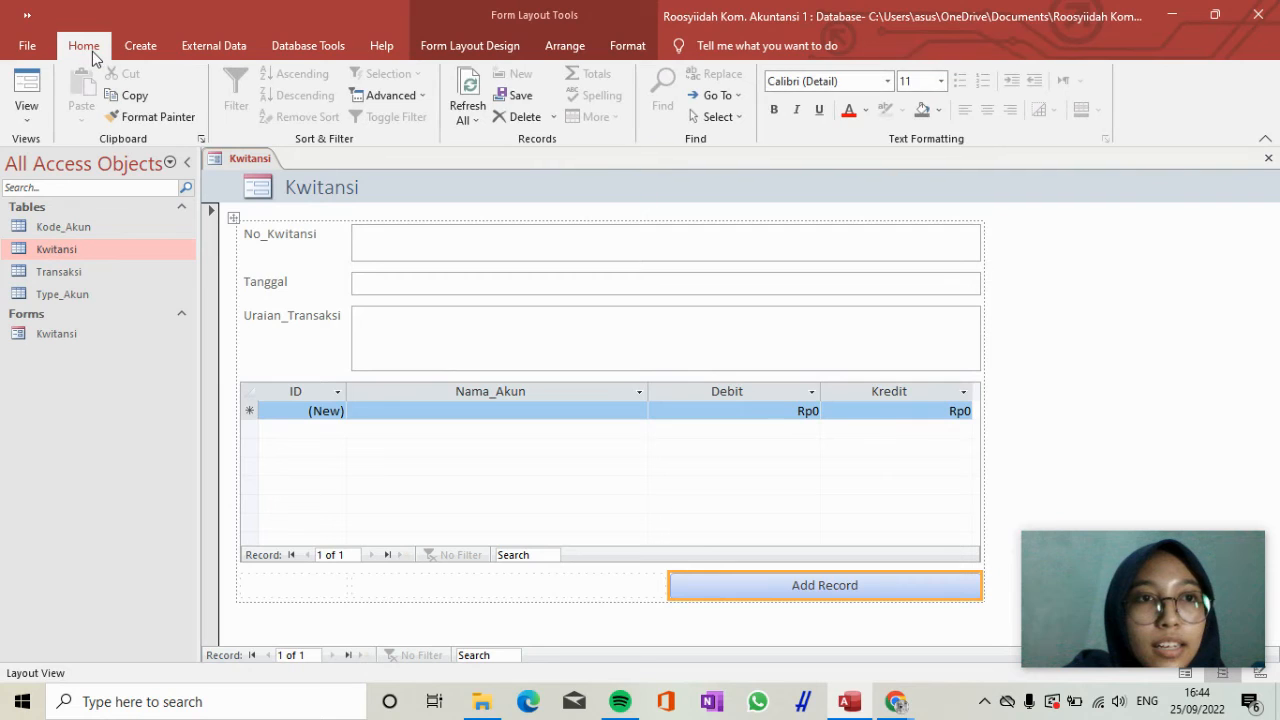
{"action": "left_click", "coordinate": [41, 115]}
{"action": "left_click", "coordinate": [63, 152]}
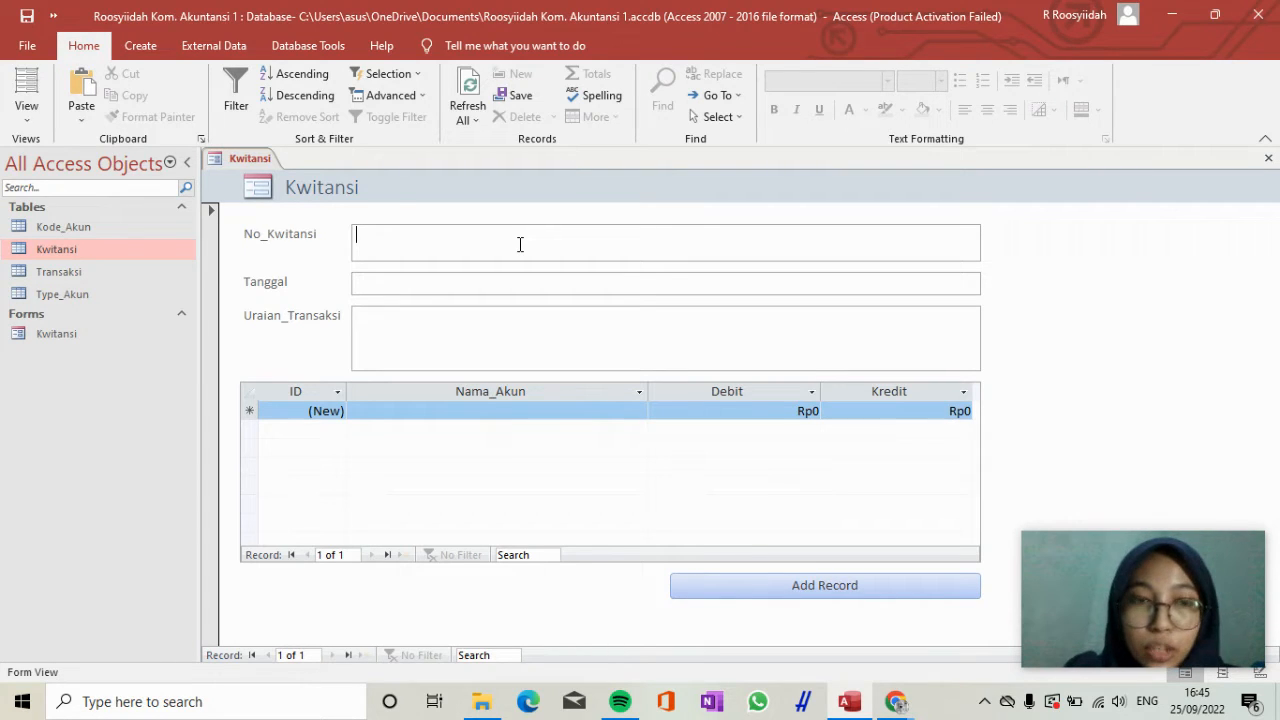
Enter 01 as the No_Kwitansi and 7/01/2020 as the Tanggal of the new record.
{"action": "type", "text": "01"}
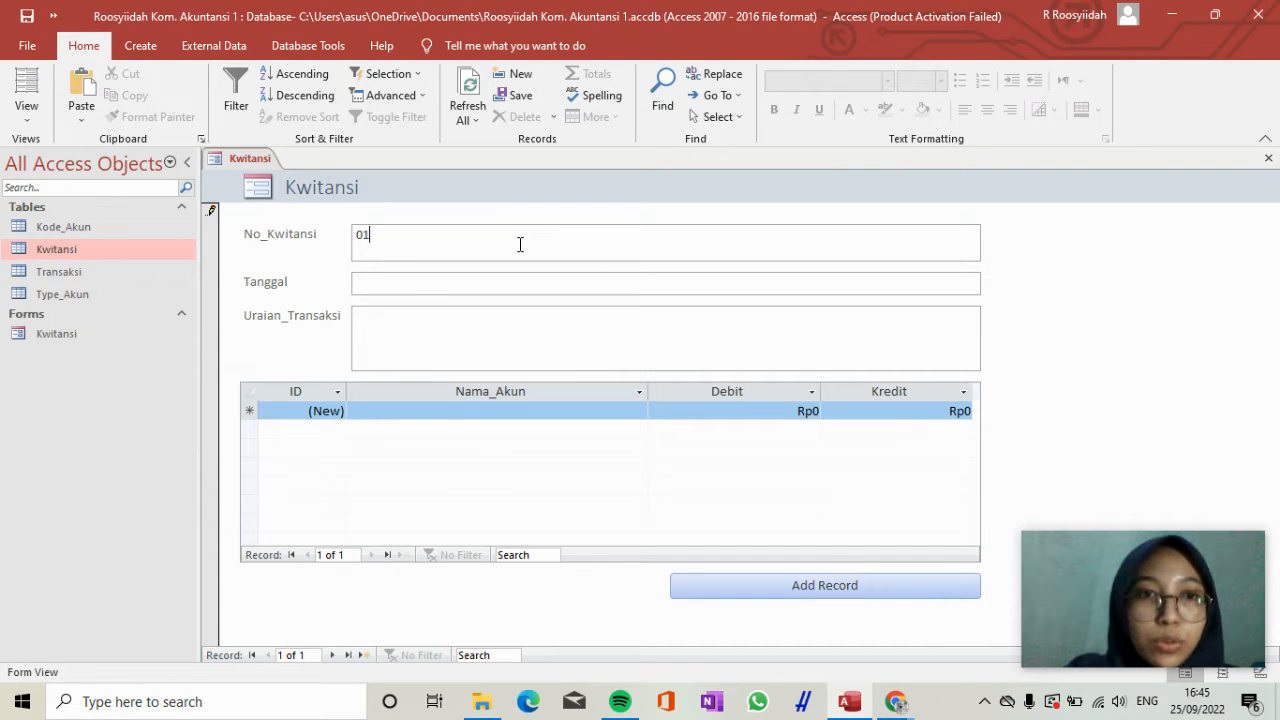
{"action": "key", "text": "Tab"}
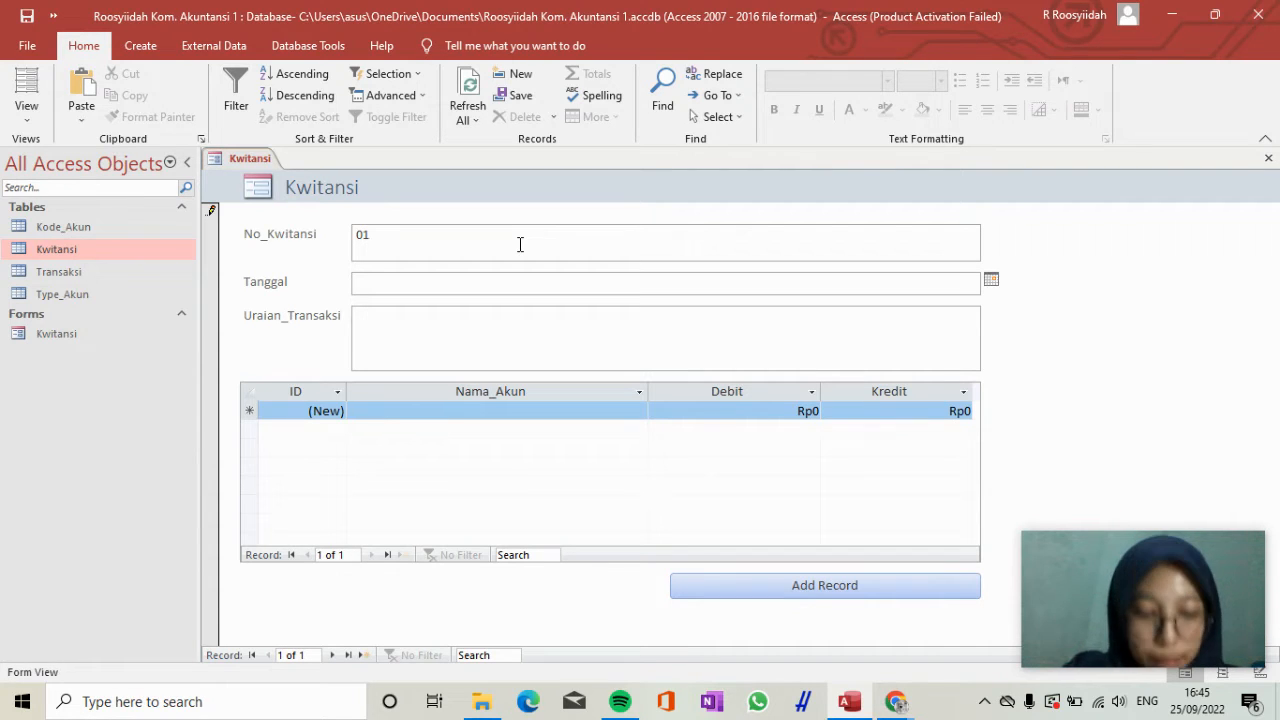
{"action": "type", "text": "7"}
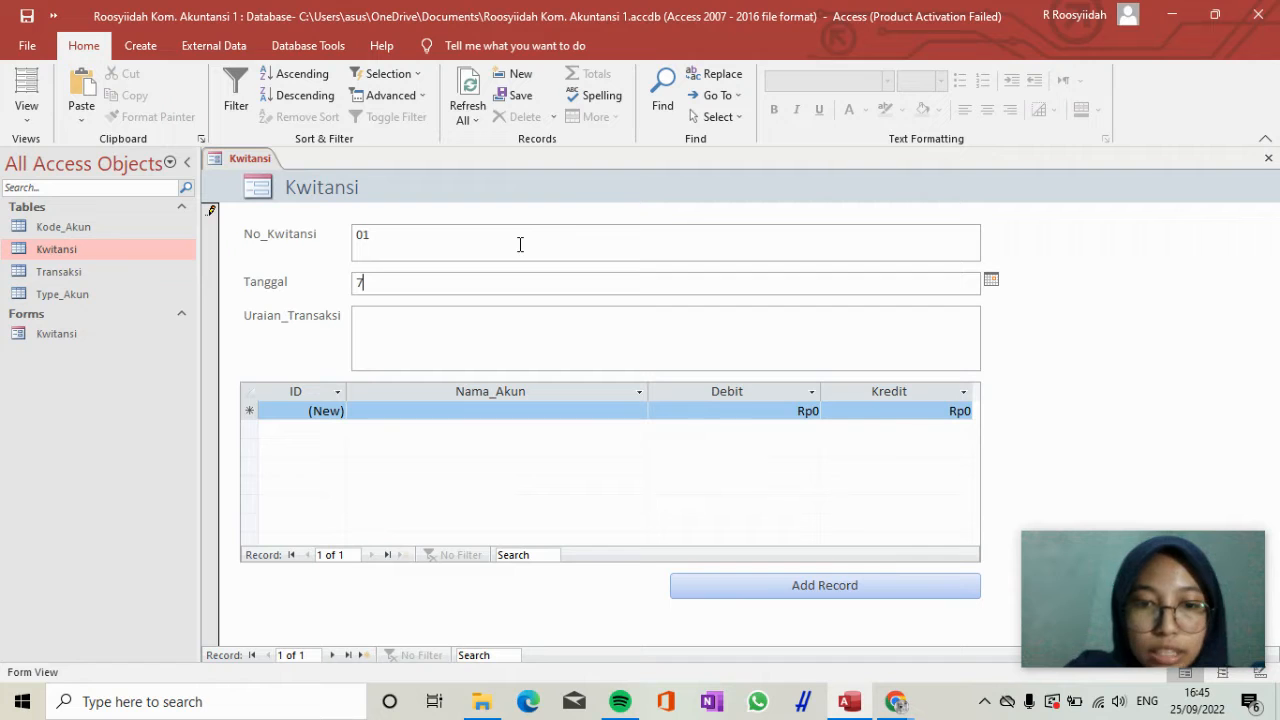
{"action": "type", "text": "/012020"}
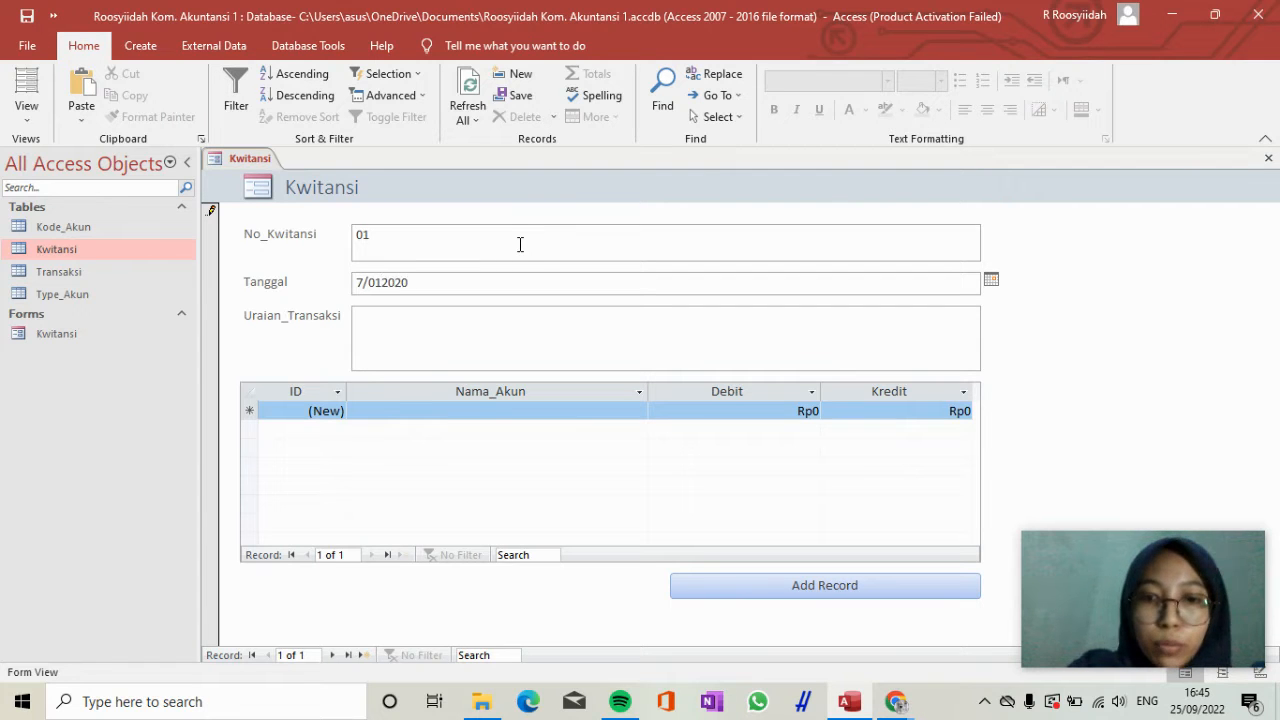
{"action": "key", "text": "Tab"}
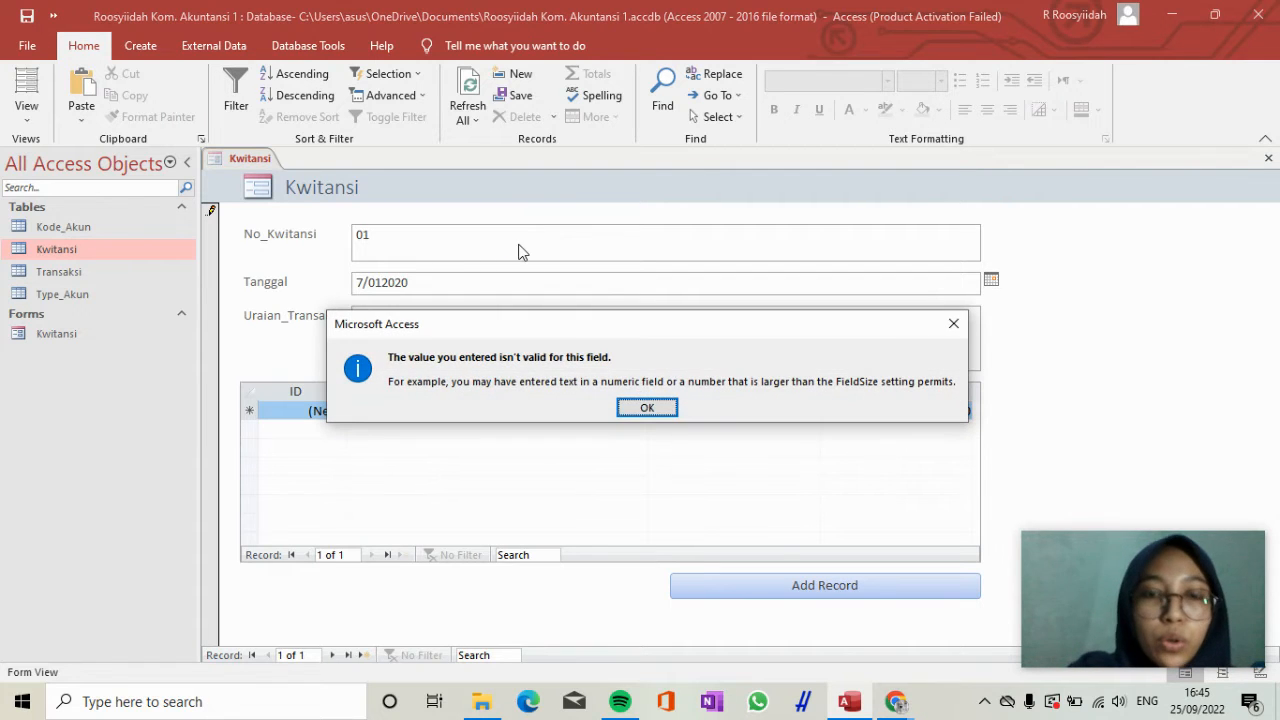
{"action": "left_click", "coordinate": [647, 407]}
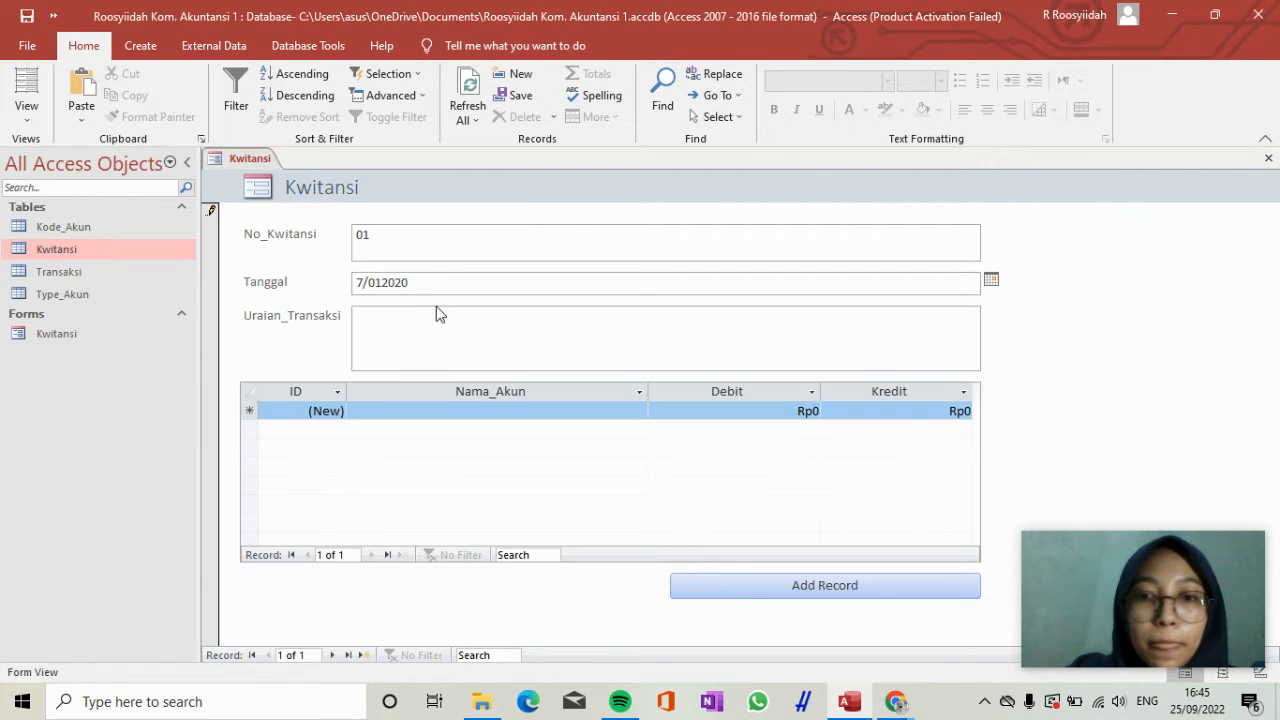
{"action": "key", "text": "BackSpace"}
{"action": "key", "text": "BackSpace"}
{"action": "key", "text": "BackSpace"}
{"action": "key", "text": "BackSpace"}
{"action": "key", "text": "BackSpace"}
{"action": "type", "text": "1/2020"}
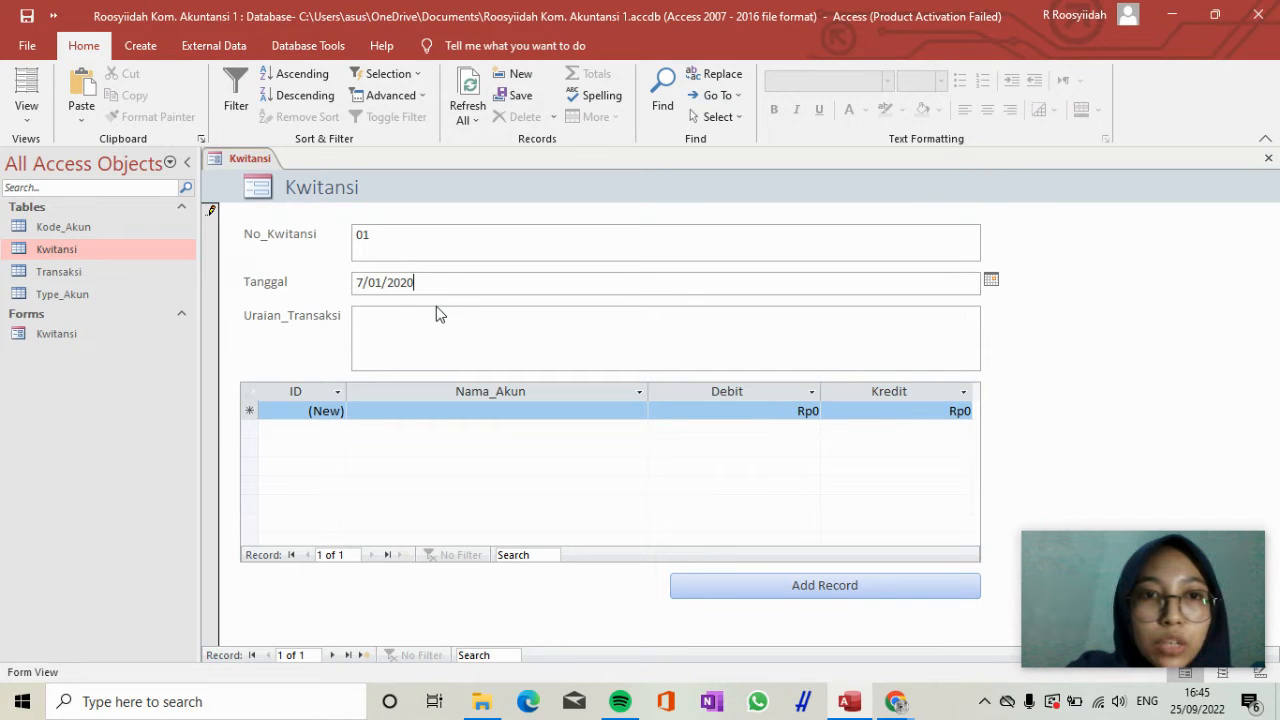
{"action": "key", "text": "Tab"}
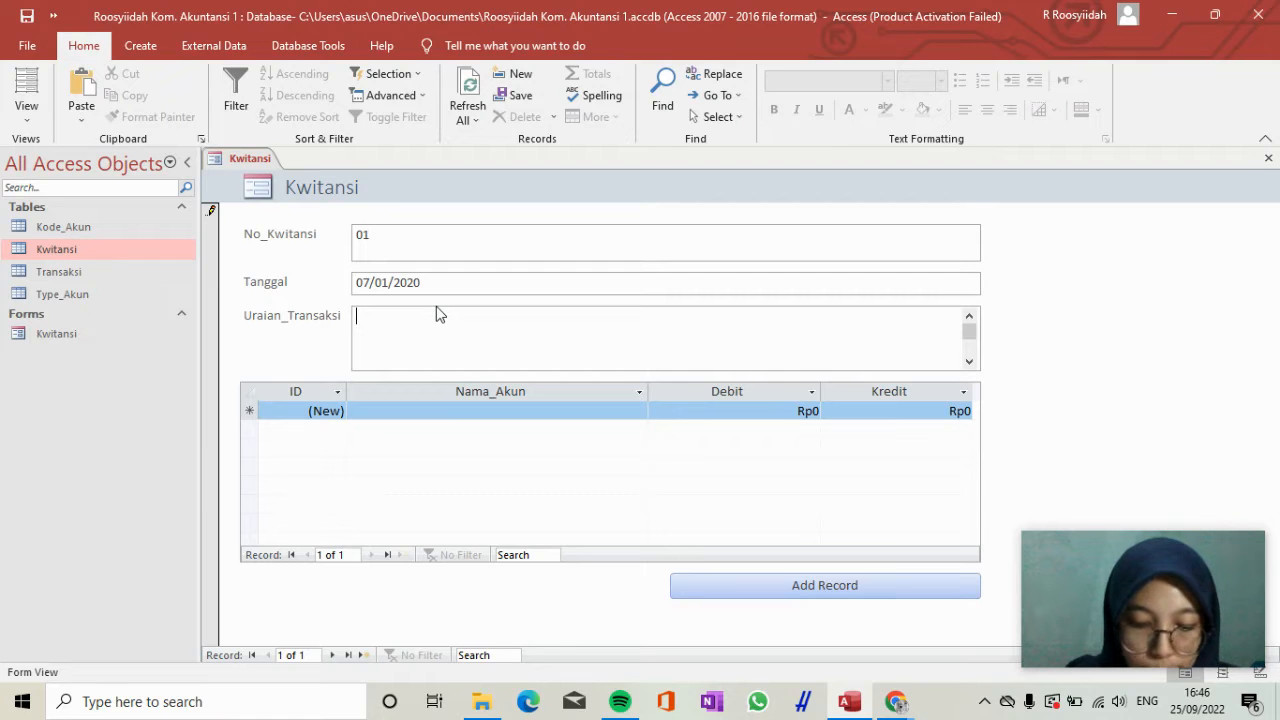
Enter "Setoran modal tambahan" as the record's Uraian_Transaksi.
{"action": "type", "text": "S"}
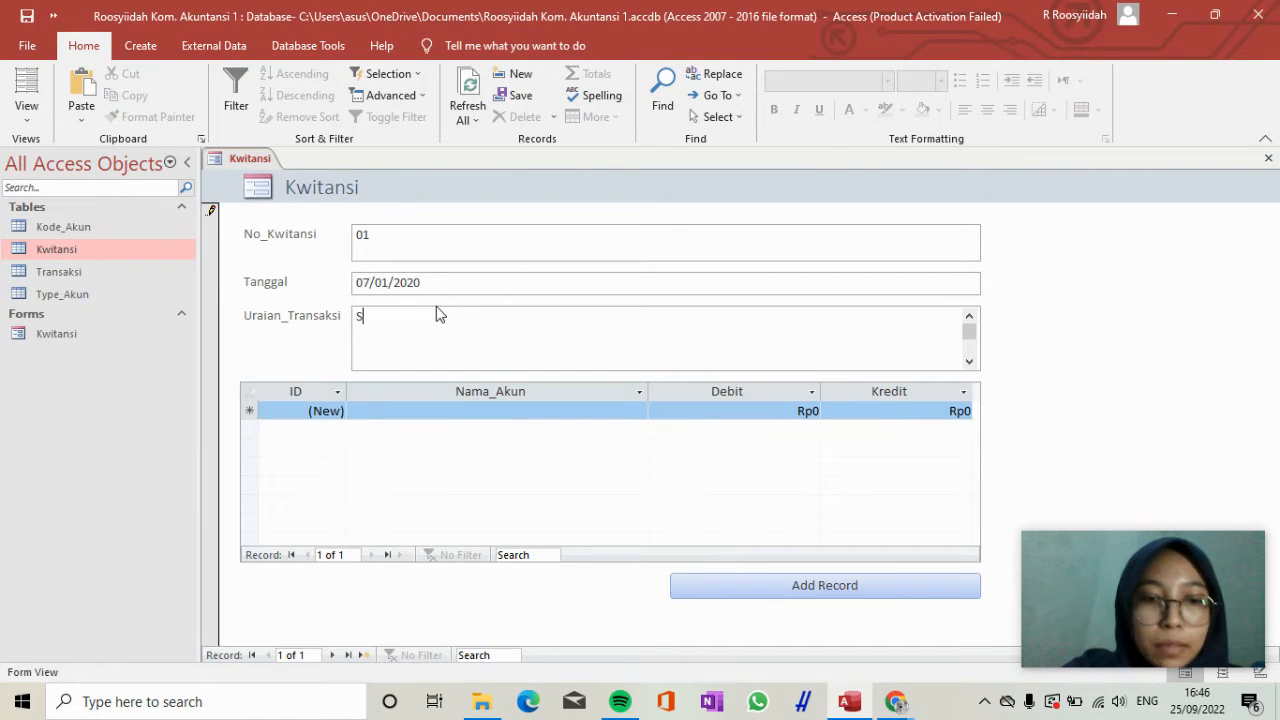
{"action": "type", "text": "etoran"}
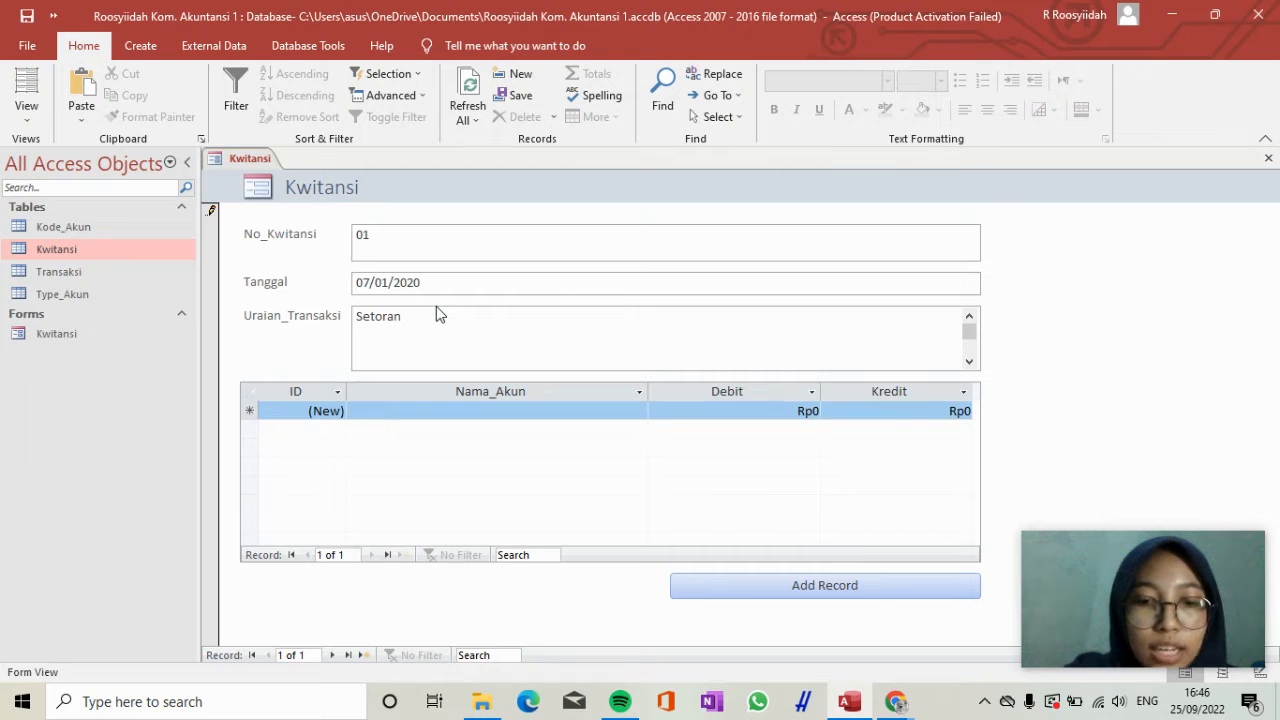
{"action": "type", "text": " modal ta"}
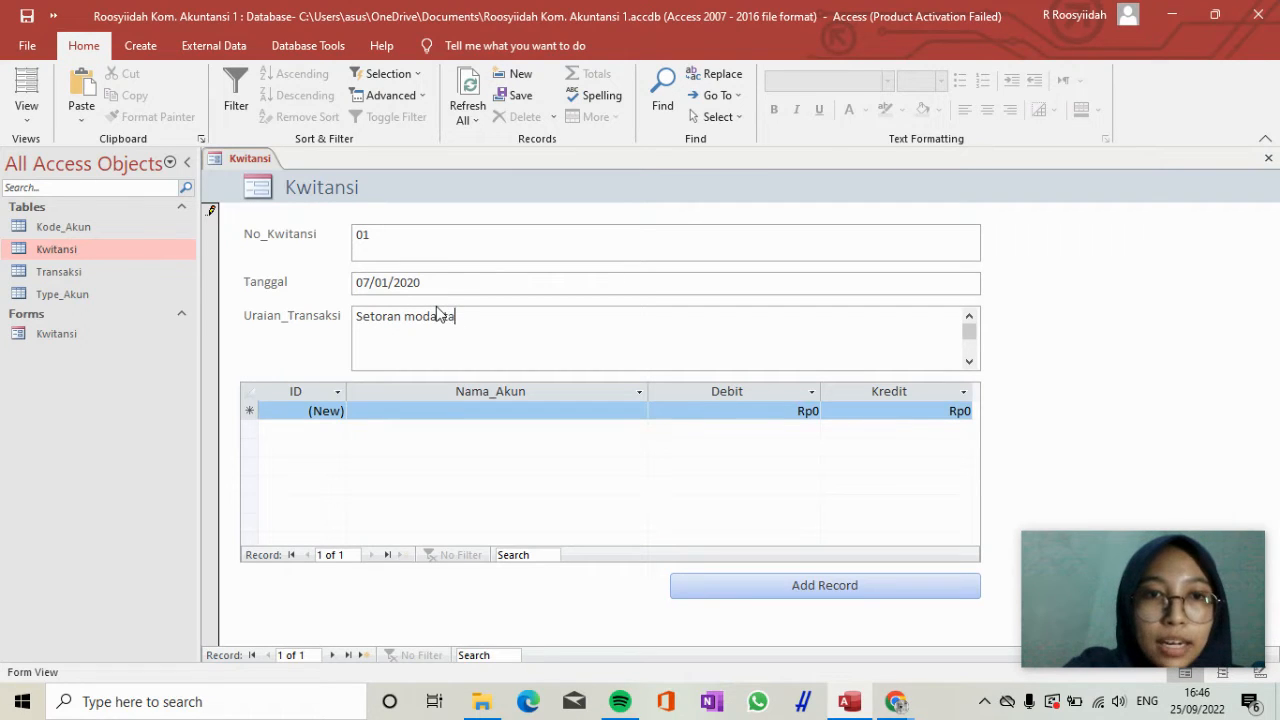
{"action": "type", "text": "mabahn"}
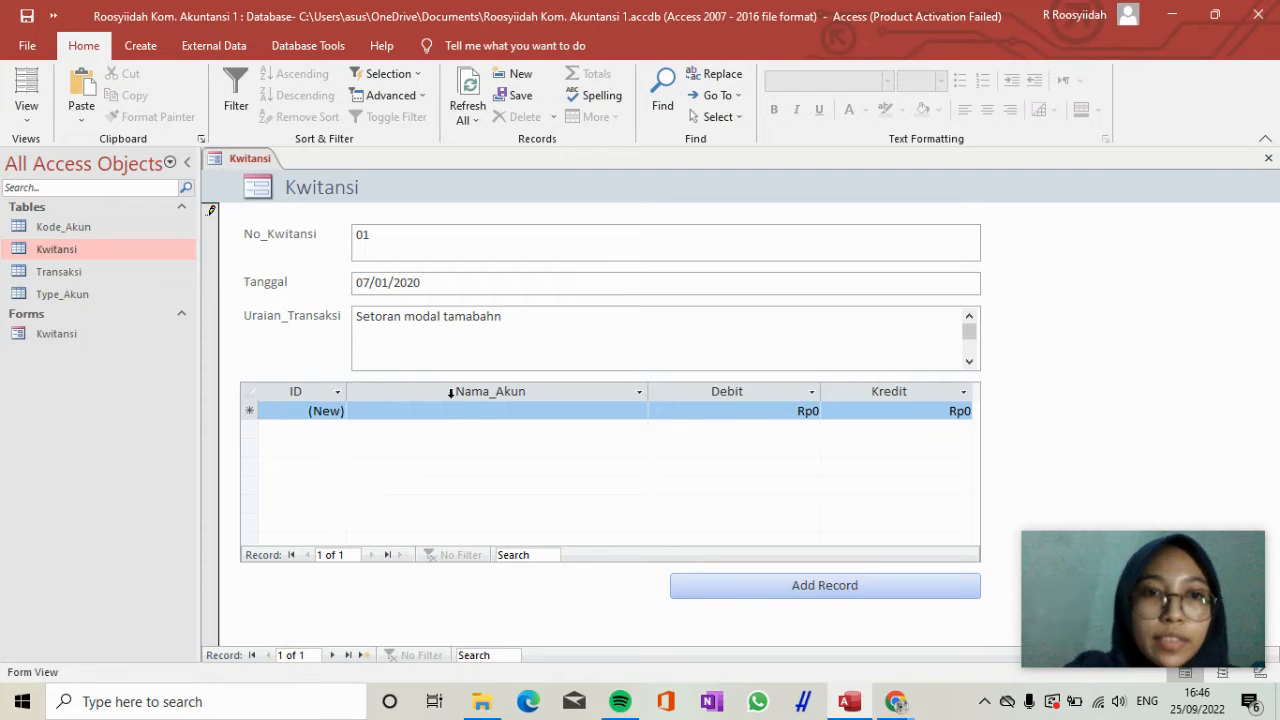
{"action": "key", "text": "BackSpace"}
{"action": "key", "text": "BackSpace"}
{"action": "key", "text": "BackSpace"}
{"action": "key", "text": "BackSpace"}
{"action": "key", "text": "BackSpace"}
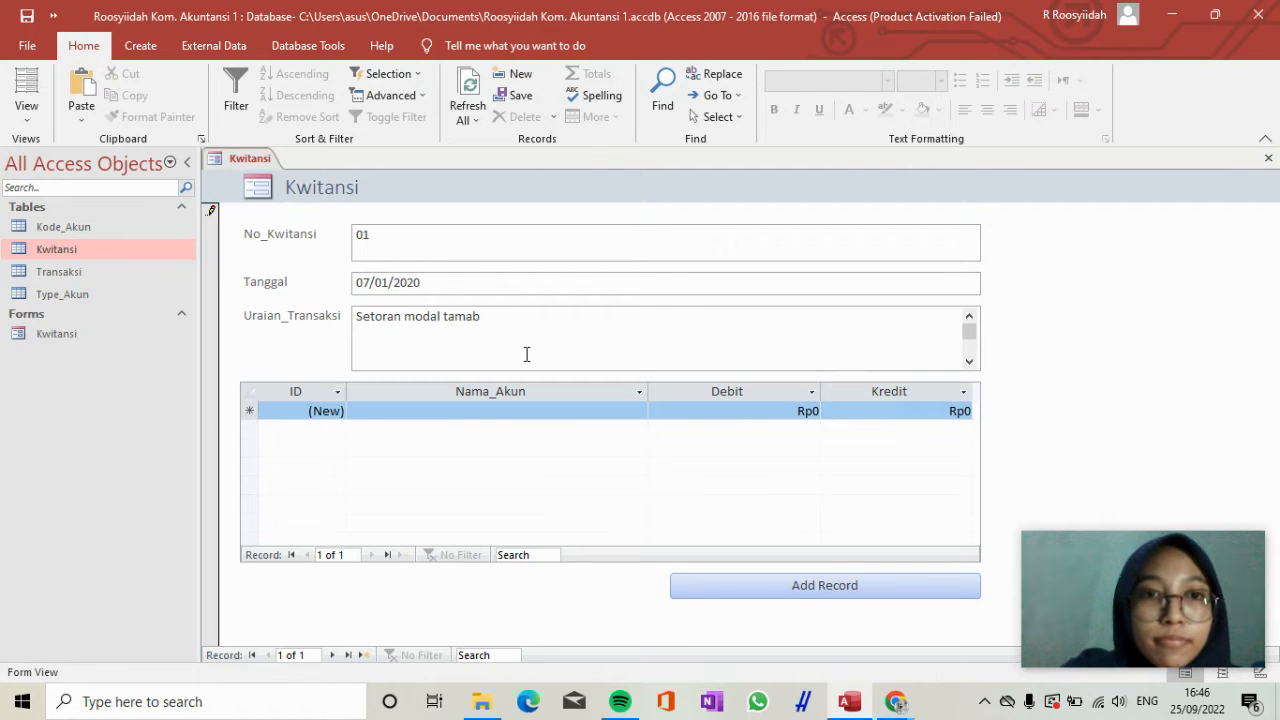
{"action": "type", "text": "bahan"}
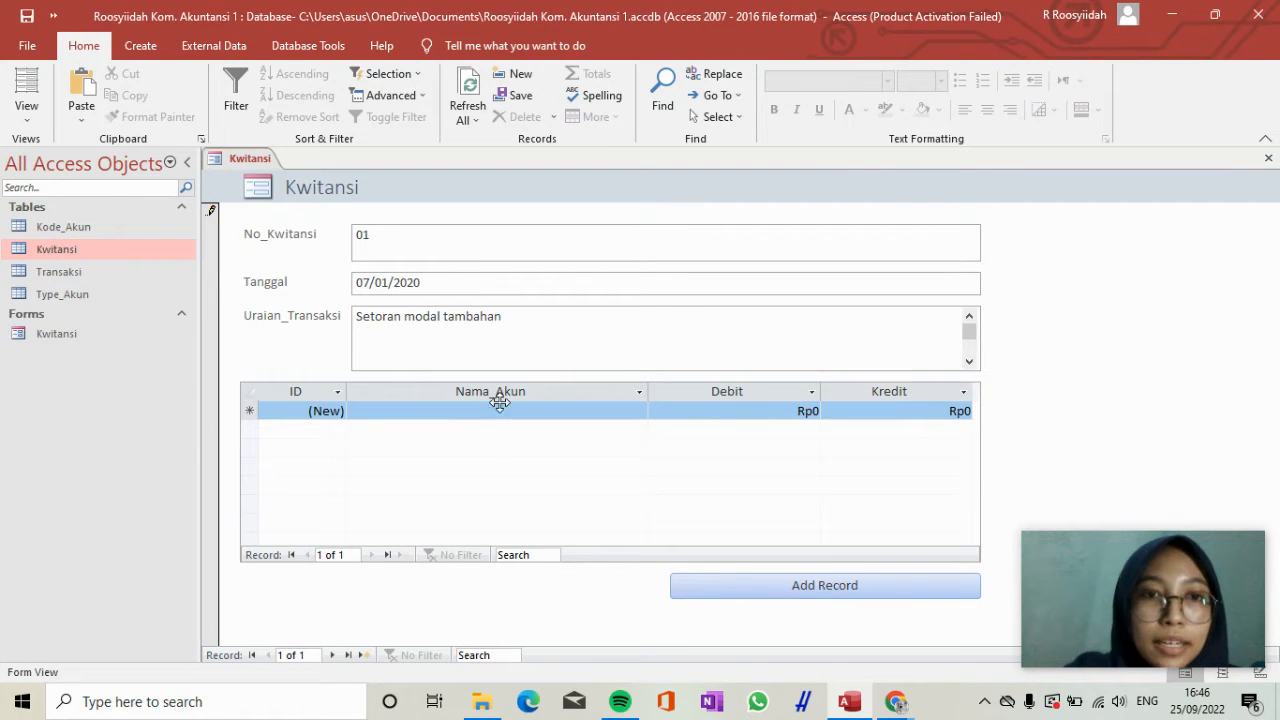
Enter a Kas transaction line with a Debit of 500000000 for receipt 01 in the subform.
{"action": "left_click", "coordinate": [497, 411]}
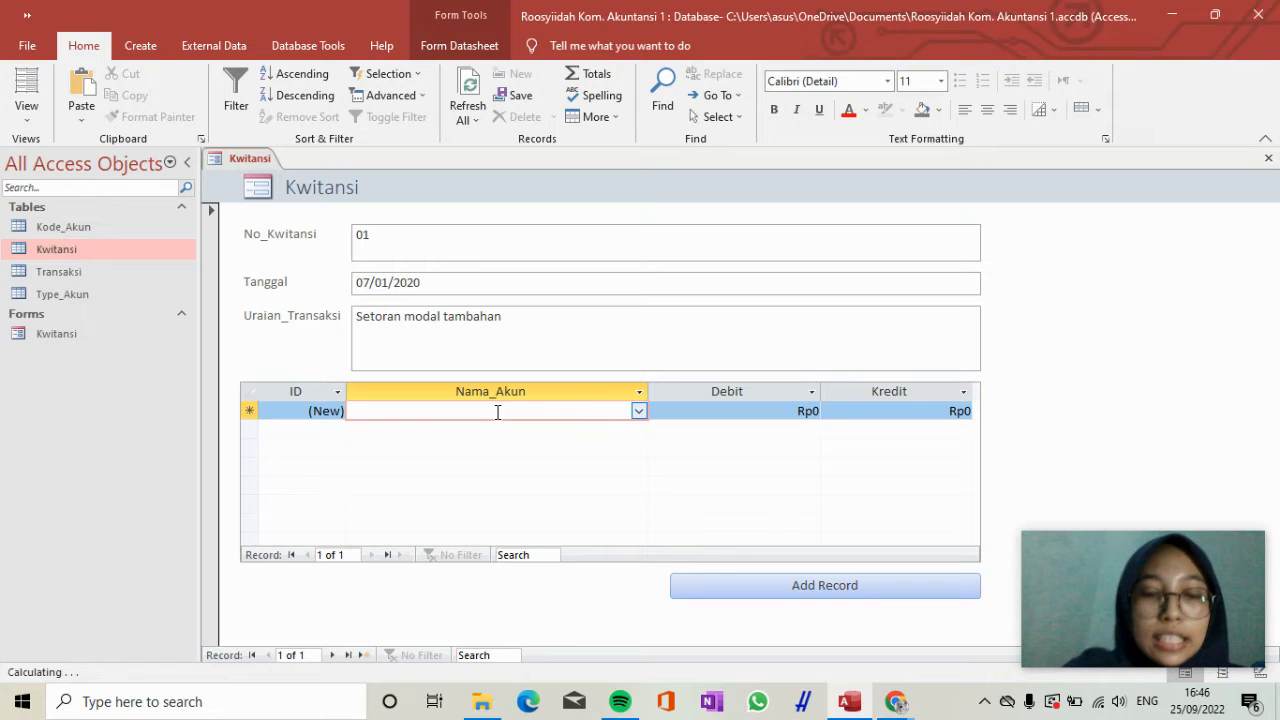
{"action": "type", "text": "kas"}
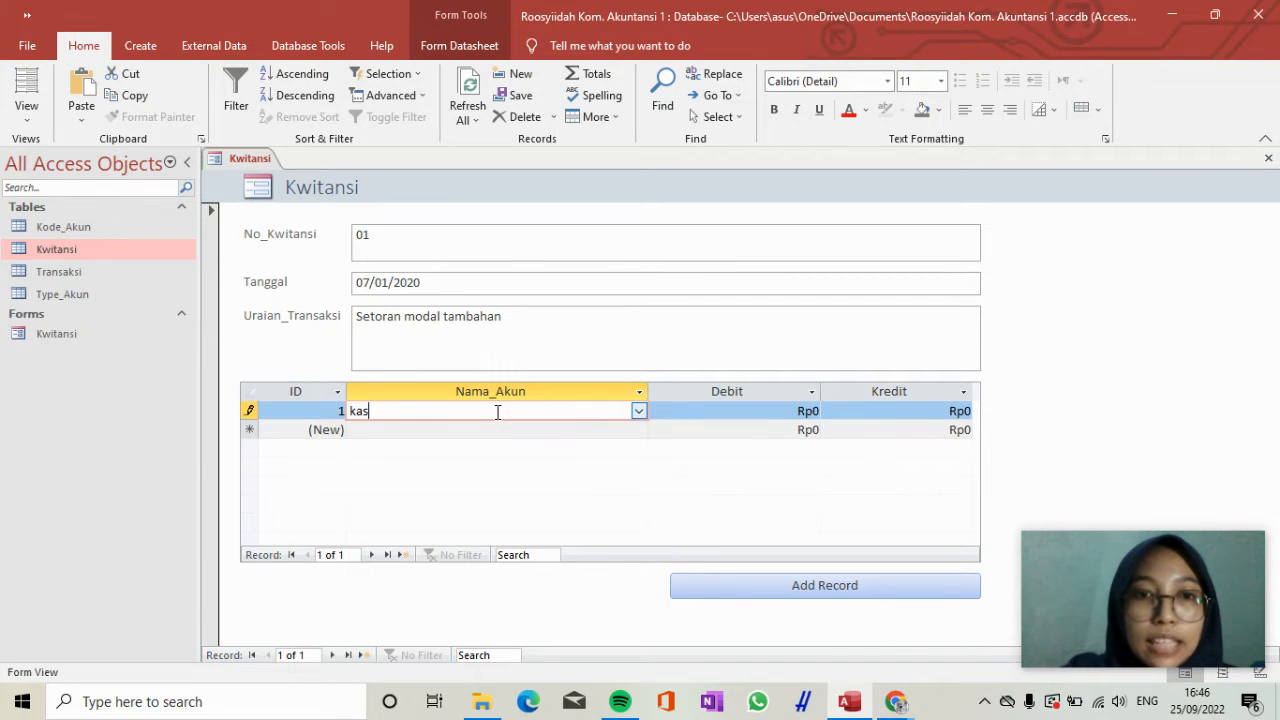
{"action": "key", "text": "Tab"}
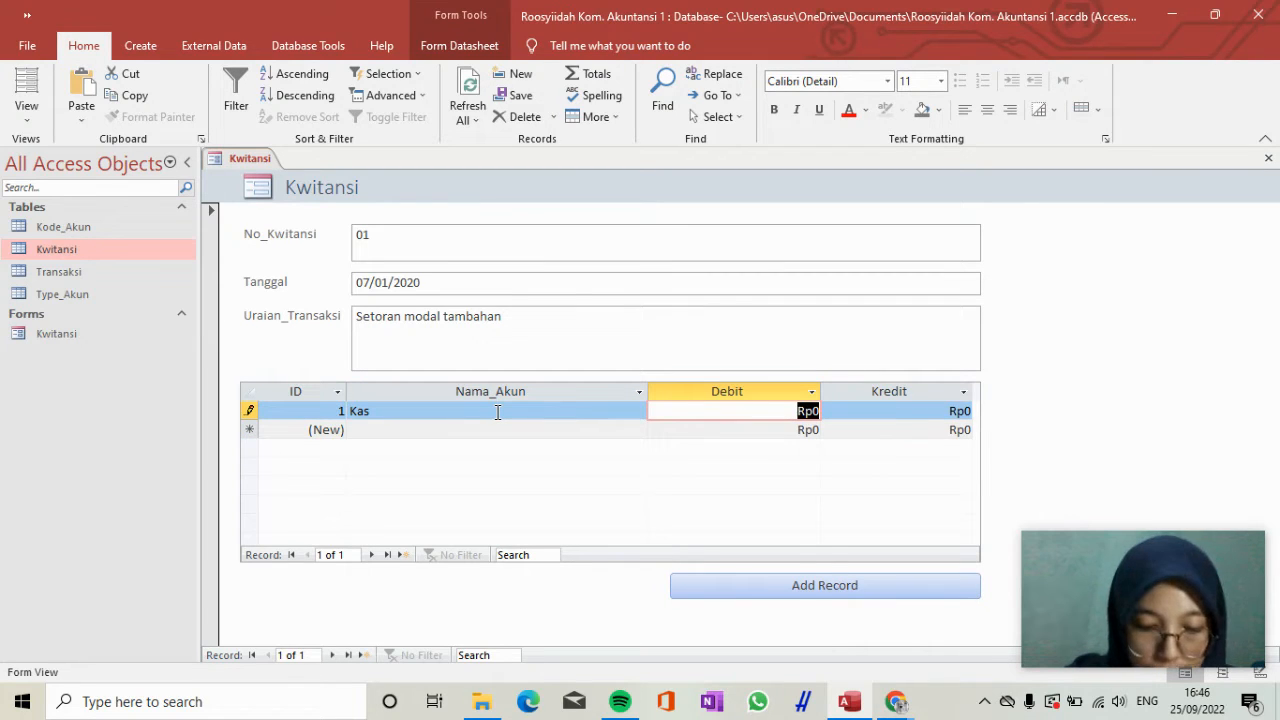
{"action": "type", "text": "500000000"}
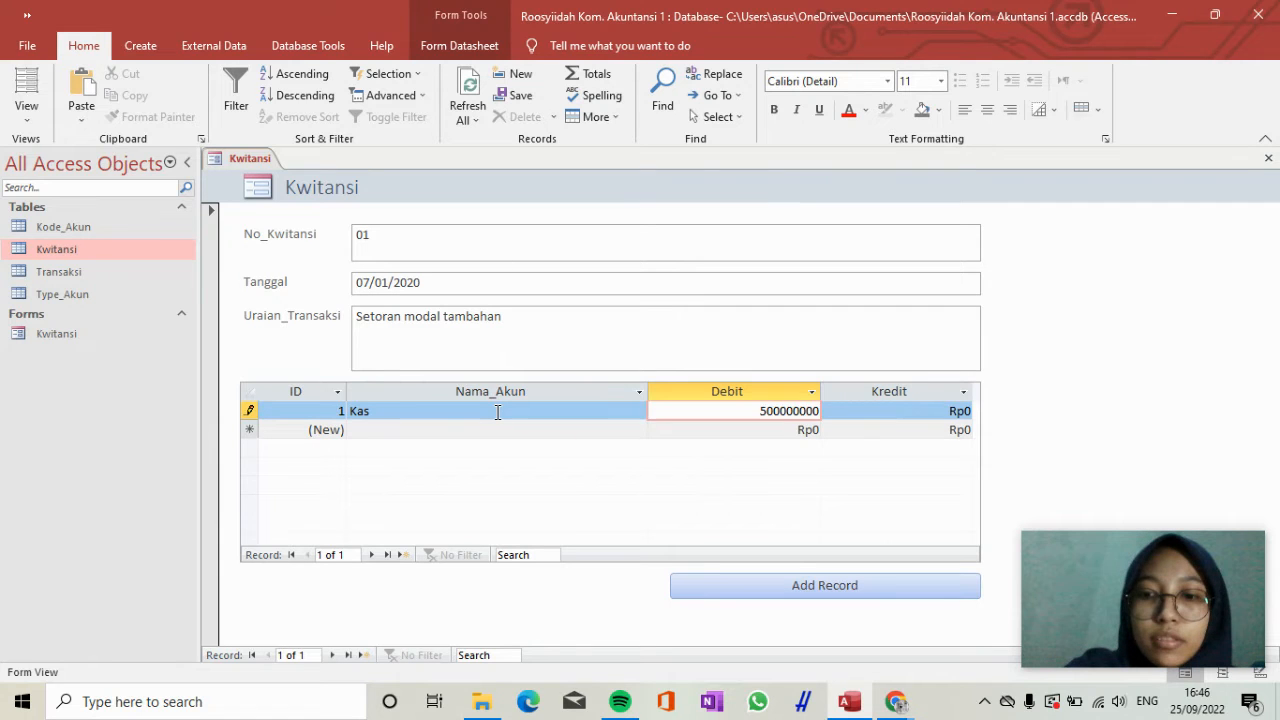
{"action": "key", "text": "Tab"}
Add a second transaction line for receipt 01 with the account Modal and a Kredit of 500000000.
{"action": "key", "text": "Down"}
{"action": "key", "text": "Left"}
{"action": "key", "text": "Left"}
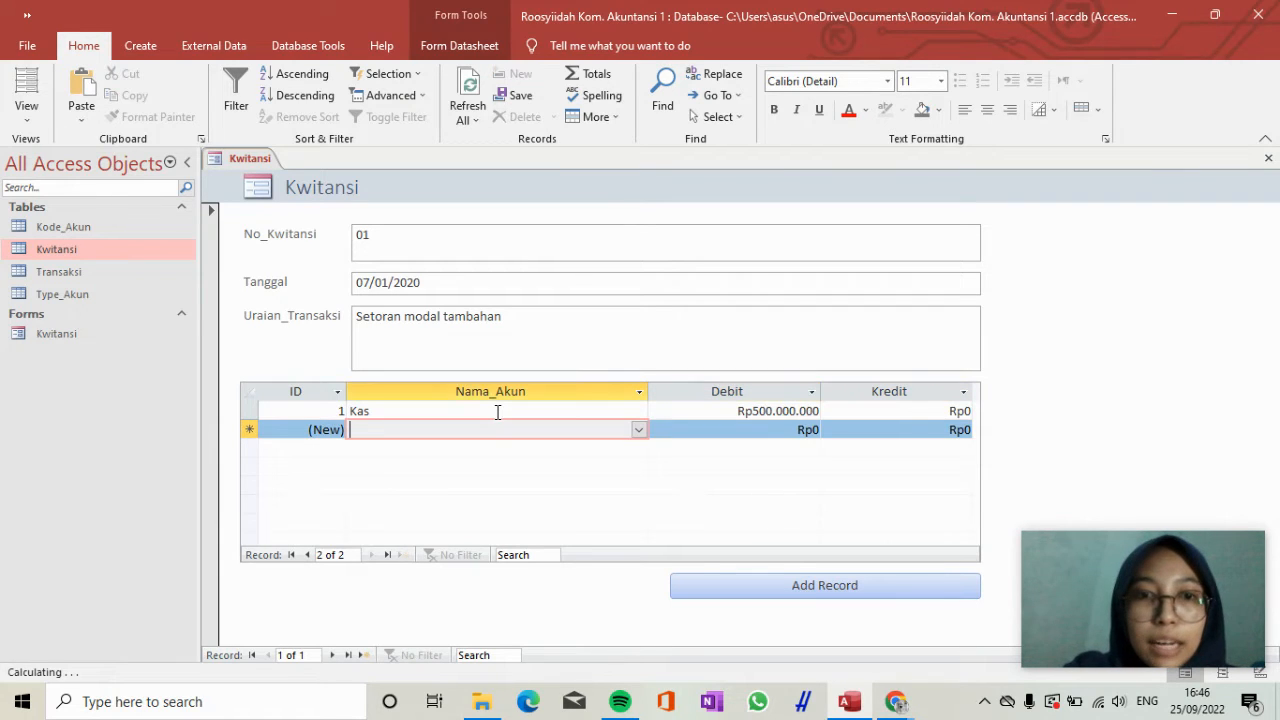
{"action": "type", "text": "modal"}
{"action": "key", "text": "Tab"}
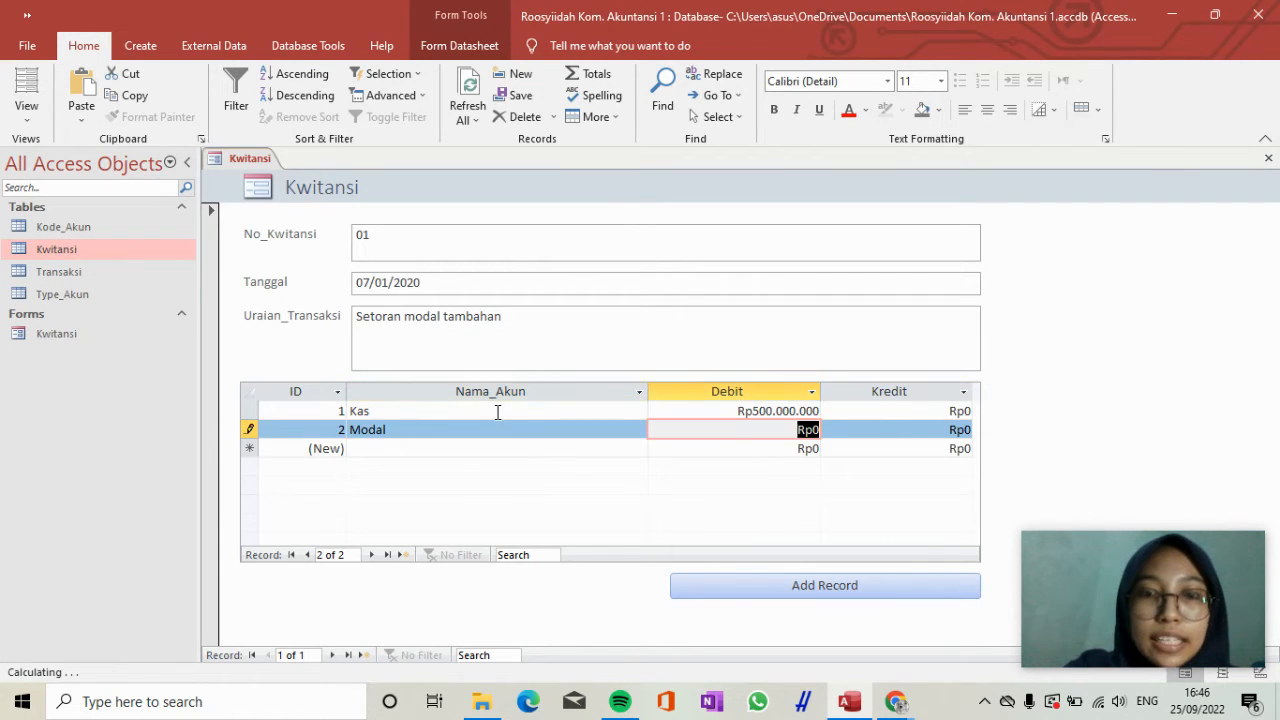
{"action": "key", "text": "Tab"}
{"action": "type", "text": "500000000"}
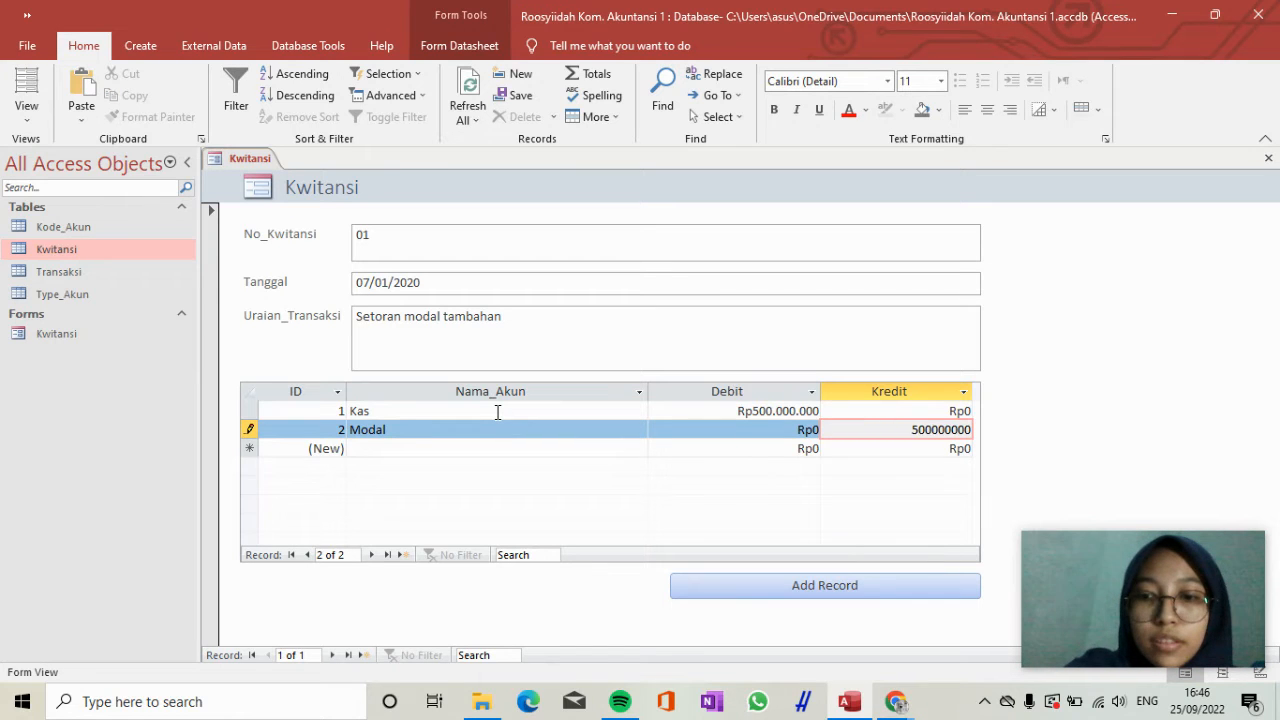
{"action": "key", "text": "Tab"}
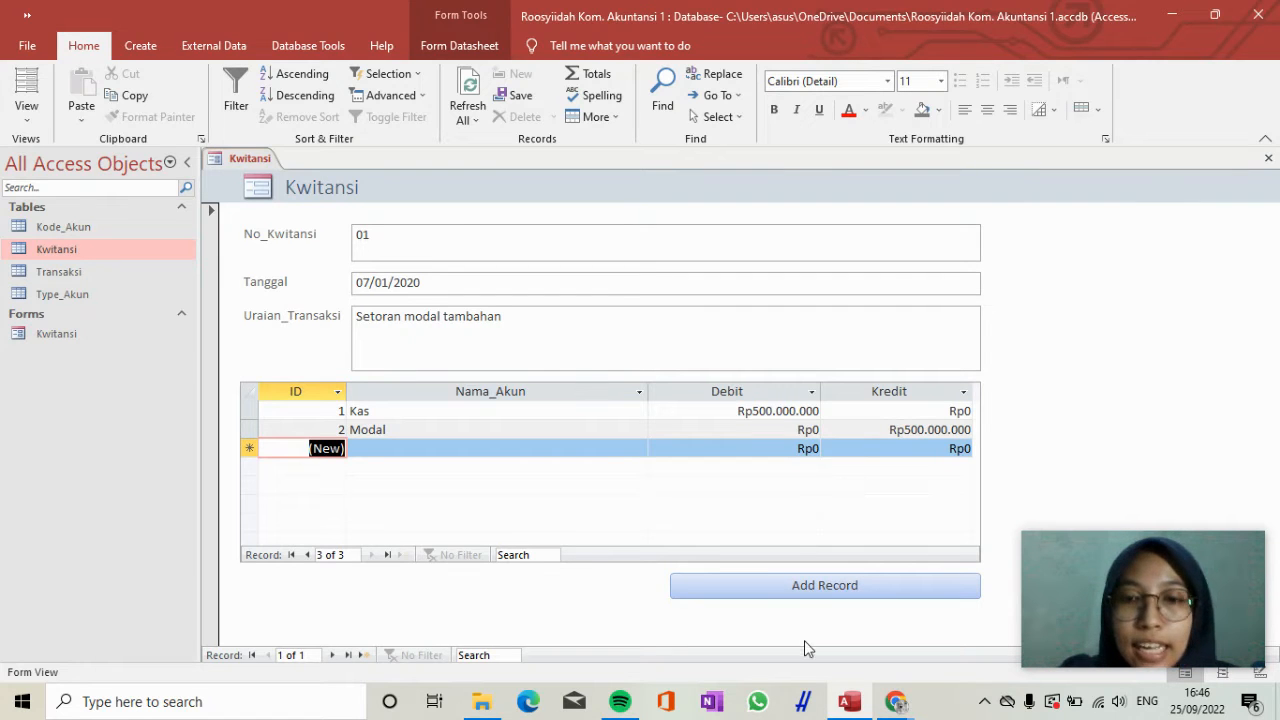
Add a new Kwitansi record with No_Kwitansi 02 and Tanggal 21/01/2020.
{"action": "left_click", "coordinate": [828, 590]}
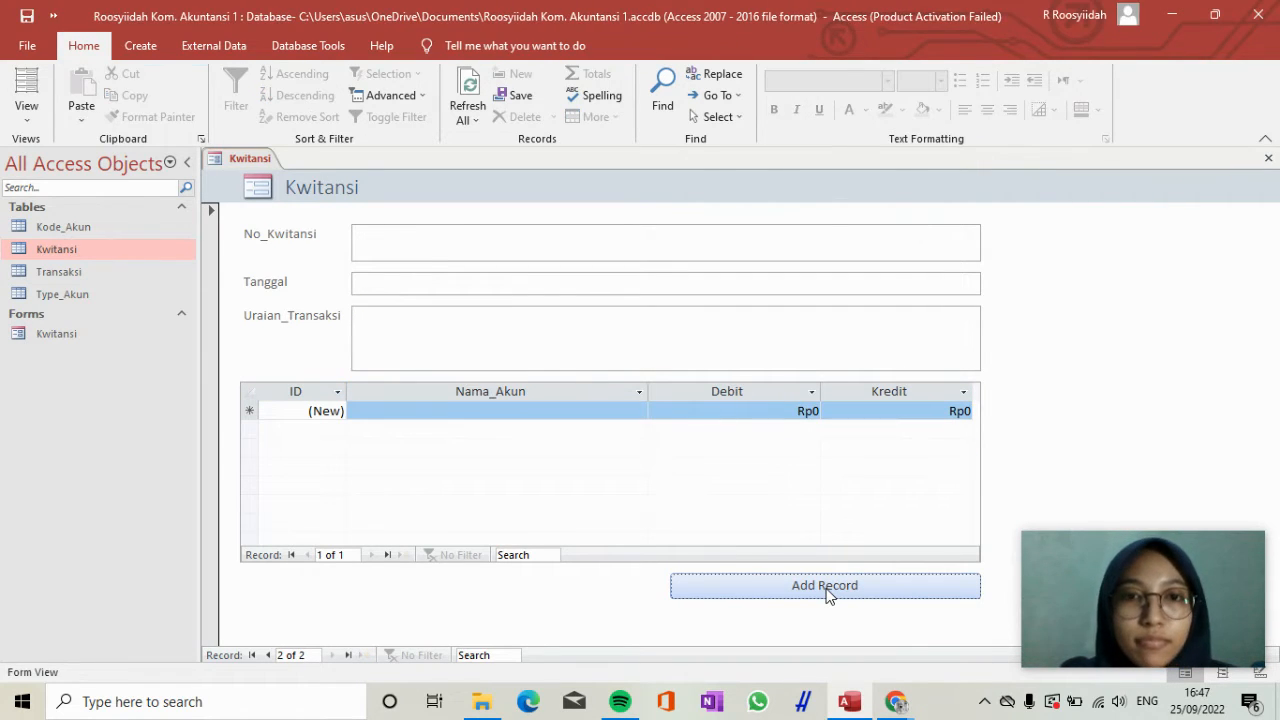
{"action": "left_click", "coordinate": [469, 244]}
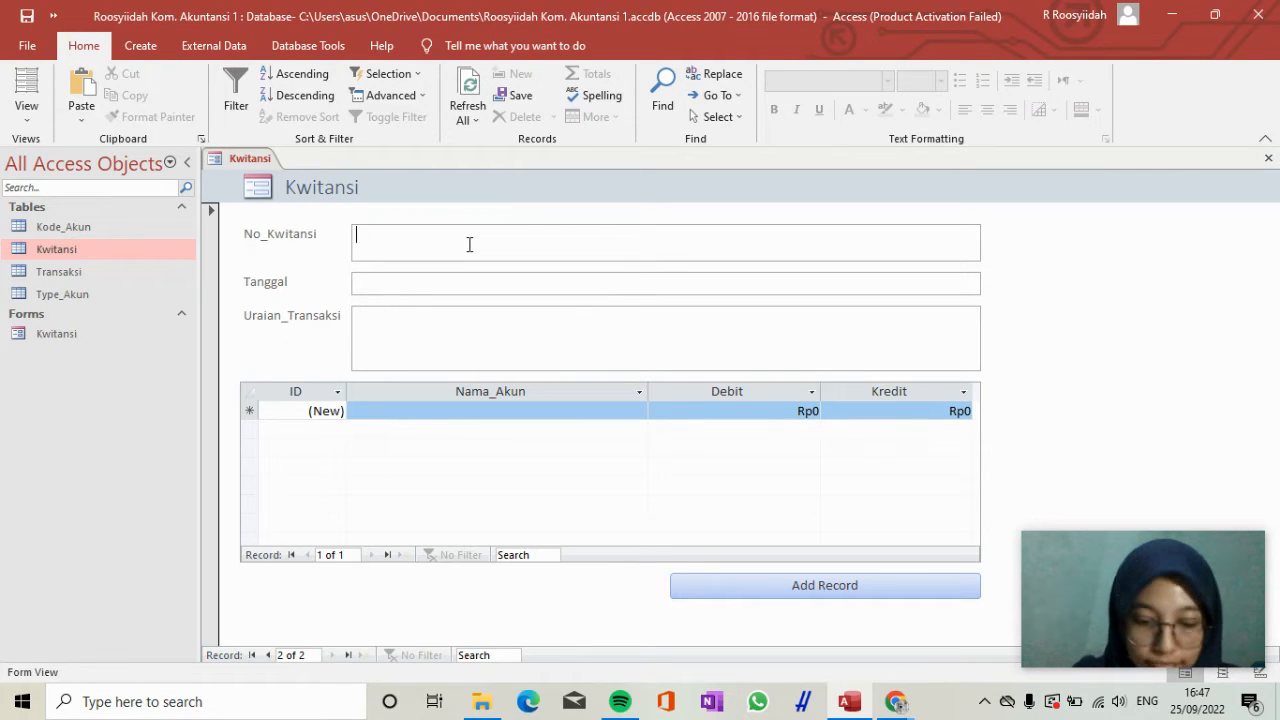
{"action": "type", "text": "02\\"}
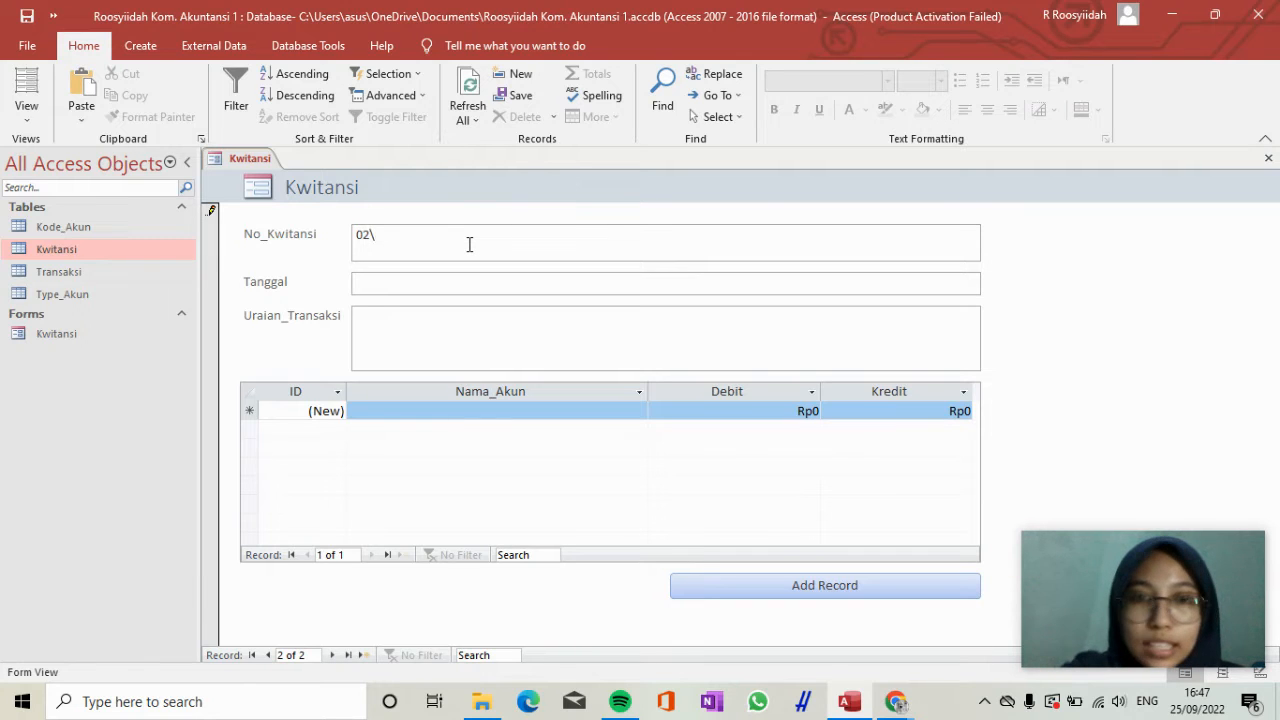
{"action": "key", "text": "BackSpace"}
{"action": "key", "text": "Tab"}
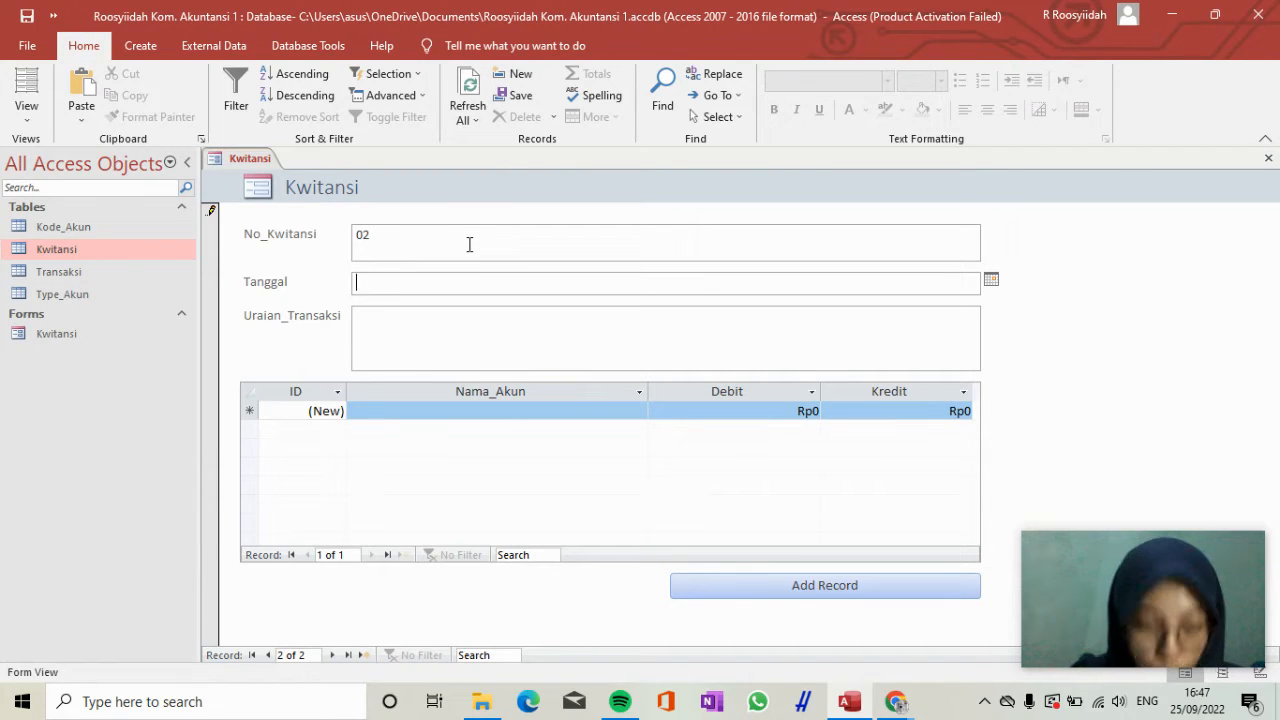
{"action": "type", "text": "21/01/2020"}
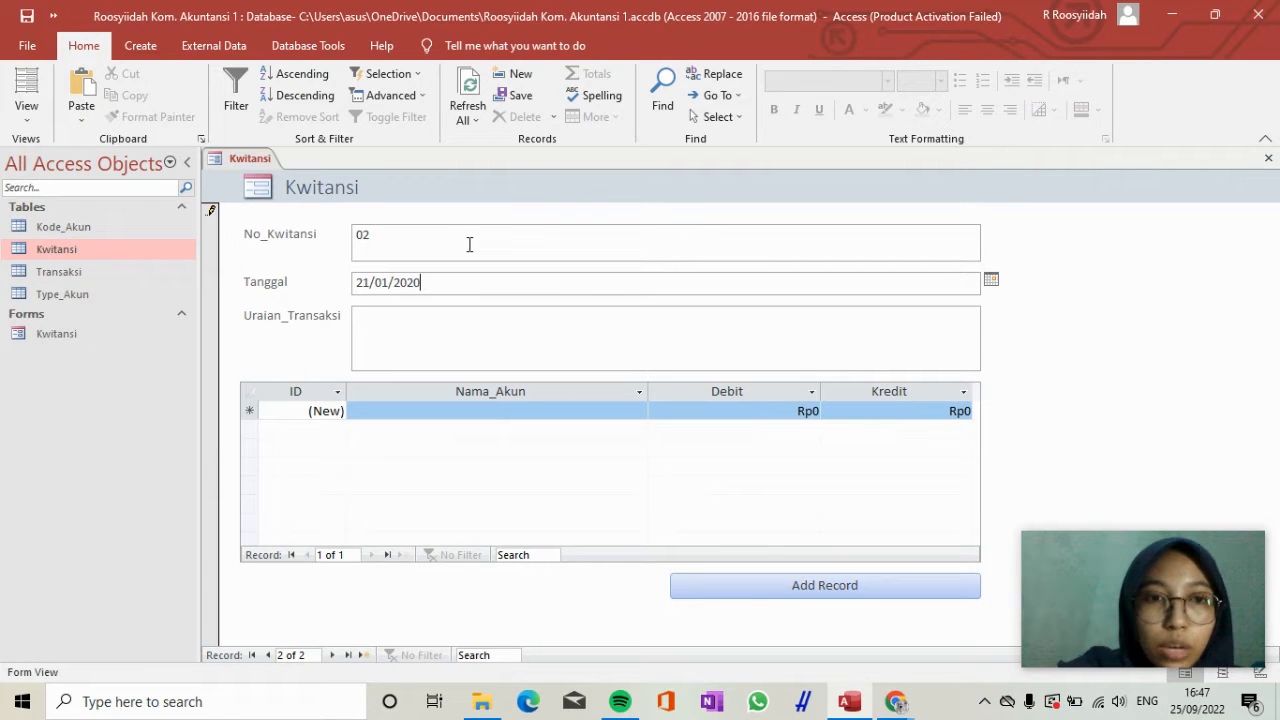
{"action": "key", "text": "Tab"}
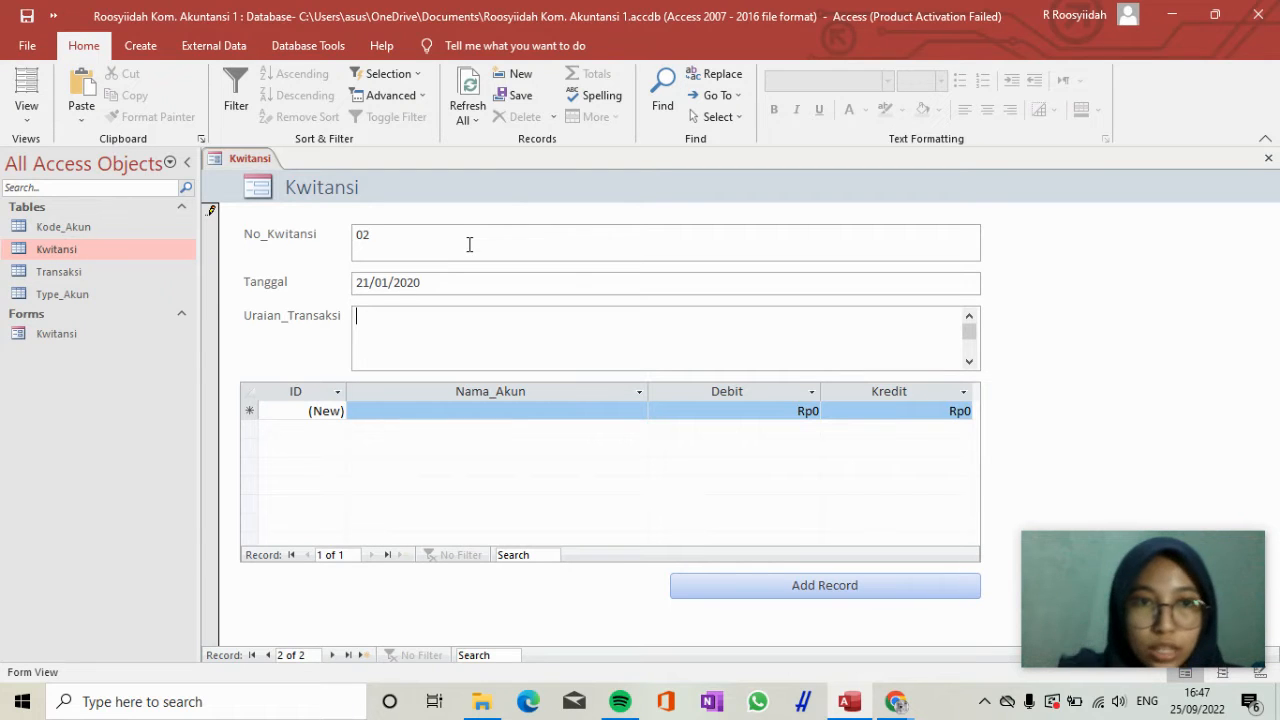
Enter "Pembelian persediaan obat-obatan" as the Uraian_Transaksi of receipt 02.
{"action": "type", "text": "Pen"}
{"action": "key", "text": "BackSpace"}
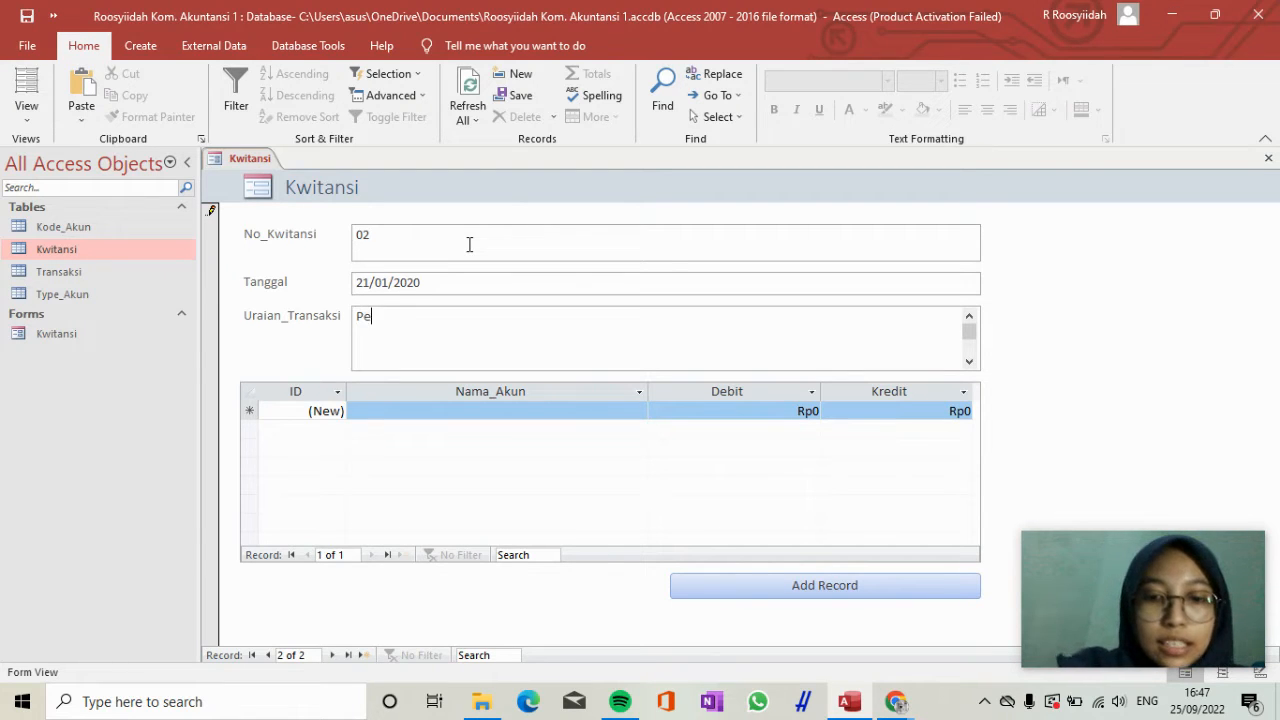
{"action": "type", "text": "mbel"}
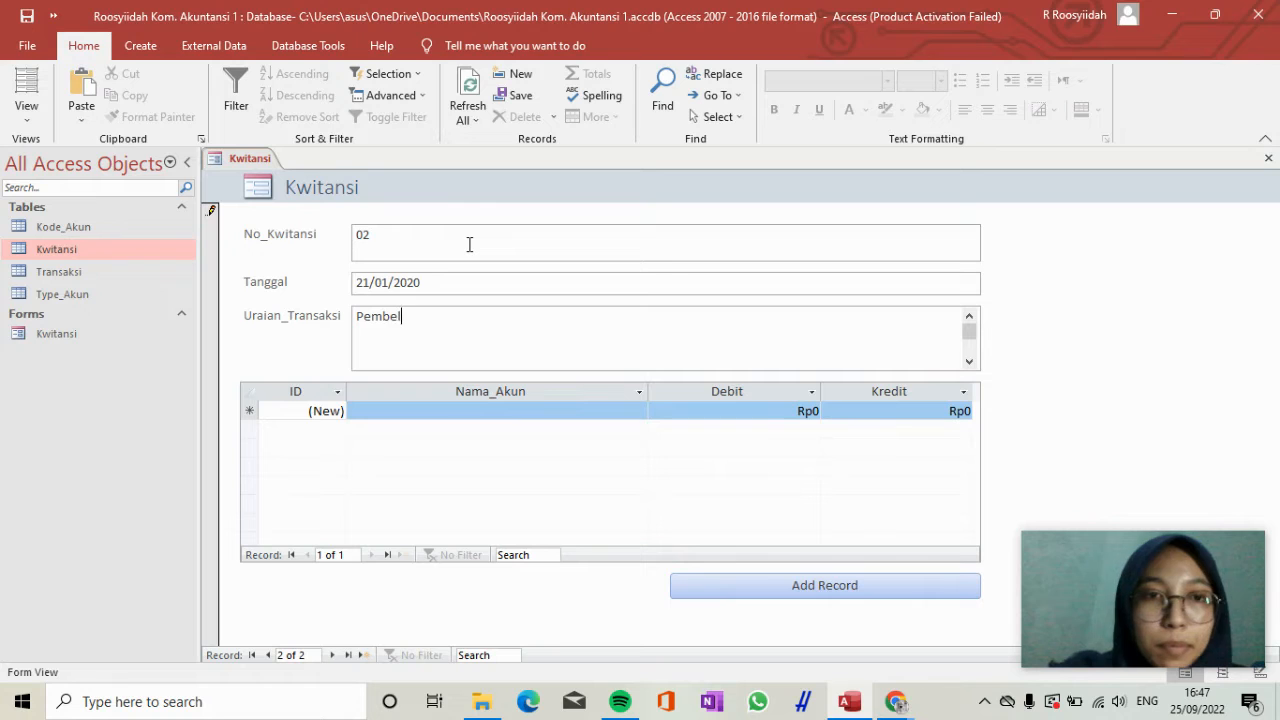
{"action": "type", "text": "ian"}
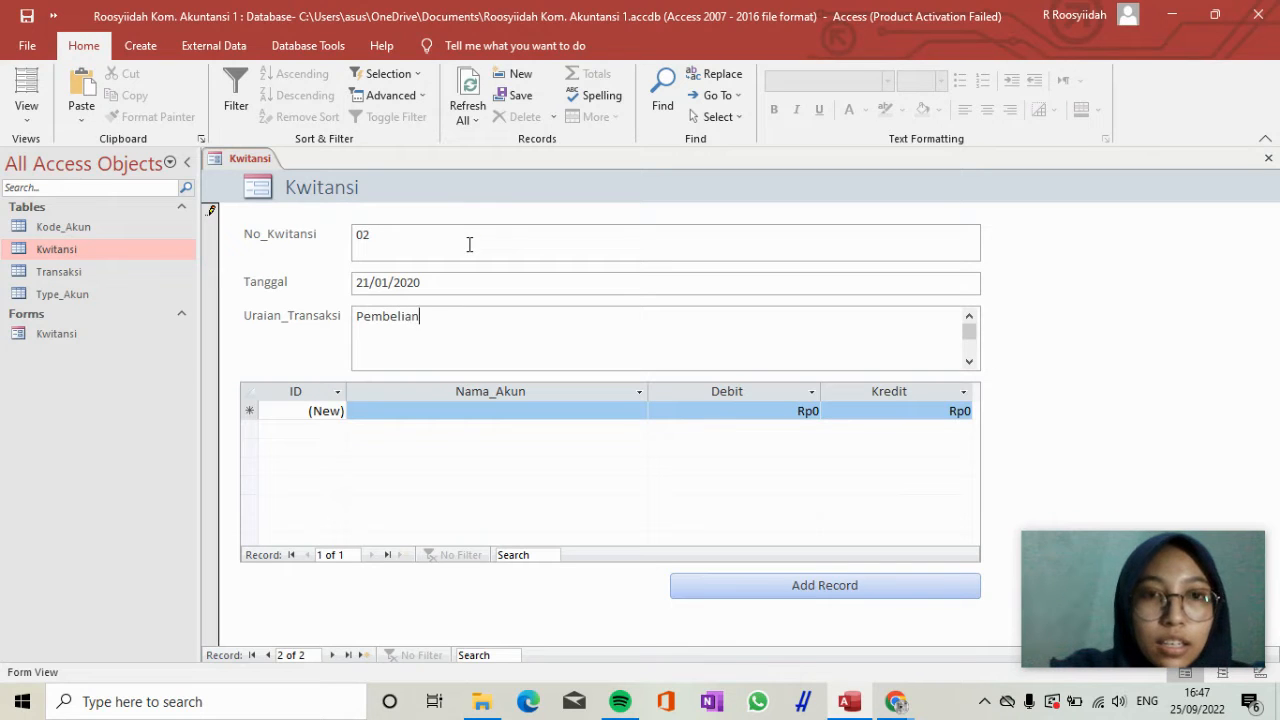
{"action": "type", "text": " persediaano"}
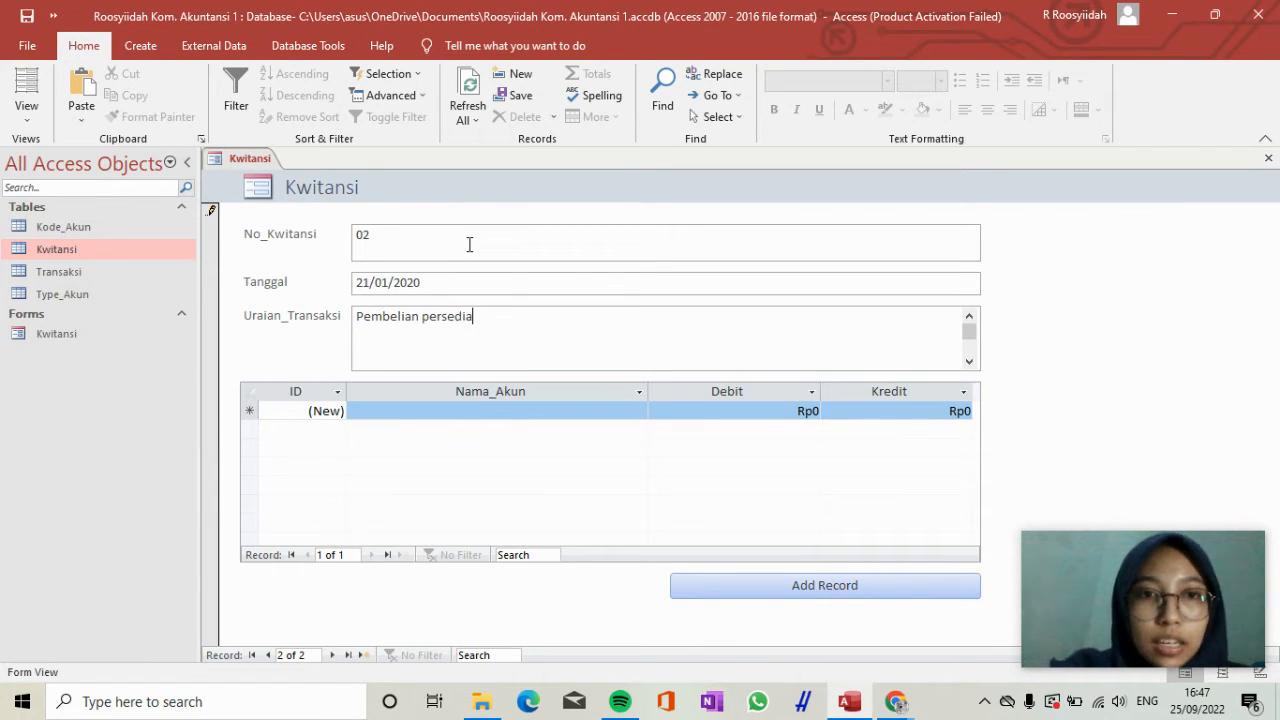
{"action": "key", "text": "BackSpace"}
{"action": "type", "text": "obat-"}
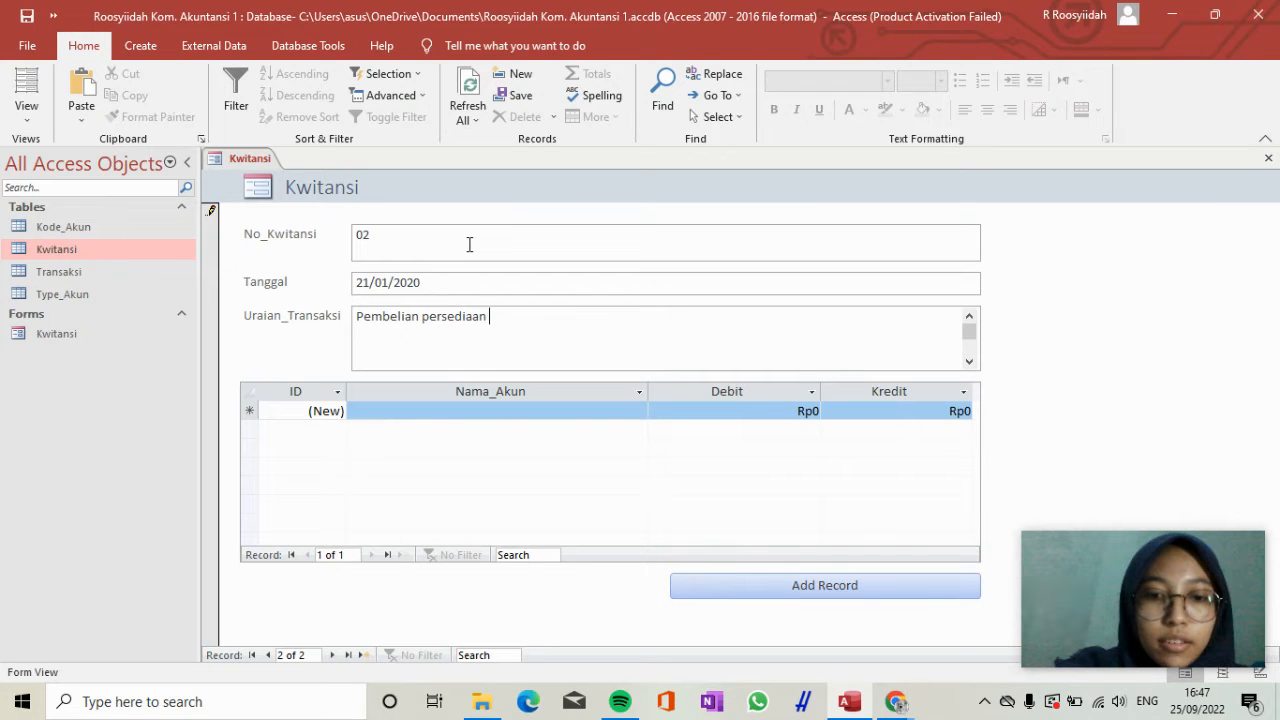
{"action": "type", "text": "oba"}
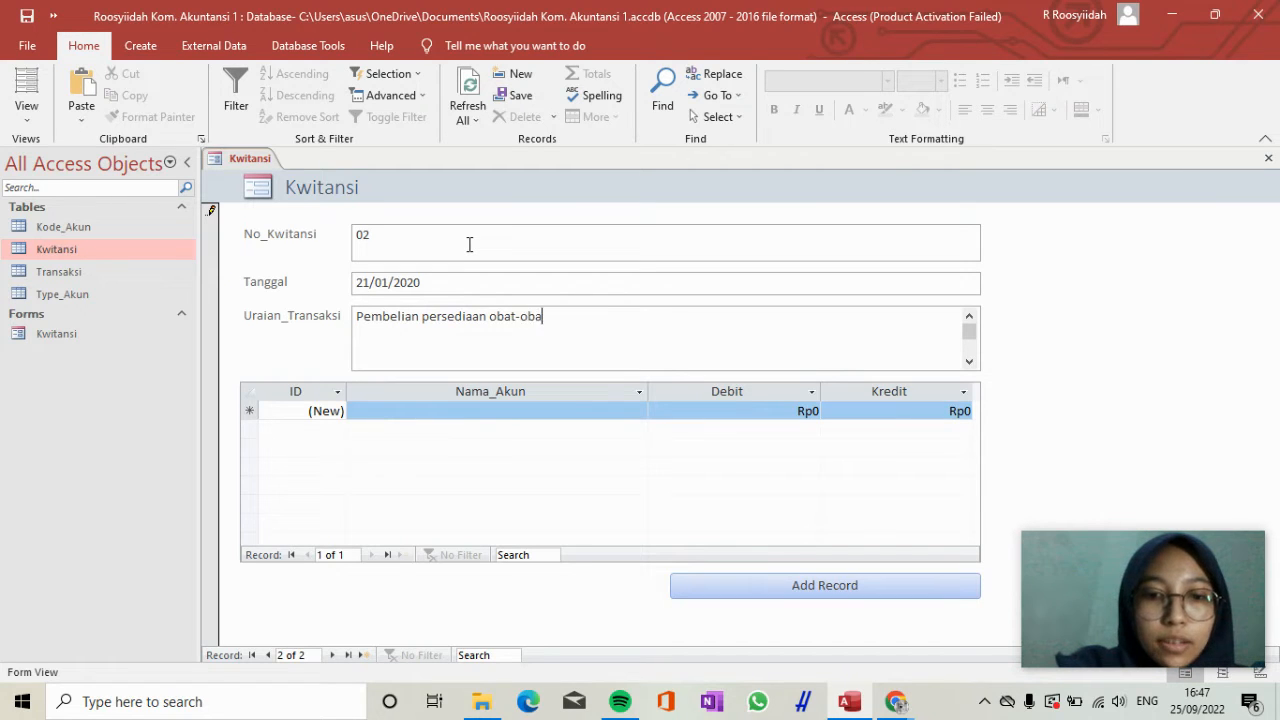
{"action": "type", "text": "tan"}
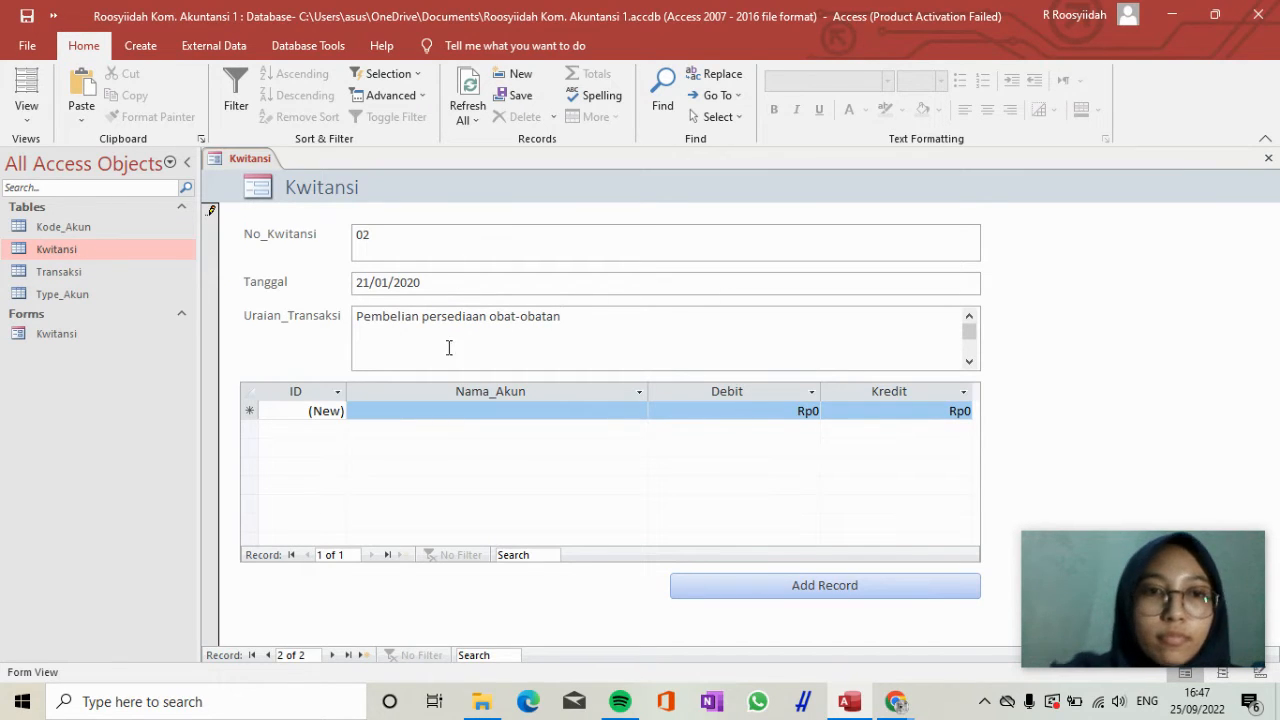
Enter an Obatan-obatan transaction line with a Debit of 100.000.000 for receipt 02.
{"action": "key", "text": "Tab"}
{"action": "key", "text": "Tab"}
{"action": "type", "text": "ob"}
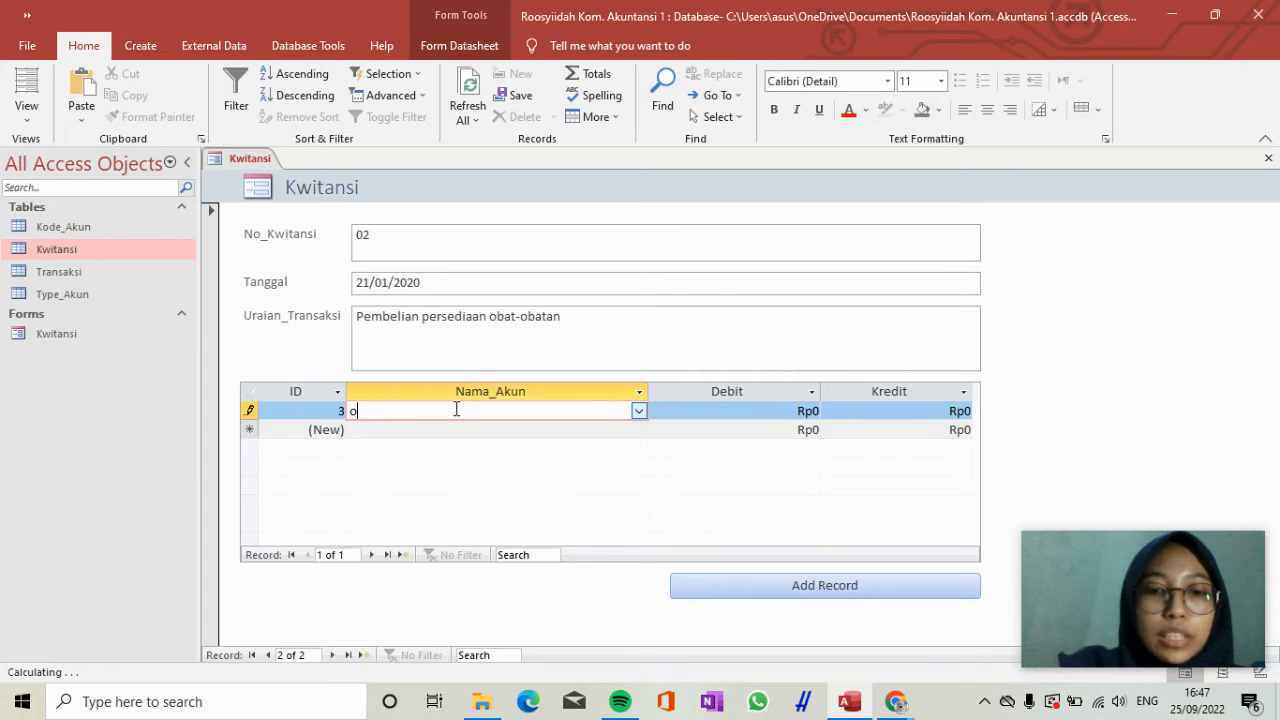
{"action": "key", "text": "Tab"}
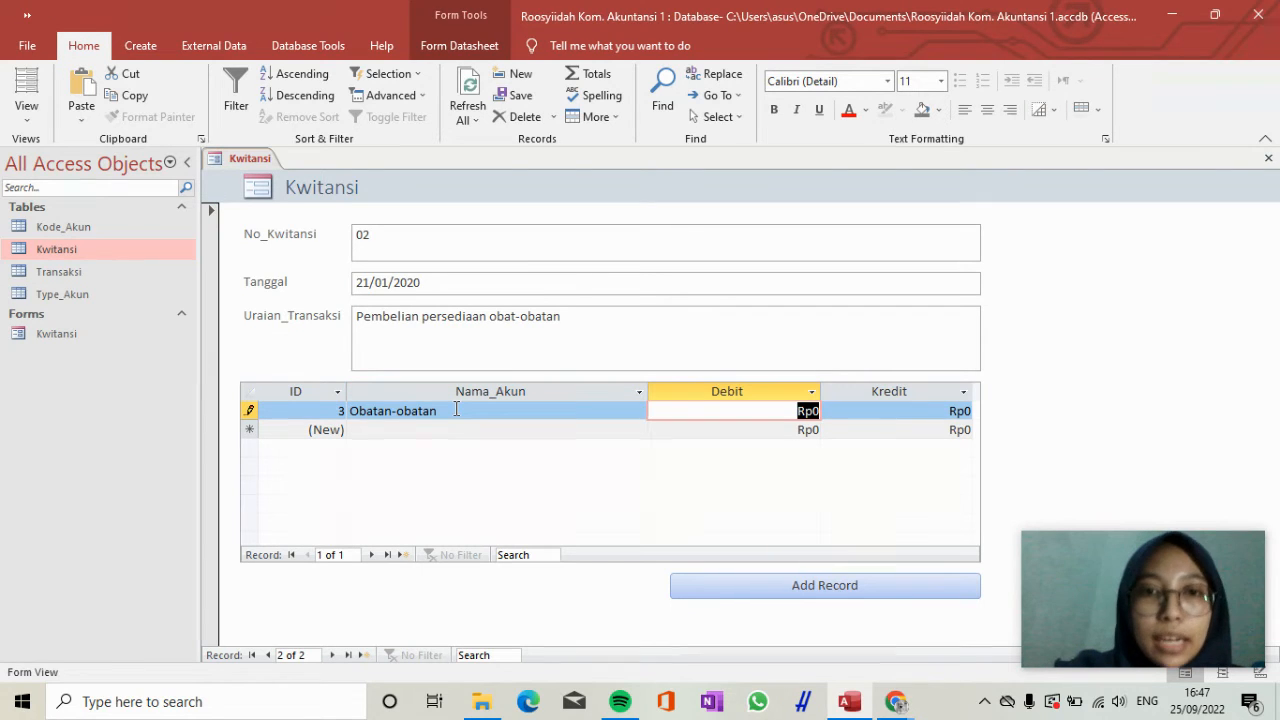
{"action": "type", "text": "100"}
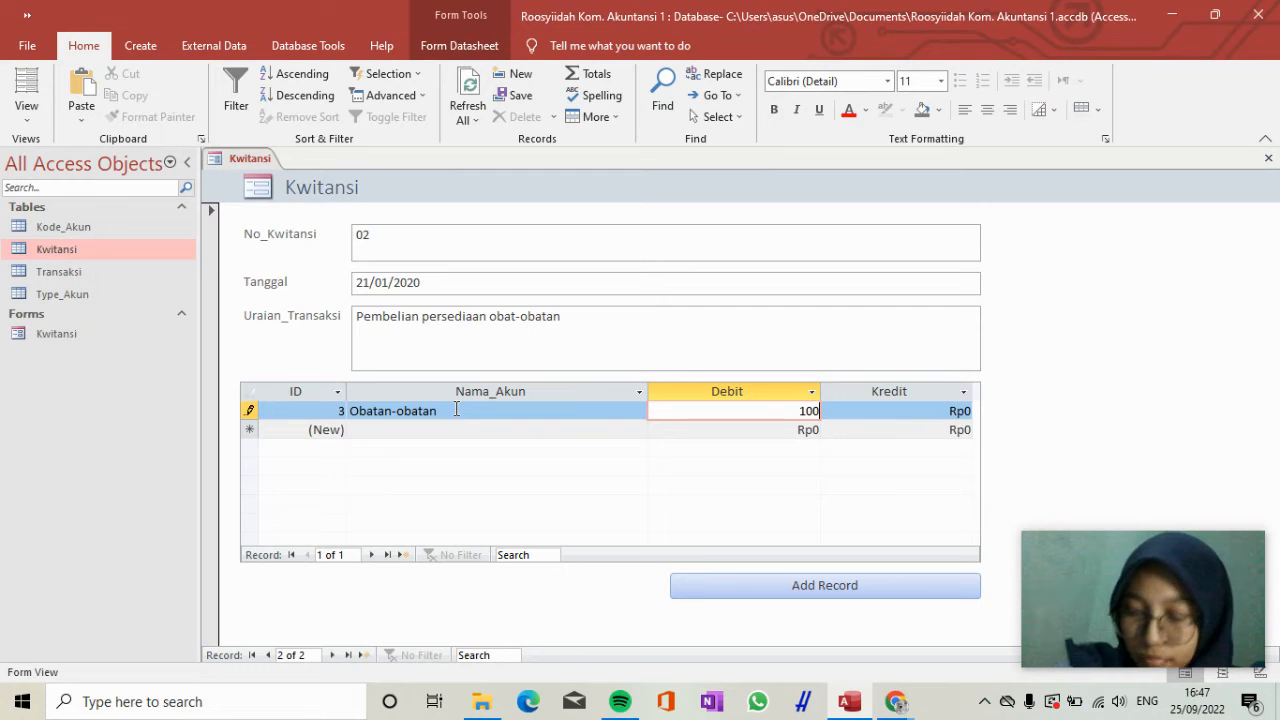
{"action": "type", "text": ".000.000"}
{"action": "key", "text": "Tab"}
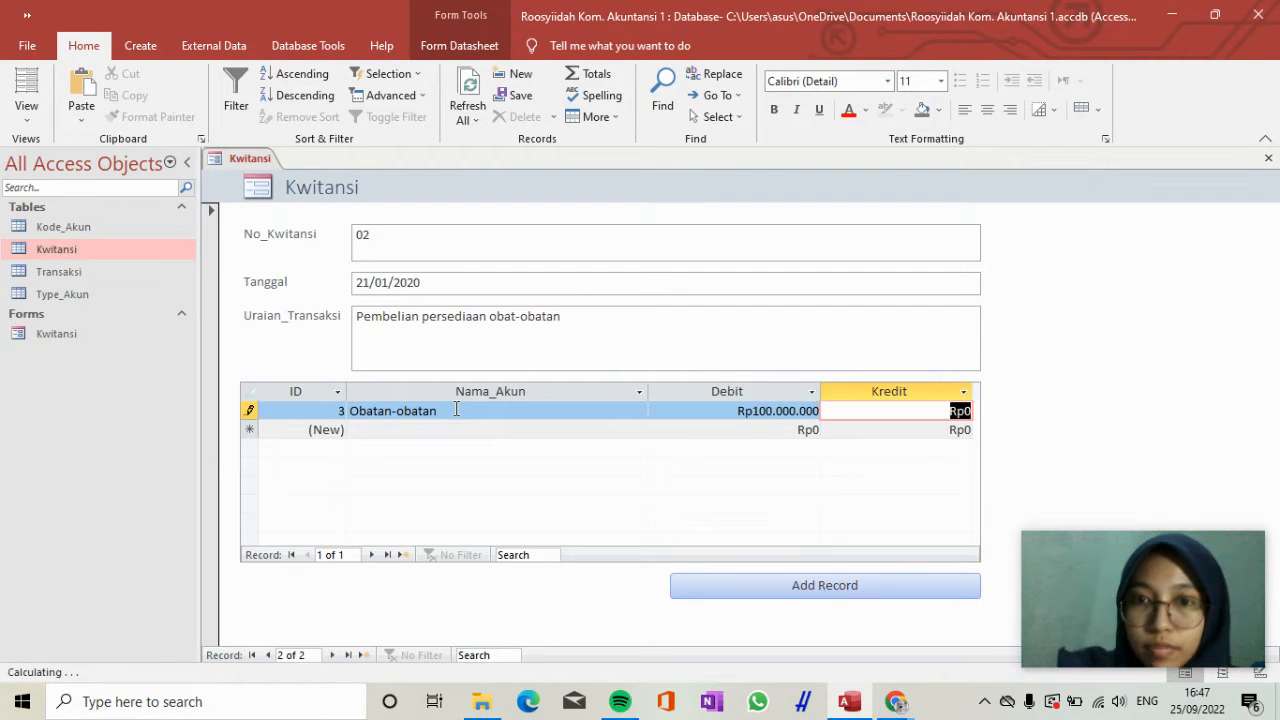
{"action": "key", "text": "Tab"}
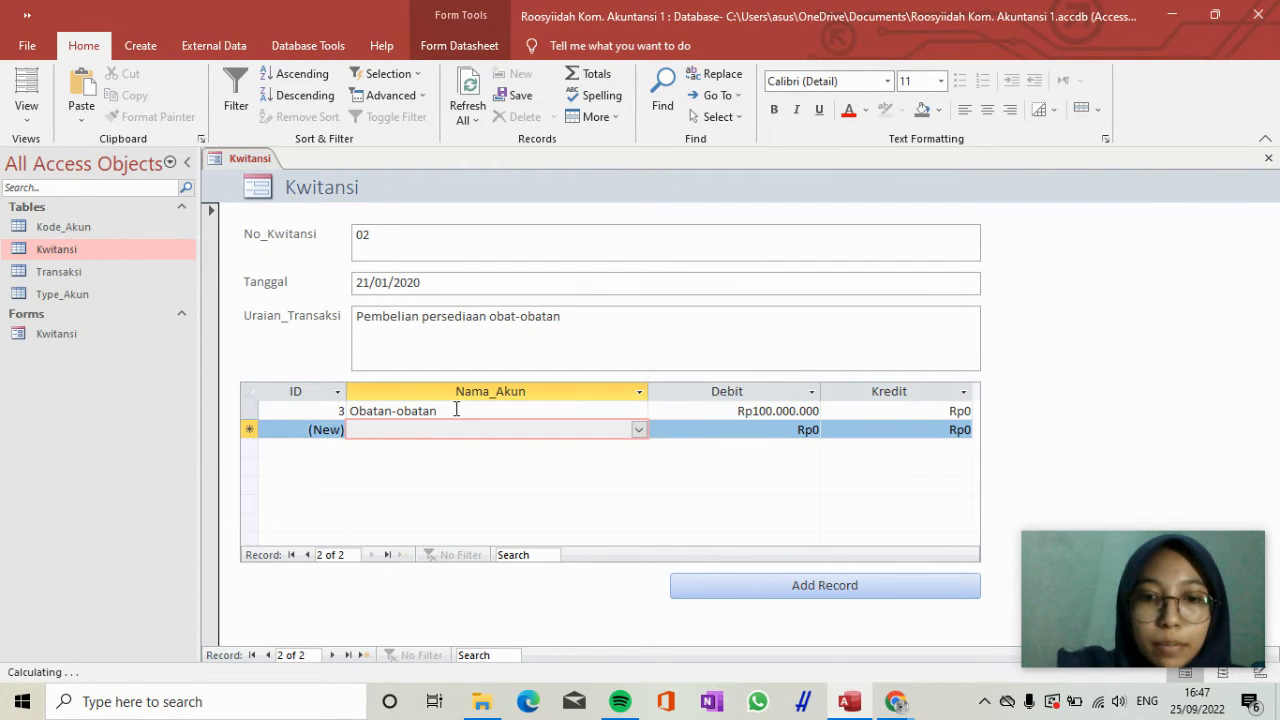
Add a second transaction line for receipt 02 with the account Kas and a Kredit of 100.000.000.
{"action": "type", "text": "Kas"}
{"action": "key", "text": "Tab"}
{"action": "key", "text": "Tab"}
{"action": "type", "text": "100.000.000"}
{"action": "key", "text": "Tab"}
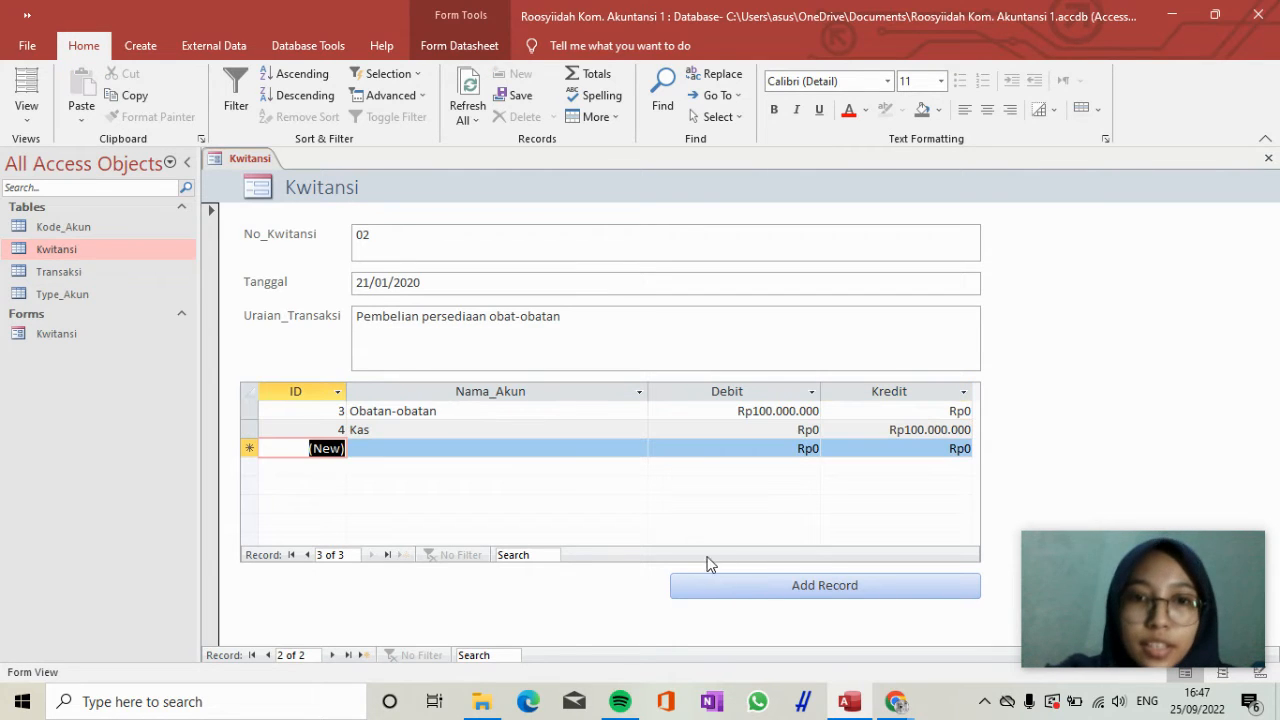
Add another Kwitansi record with No_Kwitansi 03 and Tanggal 21/01/2020.
{"action": "left_click", "coordinate": [737, 588]}
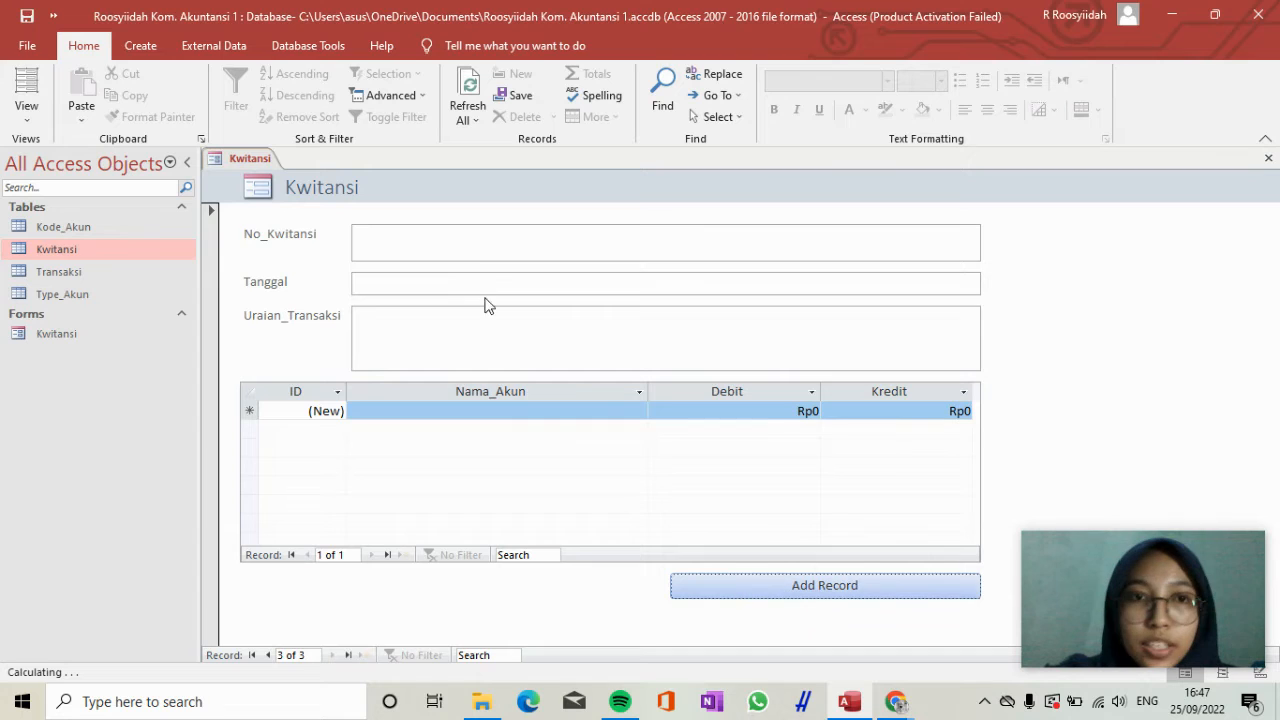
{"action": "left_click", "coordinate": [466, 245]}
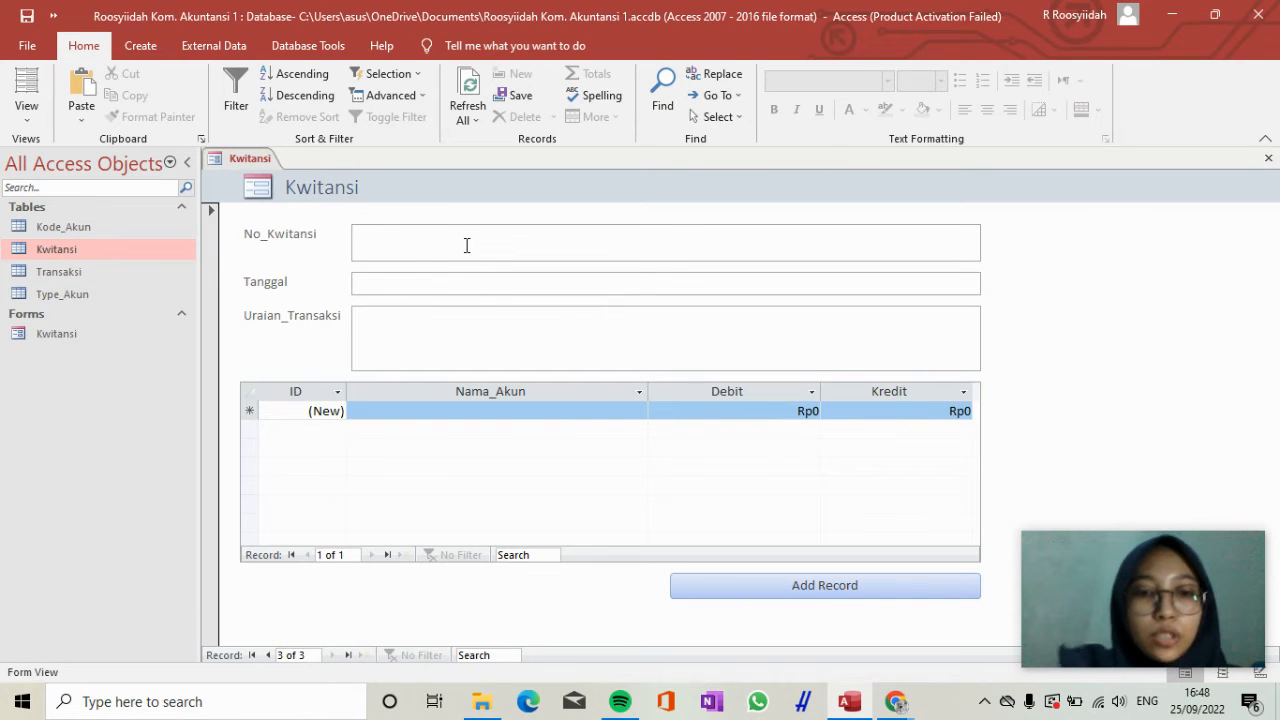
{"action": "type", "text": "03"}
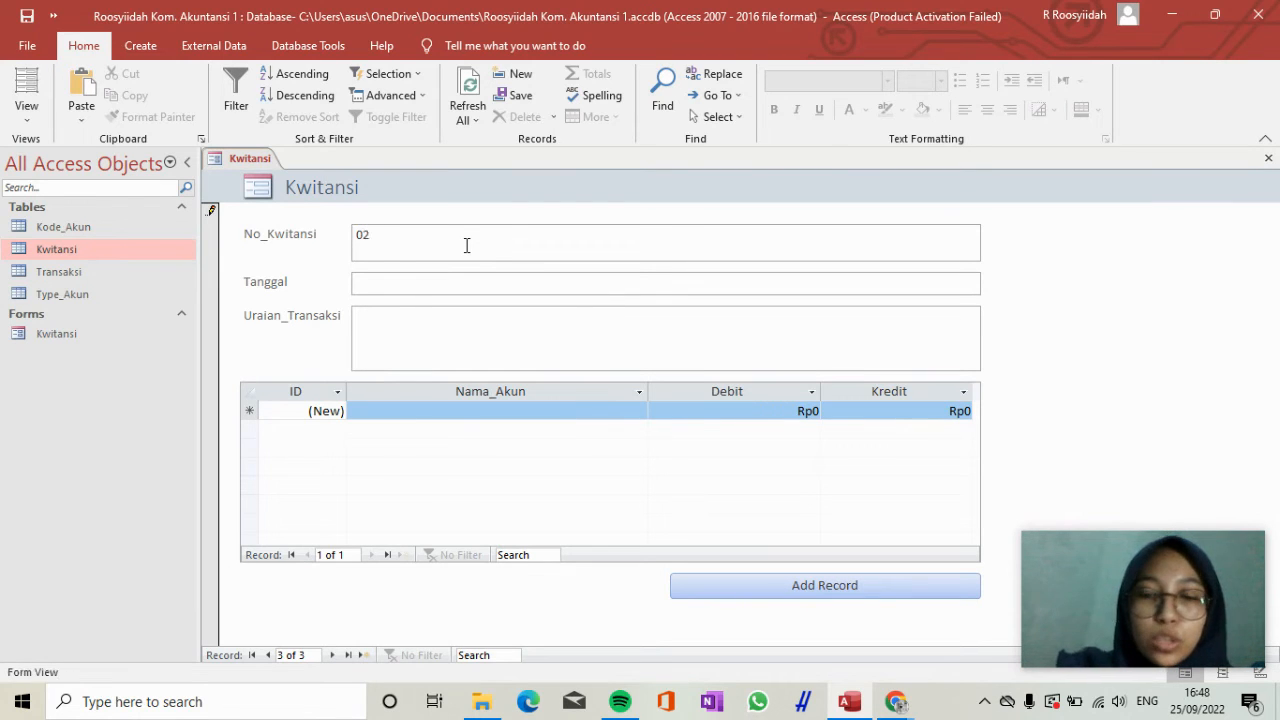
{"action": "key", "text": "Tab"}
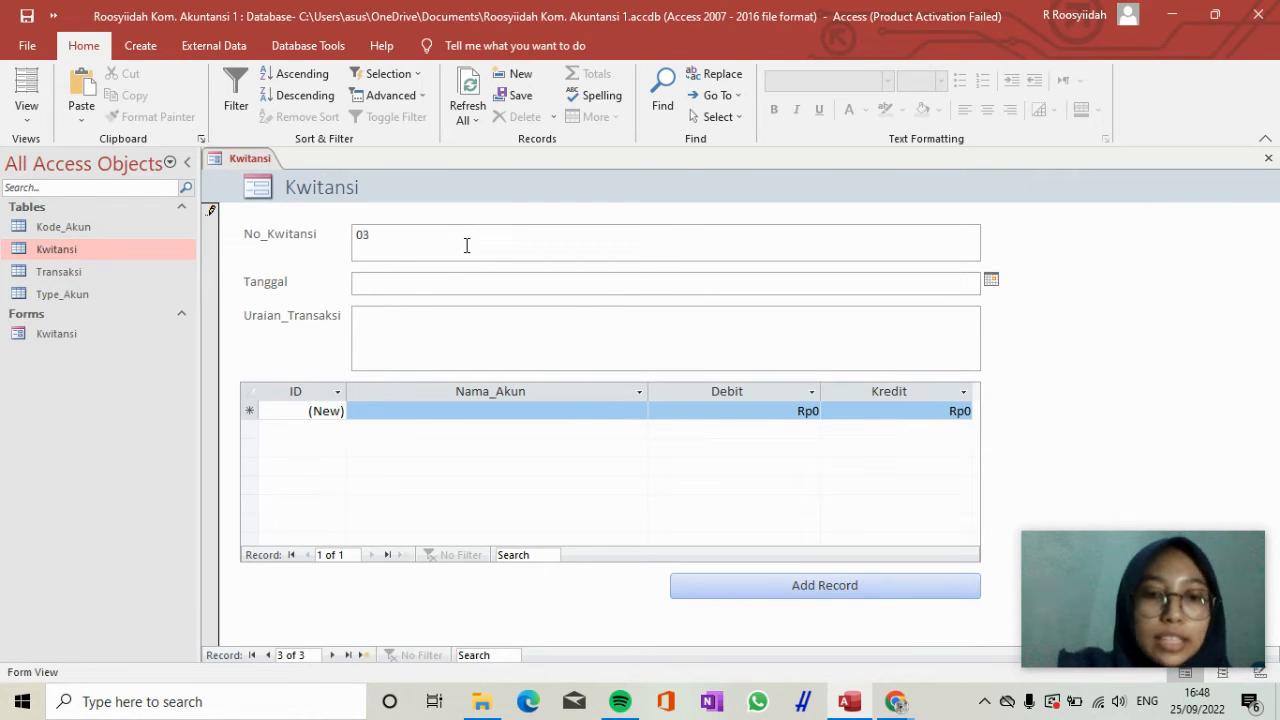
{"action": "type", "text": "21/0"}
{"action": "type", "text": "1/2020"}
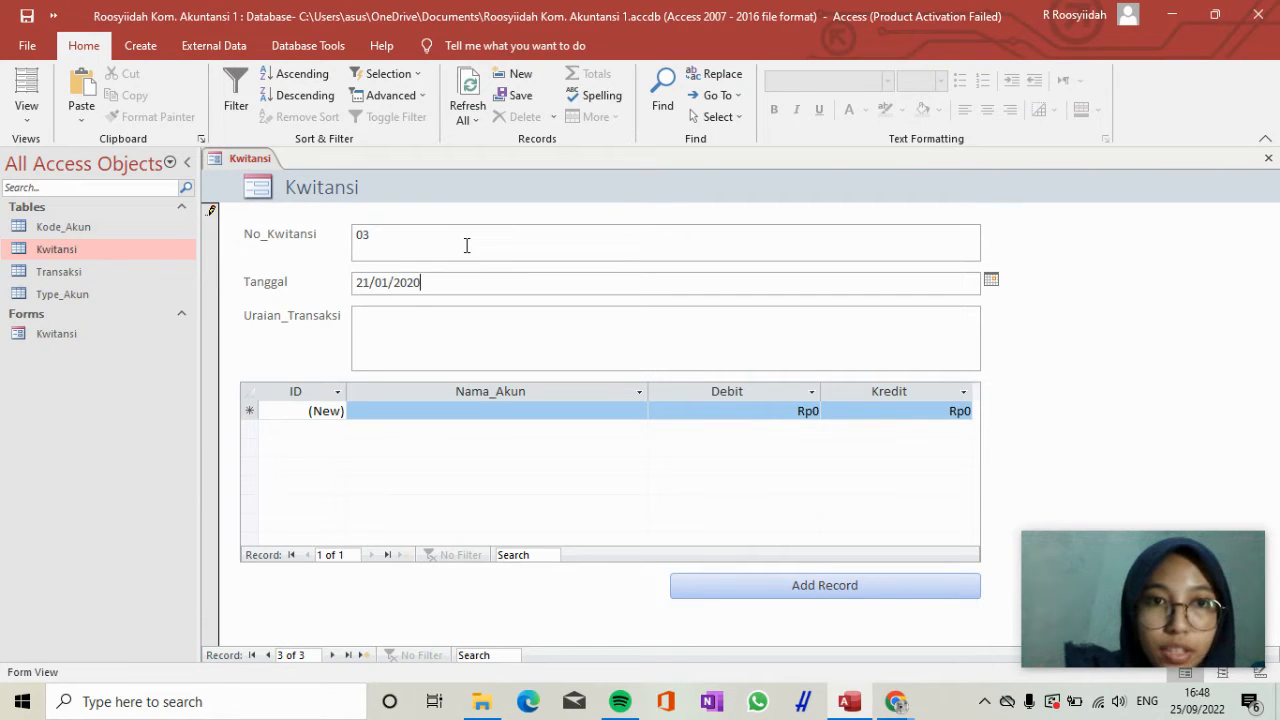
{"action": "key", "text": "Tab"}
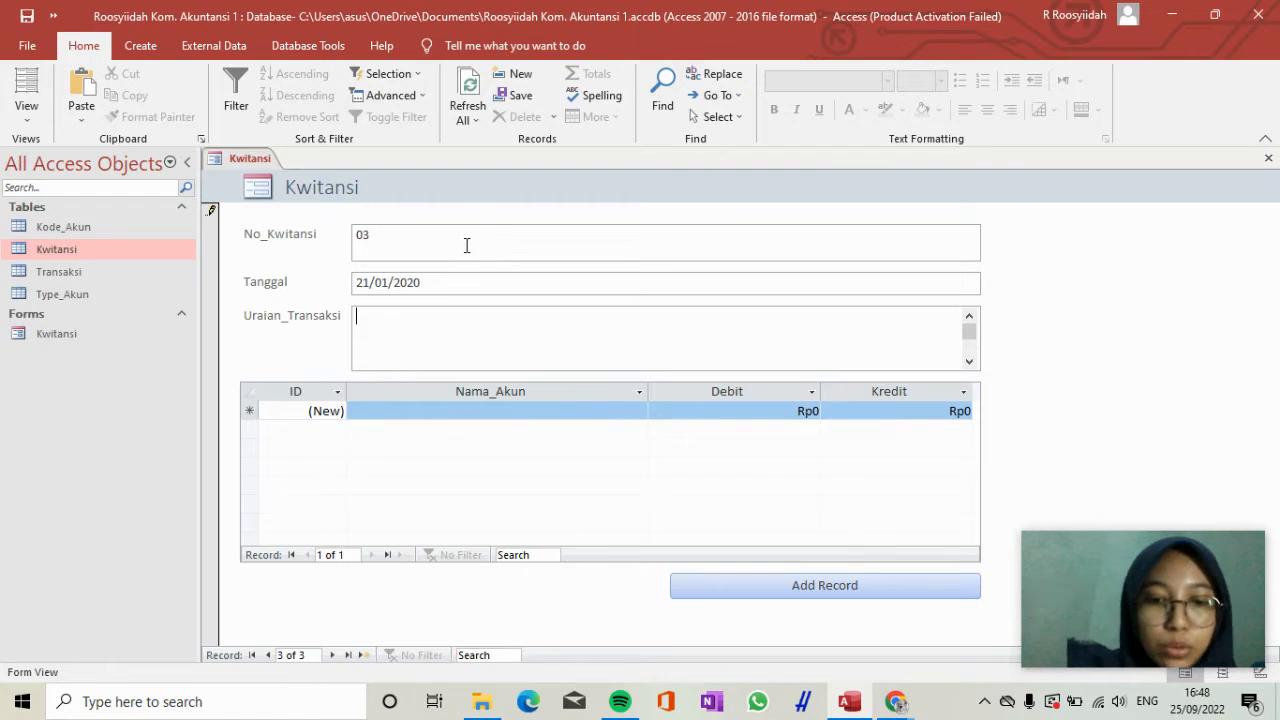
Enter "Pembayaran beban akomodasi obat-obatan" as the Uraian_Transaksi of receipt 03.
{"action": "type", "text": "Pembay"}
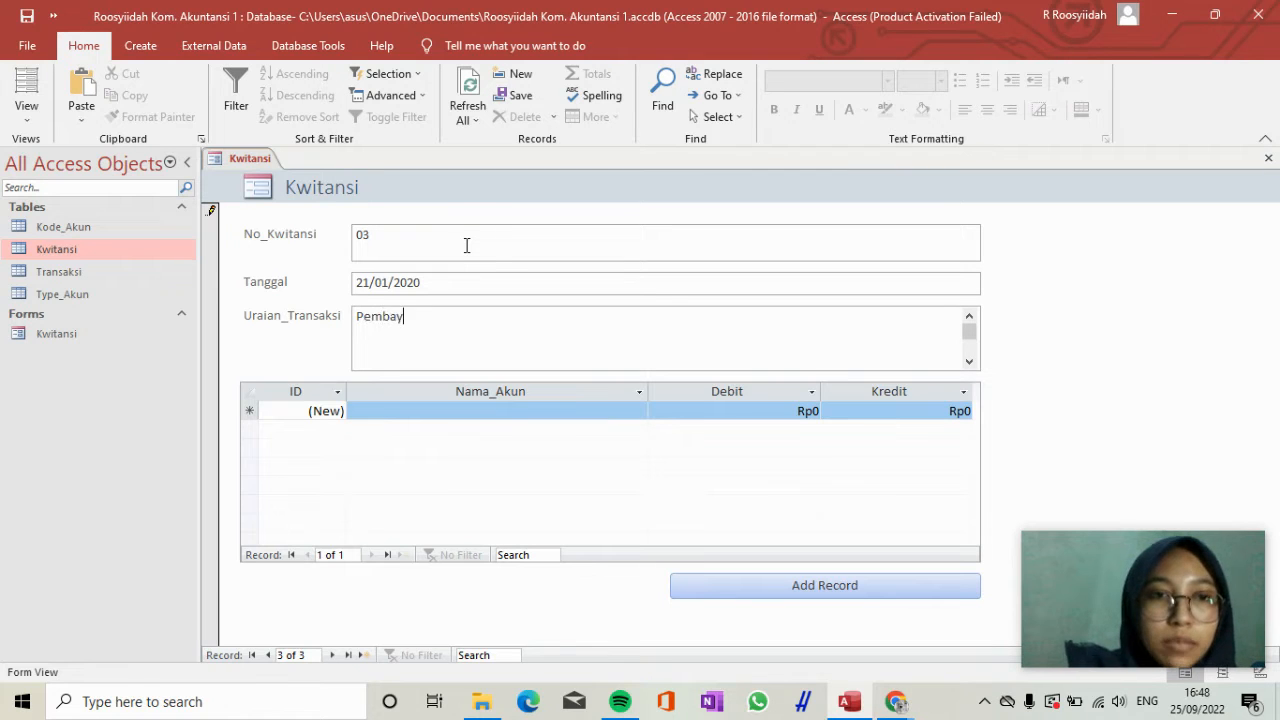
{"action": "type", "text": "aran"}
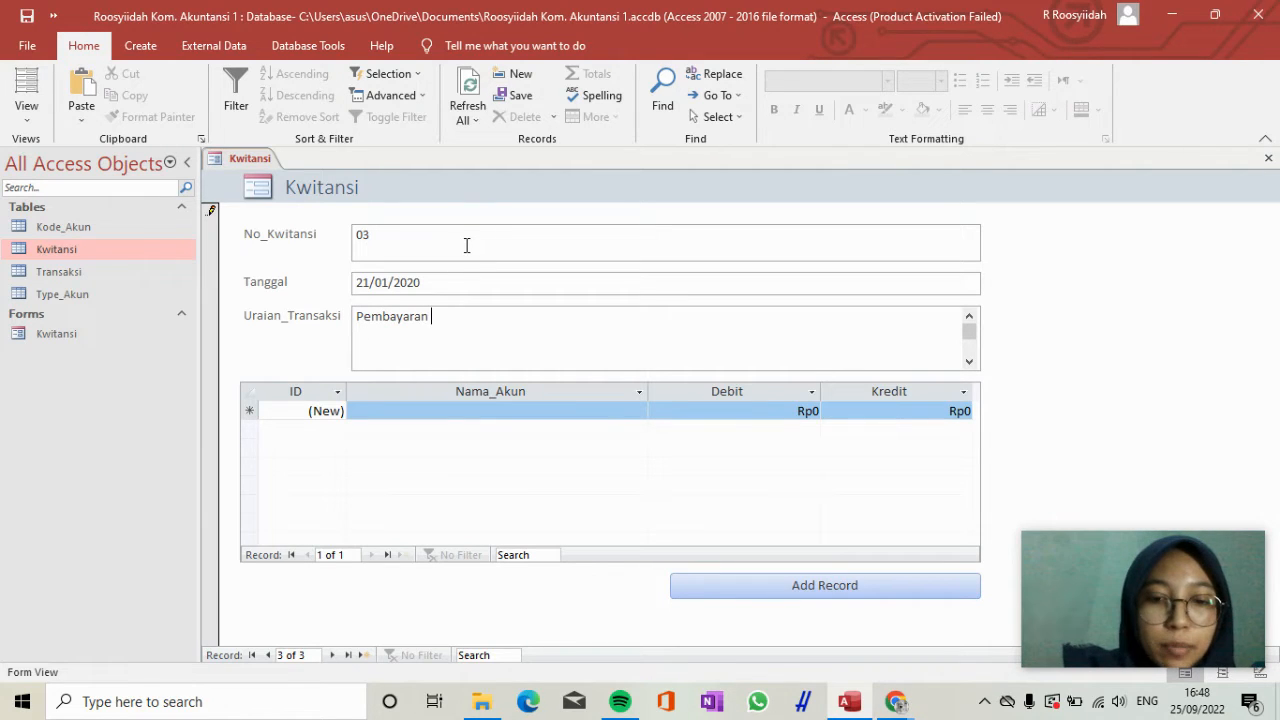
{"action": "type", "text": " beban ako"}
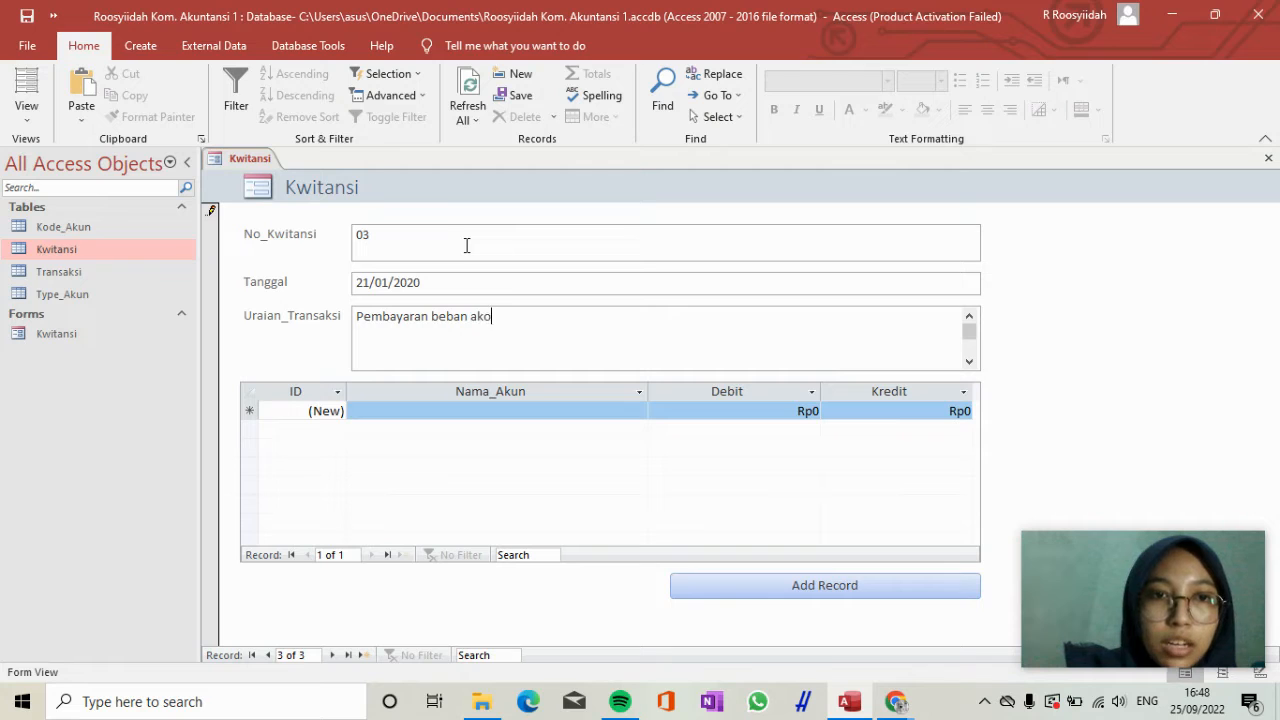
{"action": "type", "text": "mo"}
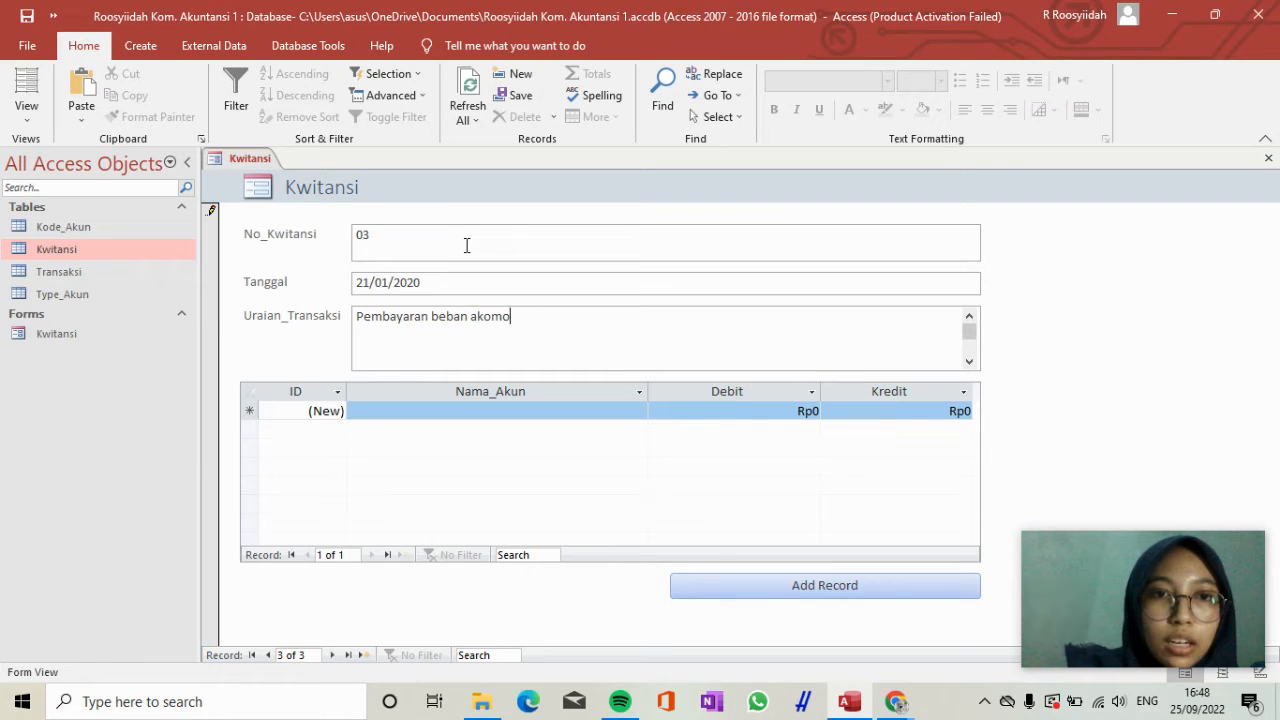
{"action": "type", "text": "das"}
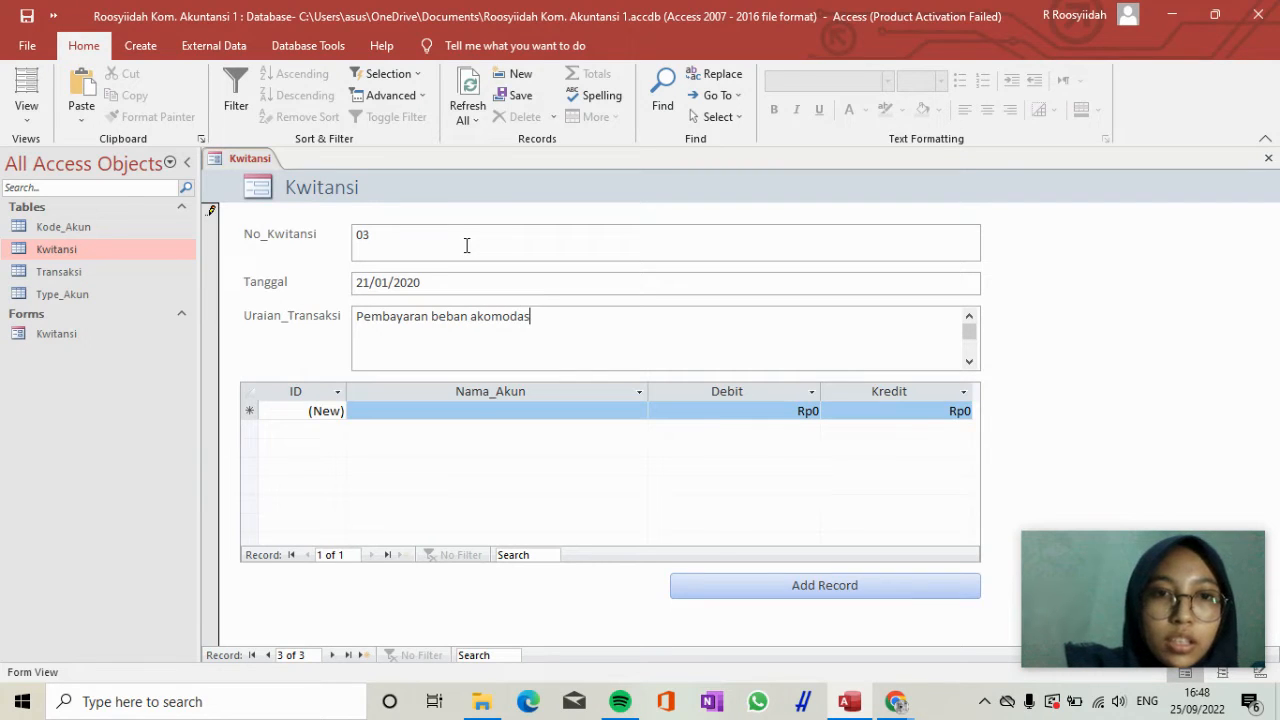
{"action": "type", "text": "i obat-o"}
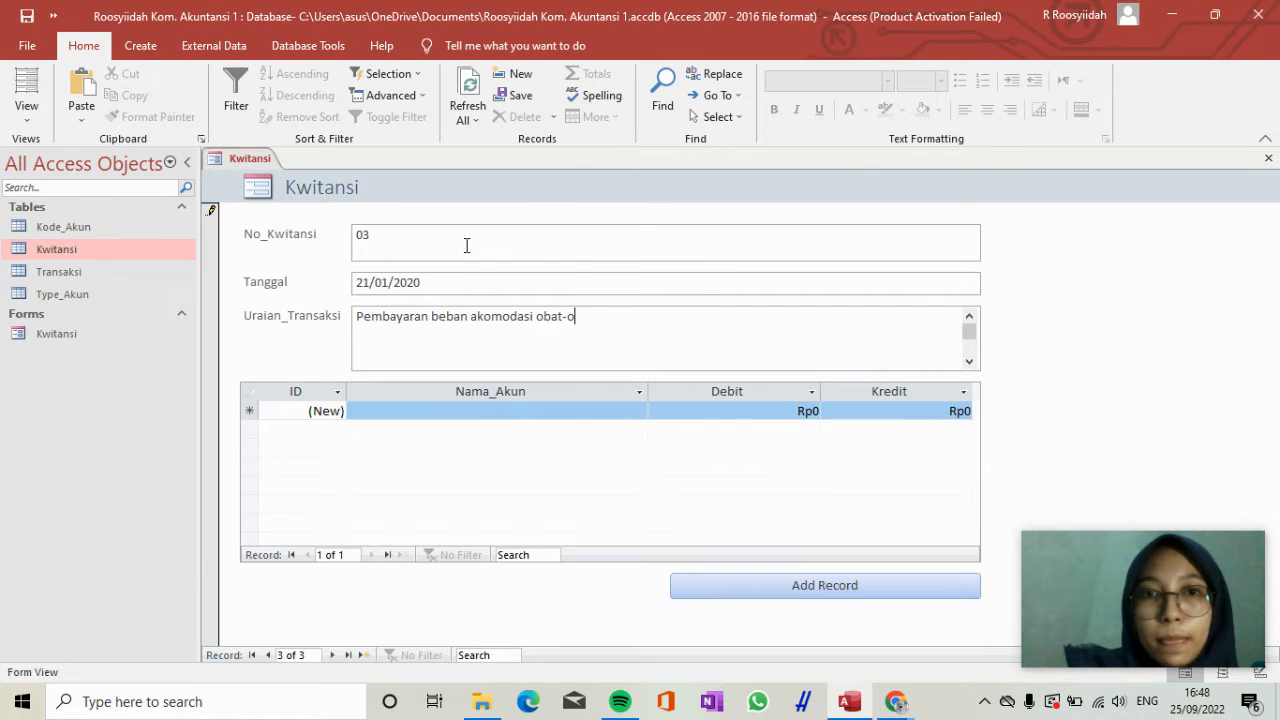
{"action": "type", "text": "batan"}
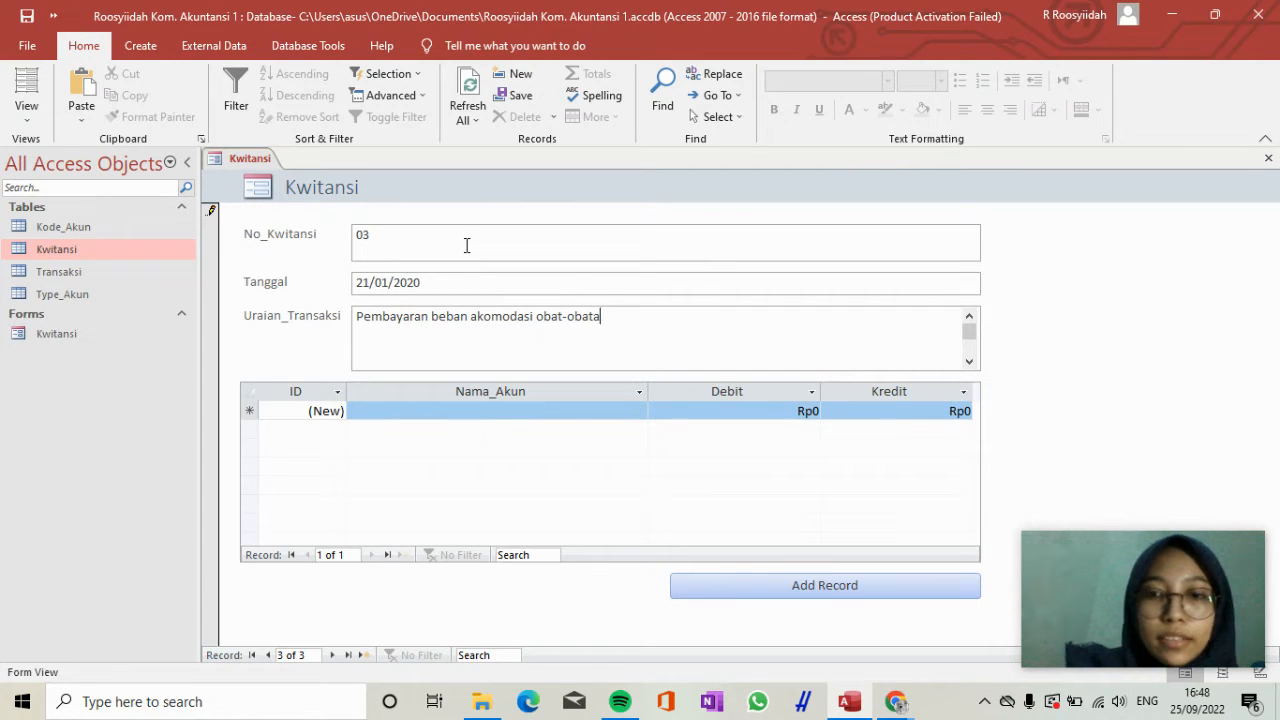
Choose Beban_Akomodasi as the Nama_Akun of the first transaction line for receipt 03.
{"action": "left_click", "coordinate": [441, 414]}
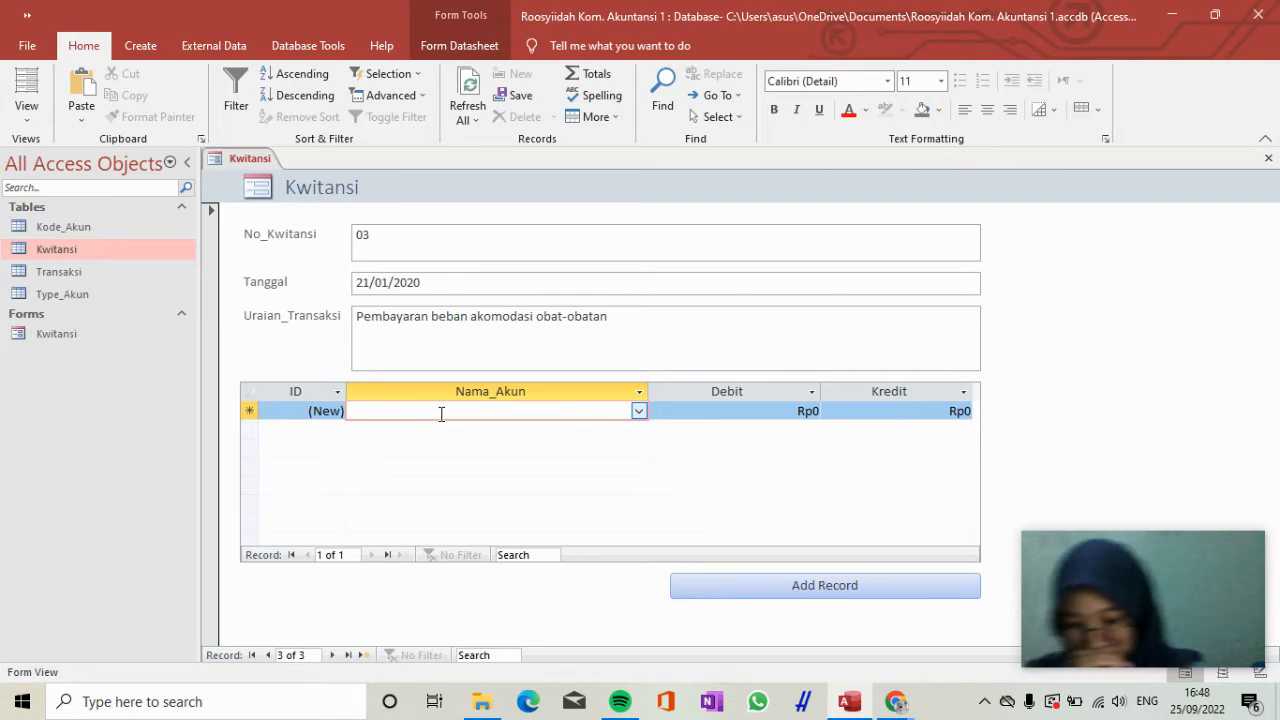
{"action": "type", "text": "be"}
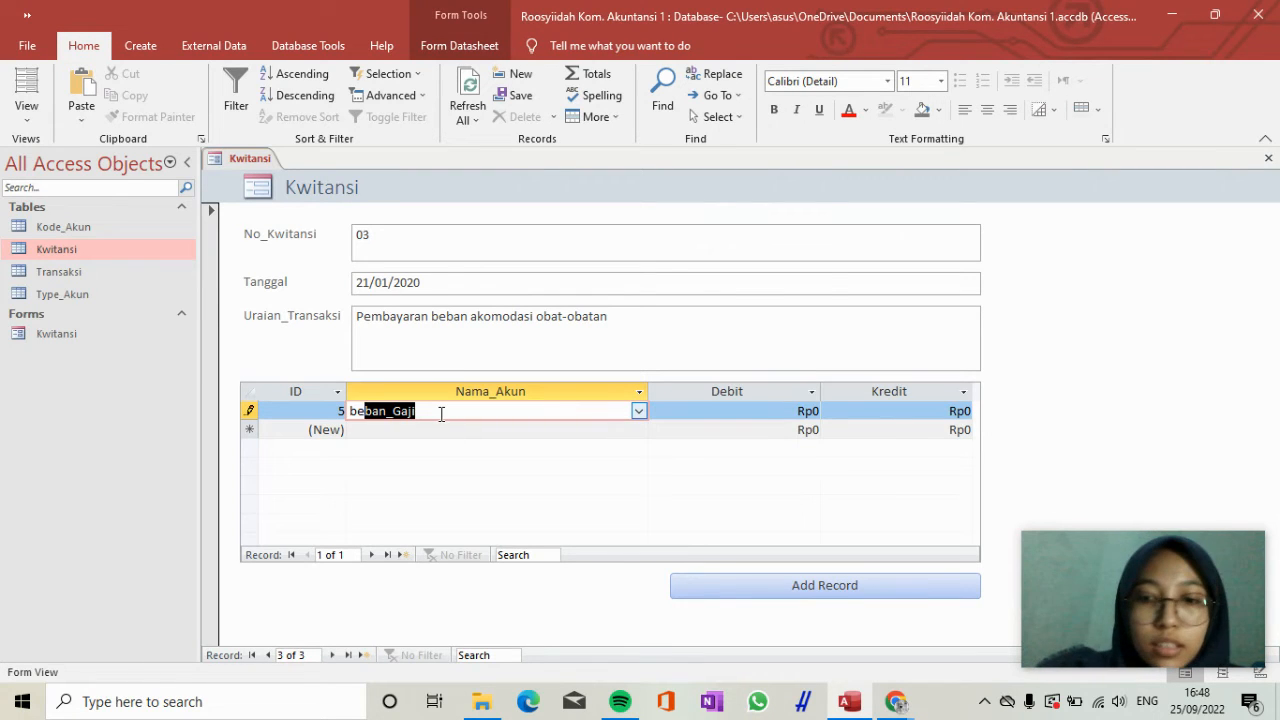
{"action": "key", "text": "BackSpace"}
{"action": "key", "text": "BackSpace"}
{"action": "key", "text": "BackSpace"}
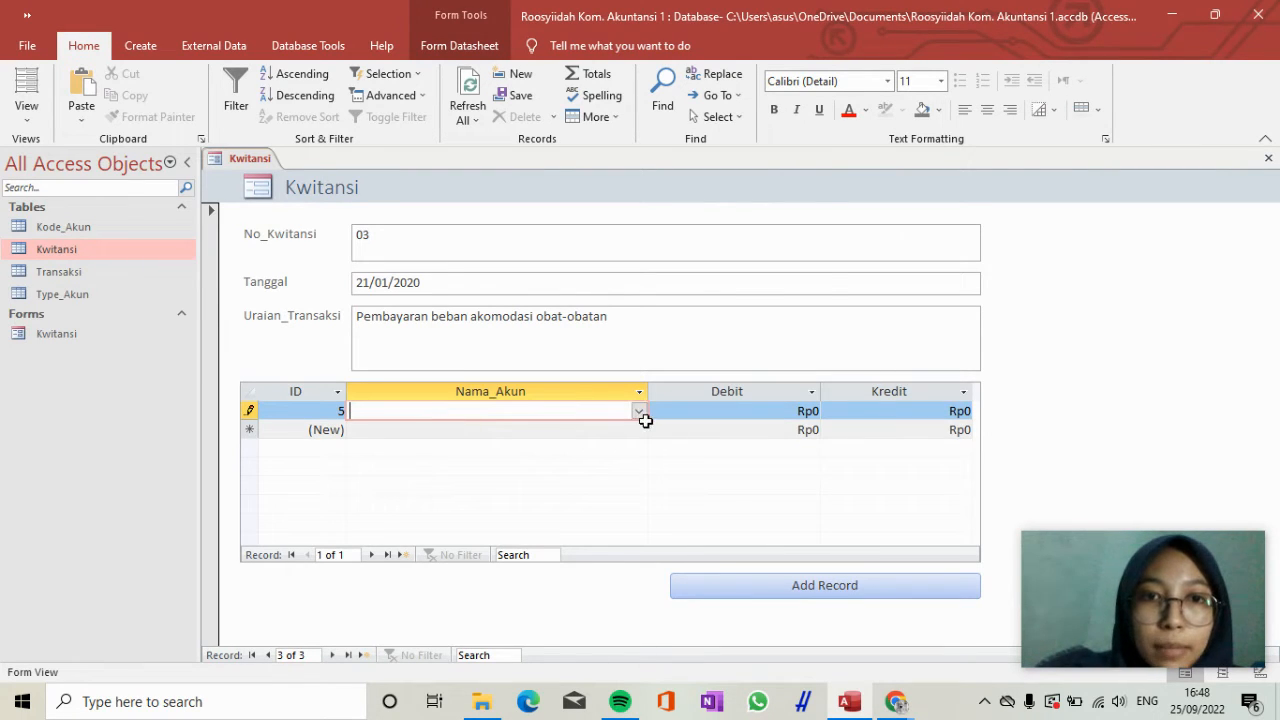
{"action": "left_click", "coordinate": [638, 411]}
{"action": "scroll", "coordinate": [577, 304], "scroll_direction": "down", "scroll_amount": 2}
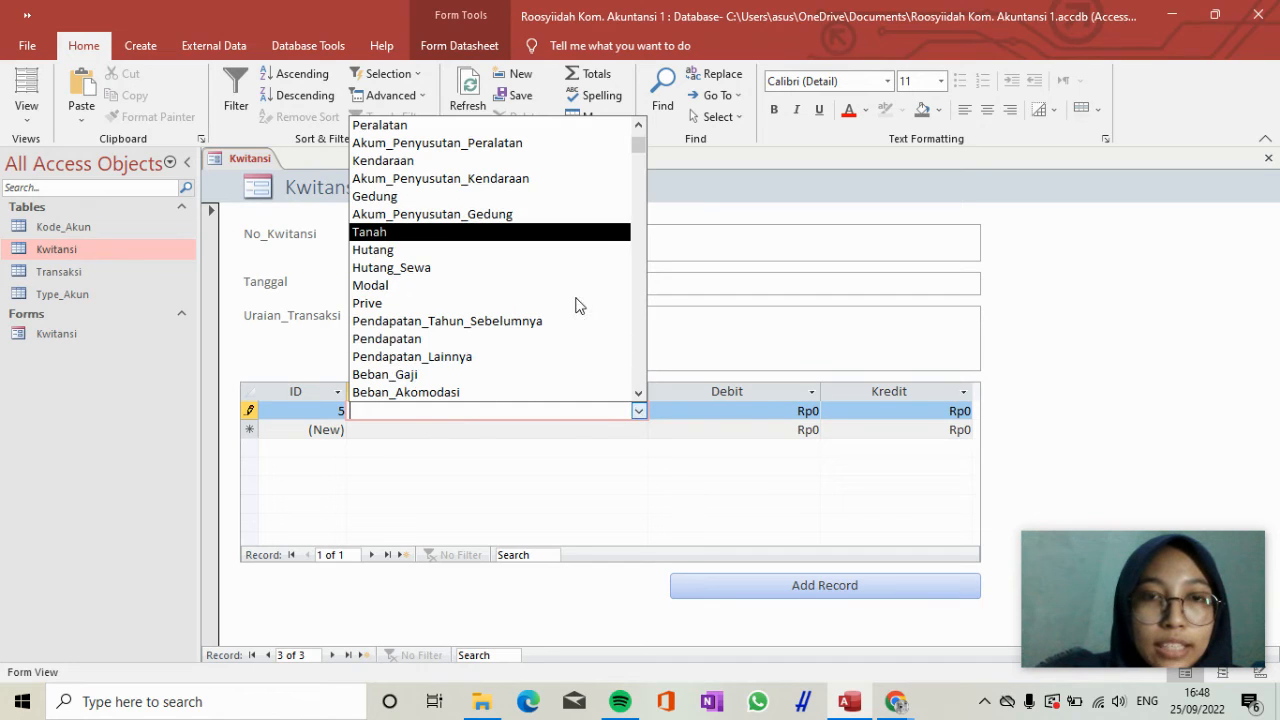
{"action": "left_click_drag", "start_coordinate": [638, 145], "coordinate": [651, 392]}
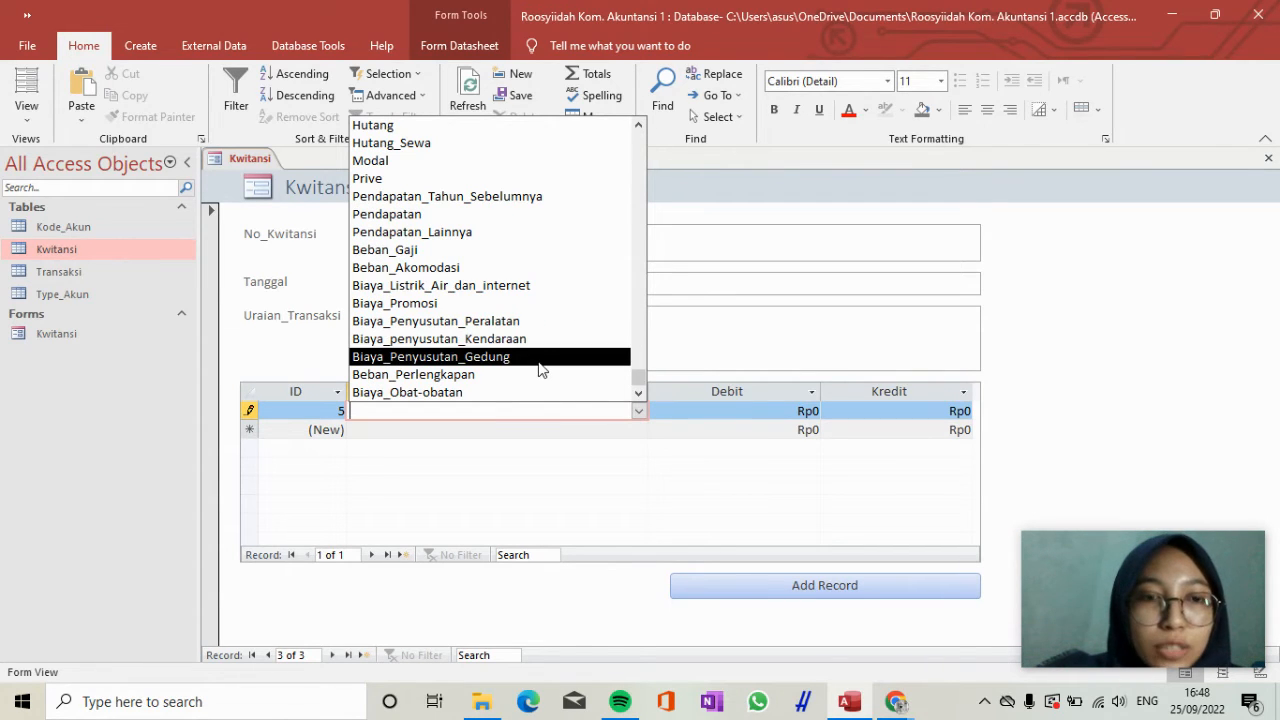
{"action": "left_click", "coordinate": [548, 268]}
Set the Debit of the Beban_Akomodasi line to 2.500.000.
{"action": "key", "text": "Tab"}
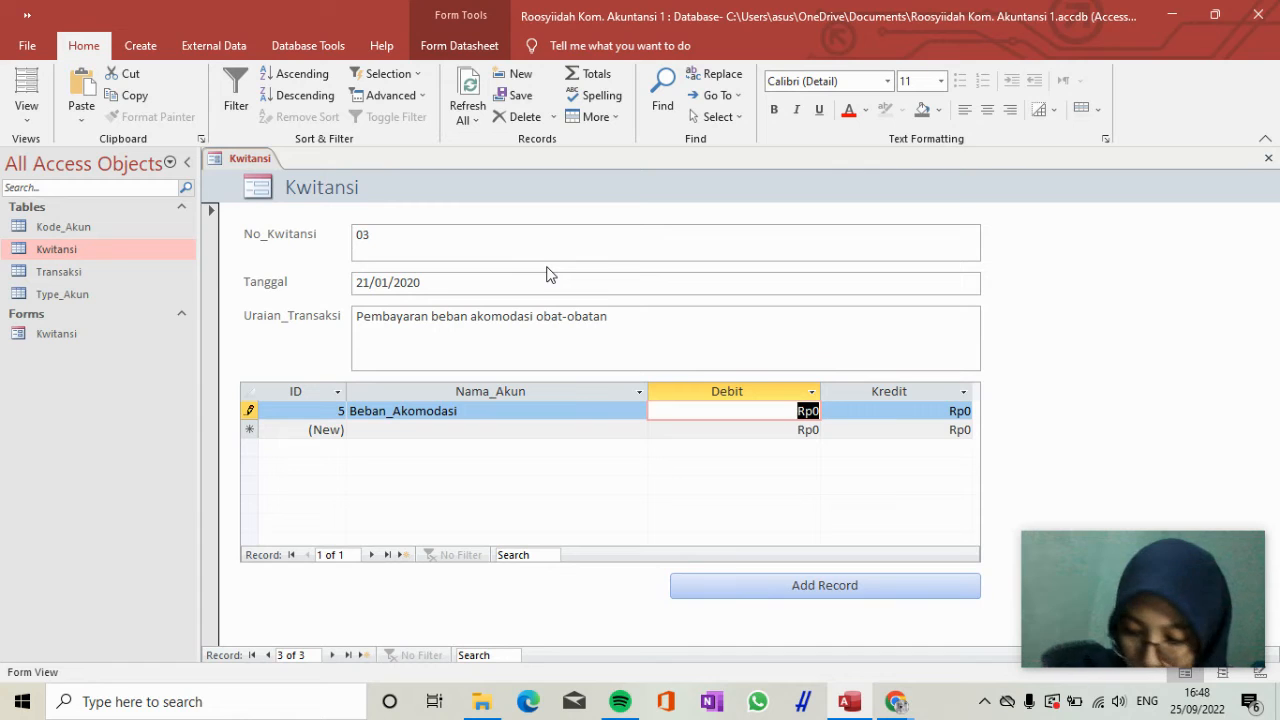
{"action": "type", "text": "2500"}
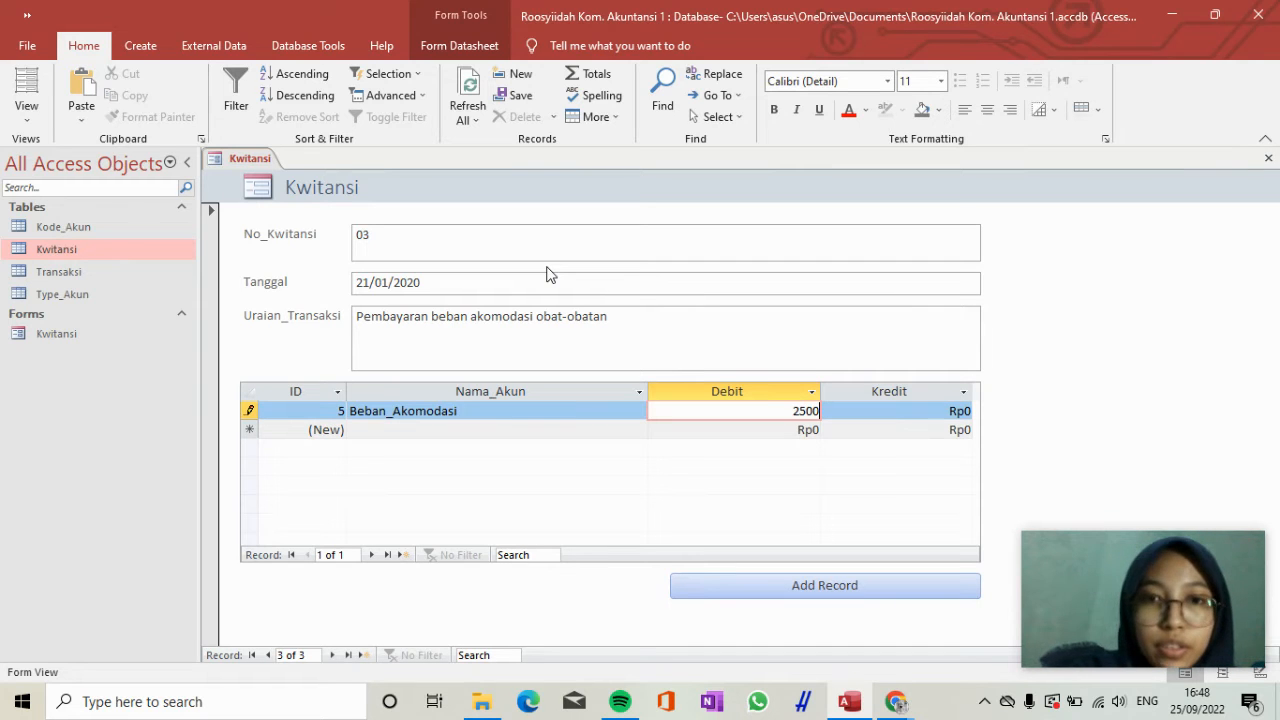
{"action": "type", "text": "000"}
{"action": "key", "text": "Tab"}
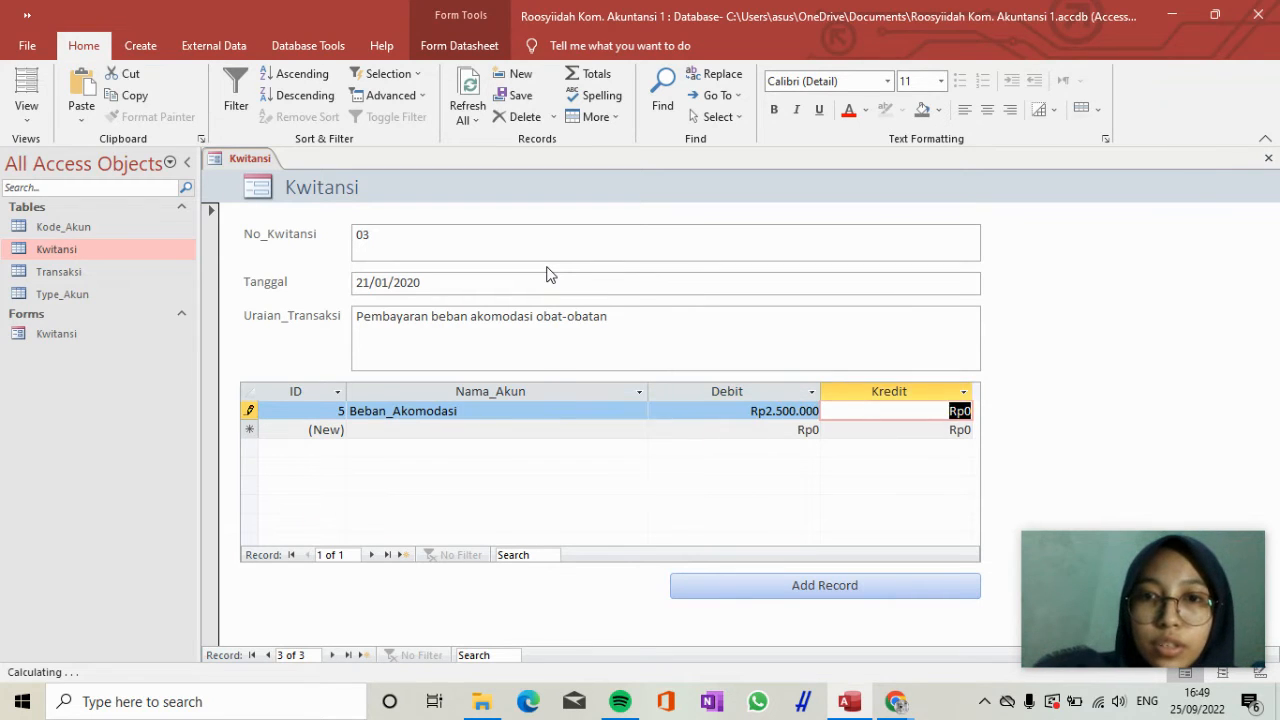
Add a second transaction line for receipt 03 with the account Kas and a Kredit of 2.500.000.
{"action": "key", "text": "Tab"}
{"action": "key", "text": "shift+Tab"}
{"action": "type", "text": "kas"}
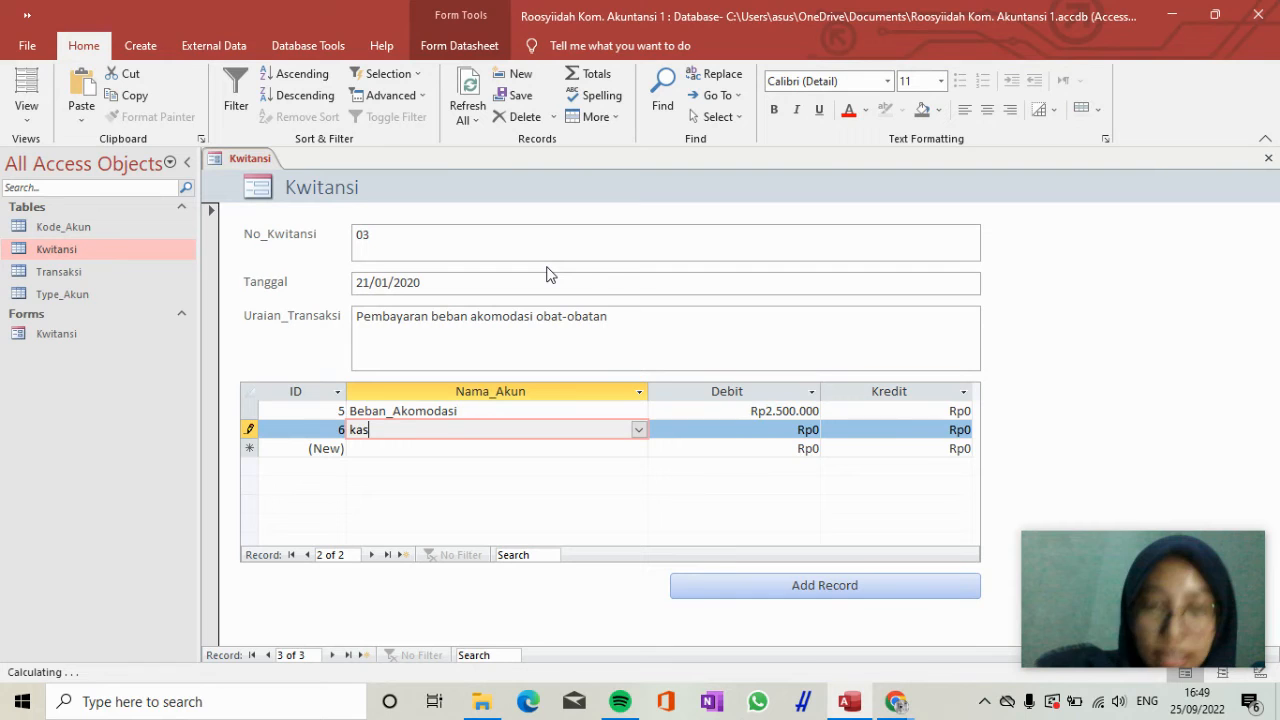
{"action": "key", "text": "Tab"}
{"action": "key", "text": "Tab"}
{"action": "type", "text": "25000"}
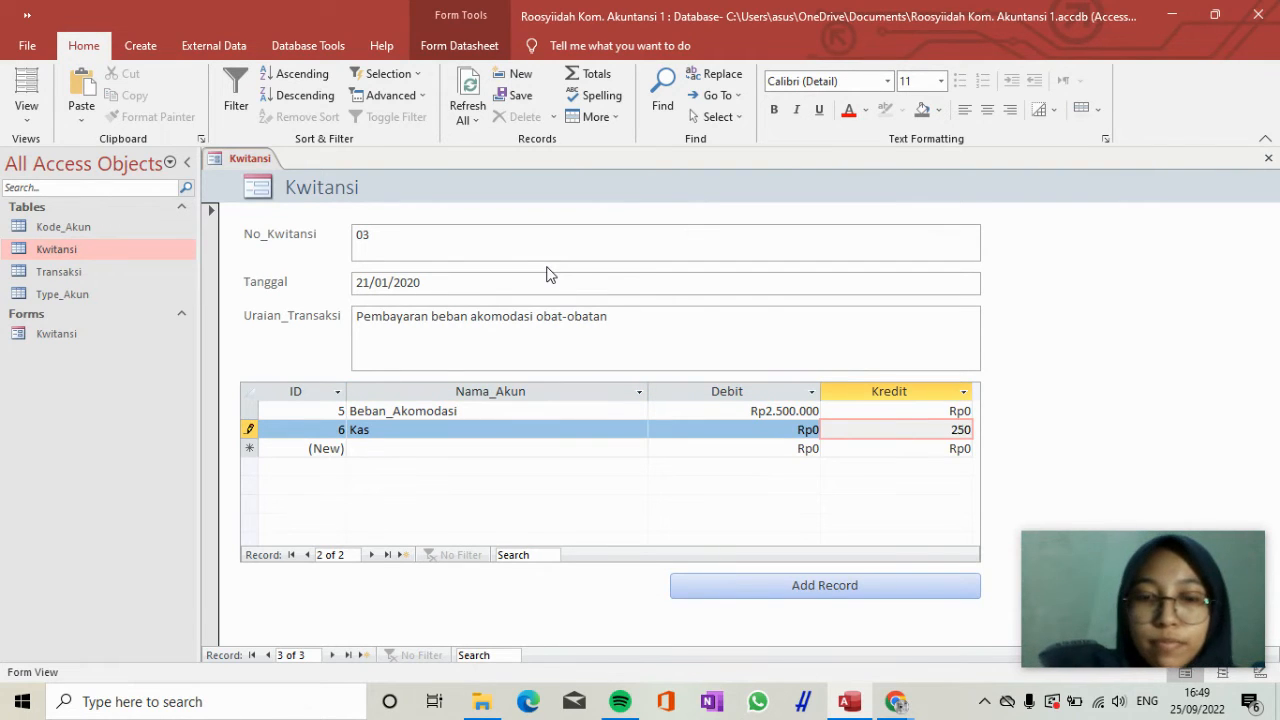
{"action": "type", "text": "00"}
{"action": "key", "text": "Tab"}
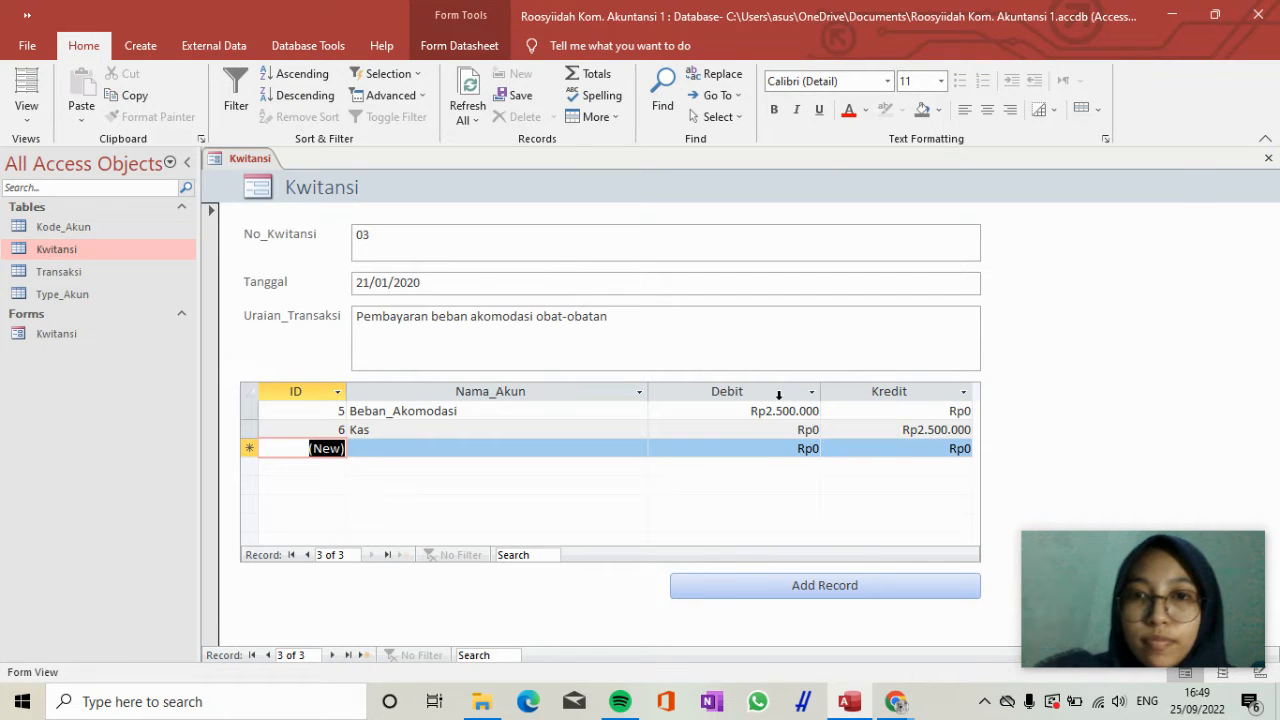
Add another Kwitansi record with No_Kwitansi 04 and Tanggal 18/02/2020.
{"action": "left_click", "coordinate": [855, 591]}
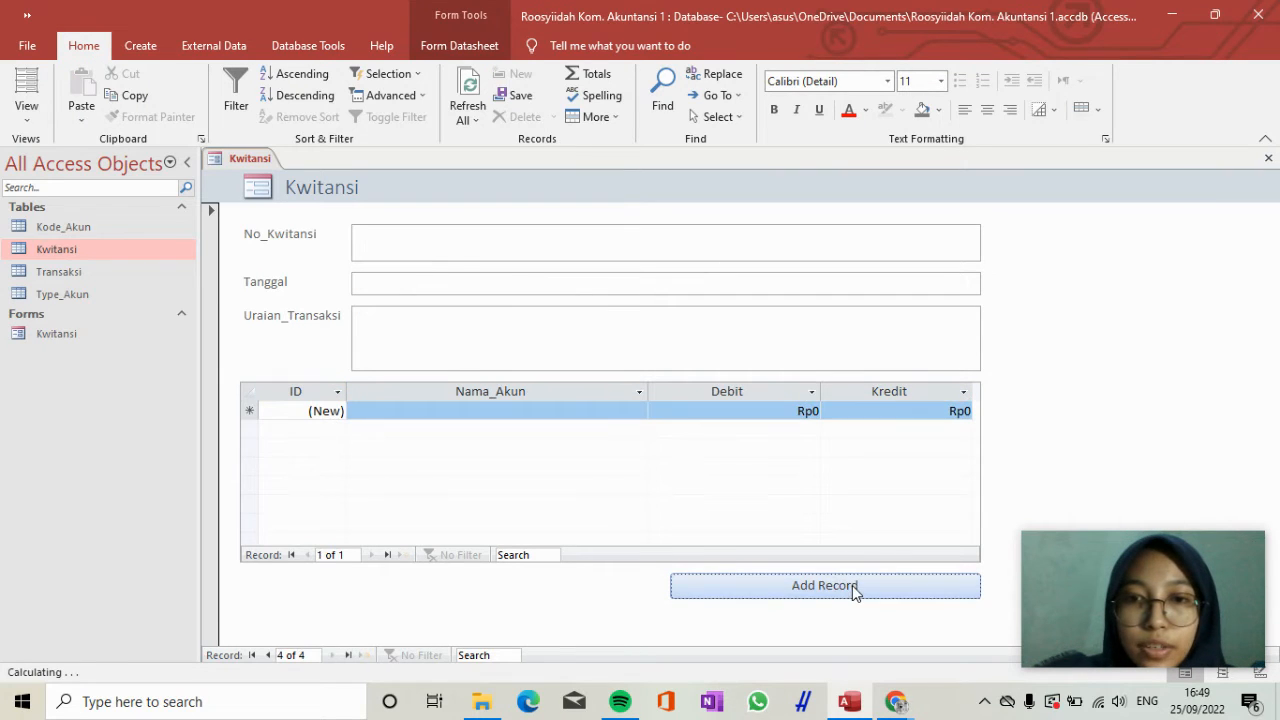
{"action": "left_click", "coordinate": [508, 243]}
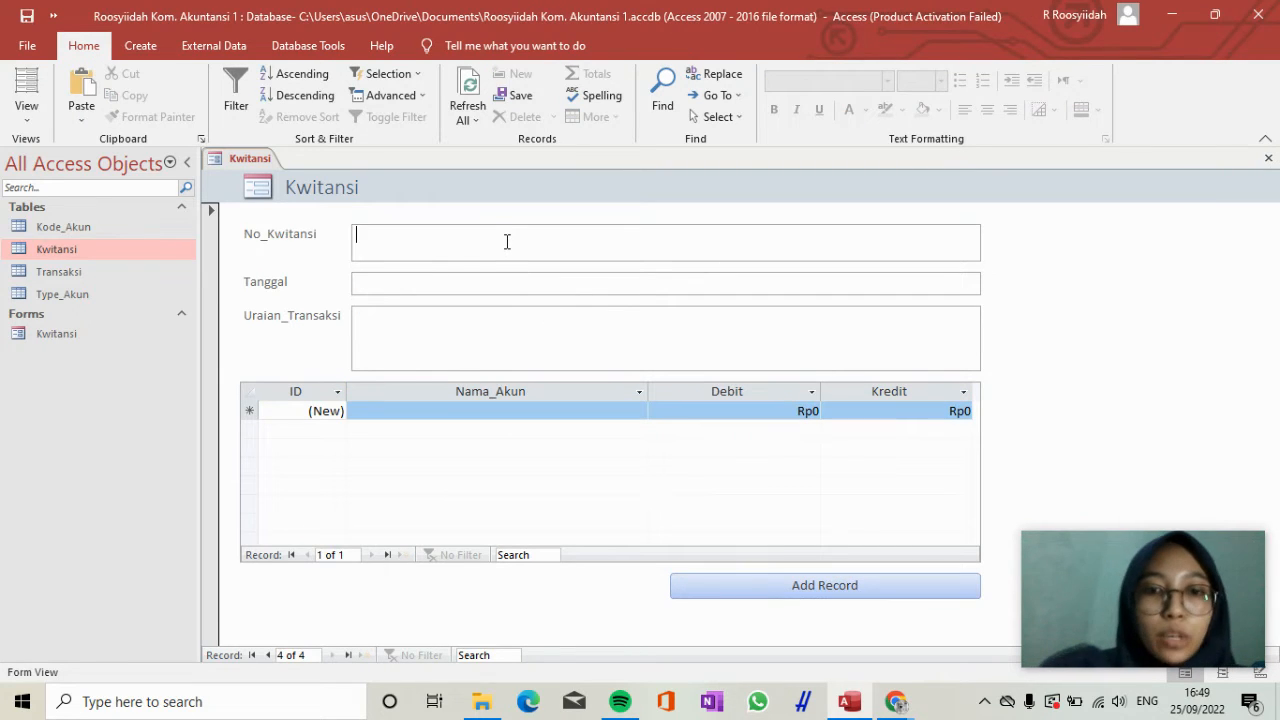
{"action": "type", "text": "04"}
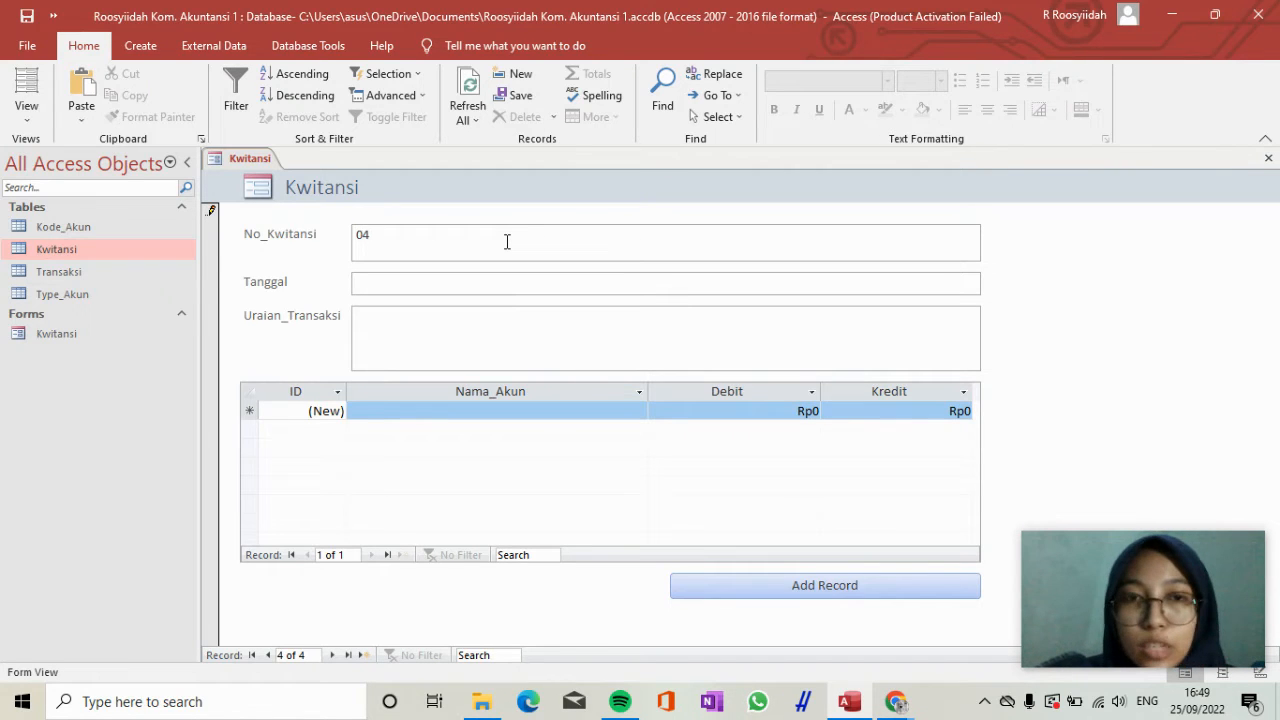
{"action": "key", "text": "Tab"}
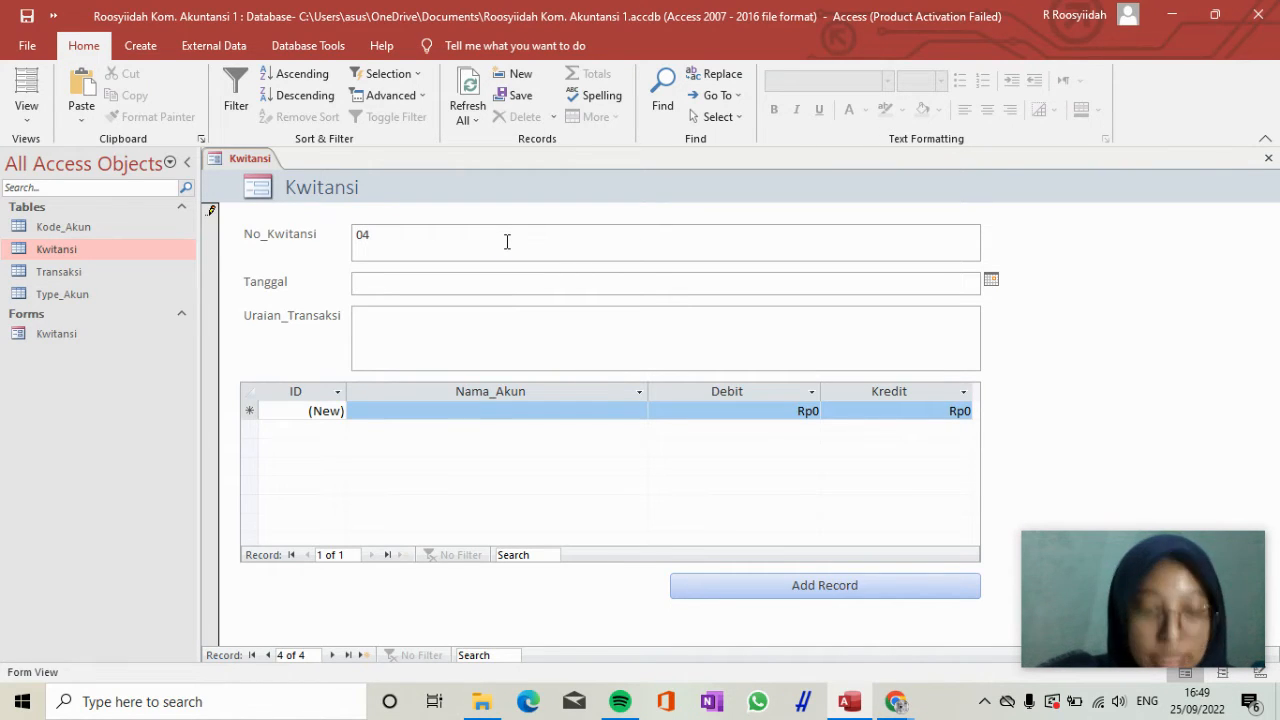
{"action": "type", "text": "18/"}
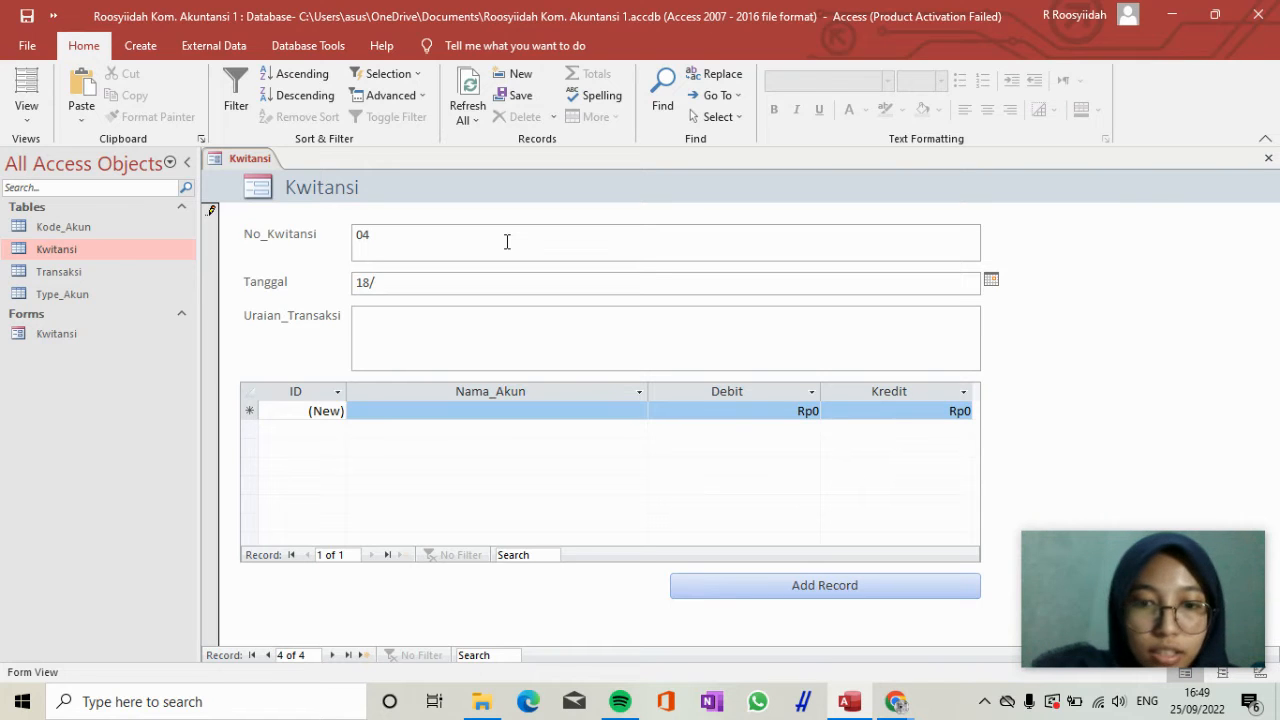
{"action": "type", "text": "02/2020"}
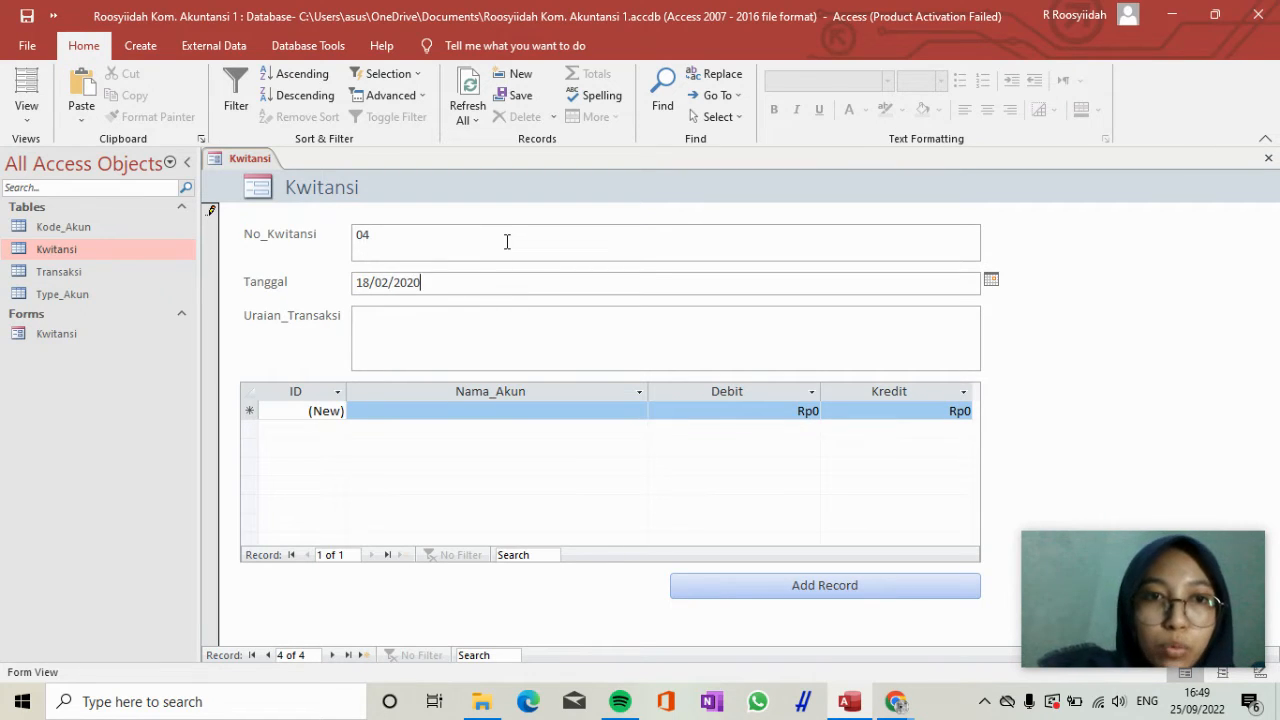
{"action": "key", "text": "Tab"}
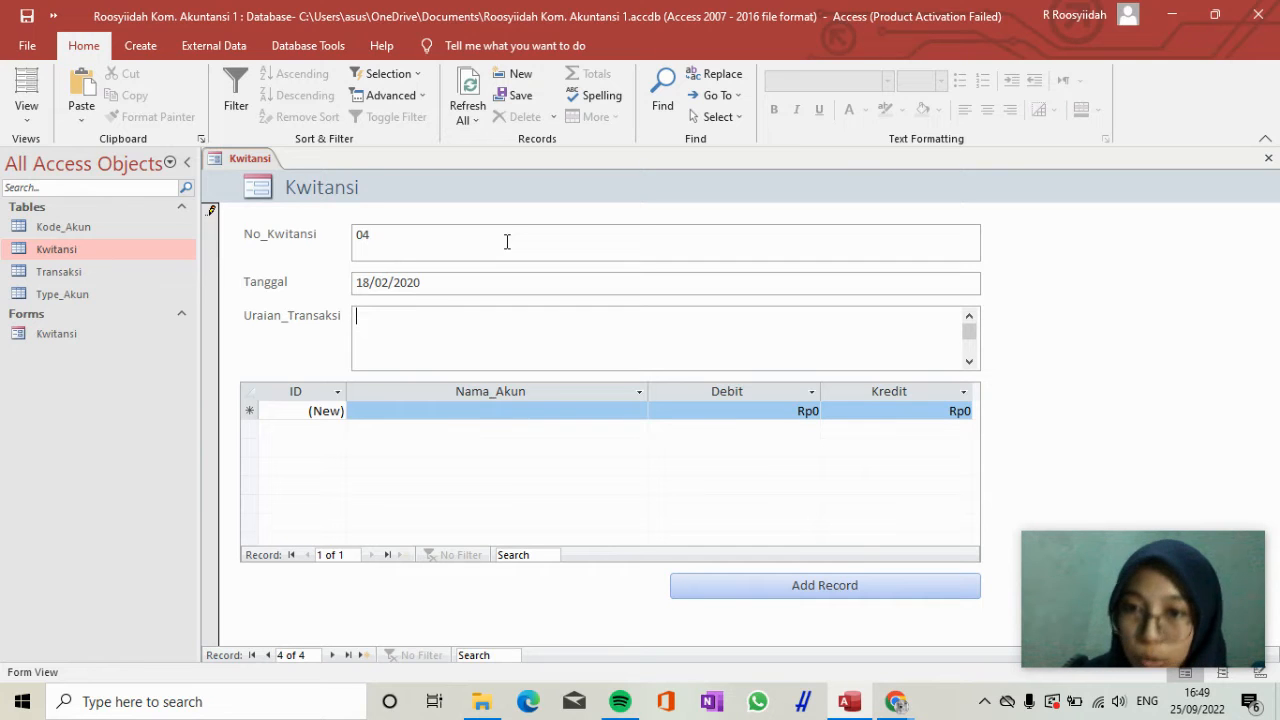
Enter "Pembayaran air, listrik dan internet" as the Uraian_Transaksi of receipt 04.
{"action": "type", "text": "Be"}
{"action": "key", "text": "BackSpace"}
{"action": "key", "text": "BackSpace"}
{"action": "type", "text": "Pembayaran beban"}
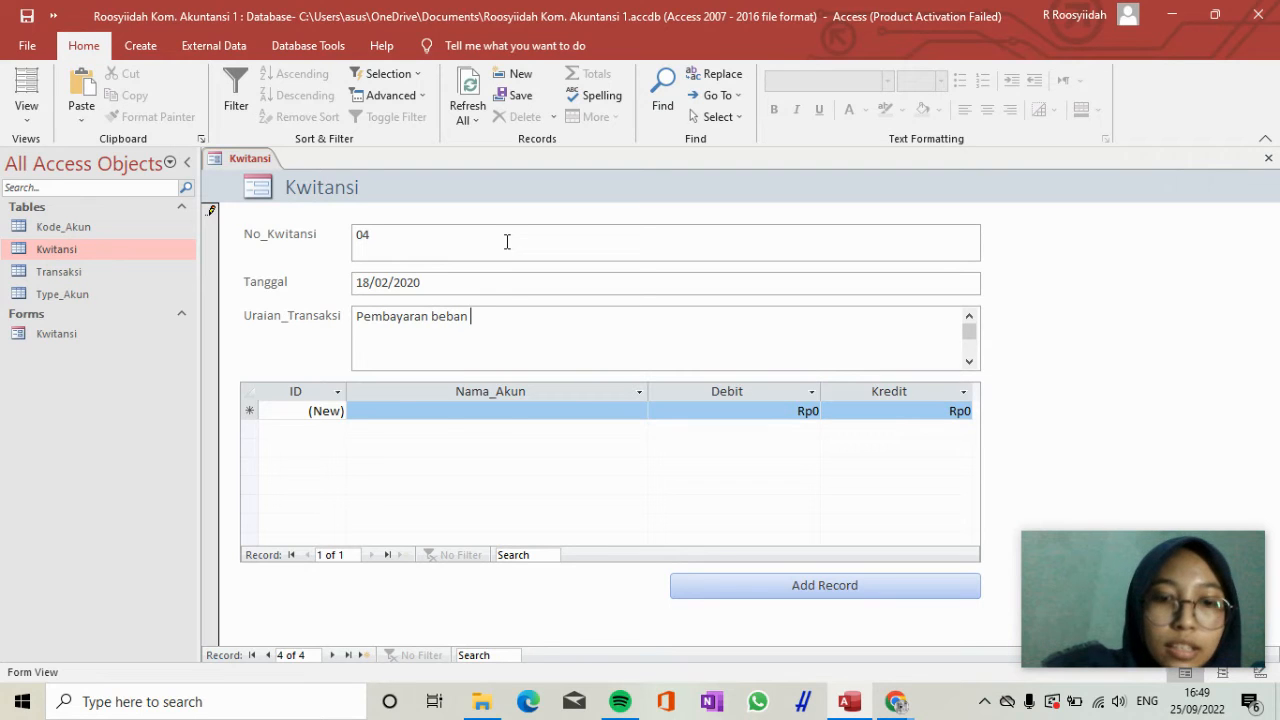
{"action": "key", "text": "BackSpace"}
{"action": "key", "text": "BackSpace"}
{"action": "key", "text": "BackSpace"}
{"action": "key", "text": "BackSpace"}
{"action": "key", "text": "BackSpace"}
{"action": "key", "text": "BackSpace"}
{"action": "type", "text": "a"}
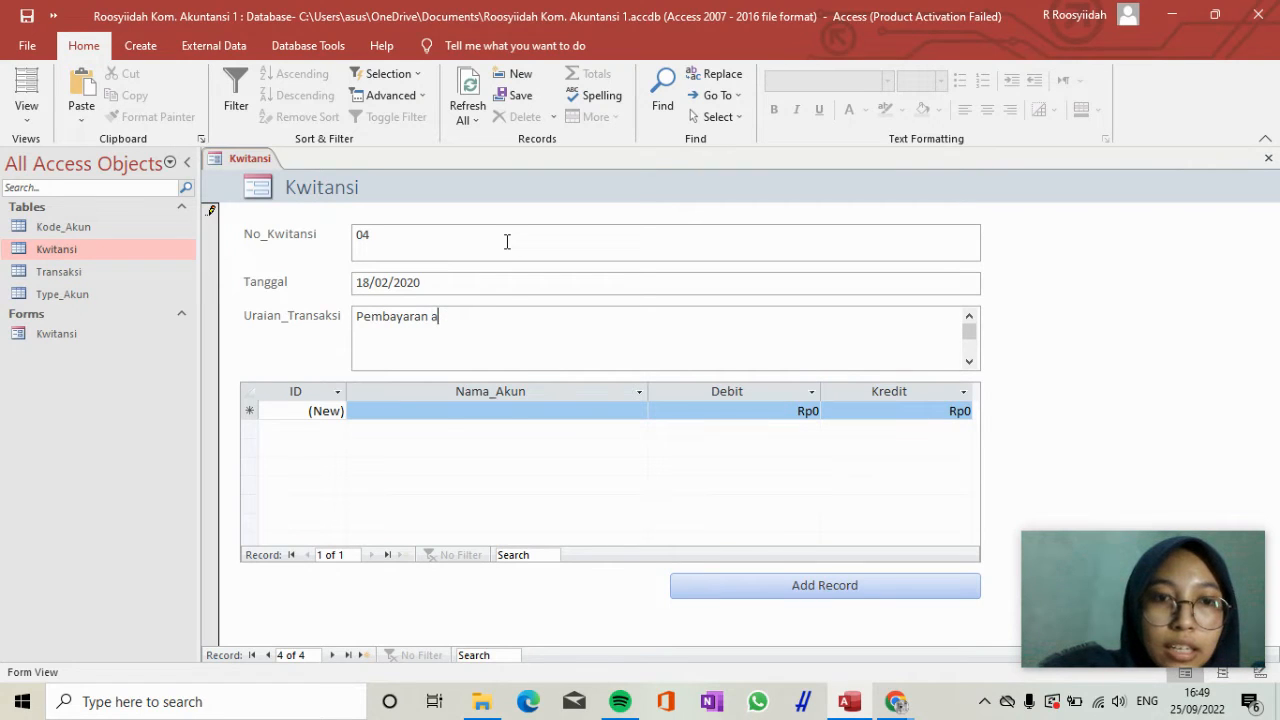
{"action": "type", "text": "ir, L"}
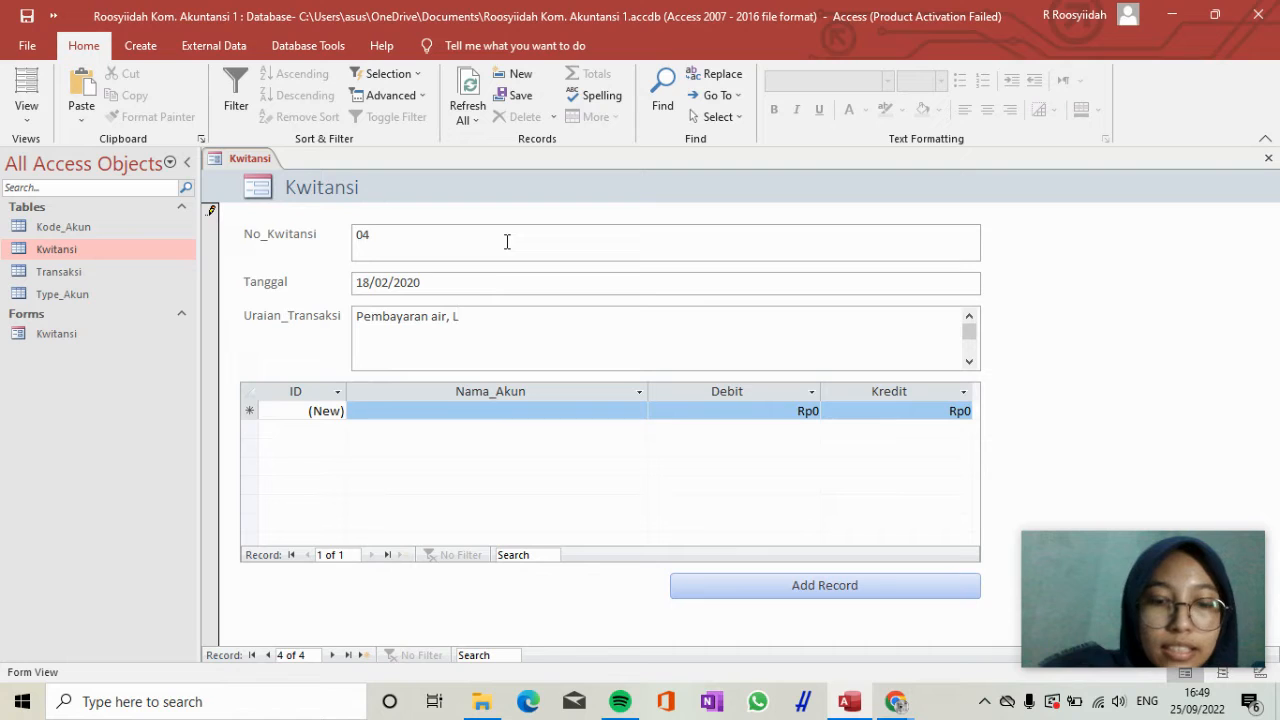
{"action": "key", "text": "BackSpace"}
{"action": "type", "text": "ls"}
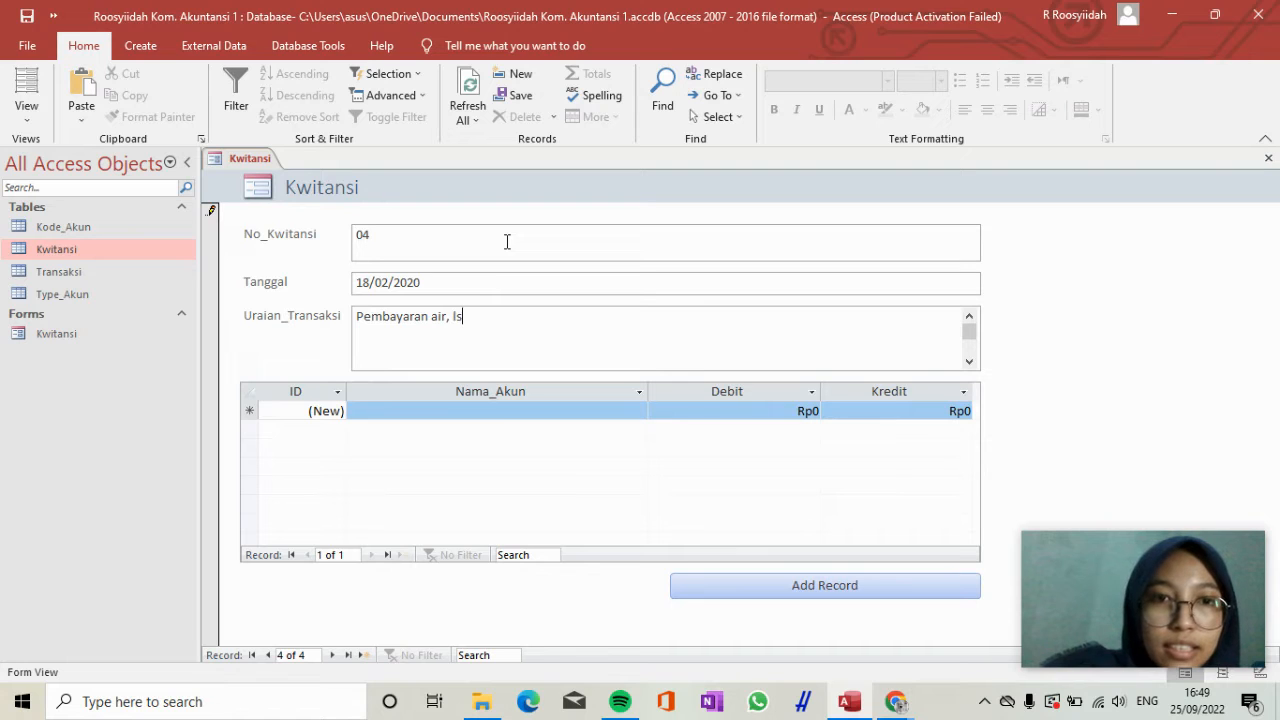
{"action": "key", "text": "BackSpace"}
{"action": "type", "text": "istr"}
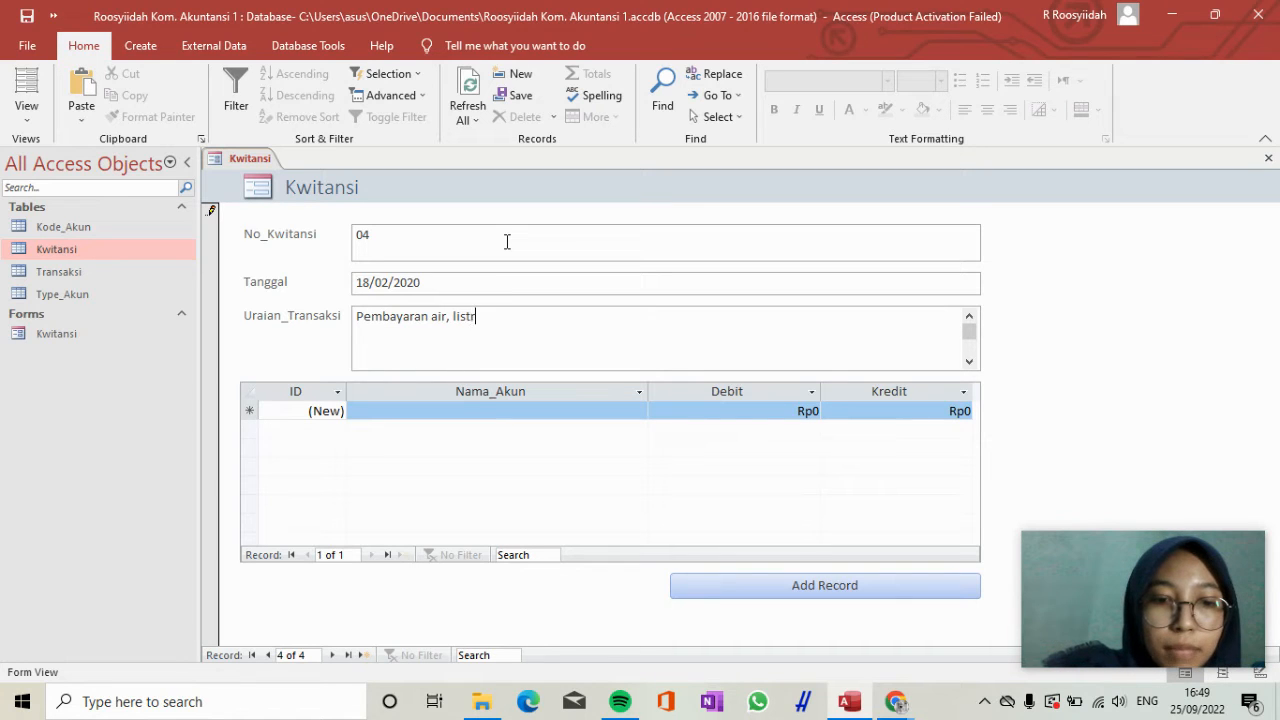
{"action": "type", "text": "i"}
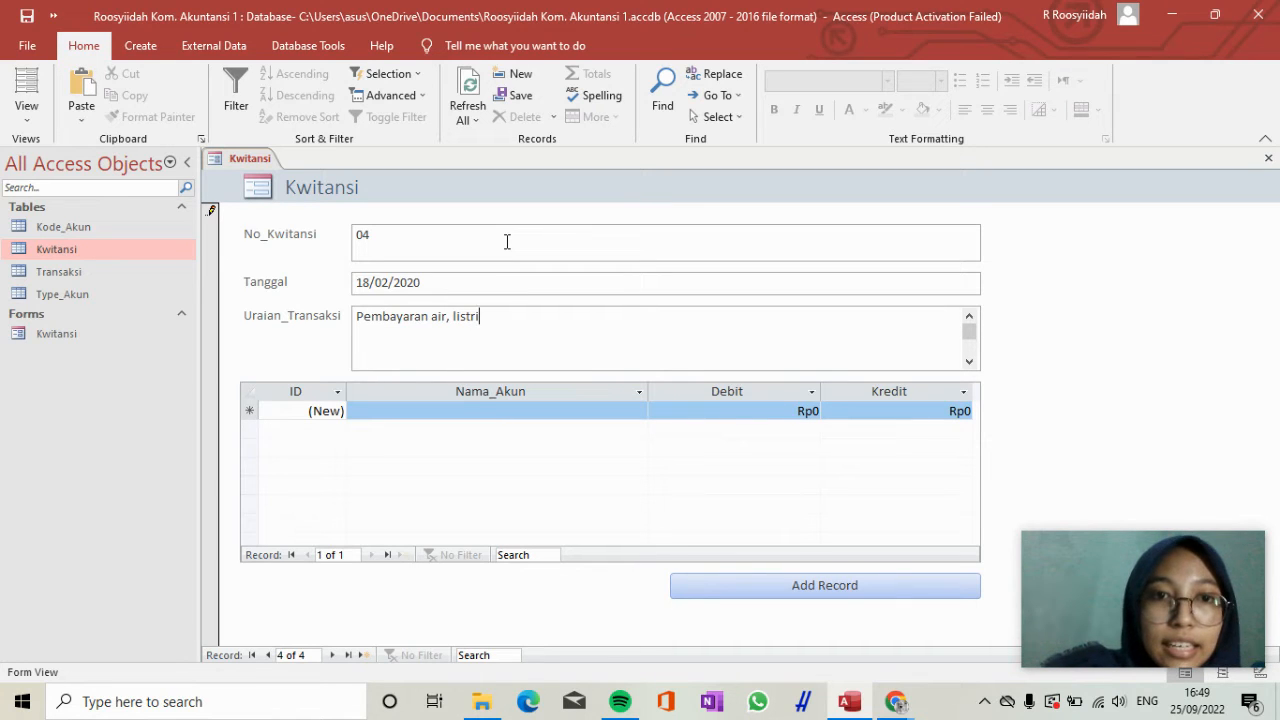
{"action": "type", "text": "k dan i"}
{"action": "key", "text": "ctrl+n"}
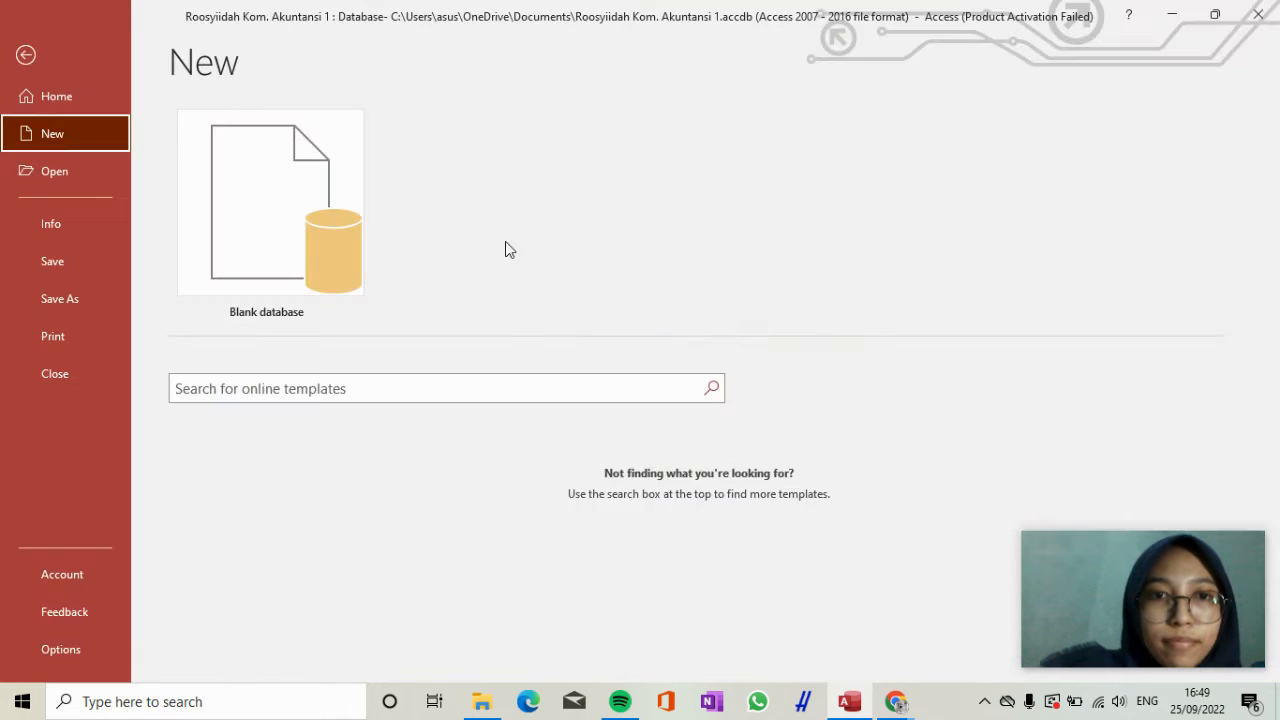
{"action": "left_click", "coordinate": [27, 55]}
{"action": "type", "text": "nte"}
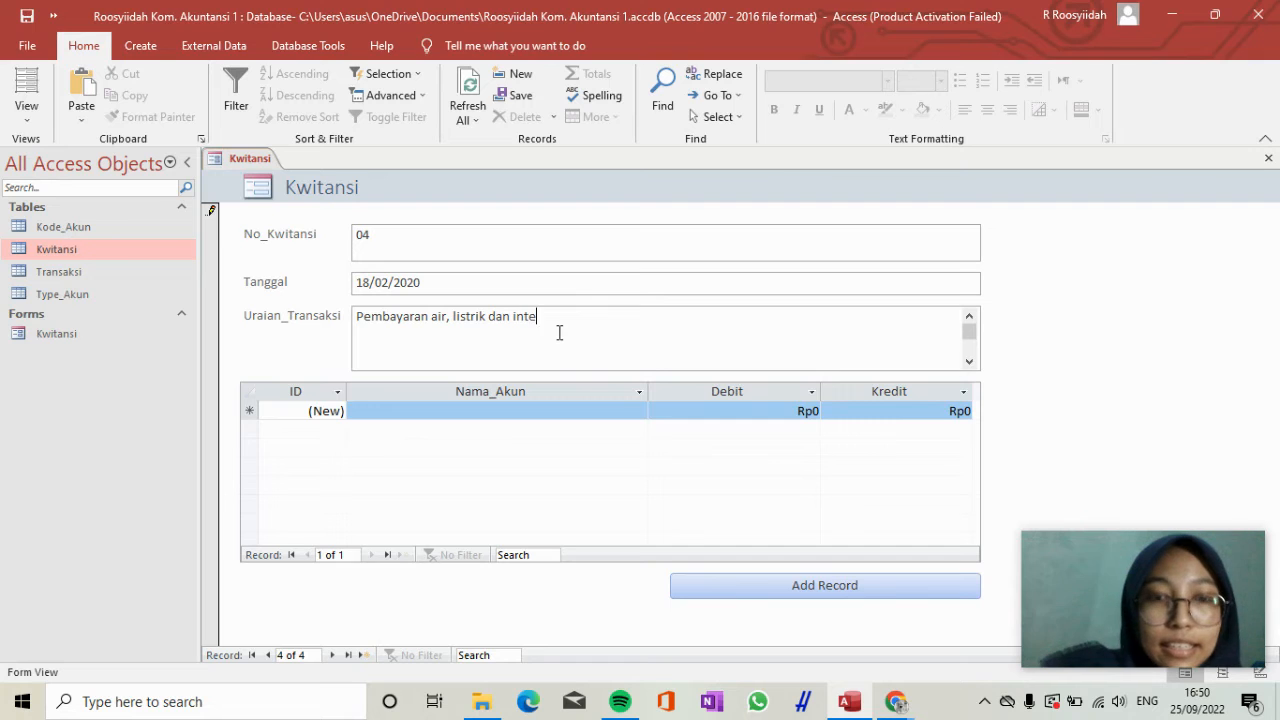
{"action": "type", "text": "rnet"}
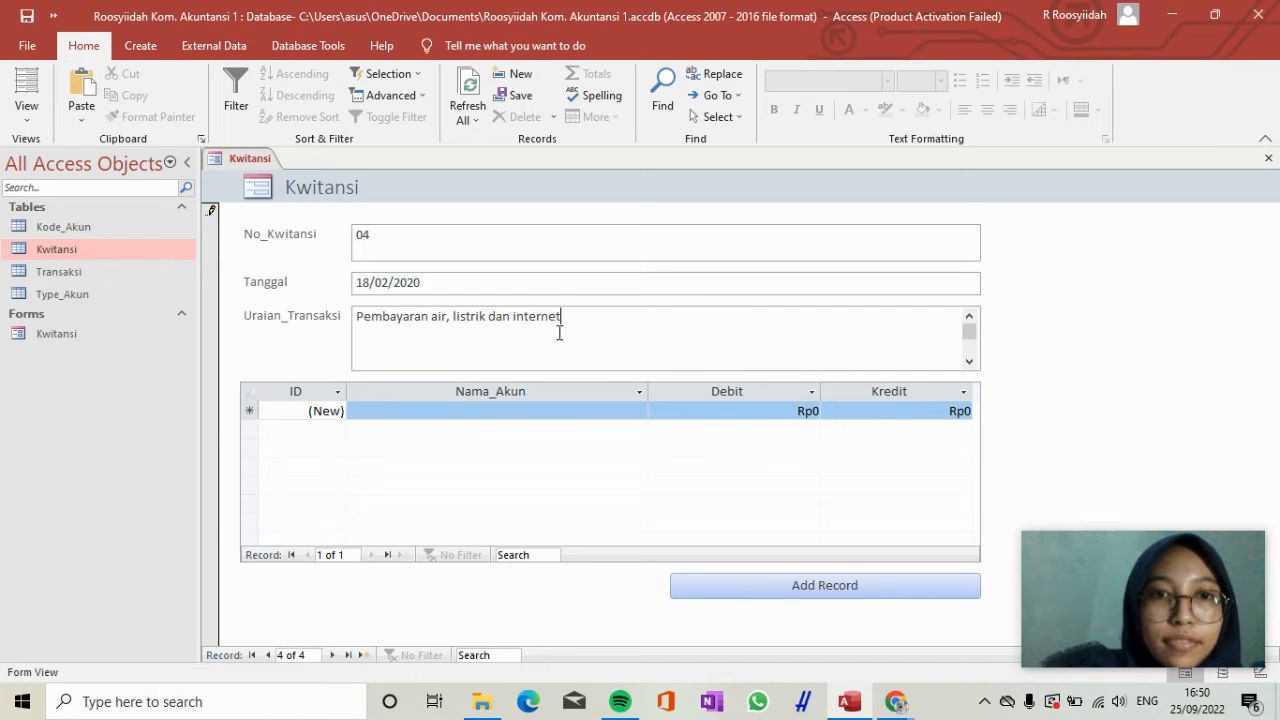
Add the first transaction line of receipt 04 with the account Biaya_Listrik_Air_dan_internet and a Debit of 1.500.000.
{"action": "left_click", "coordinate": [453, 411]}
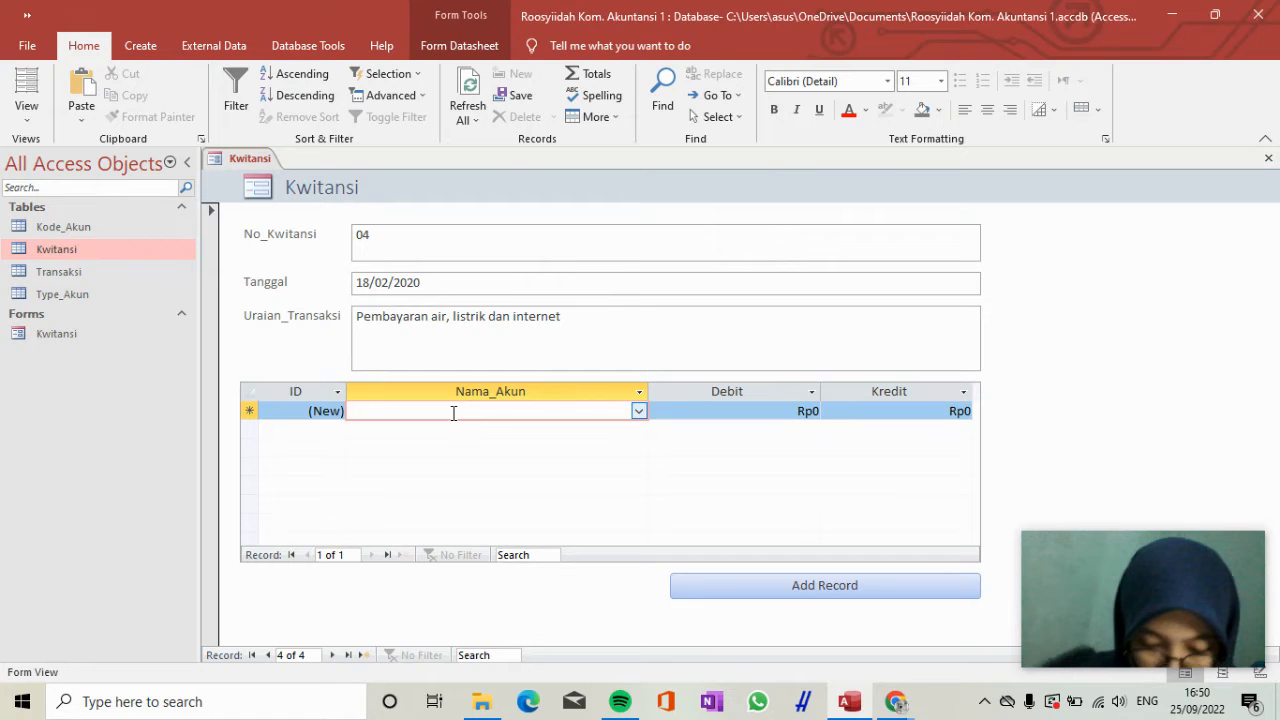
{"action": "left_click", "coordinate": [638, 412]}
{"action": "left_click_drag", "start_coordinate": [638, 147], "coordinate": [660, 343]}
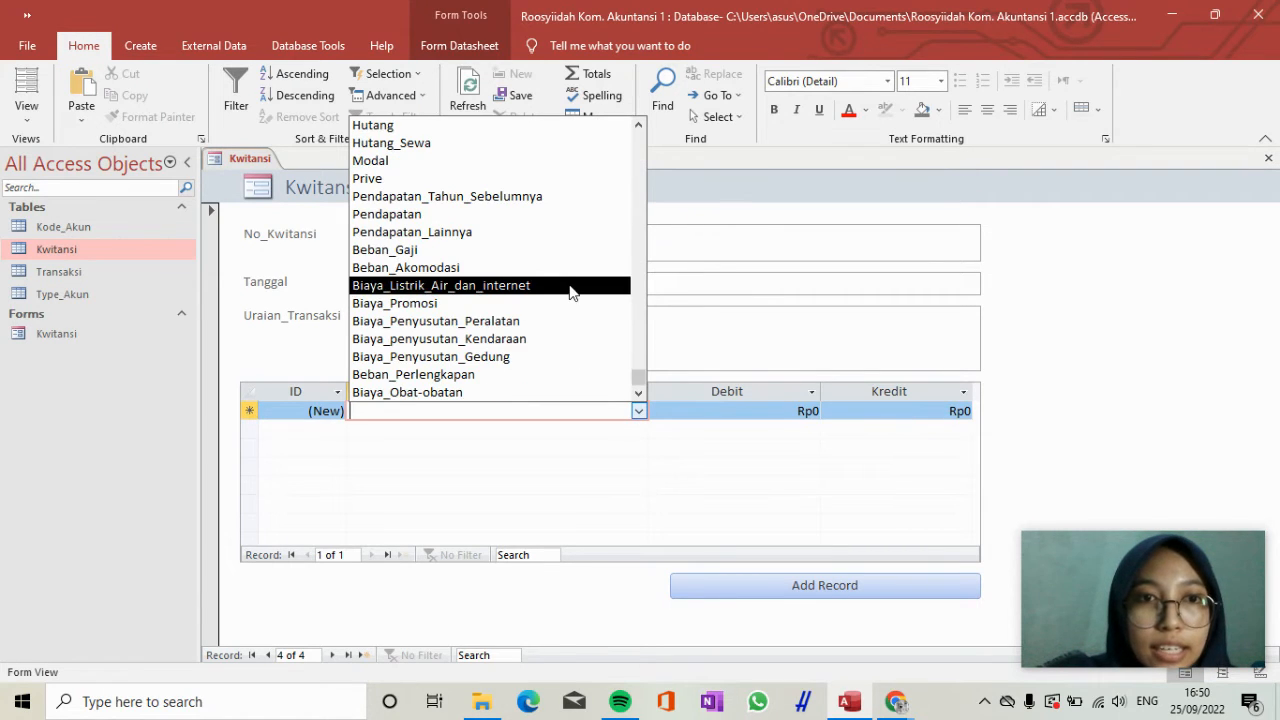
{"action": "left_click", "coordinate": [570, 287]}
{"action": "key", "text": "Tab"}
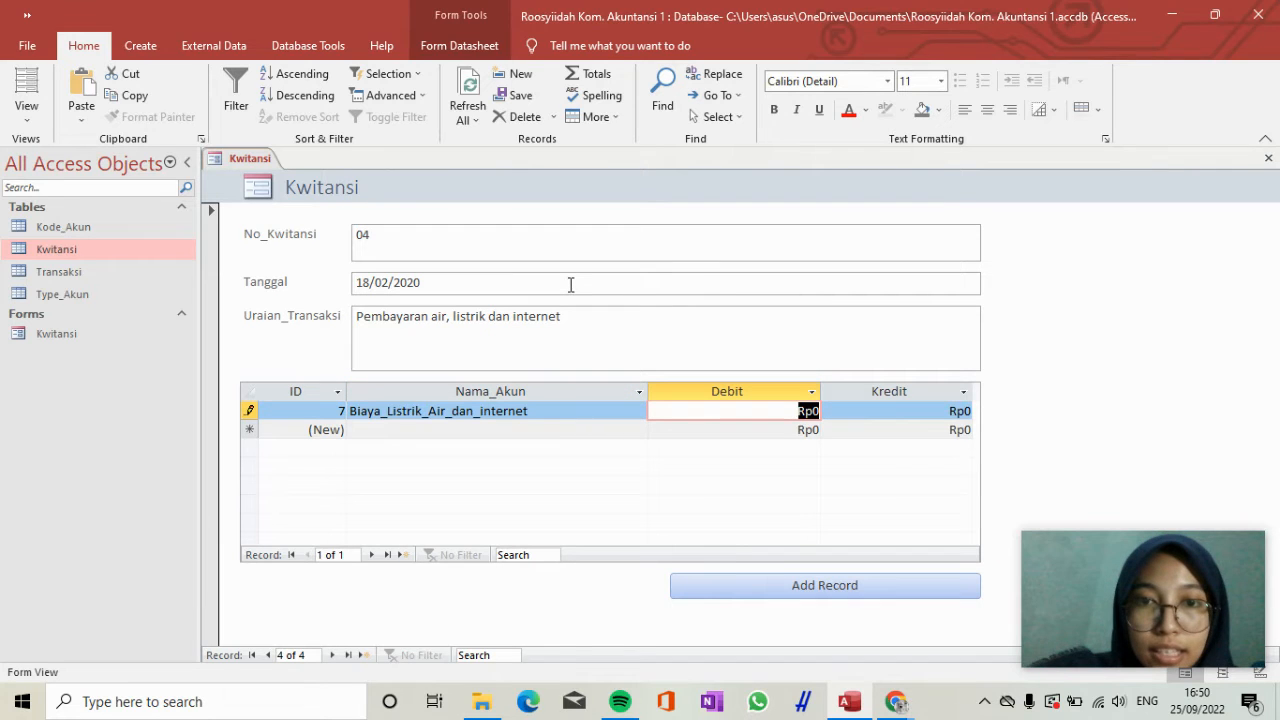
{"action": "type", "text": "15"}
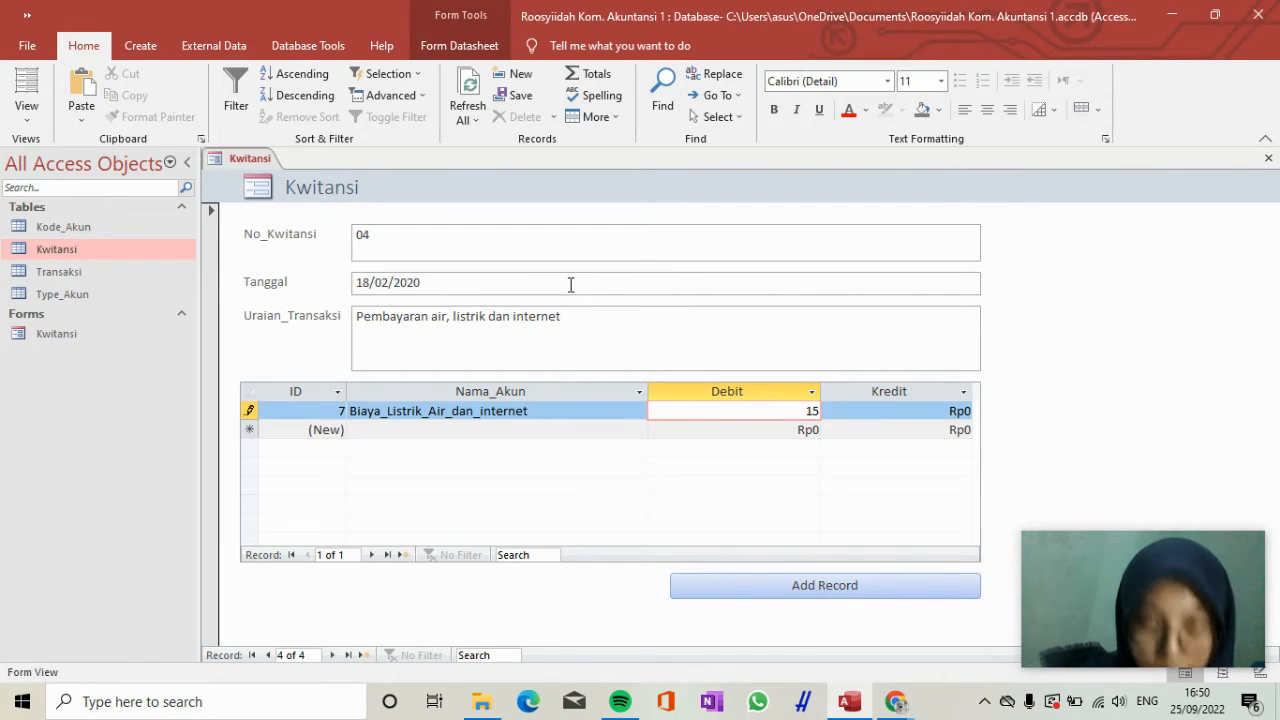
{"action": "type", "text": "000000"}
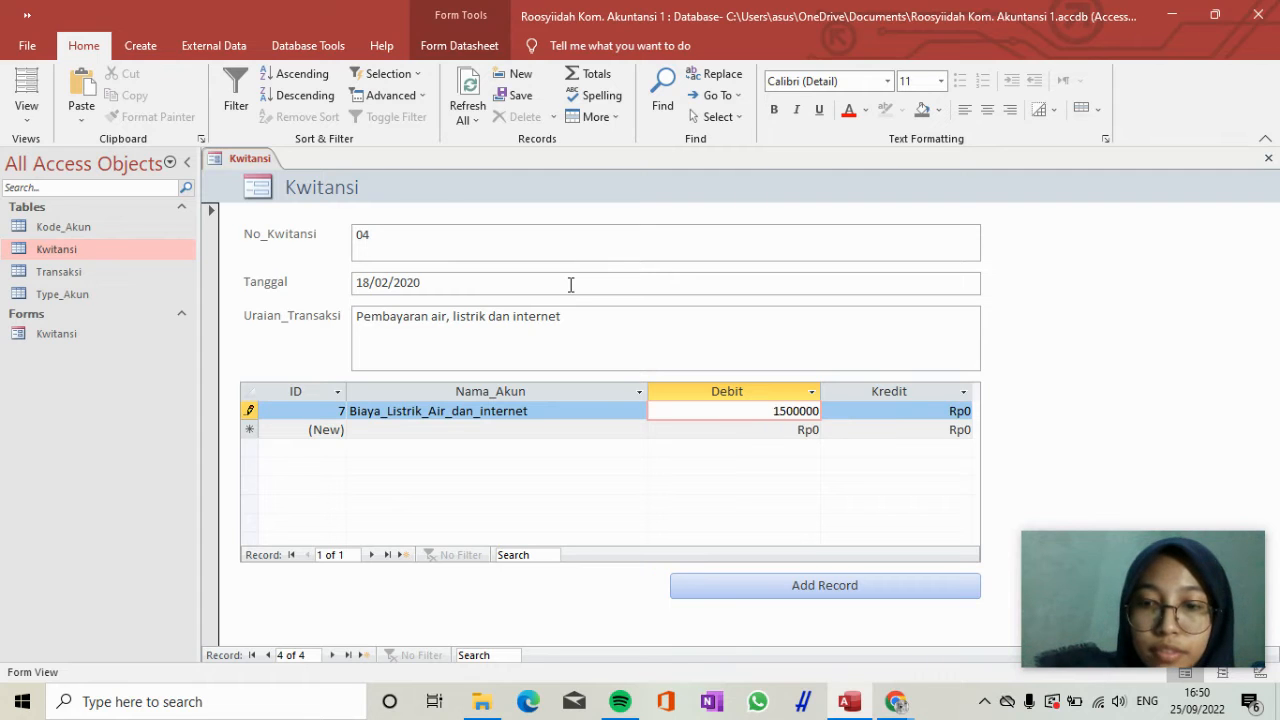
Add a second transaction line for receipt 04 with the account Kas and a Kredit of 1.500.000.
{"action": "key", "text": "Tab"}
{"action": "key", "text": "Tab"}
{"action": "type", "text": "ka"}
{"action": "key", "text": "Tab"}
{"action": "key", "text": "Tab"}
{"action": "type", "text": "1500000"}
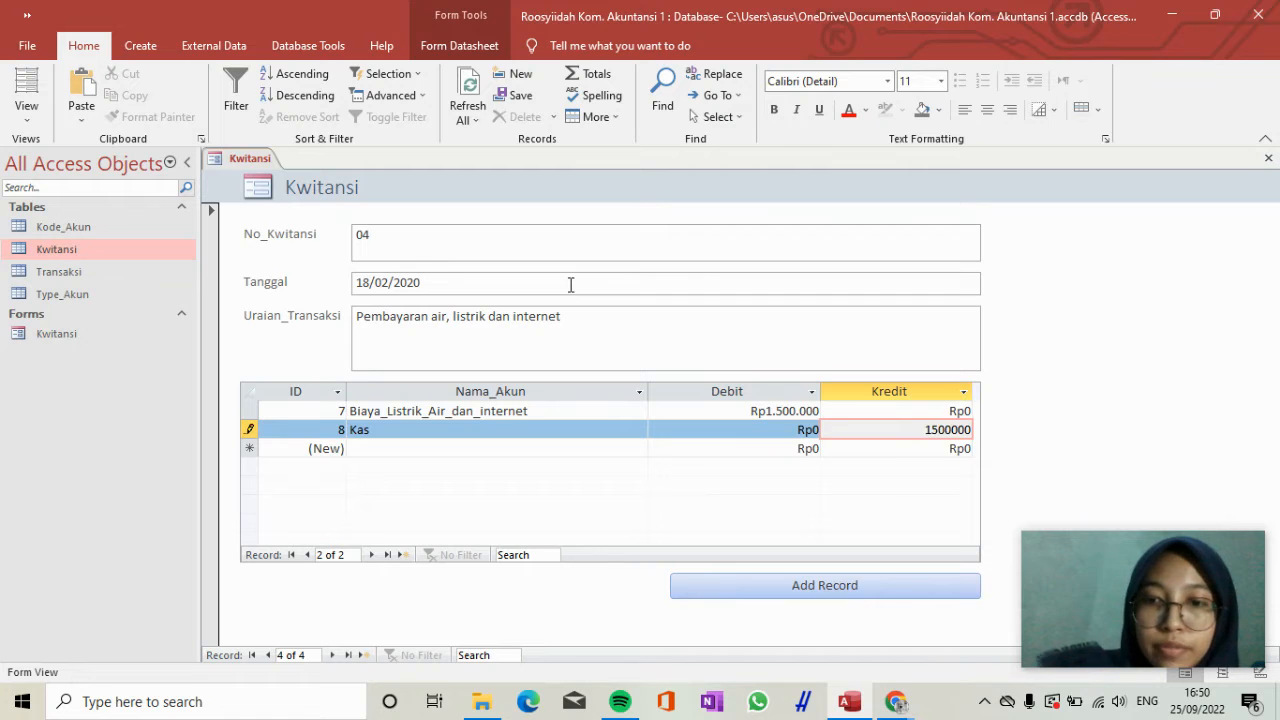
{"action": "key", "text": "Tab"}
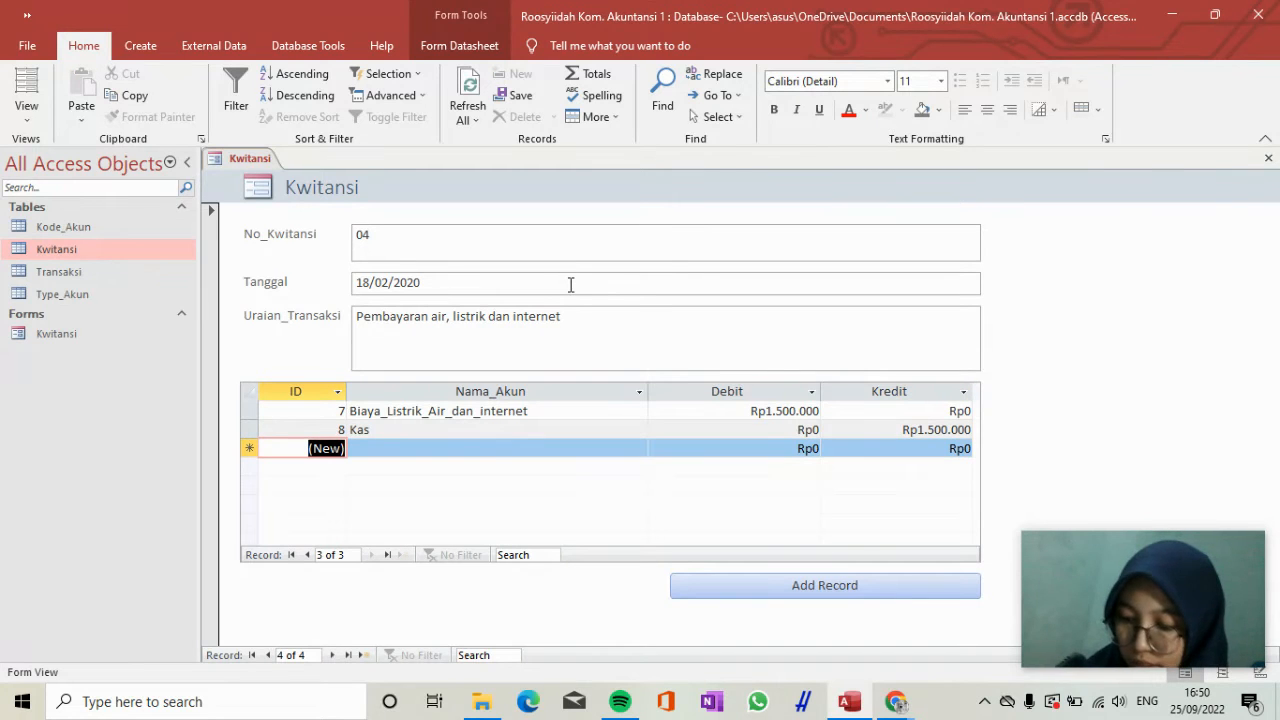
Add another Kwitansi record with No_Kwitansi 05 and Tanggal 28/02/2020.
{"action": "left_click", "coordinate": [806, 588]}
{"action": "left_click", "coordinate": [518, 241]}
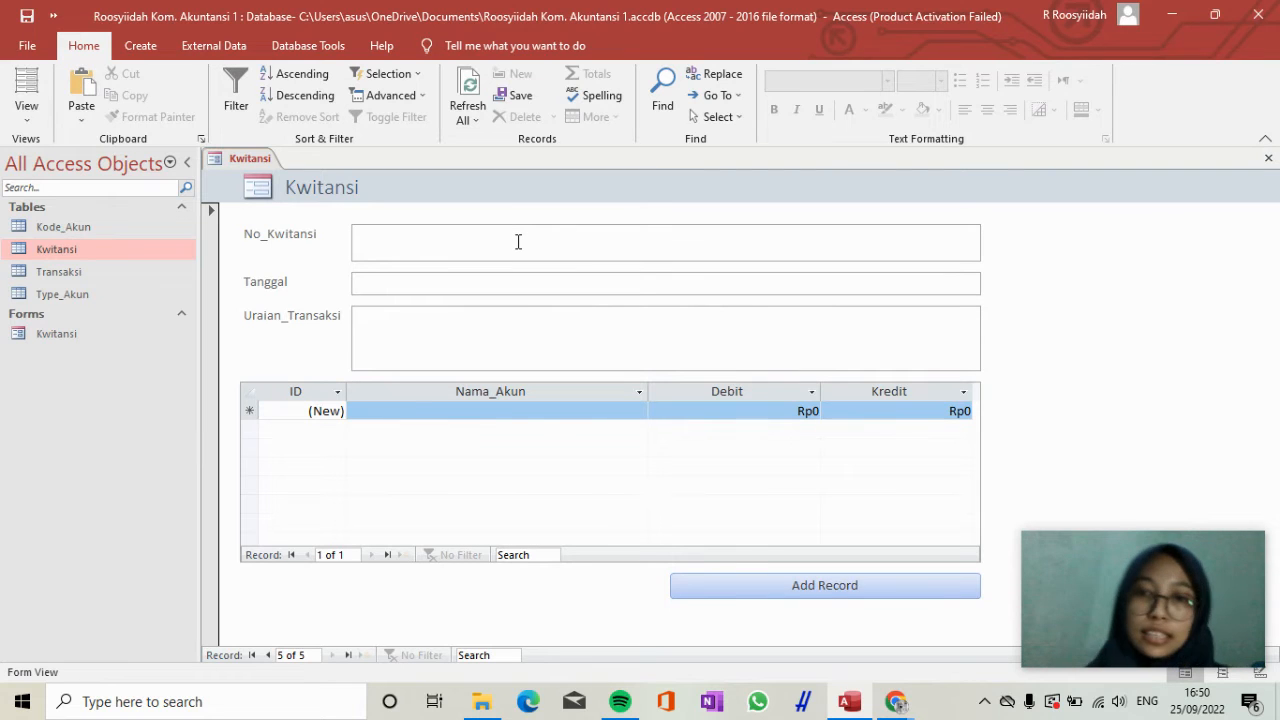
{"action": "type", "text": "05"}
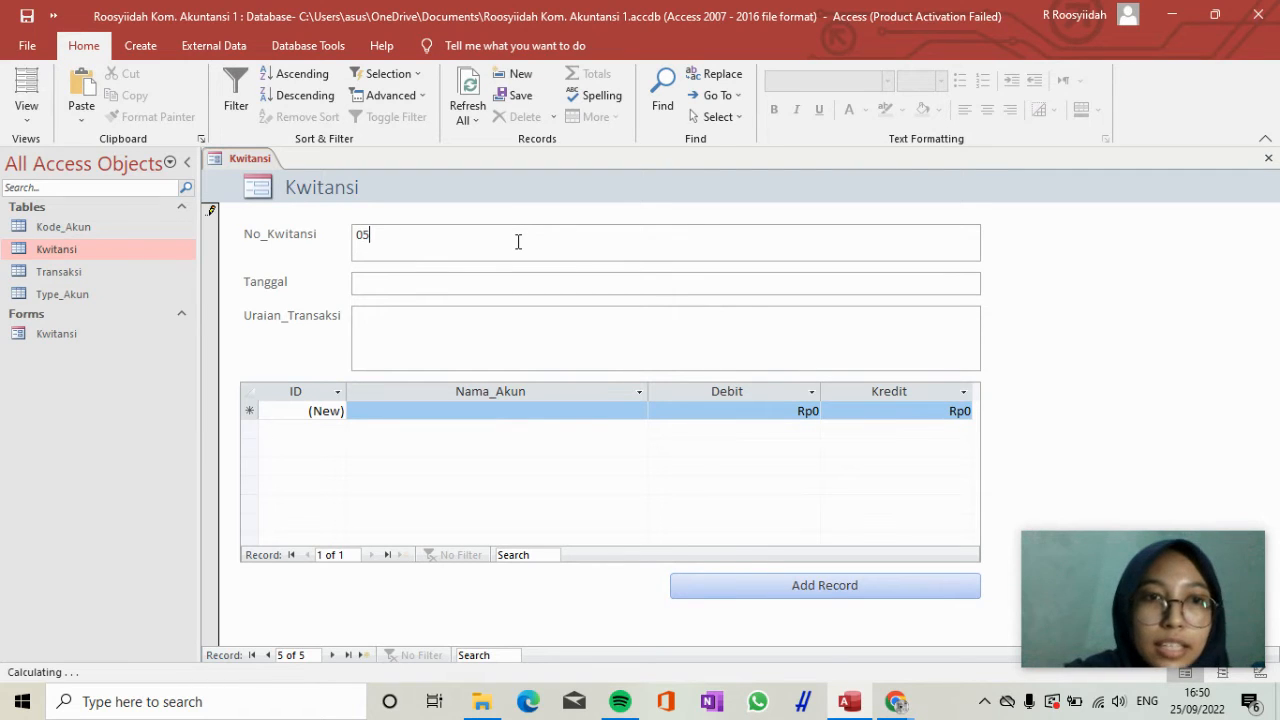
{"action": "key", "text": "Tab"}
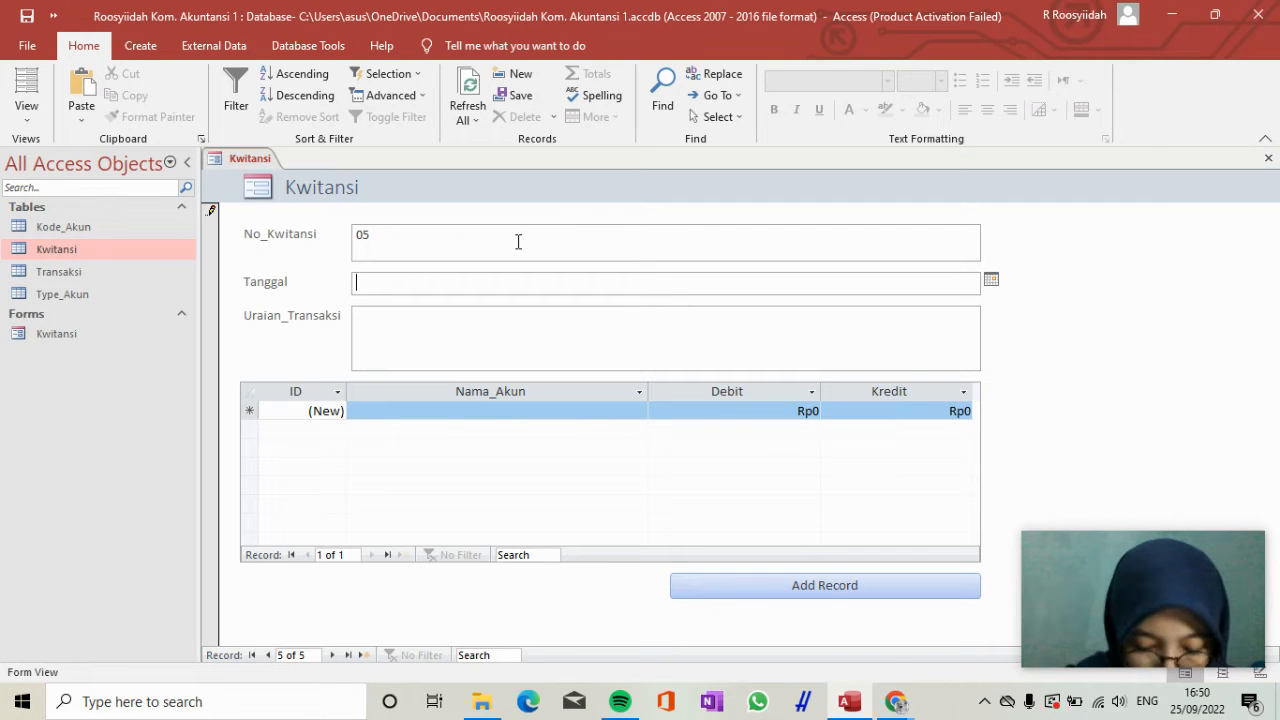
{"action": "type", "text": "28"}
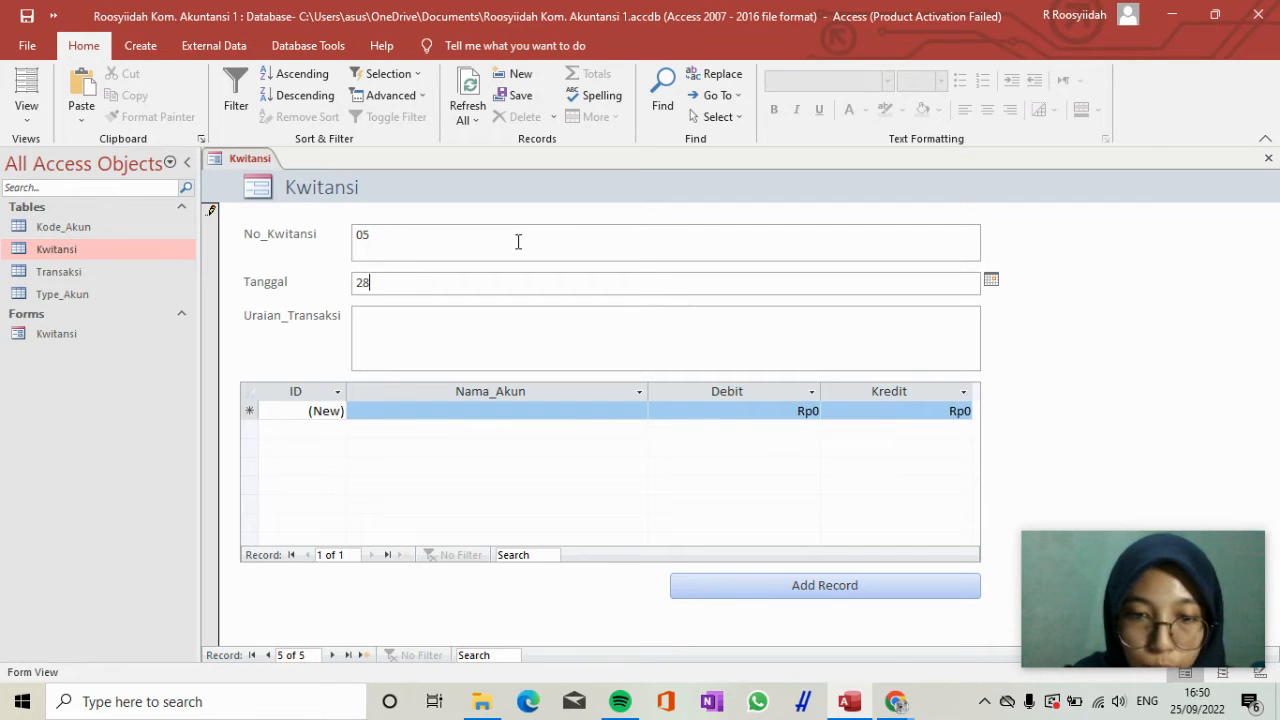
{"action": "type", "text": "/02/2020"}
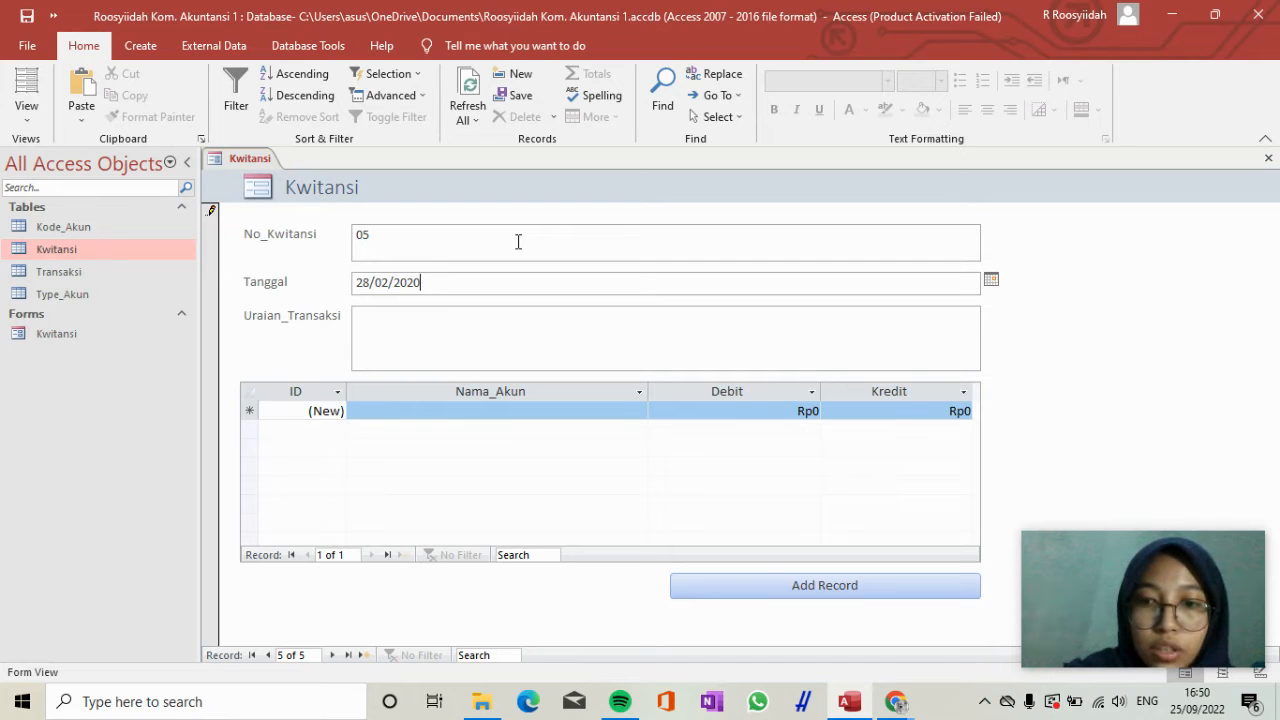
{"action": "key", "text": "Tab"}
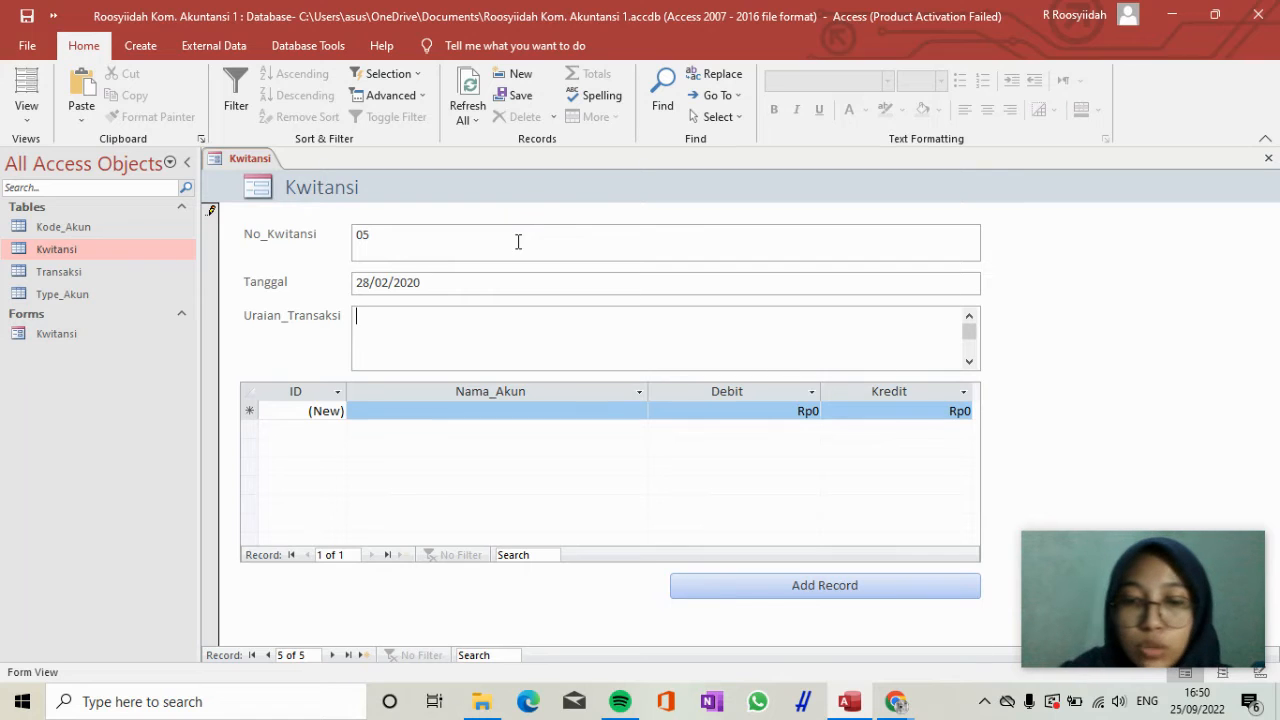
Enter "Pembayaran gaji karyawan" as the Uraian_Transaksi of receipt 05.
{"action": "type", "text": "Pemayar"}
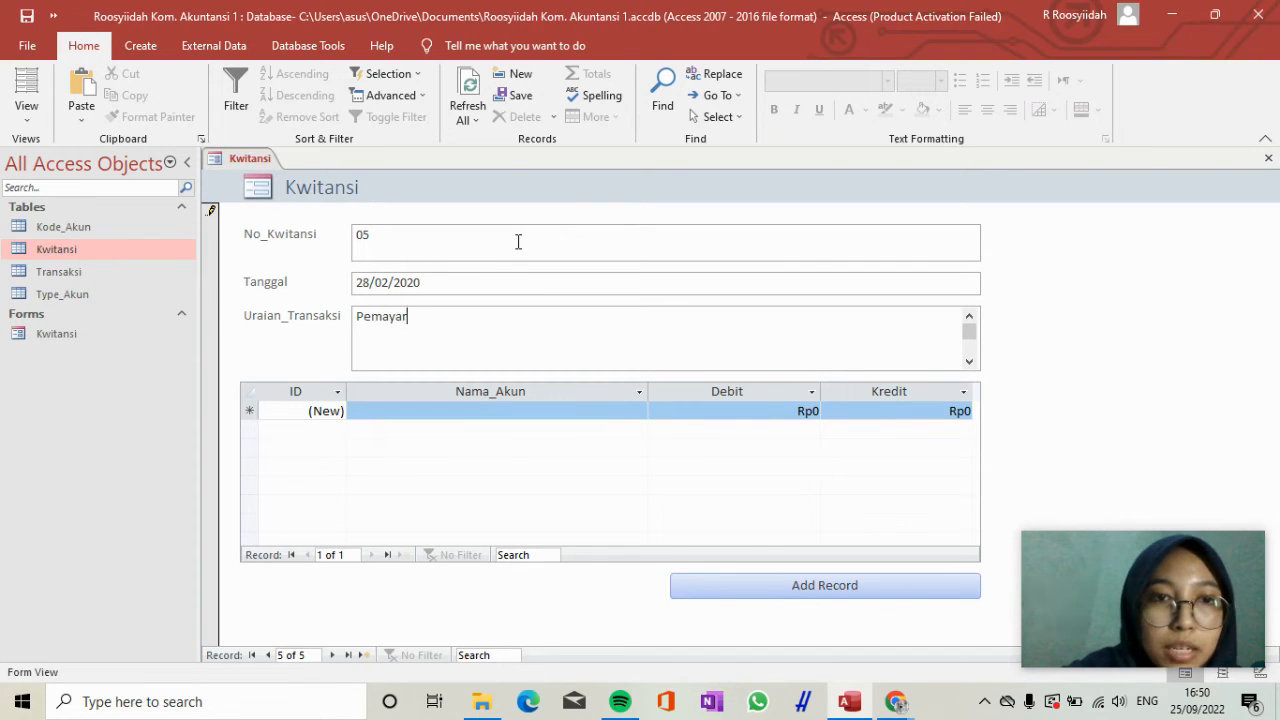
{"action": "key", "text": "BackSpace"}
{"action": "key", "text": "BackSpace"}
{"action": "key", "text": "BackSpace"}
{"action": "key", "text": "BackSpace"}
{"action": "type", "text": "baya"}
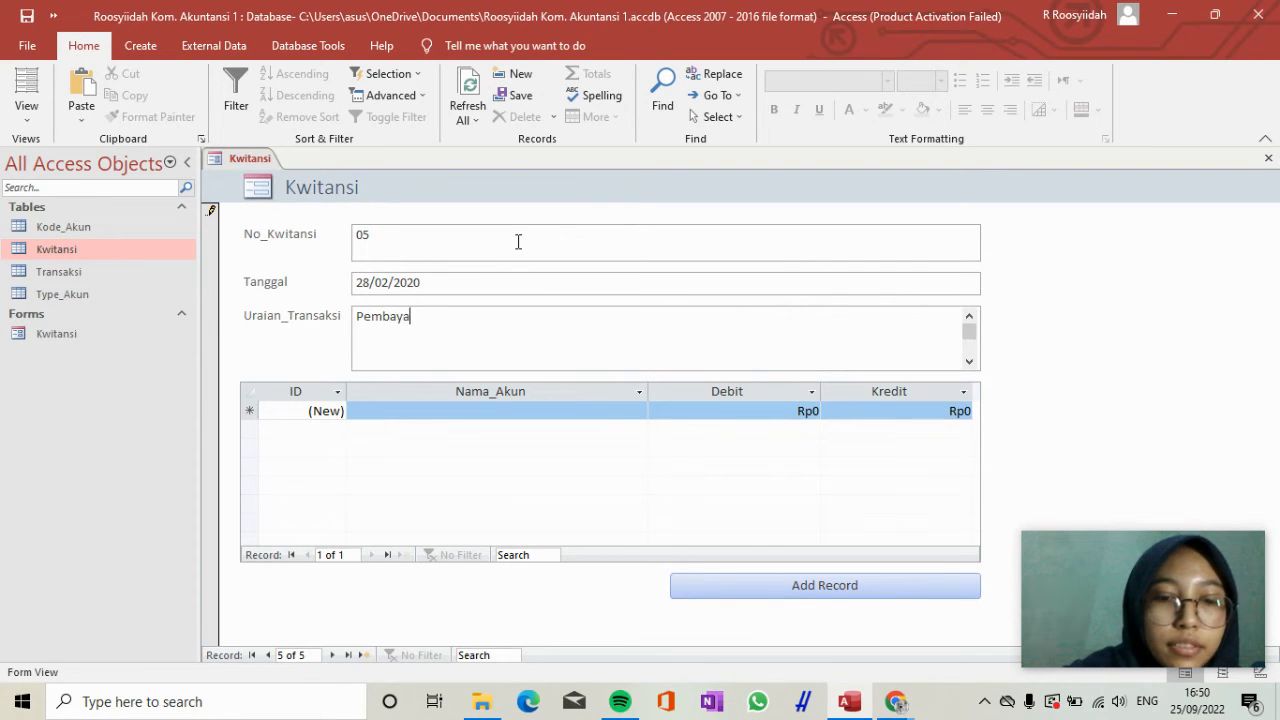
{"action": "type", "text": "ran ga"}
{"action": "key", "text": "BackSpace"}
{"action": "type", "text": "ga"}
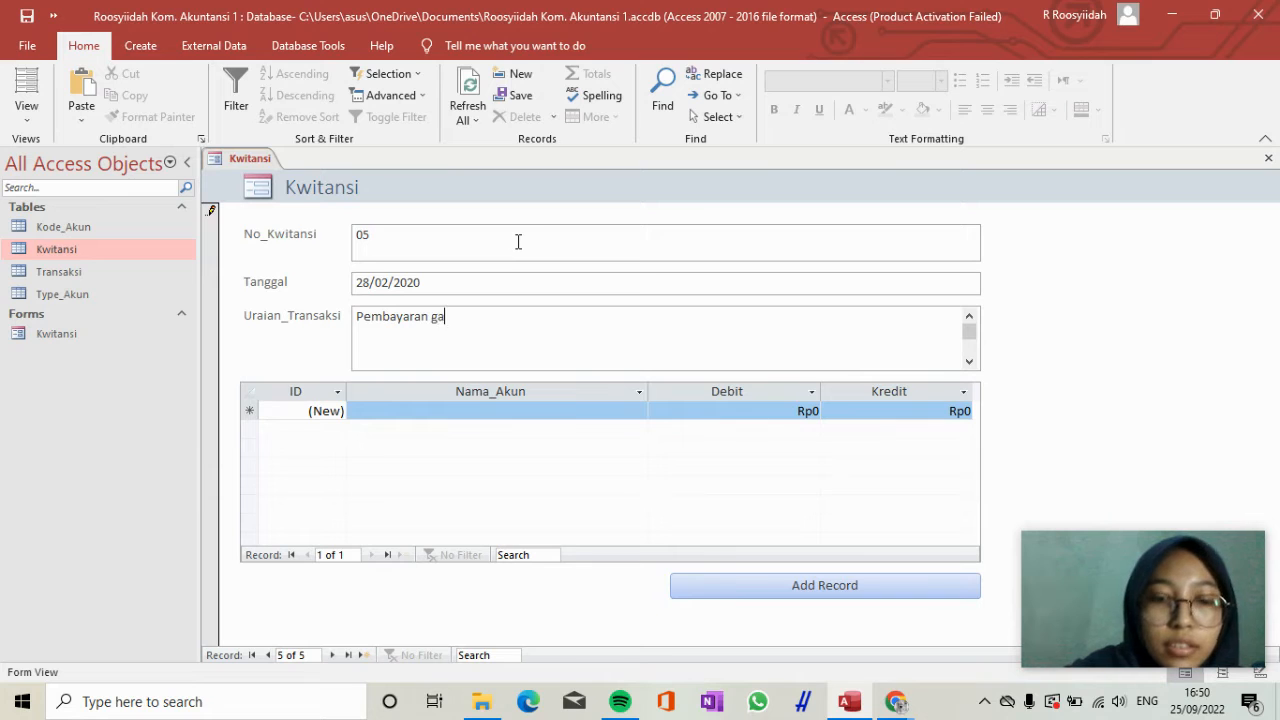
{"action": "type", "text": "ji kar"}
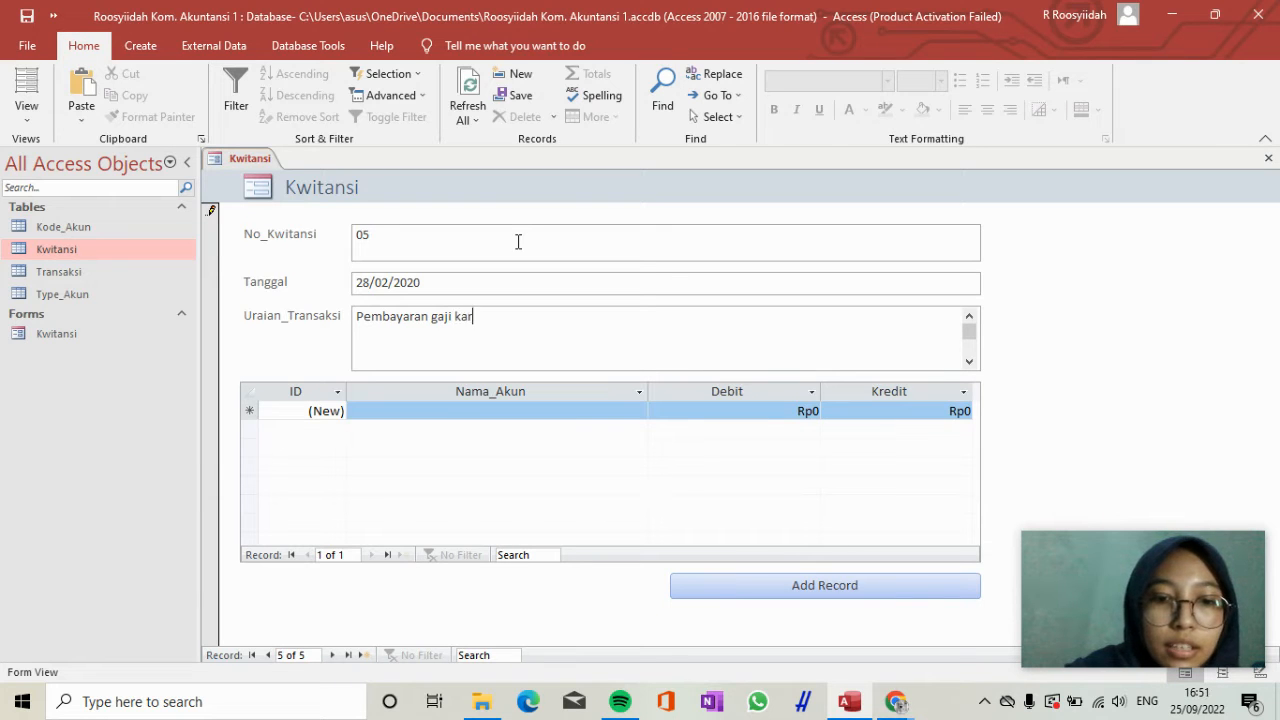
{"action": "type", "text": "yawan"}
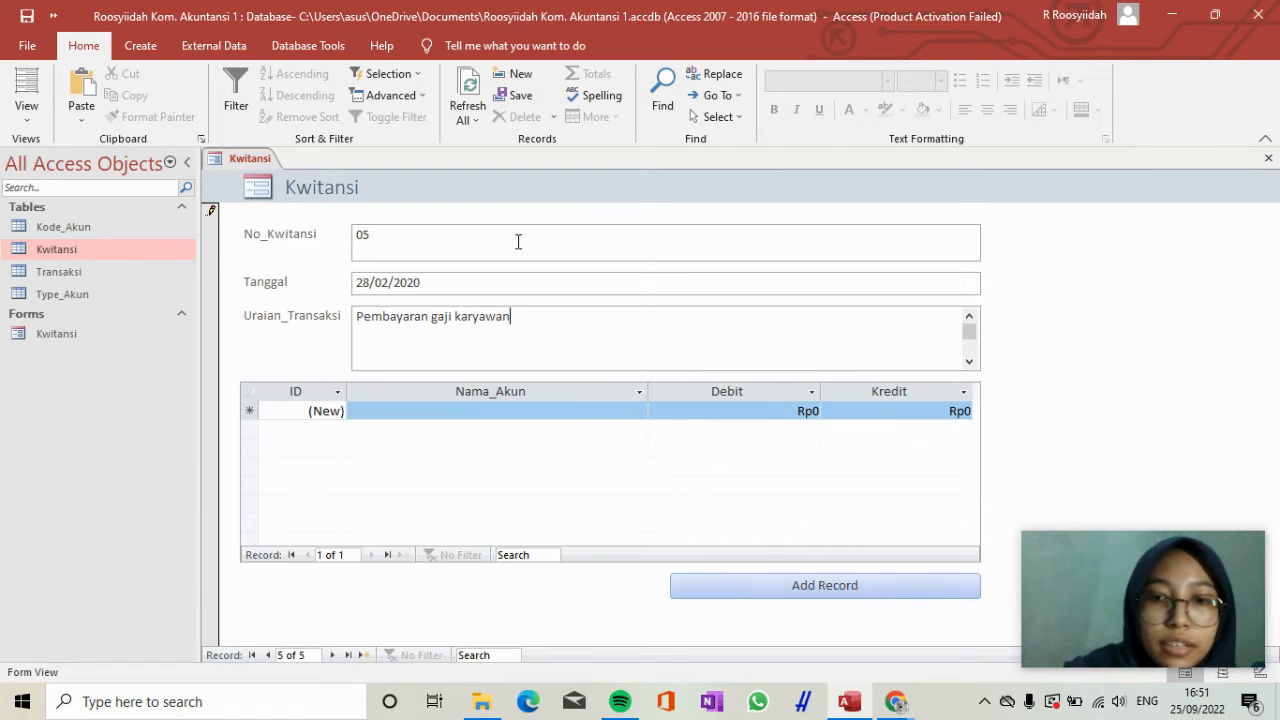
Add the first transaction line of receipt 05 with the account Beban_Gaji and a Debit of 25.000.000.
{"action": "left_click", "coordinate": [473, 411]}
{"action": "type", "text": "Beban_Gaji"}
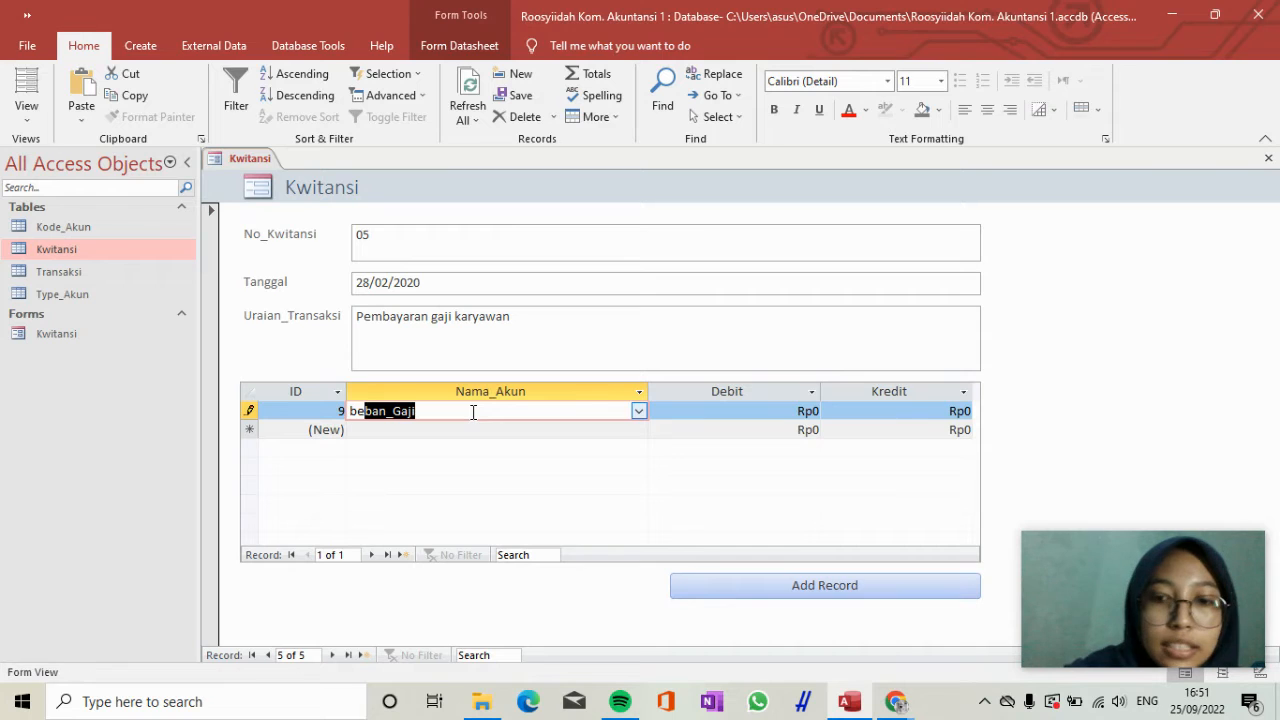
{"action": "key", "text": "Tab"}
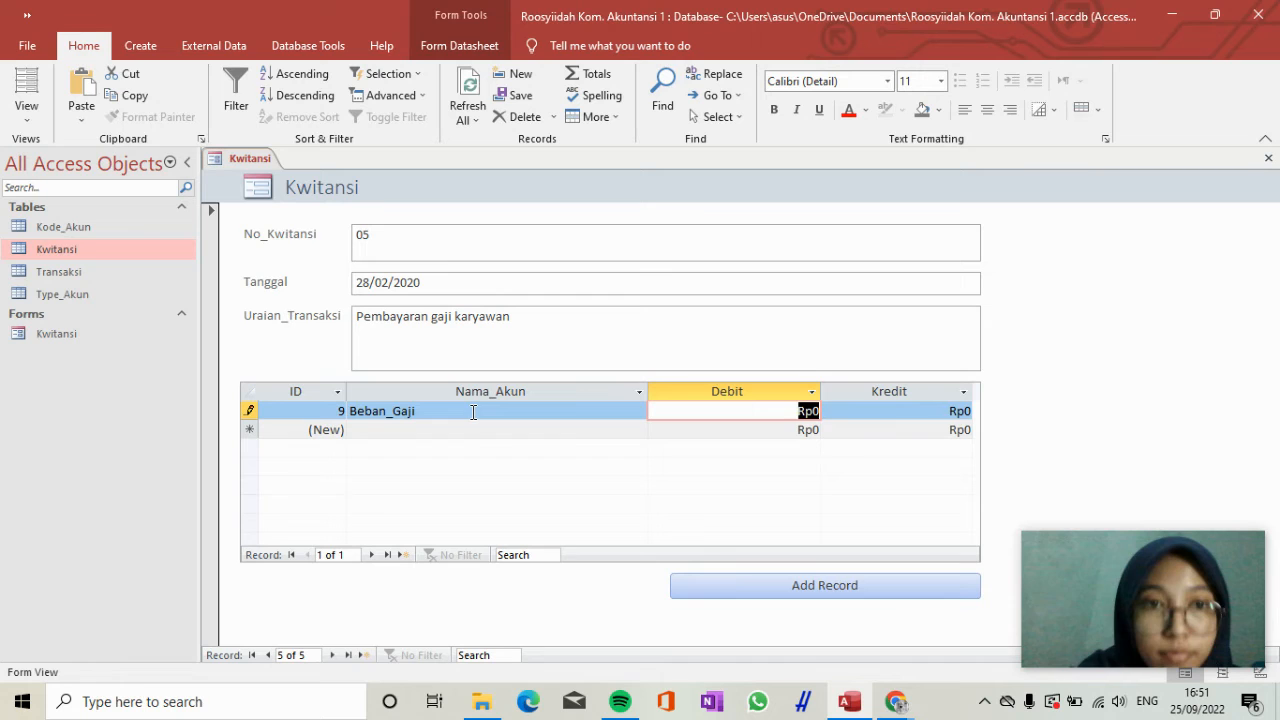
{"action": "type", "text": "2500"}
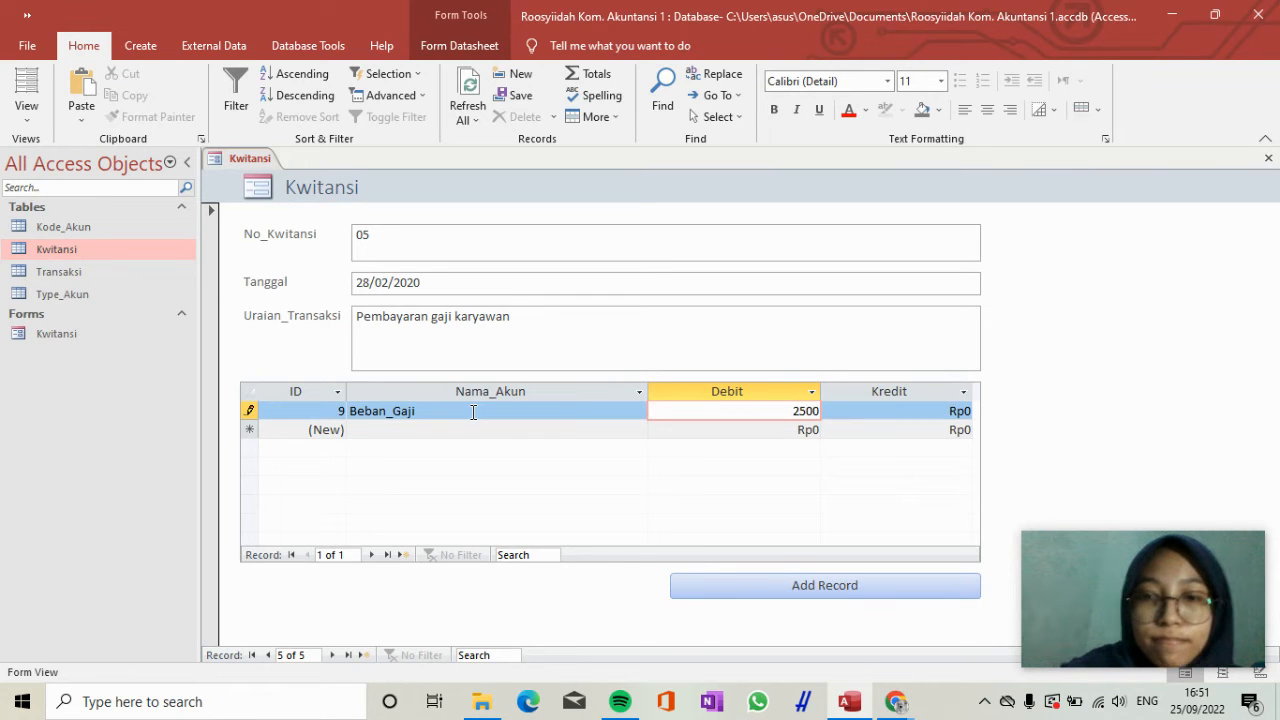
{"action": "type", "text": "0000"}
{"action": "key", "text": "Tab"}
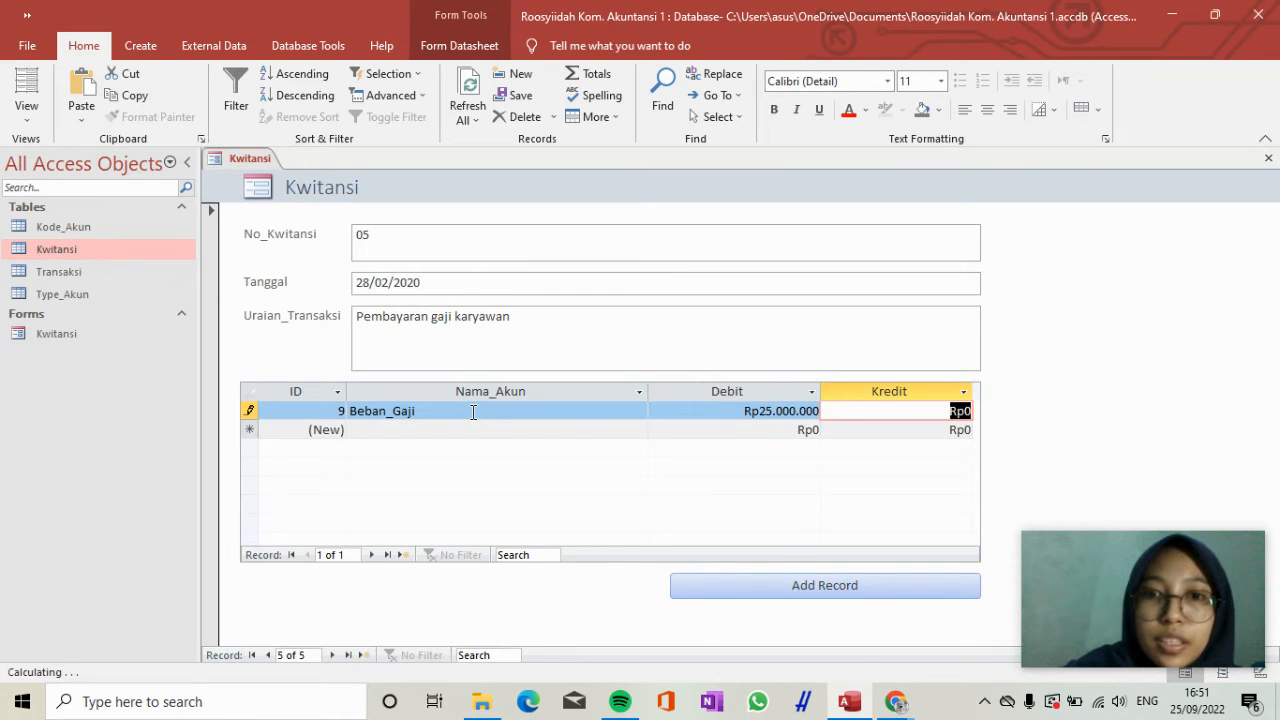
Add a second transaction line for receipt 05 with the account Kas and a Kredit of 25.000.000.
{"action": "key", "text": "Down"}
{"action": "key", "text": "Left"}
{"action": "key", "text": "Left"}
{"action": "type", "text": "Kas"}
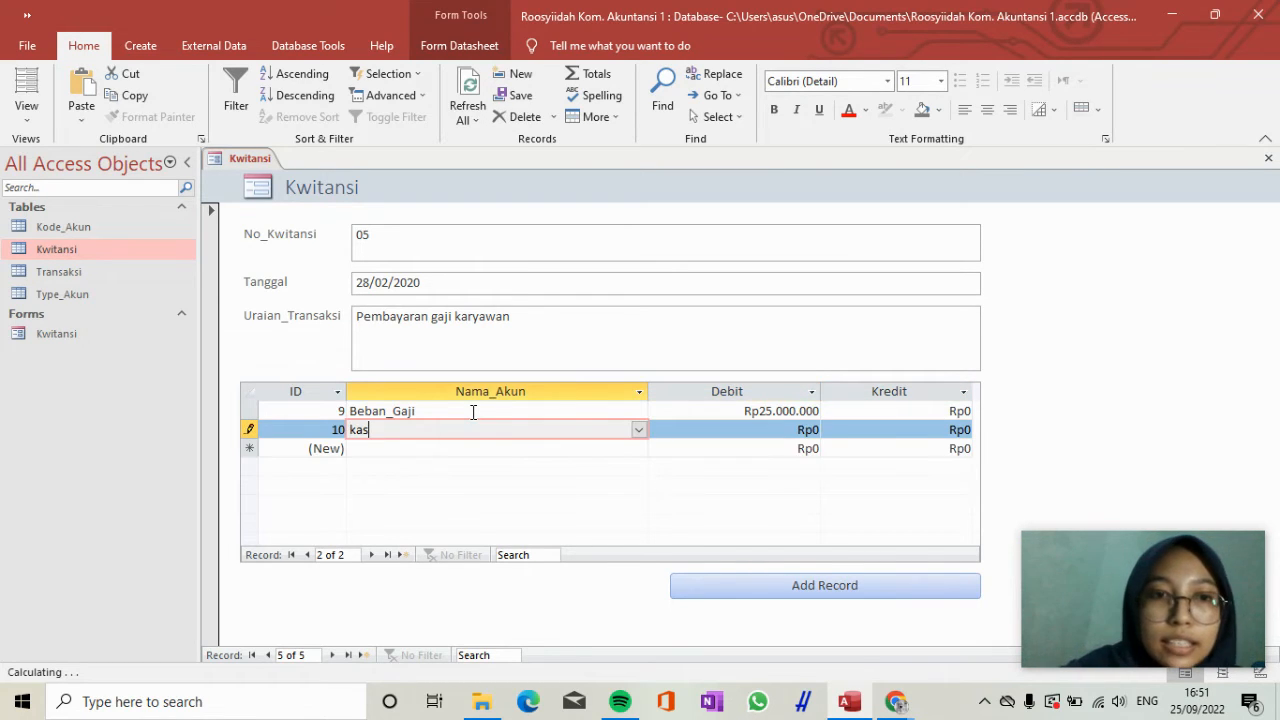
{"action": "key", "text": "Tab"}
{"action": "key", "text": "Tab"}
{"action": "type", "text": "25"}
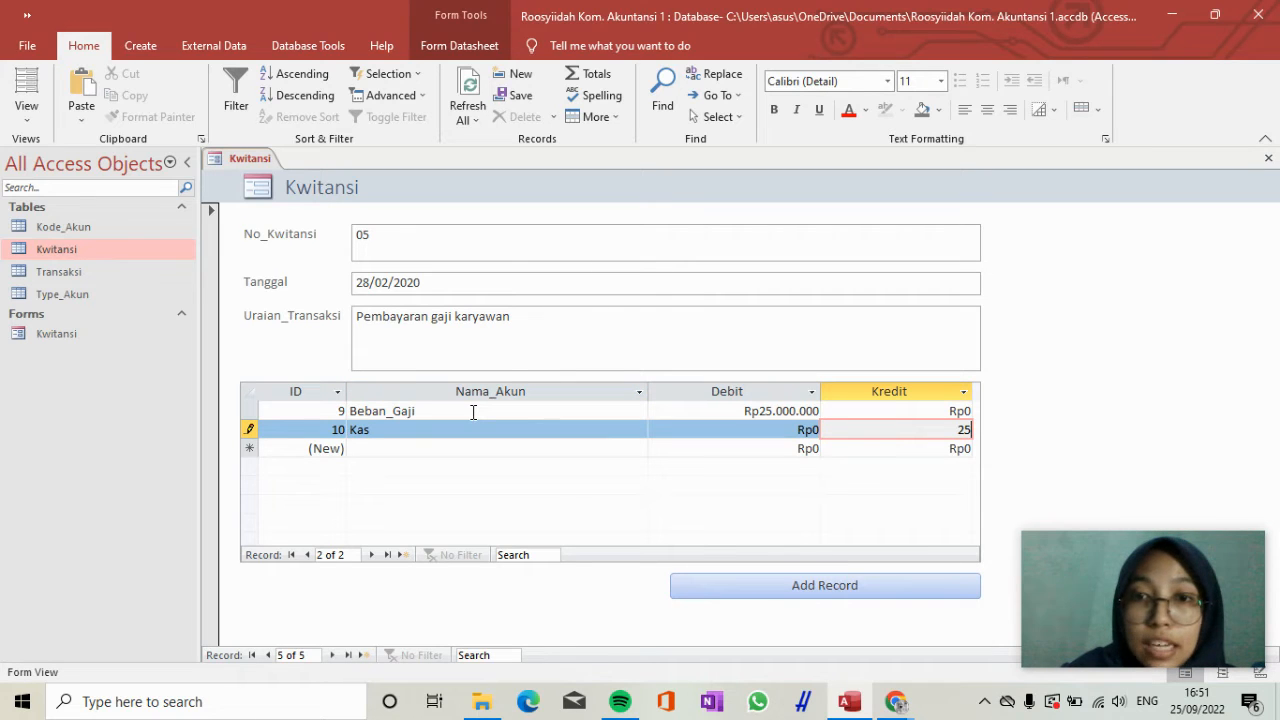
{"action": "type", "text": ".000."}
{"action": "type", "text": "000000"}
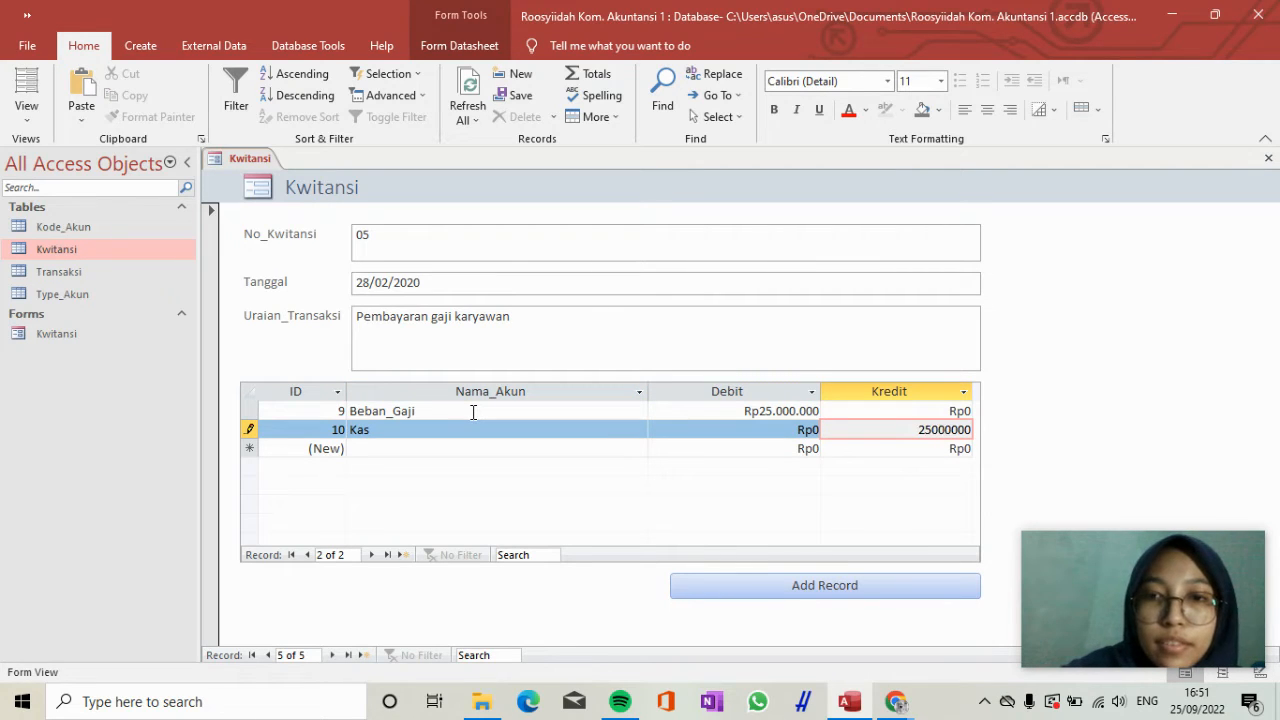
{"action": "key", "text": "Return"}
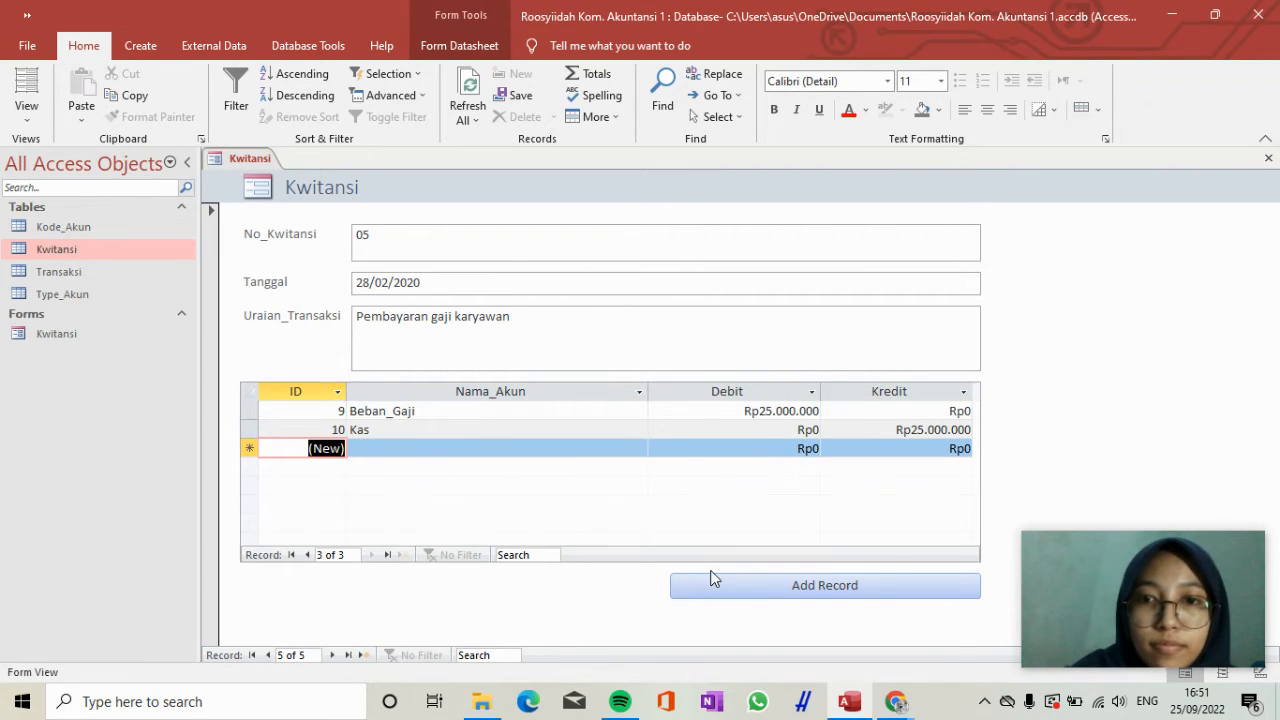
Add another Kwitansi record with No_Kwitansi 06 and Tanggal 11/02/2020.
{"action": "left_click", "coordinate": [729, 583]}
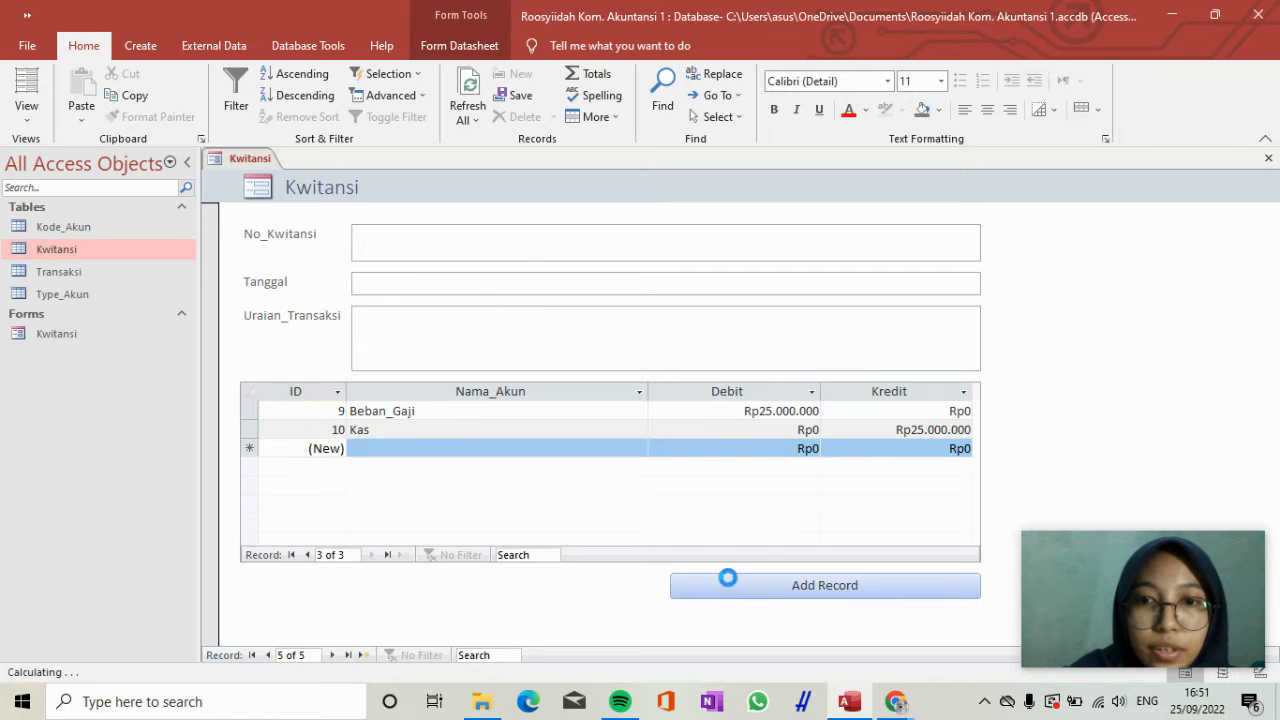
{"action": "left_click", "coordinate": [472, 251]}
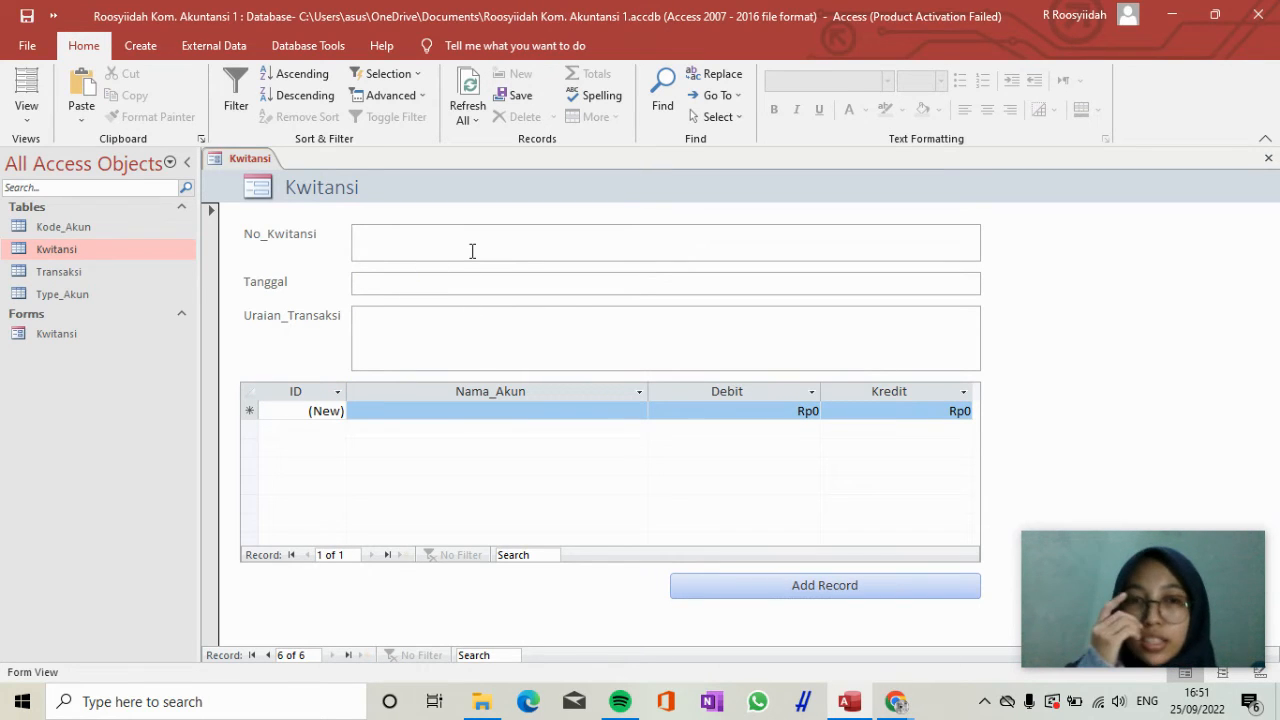
{"action": "type", "text": "06"}
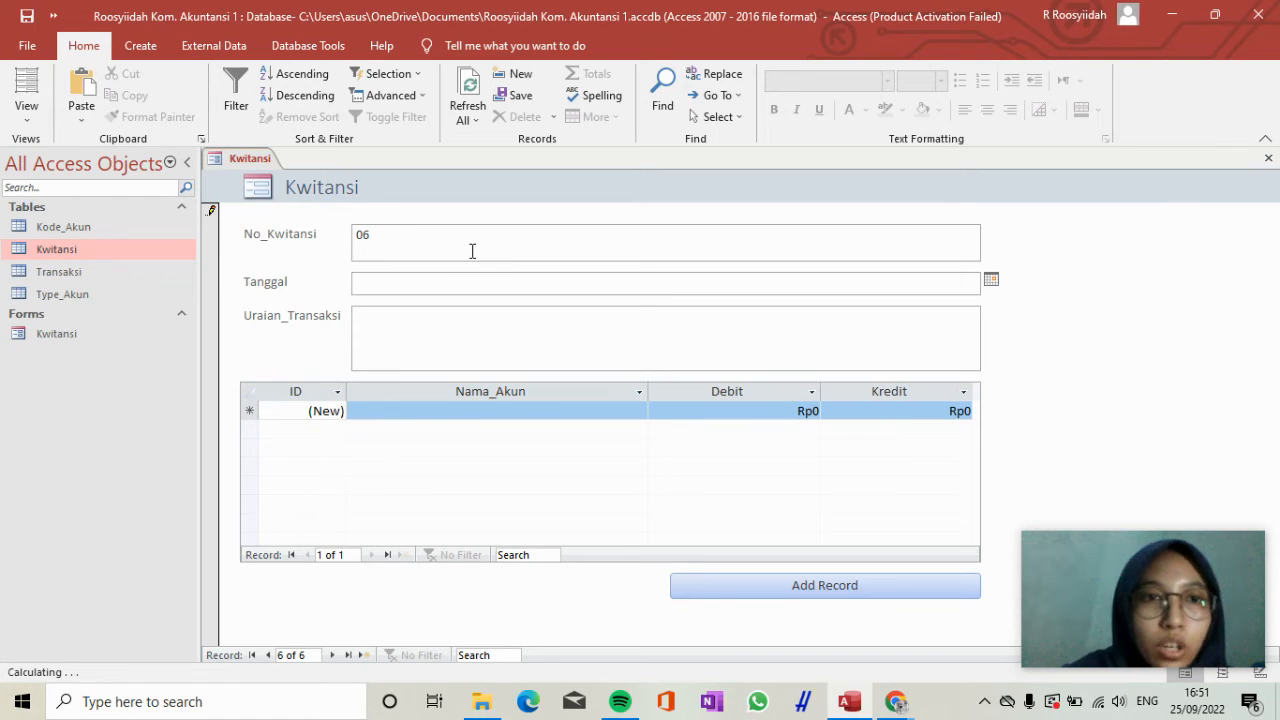
{"action": "key", "text": "Tab"}
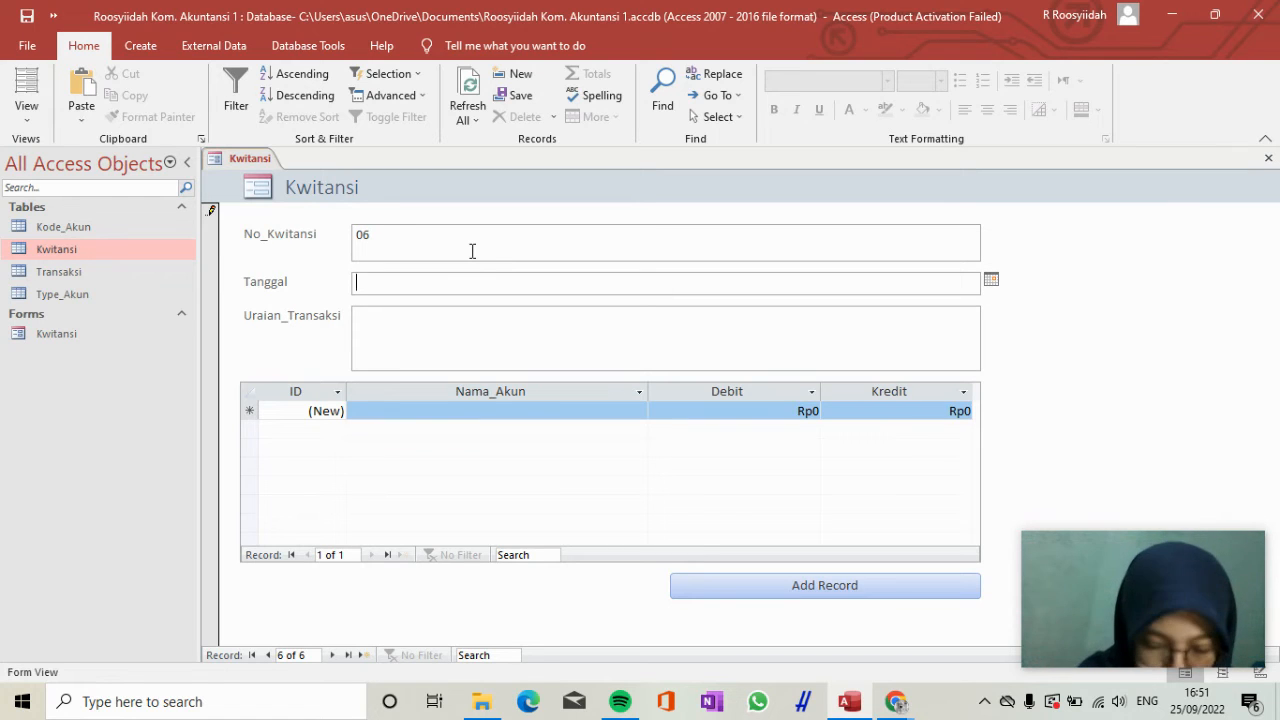
{"action": "type", "text": "11/"}
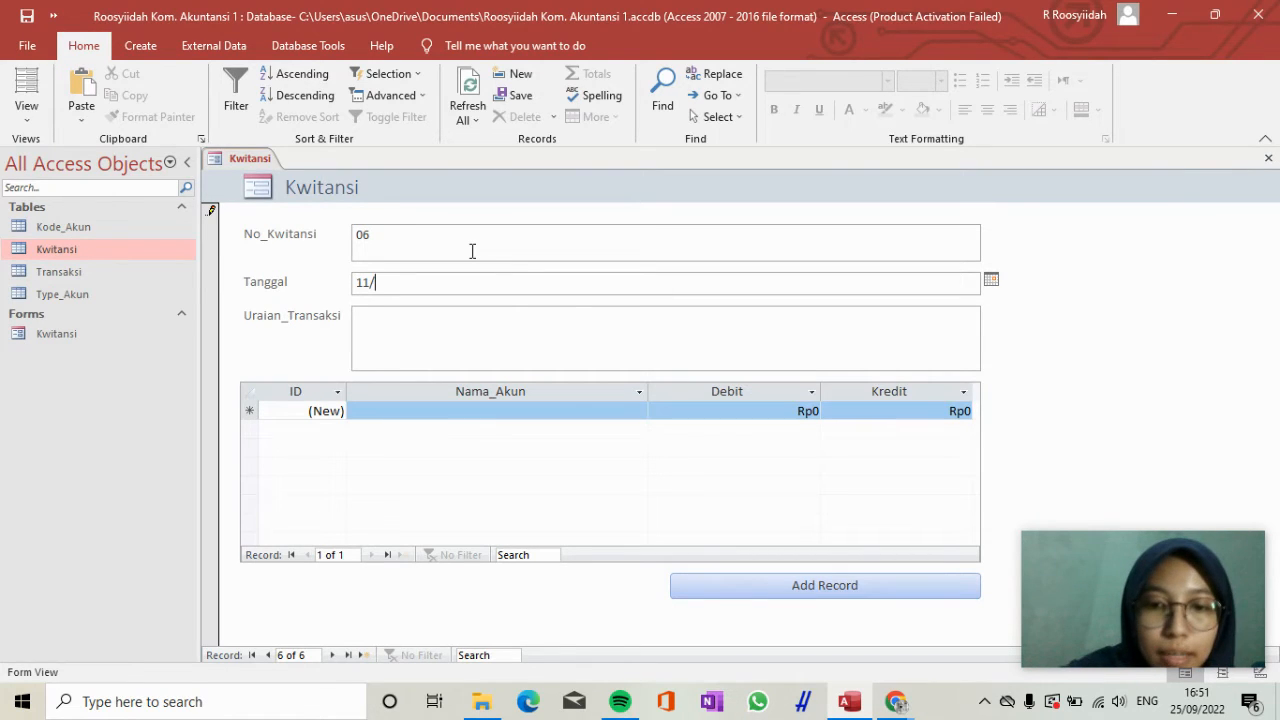
{"action": "type", "text": "02/2020"}
{"action": "key", "text": "Tab"}
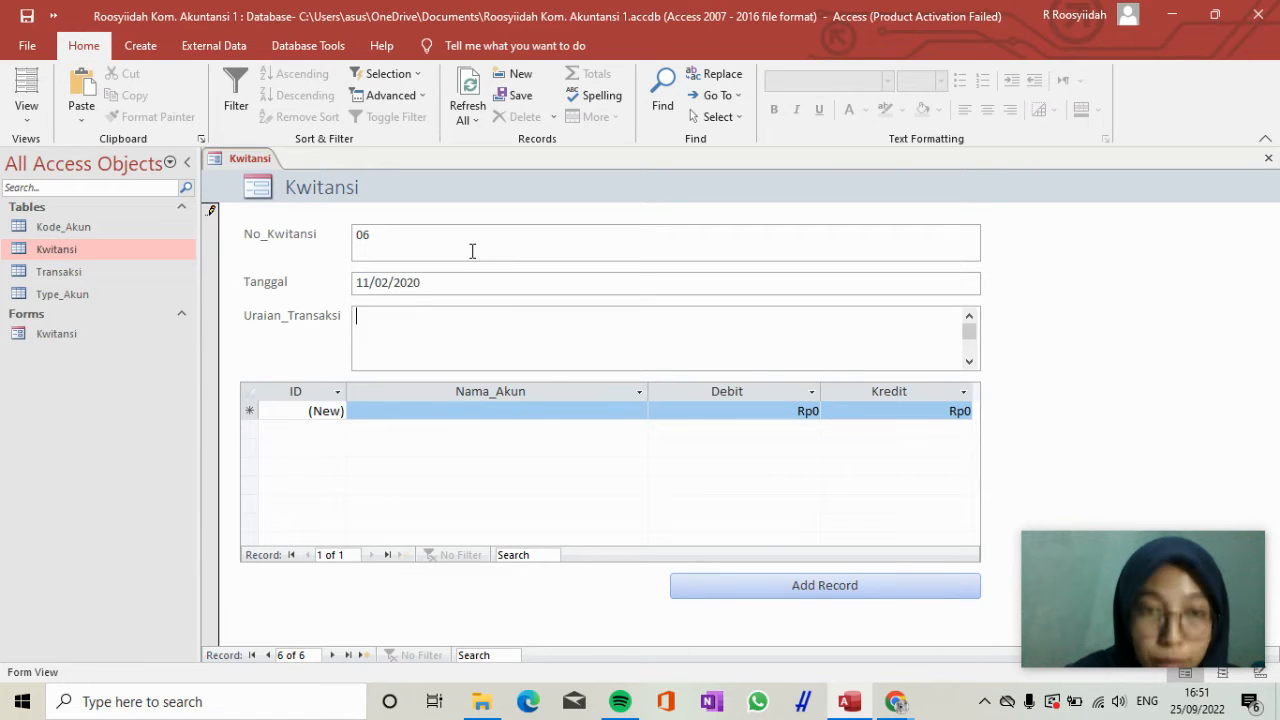
Enter "Pendapatan perawatan pasien" as the Uraian_Transaksi of receipt 06.
{"action": "type", "text": "Pendap"}
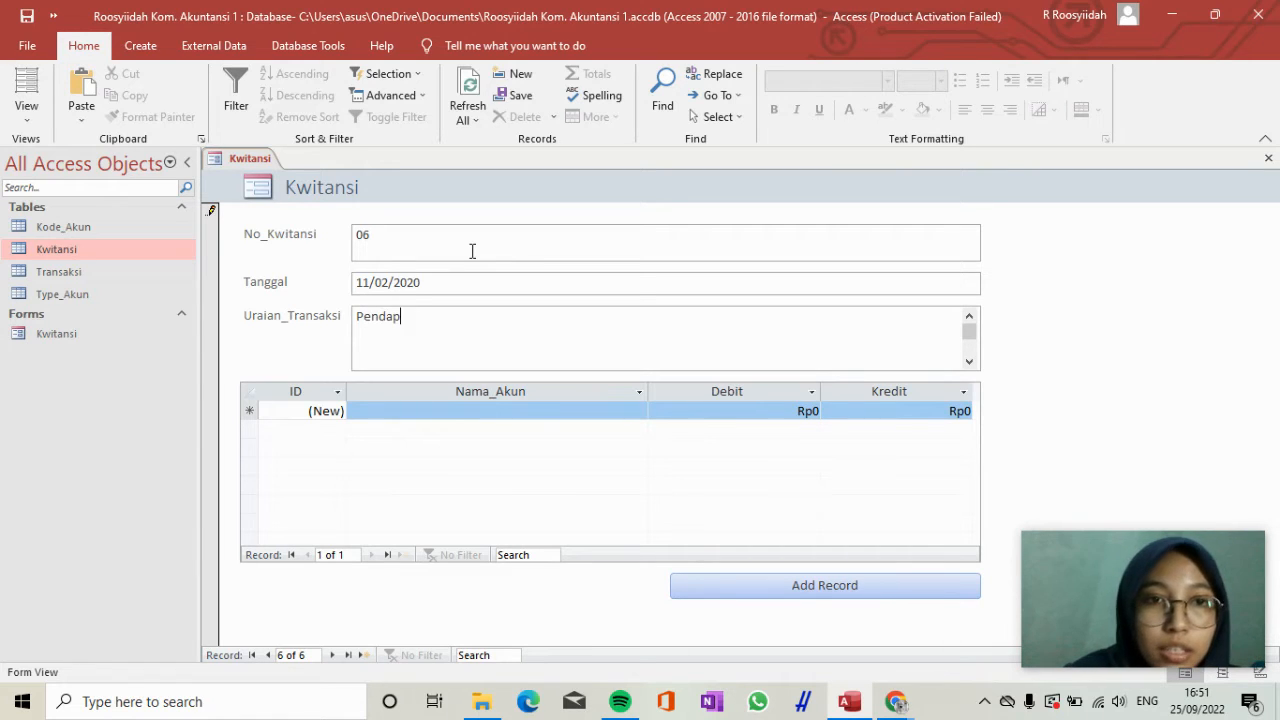
{"action": "type", "text": "atan per"}
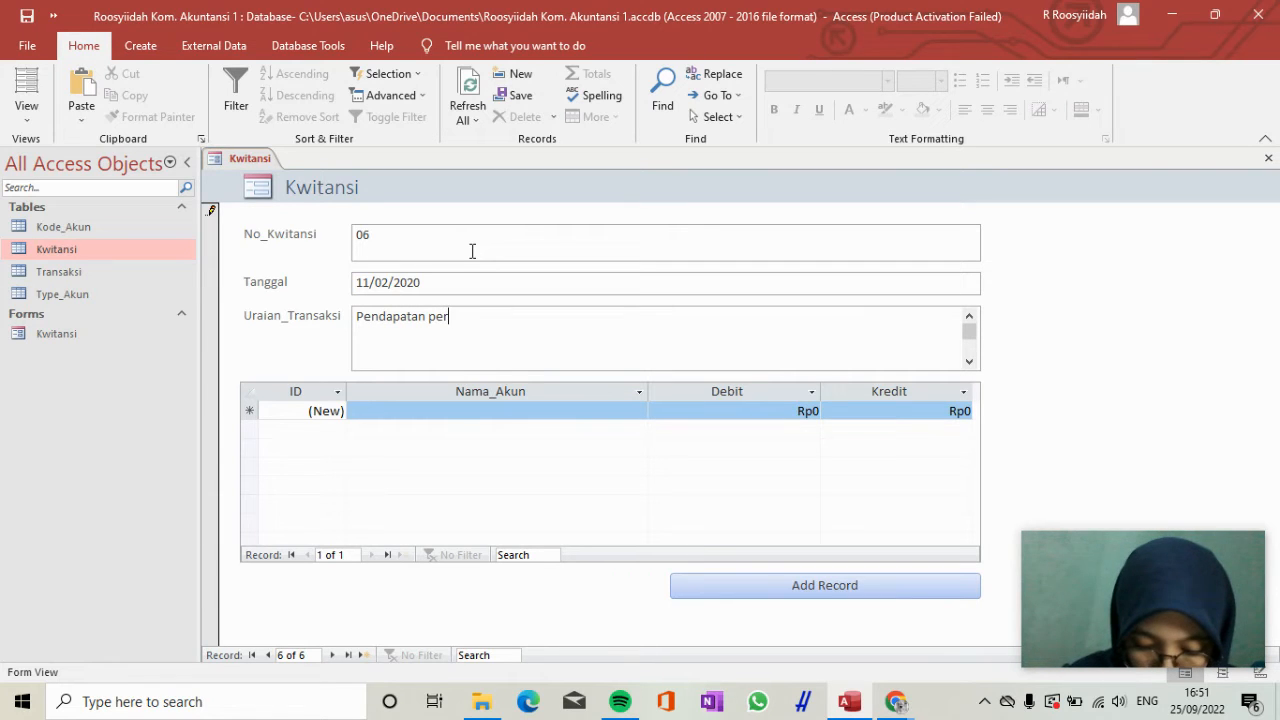
{"action": "type", "text": "aw"}
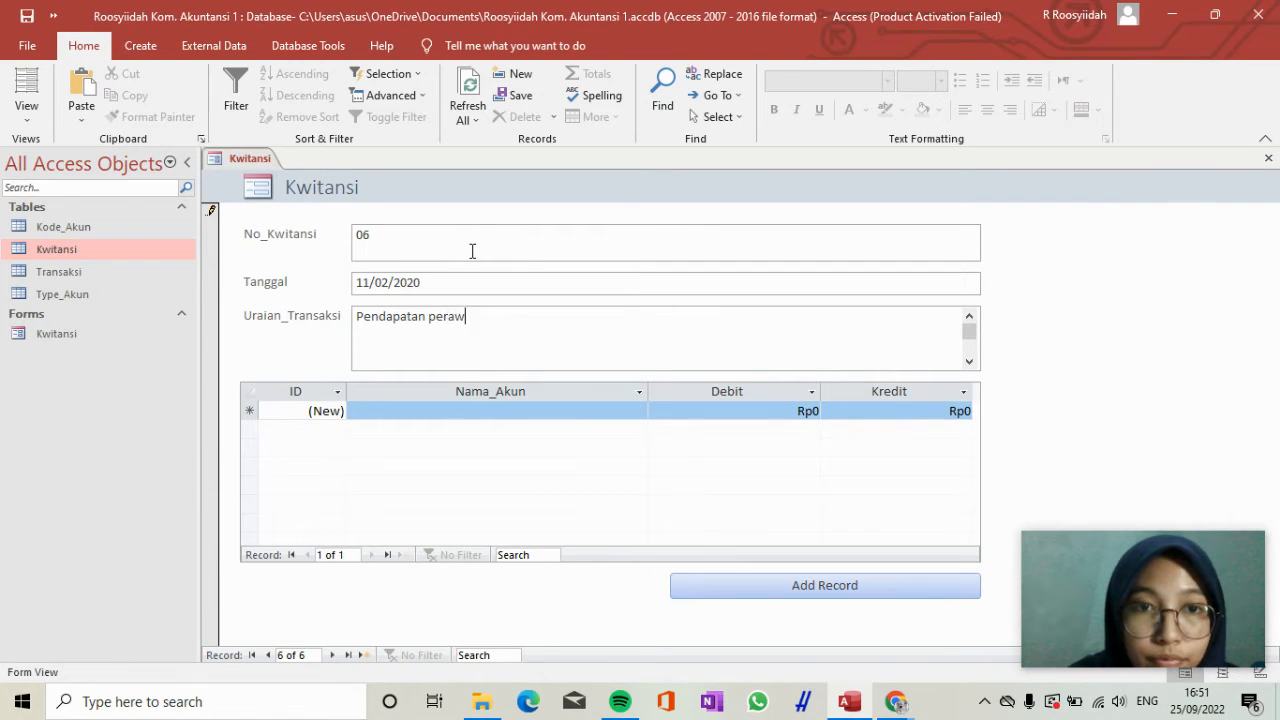
{"action": "type", "text": "atan"}
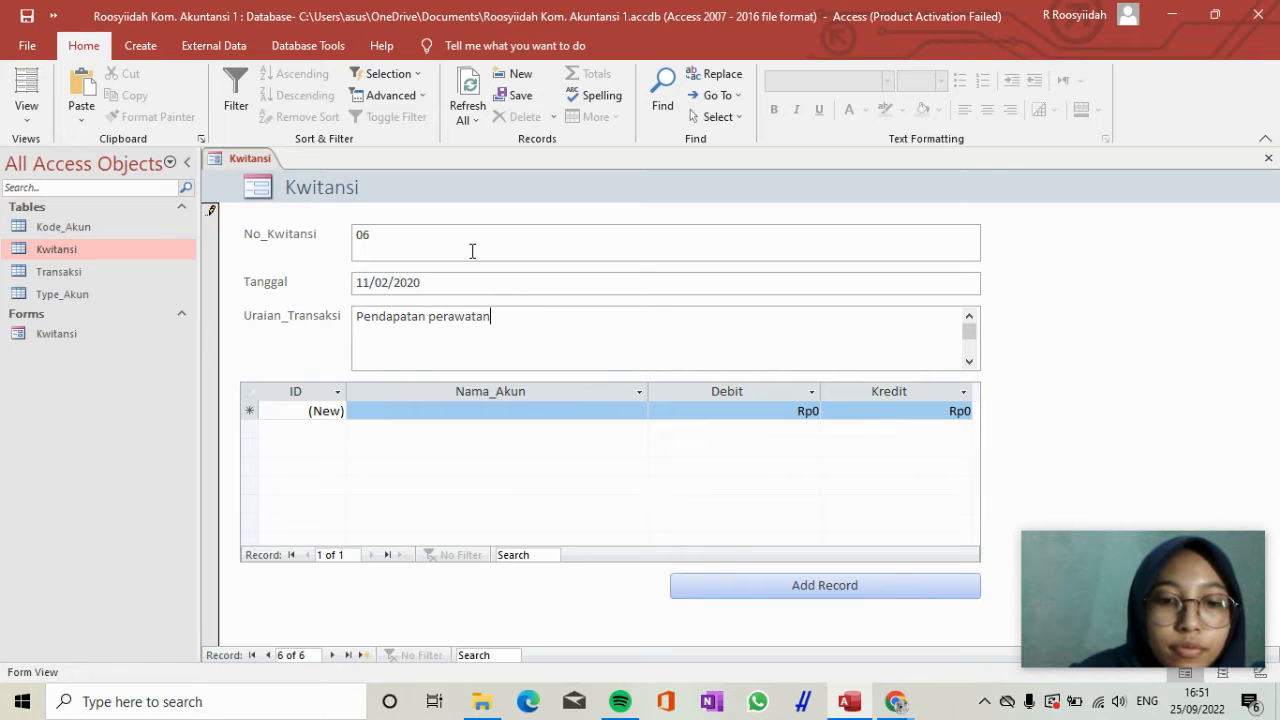
{"action": "type", "text": " pasien"}
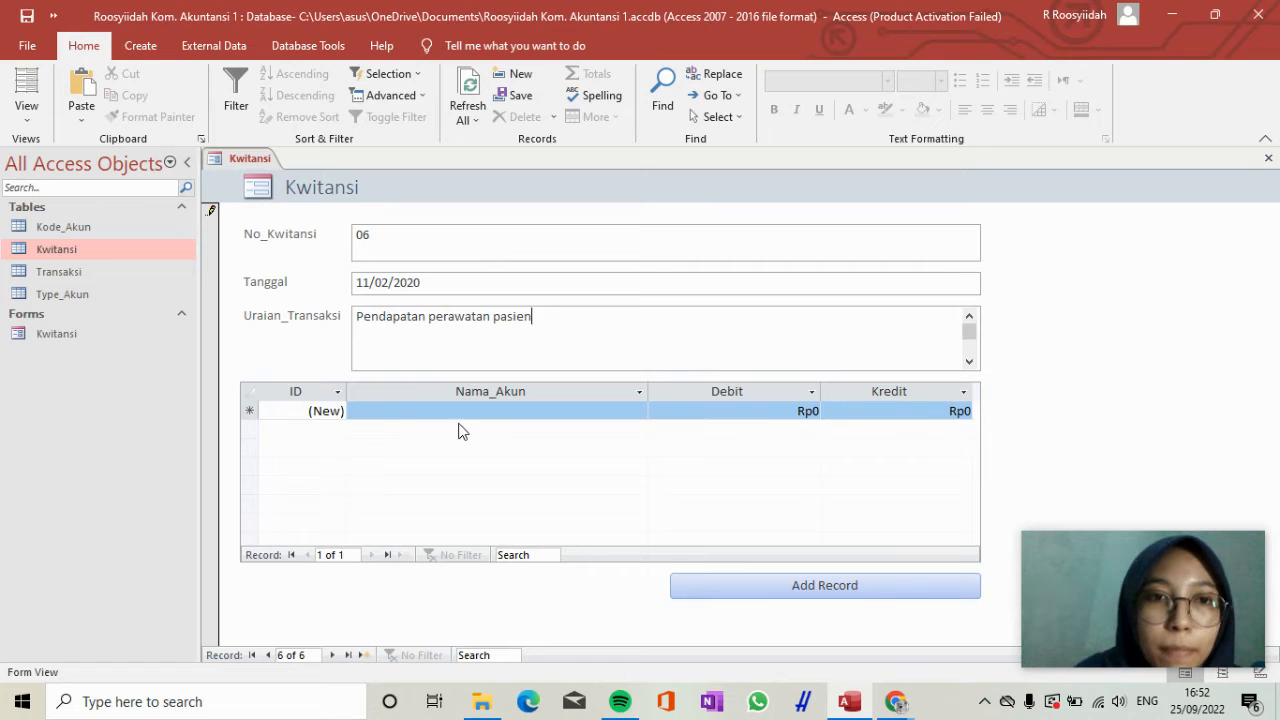
Add the first transaction line of receipt 06 with the account Kas and a Debit of 125.000.000.
{"action": "left_click", "coordinate": [465, 411]}
{"action": "type", "text": "kas"}
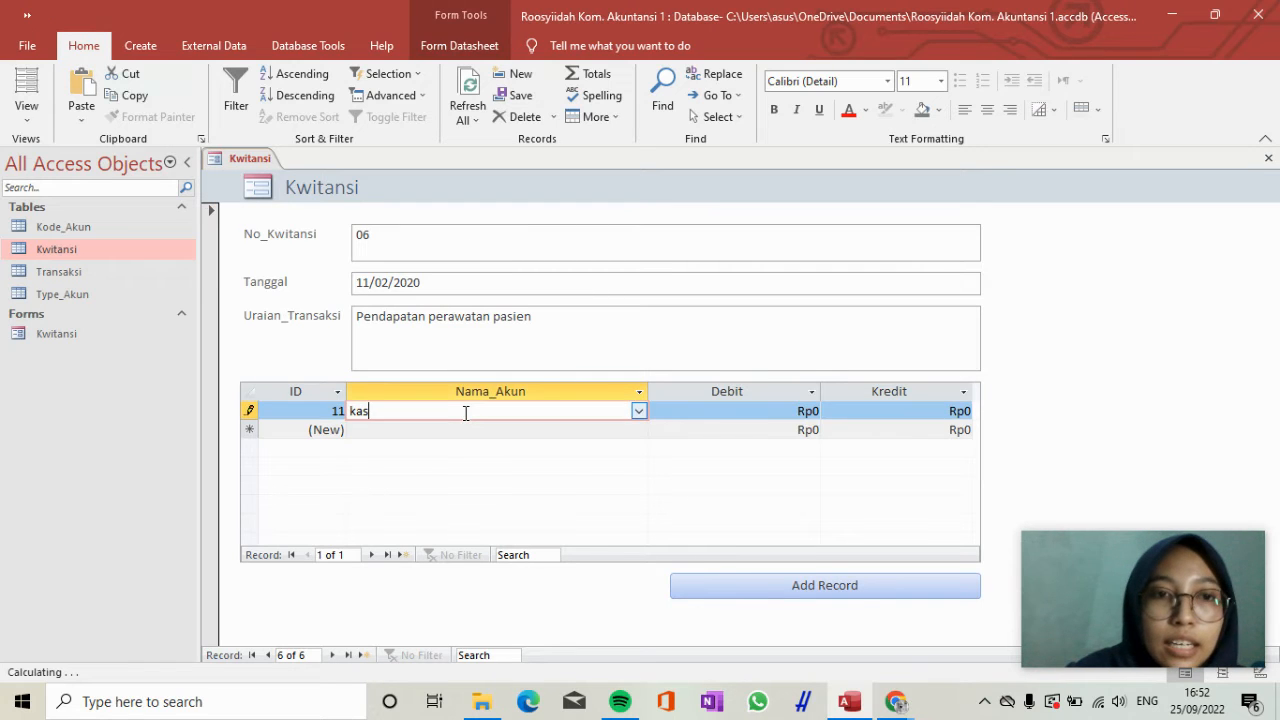
{"action": "key", "text": "Tab"}
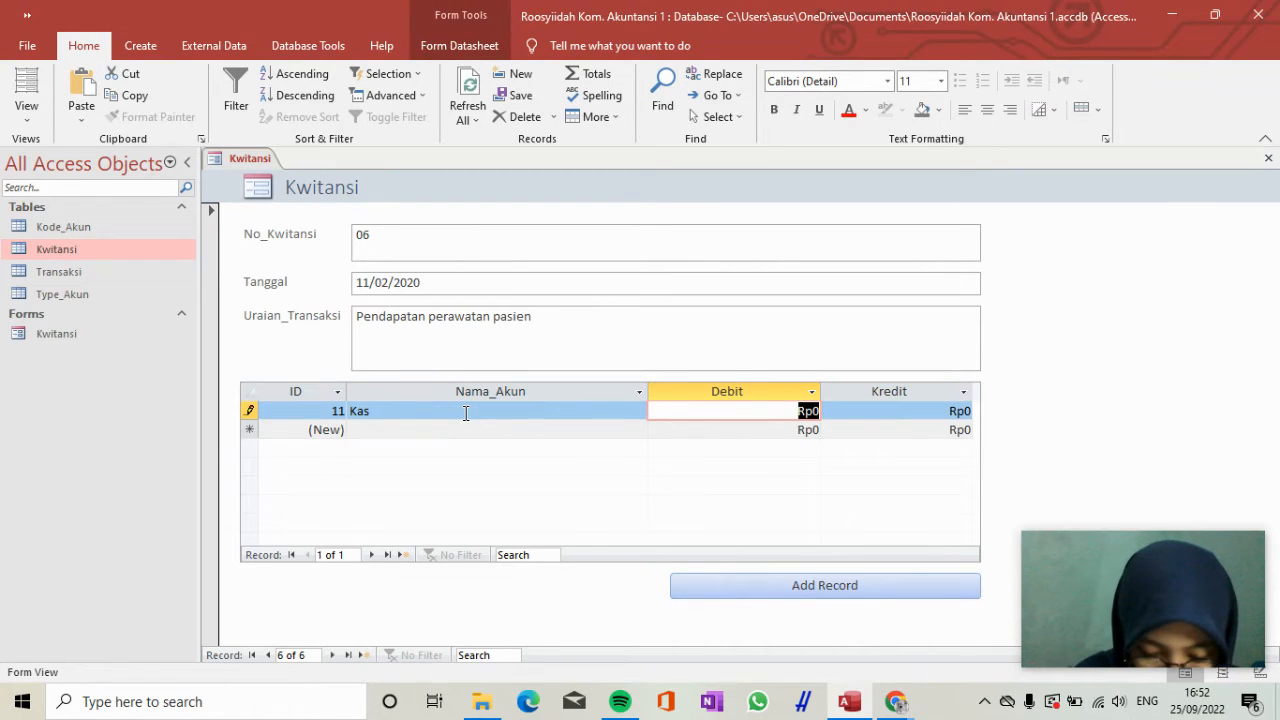
{"action": "type", "text": "125.000.000"}
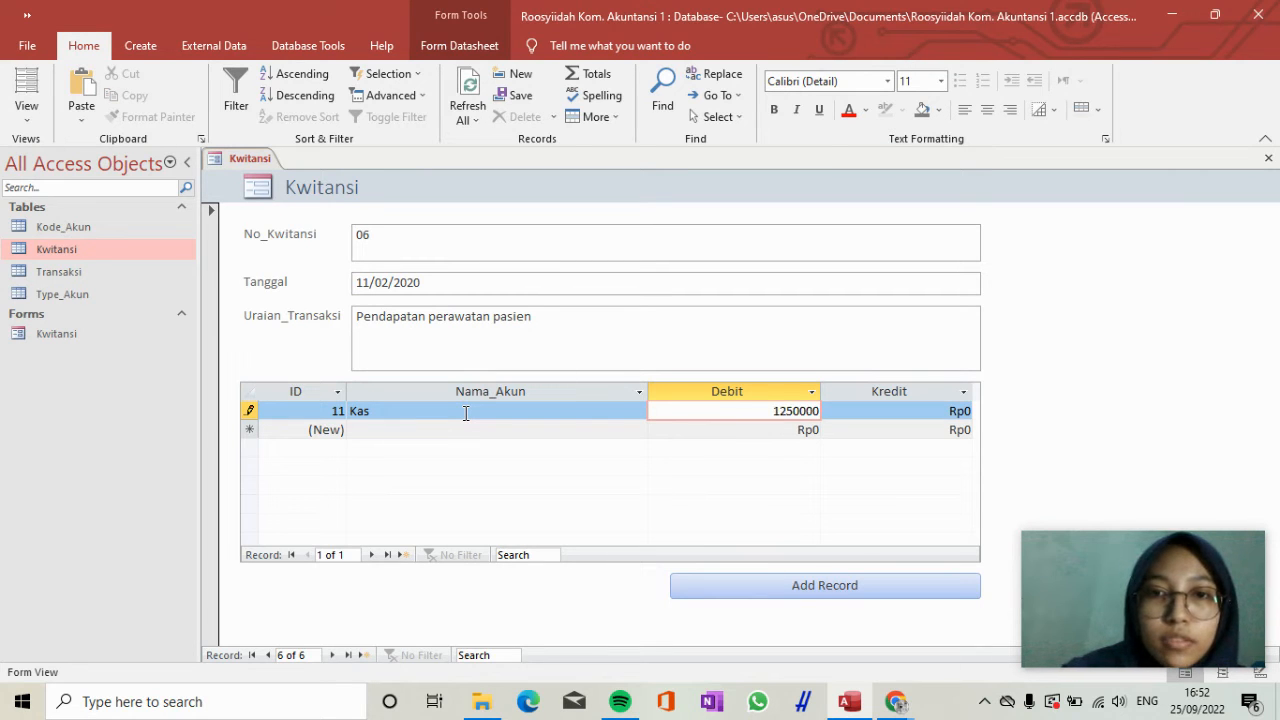
{"action": "key", "text": "Tab"}
Add a second transaction line for receipt 06 with the account Pendapatan and a Kredit of 125.000.000.
{"action": "key", "text": "Down"}
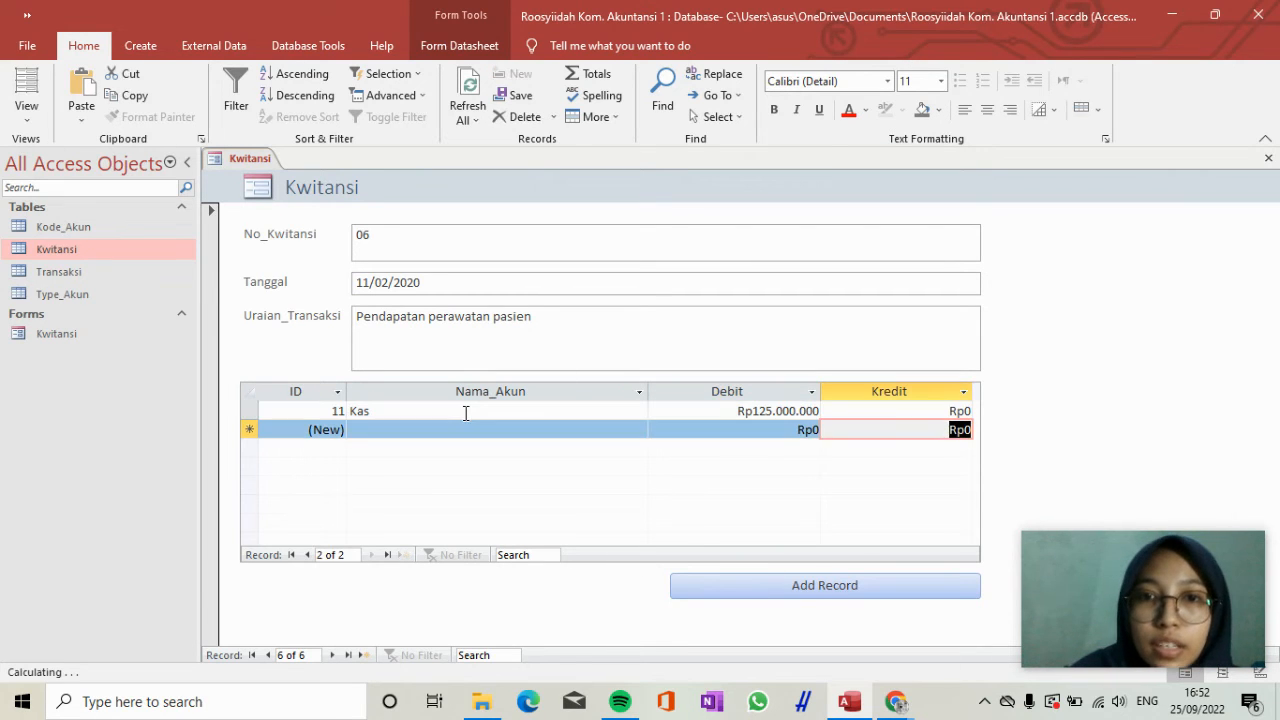
{"action": "key", "text": "Left"}
{"action": "key", "text": "Left"}
{"action": "type", "text": "pe"}
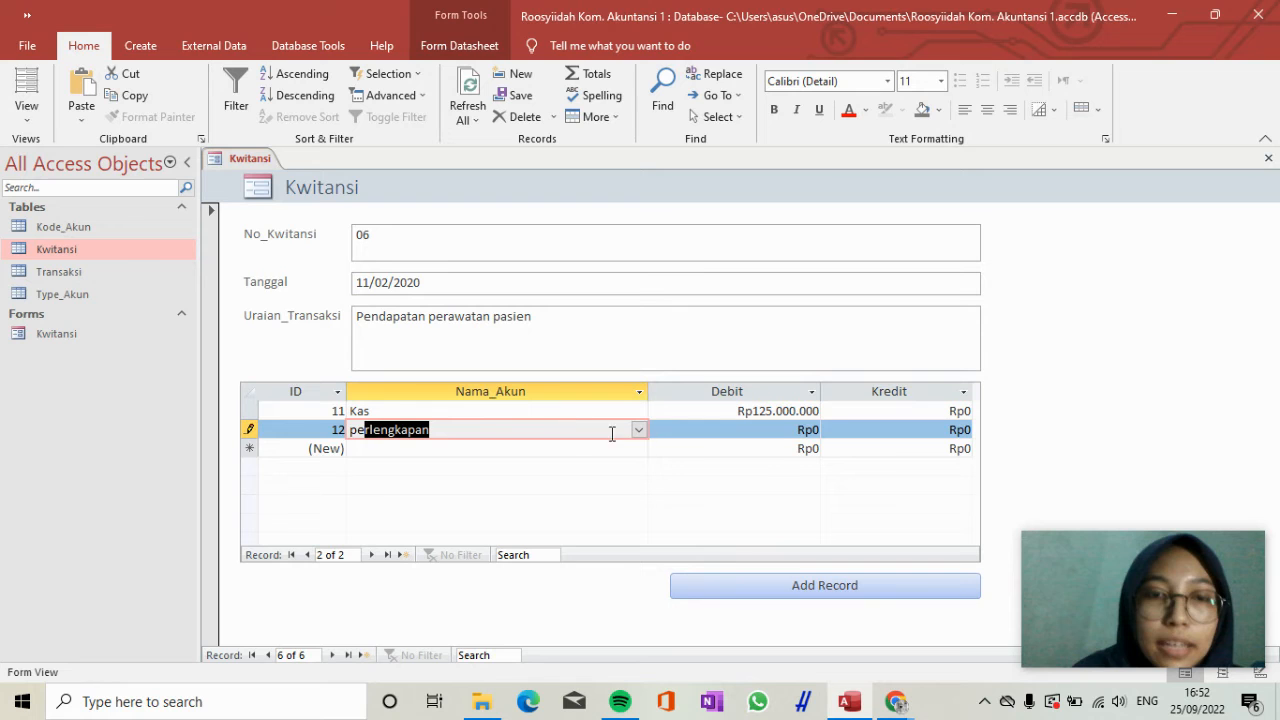
{"action": "type", "text": "n_Tahun_Sebelumnya"}
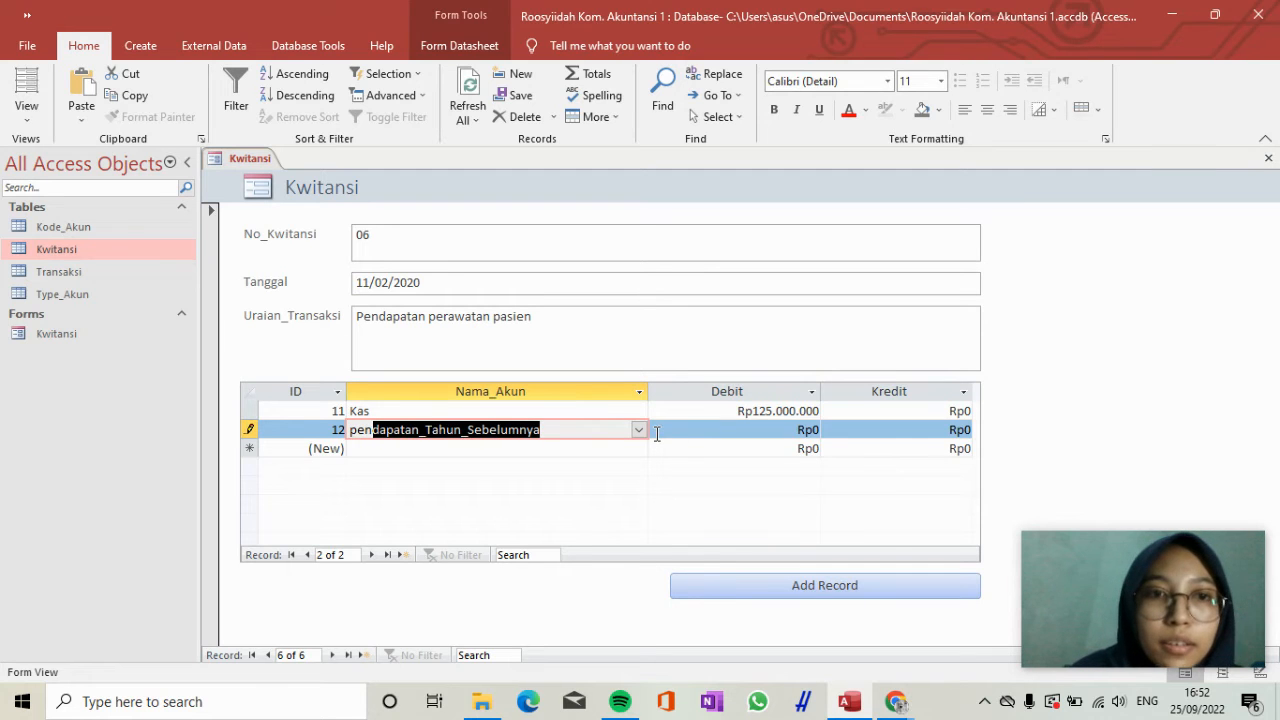
{"action": "left_click", "coordinate": [638, 430]}
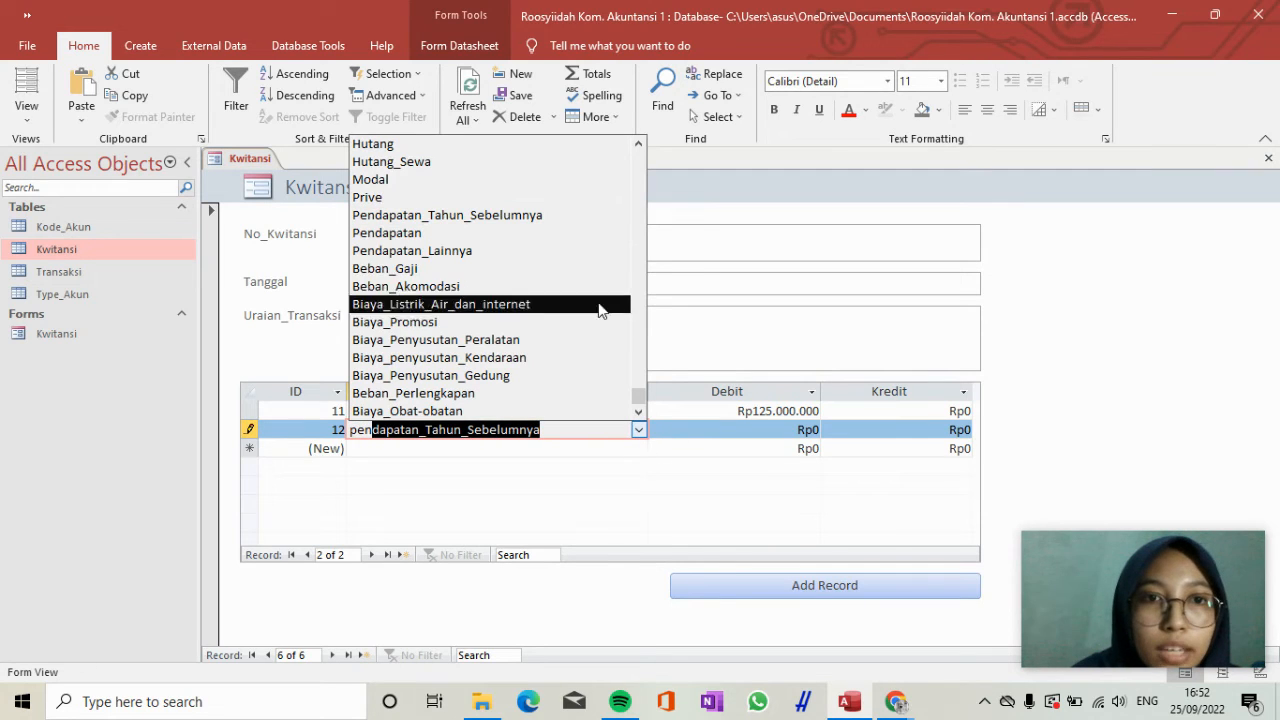
{"action": "left_click", "coordinate": [595, 233]}
{"action": "key", "text": "Tab"}
{"action": "key", "text": "Tab"}
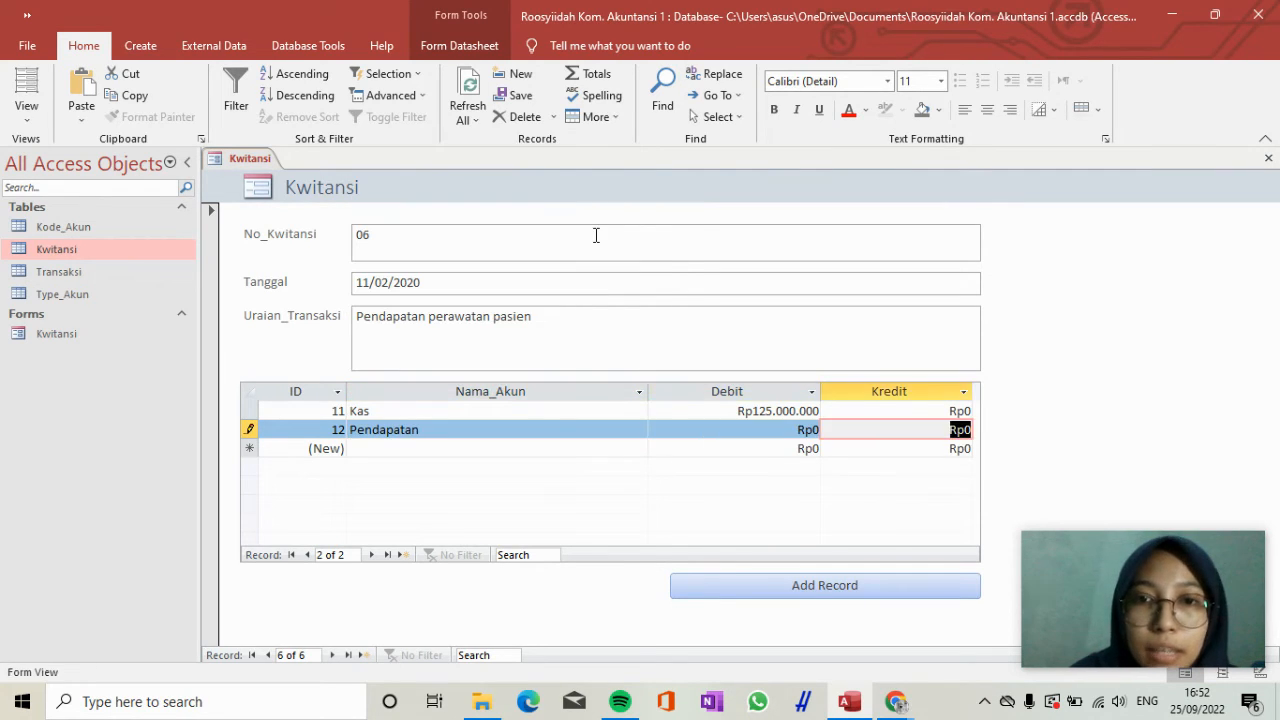
{"action": "type", "text": "125000000"}
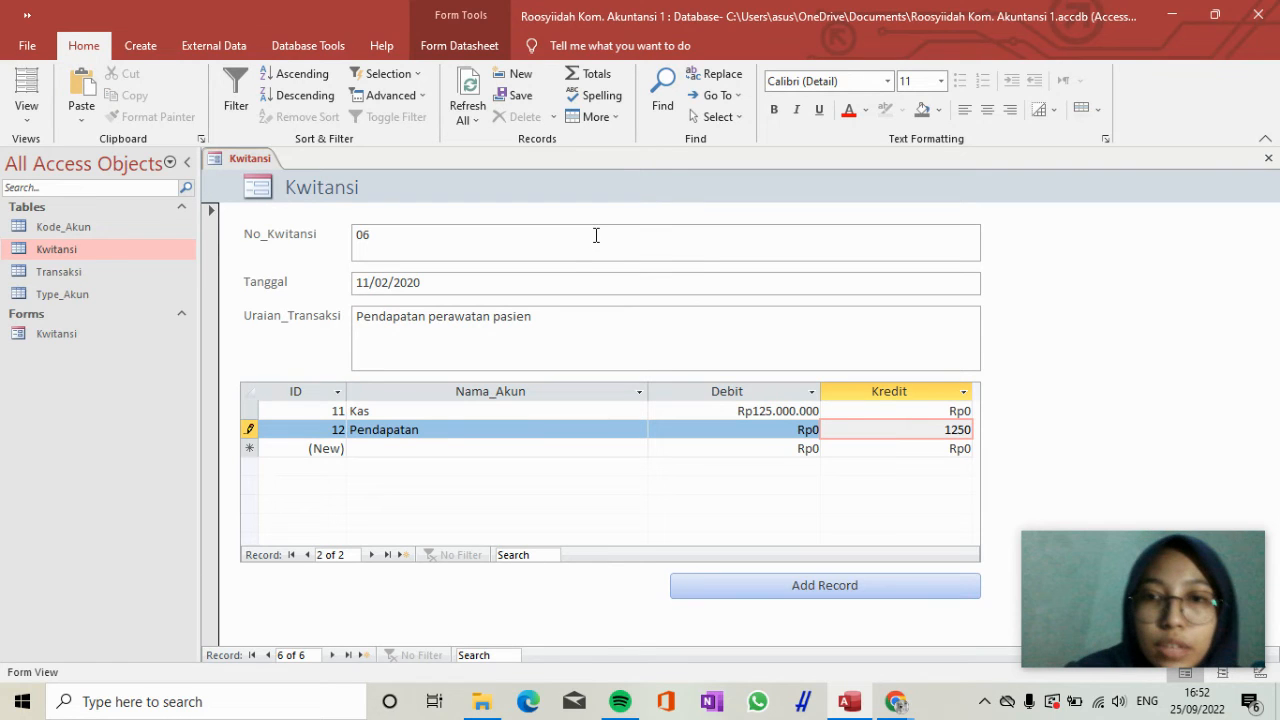
{"action": "key", "text": "Tab"}
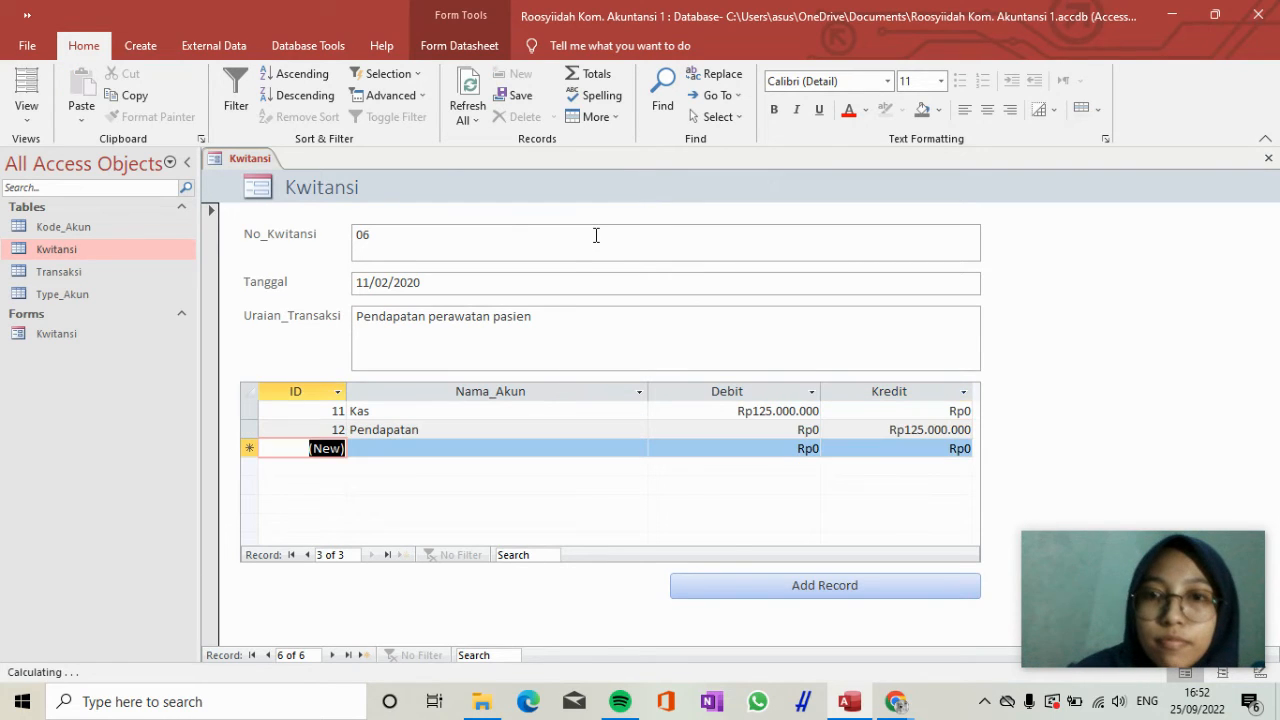
Add another Kwitansi record with No_Kwitansi 07 and Tanggal 15/04/2020.
{"action": "left_click", "coordinate": [820, 586]}
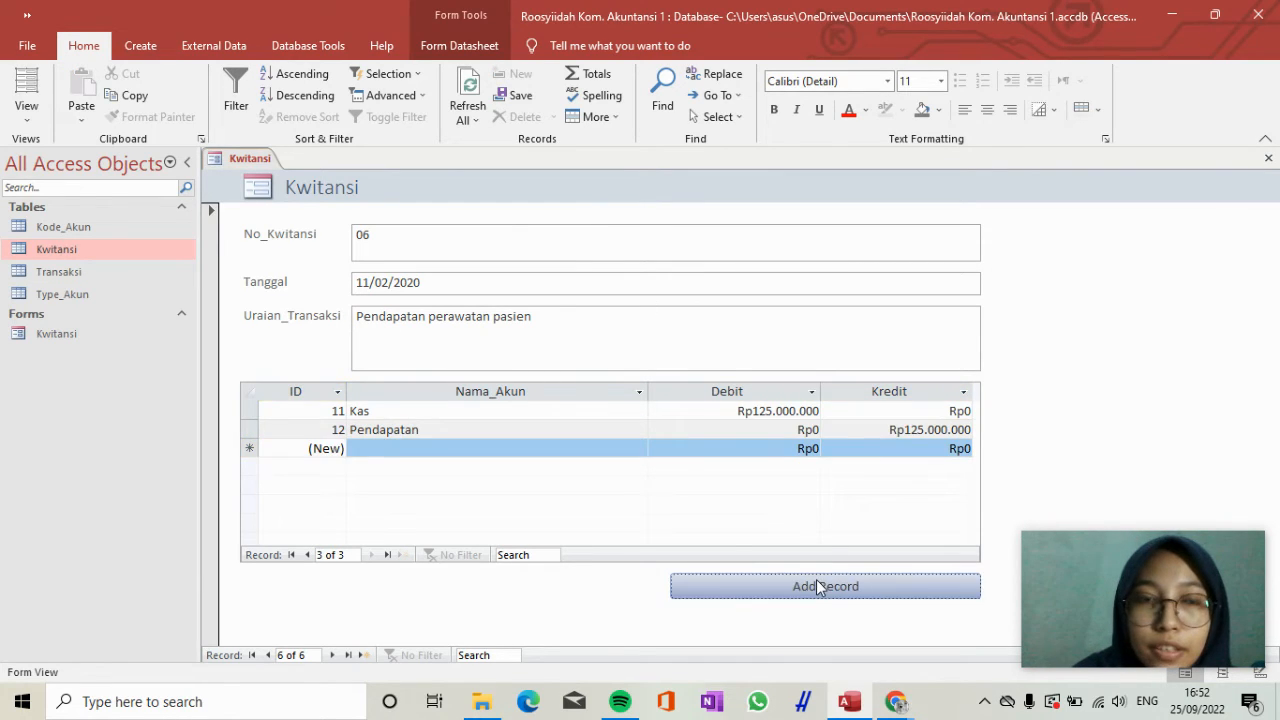
{"action": "left_click", "coordinate": [463, 243]}
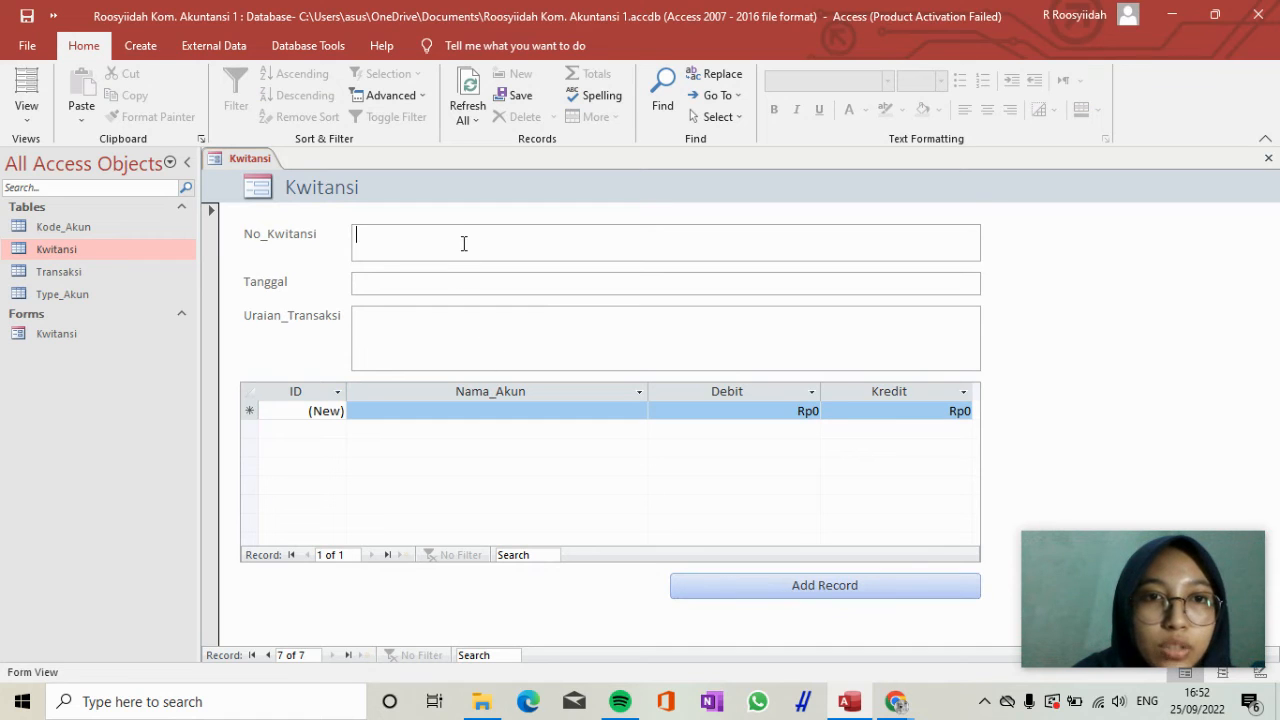
{"action": "type", "text": "07"}
{"action": "key", "text": "Tab"}
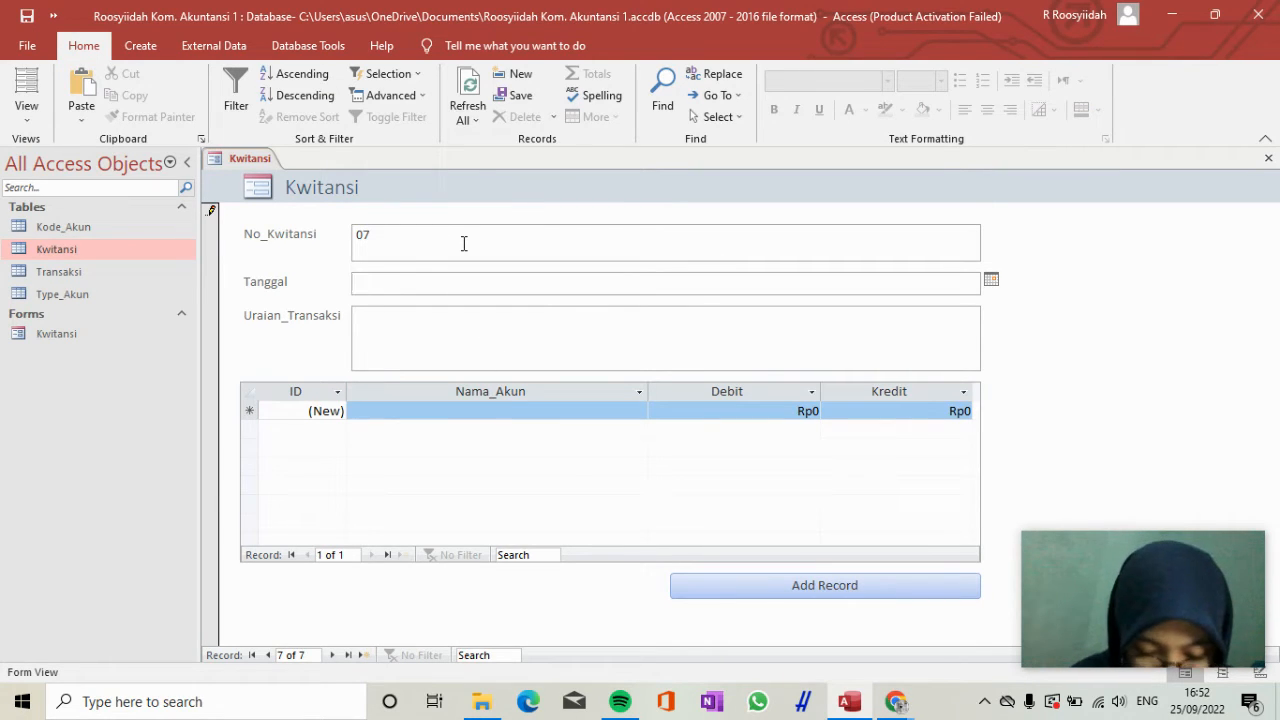
{"action": "type", "text": "15"}
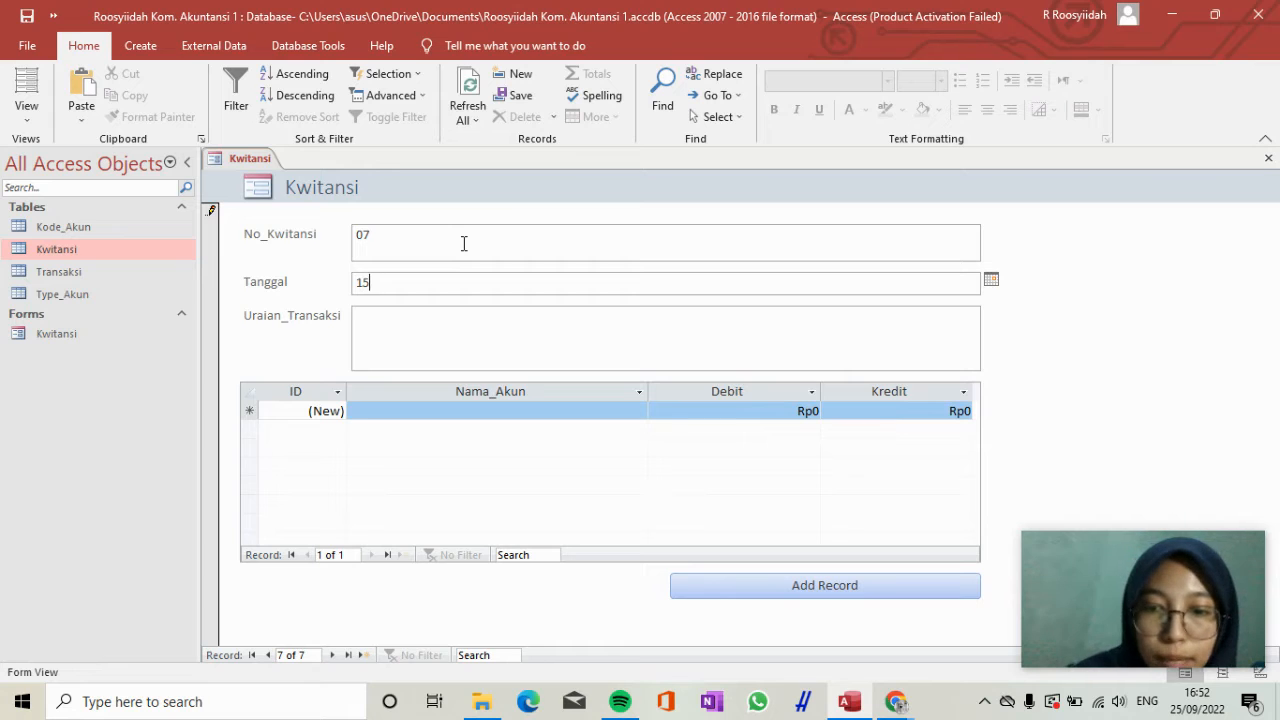
{"action": "type", "text": "/04/2020"}
{"action": "key", "text": "Tab"}
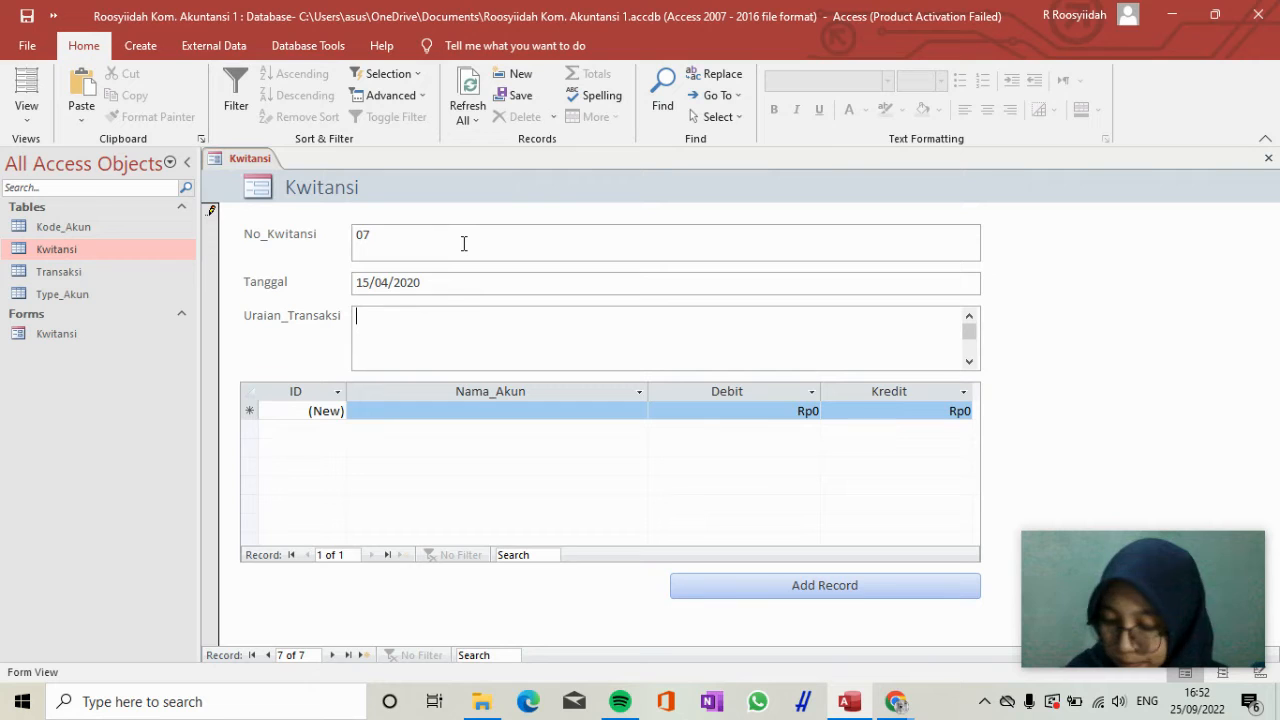
Enter "Pembayaran biaya promosi" as the Uraian_Transaksi of receipt 07.
{"action": "type", "text": "Pembayaran bi"}
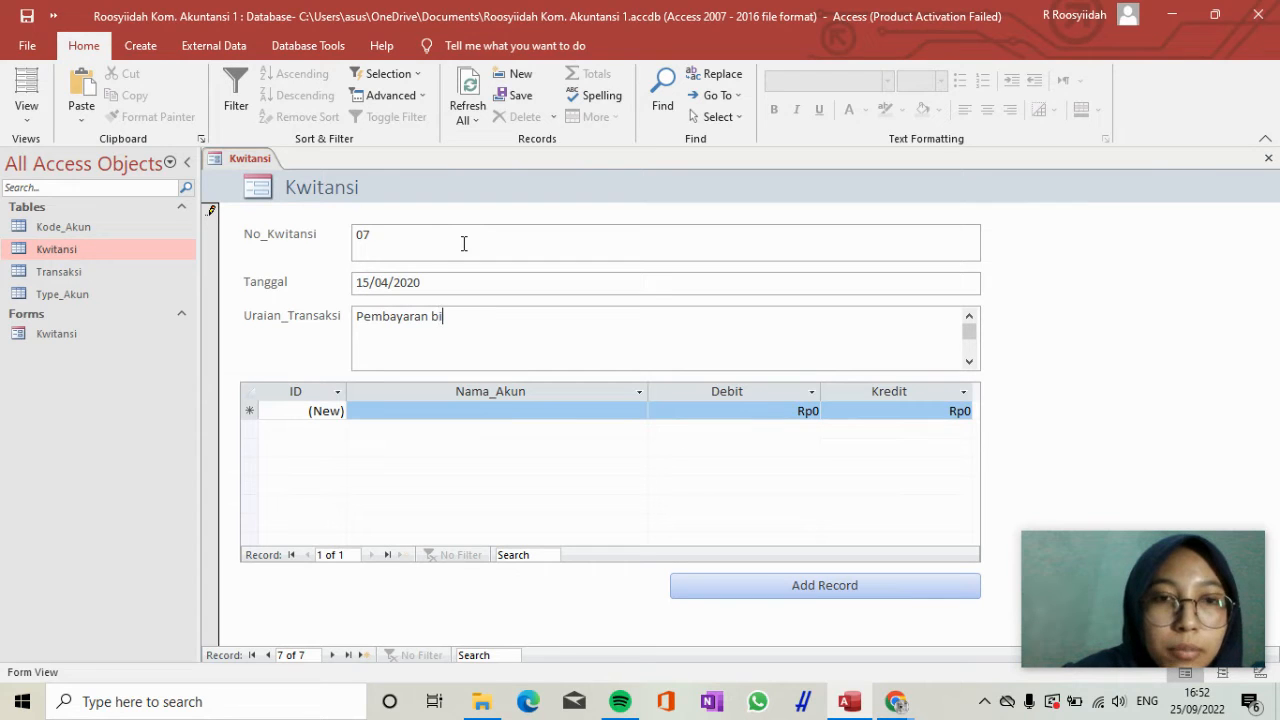
{"action": "type", "text": "aya promo"}
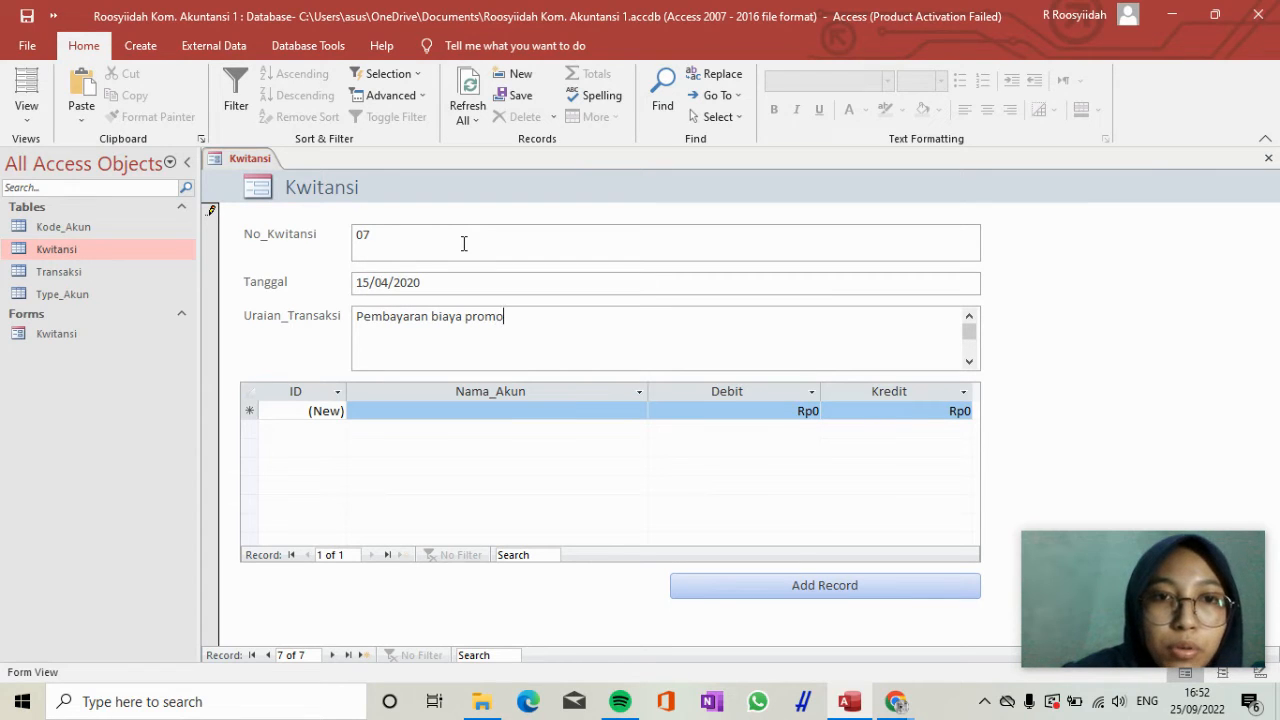
{"action": "type", "text": "si"}
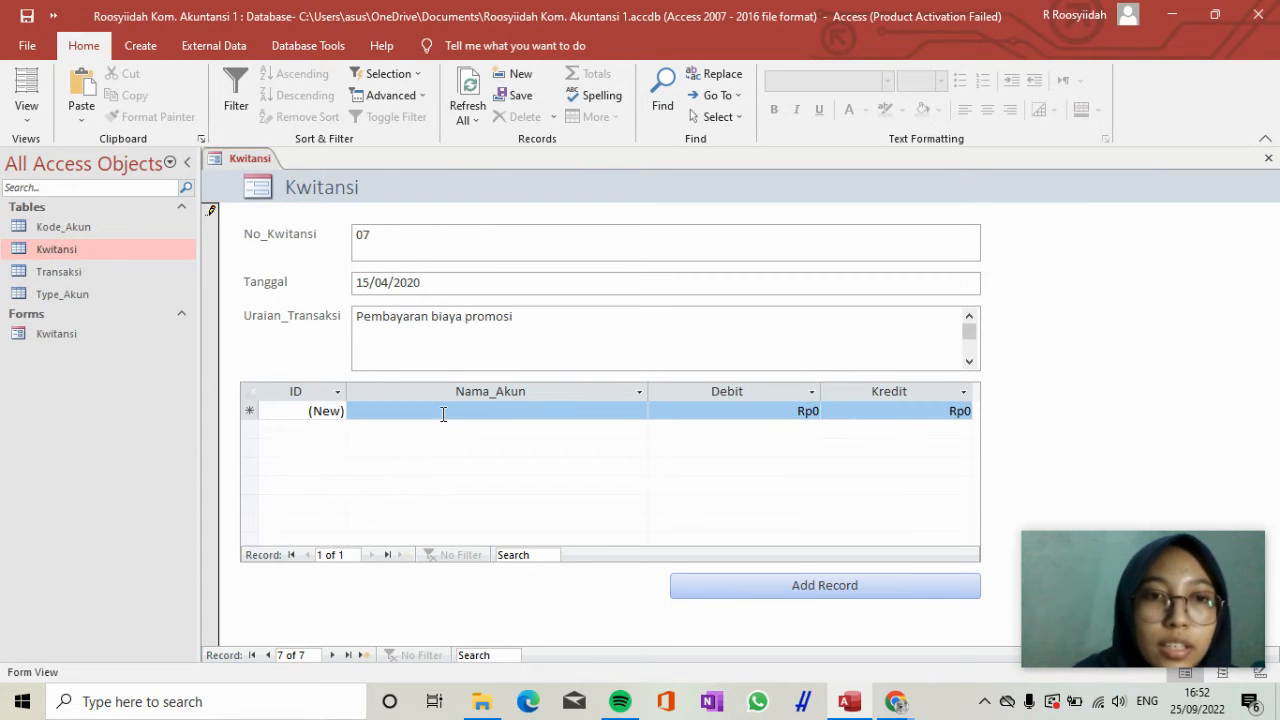
Add the first transaction line of receipt 07 with the account Biaya_Promosi and a Debit of 50.000.000.
{"action": "left_click", "coordinate": [443, 414]}
{"action": "left_click", "coordinate": [638, 411]}
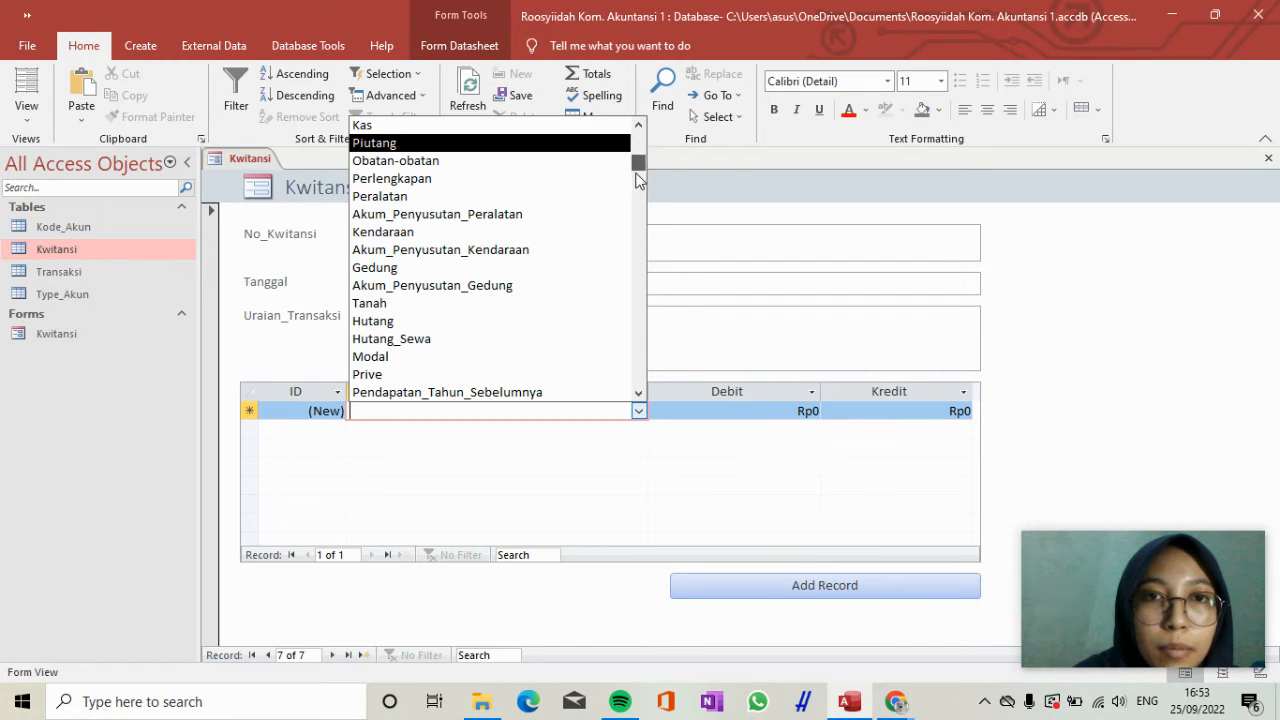
{"action": "left_click_drag", "start_coordinate": [638, 142], "coordinate": [644, 372]}
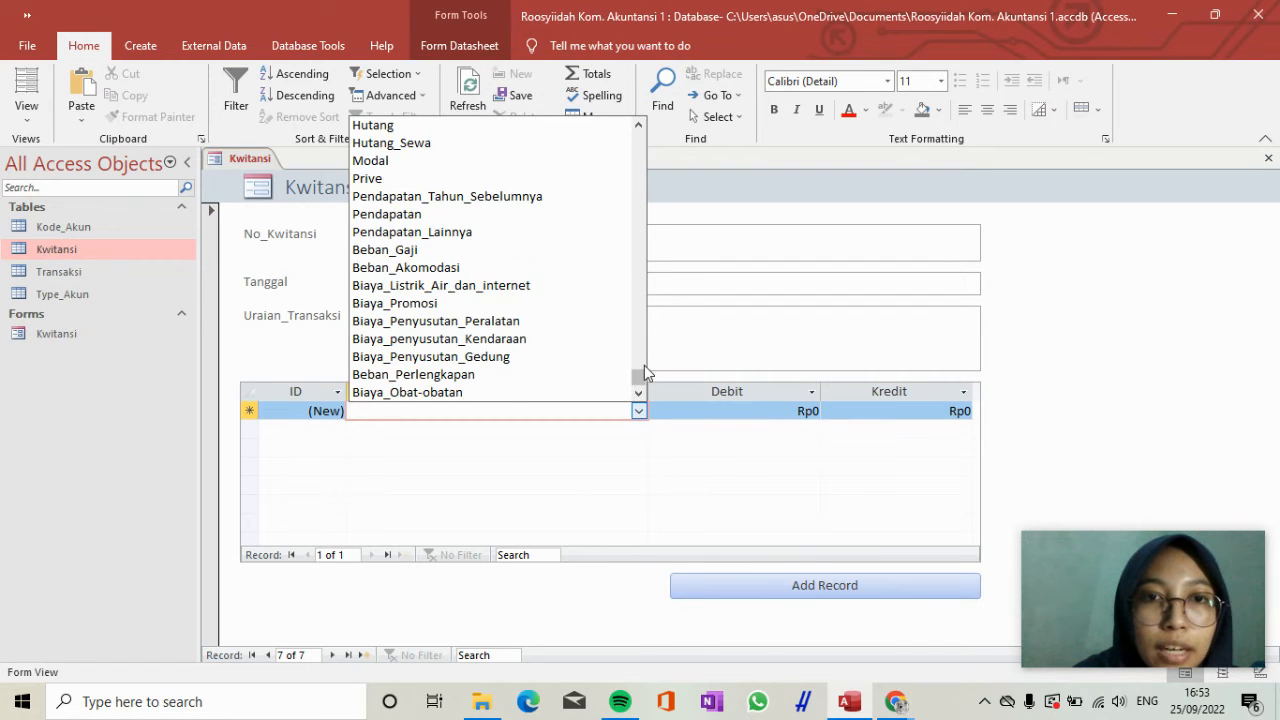
{"action": "left_click", "coordinate": [578, 305]}
{"action": "key", "text": "Tab"}
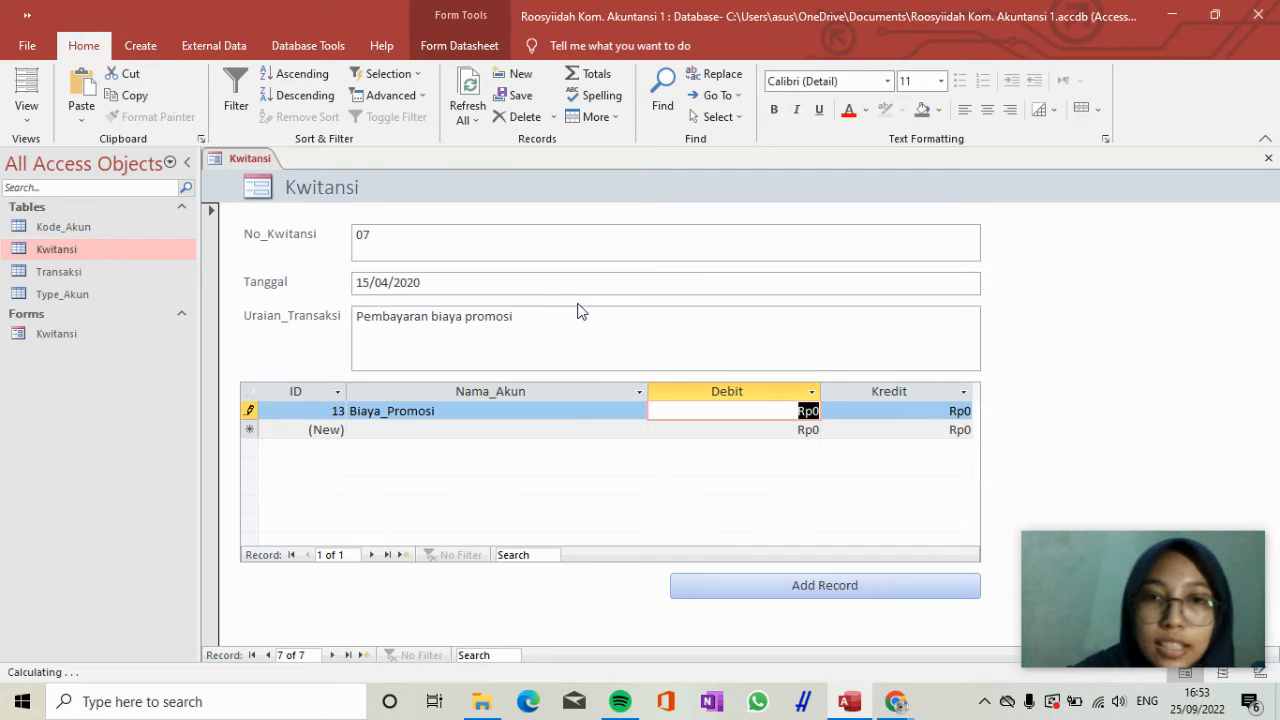
{"action": "type", "text": "50"}
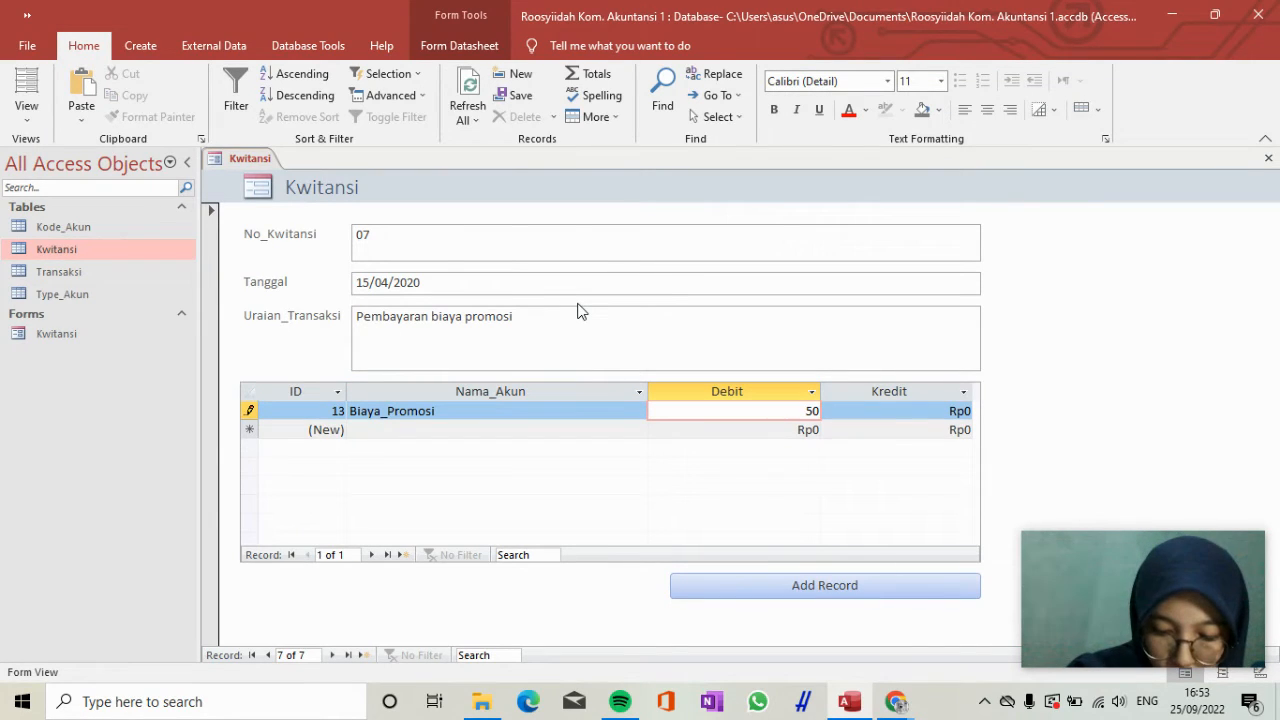
{"action": "type", "text": "000000"}
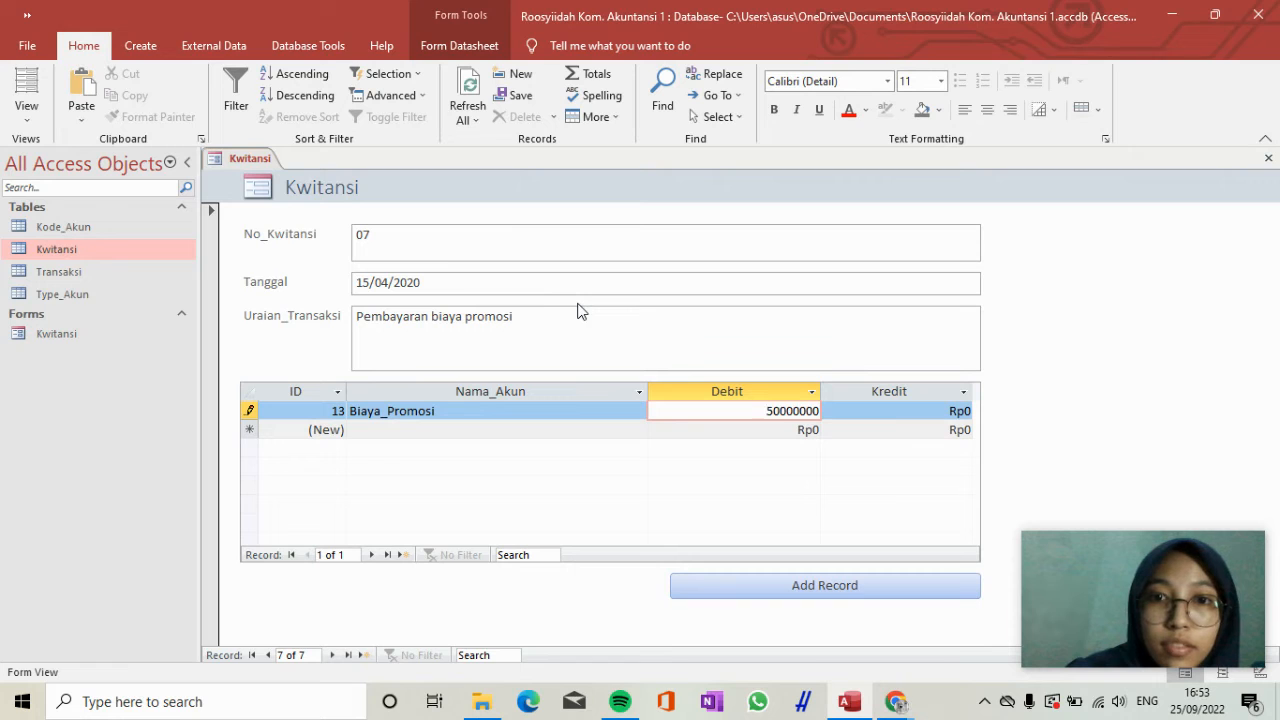
{"action": "key", "text": "Tab"}
Add a second transaction line for receipt 07 with the account Kas and a Kredit of 50.000.000.
{"action": "key", "text": "Tab"}
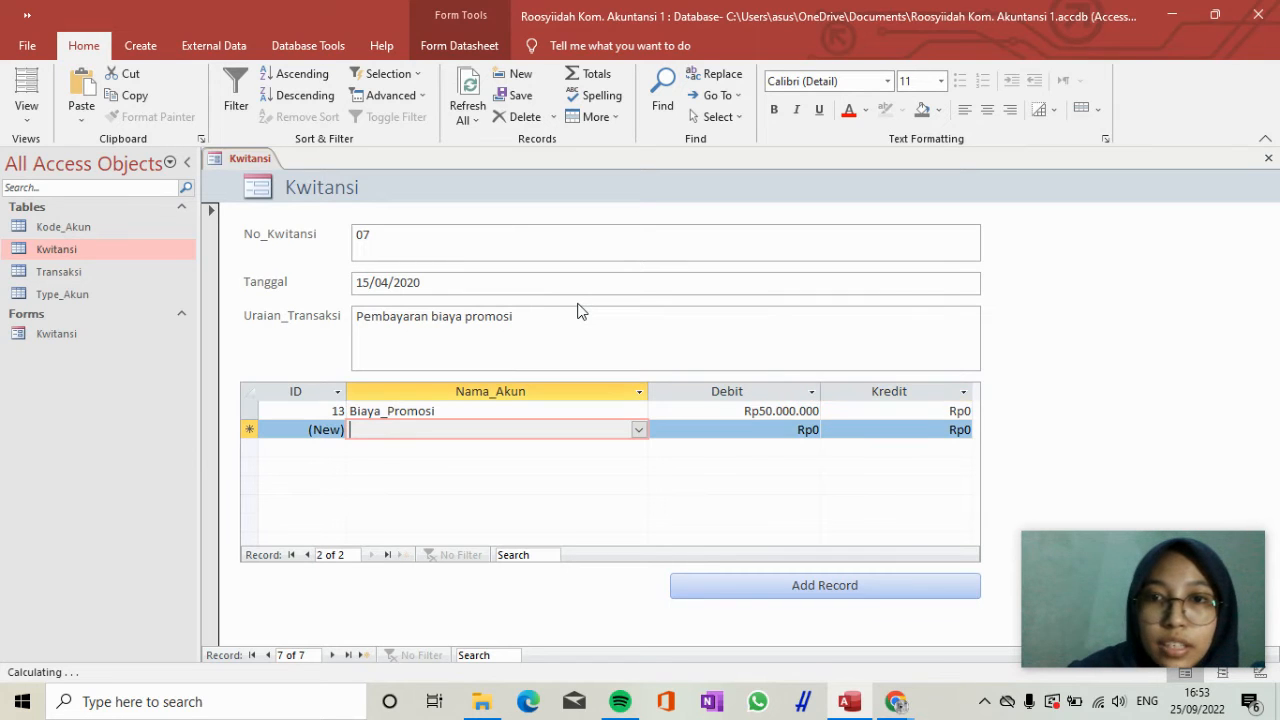
{"action": "type", "text": "kas"}
{"action": "key", "text": "Tab"}
{"action": "key", "text": "Tab"}
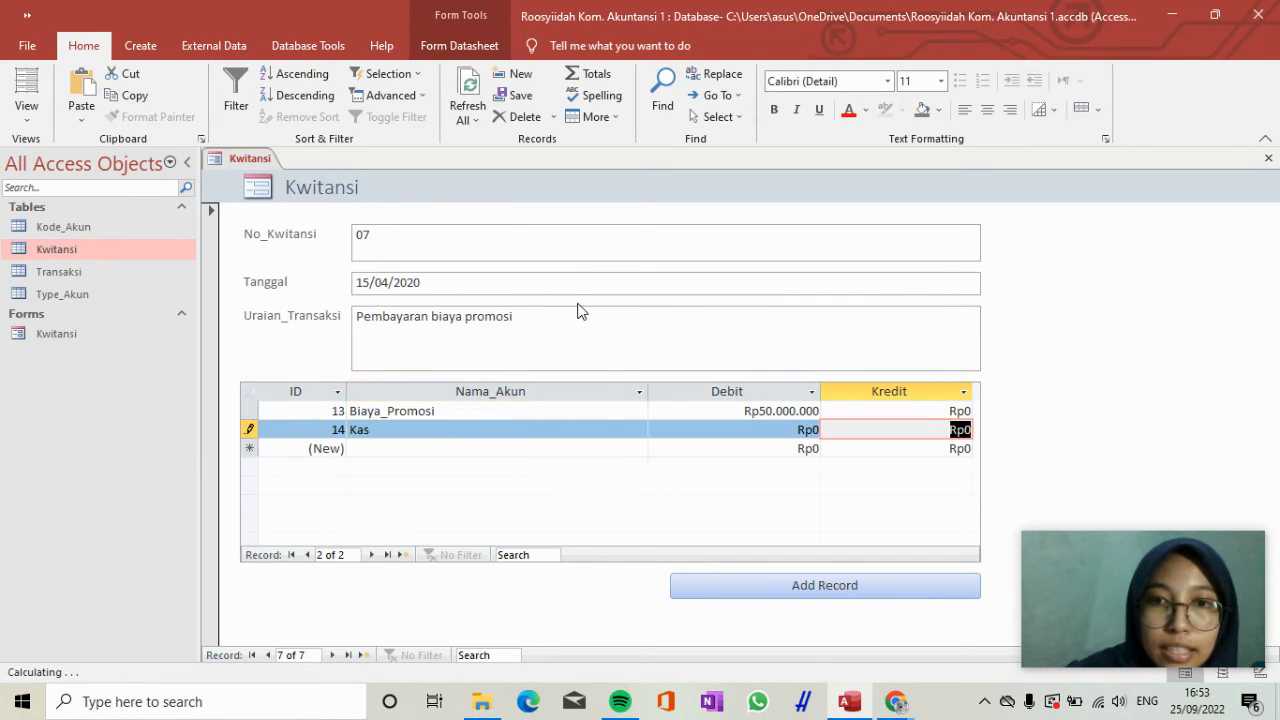
{"action": "type", "text": "500"}
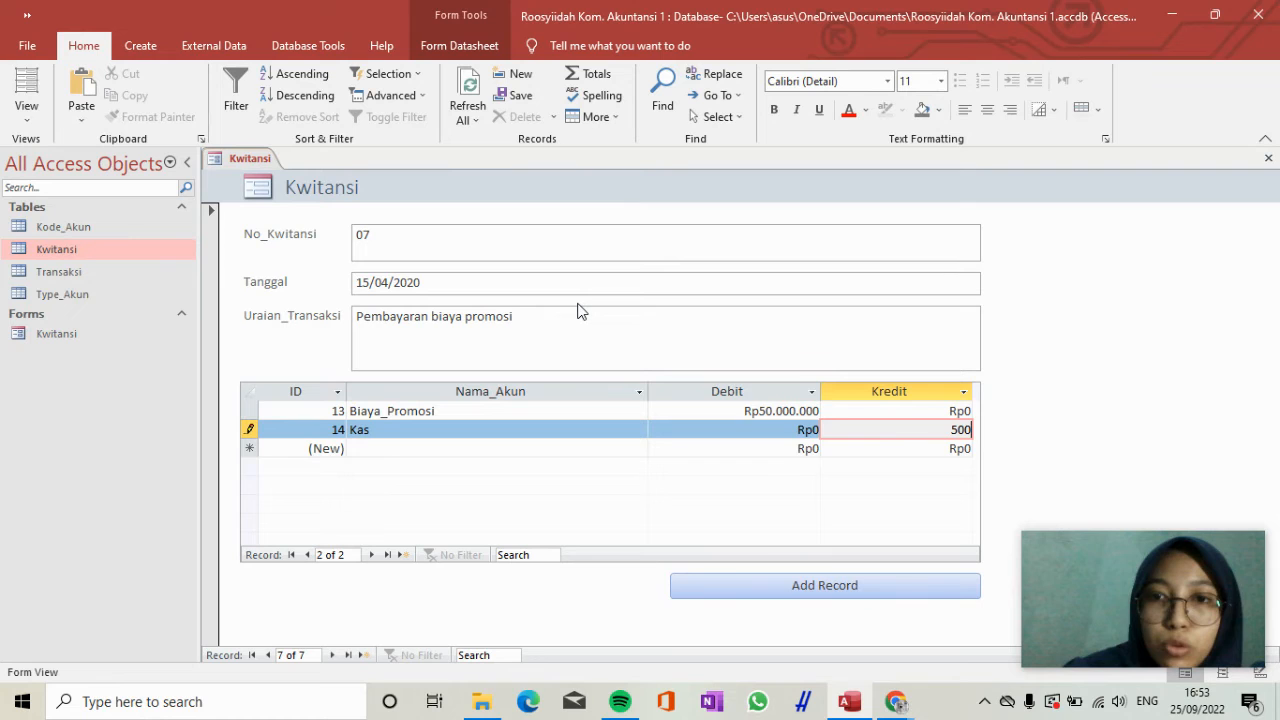
{"action": "type", "text": "00000"}
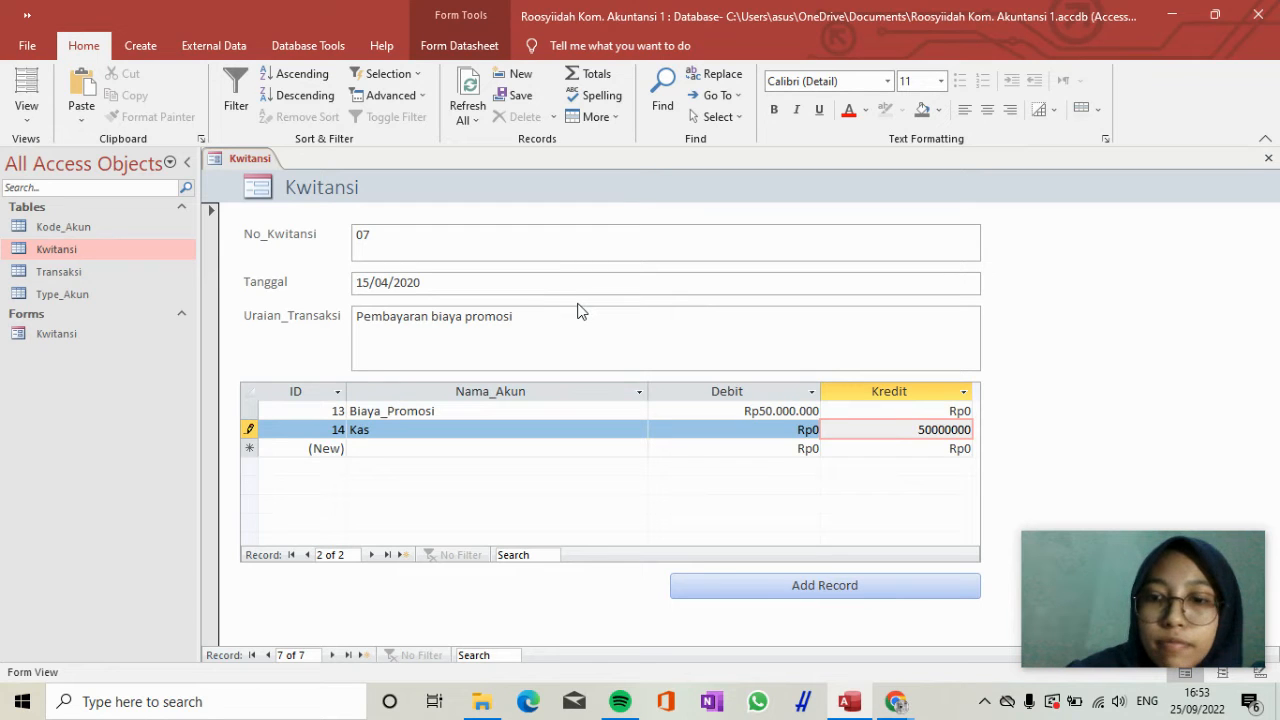
{"action": "key", "text": "Tab"}
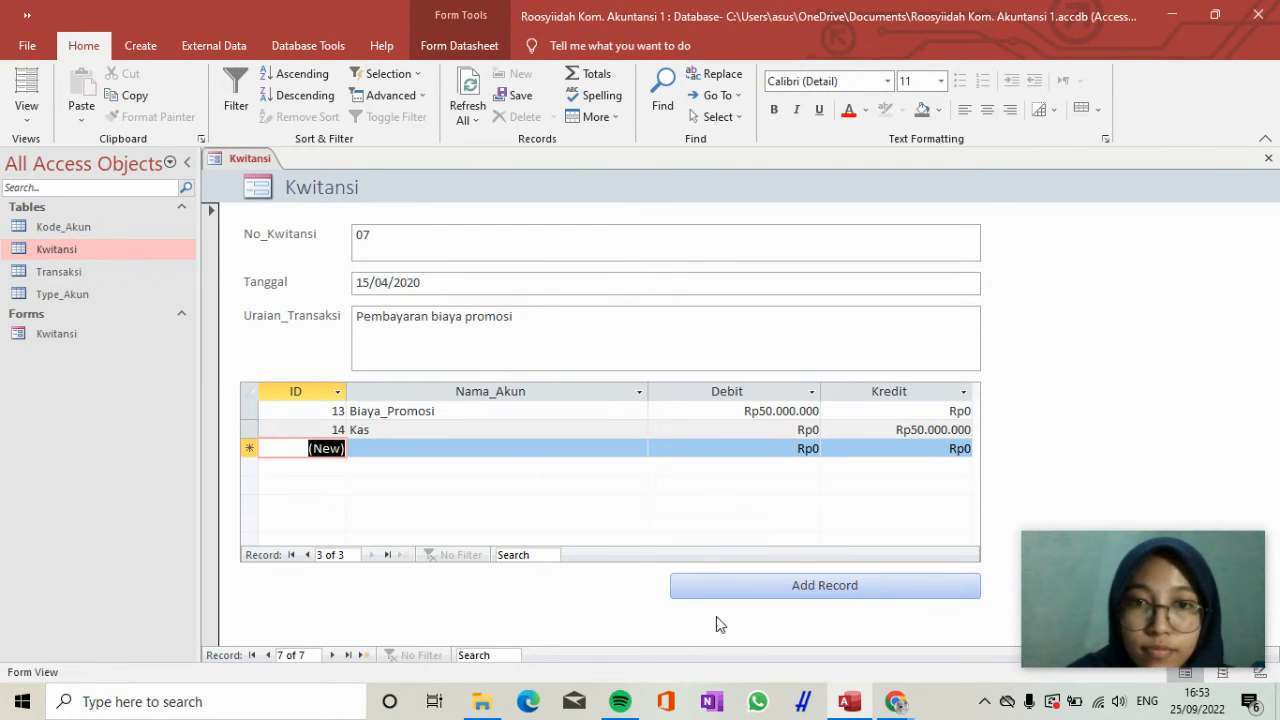
Add another Kwitansi record with No_Kwitansi 08 and Tanggal 20/05/2020.
{"action": "left_click", "coordinate": [750, 597]}
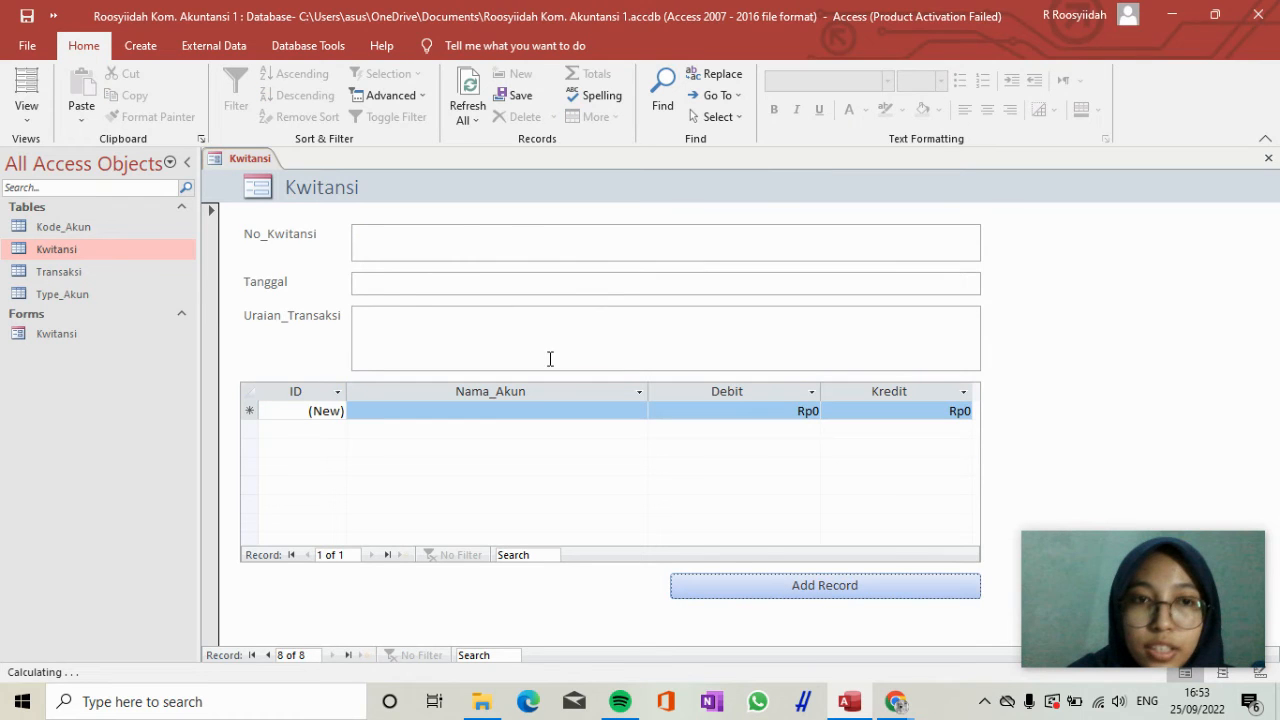
{"action": "type", "text": "08"}
{"action": "key", "text": "Tab"}
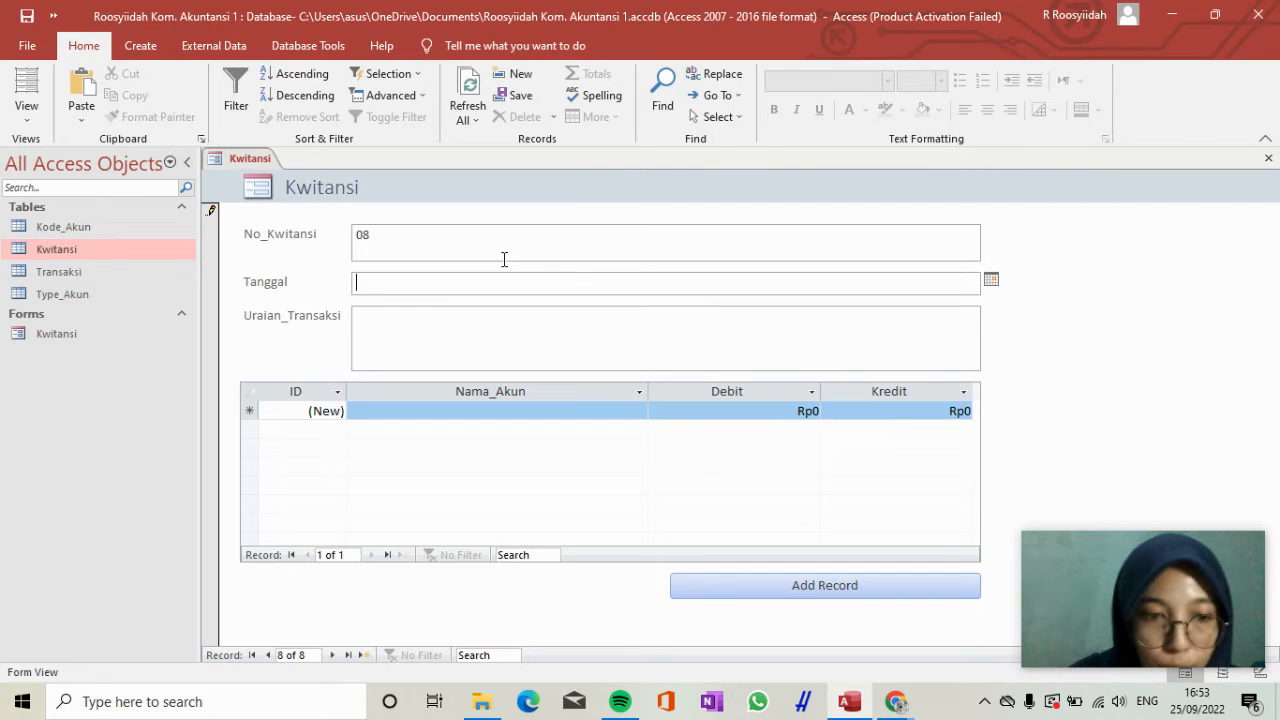
{"action": "type", "text": "20/"}
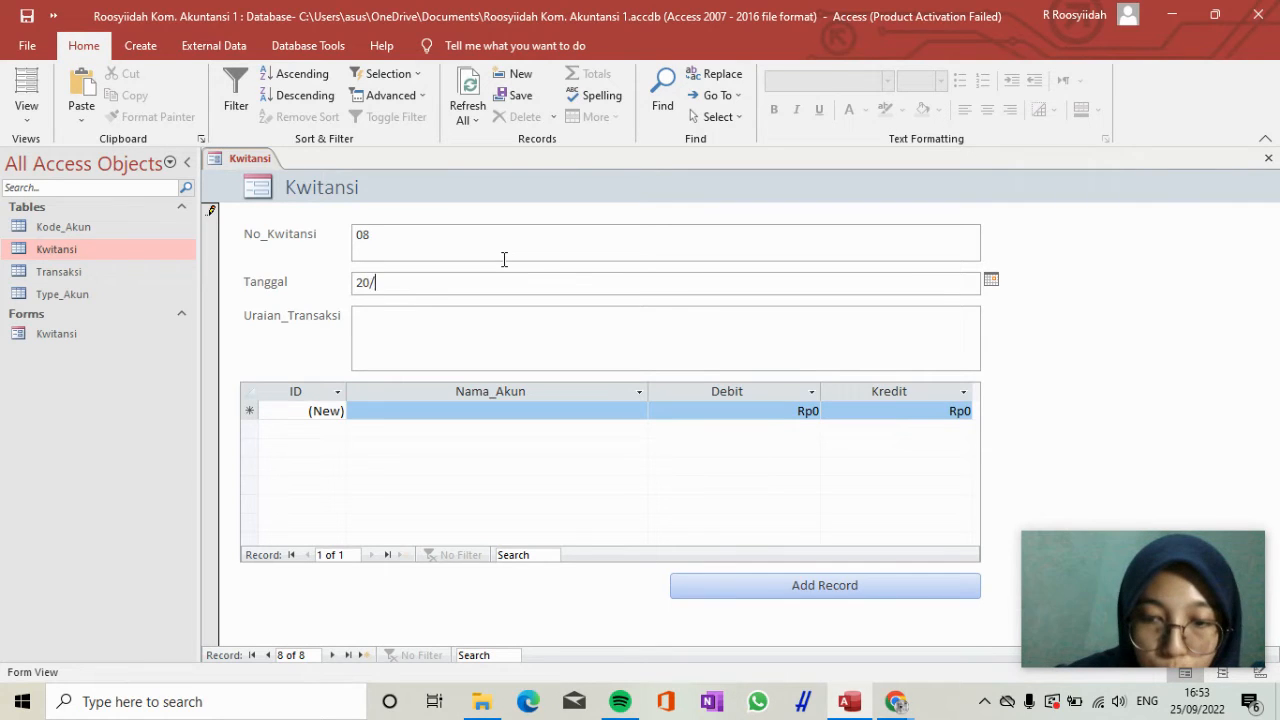
{"action": "type", "text": "05/2020"}
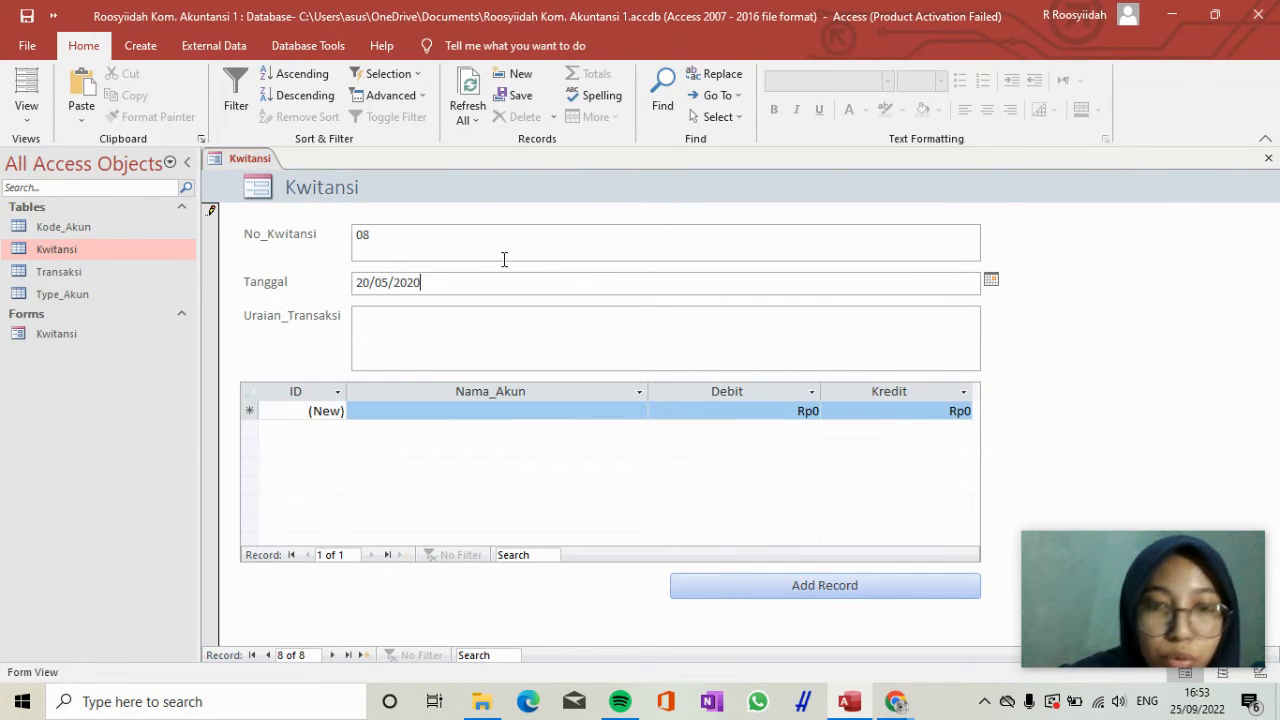
{"action": "key", "text": "Tab"}
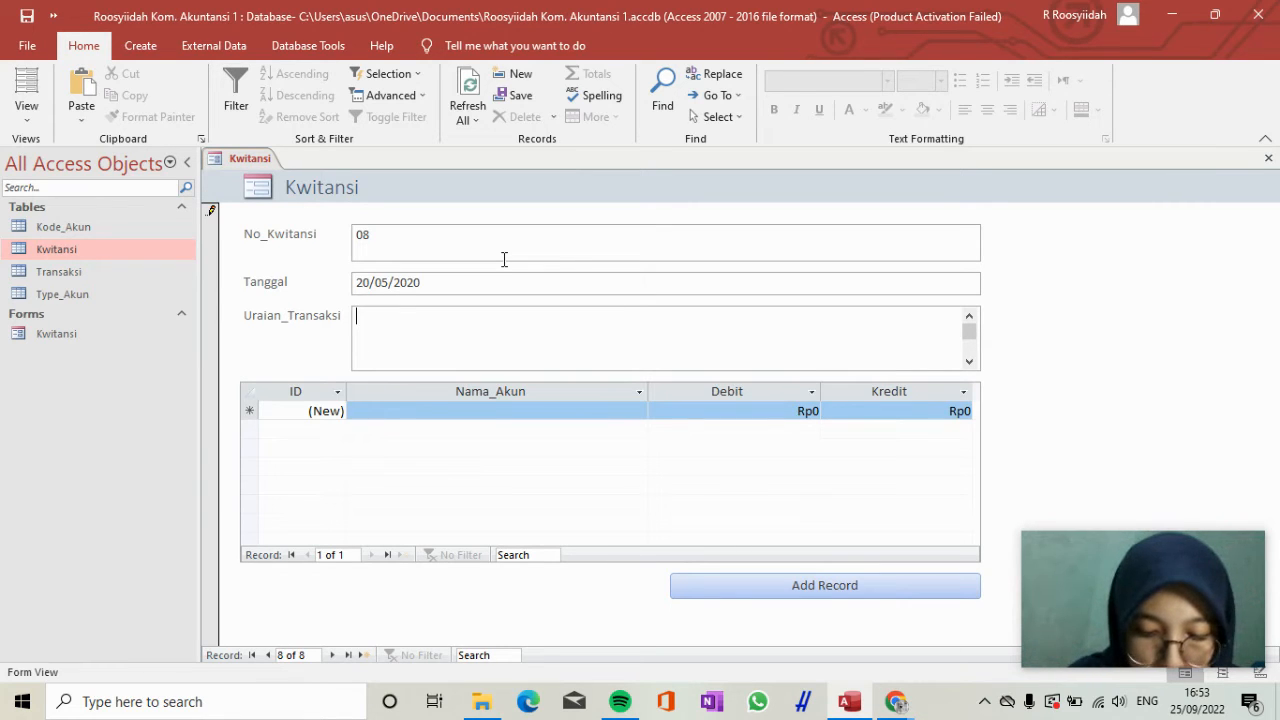
Enter "Penerimaan pendapatan sebanyak 60% dar PT. RSTU" as the Uraian_Transaksi of receipt 08.
{"action": "type", "text": "Peneri"}
{"action": "key", "text": "Return"}
{"action": "type", "text": "a"}
{"action": "key", "text": "BackSpace"}
{"action": "key", "text": "BackSpace"}
{"action": "type", "text": "ma"}
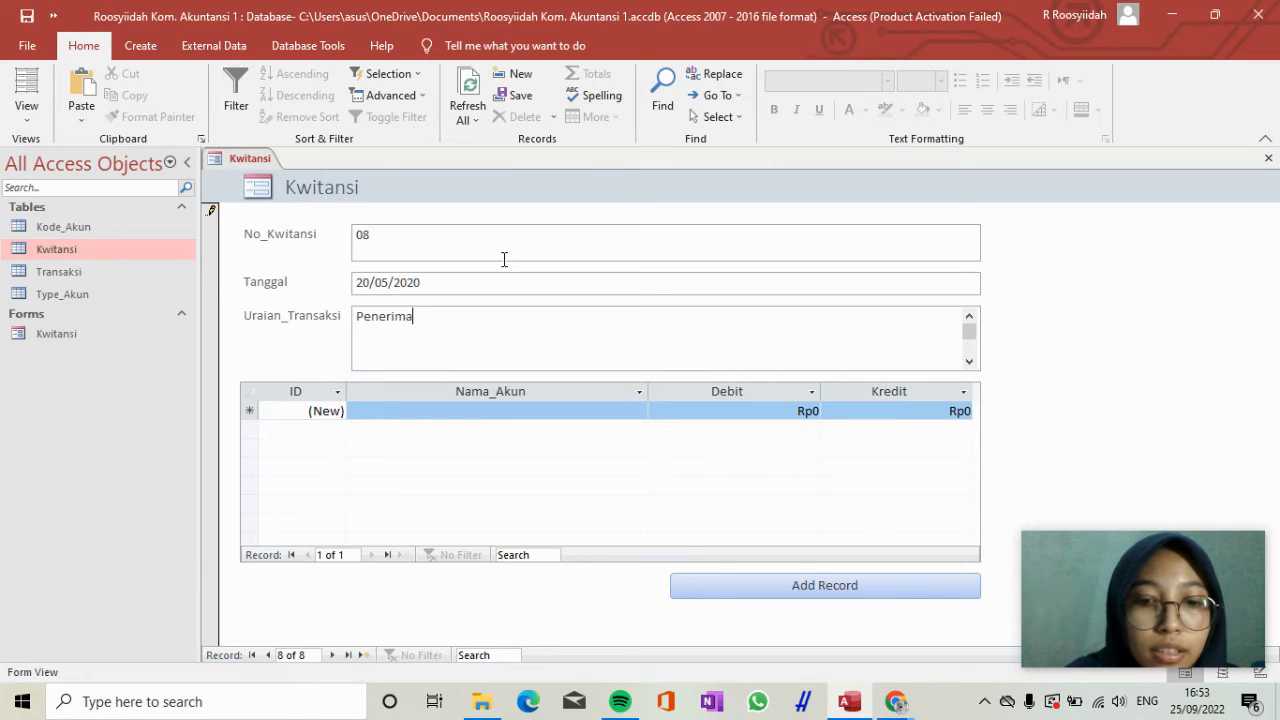
{"action": "type", "text": "an penda"}
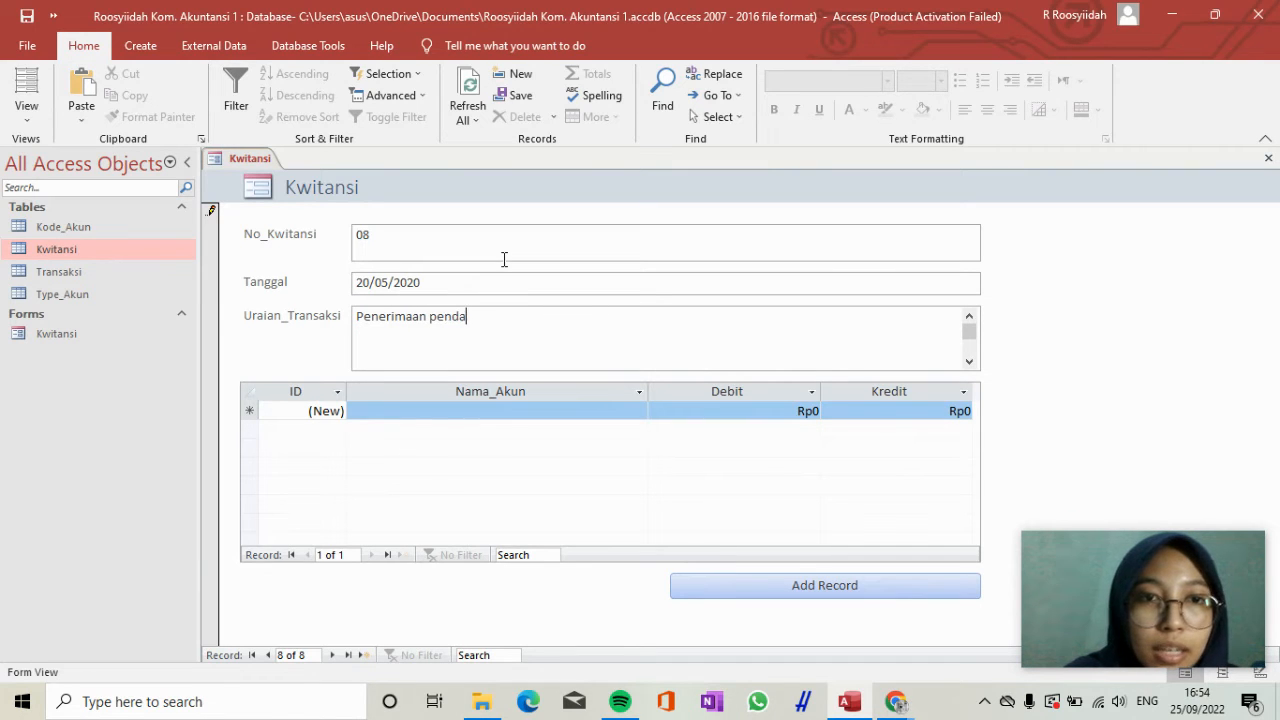
{"action": "type", "text": "patan sebanya"}
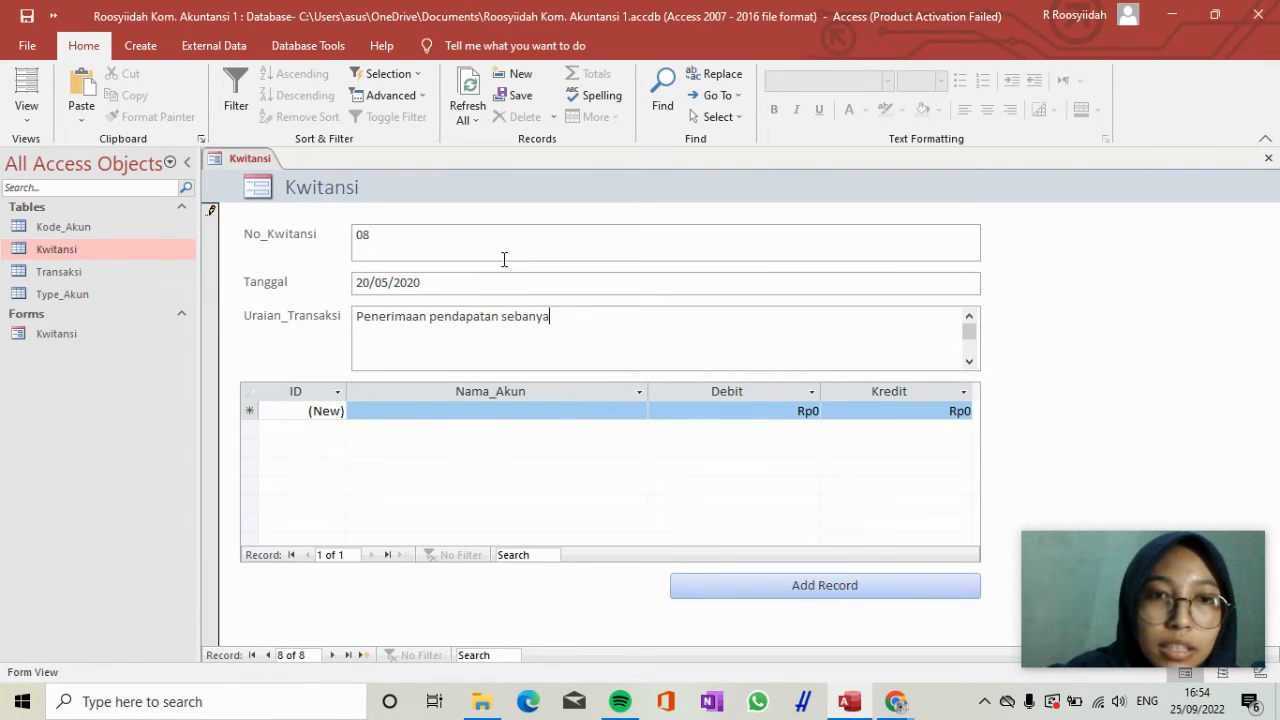
{"action": "type", "text": "k 60%"}
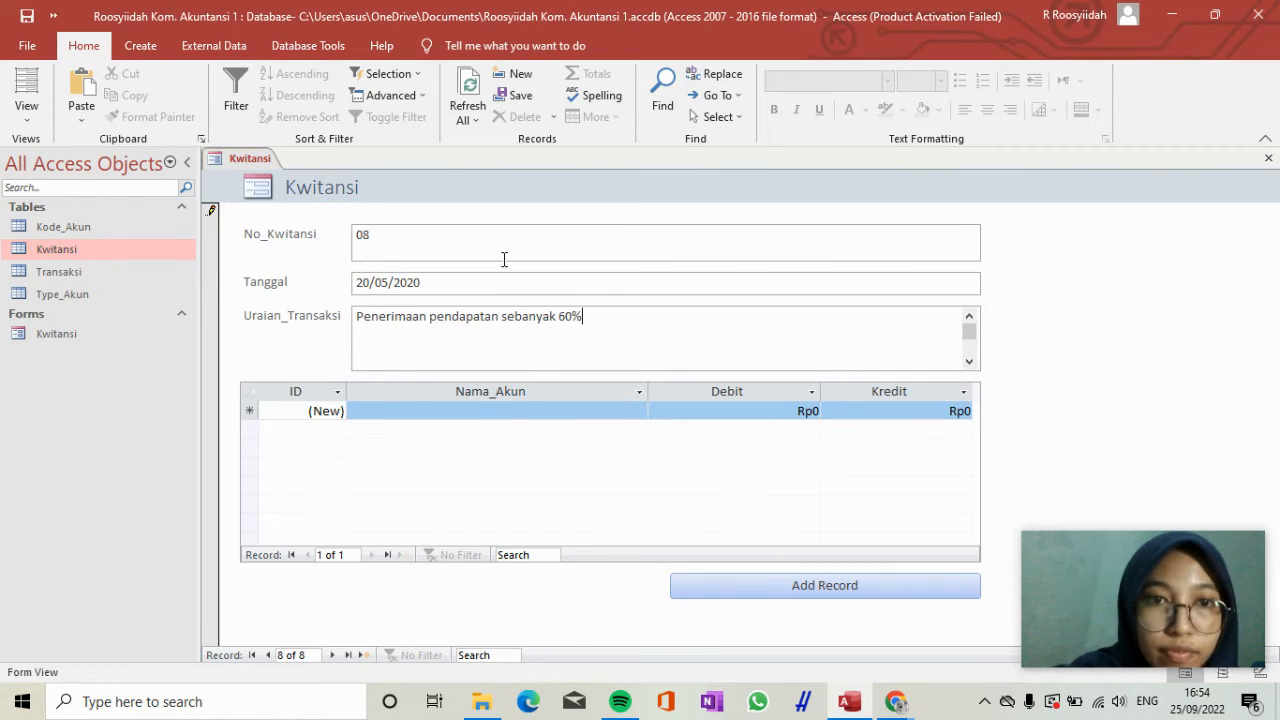
{"action": "type", "text": " dar PT "}
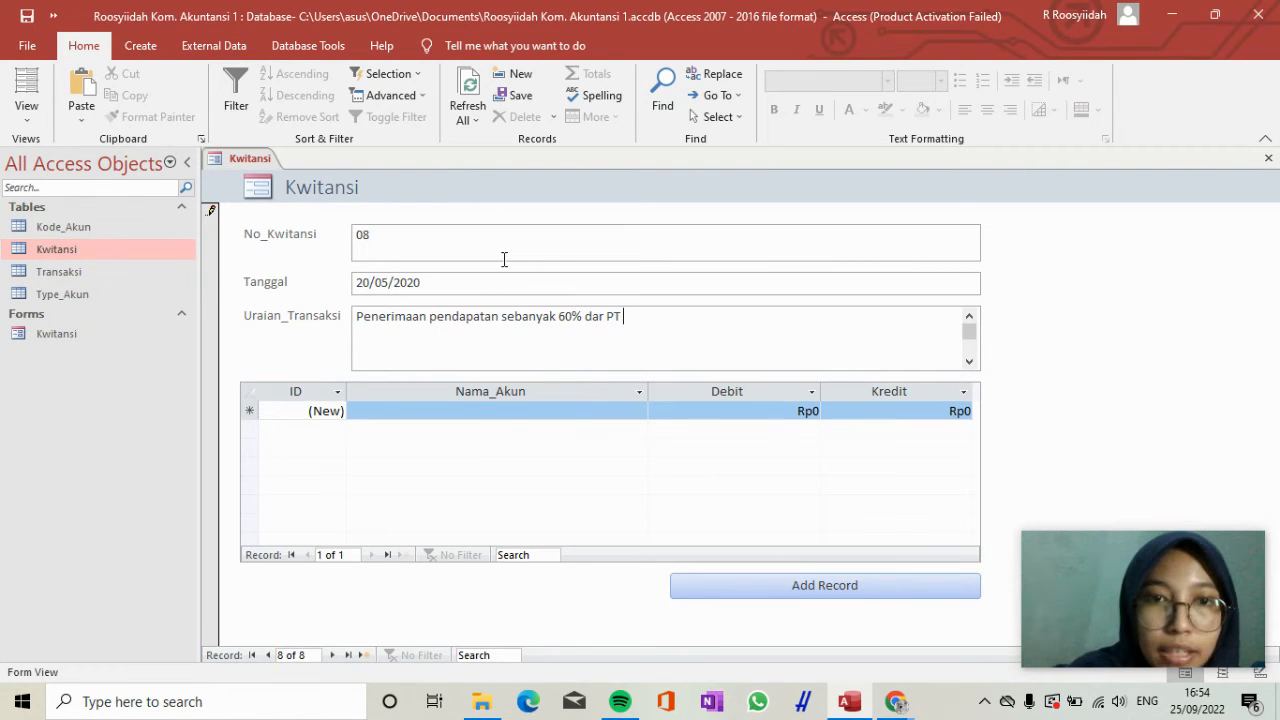
{"action": "type", "text": ". SR"}
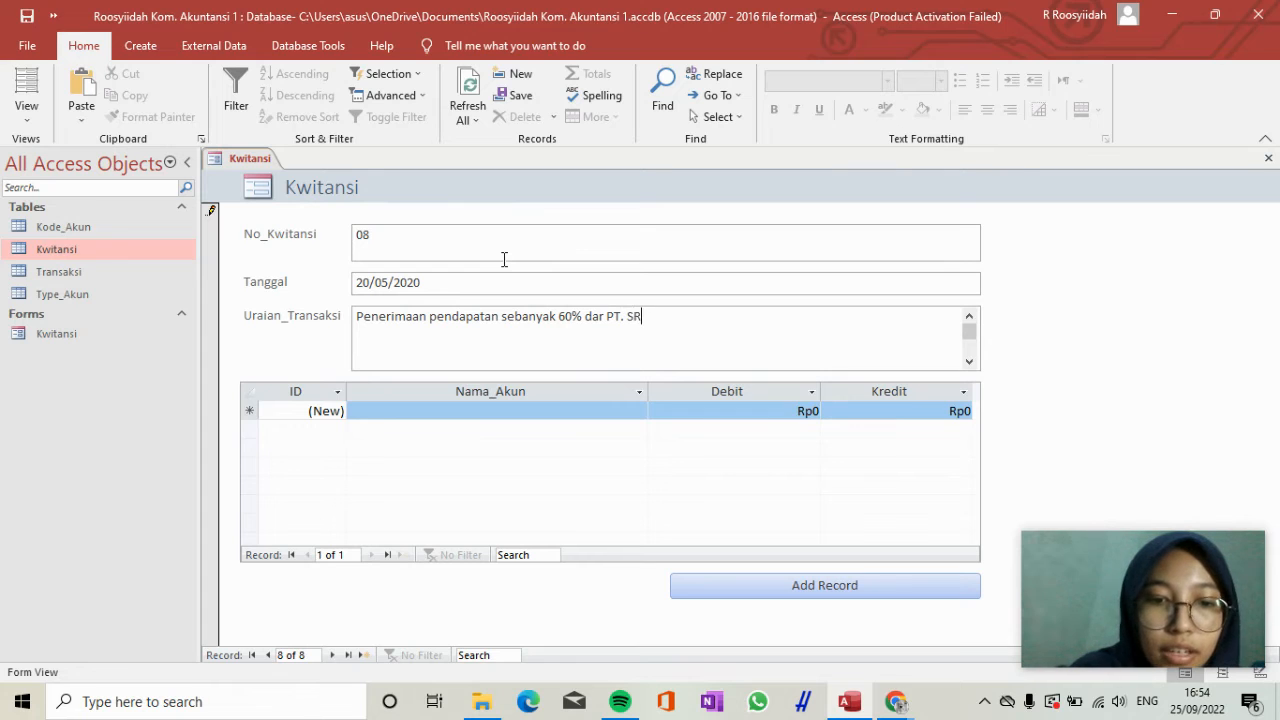
{"action": "key", "text": "BackSpace"}
{"action": "key", "text": "BackSpace"}
{"action": "type", "text": "RSTU"}
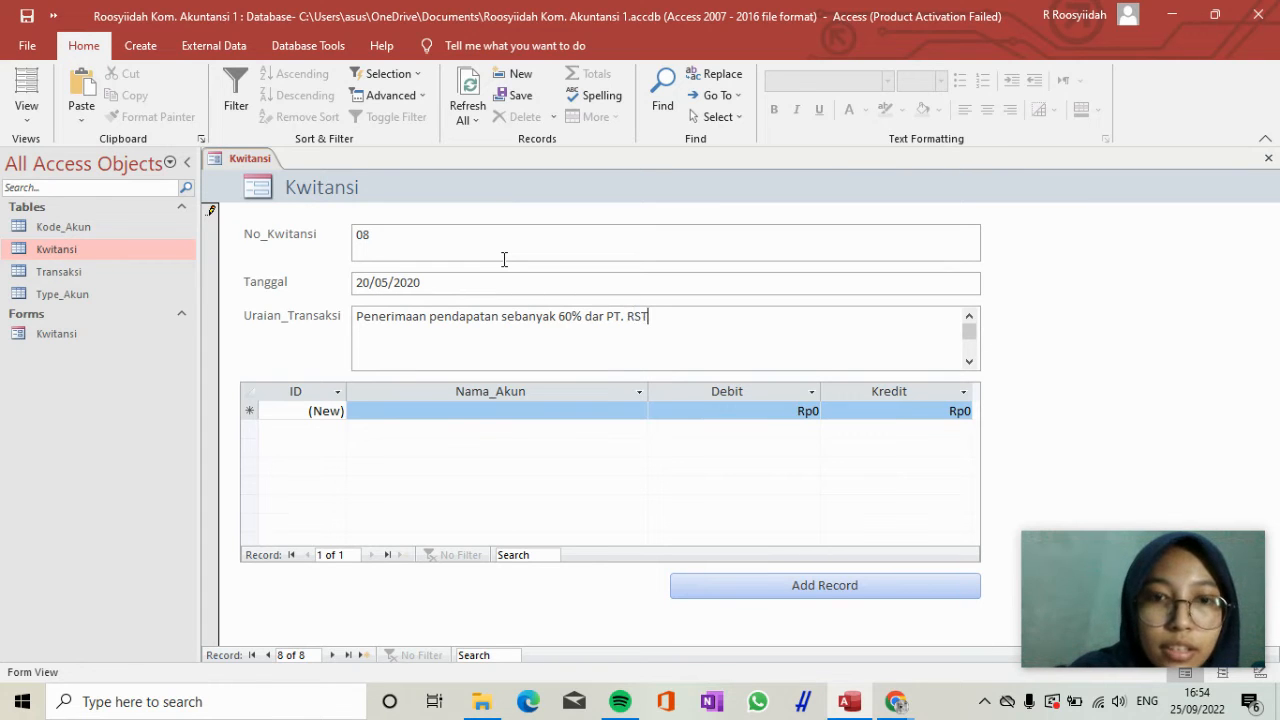
Start the first transaction line of receipt 08 with the account Kas.
{"action": "left_click", "coordinate": [478, 410]}
{"action": "type", "text": "K"}
{"action": "key", "text": "BackSpace"}
{"action": "key", "text": "BackSpace"}
{"action": "type", "text": "a"}
{"action": "key", "text": "BackSpace"}
{"action": "key", "text": "BackSpace"}
{"action": "type", "text": "kas"}
{"action": "key", "text": "Tab"}
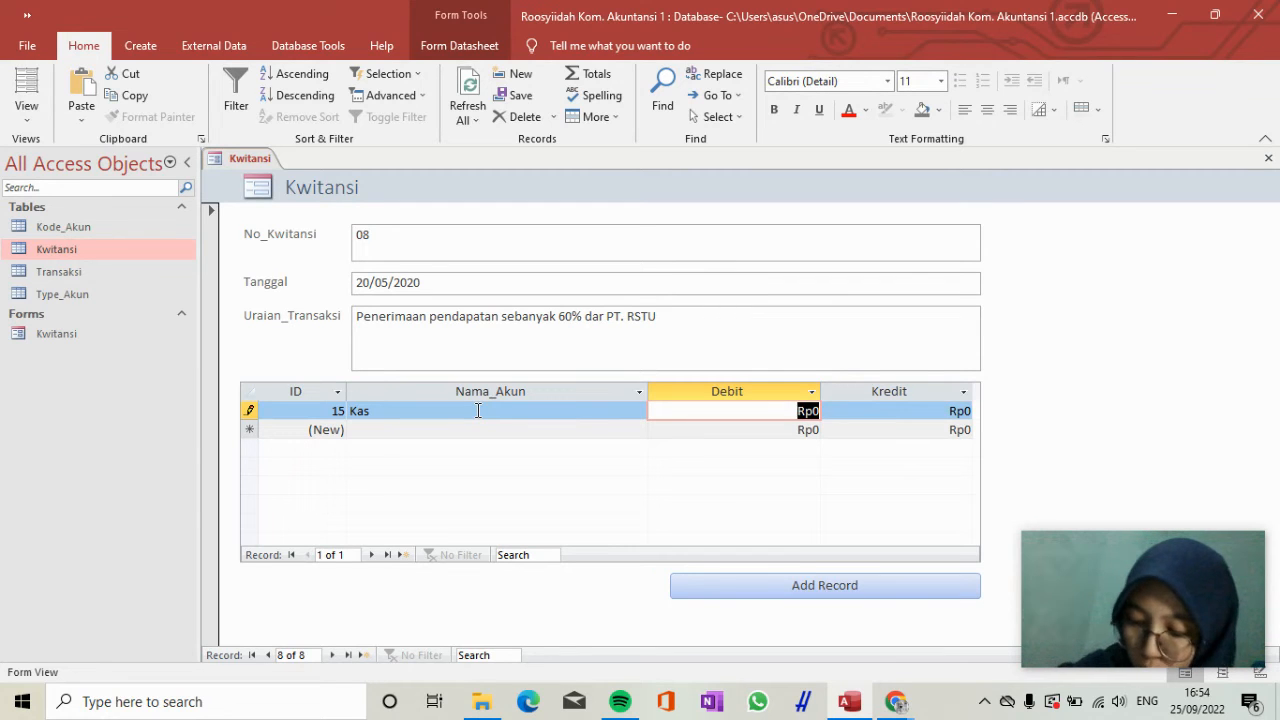
Set the Debit of the Kas line in receipt 08 to 270.000.000.
{"action": "type", "text": "27"}
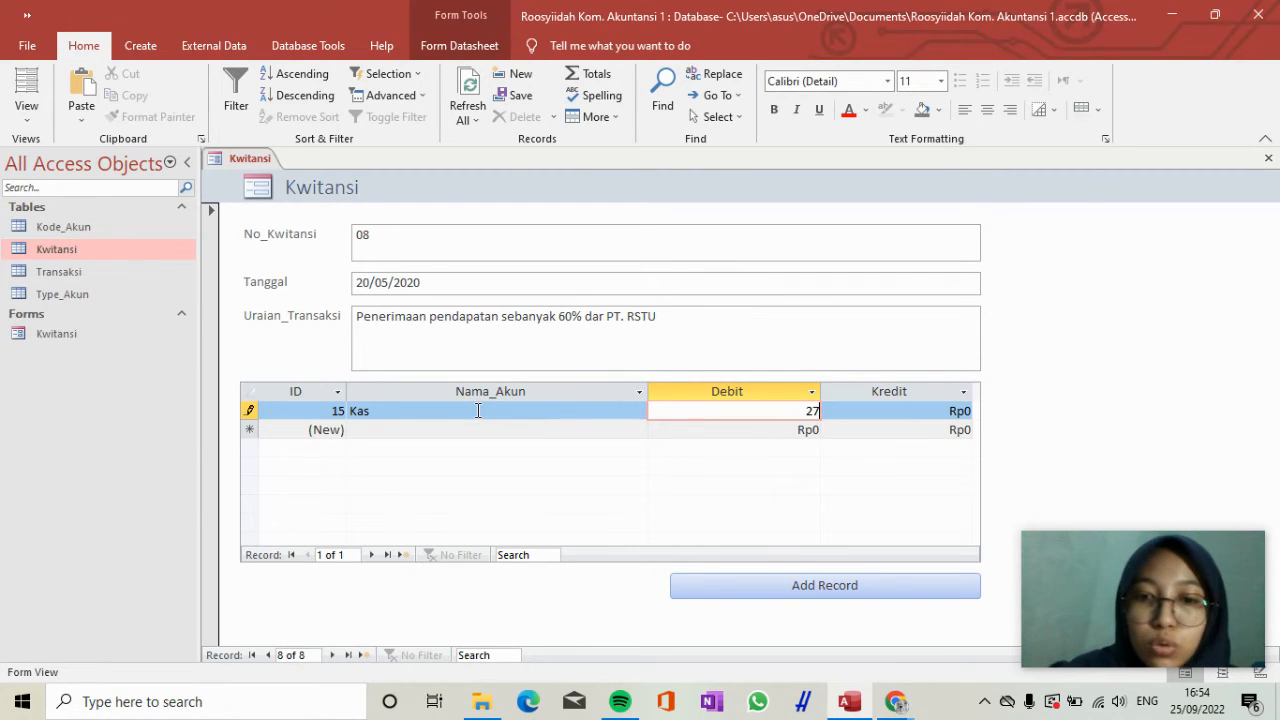
{"action": "type", "text": ".000.000"}
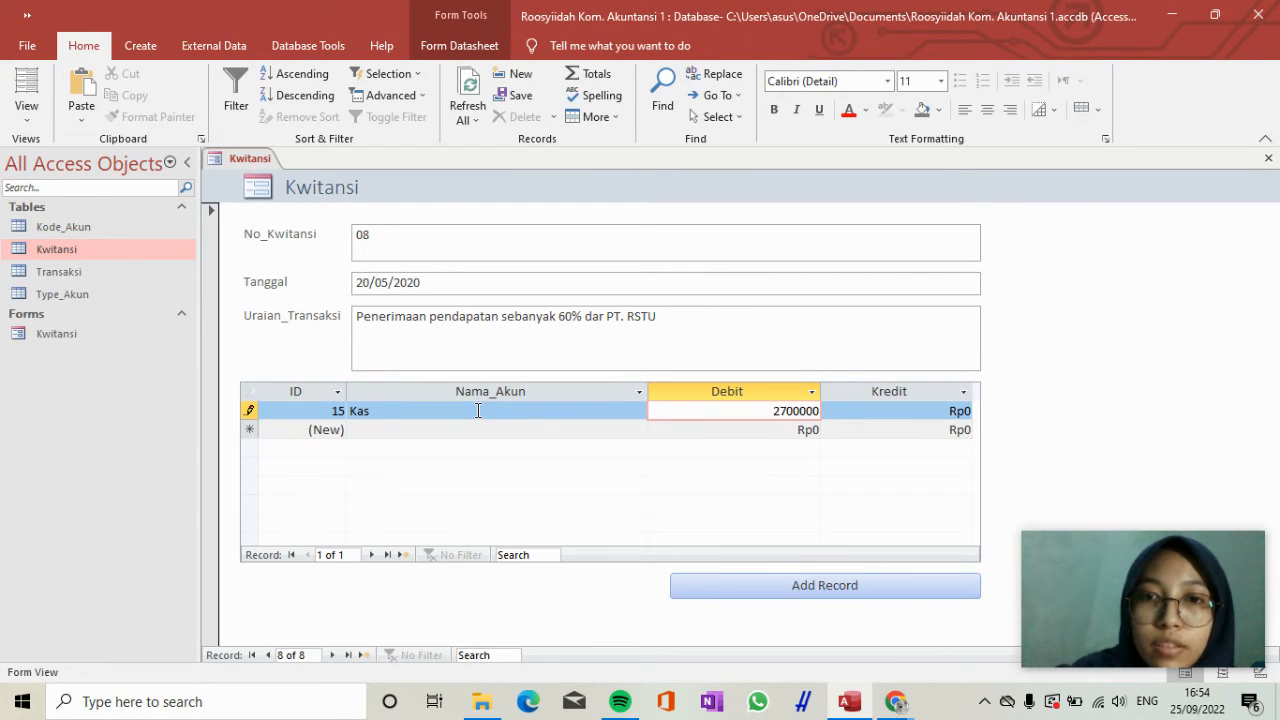
{"action": "key", "text": "Tab"}
{"action": "key", "text": "Down"}
{"action": "key", "text": "Up"}
{"action": "key", "text": "Left"}
{"action": "key", "text": "BackSpace"}
{"action": "type", "text": "27"}
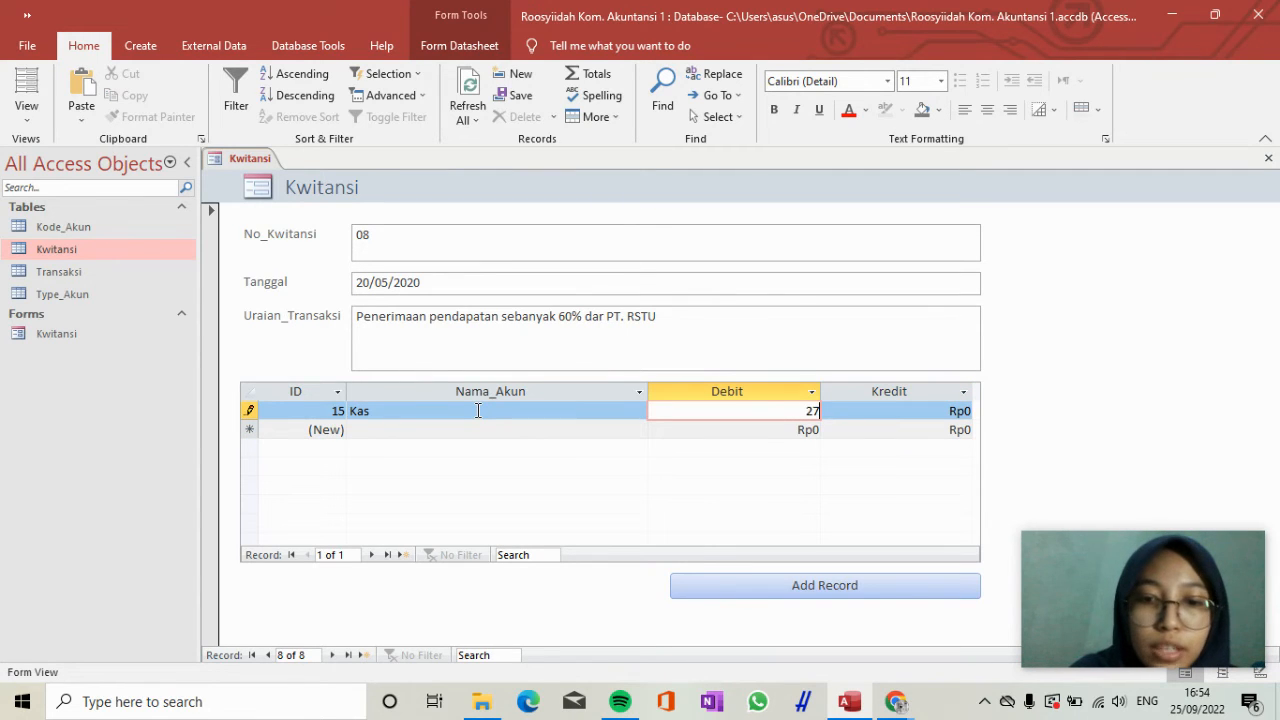
{"action": "type", "text": "0.000.000"}
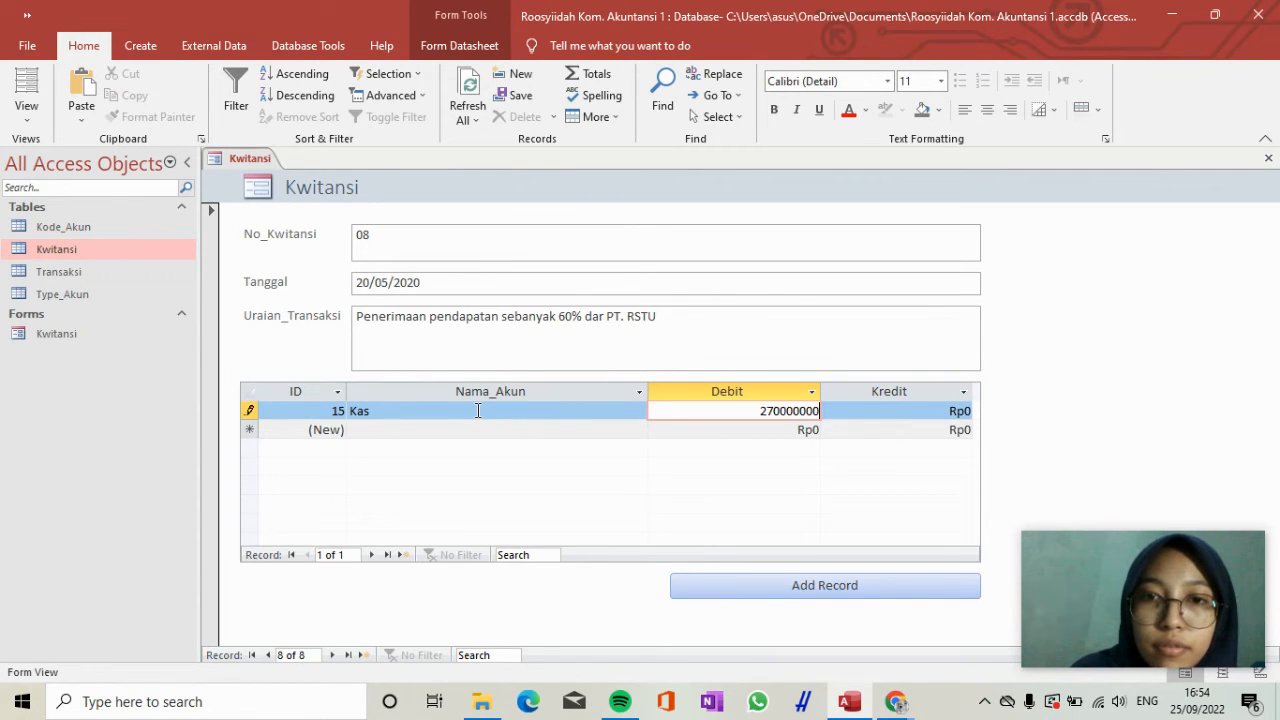
{"action": "key", "text": "Tab"}
Add a second transaction line for receipt 08 with the account Piutang and a Debit of 180.000.000.
{"action": "key", "text": "Down"}
{"action": "key", "text": "Left"}
{"action": "key", "text": "Left"}
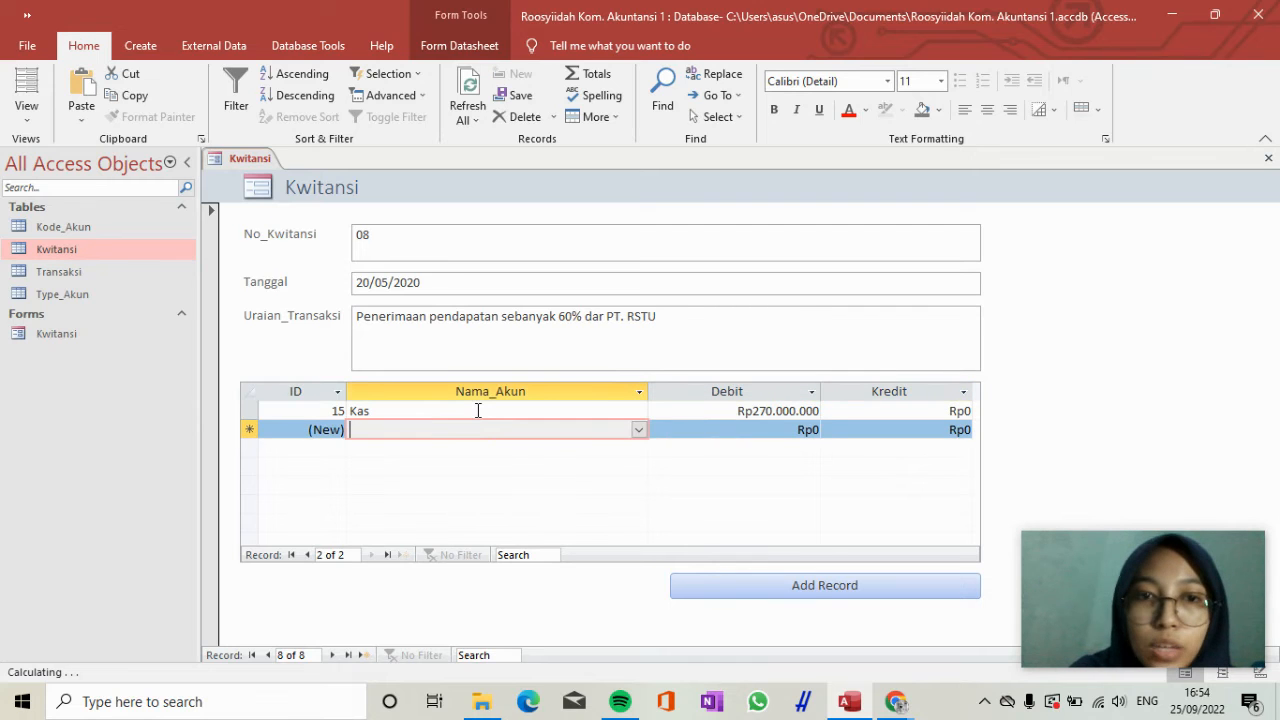
{"action": "type", "text": "p"}
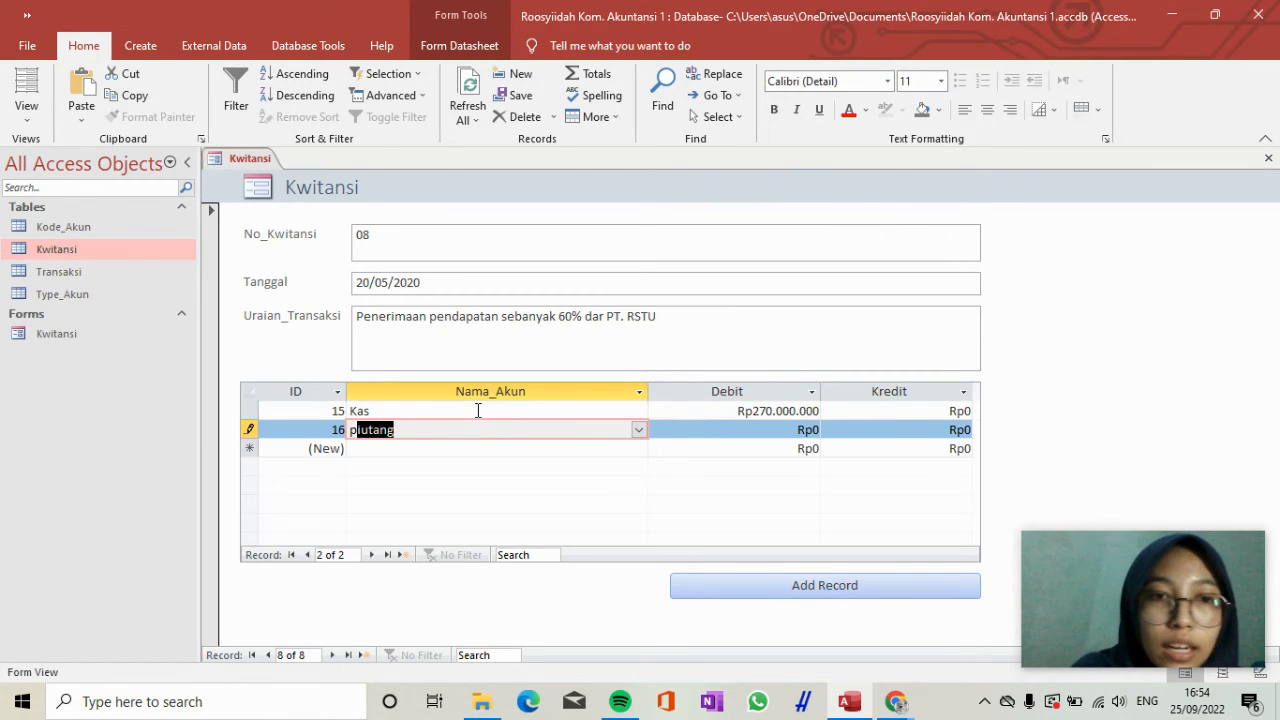
{"action": "type", "text": "iutang"}
{"action": "key", "text": "Tab"}
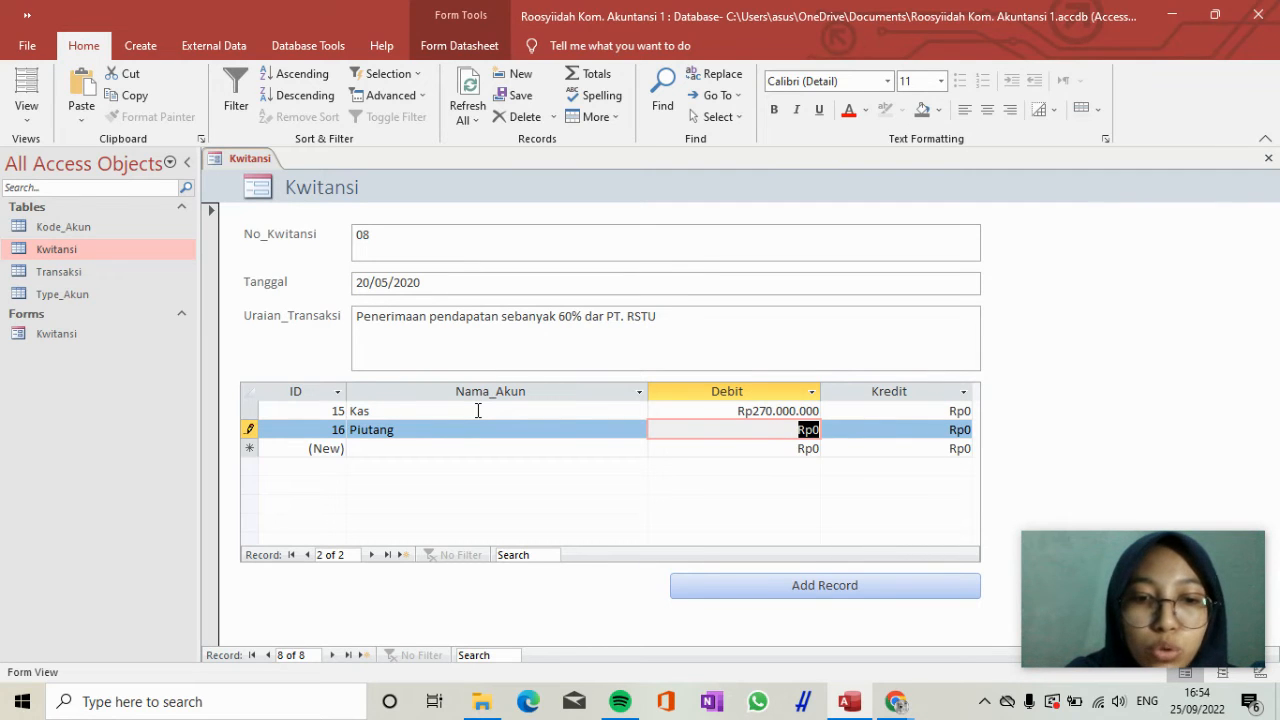
{"action": "type", "text": "28"}
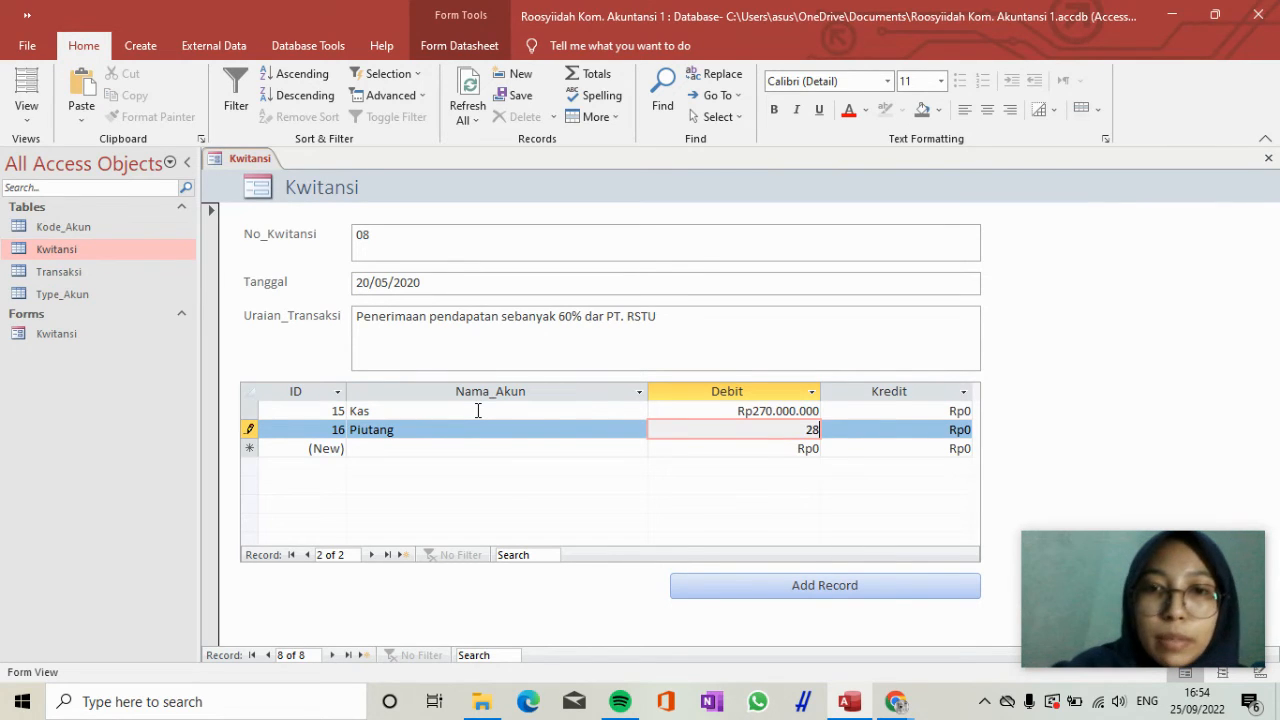
{"action": "key", "text": "BackSpace"}
{"action": "key", "text": "BackSpace"}
{"action": "type", "text": "8"}
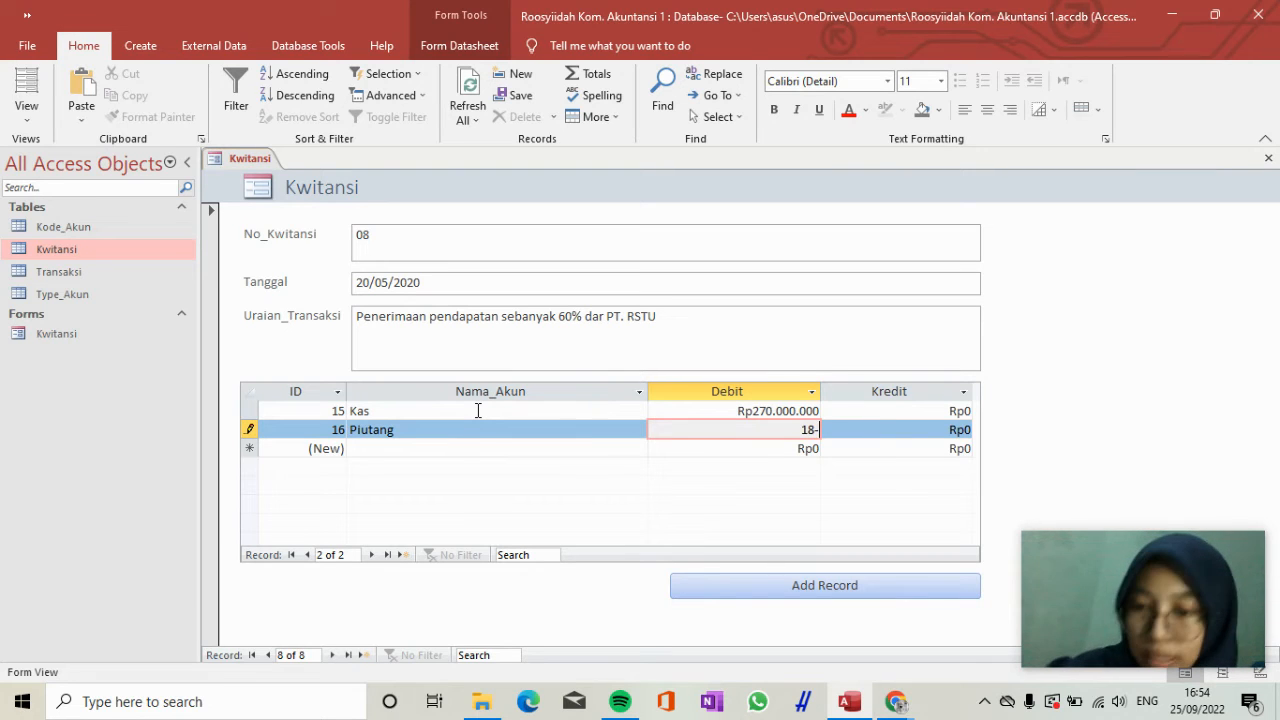
{"action": "type", "text": "0000000"}
{"action": "key", "text": "Tab"}
Add a third transaction line for receipt 08 with the account Pendapatan and a Kredit of 450.000.000.
{"action": "key", "text": "Down"}
{"action": "key", "text": "Left"}
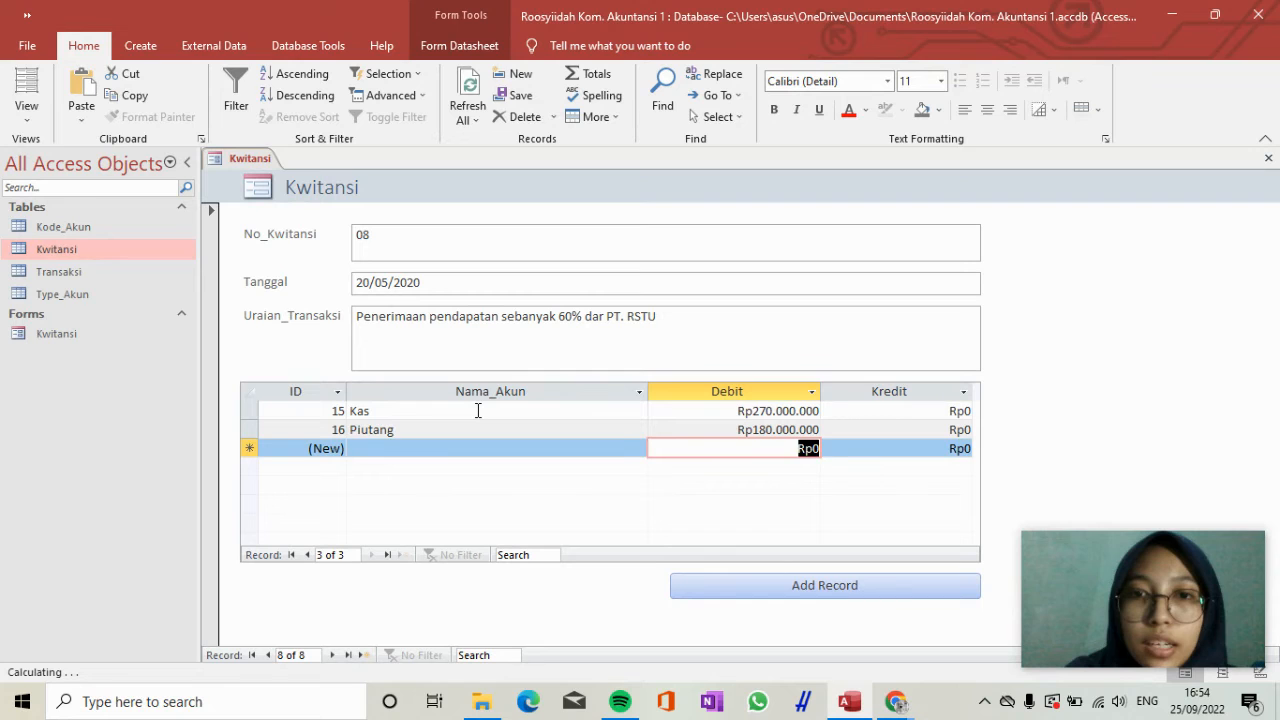
{"action": "key", "text": "Left"}
{"action": "type", "text": "pen"}
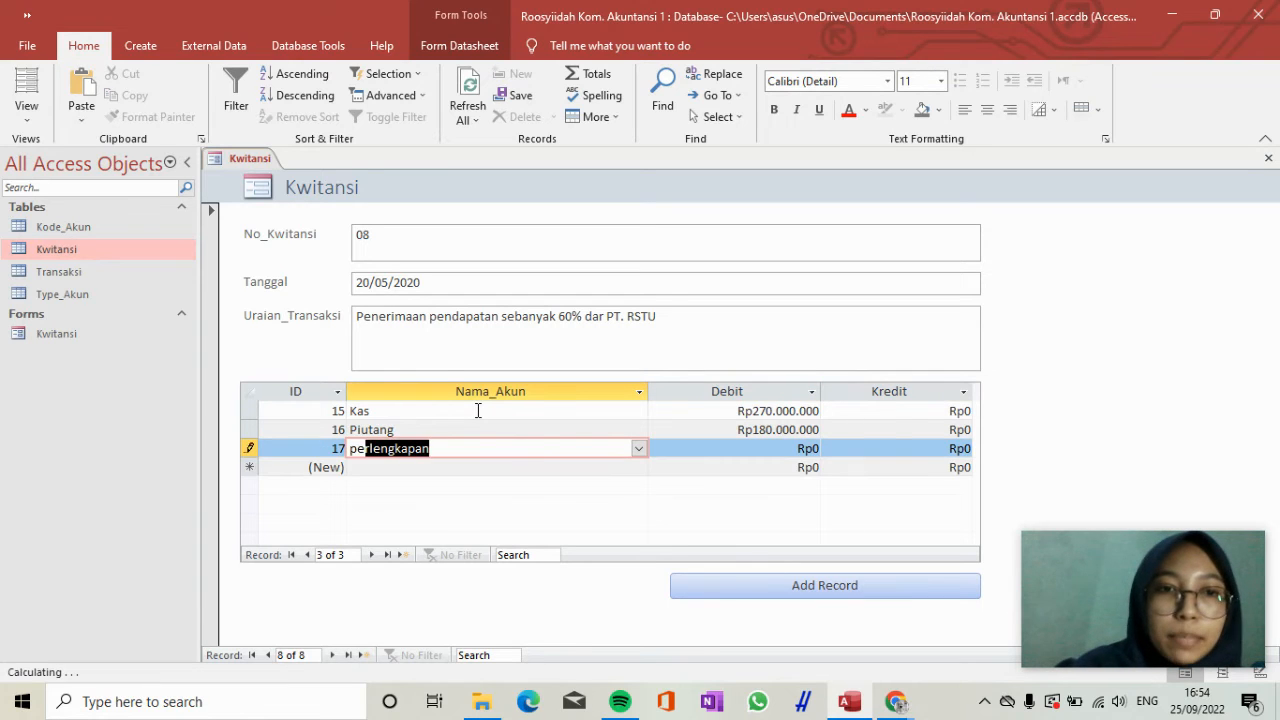
{"action": "left_click", "coordinate": [638, 449]}
{"action": "left_click", "coordinate": [604, 250]}
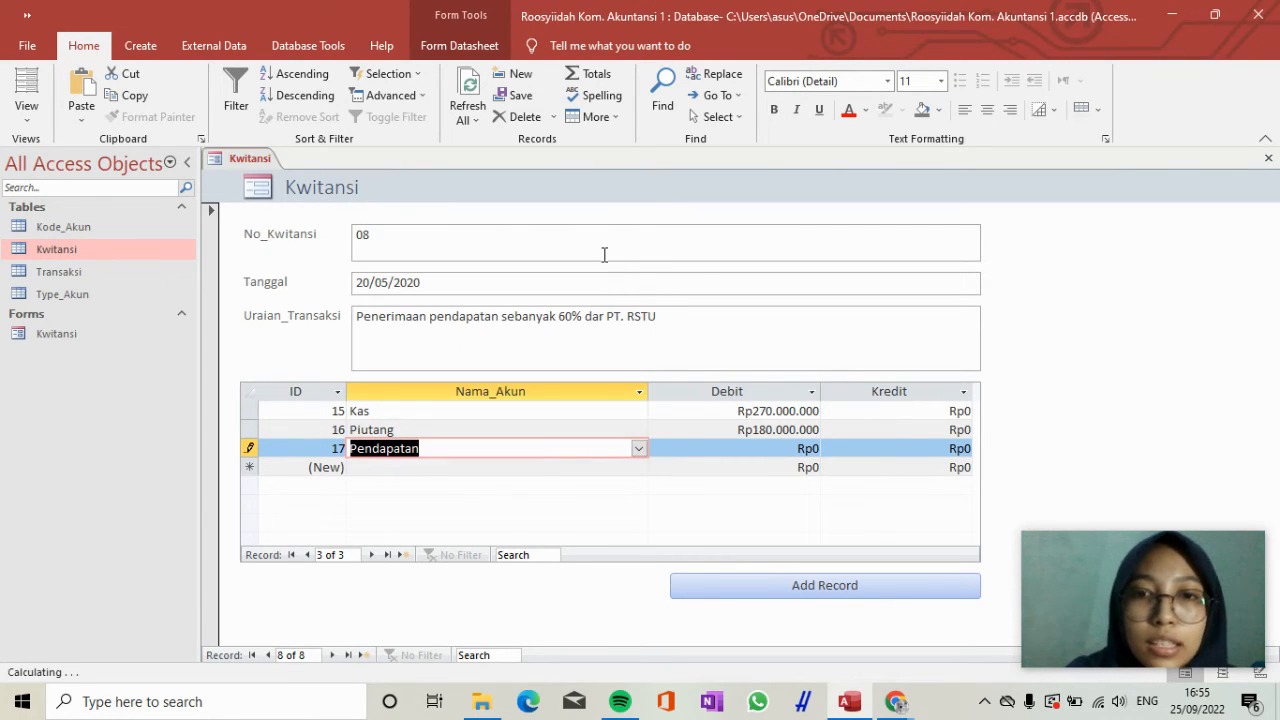
{"action": "key", "text": "Tab"}
{"action": "key", "text": "Tab"}
{"action": "type", "text": "45"}
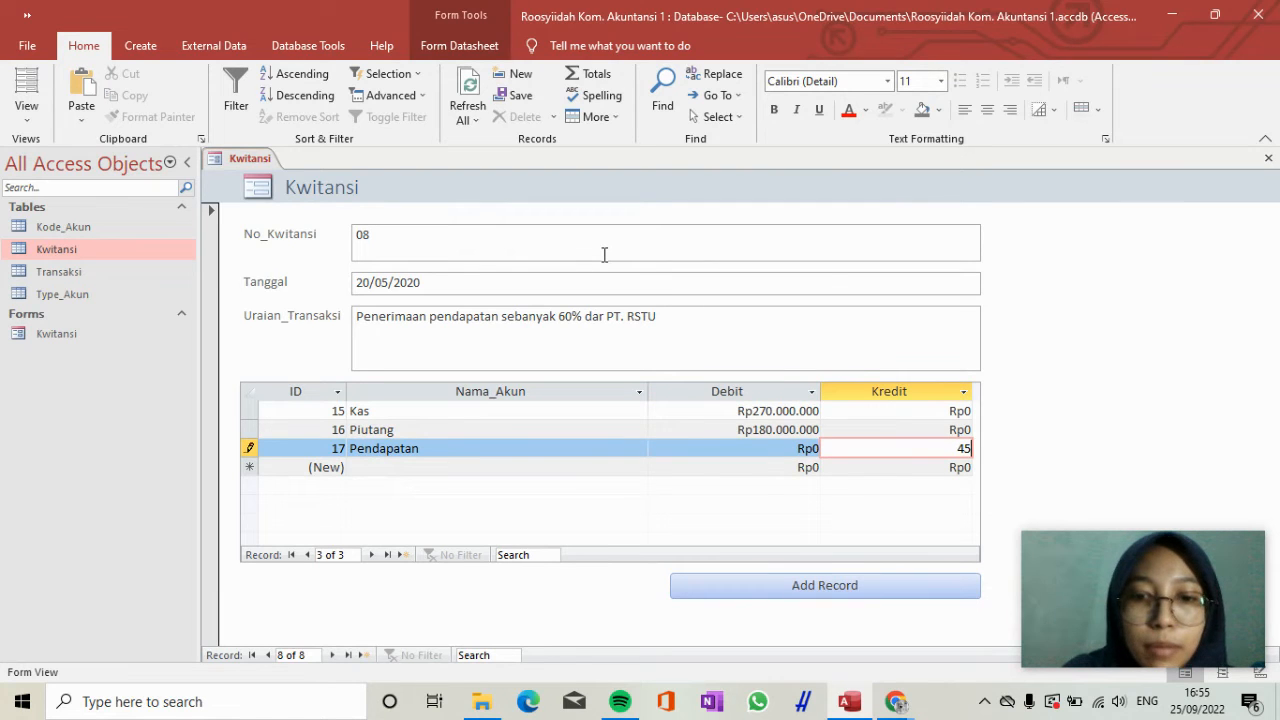
{"action": "type", "text": "0.000.00"}
{"action": "type", "text": "0"}
{"action": "key", "text": "Tab"}
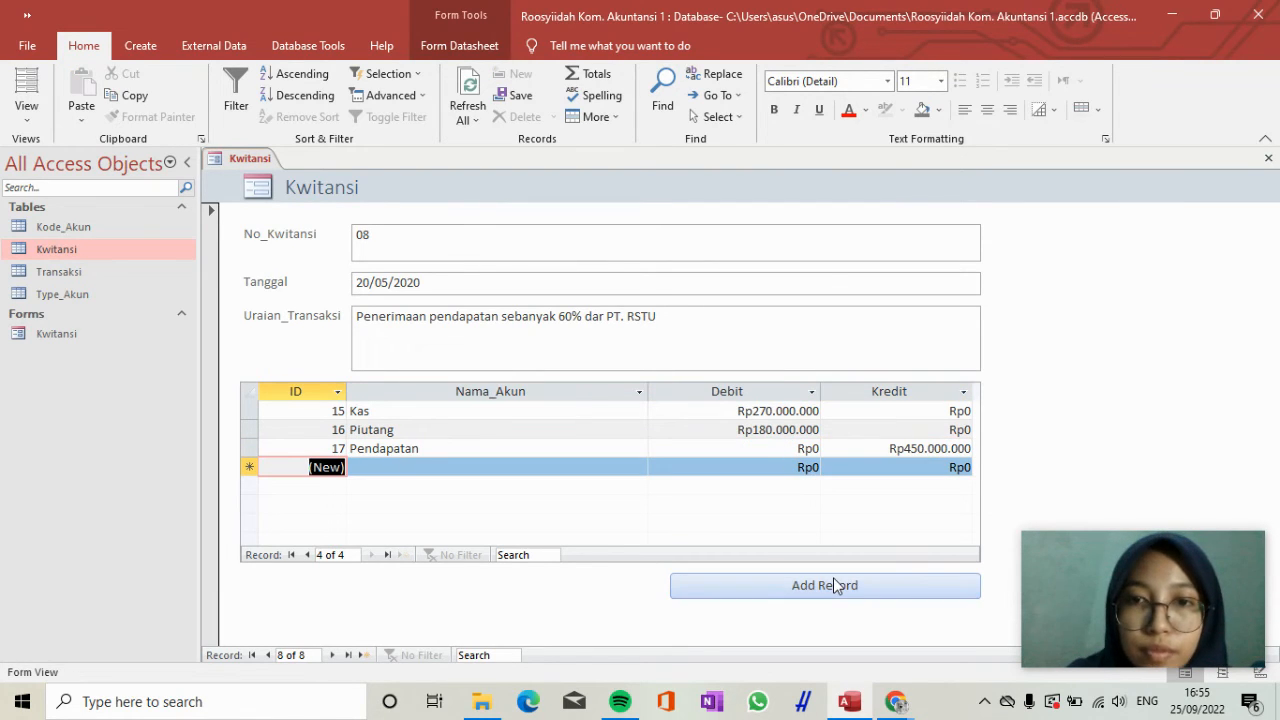
Add another Kwitansi record with No_Kwitansi 09 and Tanggal 12/06/2020.
{"action": "left_click", "coordinate": [830, 586]}
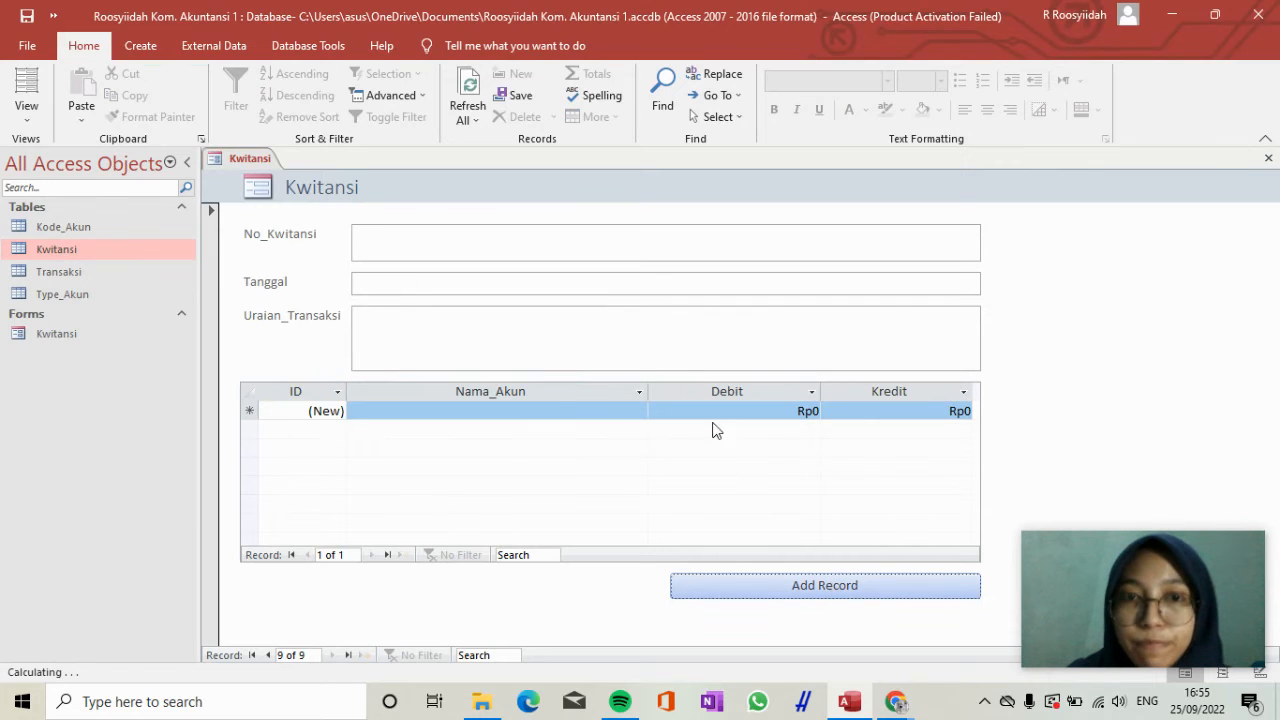
{"action": "left_click", "coordinate": [644, 234]}
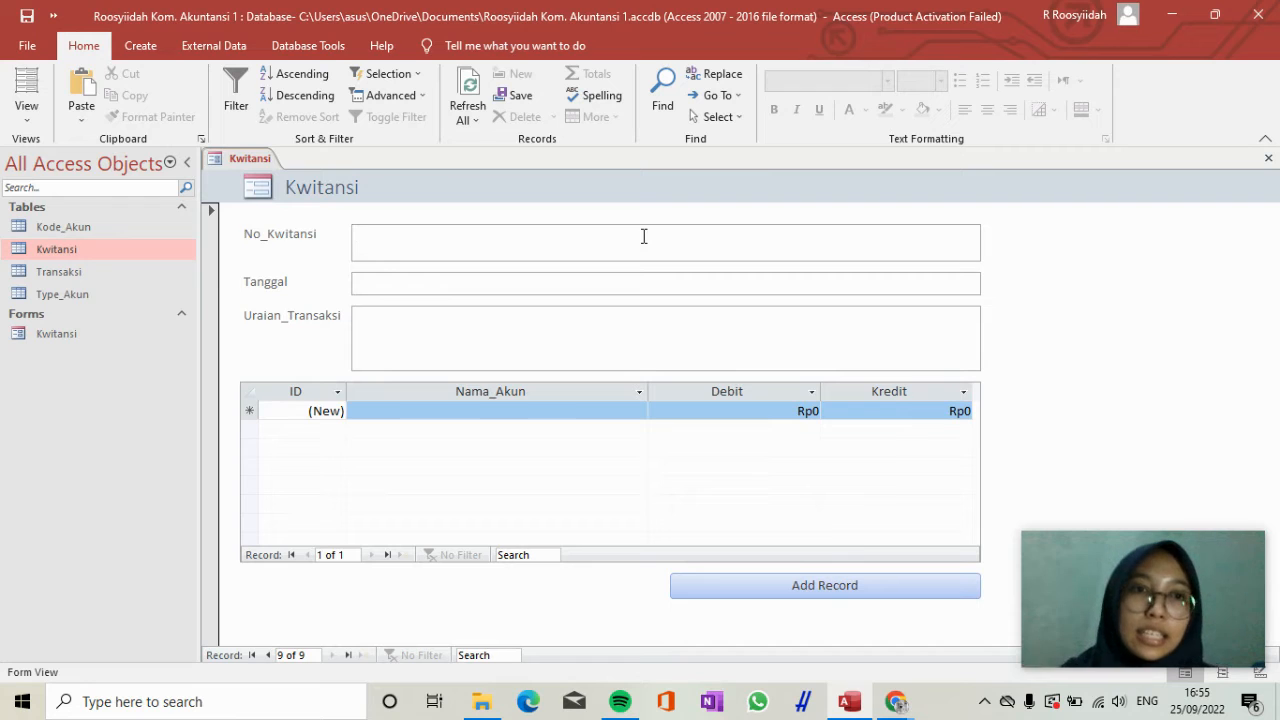
{"action": "type", "text": "09"}
{"action": "key", "text": "Tab"}
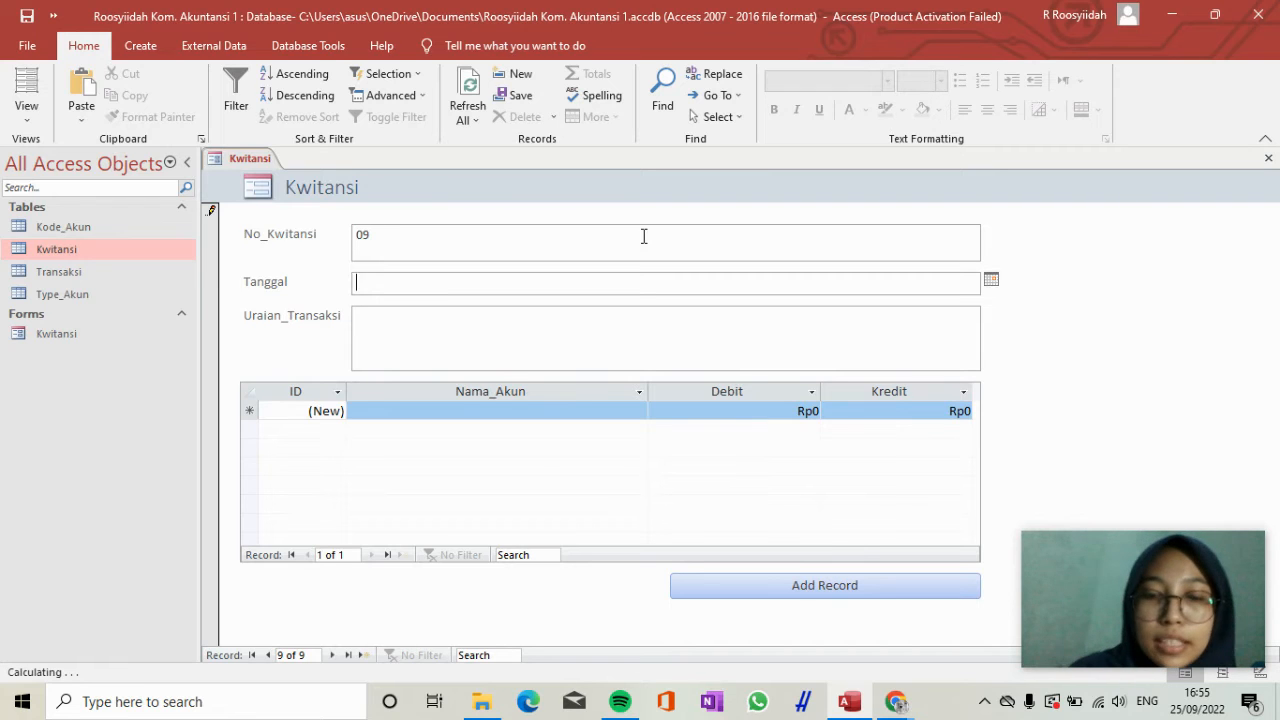
{"action": "type", "text": "12/06/2020"}
{"action": "key", "text": "Tab"}
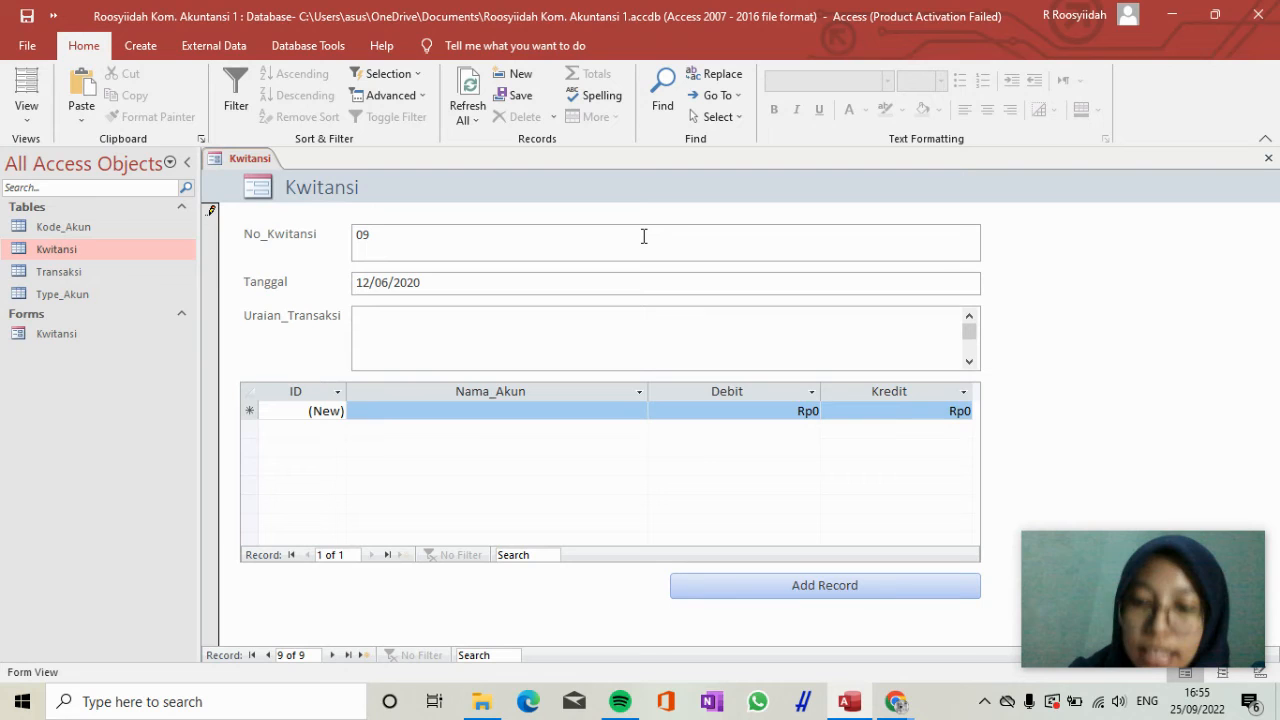
Enter "Pembelian perlengkapan kantor tambahan" as the Uraian_Transaksi of receipt 09.
{"action": "type", "text": "Pembel"}
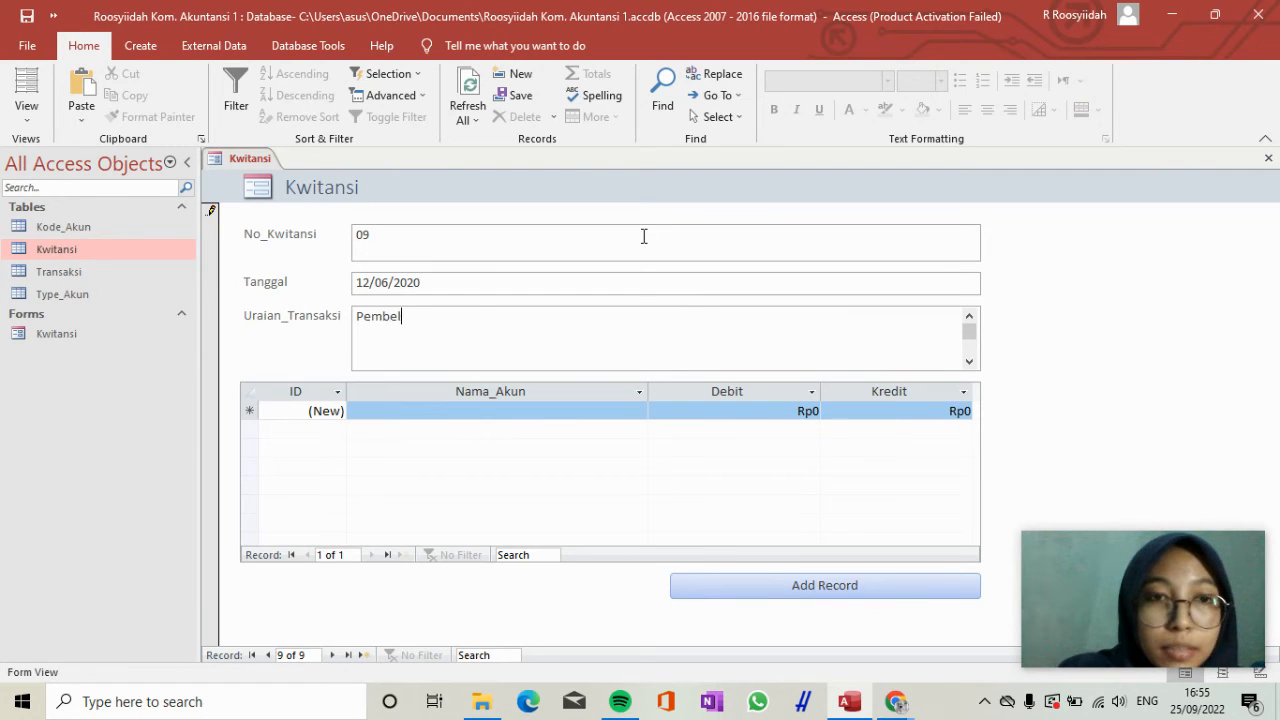
{"action": "type", "text": "ian perl"}
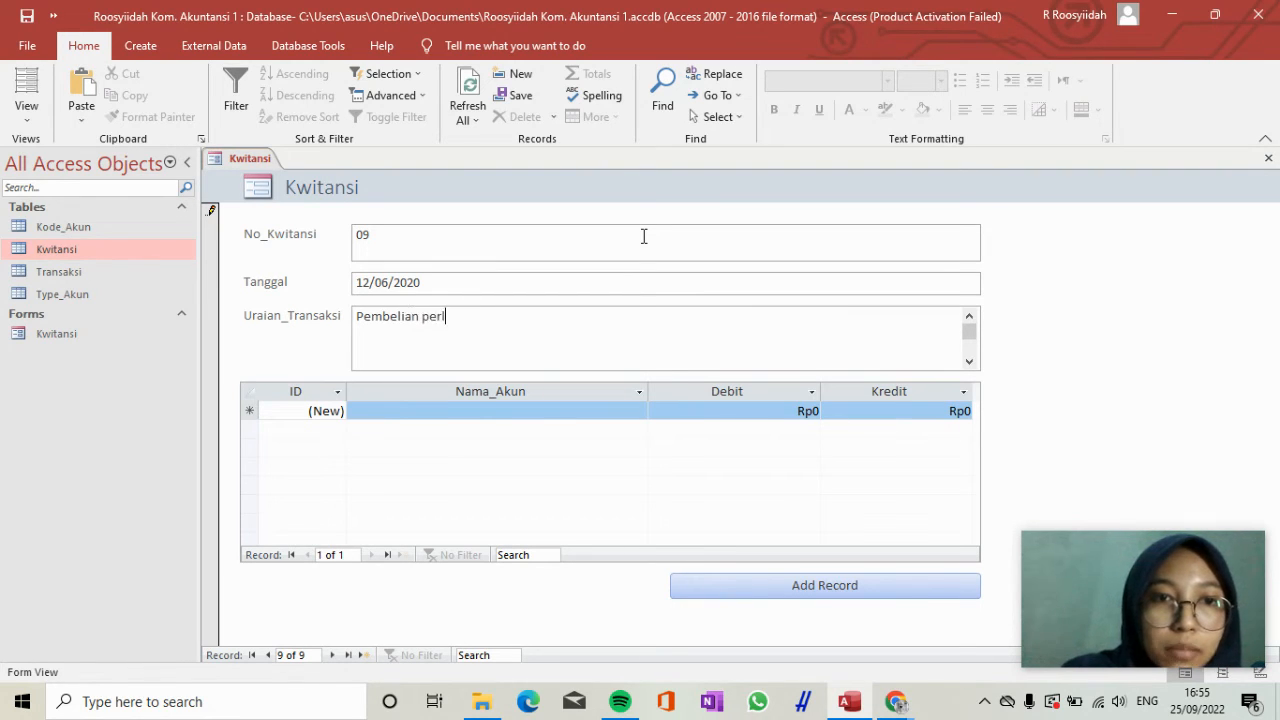
{"action": "type", "text": "engkapan kan"}
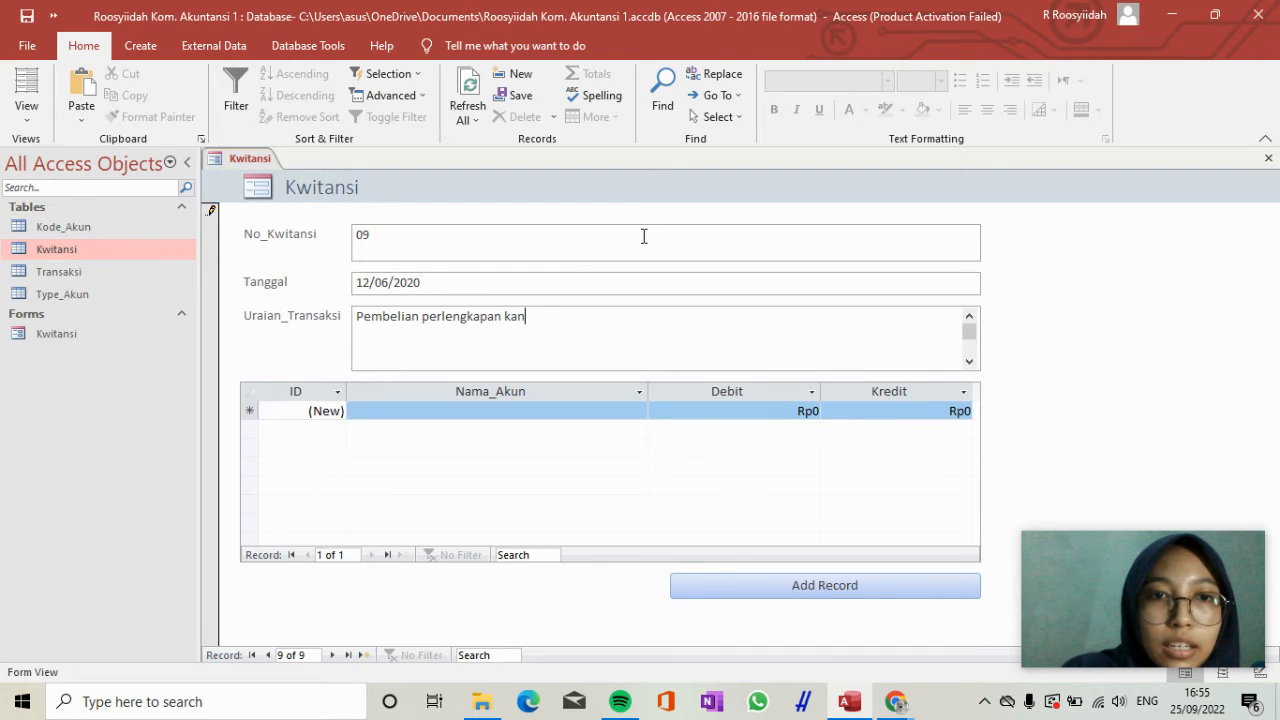
{"action": "type", "text": "tor tambahan"}
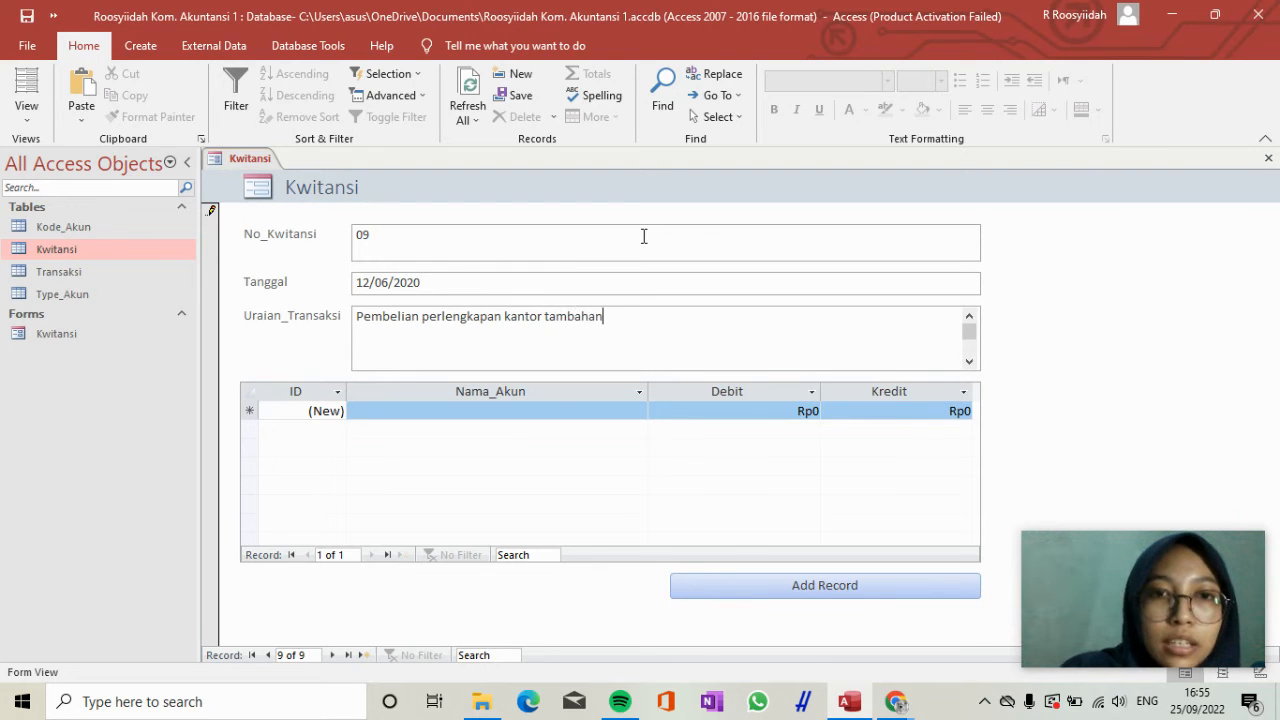
Enter the first transaction line for receipt 09 with the account Perlengkapan and a Debit of 15.000.000.
{"action": "left_click", "coordinate": [561, 409]}
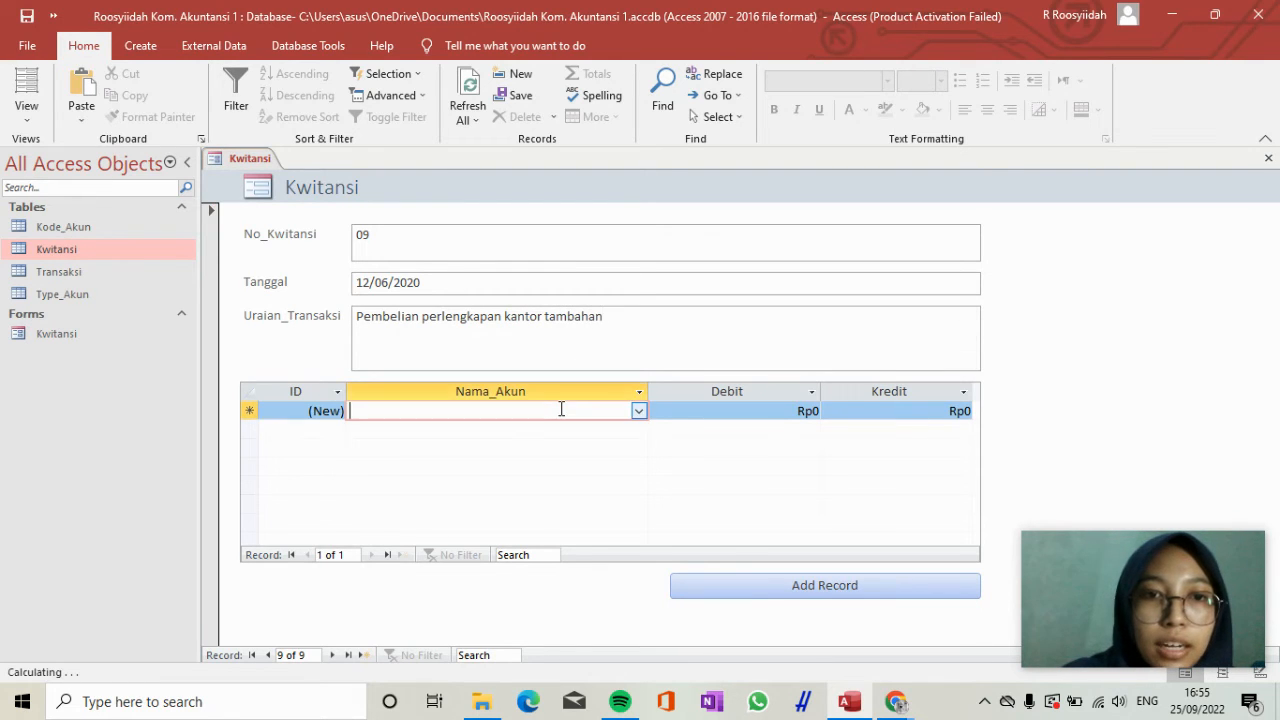
{"action": "type", "text": "penda"}
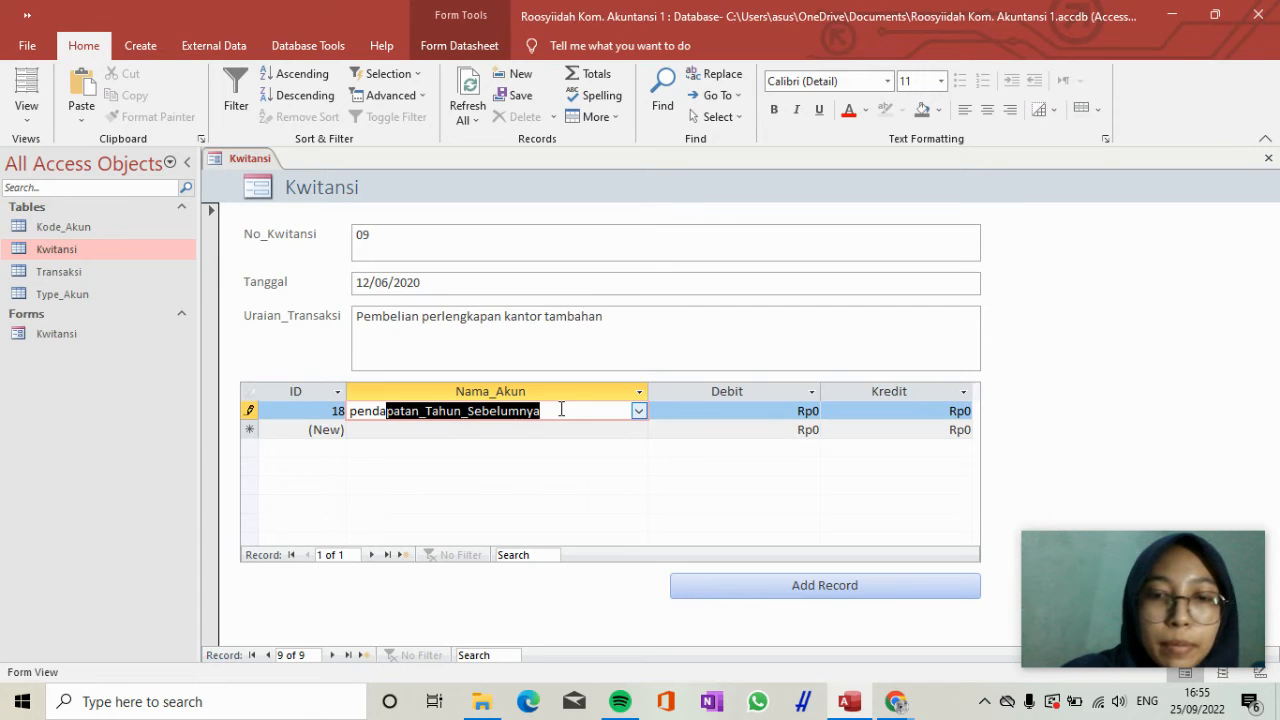
{"action": "key", "text": "BackSpace"}
{"action": "key", "text": "BackSpace"}
{"action": "key", "text": "BackSpace"}
{"action": "key", "text": "BackSpace"}
{"action": "type", "text": "er"}
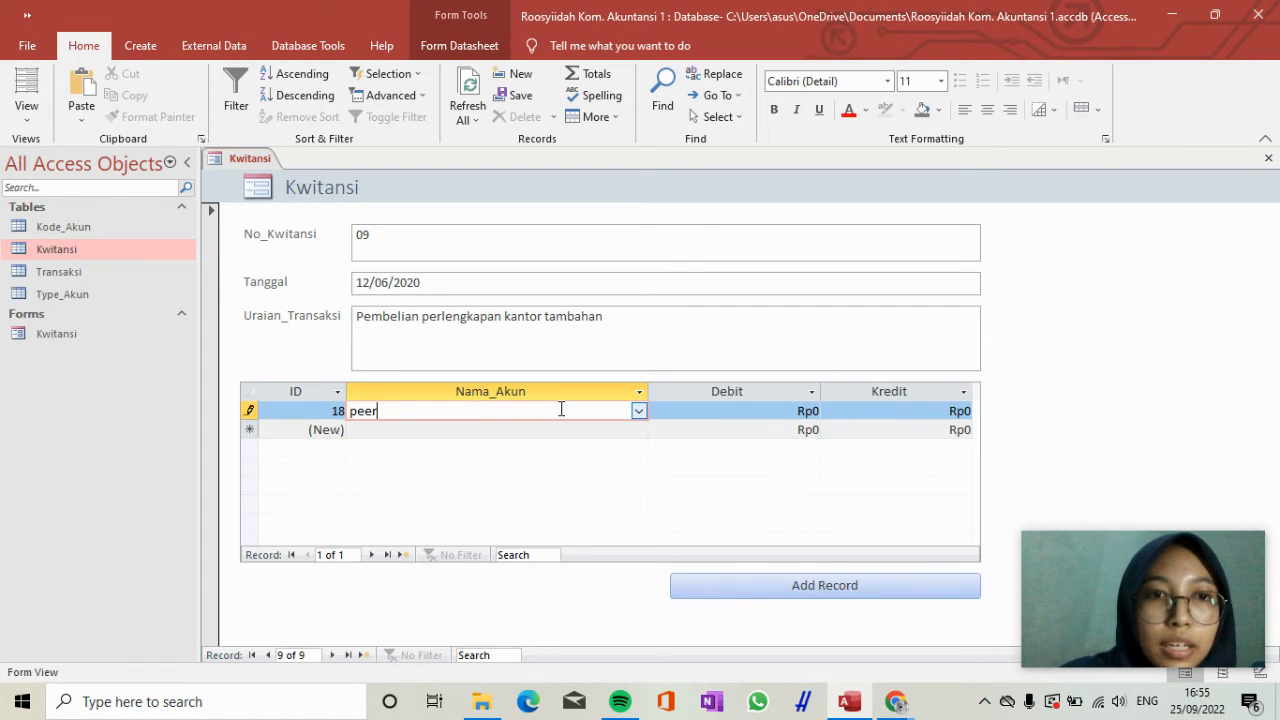
{"action": "key", "text": "BackSpace"}
{"action": "key", "text": "BackSpace"}
{"action": "type", "text": "r"}
{"action": "key", "text": "Tab"}
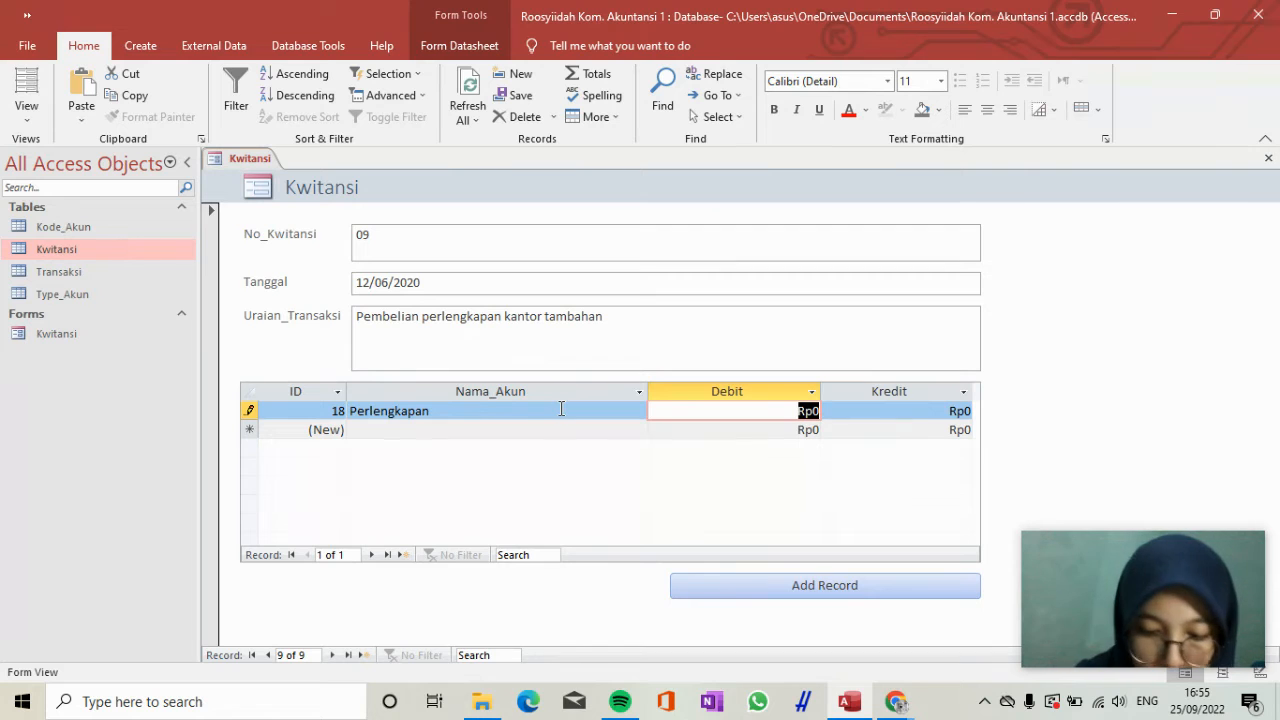
{"action": "type", "text": "15"}
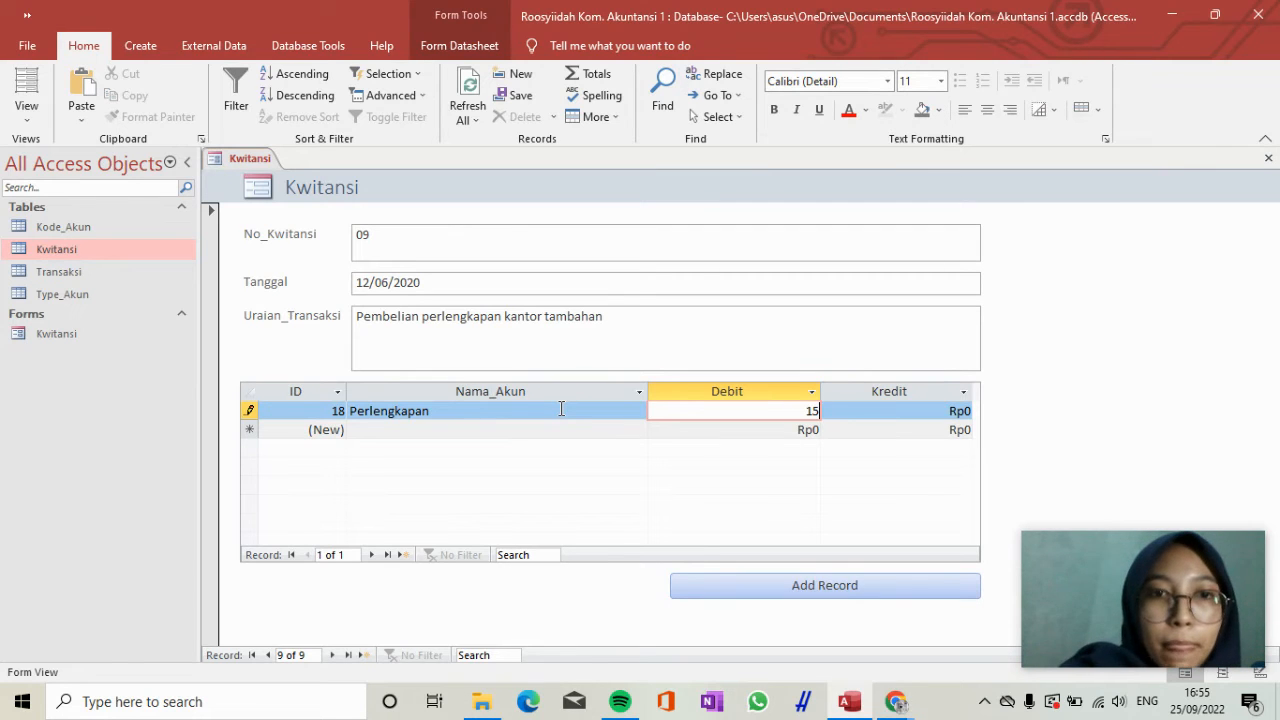
{"action": "type", "text": "000000"}
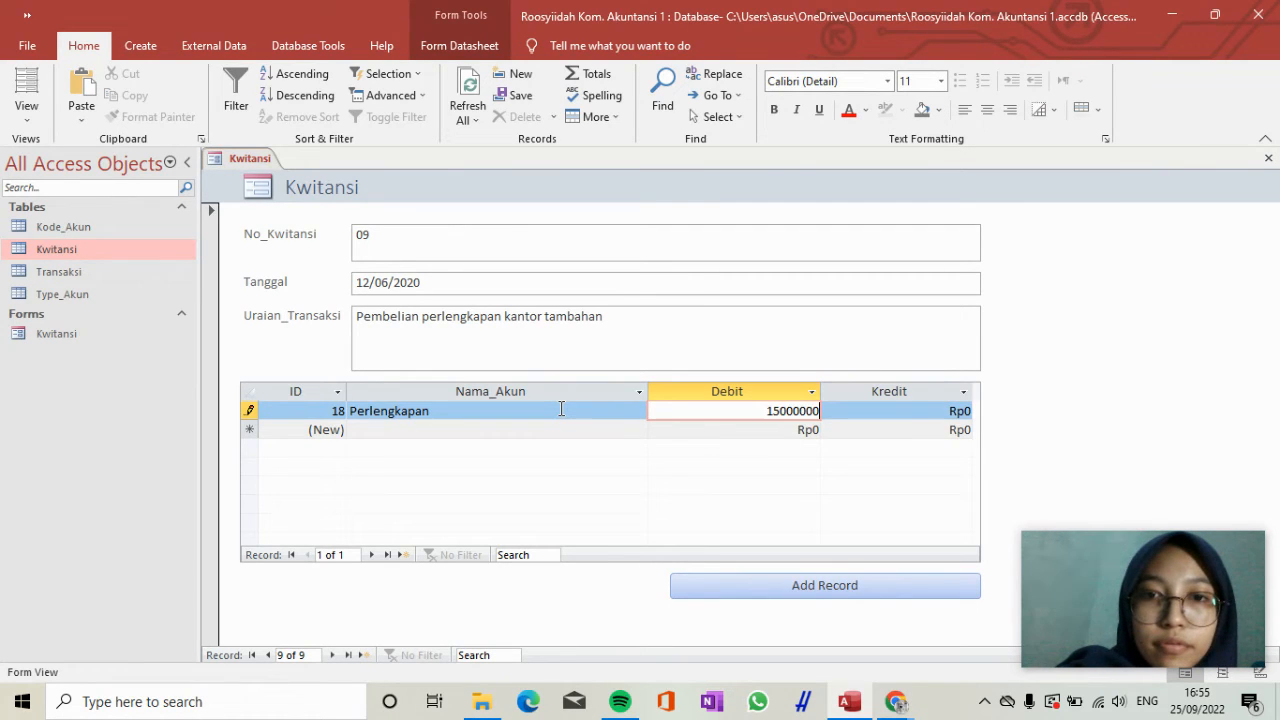
Add a second transaction line for receipt 09 with the account Kas and a Kredit of 15.000.000.
{"action": "key", "text": "Tab"}
{"action": "key", "text": "Down"}
{"action": "key", "text": "Left"}
{"action": "key", "text": "Left"}
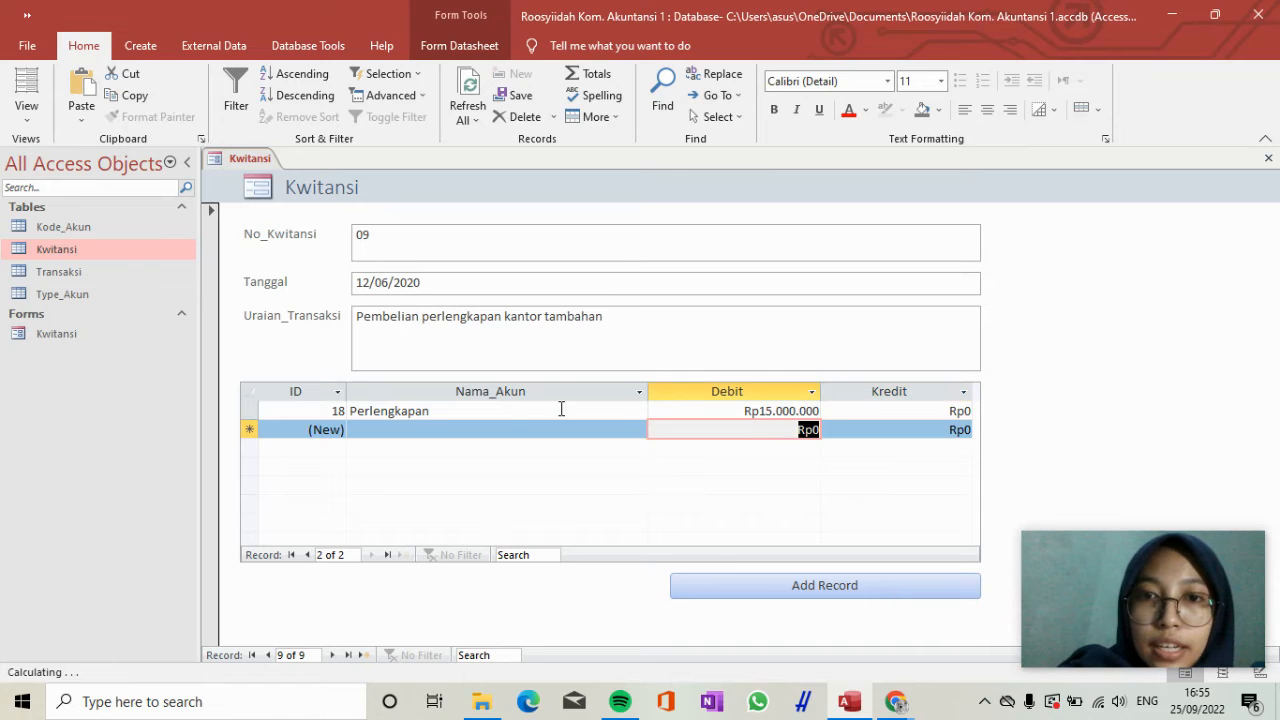
{"action": "type", "text": "Kas"}
{"action": "key", "text": "Tab"}
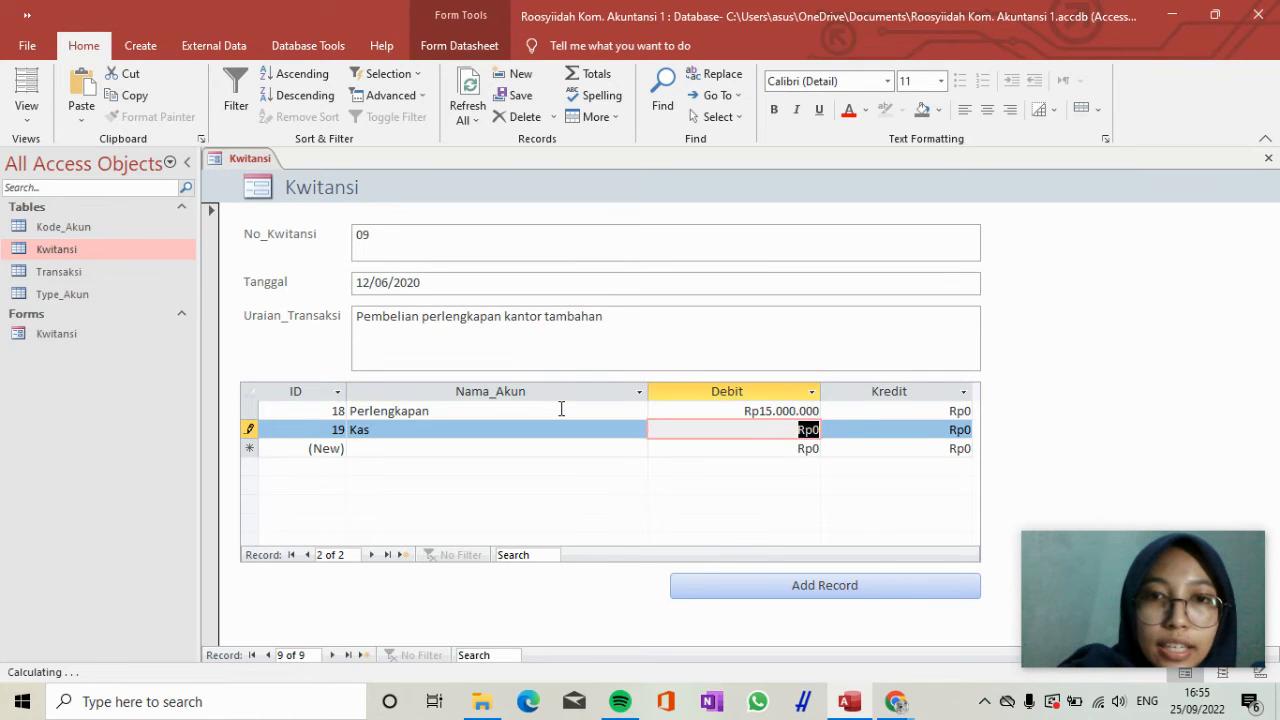
{"action": "key", "text": "Tab"}
{"action": "type", "text": "15.000.000"}
{"action": "key", "text": "Tab"}
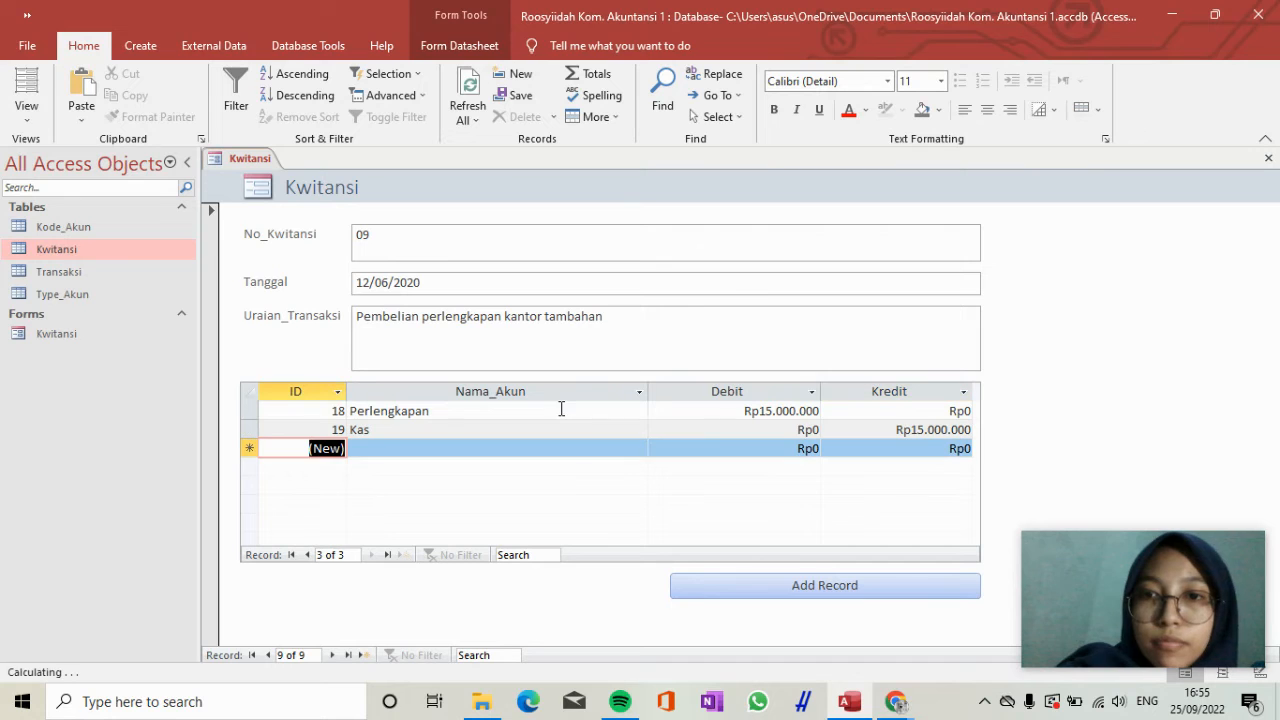
Add another Kwitansi record with No_Kwitansi 10 and Tanggal 03/07/2020.
{"action": "left_click", "coordinate": [728, 588]}
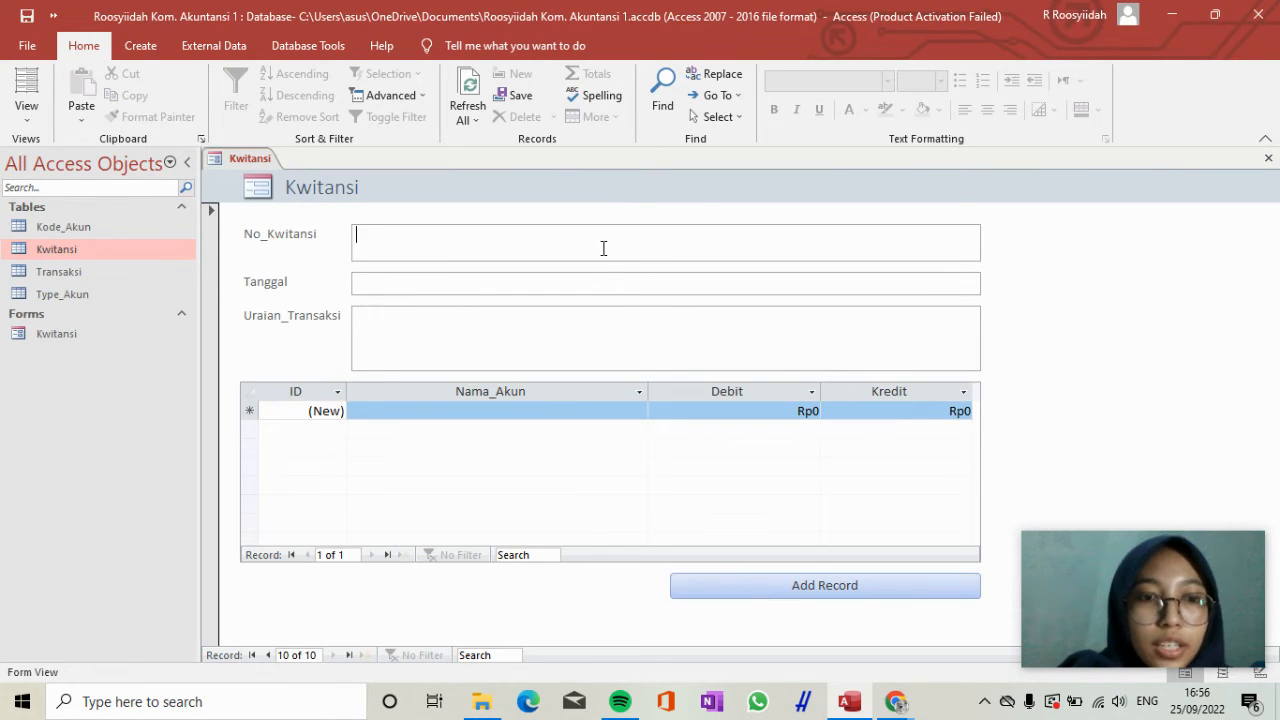
{"action": "type", "text": "10"}
{"action": "key", "text": "Tab"}
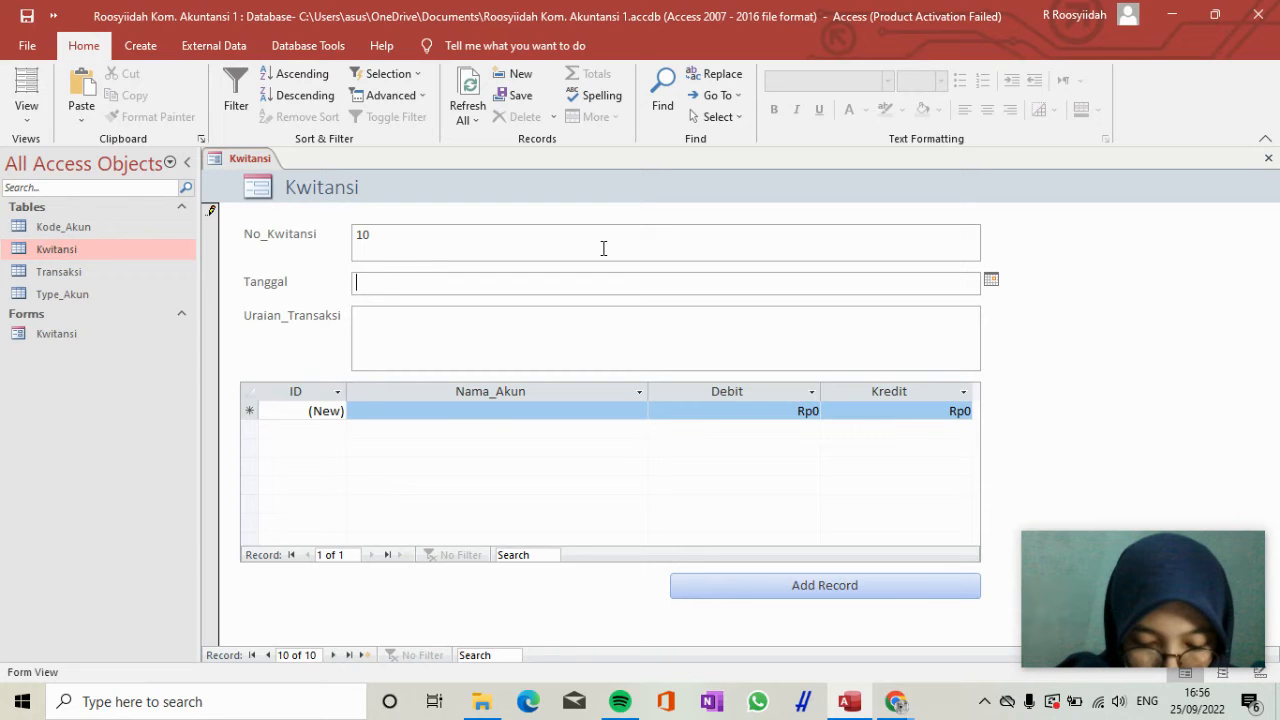
{"action": "type", "text": "3/02"}
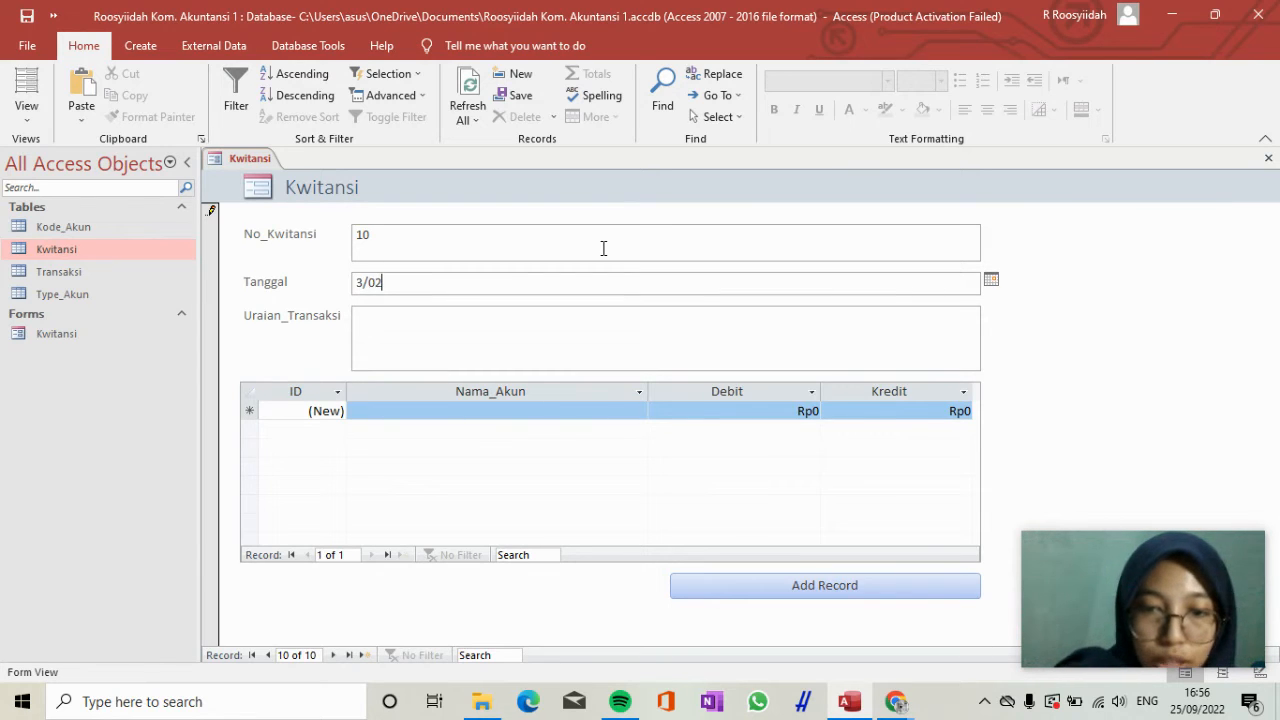
{"action": "type", "text": "/2020"}
{"action": "key", "text": "Tab"}
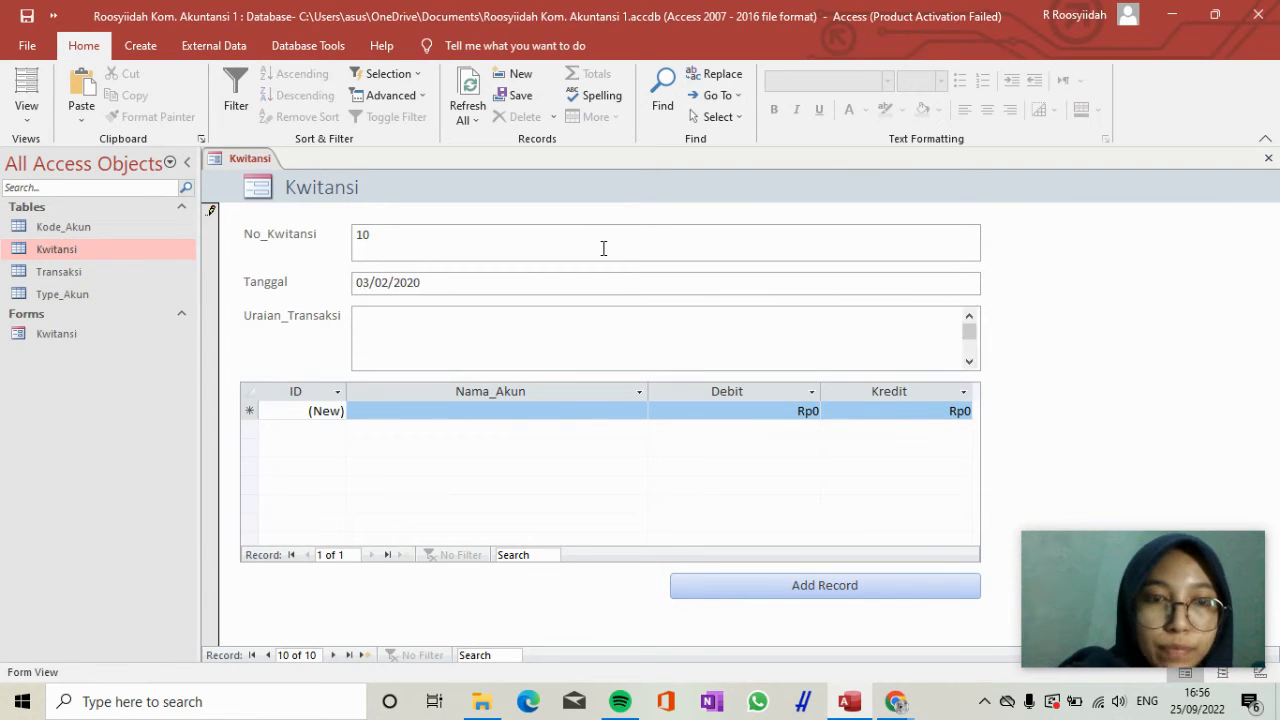
{"action": "key", "text": "shift+Tab"}
{"action": "type", "text": "03/0"}
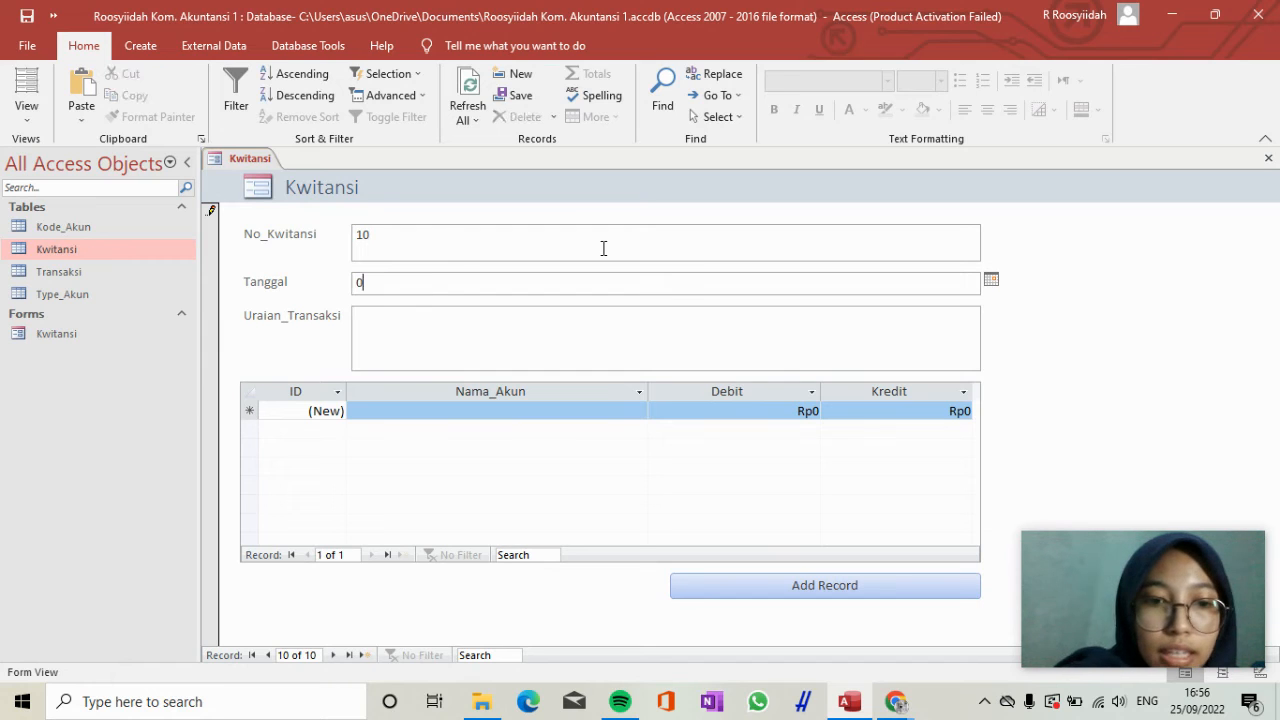
{"action": "type", "text": "7/"}
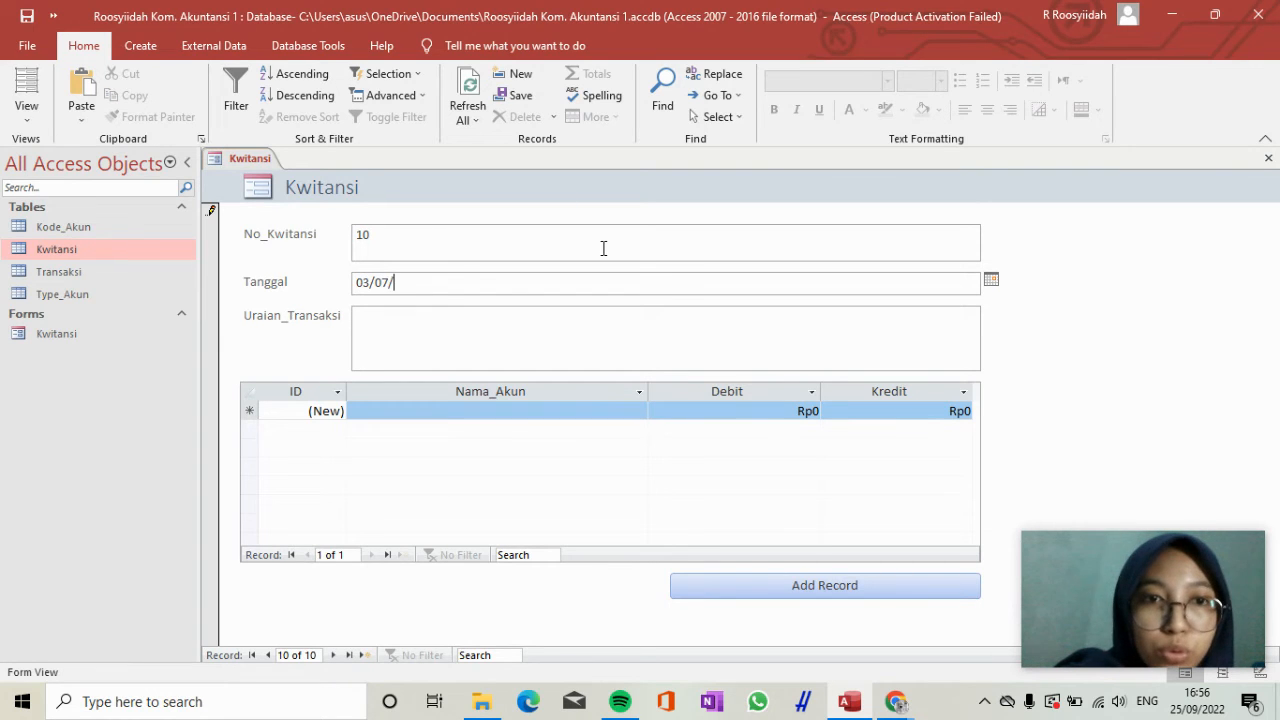
{"action": "type", "text": "2020"}
{"action": "key", "text": "Tab"}
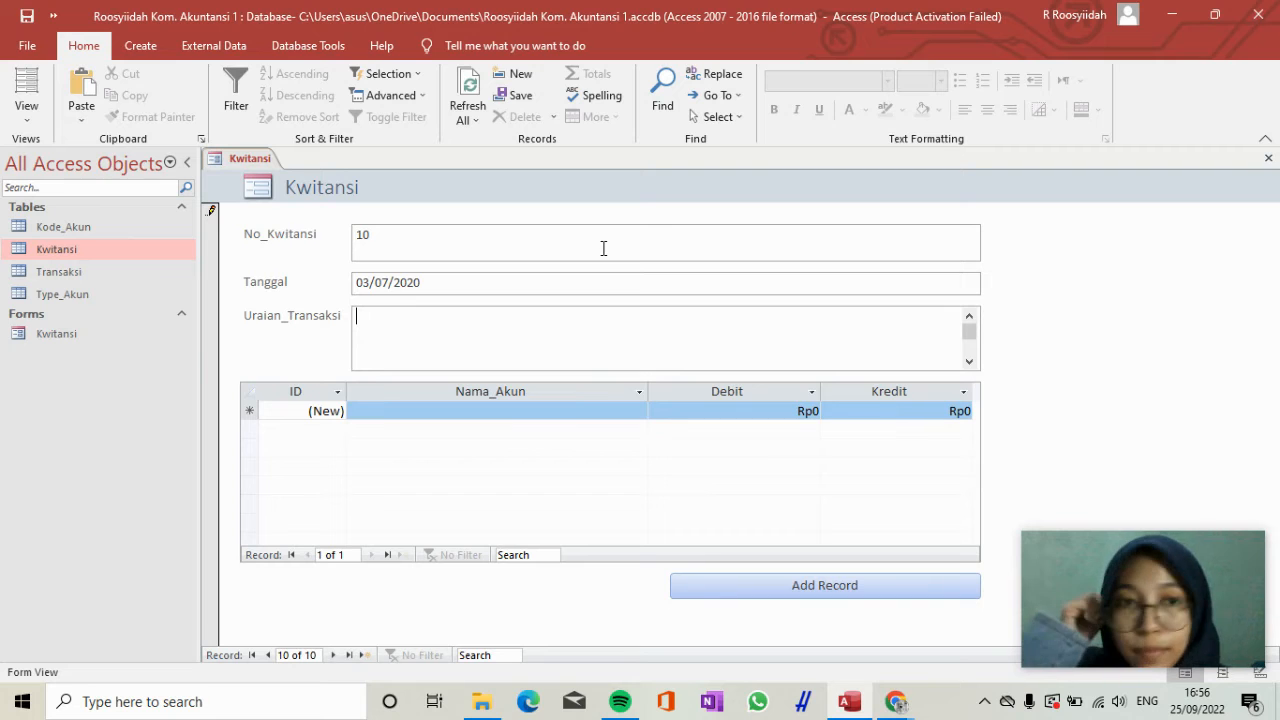
Enter "Pembayaran hutang sewa" as the Uraian_Transaksi of receipt 10.
{"action": "type", "text": "Pem"}
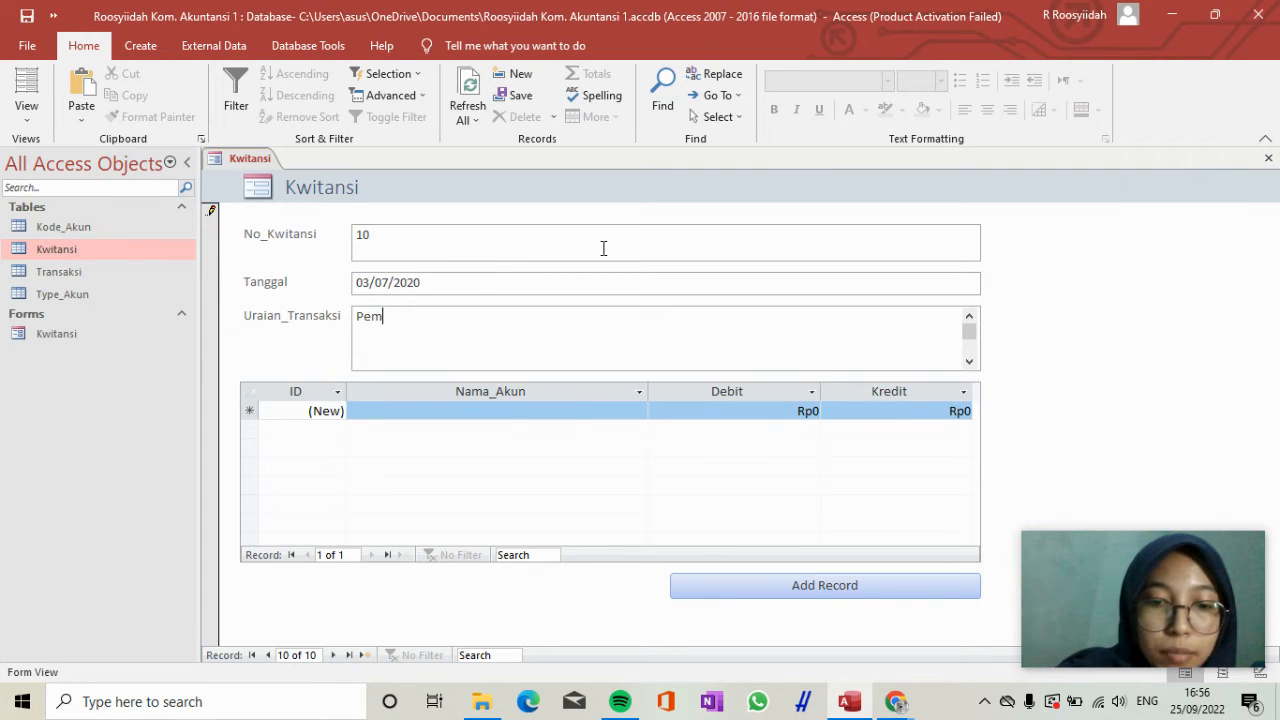
{"action": "type", "text": "bayaran hu"}
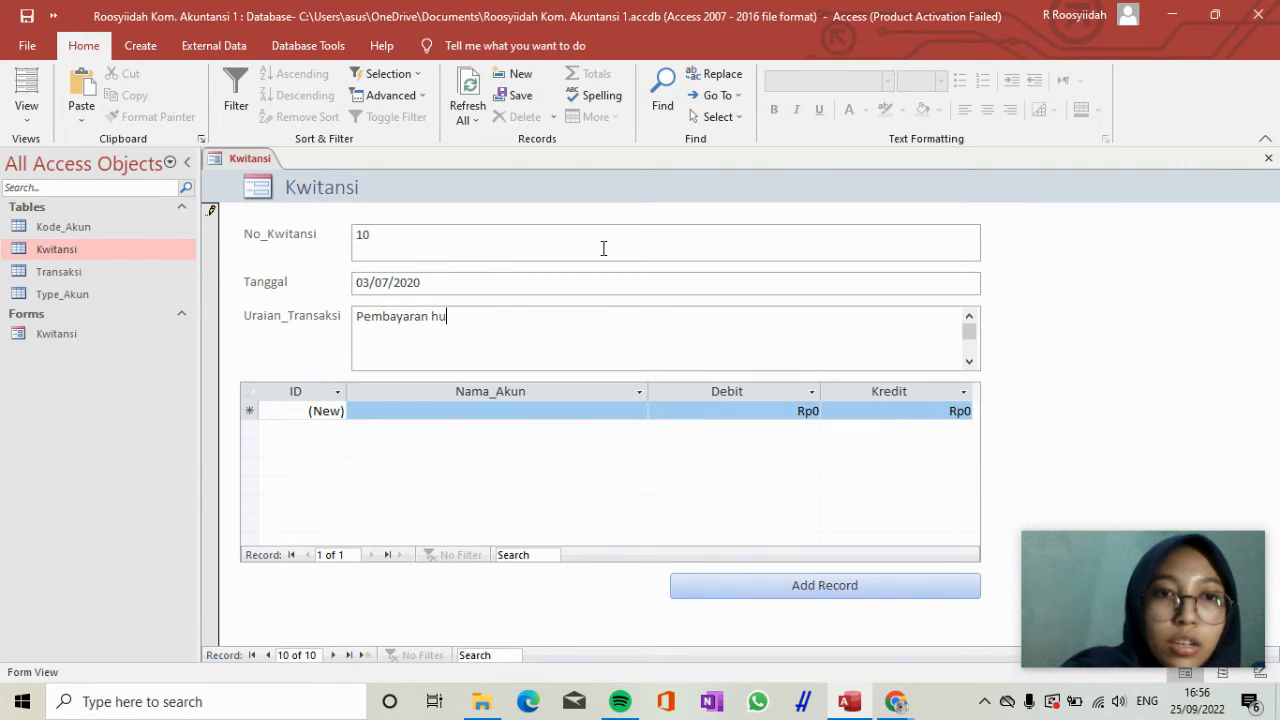
{"action": "type", "text": "tang sewa"}
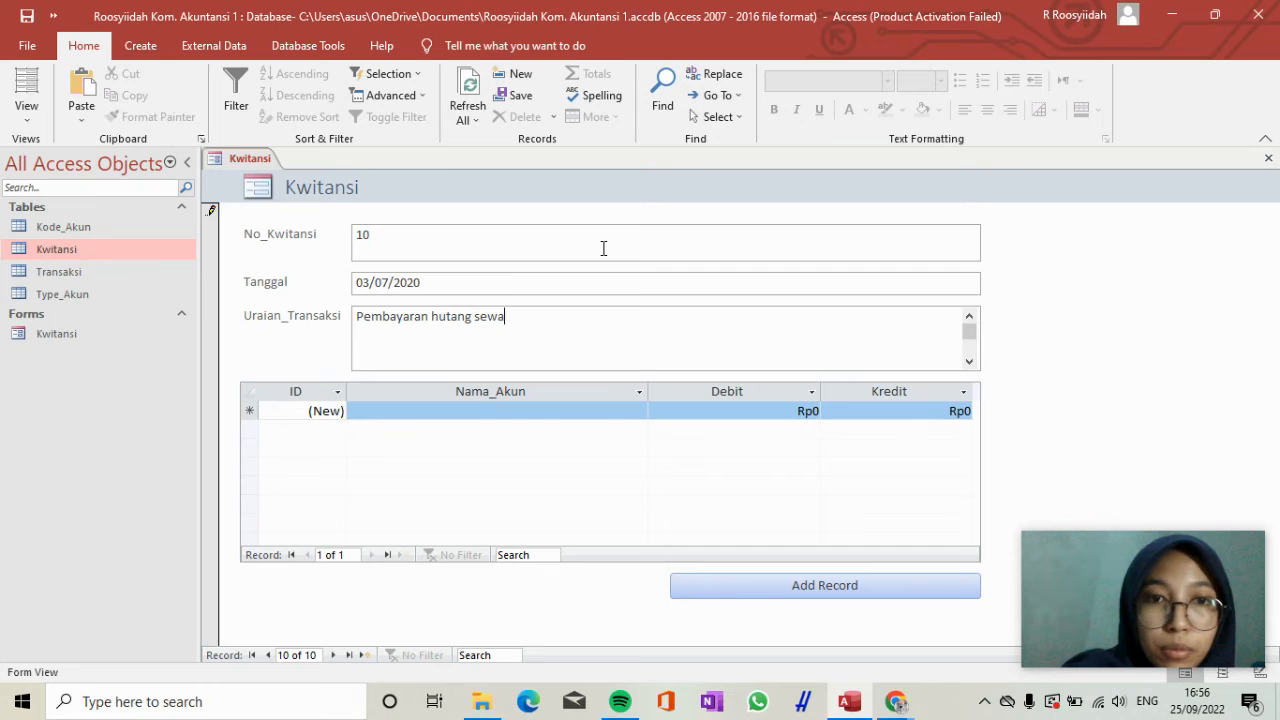
Enter the first transaction line for receipt 10 with the account Hutang_Sewa and a Debit of 25.000.000.
{"action": "left_click", "coordinate": [559, 410]}
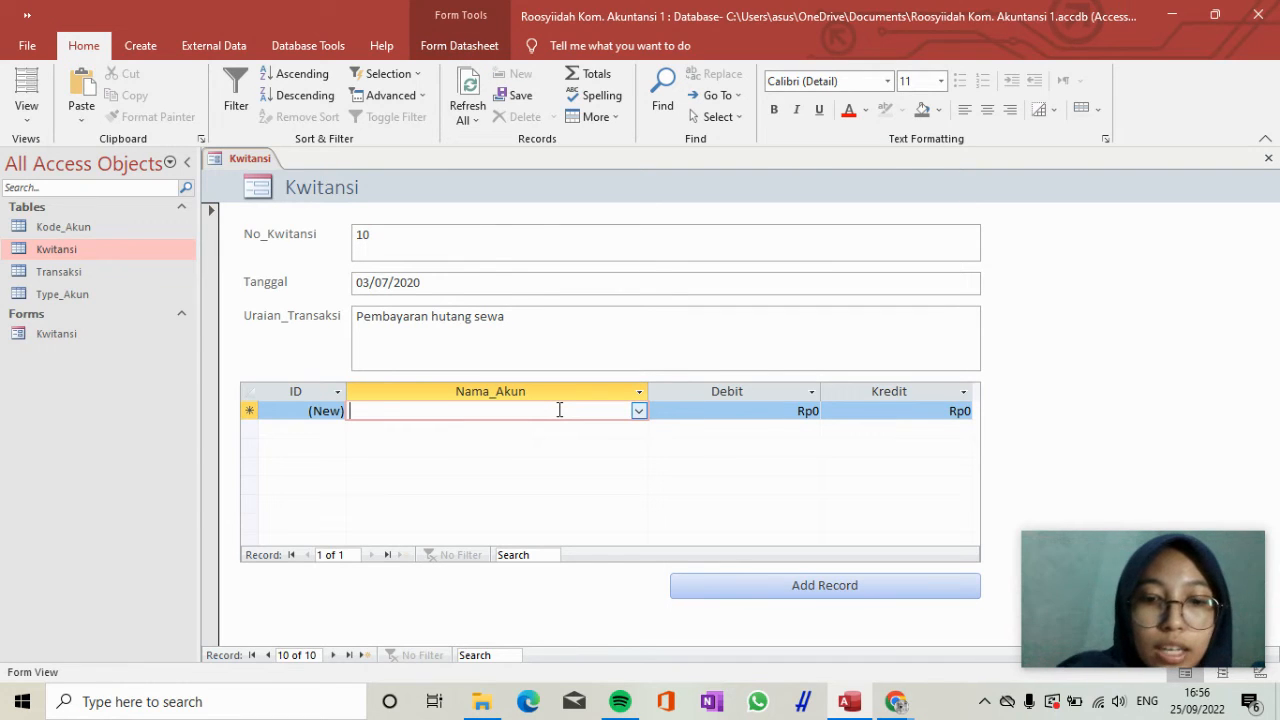
{"action": "type", "text": "hutang"}
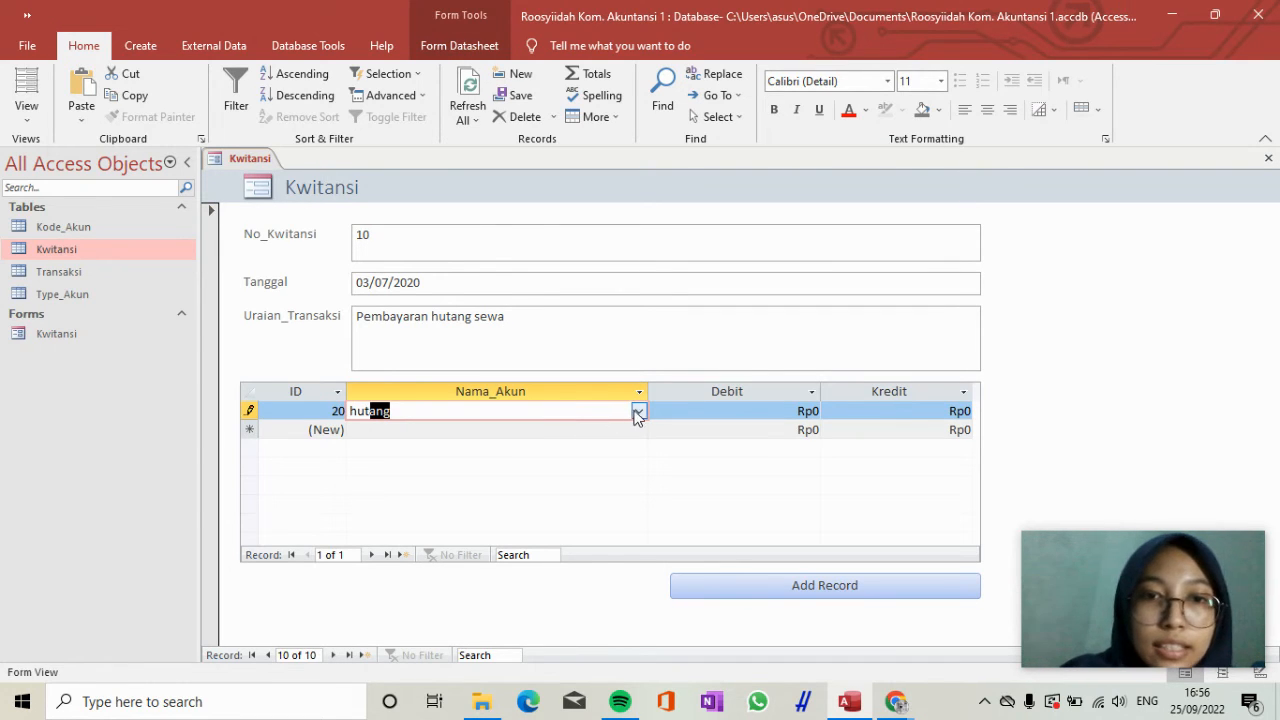
{"action": "left_click", "coordinate": [638, 411]}
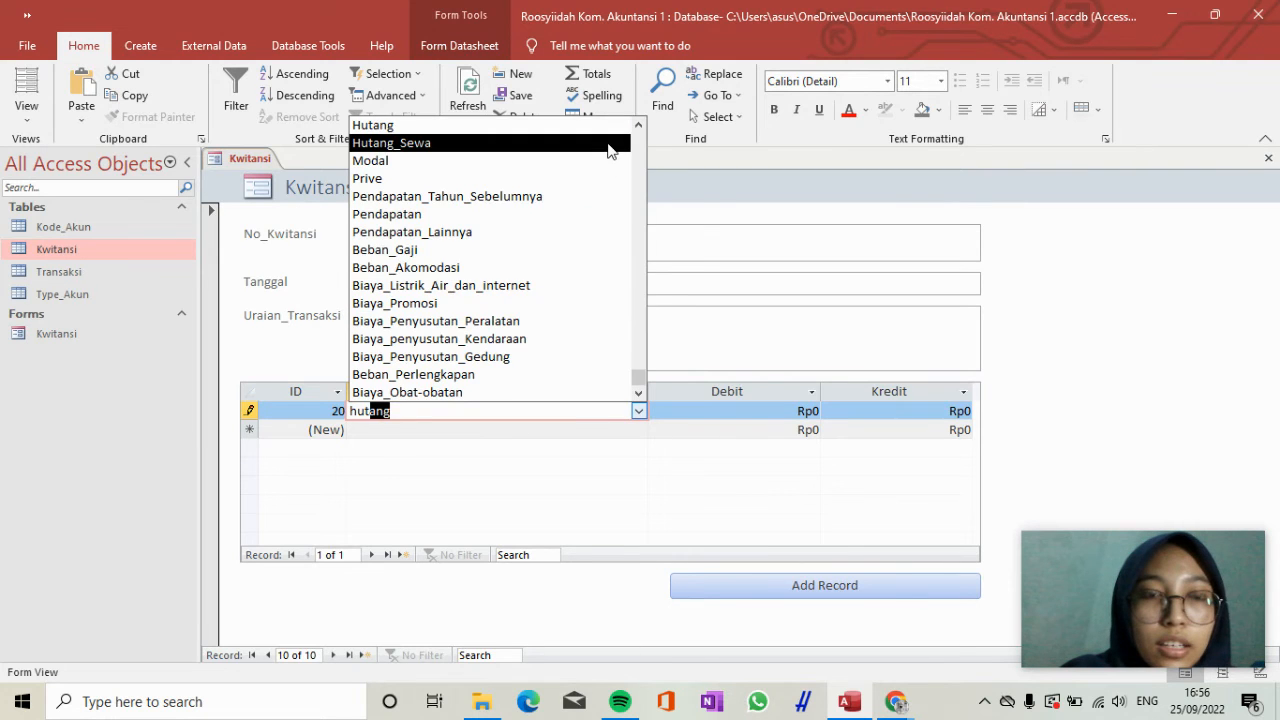
{"action": "left_click", "coordinate": [607, 143]}
{"action": "key", "text": "Tab"}
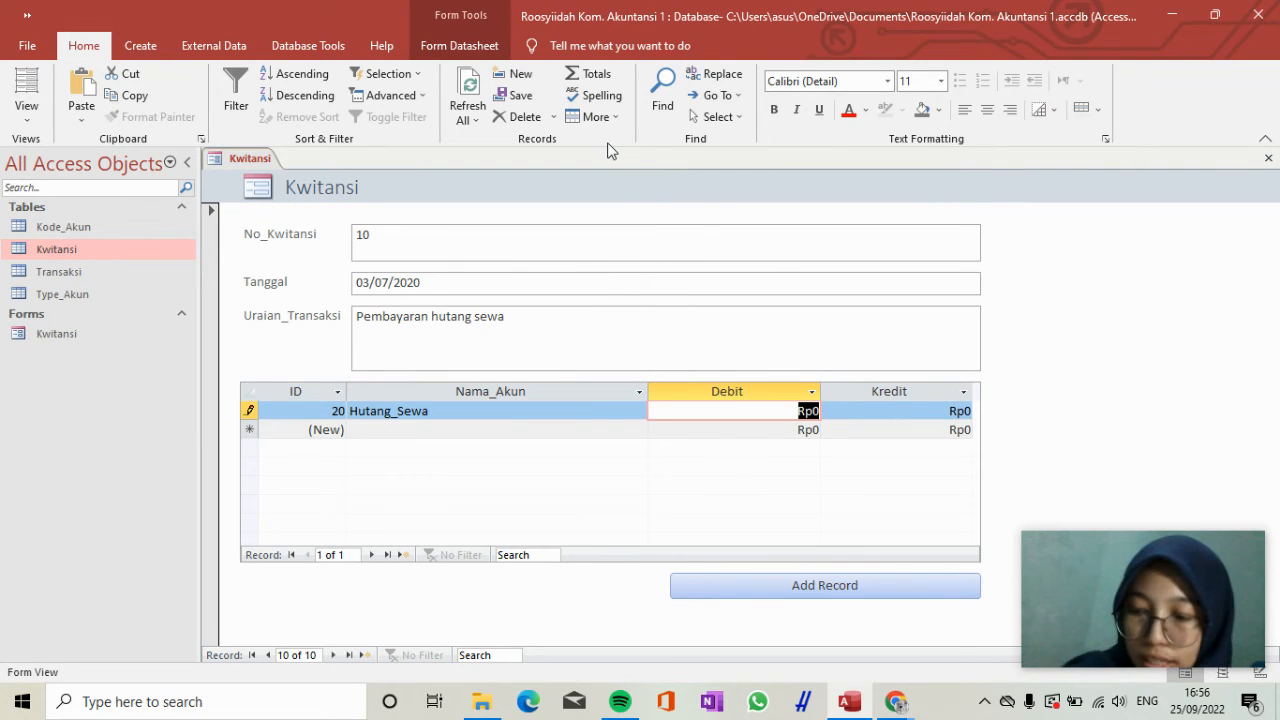
{"action": "type", "text": "25"}
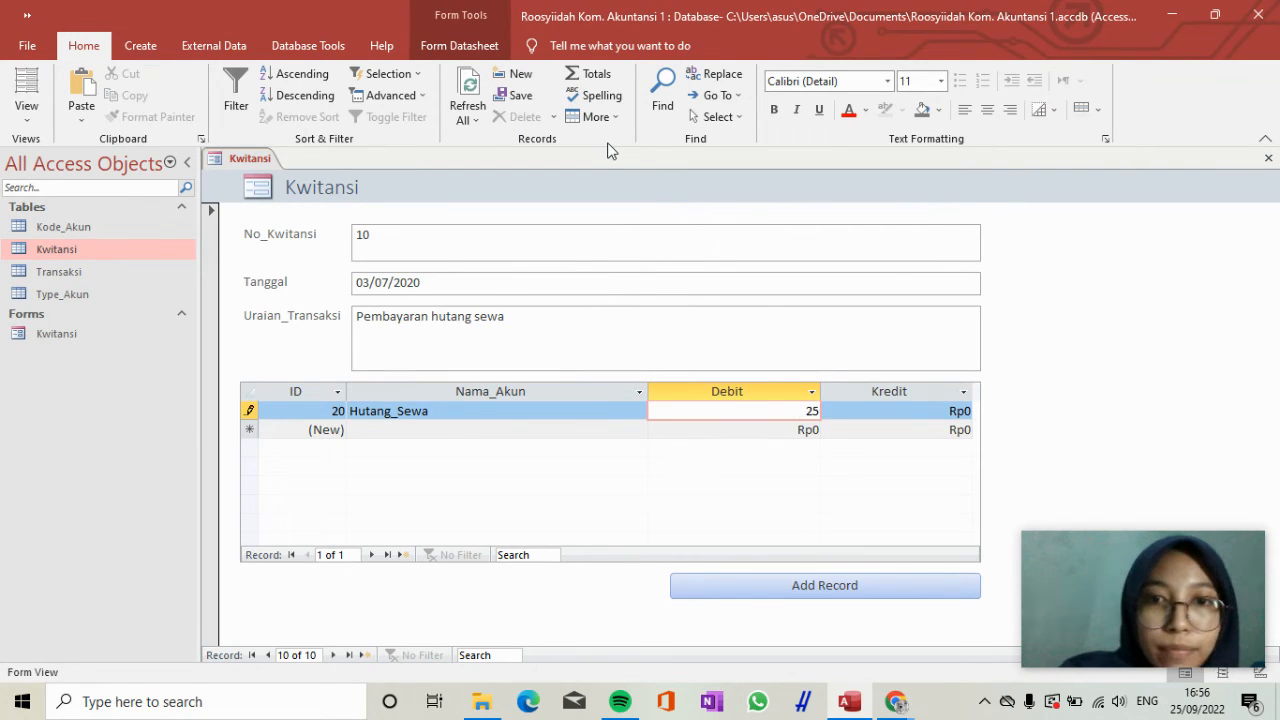
{"action": "type", "text": ".000.000"}
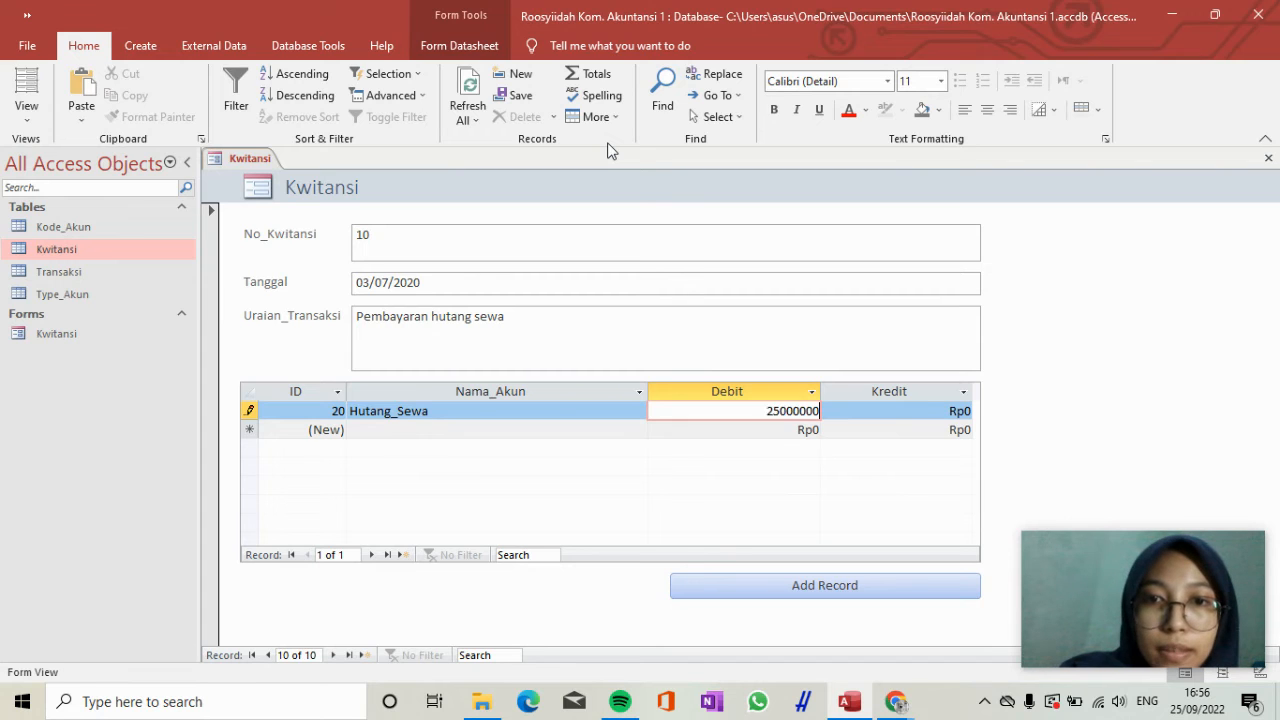
Add a second transaction line for receipt 10 with the account Kas and a Kredit of 25.000.000.
{"action": "key", "text": "Tab"}
{"action": "key", "text": "Down"}
{"action": "key", "text": "shift+Tab"}
{"action": "key", "text": "shift+Tab"}
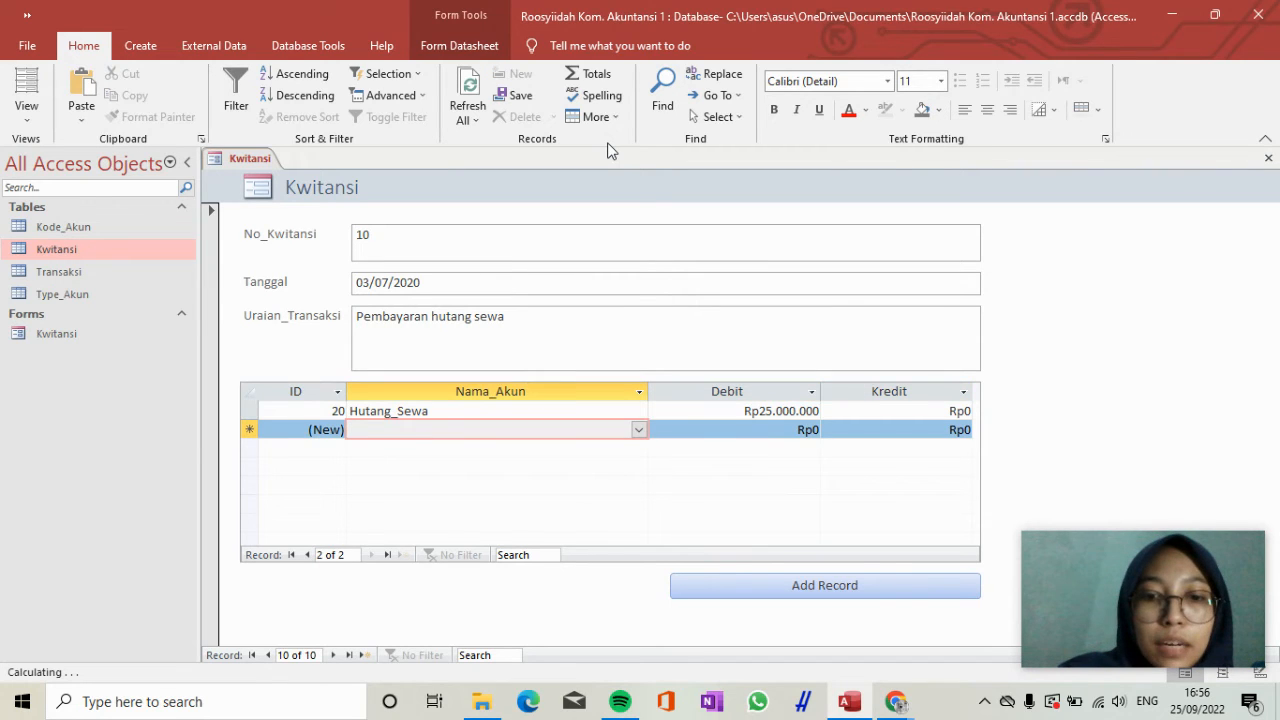
{"action": "type", "text": "kas"}
{"action": "key", "text": "Tab"}
{"action": "key", "text": "Tab"}
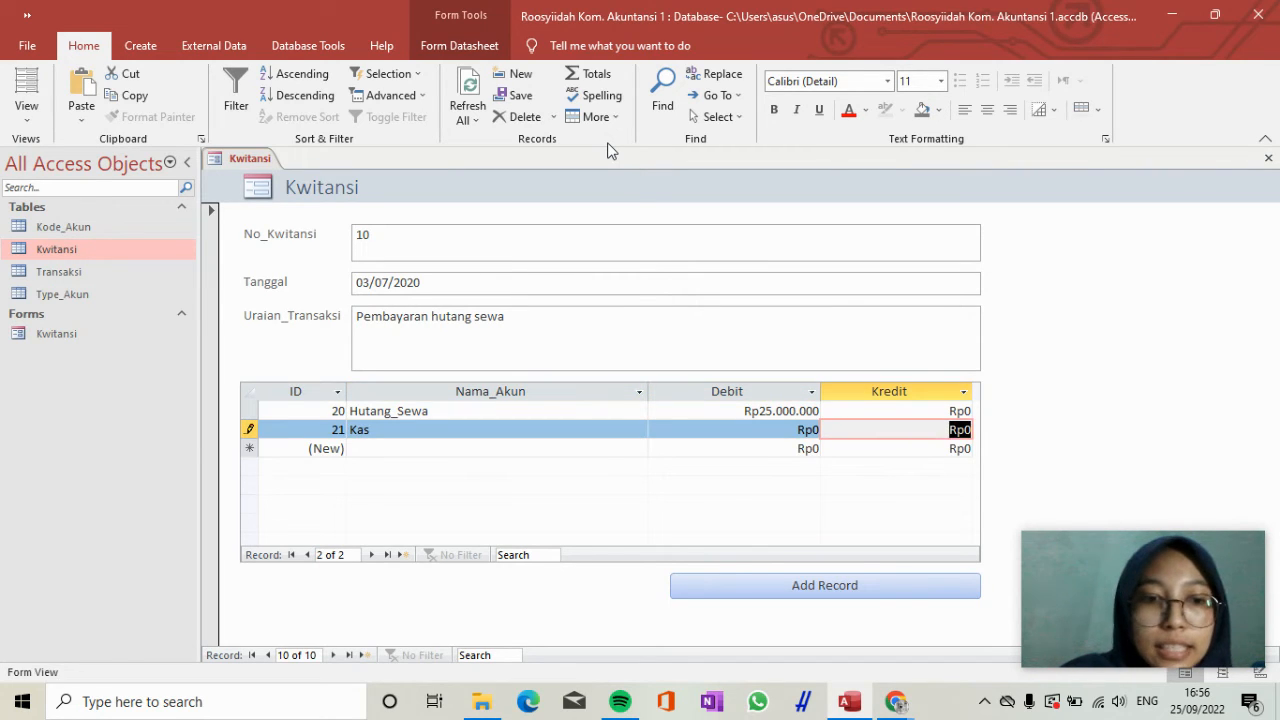
{"action": "type", "text": "25000000"}
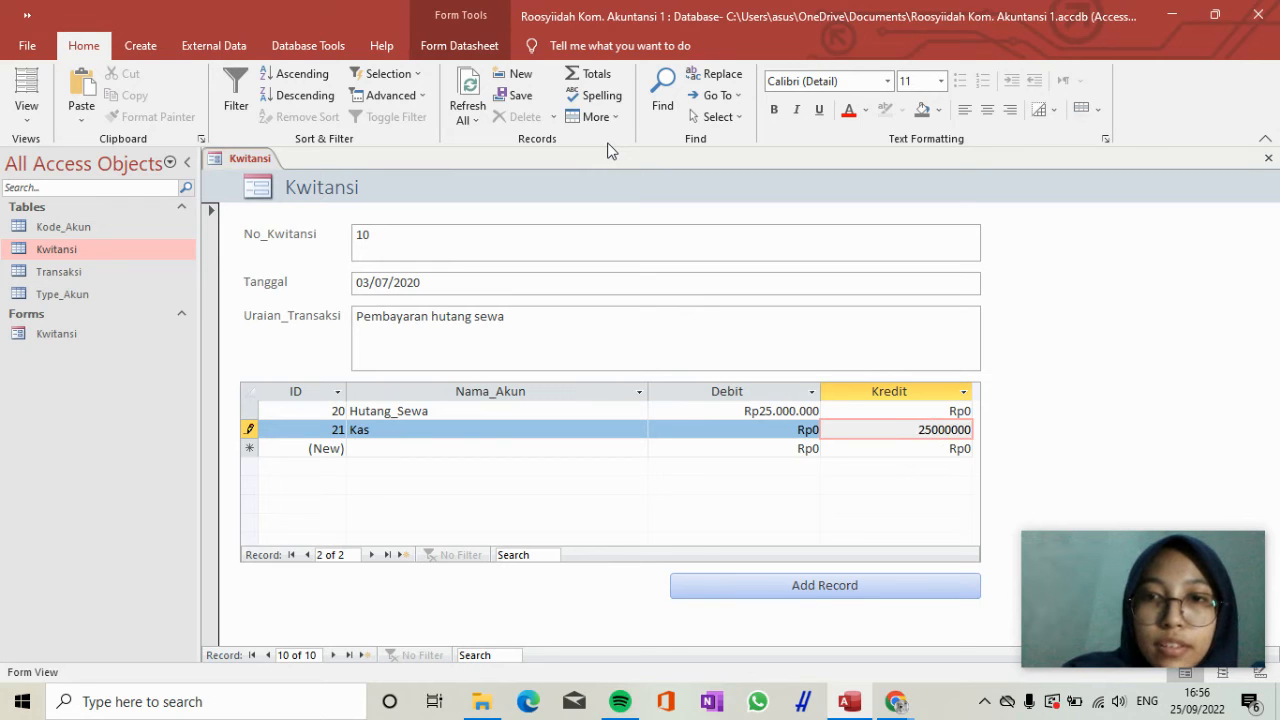
{"action": "key", "text": "Tab"}
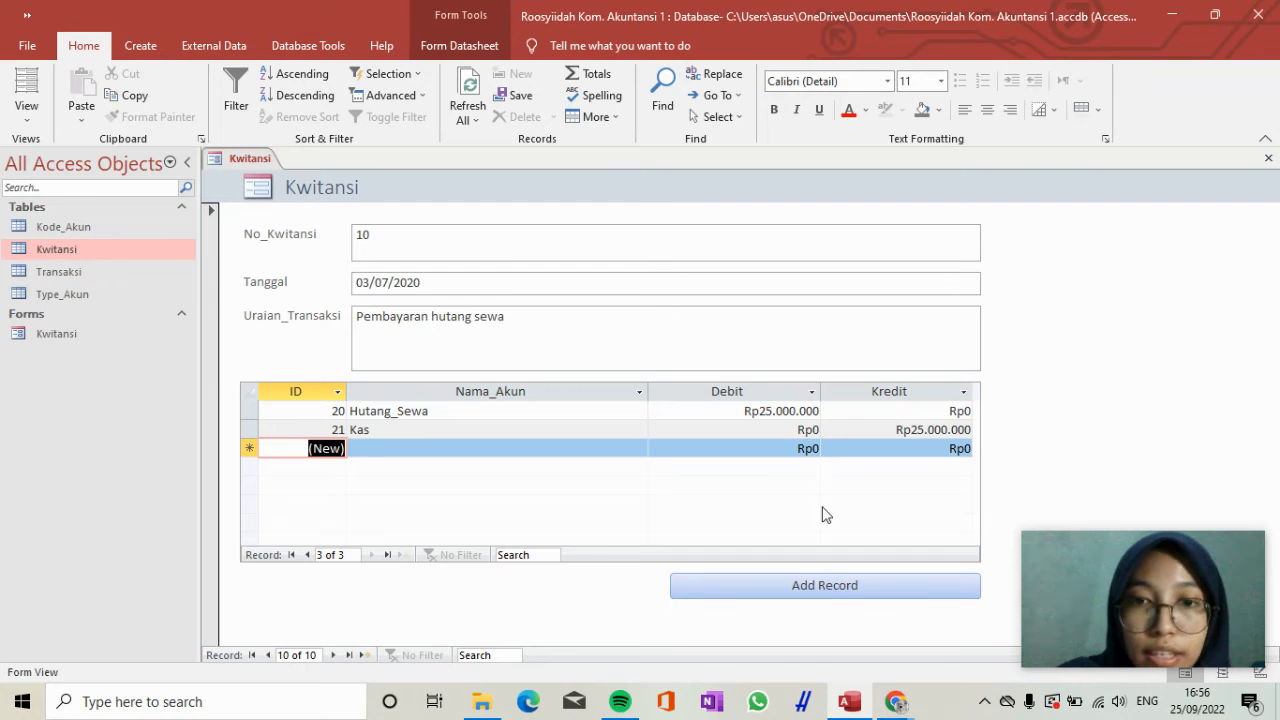
Add another Kwitansi record with No_Kwitansi 11 and Tanggal 18/07/2020.
{"action": "left_click", "coordinate": [829, 587]}
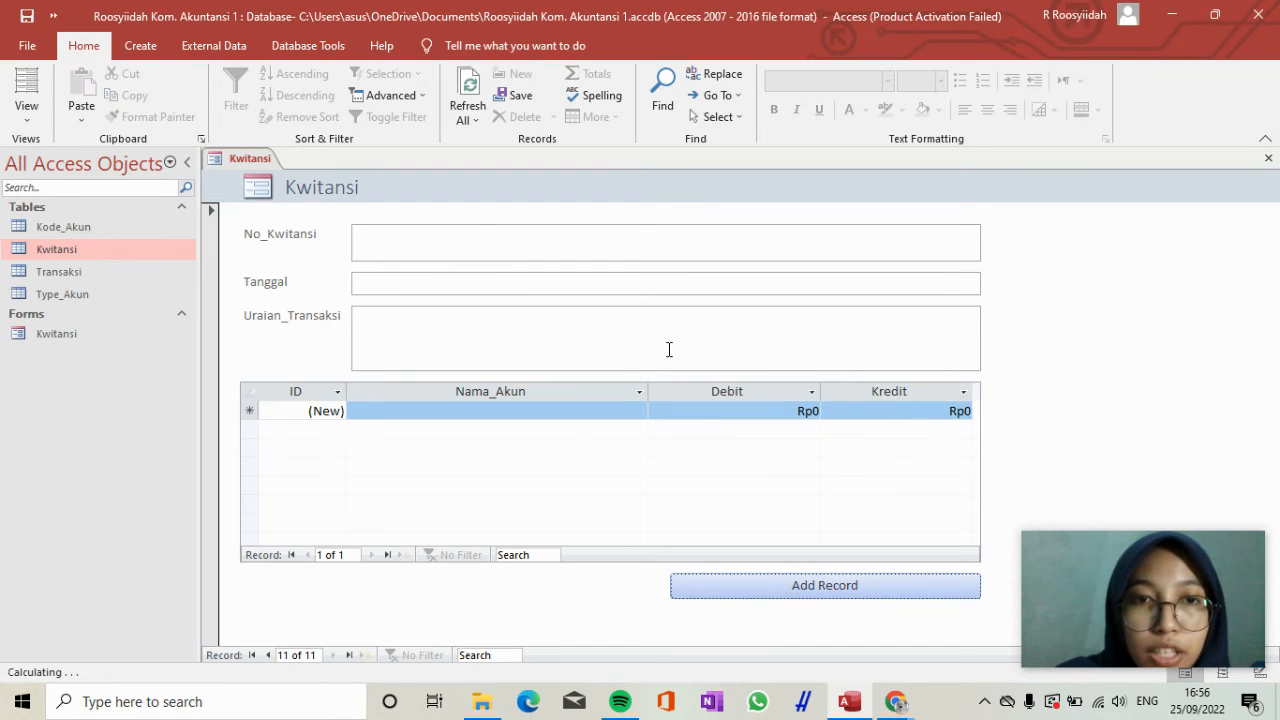
{"action": "type", "text": "11"}
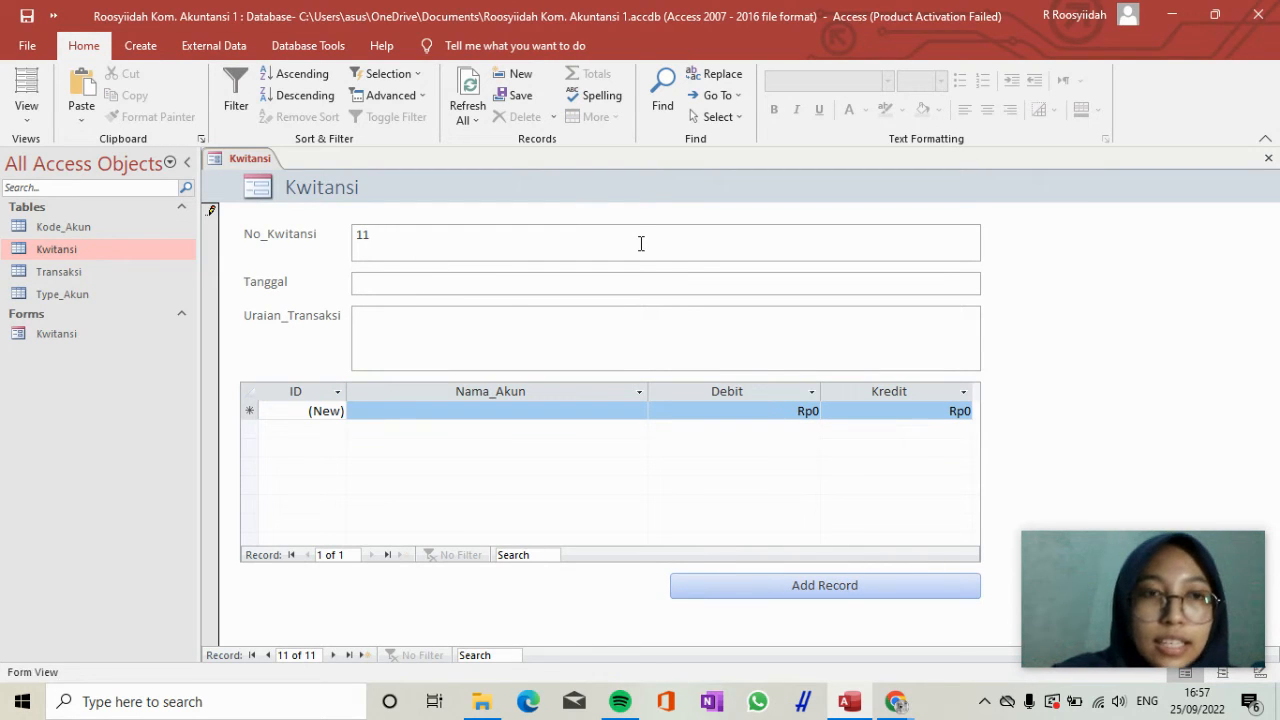
{"action": "key", "text": "Tab"}
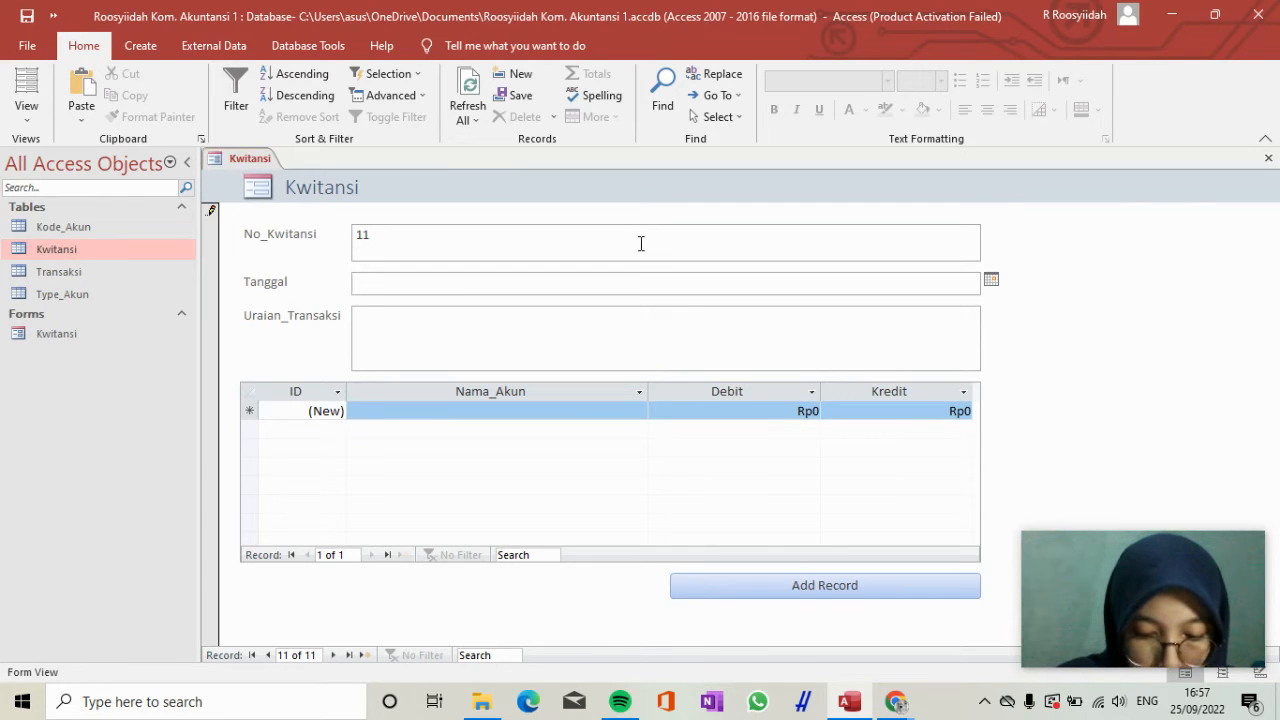
{"action": "type", "text": "18/"}
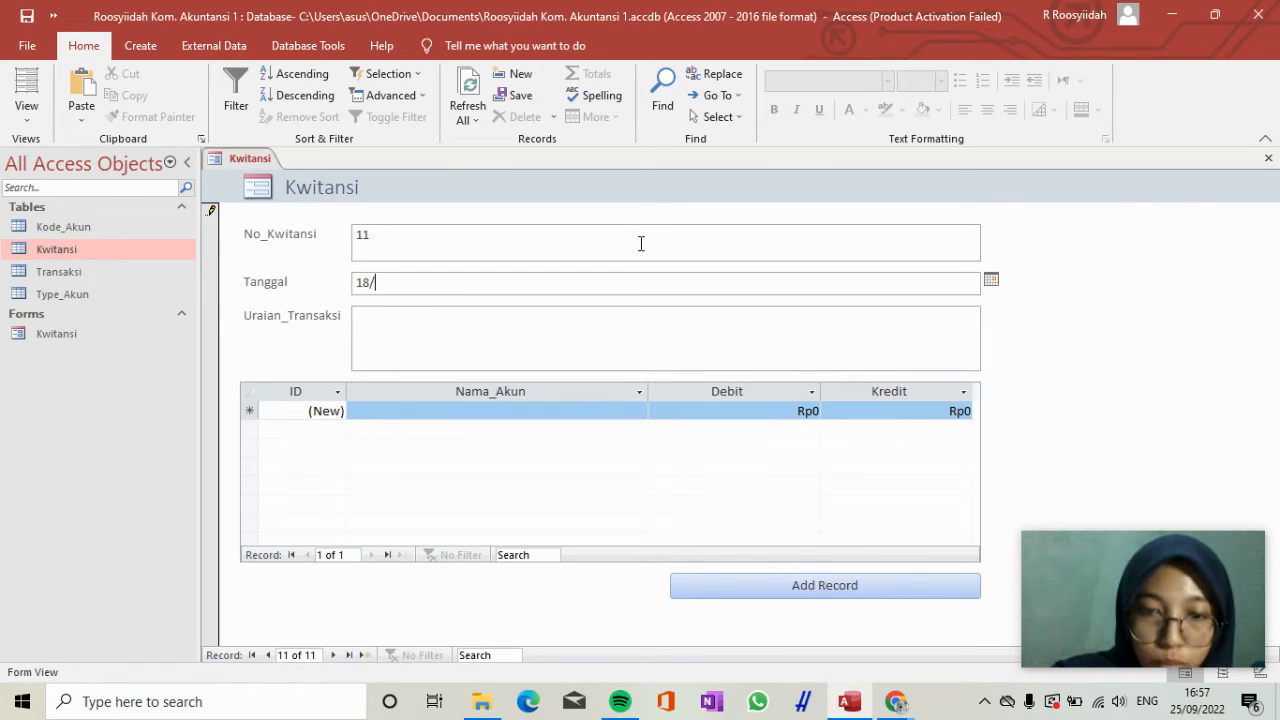
{"action": "type", "text": "07/202"}
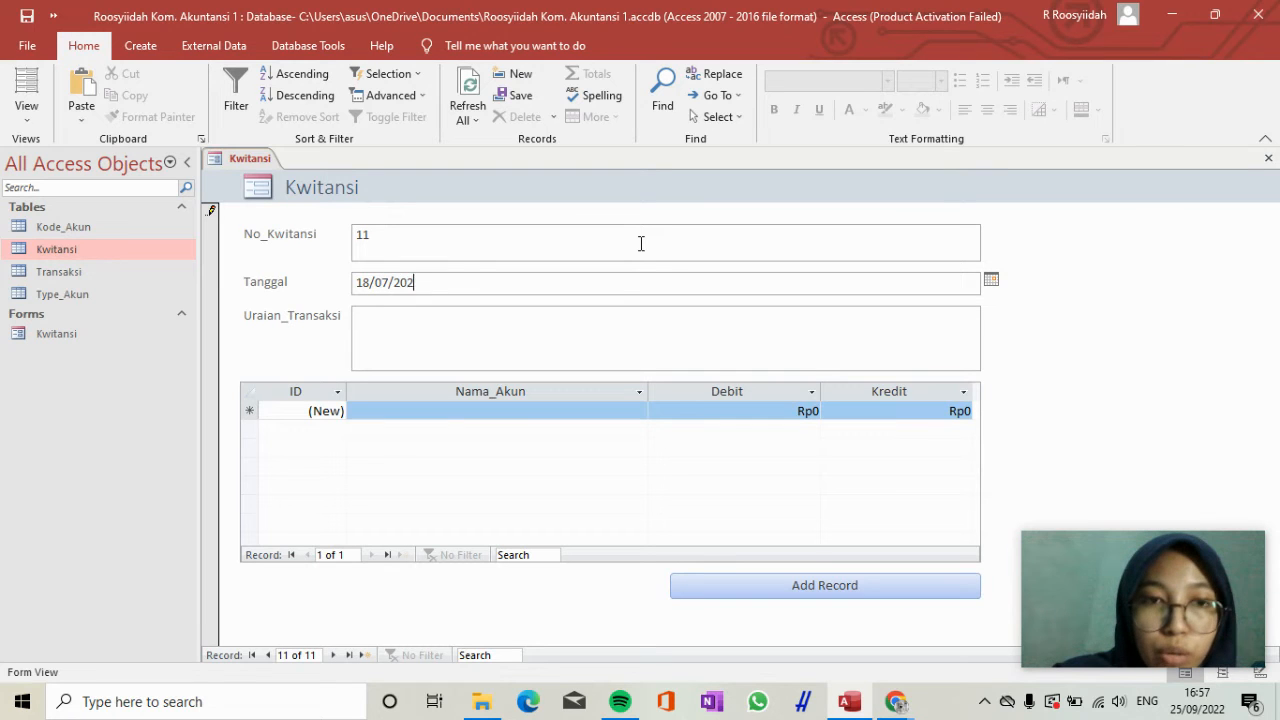
{"action": "type", "text": "0"}
{"action": "key", "text": "Tab"}
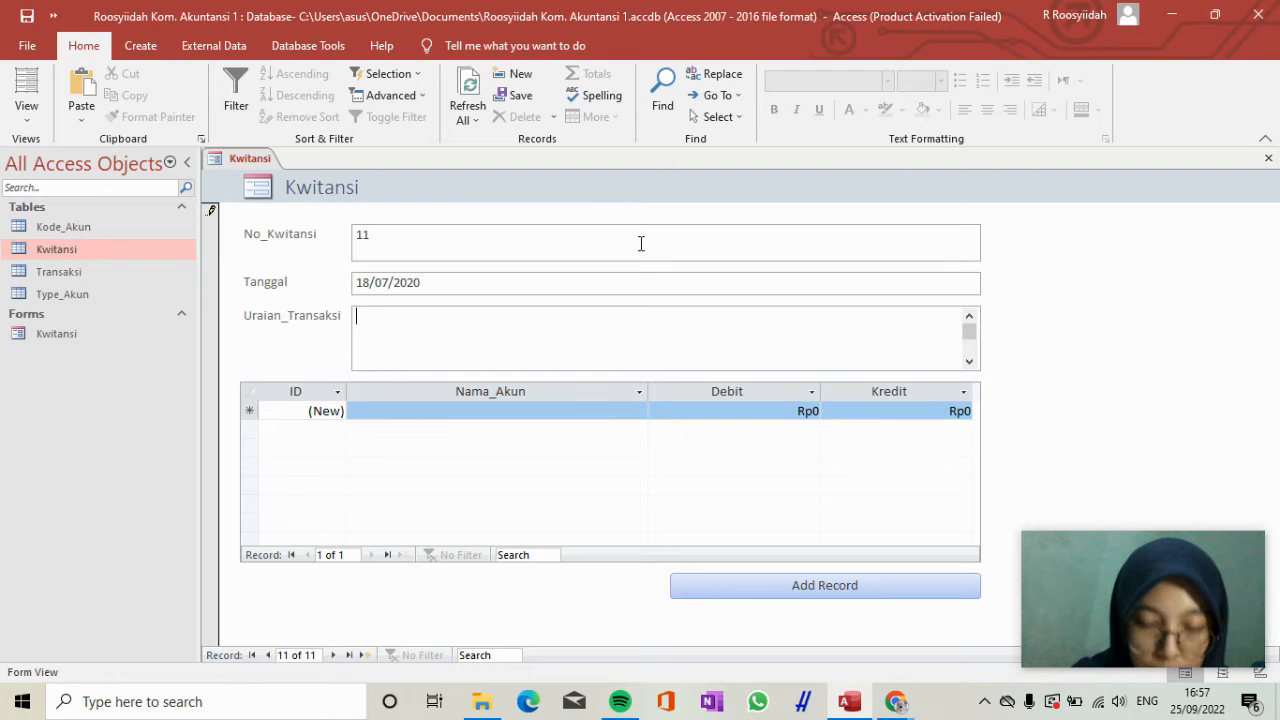
Enter "Pembayaran hutang" as the Uraian_Transaksi of receipt 11.
{"action": "type", "text": "Pembua"}
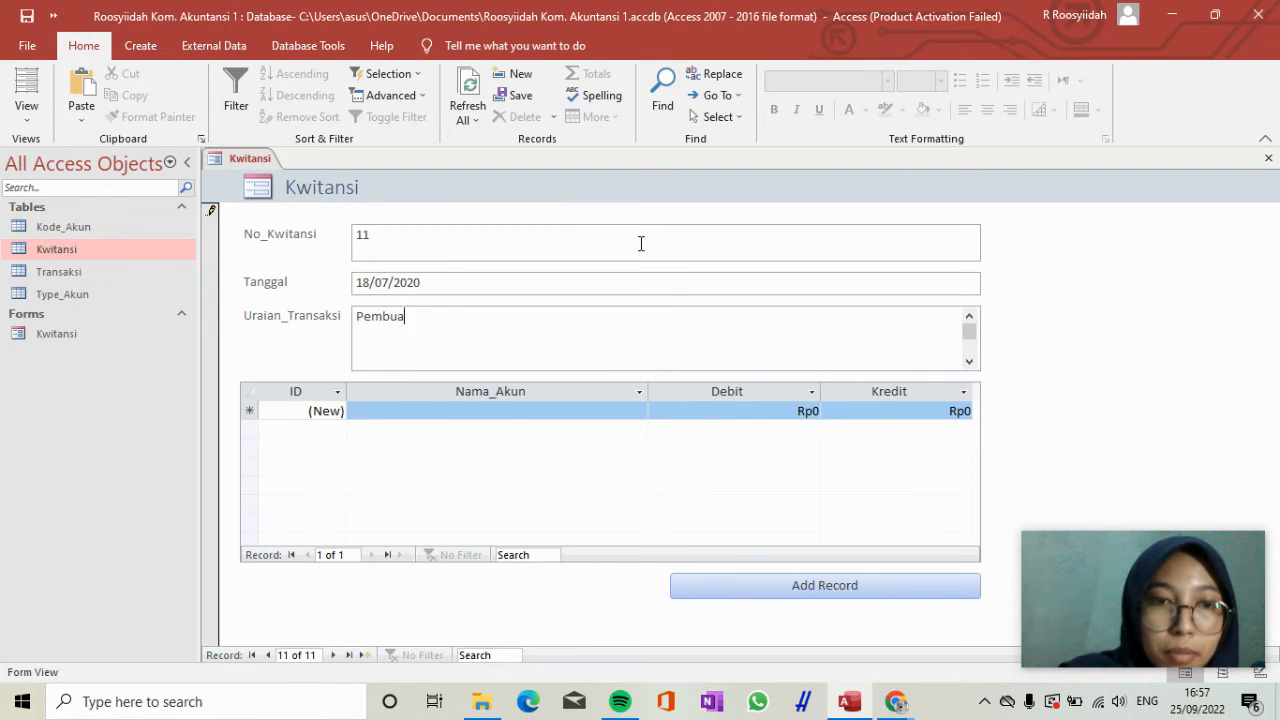
{"action": "key", "text": "BackSpace"}
{"action": "key", "text": "BackSpace"}
{"action": "type", "text": "ayra"}
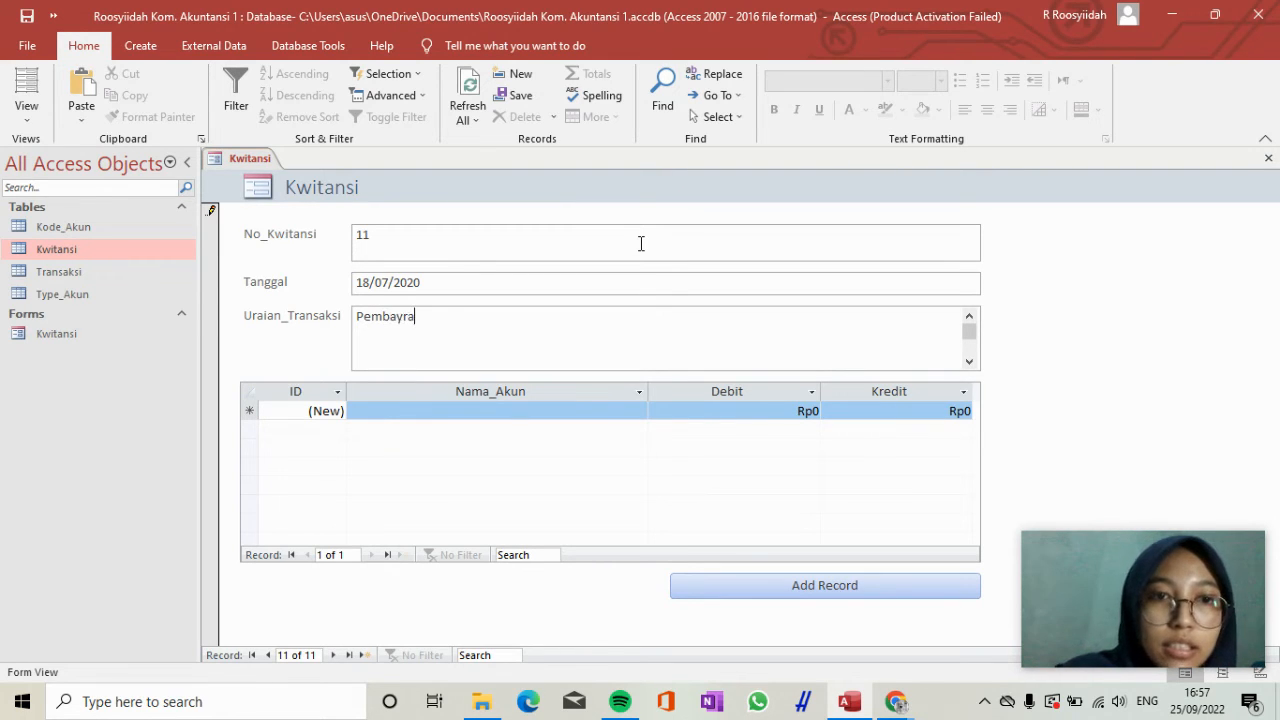
{"action": "key", "text": "BackSpace"}
{"action": "key", "text": "BackSpace"}
{"action": "type", "text": "aran hutang"}
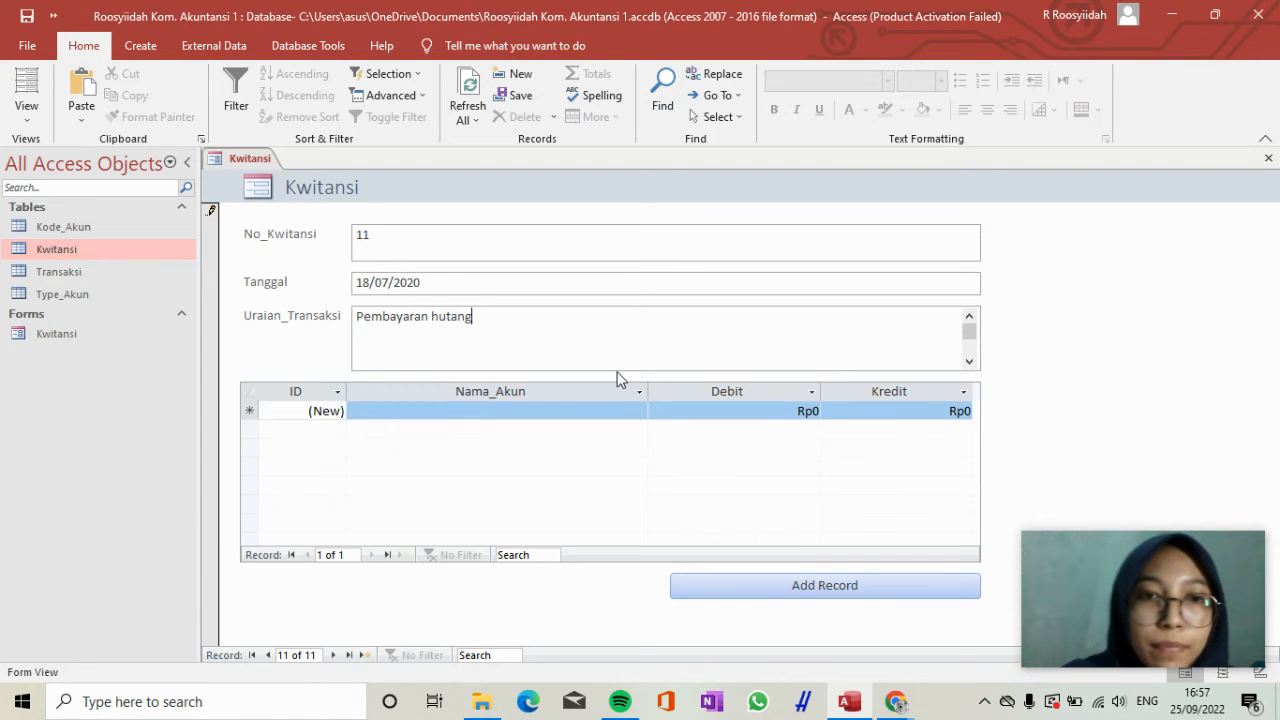
Enter the first transaction line for receipt 11 with the account Hutang and a Debit of 50.000.000.
{"action": "left_click", "coordinate": [594, 410]}
{"action": "type", "text": "Hutang"}
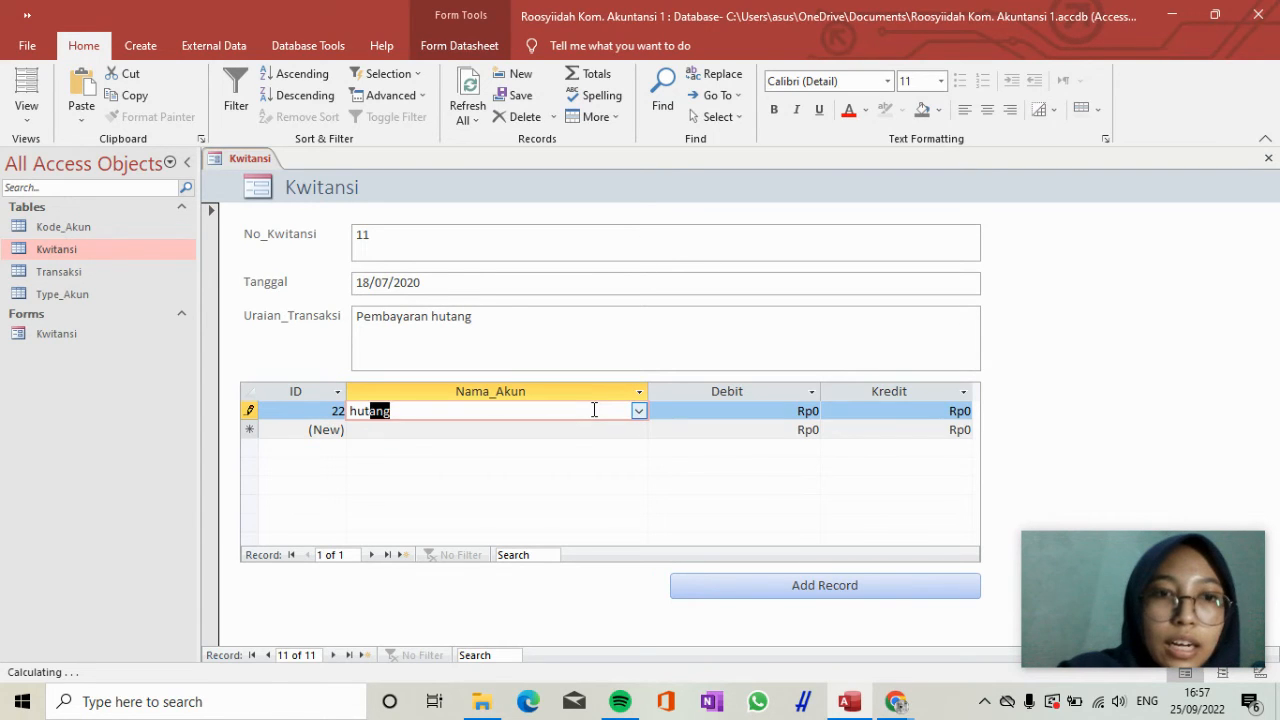
{"action": "key", "text": "Tab"}
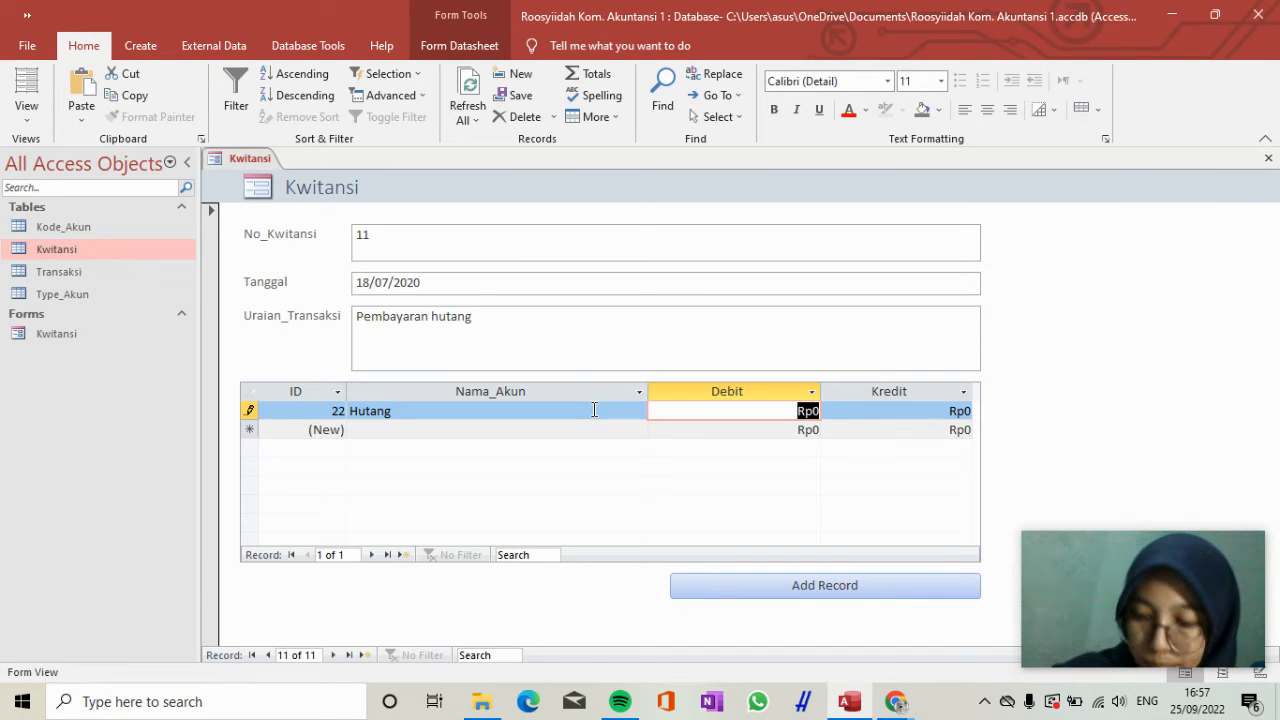
{"action": "type", "text": "50"}
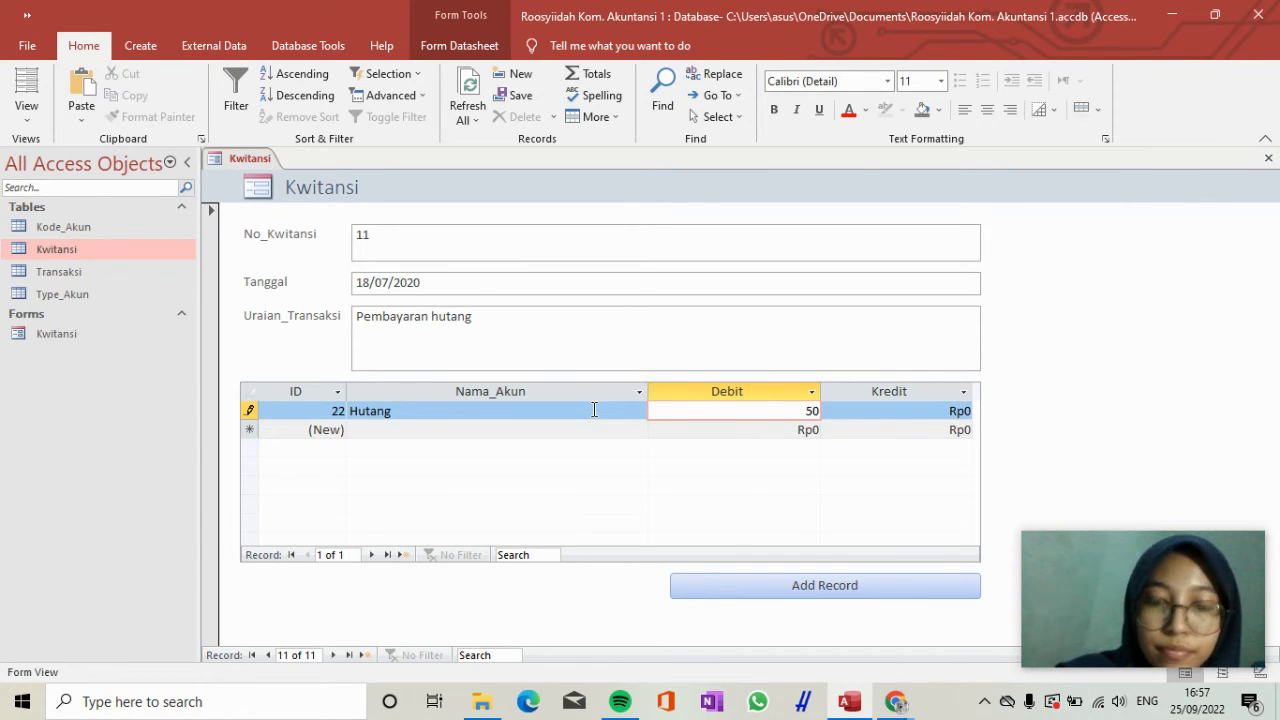
{"action": "type", "text": "000000"}
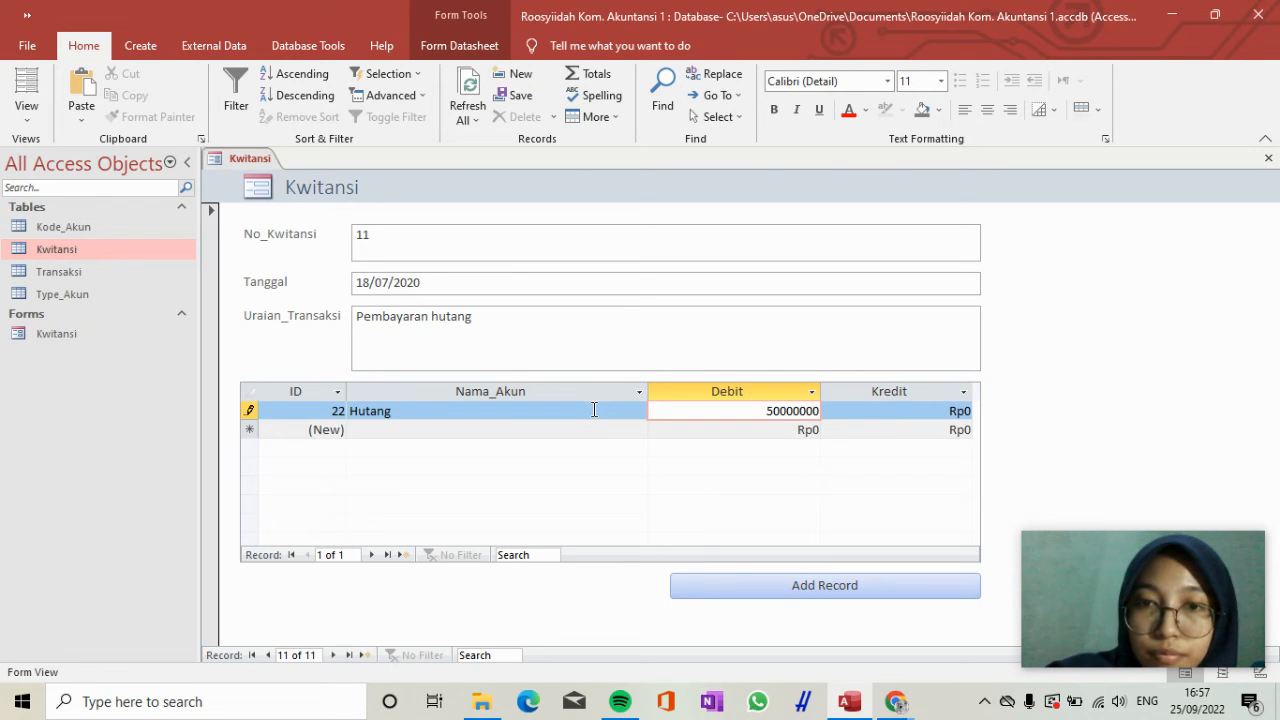
{"action": "key", "text": "Tab"}
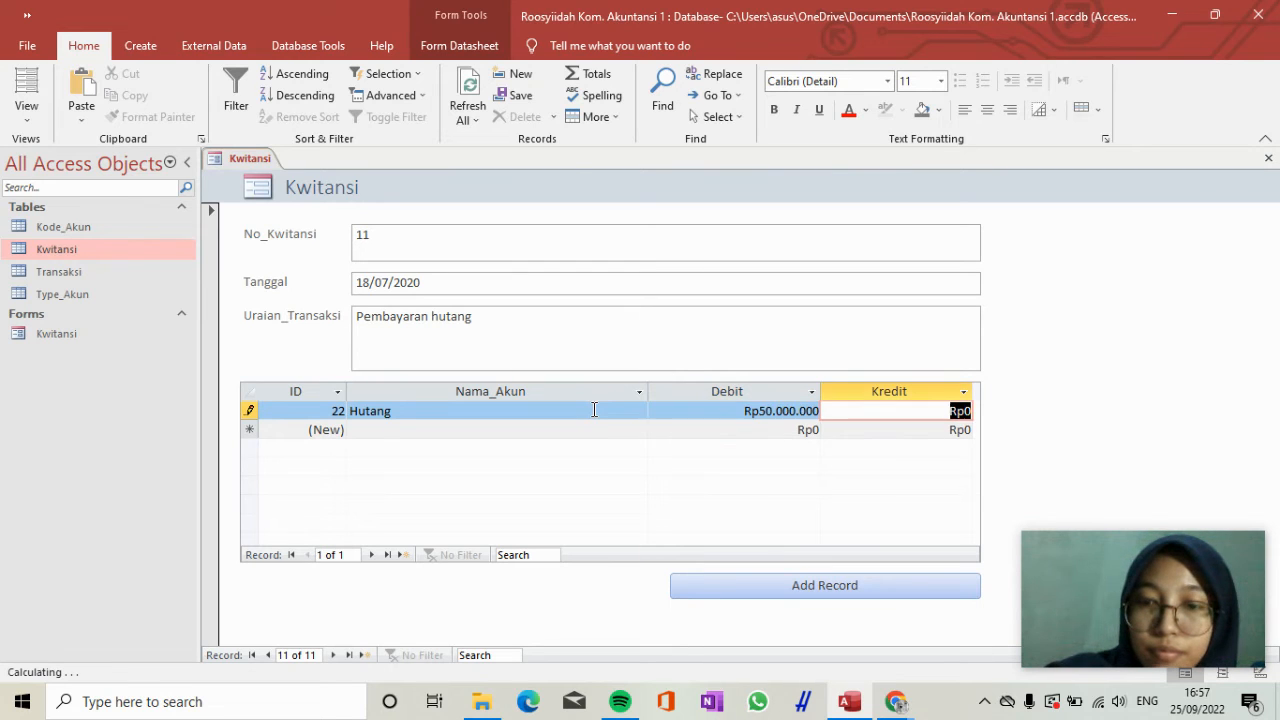
Add a second transaction line for receipt 11 with the account Kas and a Kredit of 50.000.000.
{"action": "key", "text": "Tab"}
{"action": "type", "text": "Kas"}
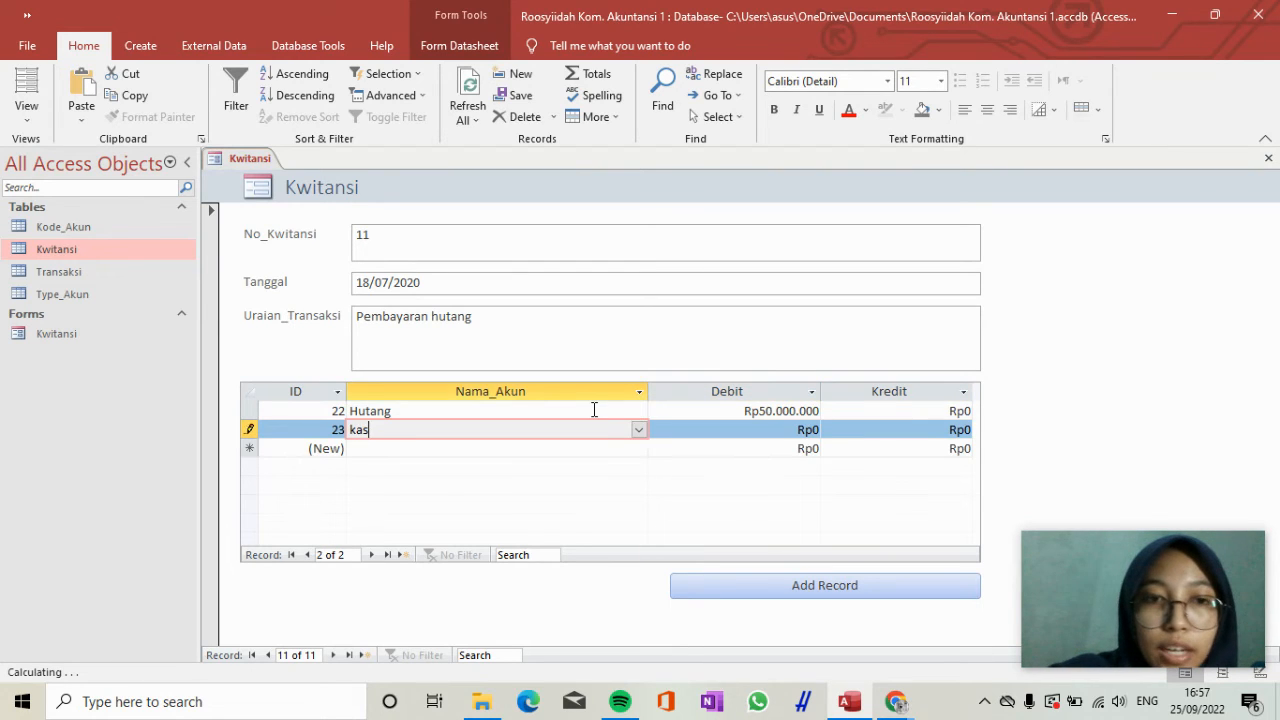
{"action": "key", "text": "Tab"}
{"action": "key", "text": "Tab"}
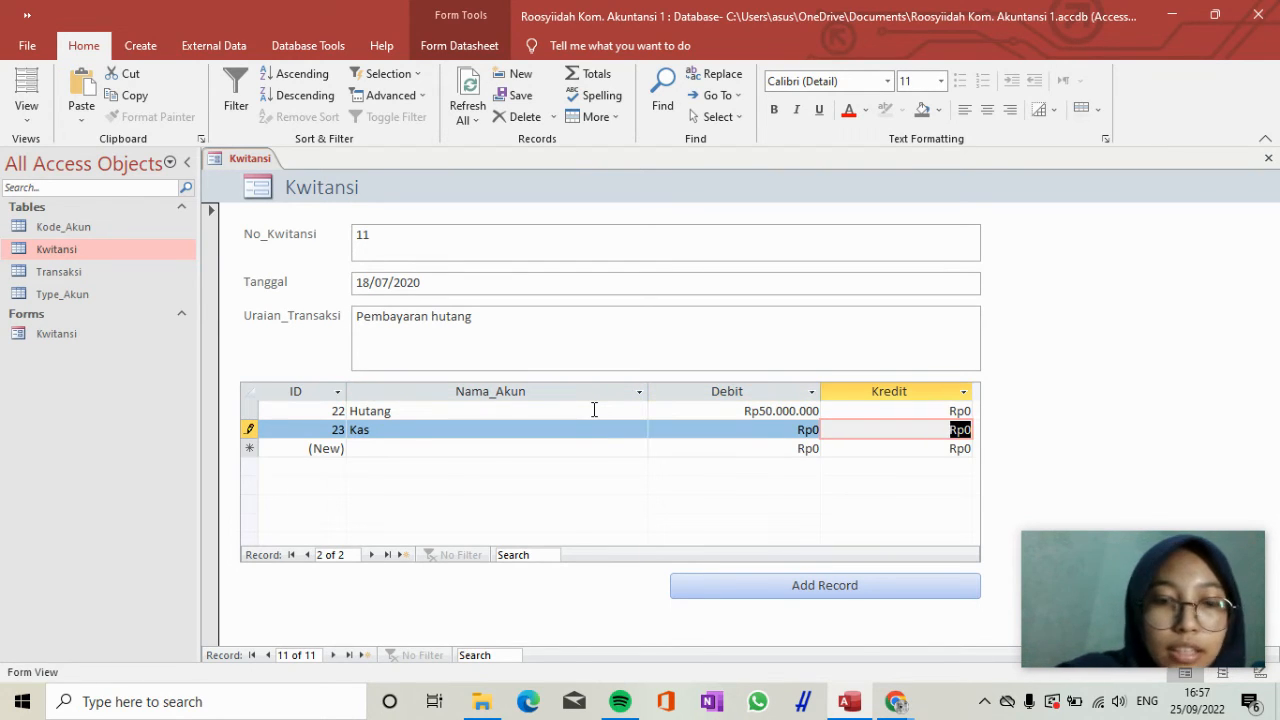
{"action": "type", "text": "50"}
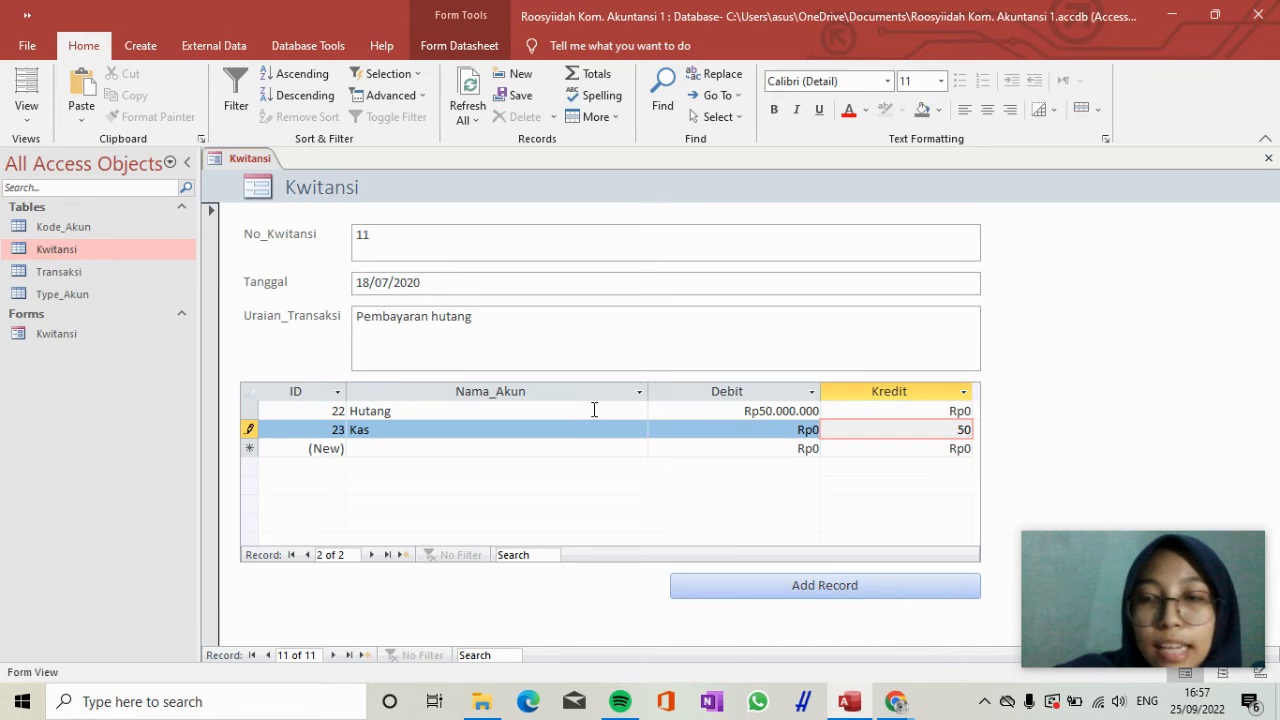
{"action": "type", "text": "000000"}
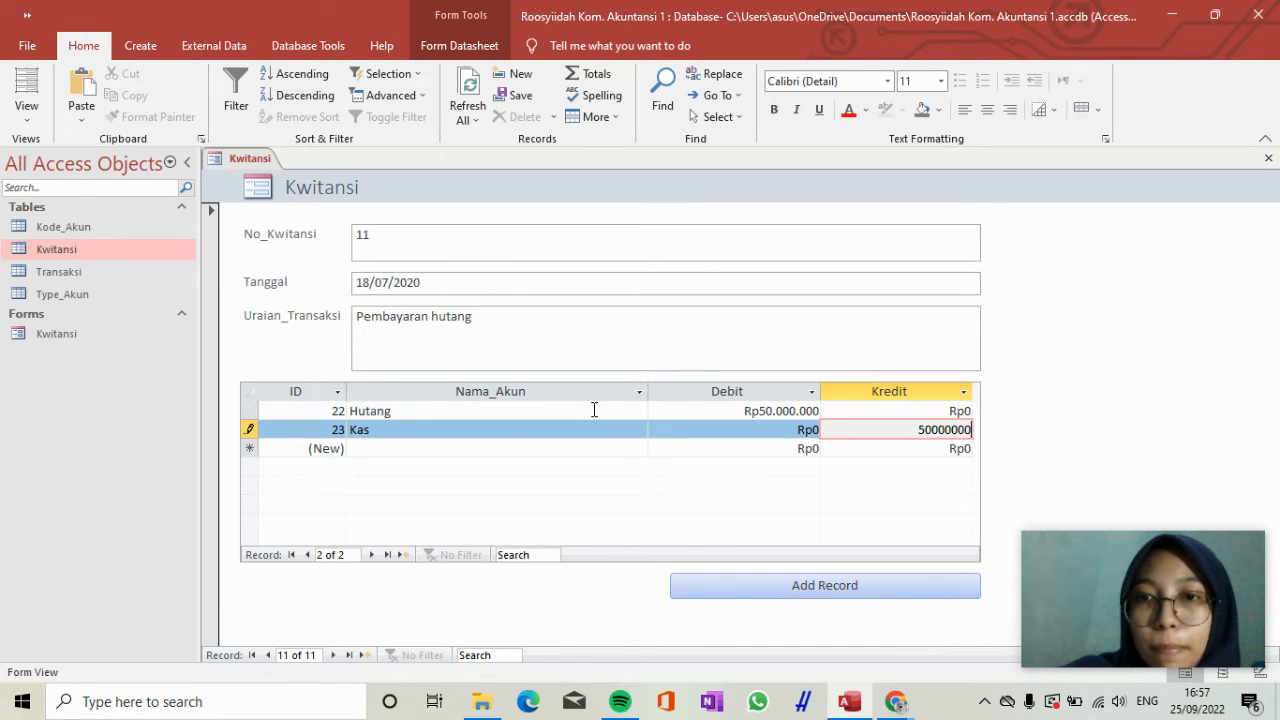
{"action": "key", "text": "Tab"}
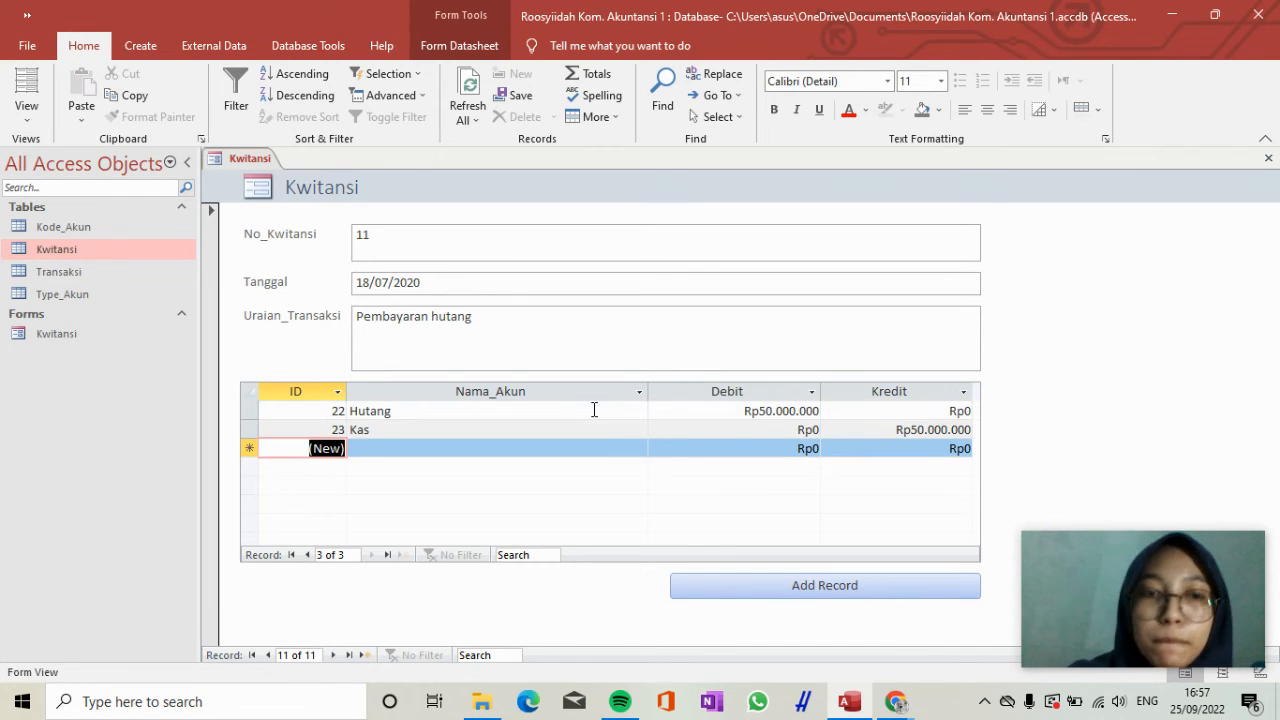
Add another Kwitansi record with No_Kwitansi 12 and Tanggal 18/07/2020.
{"action": "left_click", "coordinate": [871, 588]}
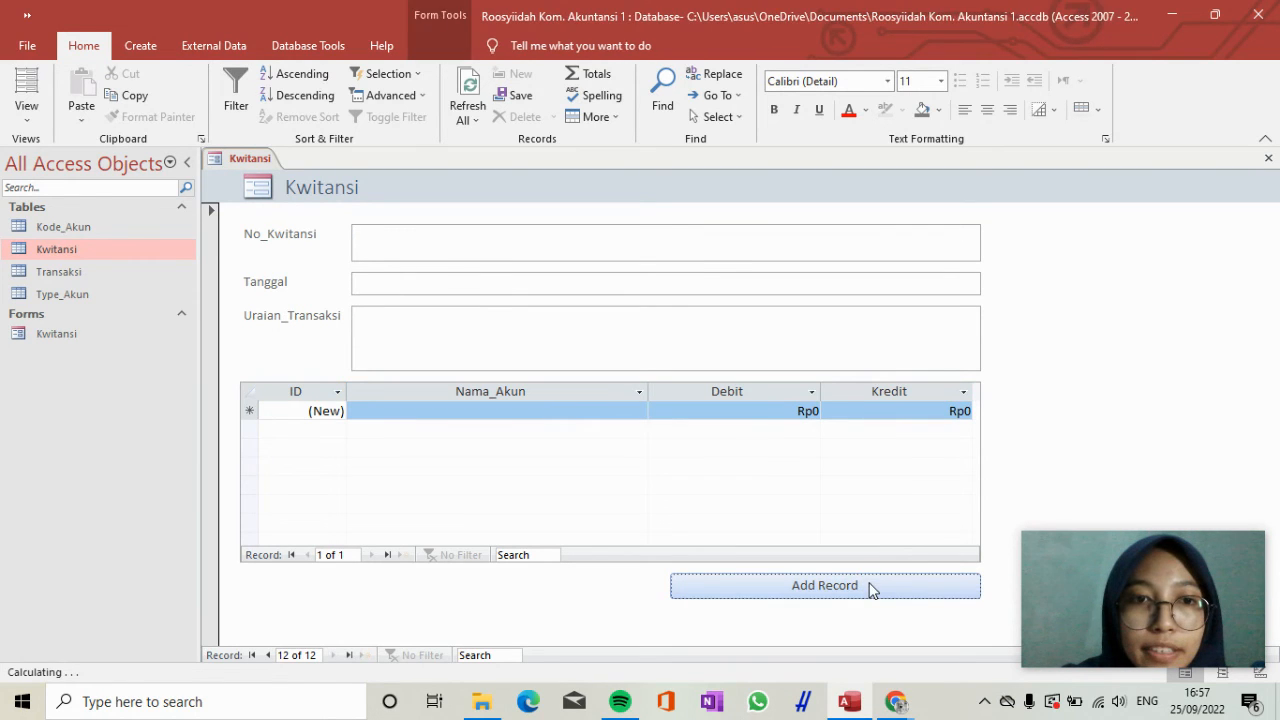
{"action": "type", "text": "12"}
{"action": "key", "text": "Tab"}
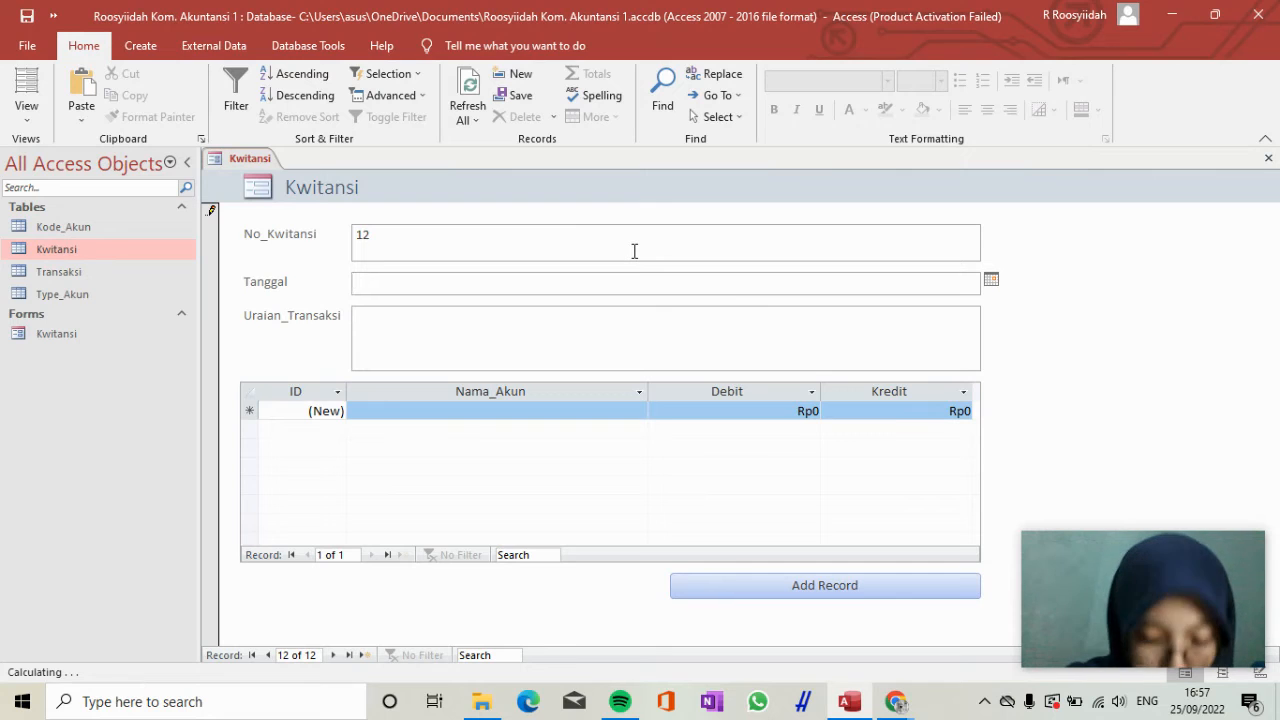
{"action": "type", "text": "1"}
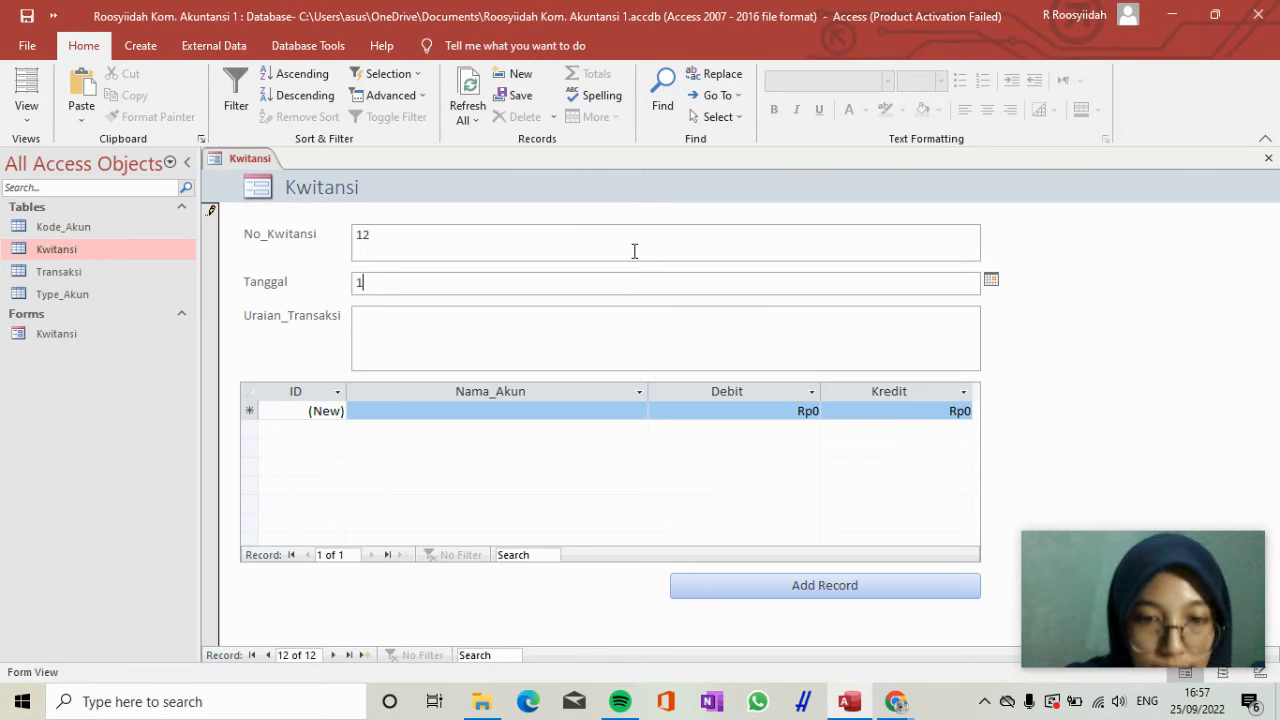
{"action": "type", "text": "8/07/2020"}
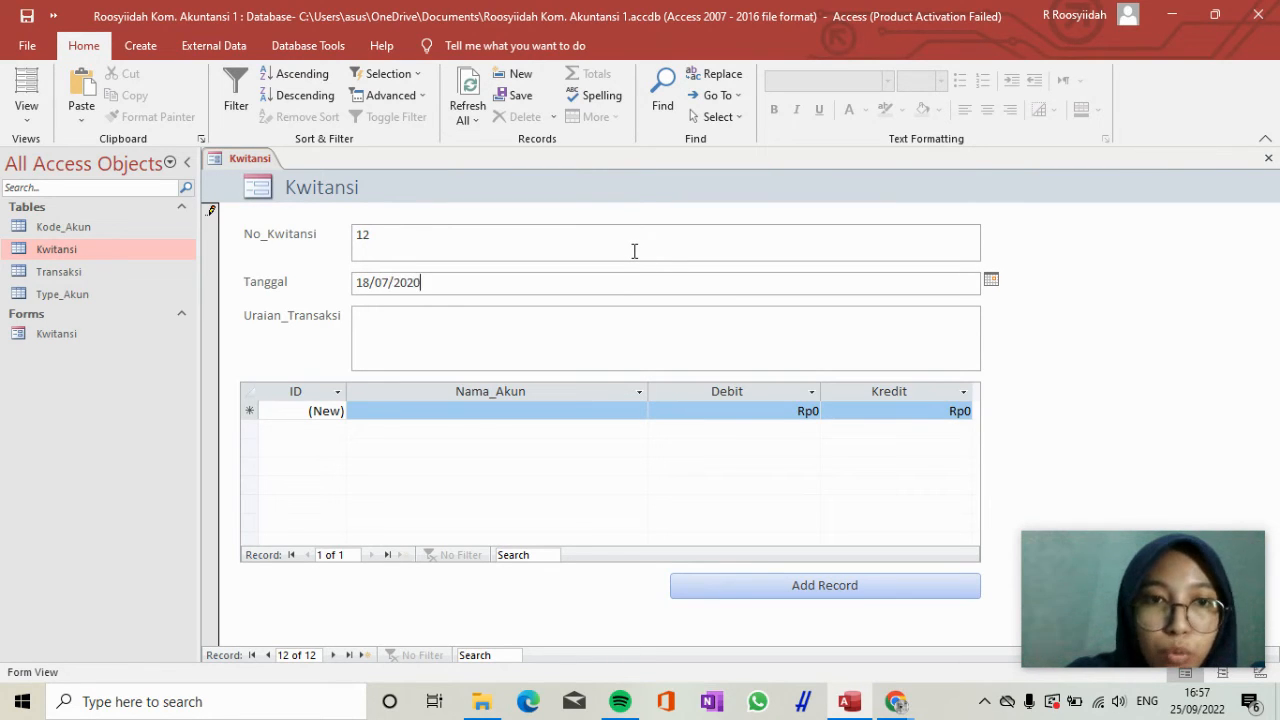
{"action": "key", "text": "Tab"}
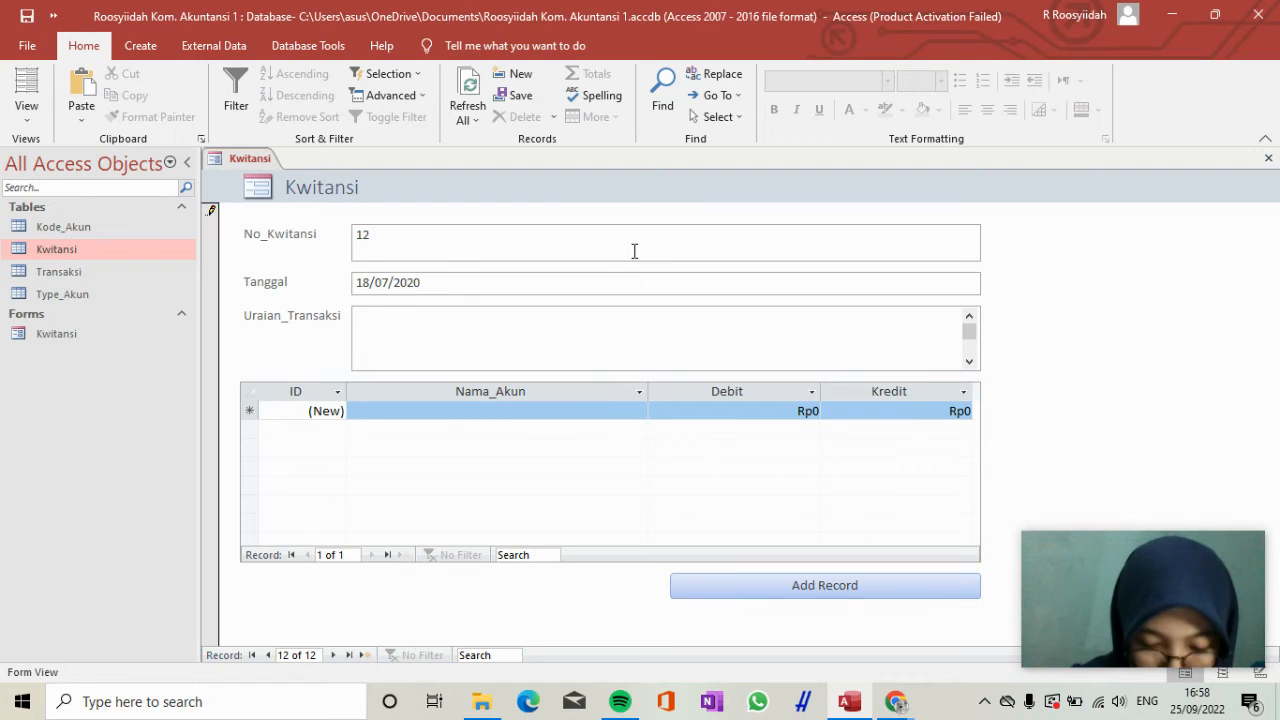
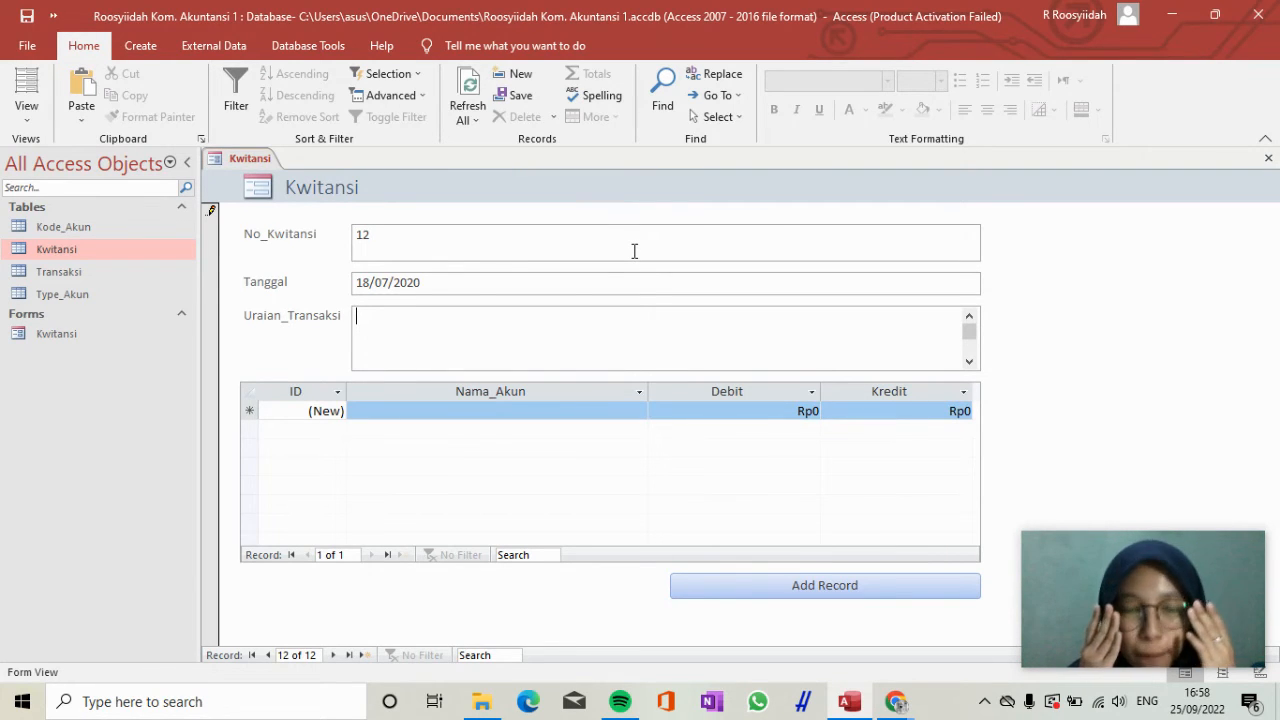
Enter "Penerimaan piutang dari PT. RSTU" as the Uraian_Transaksi of receipt 12.
{"action": "type", "text": "Pene"}
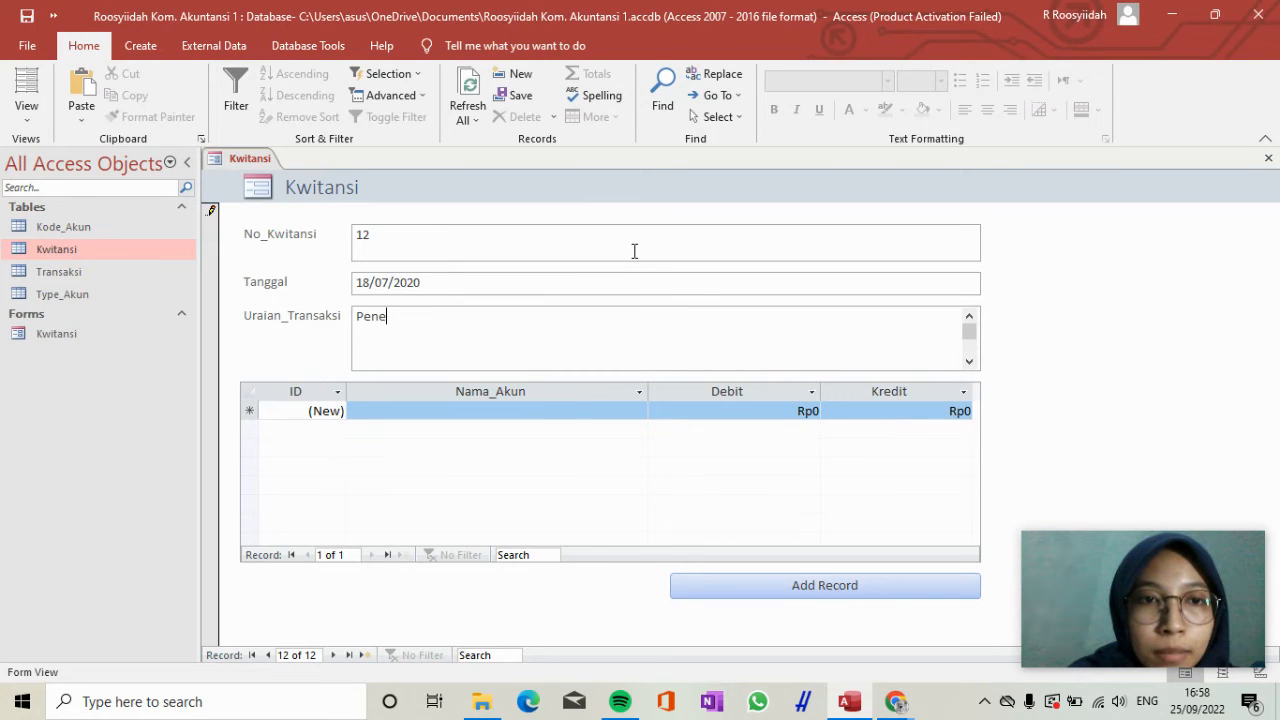
{"action": "type", "text": "rimaan P"}
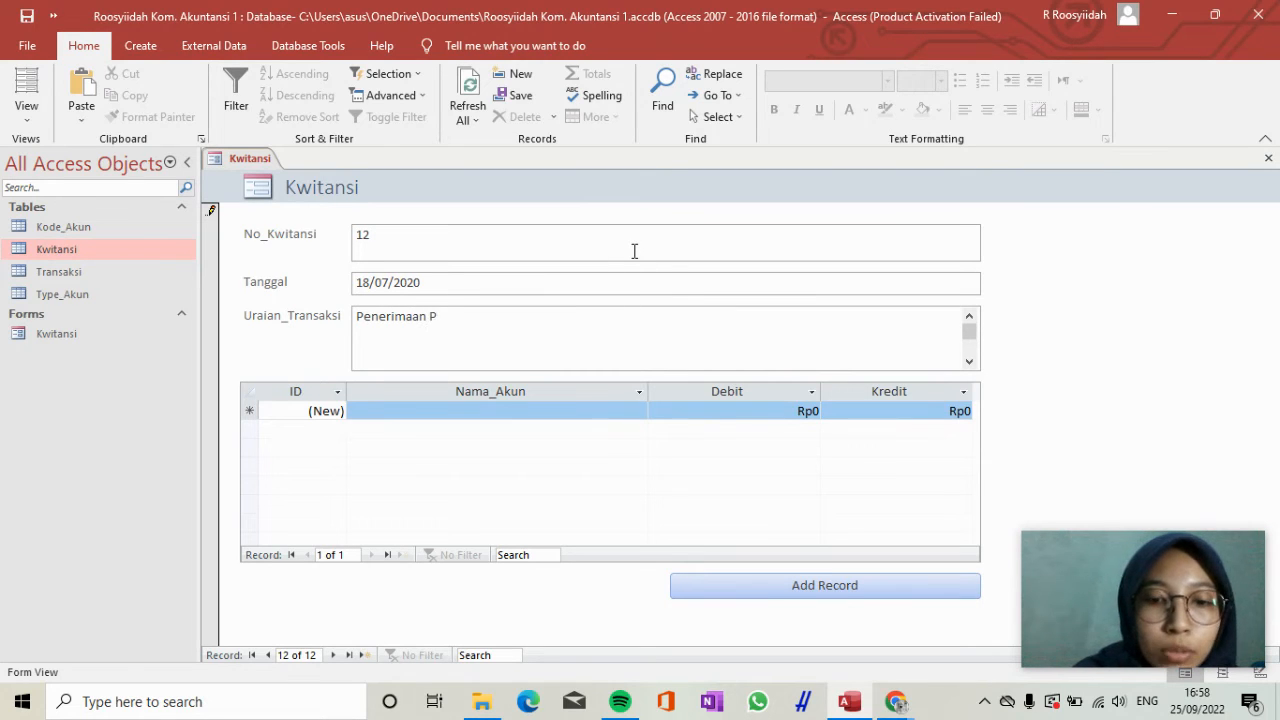
{"action": "key", "text": "BackSpace"}
{"action": "type", "text": "pe"}
{"action": "key", "text": "BackSpace"}
{"action": "type", "text": "iutang  dar P"}
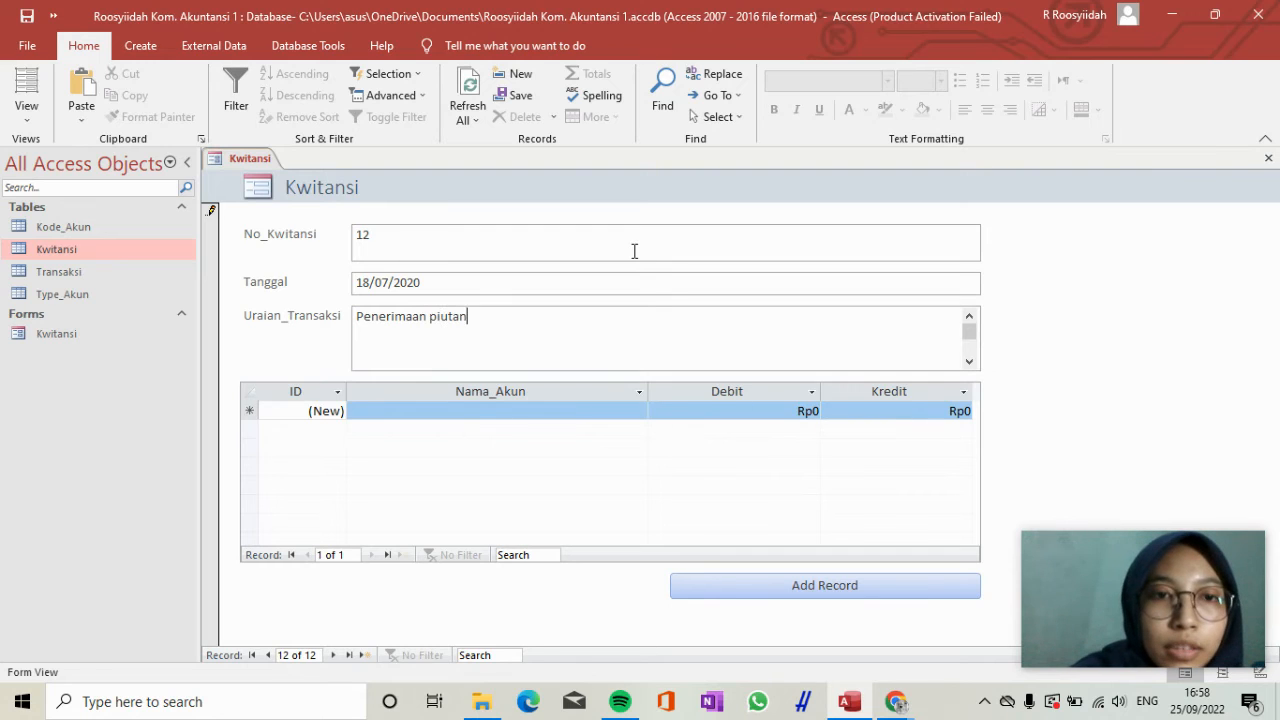
{"action": "key", "text": "BackSpace"}
{"action": "key", "text": "BackSpace"}
{"action": "key", "text": "BackSpace"}
{"action": "key", "text": "BackSpace"}
{"action": "key", "text": "BackSpace"}
{"action": "key", "text": "BackSpace"}
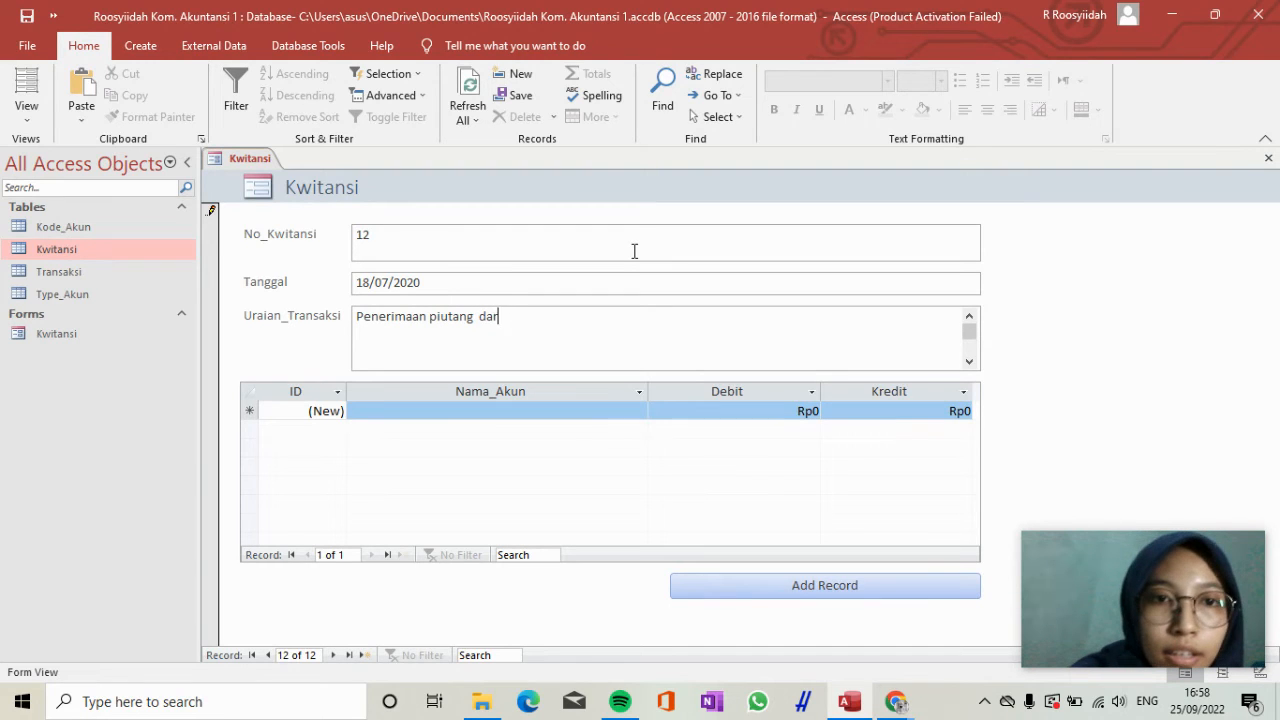
{"action": "type", "text": "dari"}
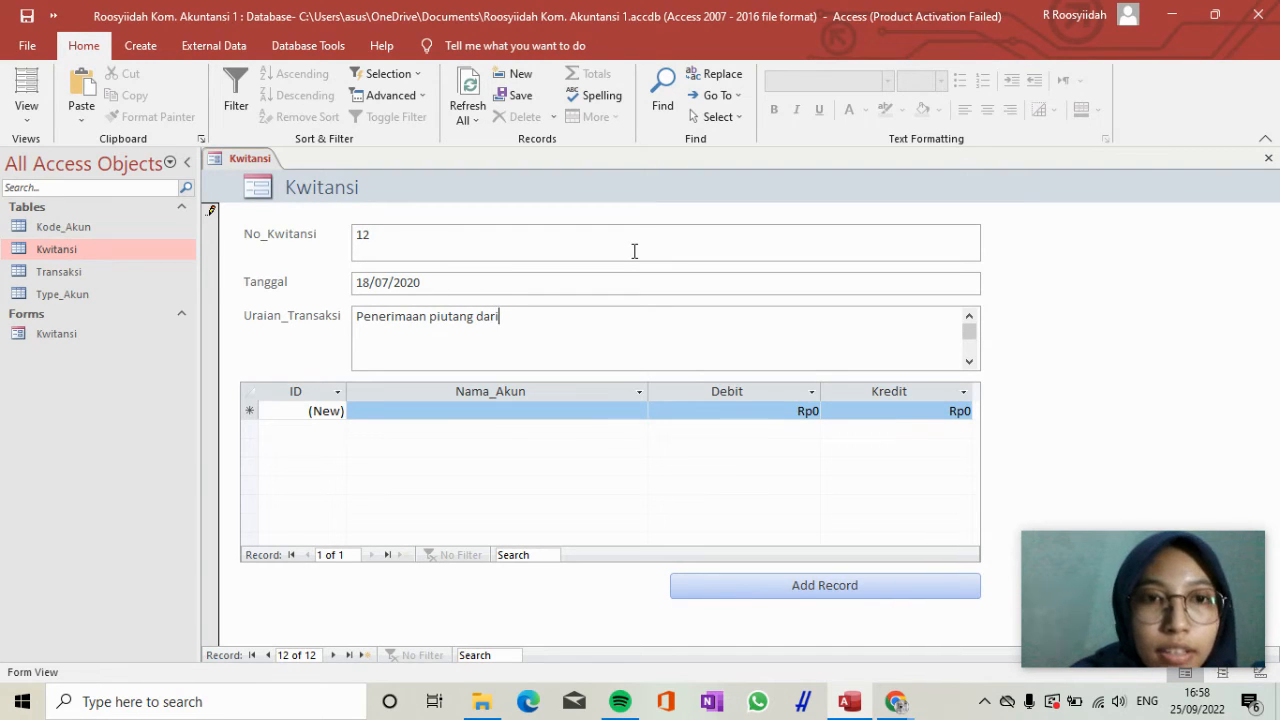
{"action": "type", "text": " PT. "}
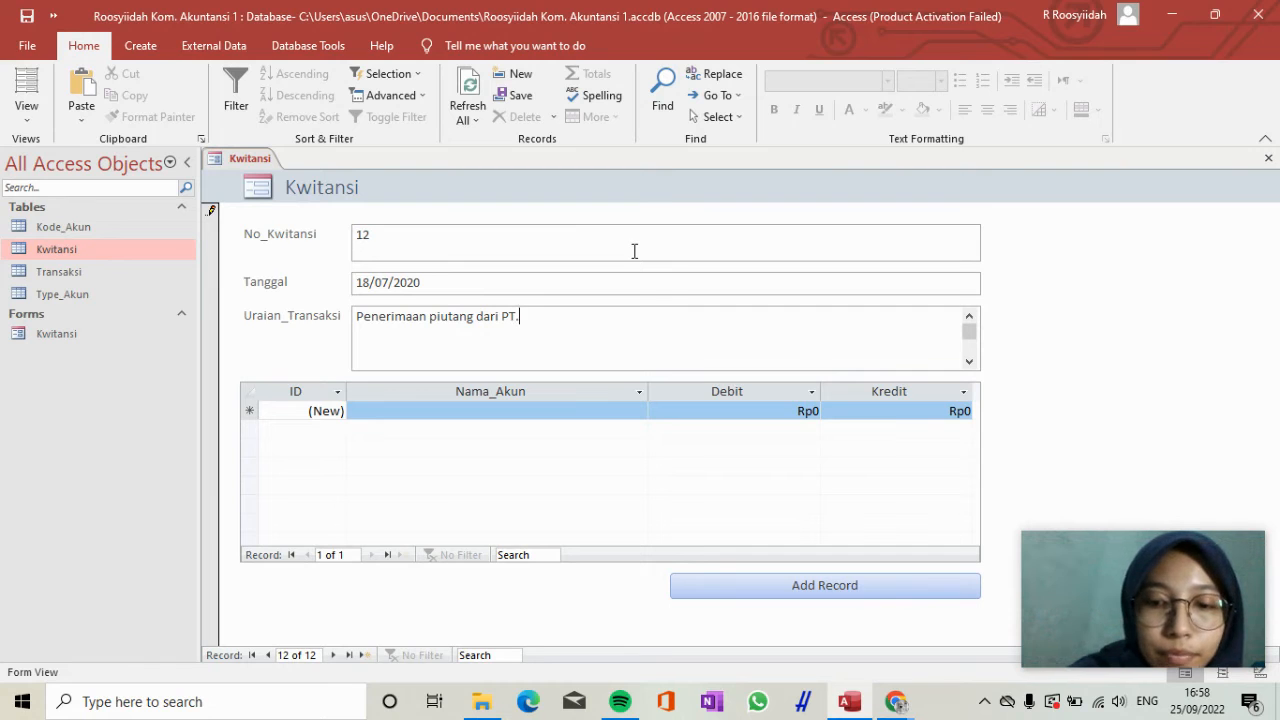
{"action": "type", "text": "RSTU"}
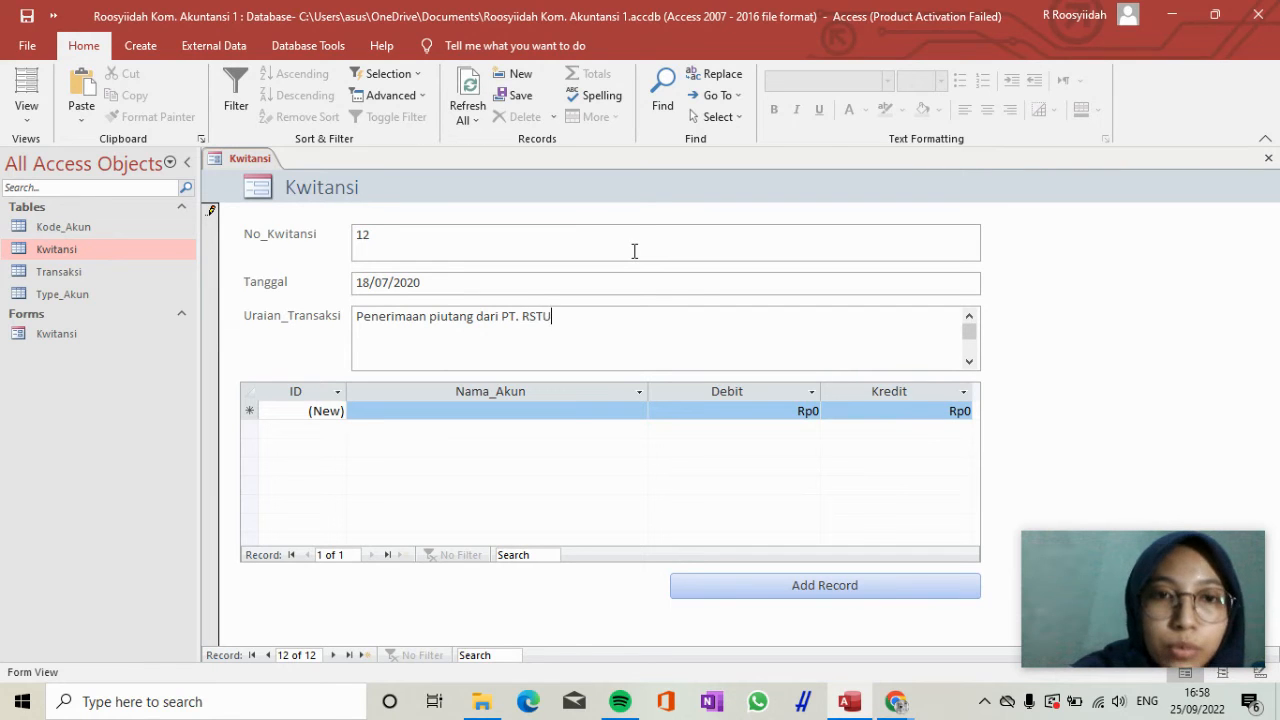
Enter the first transaction line for receipt 12 with the account Kas and a Debit of 180.000.000.
{"action": "left_click", "coordinate": [491, 416]}
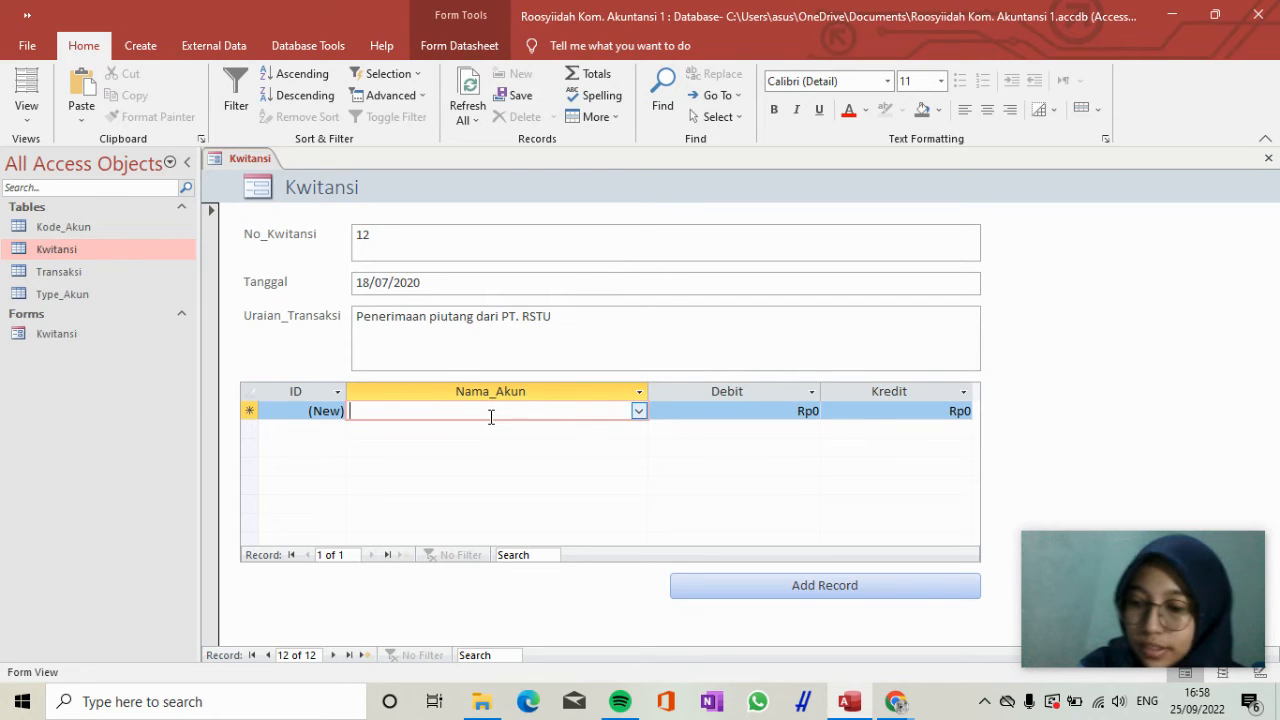
{"action": "type", "text": "Kas"}
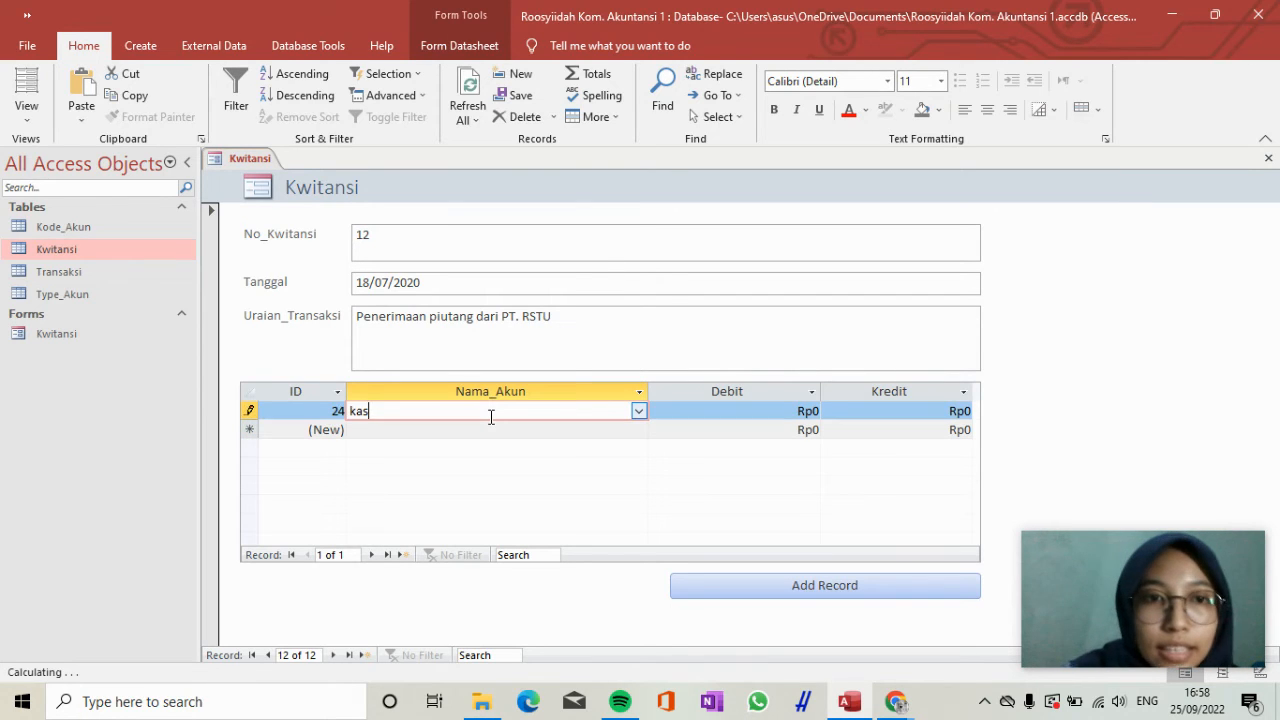
{"action": "key", "text": "Tab"}
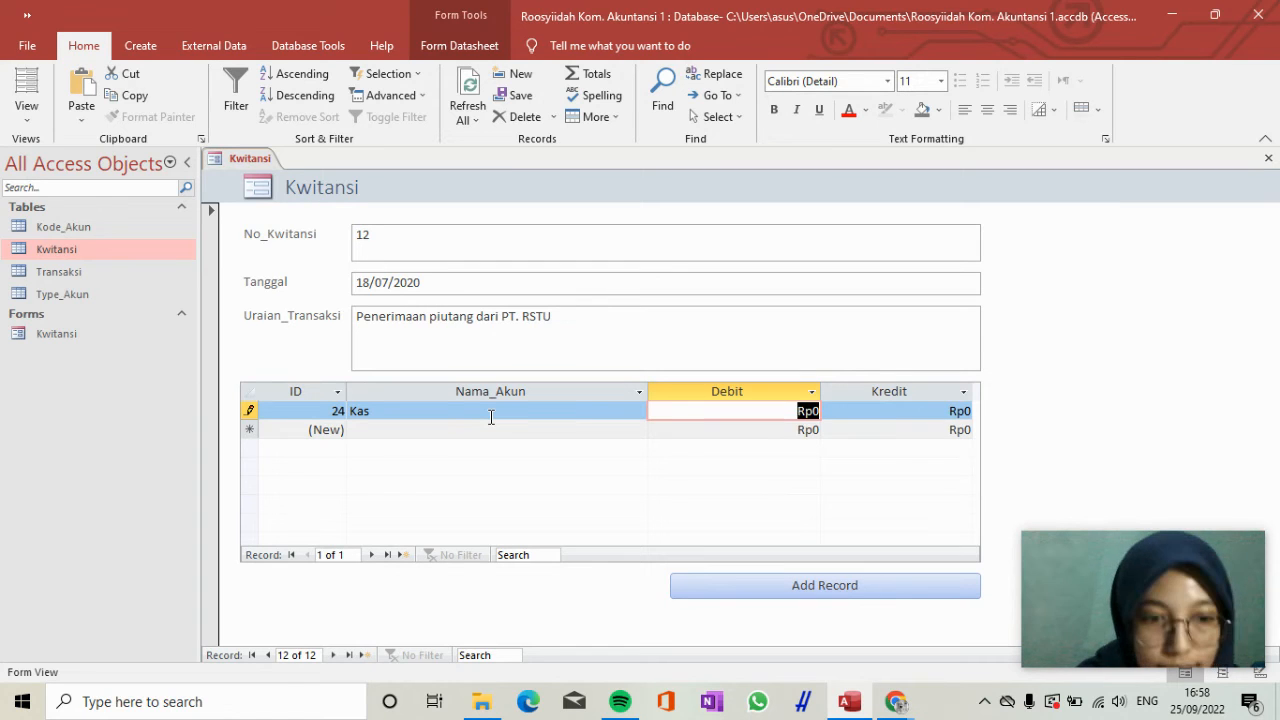
{"action": "type", "text": "180000000"}
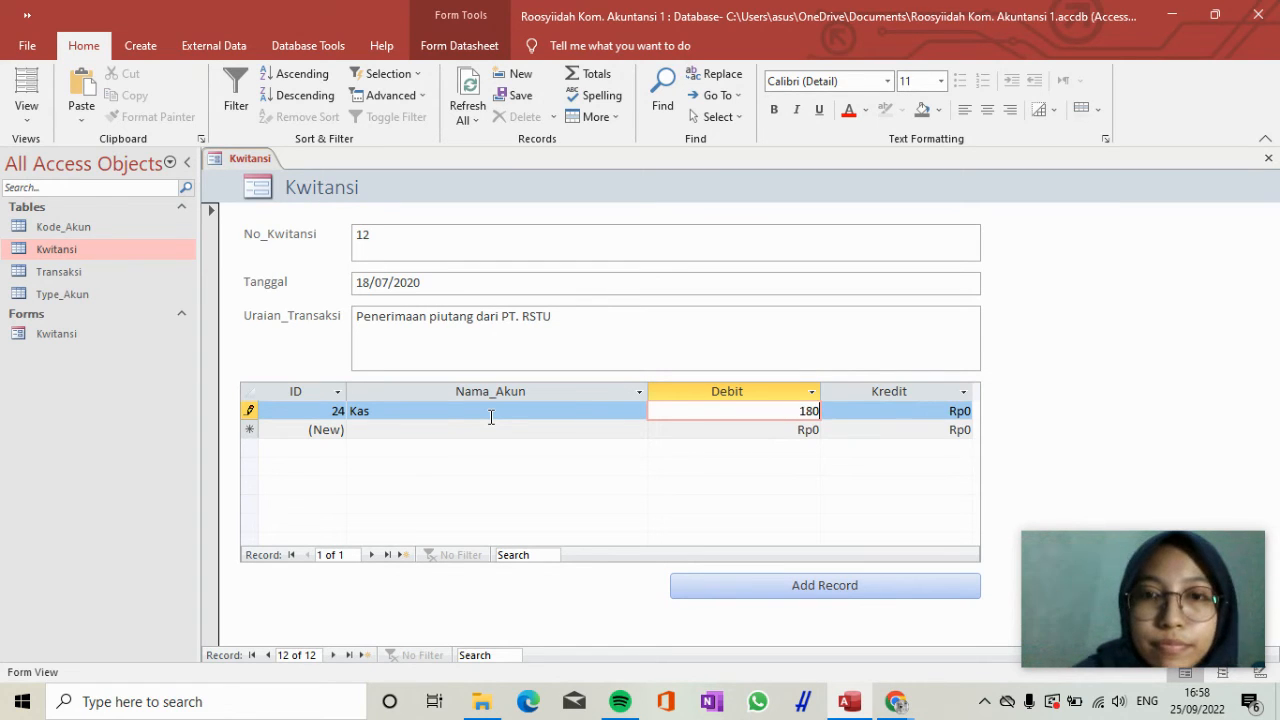
{"action": "key", "text": "Tab"}
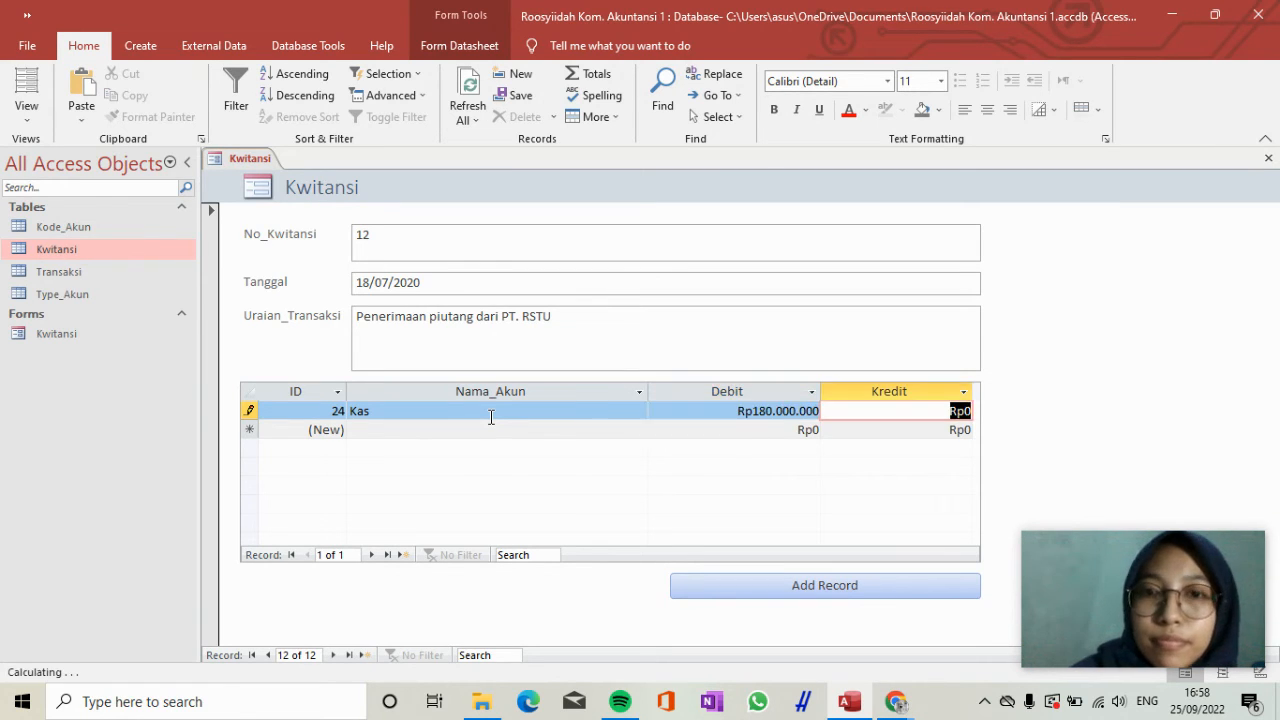
Add a second transaction line for receipt 12 with the account Piutang and a Kredit of 180.000.000.
{"action": "key", "text": "Tab"}
{"action": "type", "text": "p"}
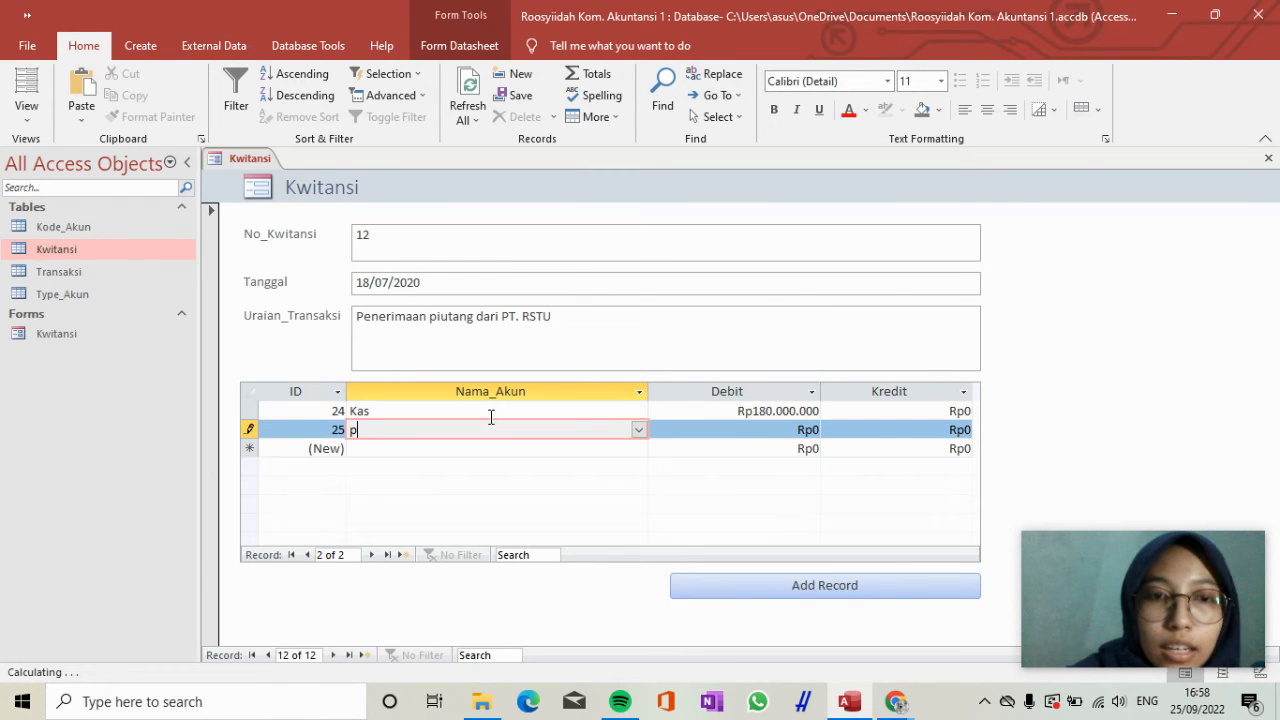
{"action": "left_click", "coordinate": [643, 430]}
{"action": "left_click", "coordinate": [622, 140]}
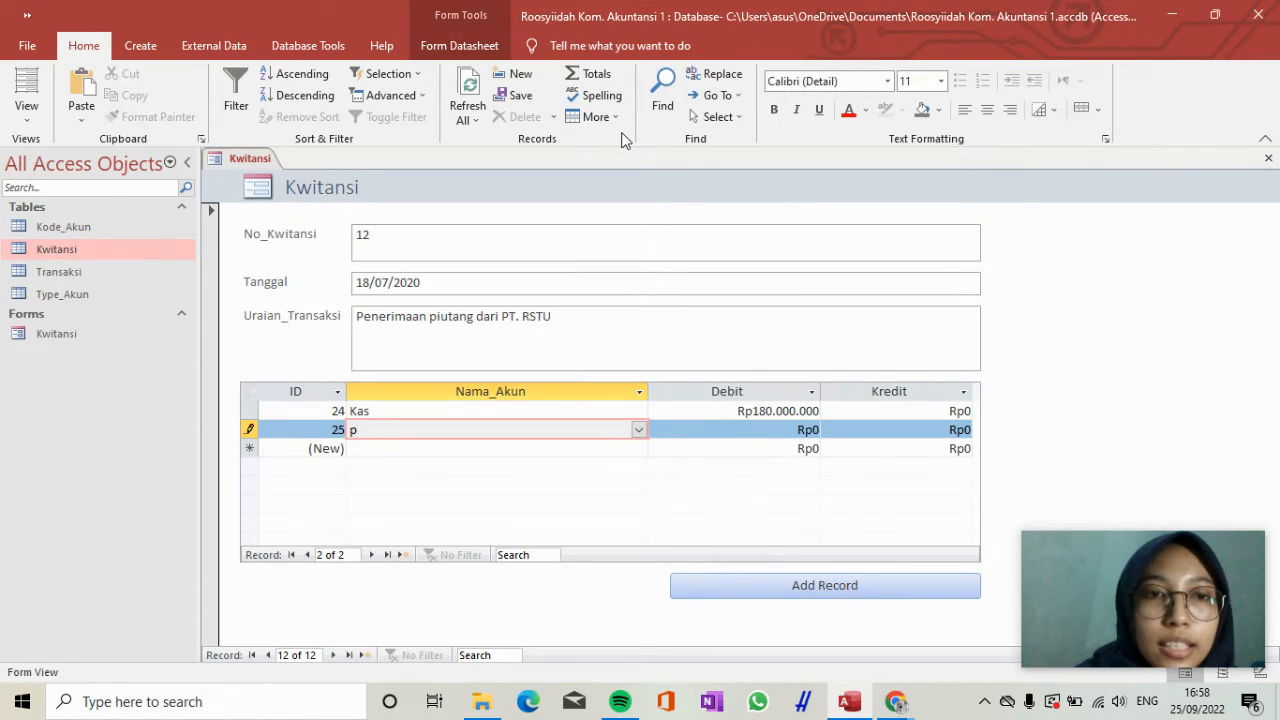
{"action": "key", "text": "Tab"}
{"action": "key", "text": "Tab"}
{"action": "type", "text": "1"}
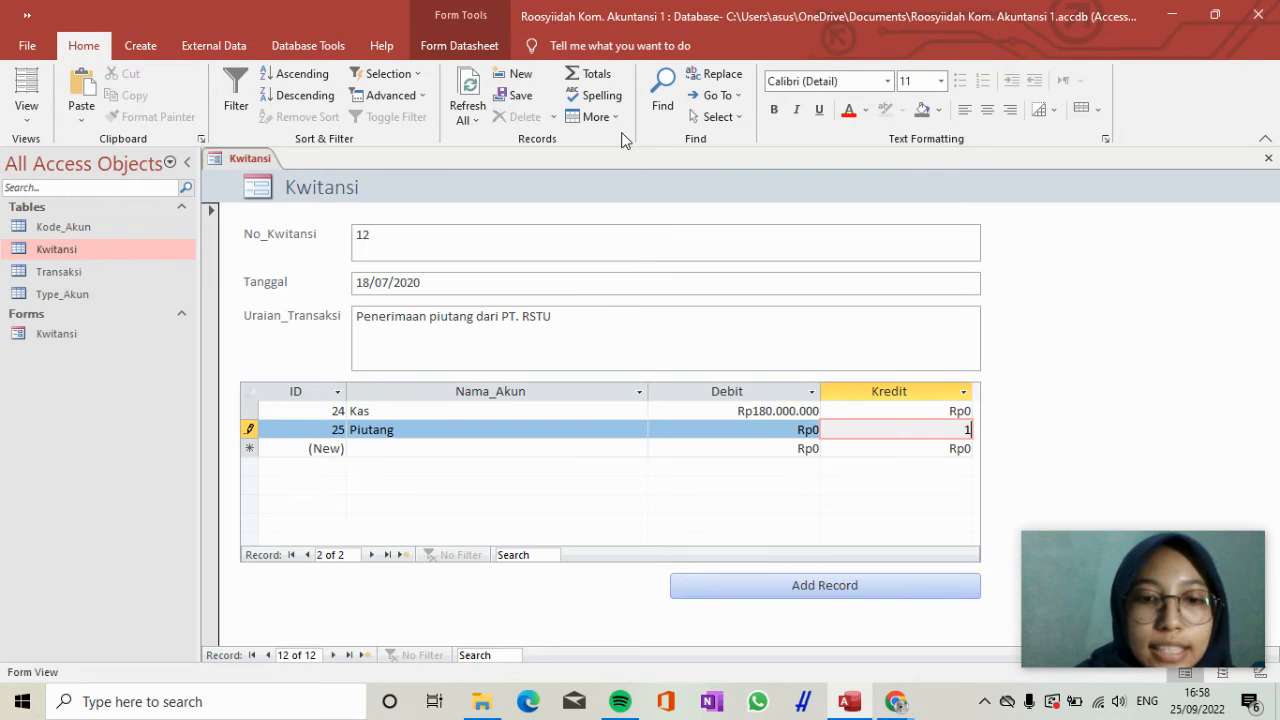
{"action": "type", "text": "80.000.000"}
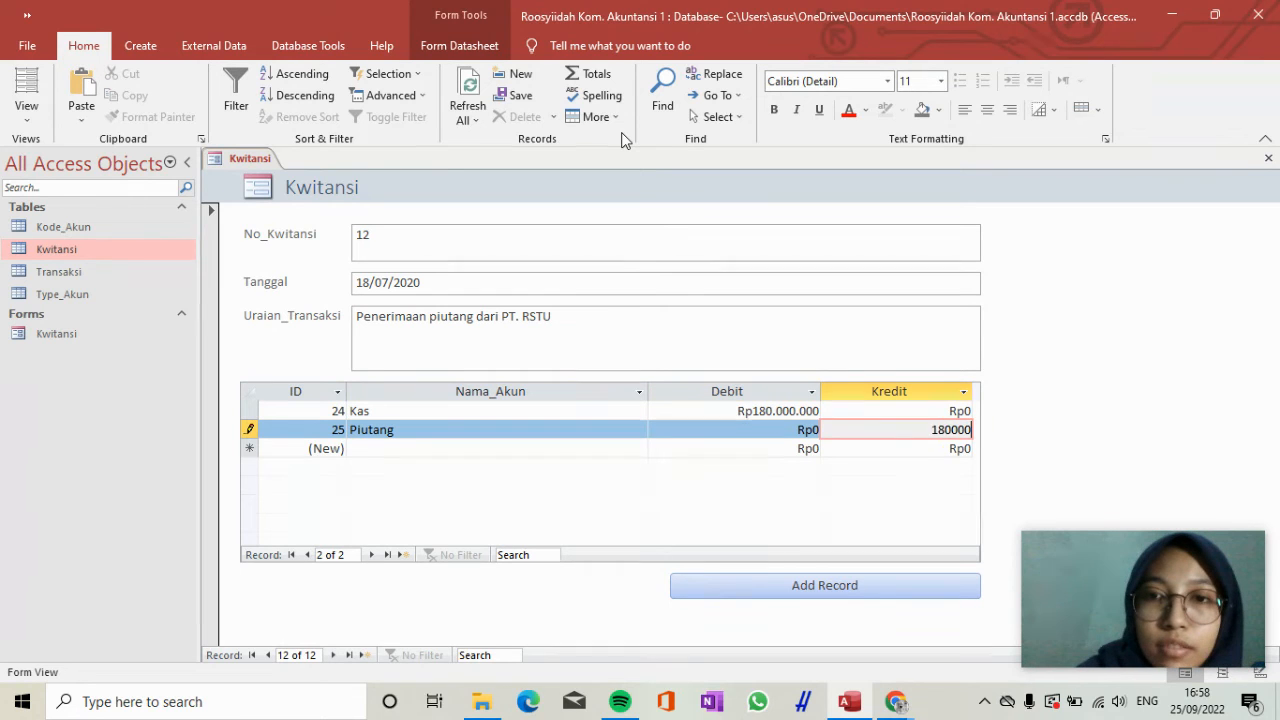
{"action": "key", "text": "Tab"}
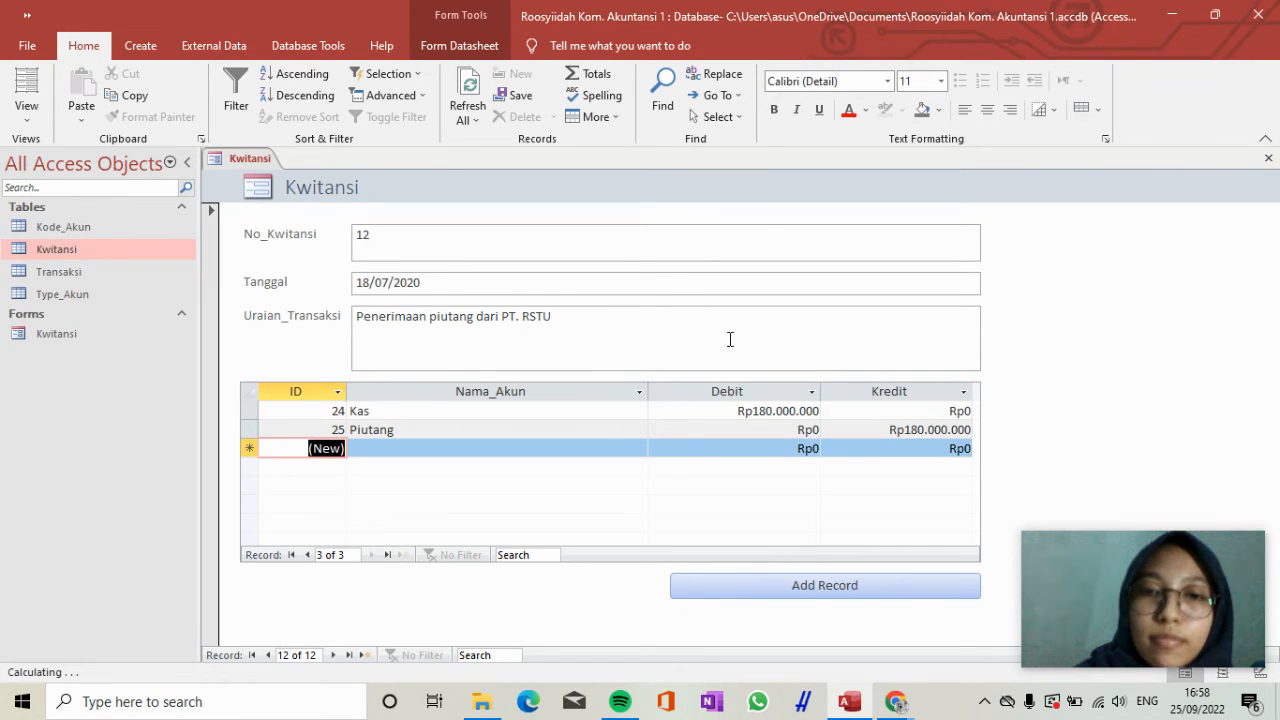
Add another Kwitansi record with No_Kwitansi 13 and Tanggal 02/08/2020.
{"action": "left_click", "coordinate": [813, 590]}
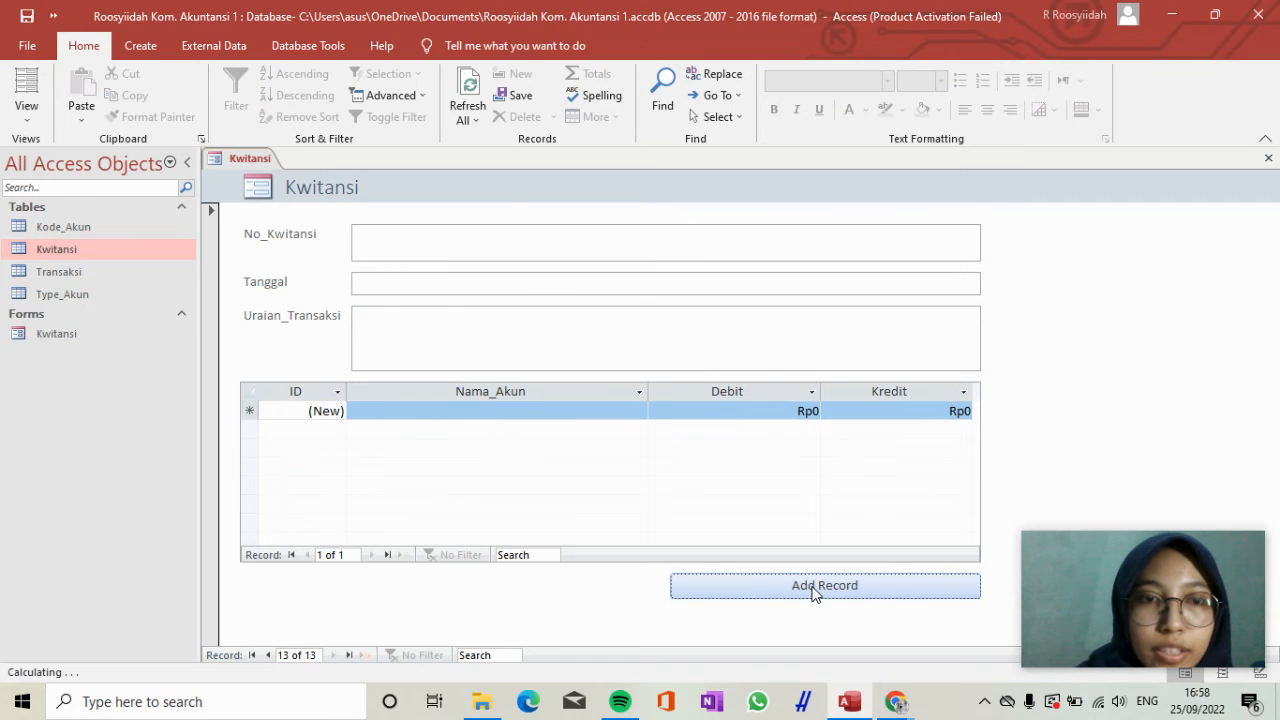
{"action": "left_click", "coordinate": [545, 245]}
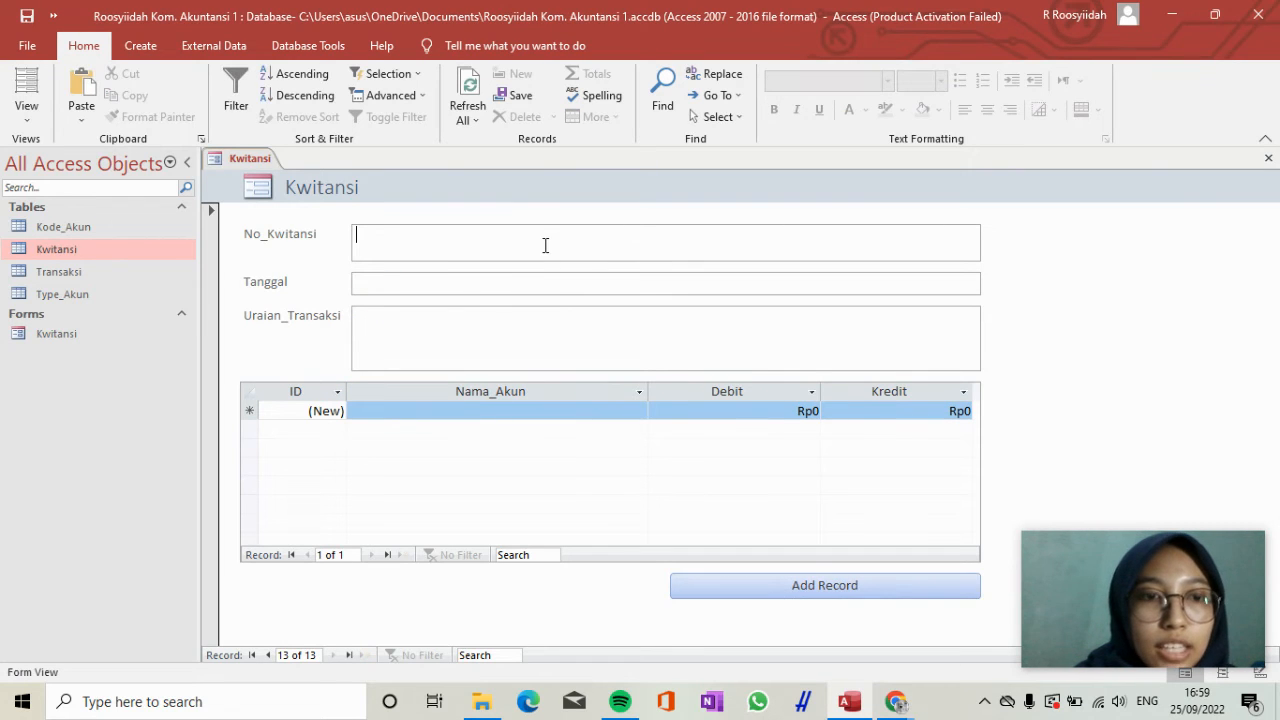
{"action": "type", "text": "13"}
{"action": "key", "text": "Tab"}
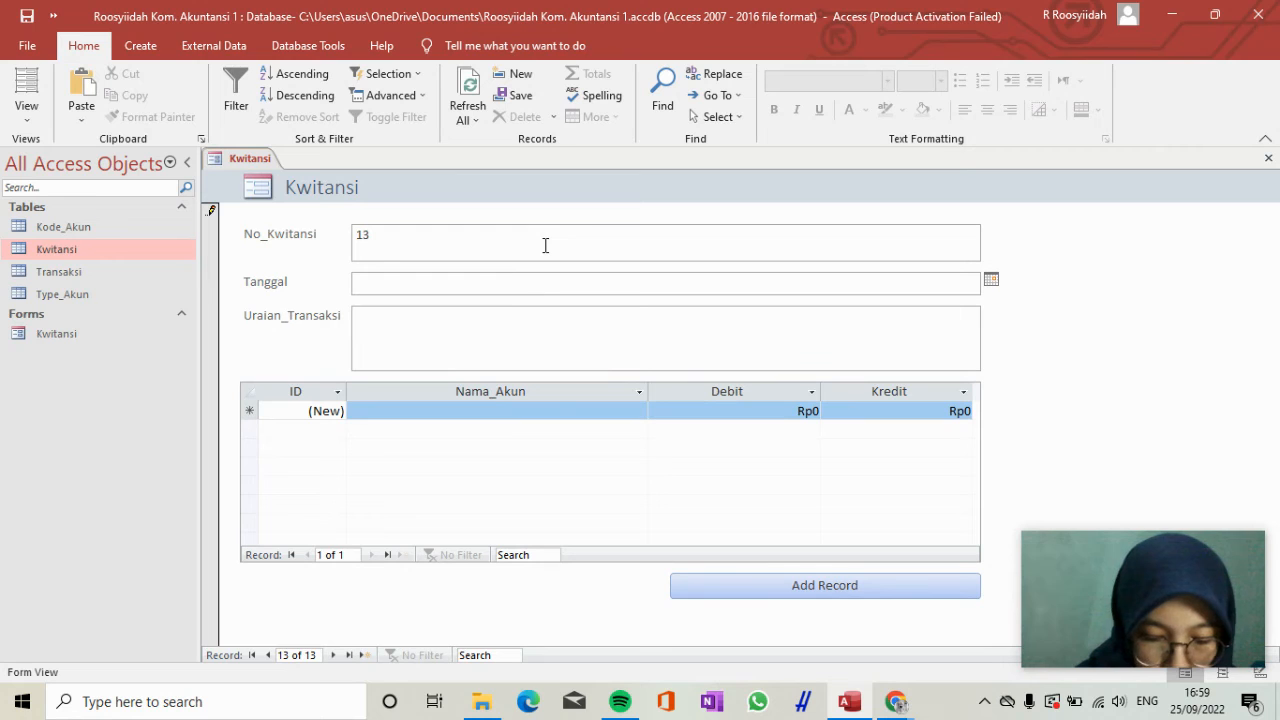
{"action": "type", "text": "2/08/2020"}
{"action": "key", "text": "Tab"}
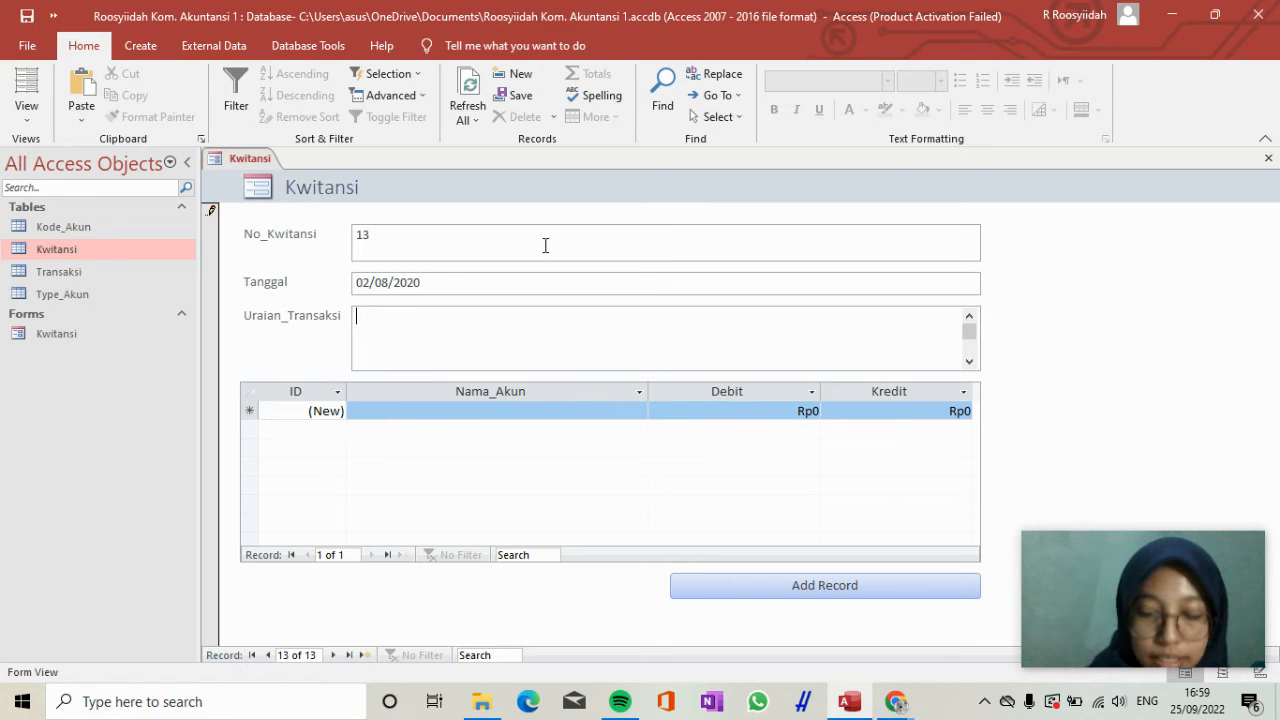
Enter "Penerimaan bonus dari PT RSTU" as the Uraian_Transaksi of receipt 13.
{"action": "type", "text": "P"}
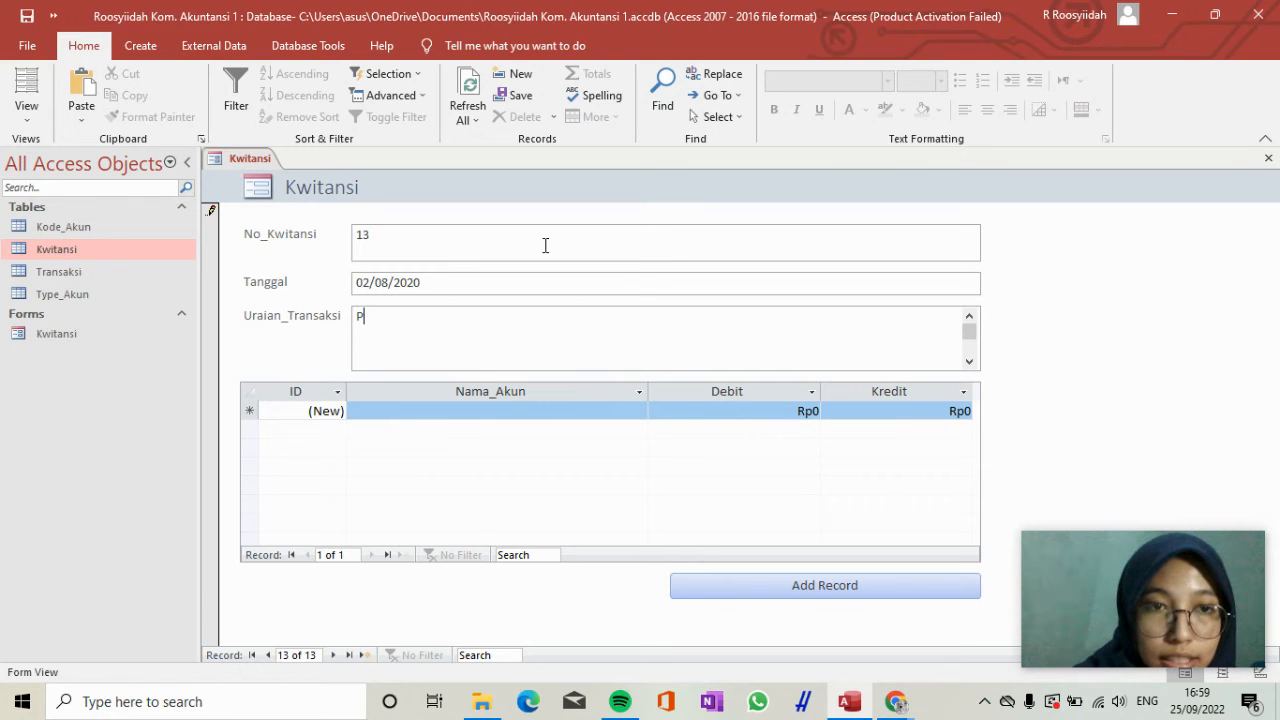
{"action": "type", "text": "enerim"}
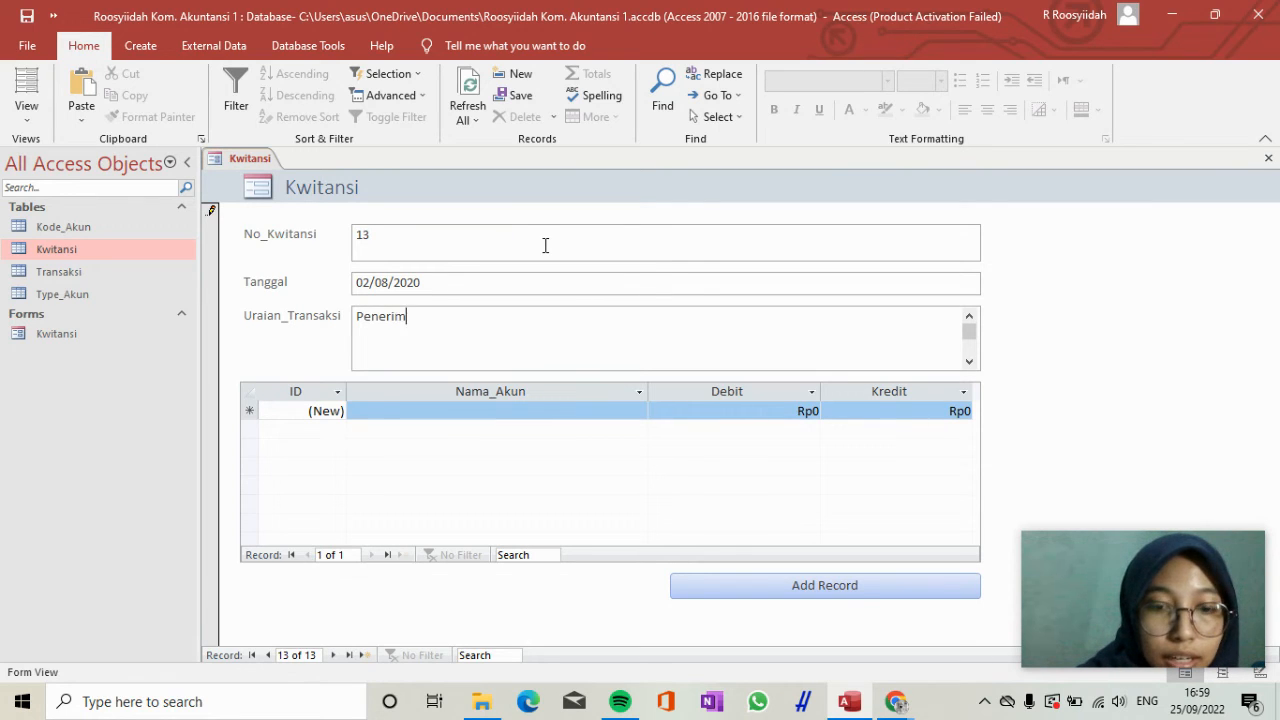
{"action": "type", "text": "aan bonu"}
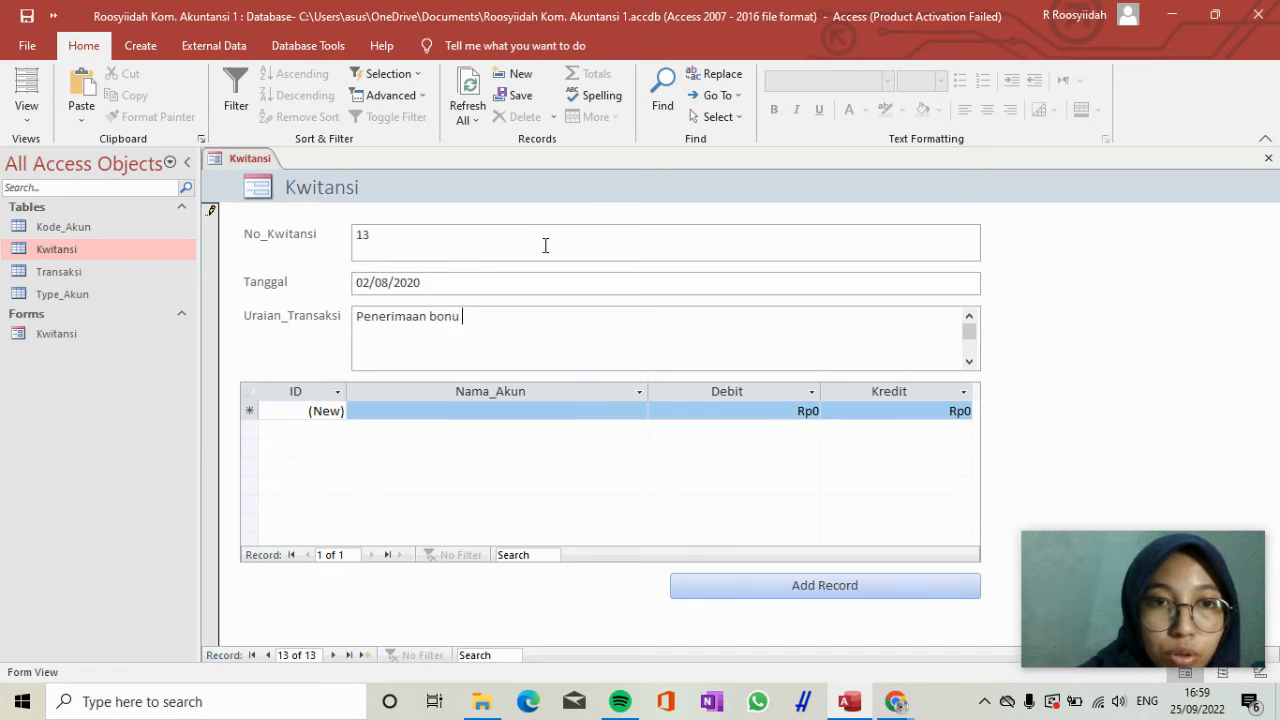
{"action": "type", "text": "s dari PT RSTU"}
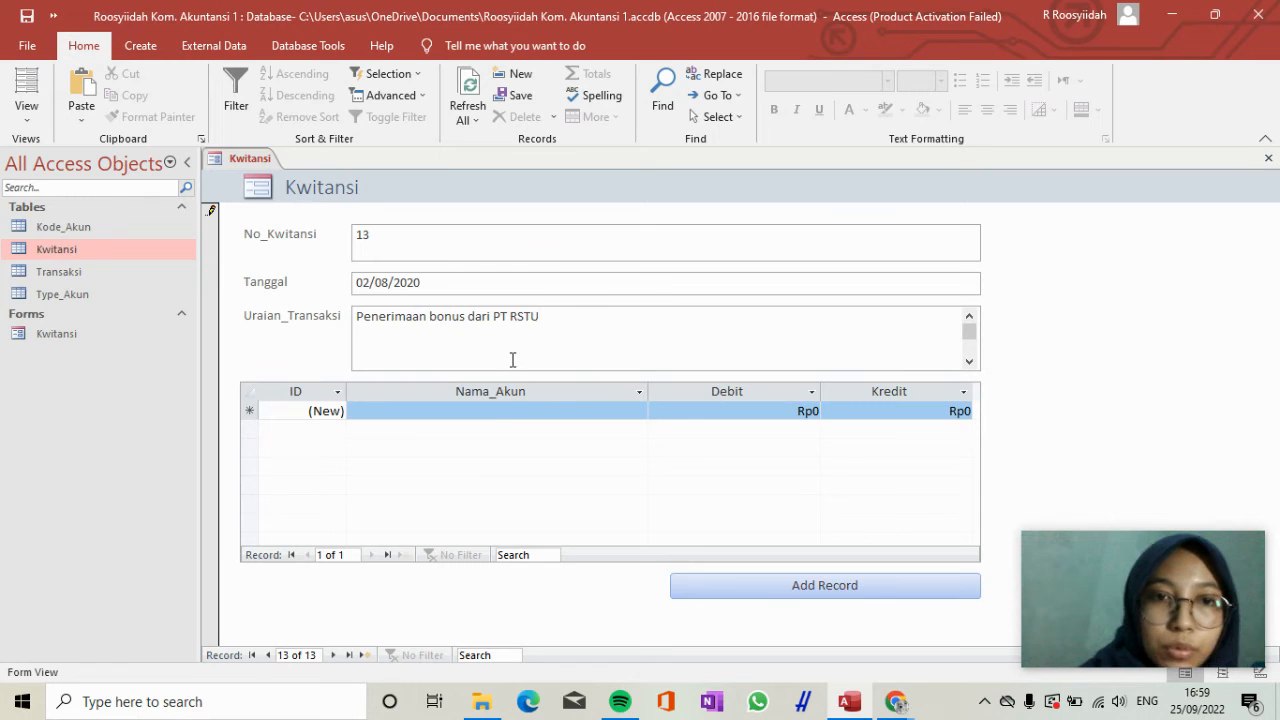
Enter the first transaction line for receipt 13 with the account Kas and a Debit of 25.000.000.
{"action": "left_click", "coordinate": [491, 414]}
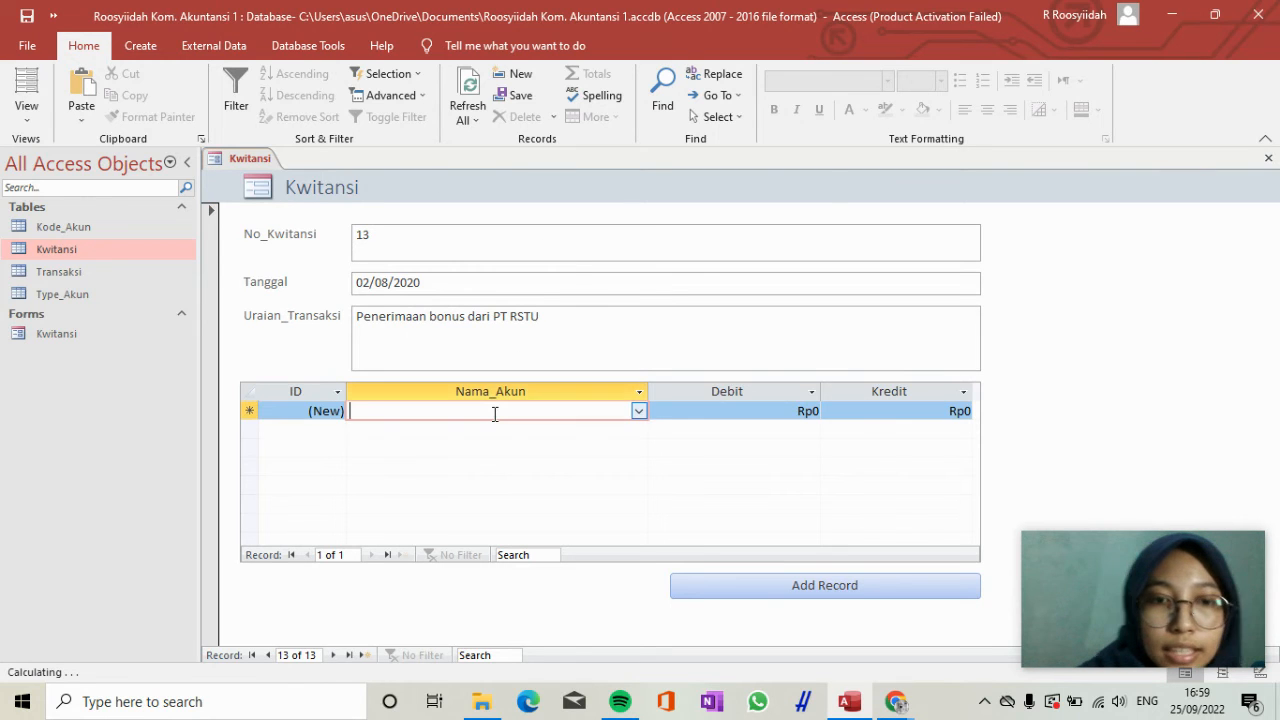
{"action": "type", "text": "Kas"}
{"action": "key", "text": "Tab"}
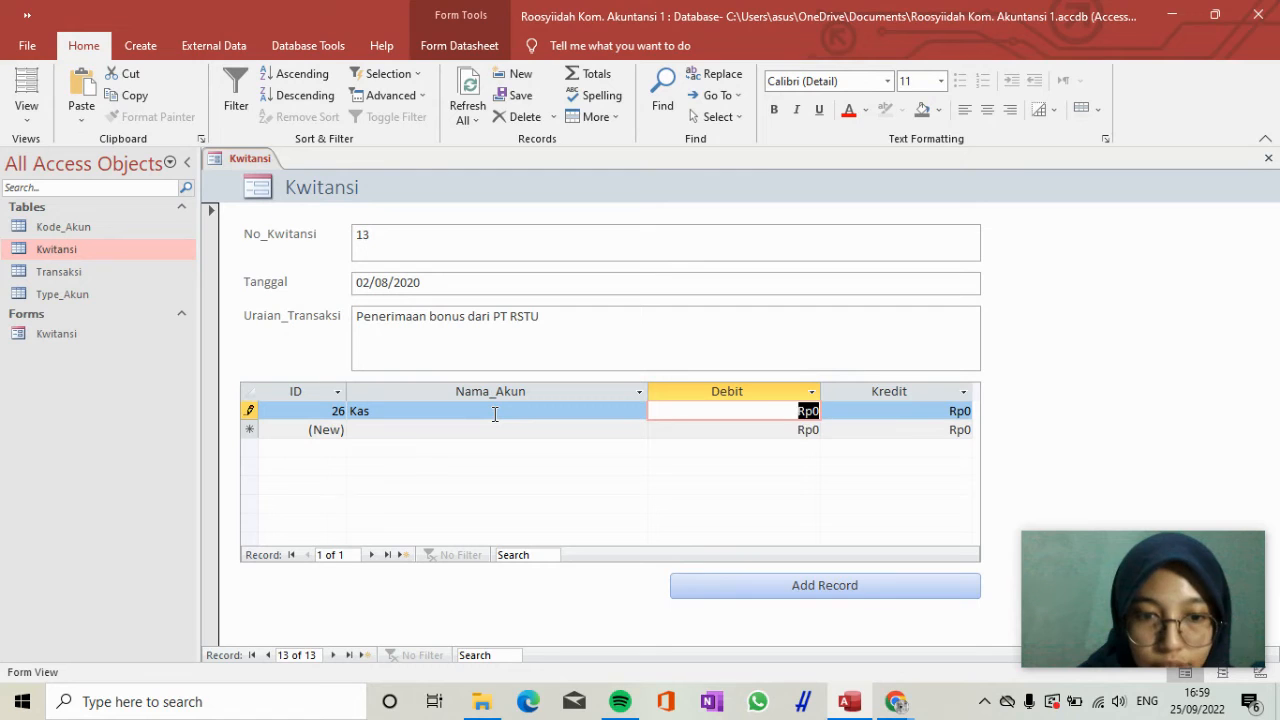
{"action": "type", "text": "25"}
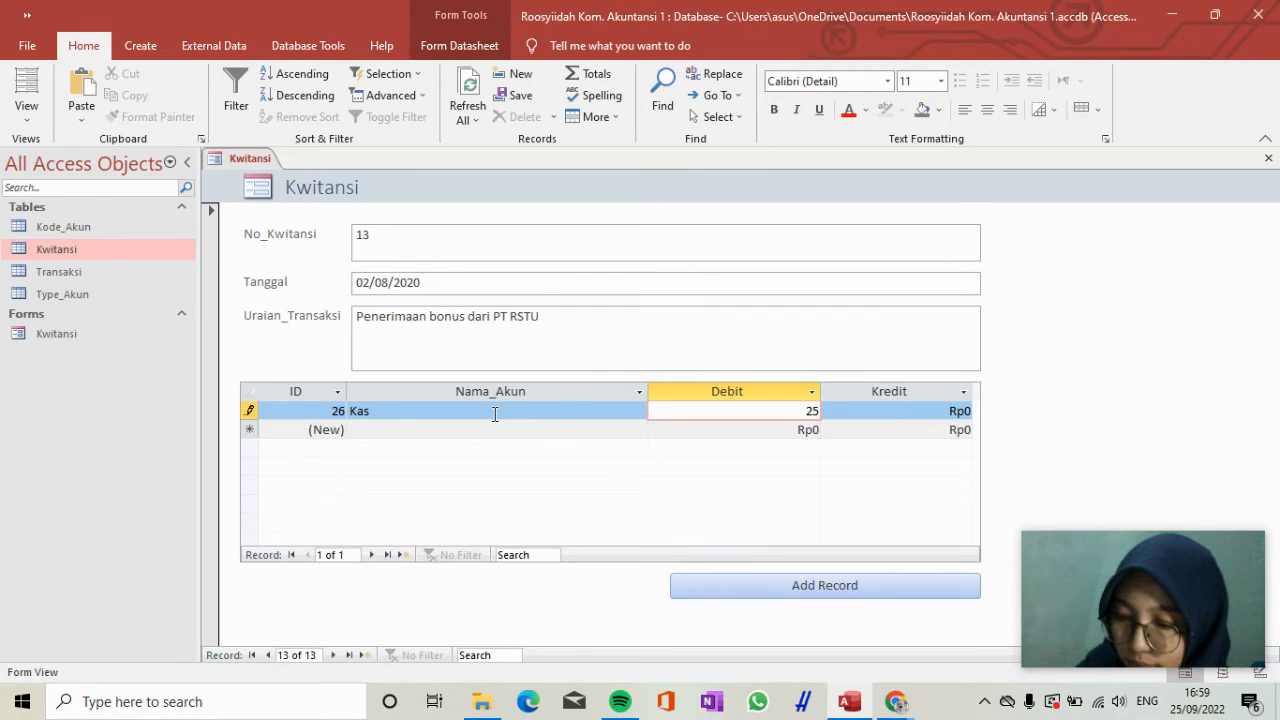
{"action": "type", "text": "000000"}
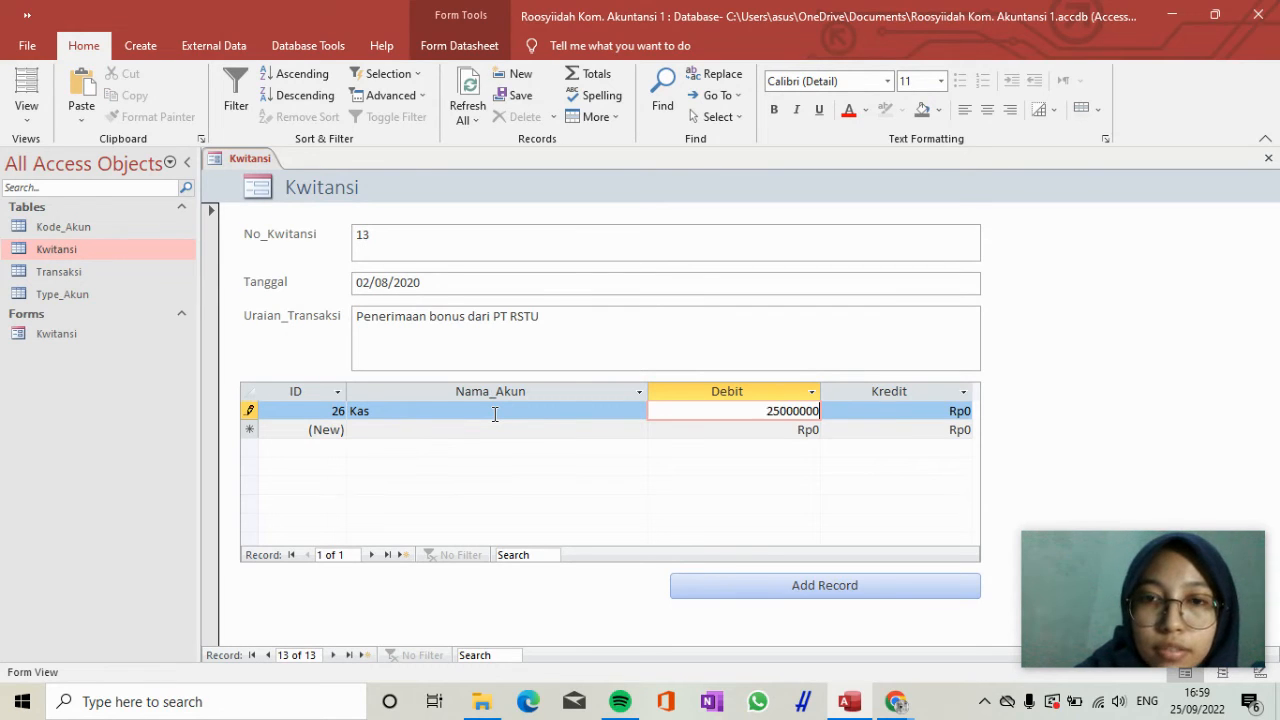
Add a second transaction line for receipt 13 with the account Pendapatan_Lainnya and a Kredit of 25.000.000.
{"action": "key", "text": "Right"}
{"action": "key", "text": "Down"}
{"action": "key", "text": "Left"}
{"action": "key", "text": "Left"}
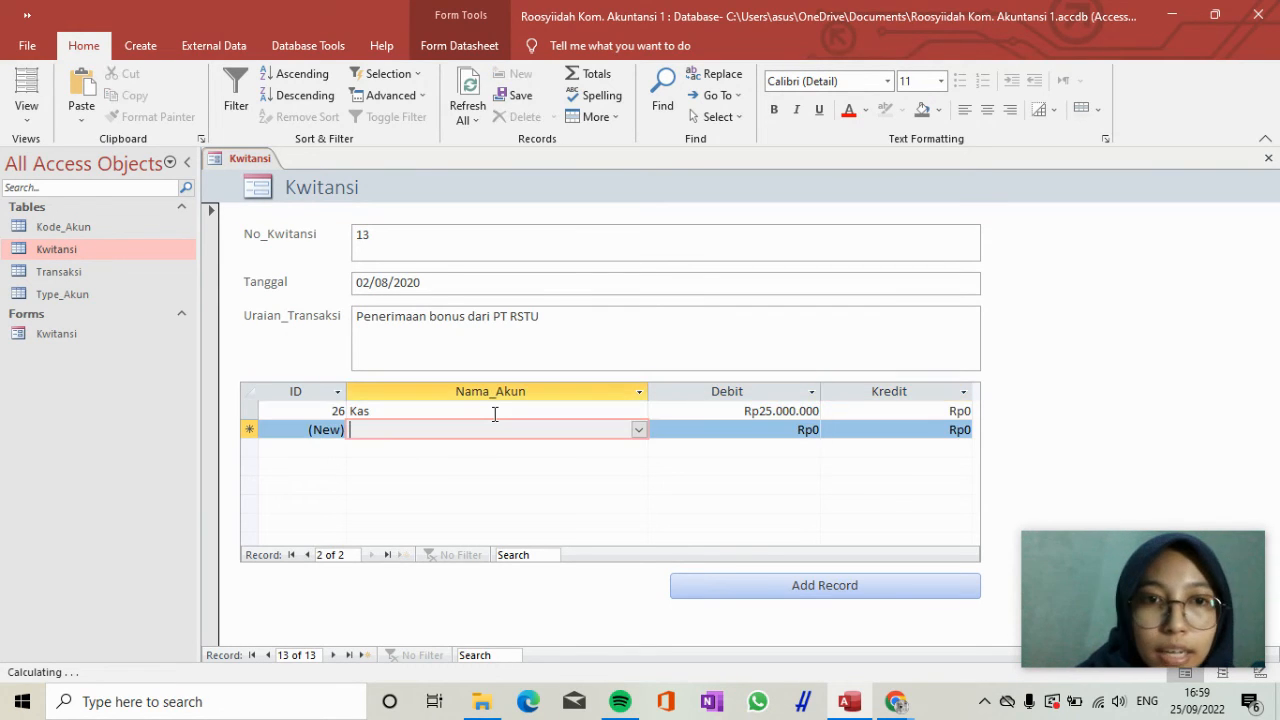
{"action": "type", "text": "perlengkapan"}
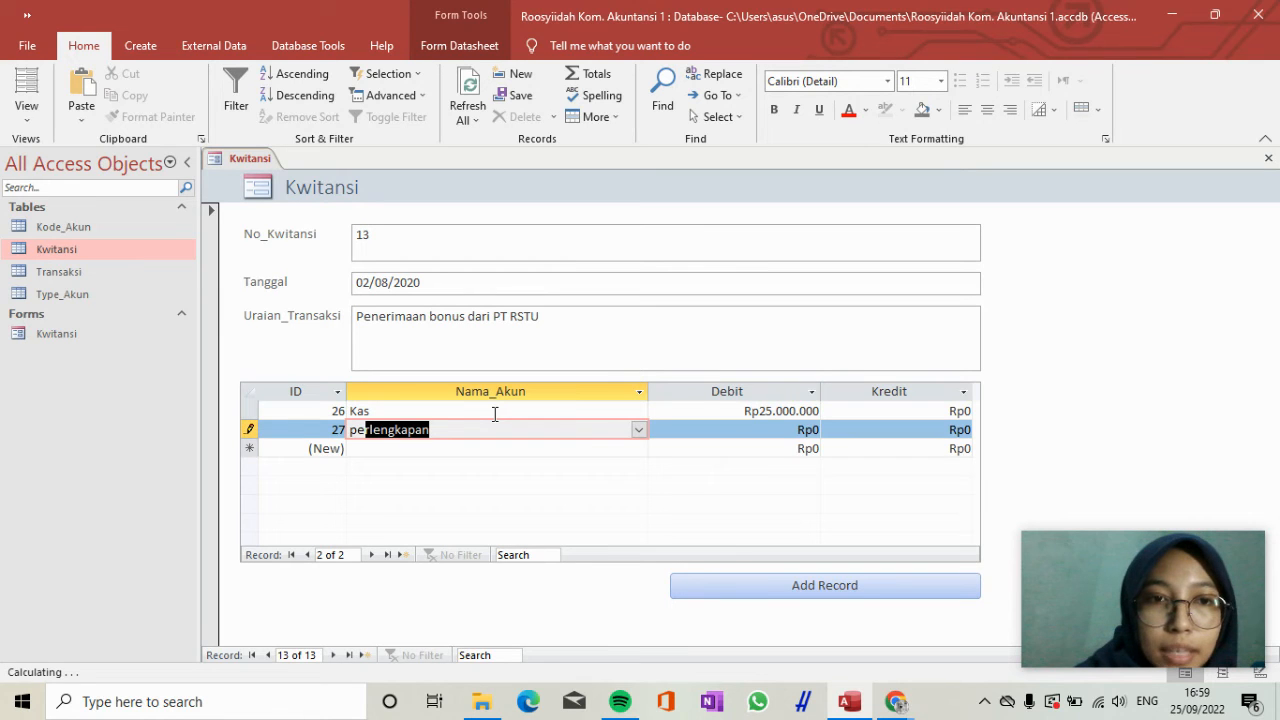
{"action": "left_click", "coordinate": [640, 435]}
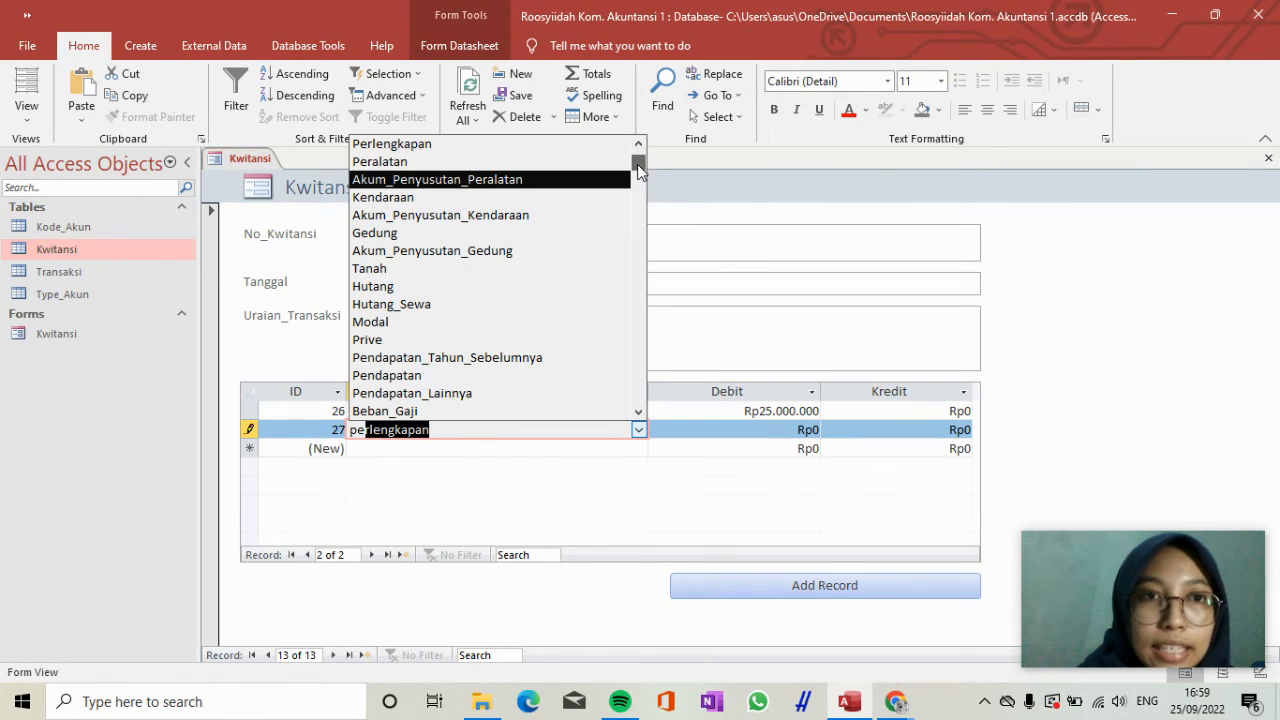
{"action": "left_click", "coordinate": [502, 393]}
{"action": "key", "text": "Tab"}
{"action": "key", "text": "Tab"}
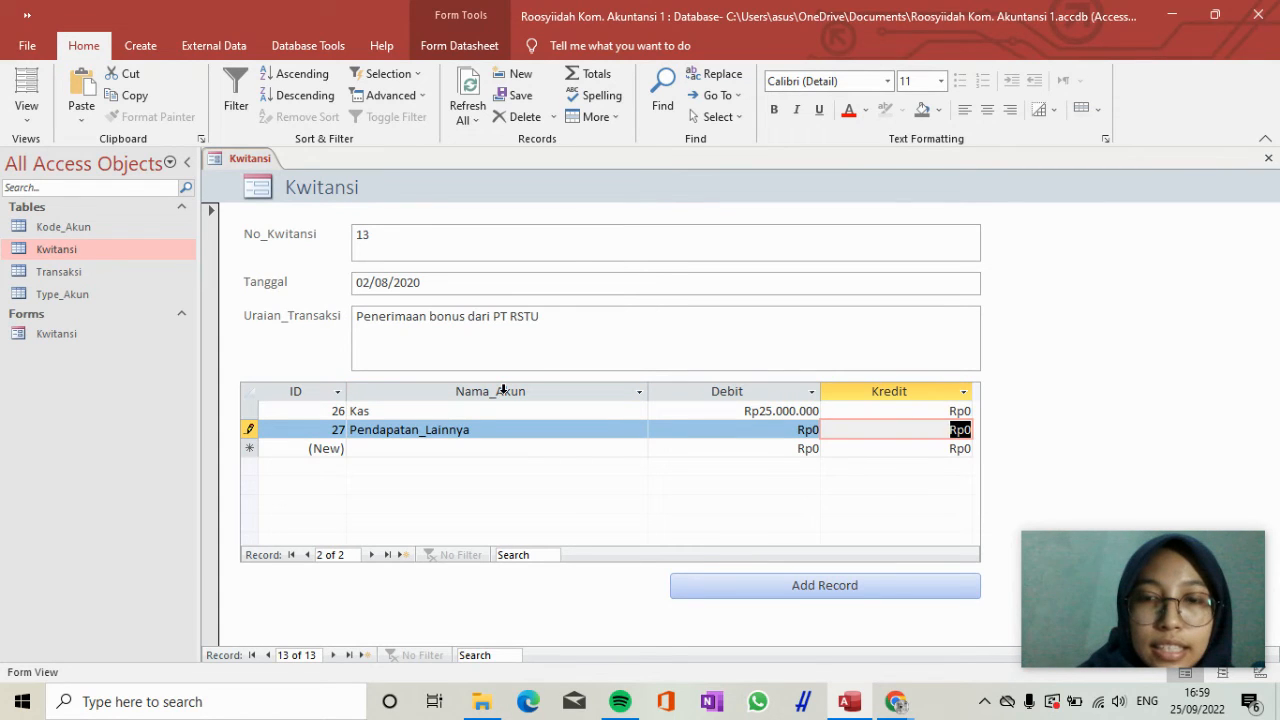
{"action": "type", "text": "25"}
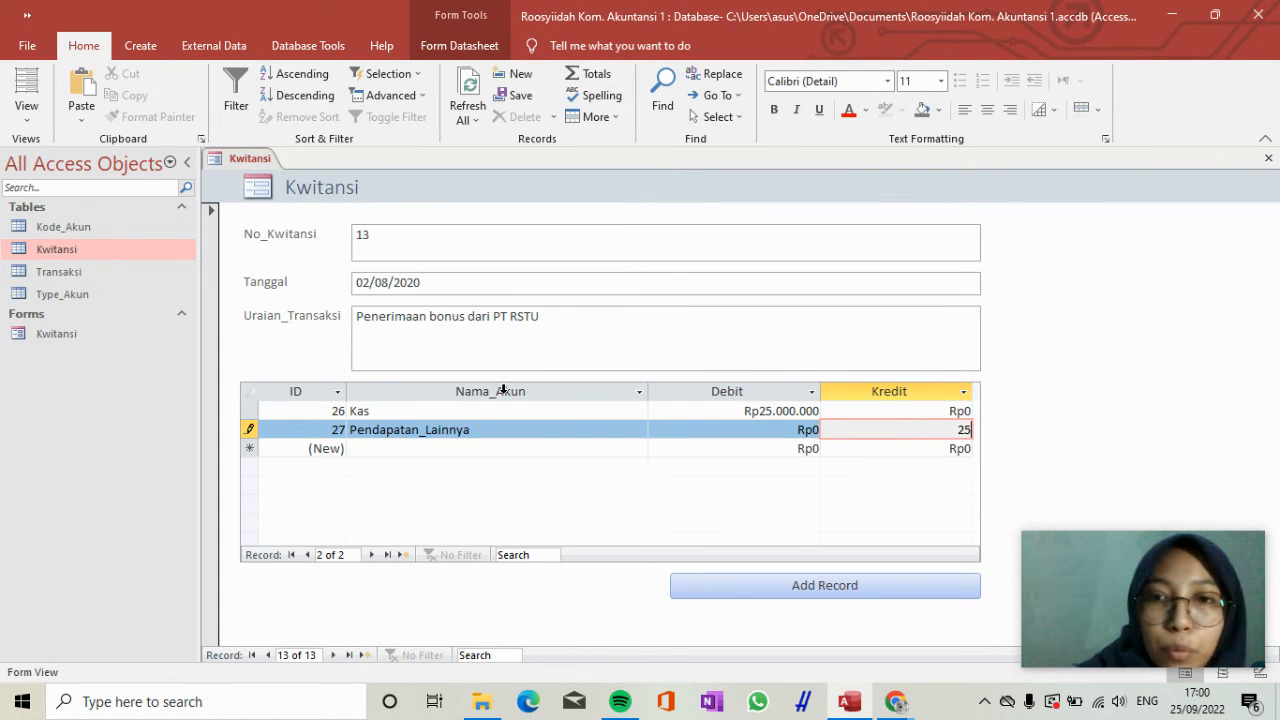
{"action": "type", "text": ".000.000"}
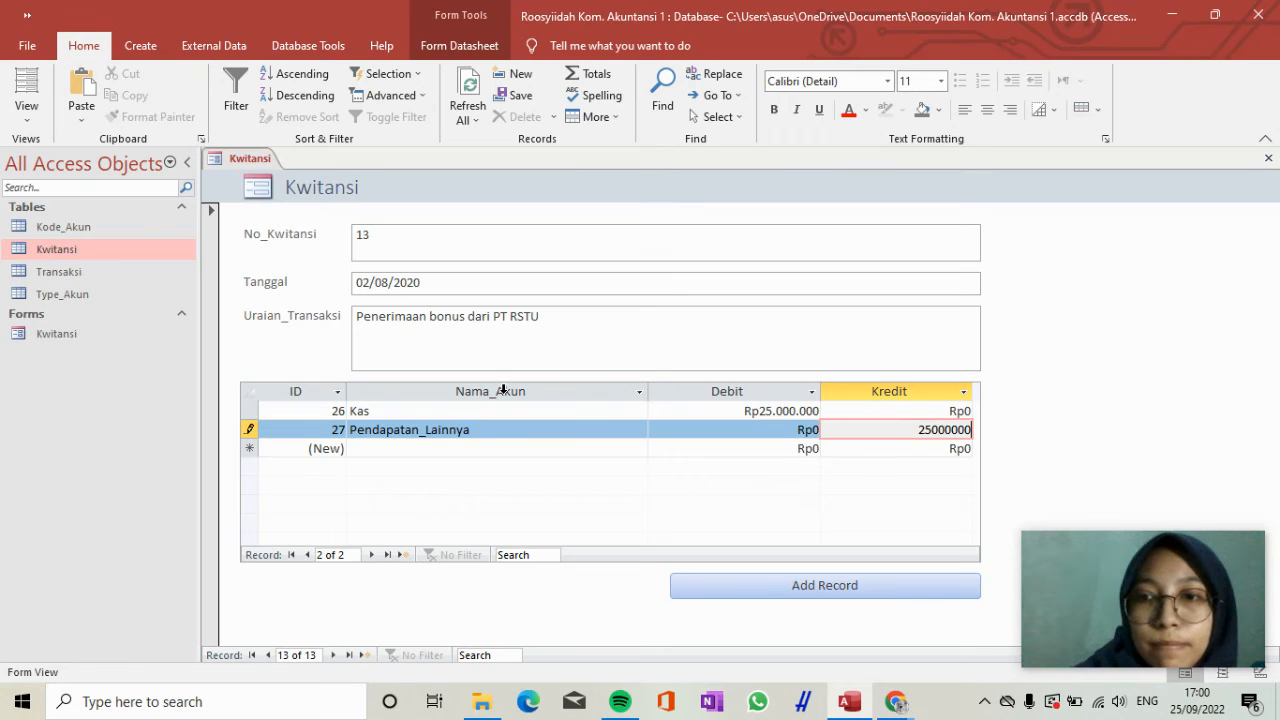
Add another Kwitansi record with No_Kwitansi 14 and Tanggal 17/09/2020.
{"action": "key", "text": "Tab"}
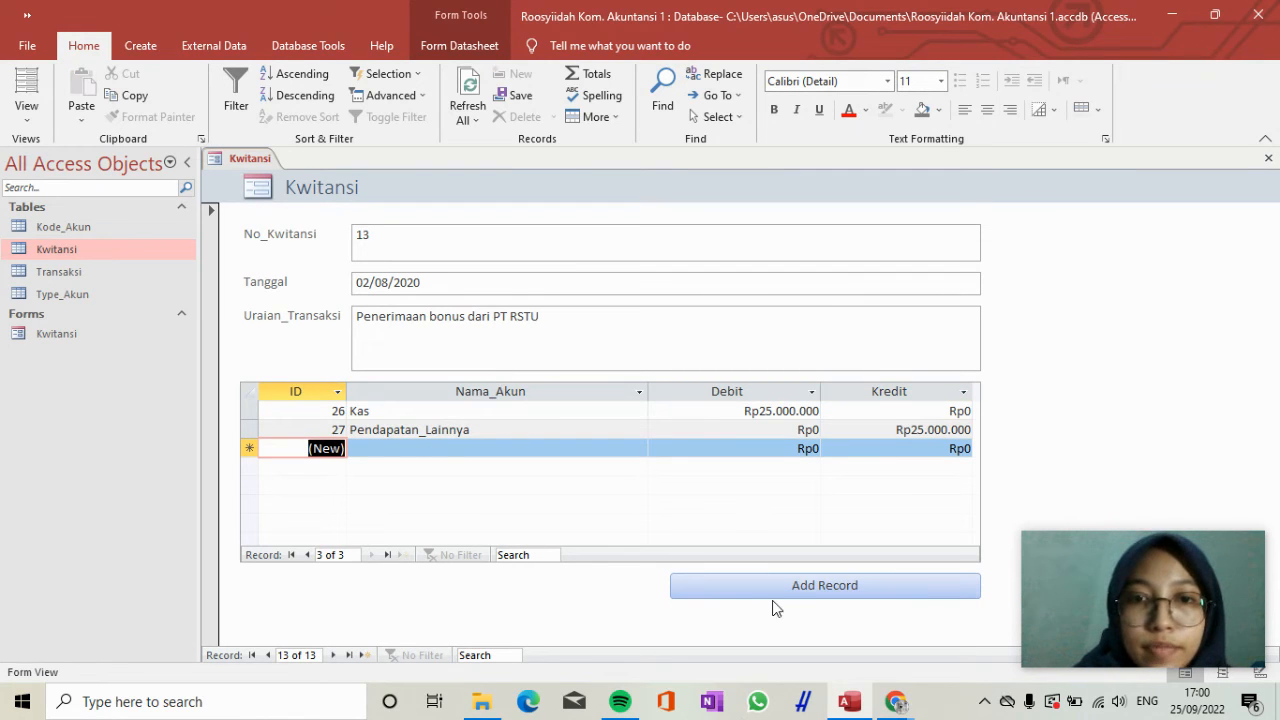
{"action": "left_click", "coordinate": [781, 598]}
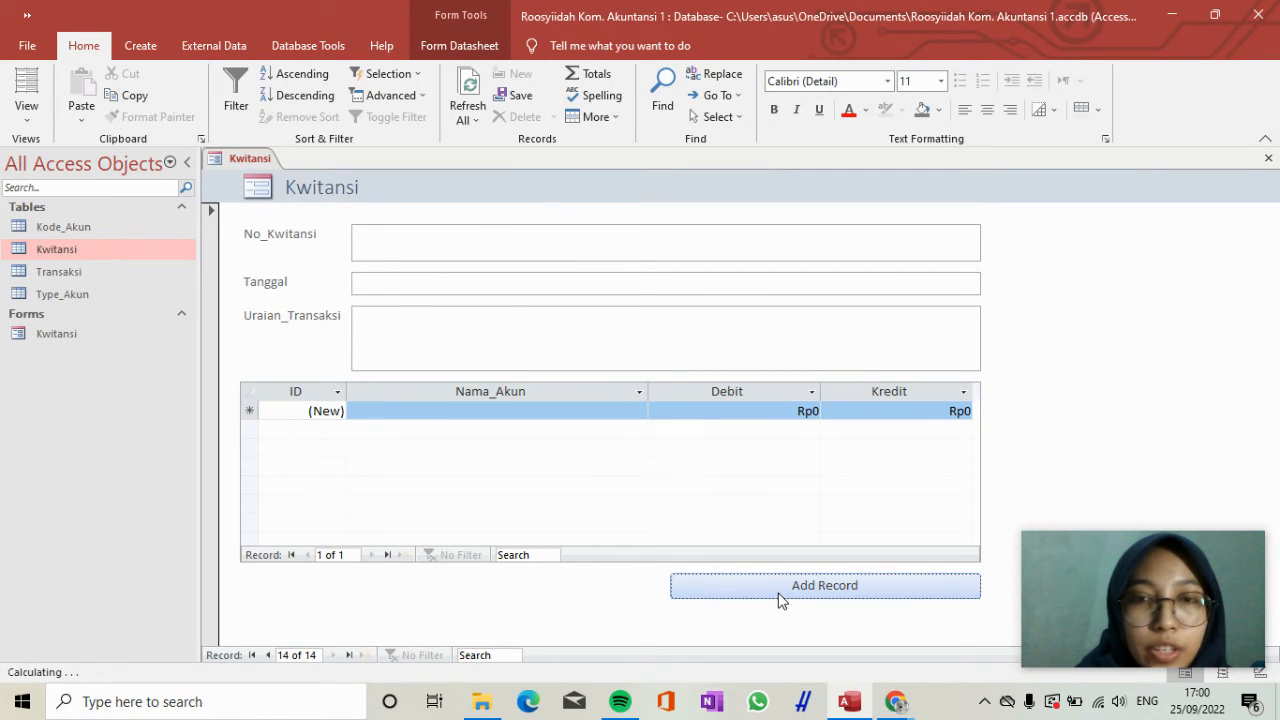
{"action": "left_click", "coordinate": [683, 238]}
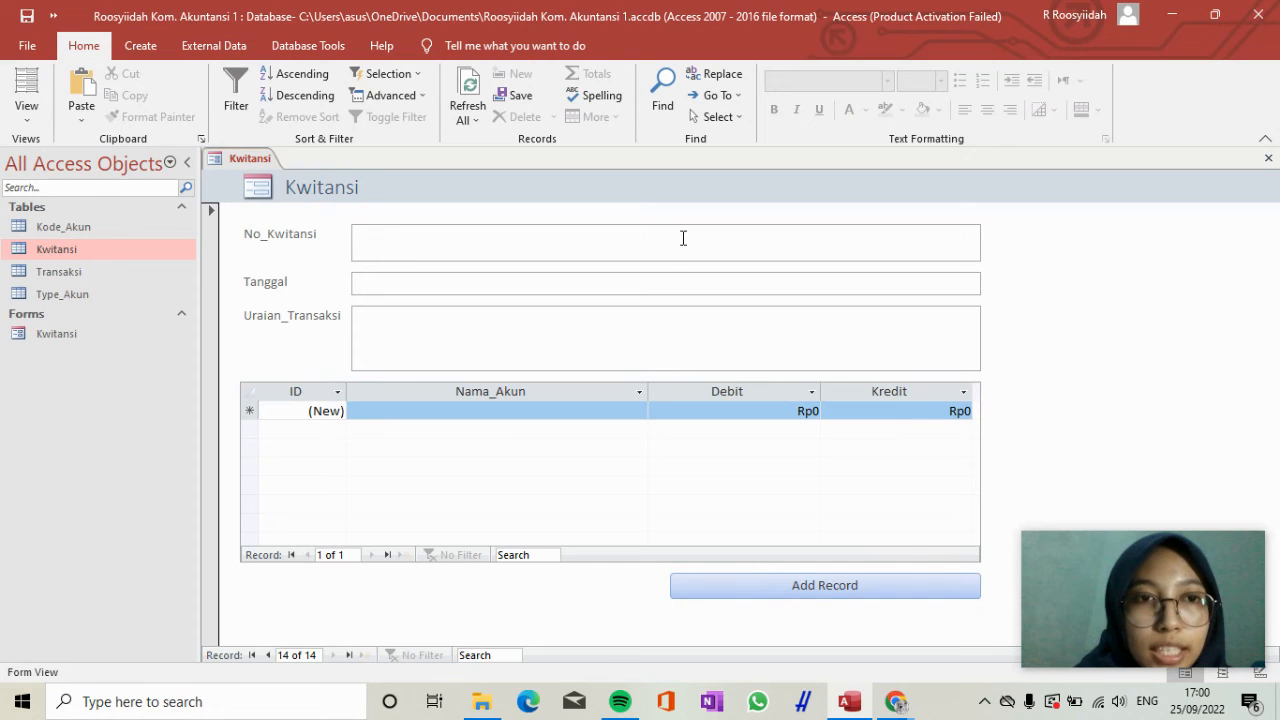
{"action": "type", "text": "14"}
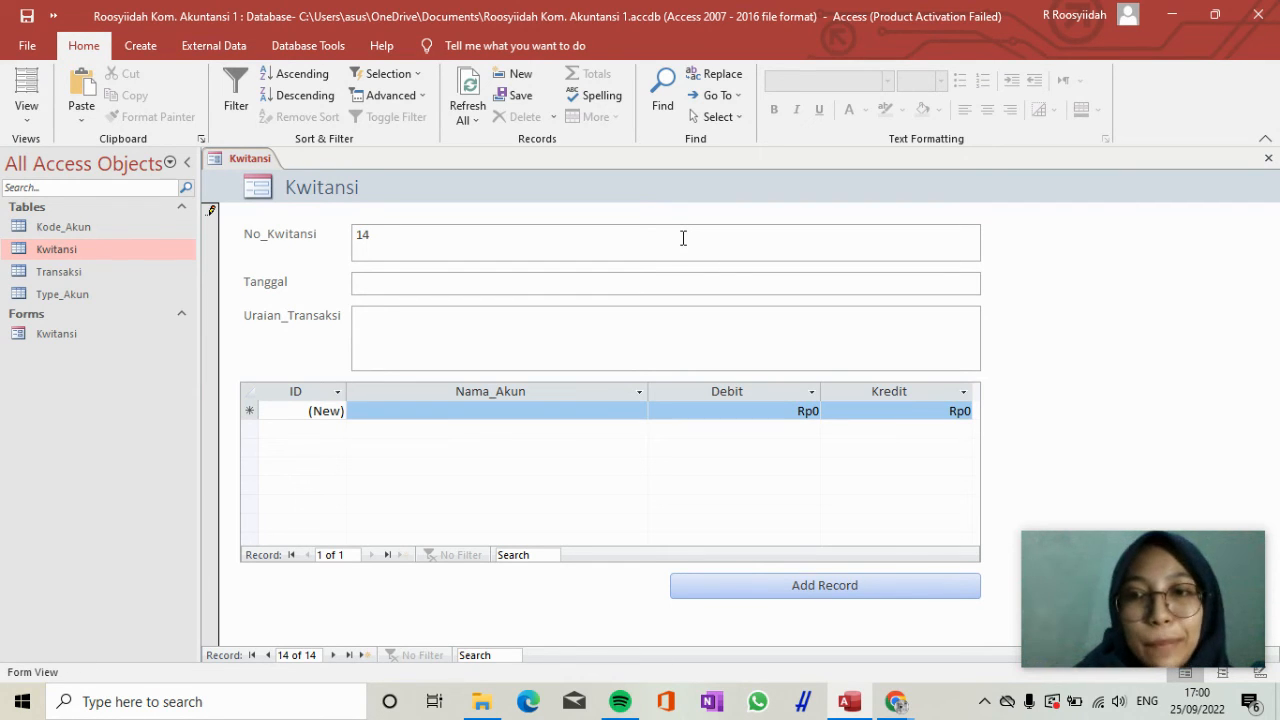
{"action": "key", "text": "Tab"}
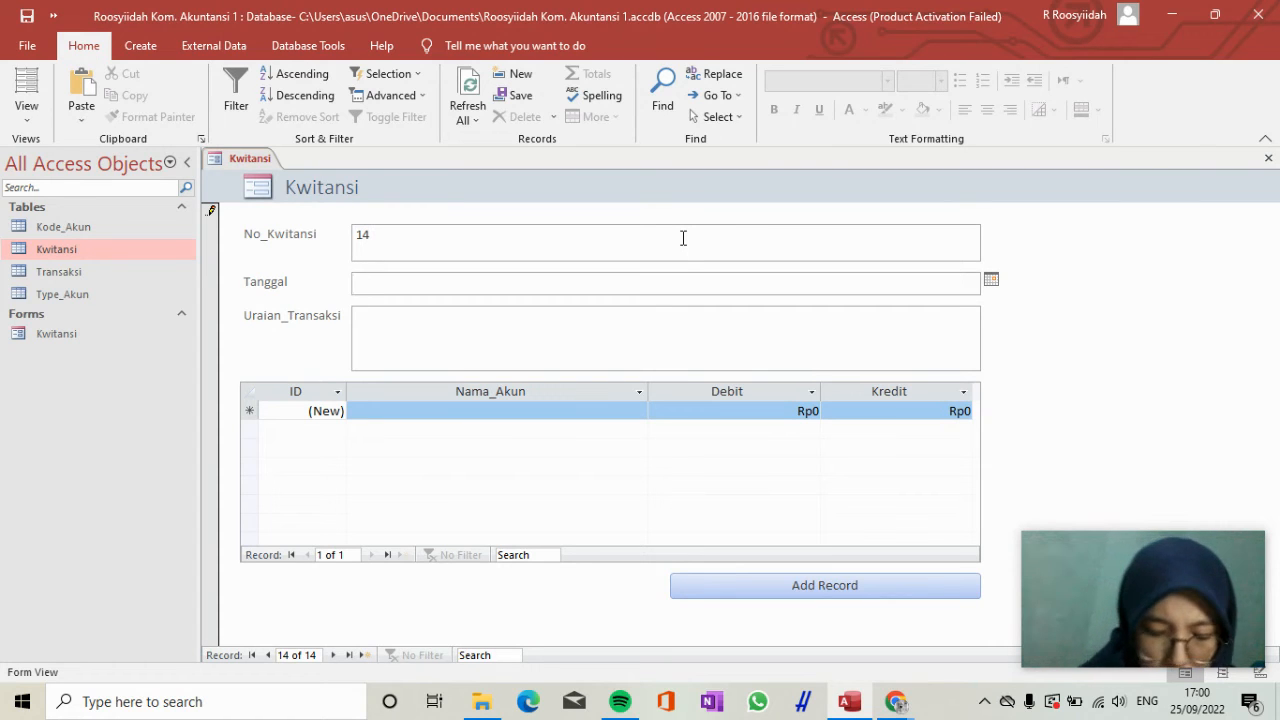
{"action": "type", "text": "17/09/2020"}
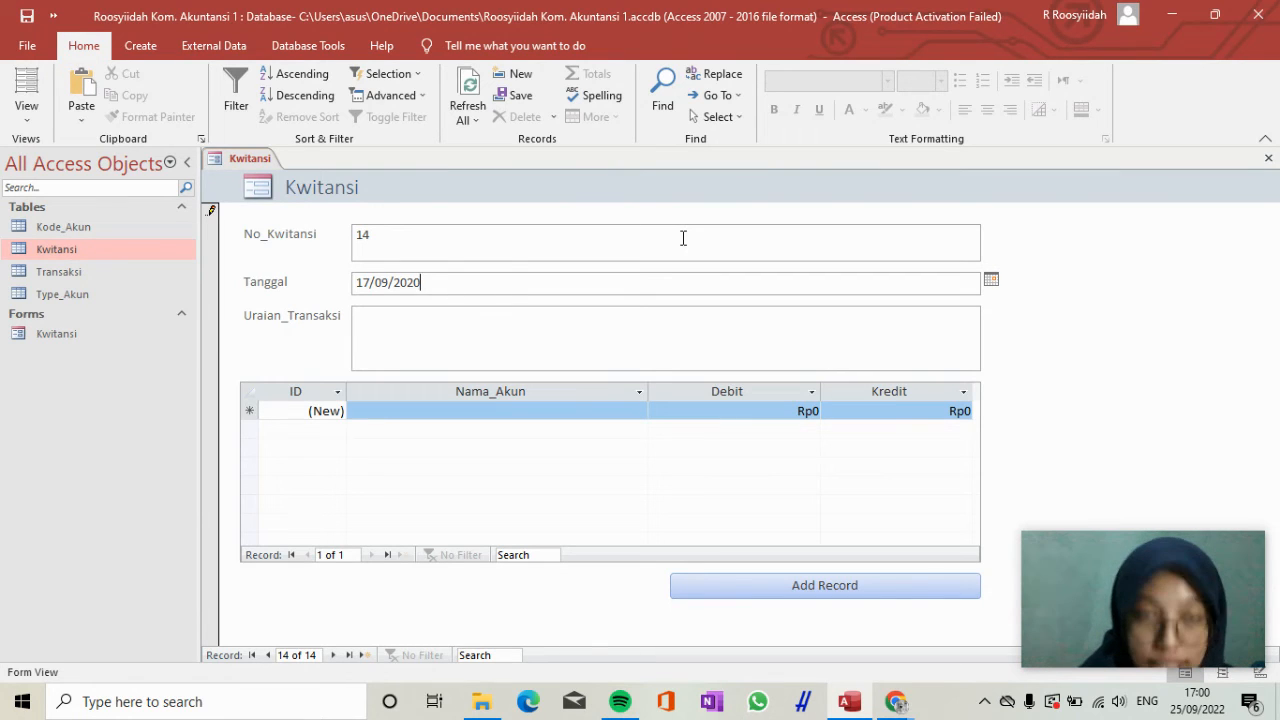
Enter "Pembelian tanah untuk perluasan klinik" as the Uraian_Transaksi of receipt 14.
{"action": "key", "text": "Tab"}
{"action": "type", "text": "P"}
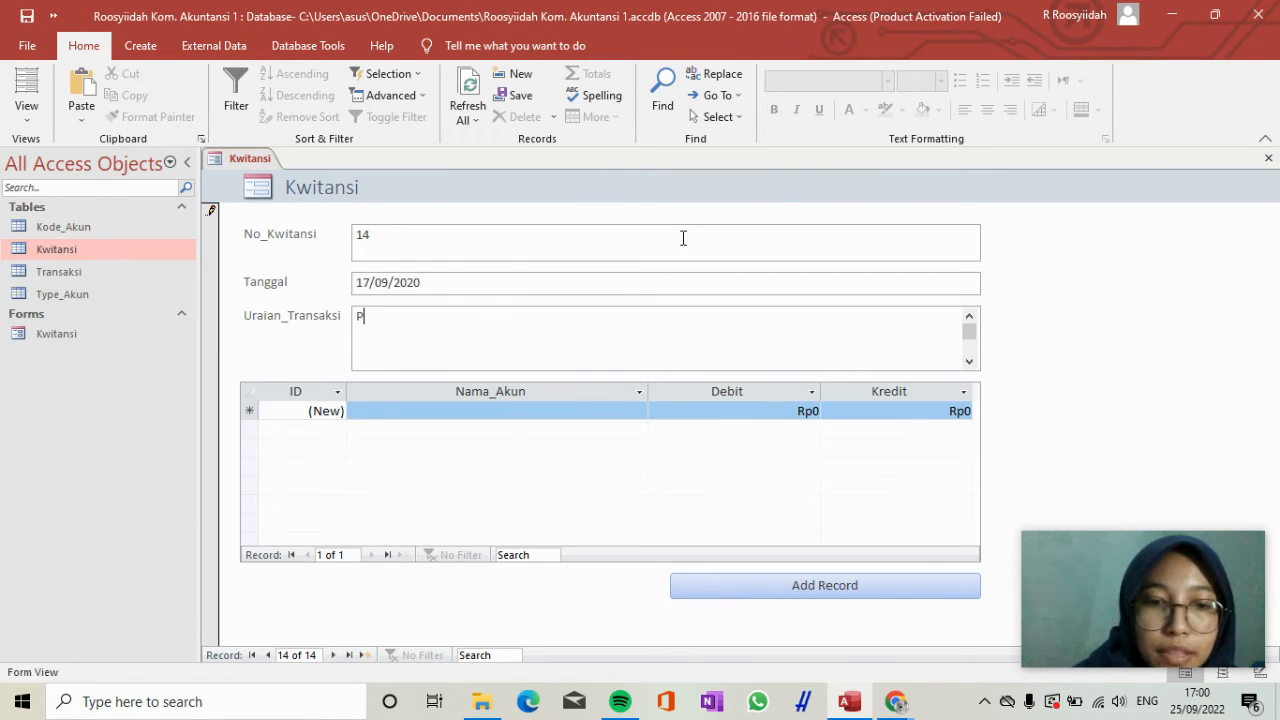
{"action": "type", "text": "embel"}
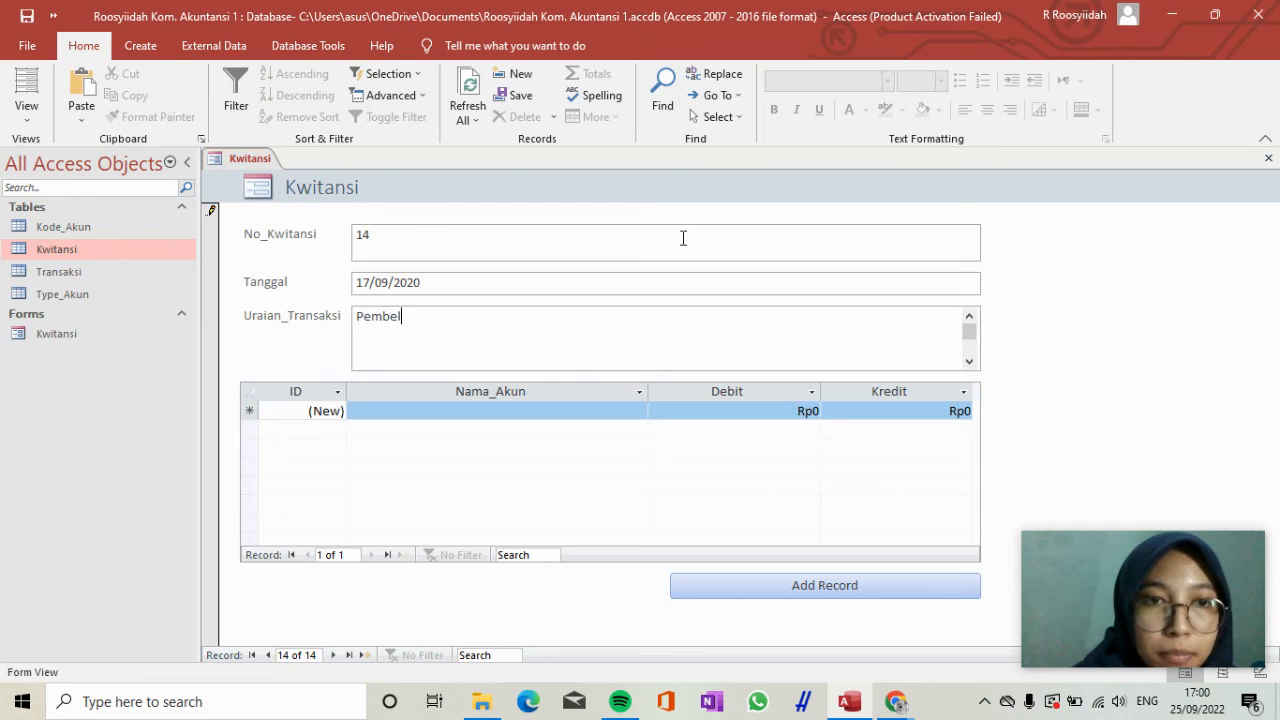
{"action": "type", "text": "ian tanah"}
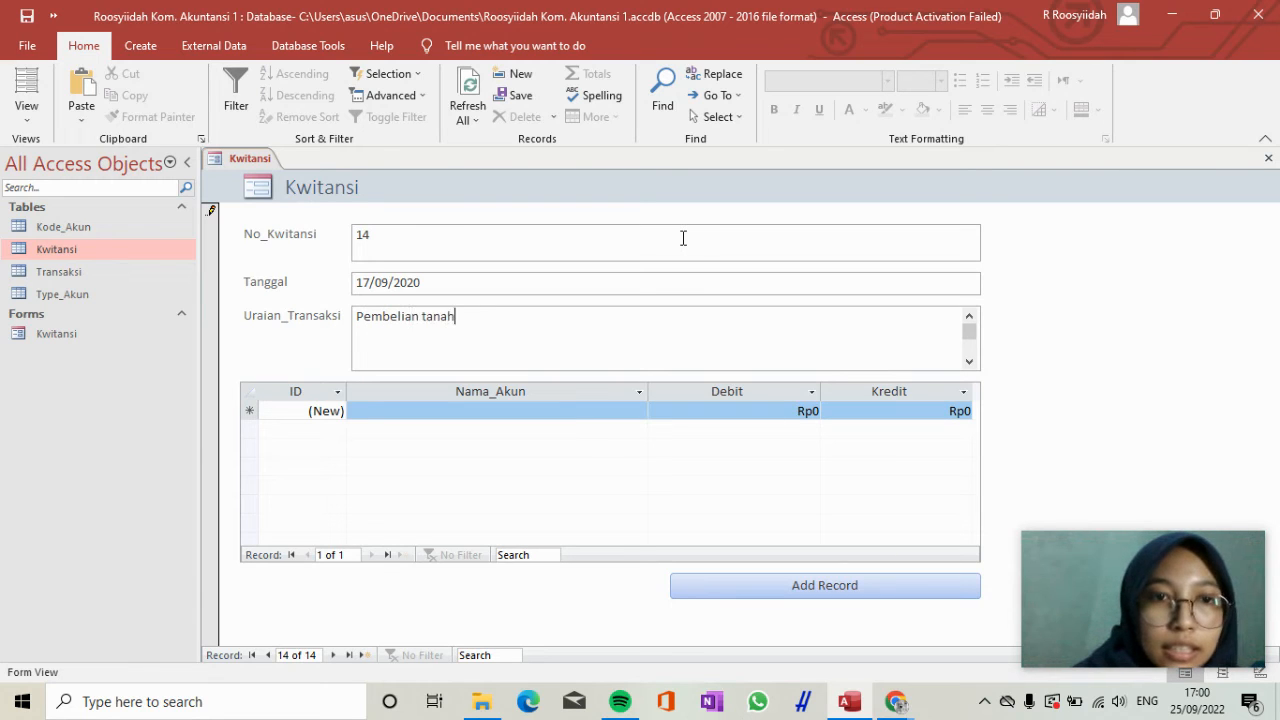
{"action": "type", "text": " untuk perlu"}
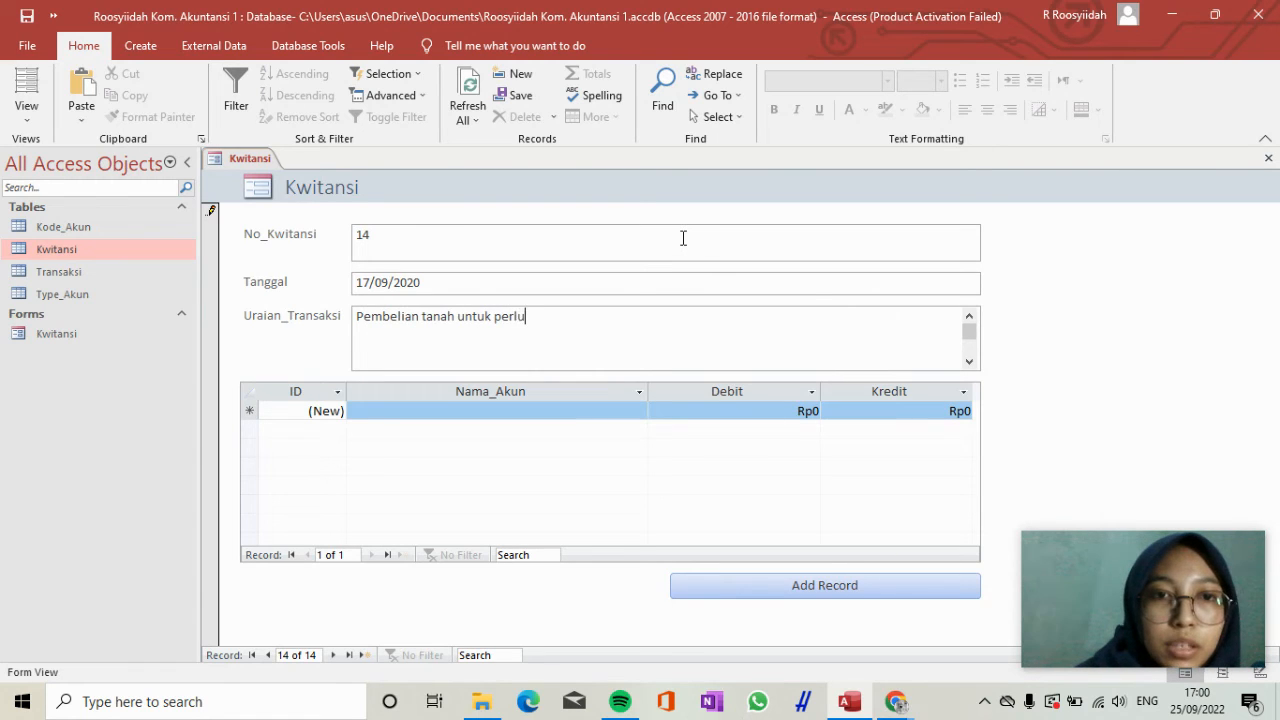
{"action": "type", "text": "asan kn"}
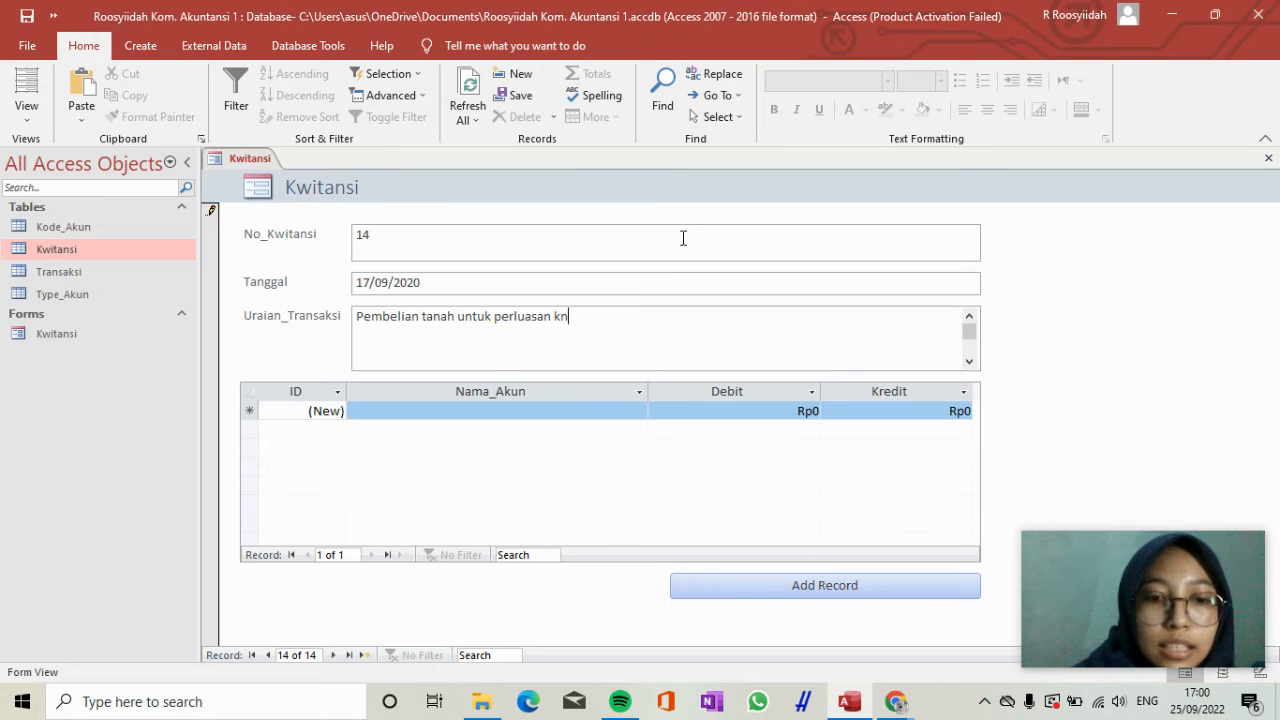
{"action": "key", "text": "BackSpace"}
{"action": "type", "text": "li"}
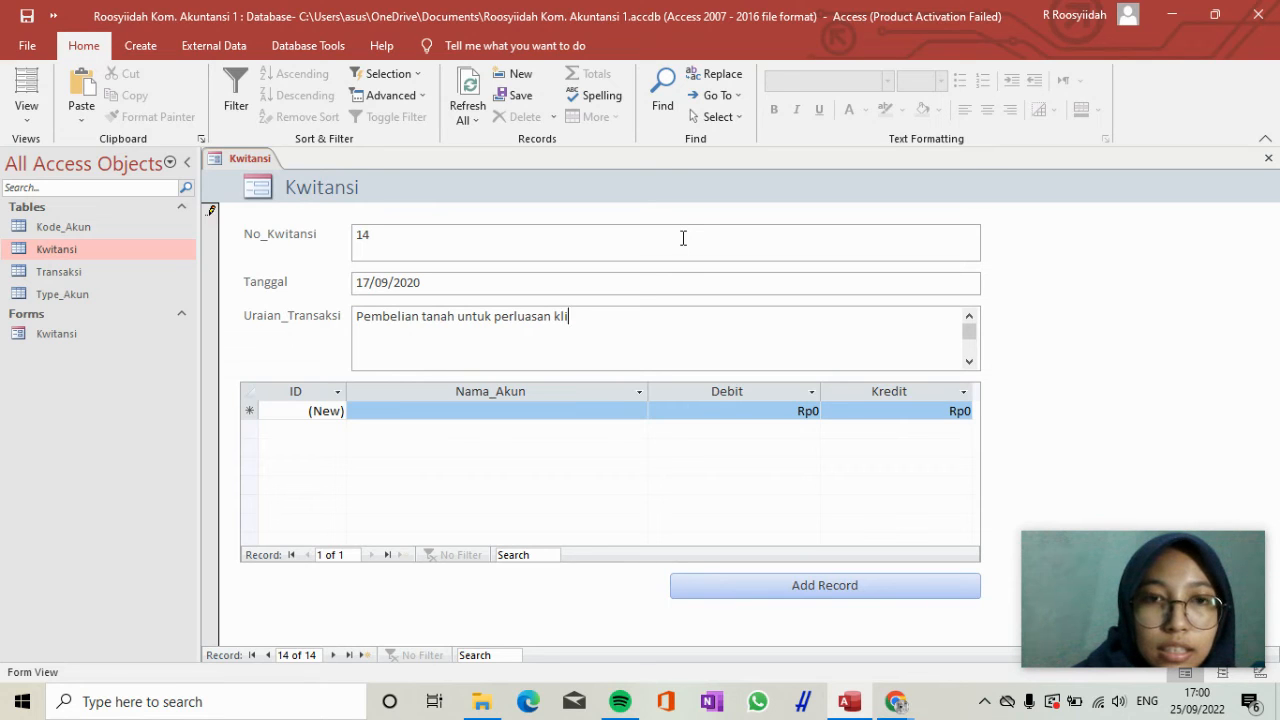
{"action": "type", "text": "nik"}
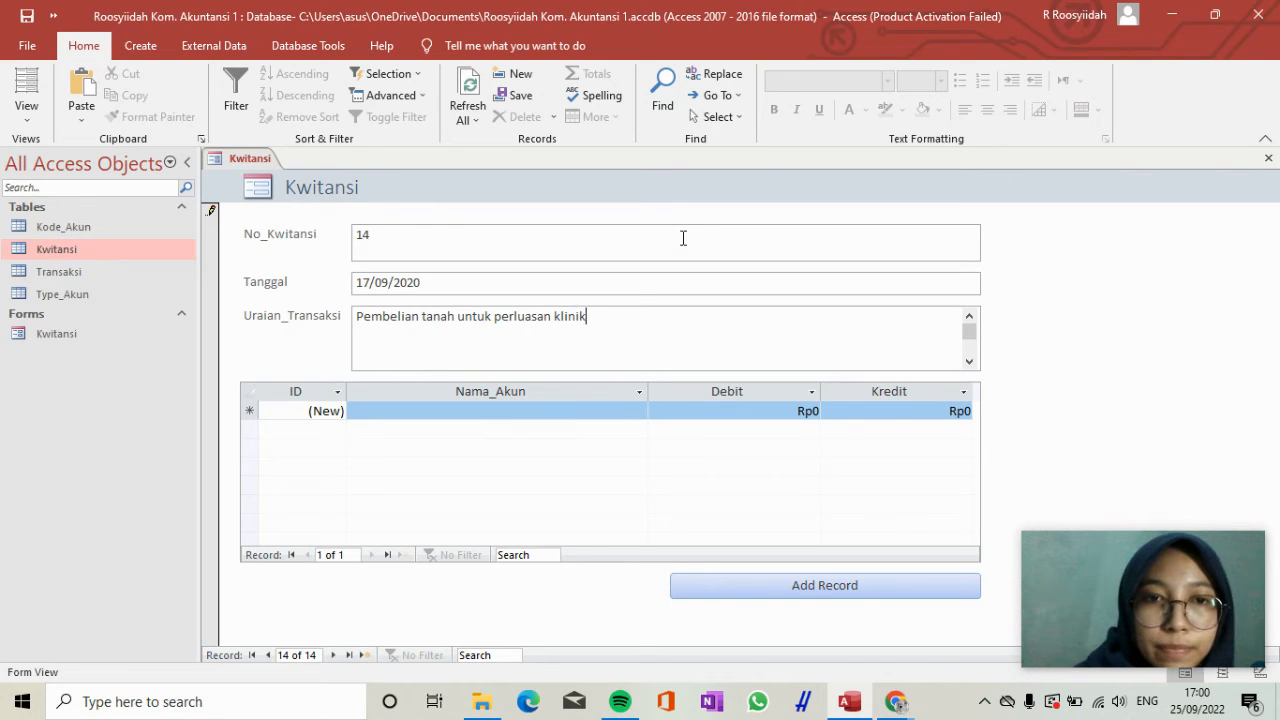
Enter the first transaction line for receipt 14 with the account Tanah and a Debit of 300.000.000.
{"action": "left_click", "coordinate": [576, 405]}
{"action": "type", "text": "tanah"}
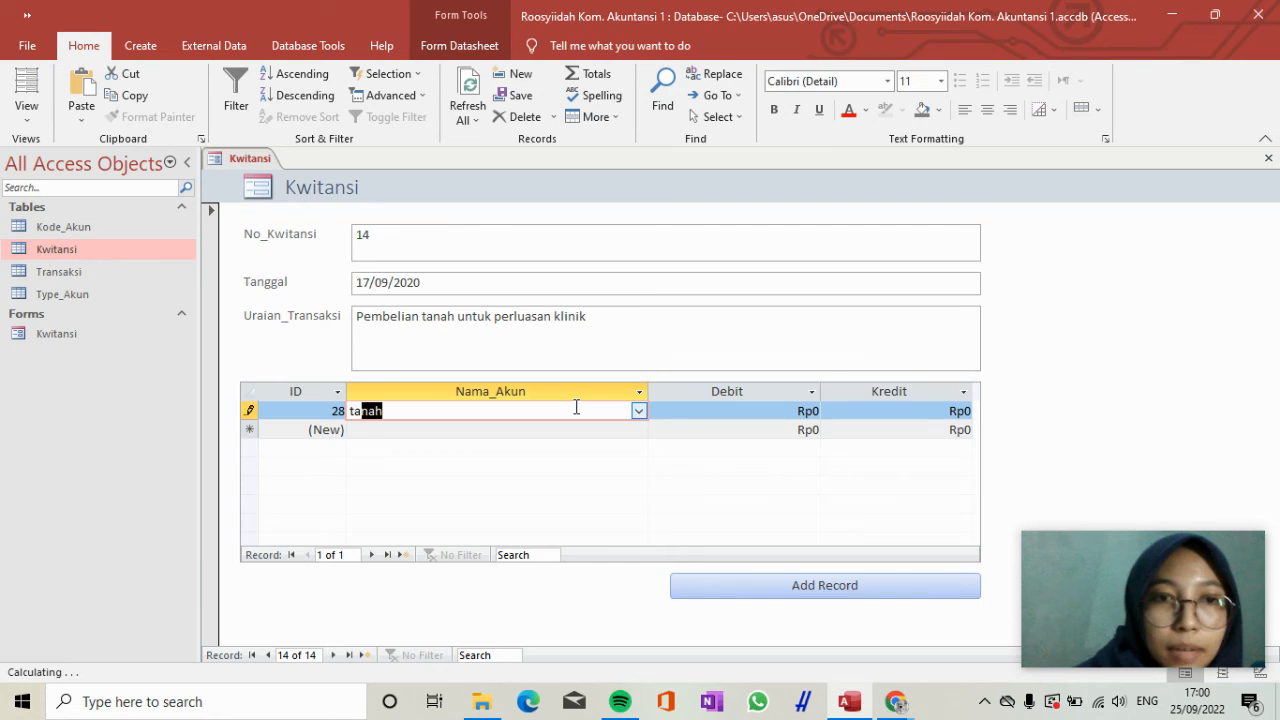
{"action": "key", "text": "Tab"}
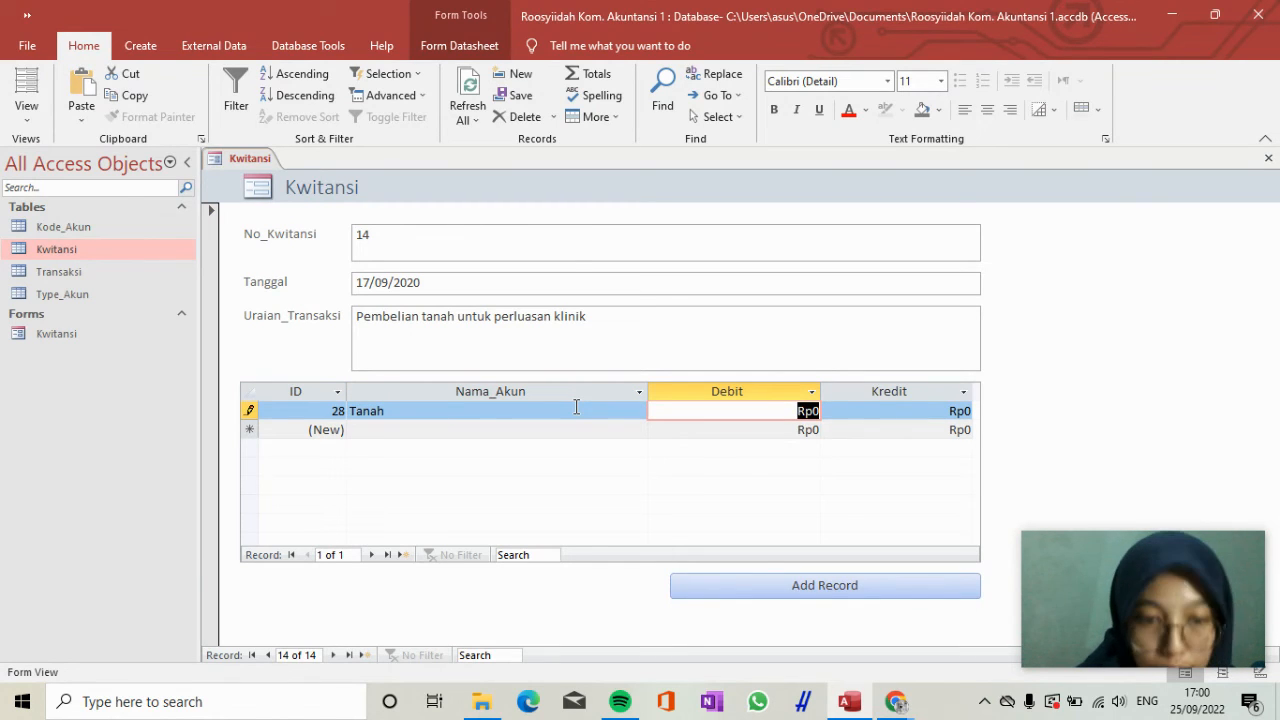
{"action": "type", "text": "300.0"}
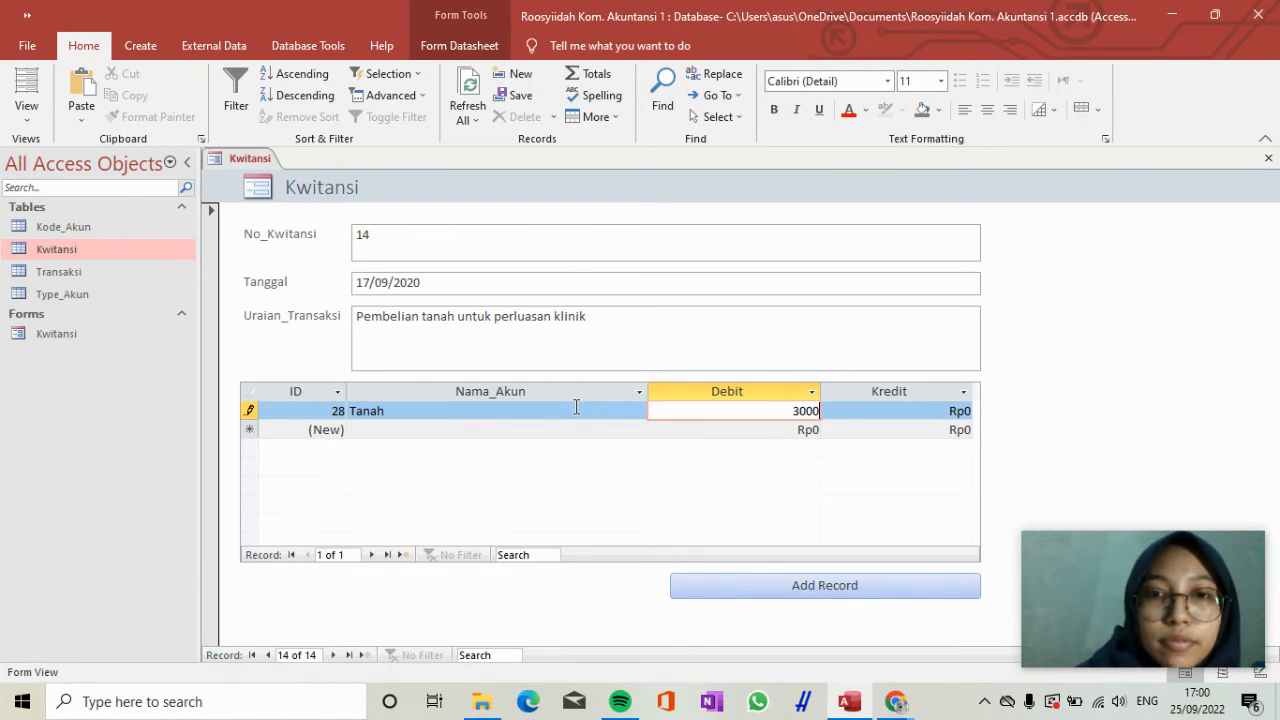
{"action": "type", "text": "00.000"}
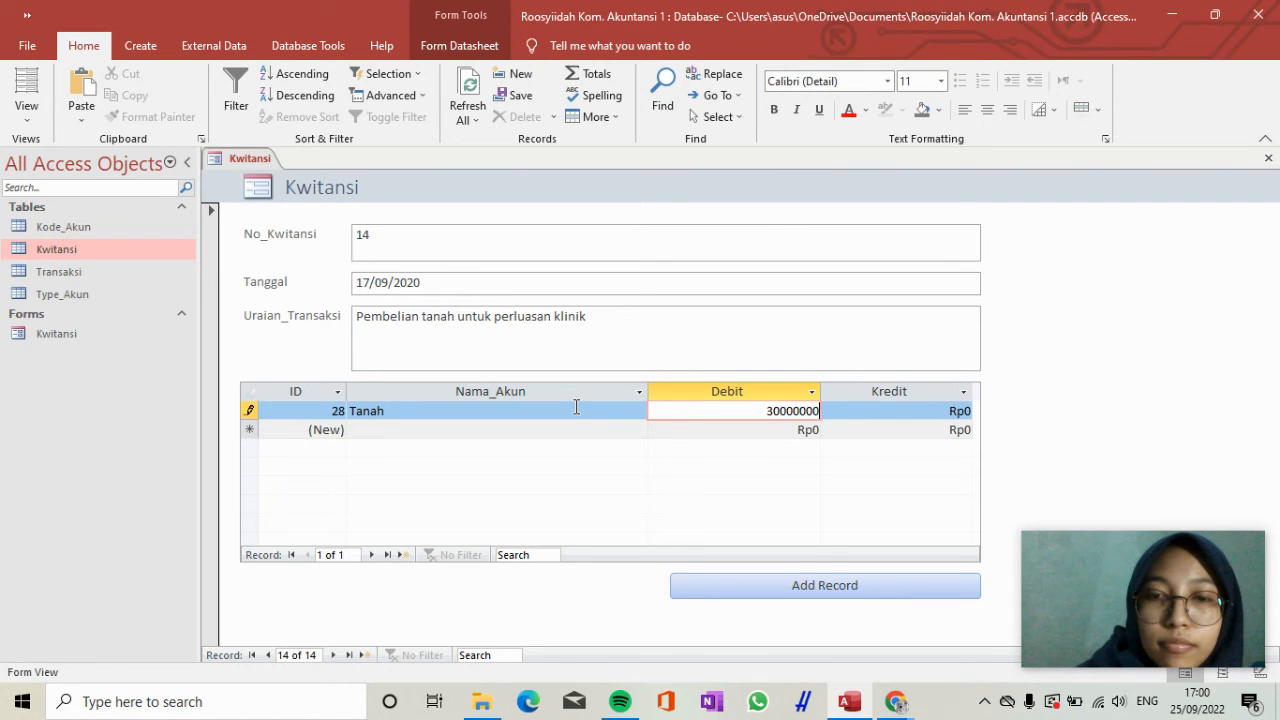
{"action": "key", "text": "Tab"}
Add a second transaction line for receipt 14 with the account Kas and a Kredit of 300.000.000.
{"action": "key", "text": "Tab"}
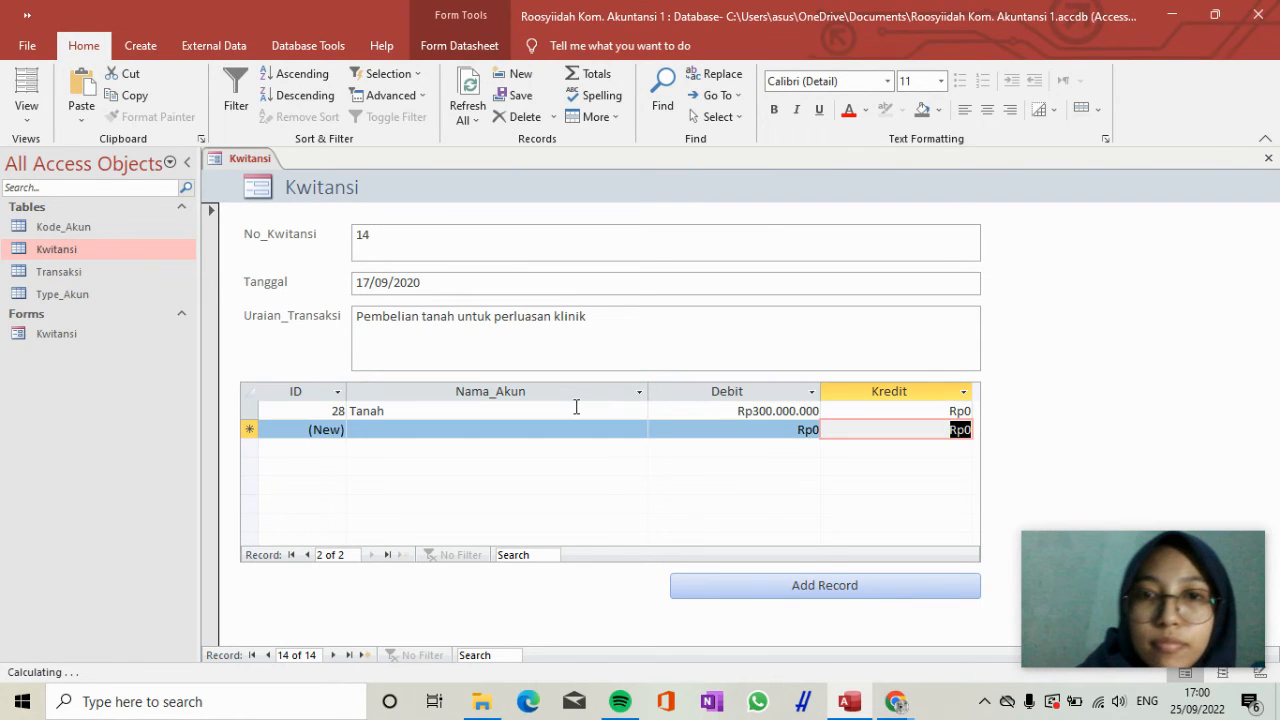
{"action": "key", "text": "Tab"}
{"action": "type", "text": "kas"}
{"action": "key", "text": "Tab"}
{"action": "key", "text": "Tab"}
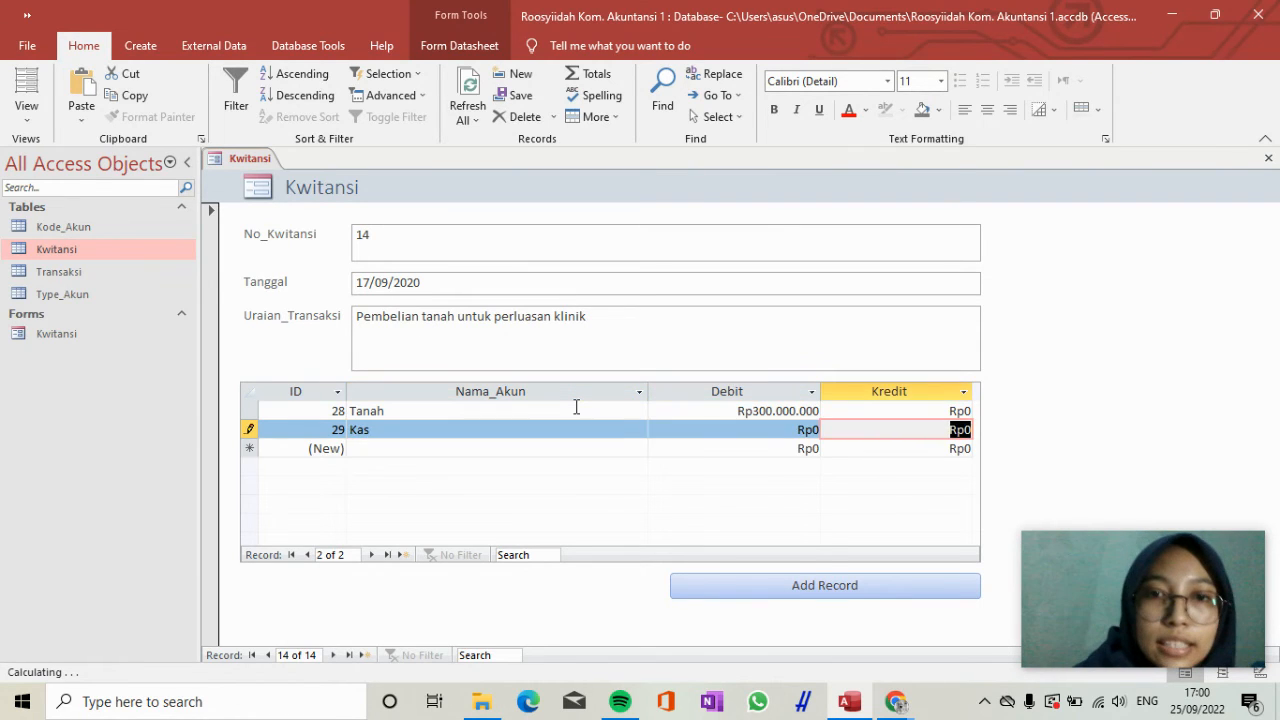
{"action": "type", "text": "300000000"}
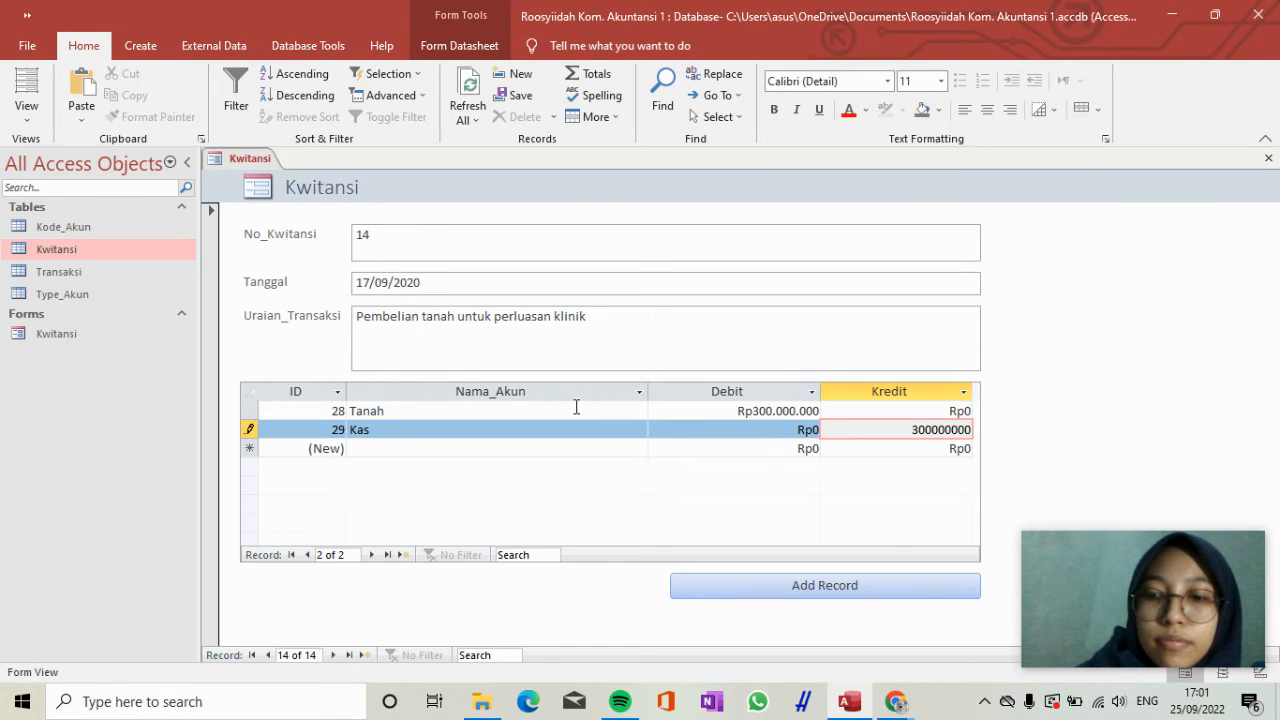
{"action": "key", "text": "Tab"}
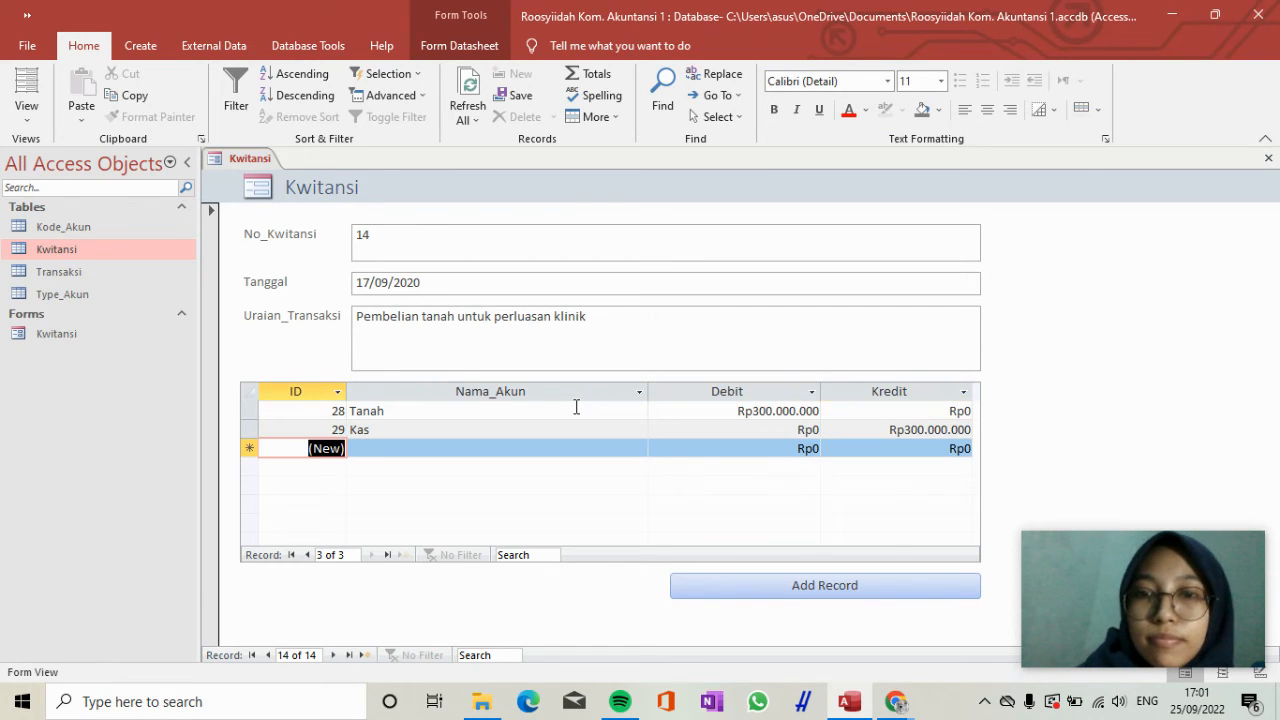
Add another Kwitansi record with No_Kwitansi 15 and Tanggal 18/10/2020.
{"action": "left_click", "coordinate": [756, 600]}
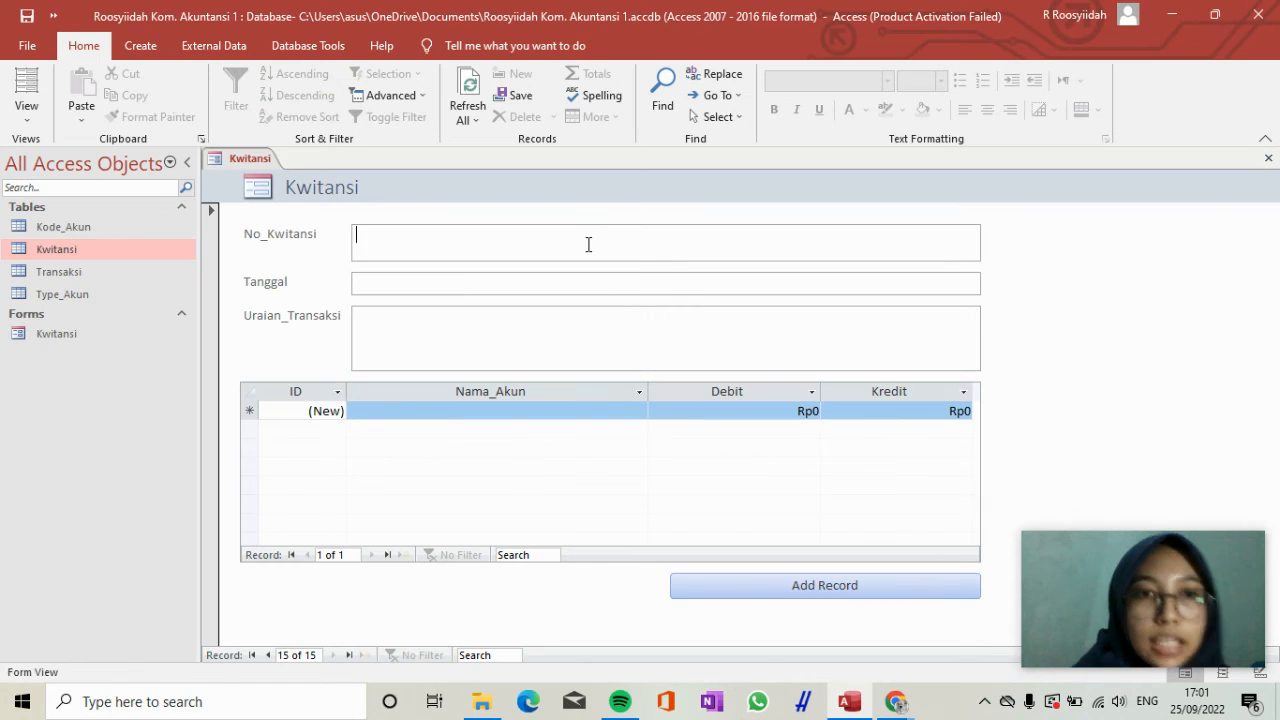
{"action": "type", "text": "15"}
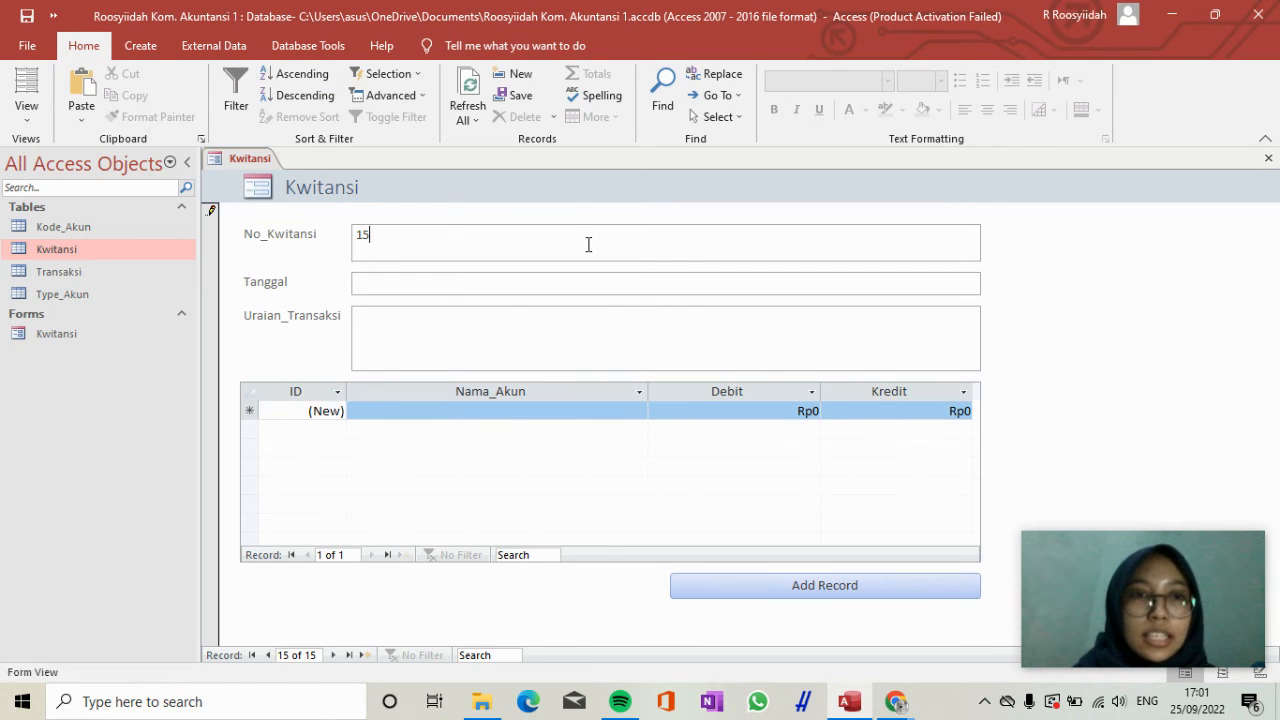
{"action": "key", "text": "Tab"}
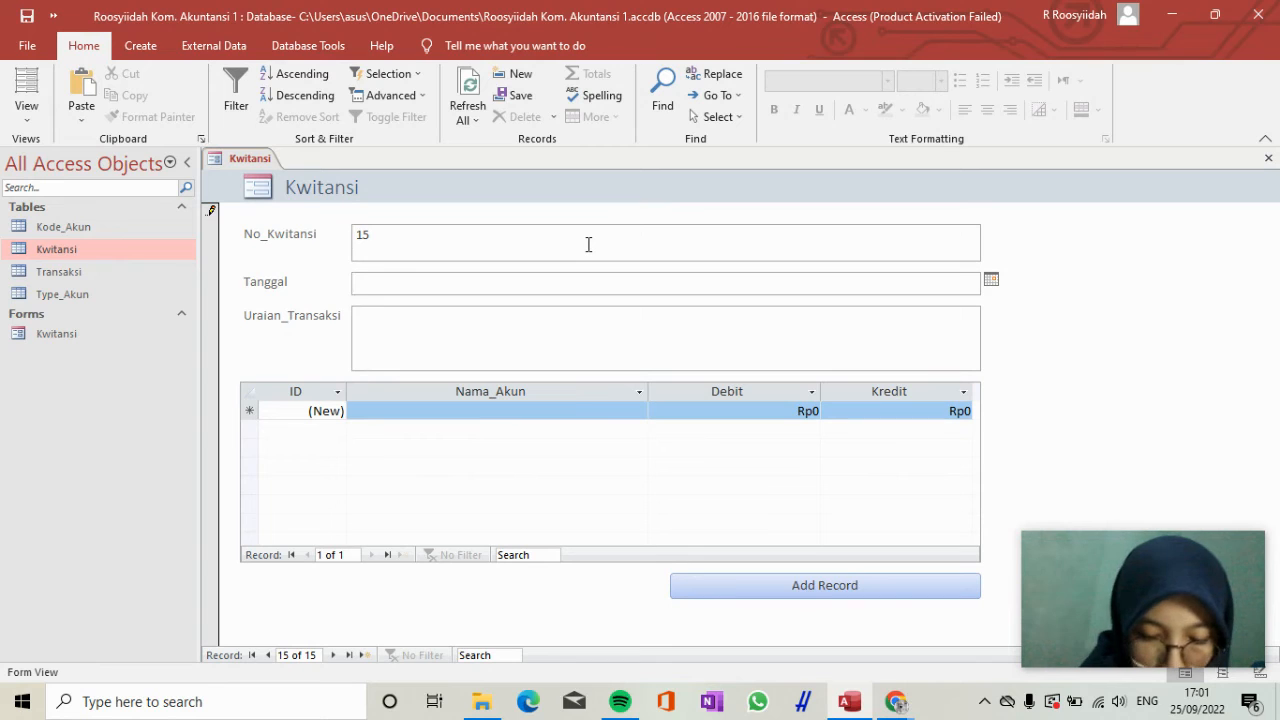
{"action": "type", "text": "18"}
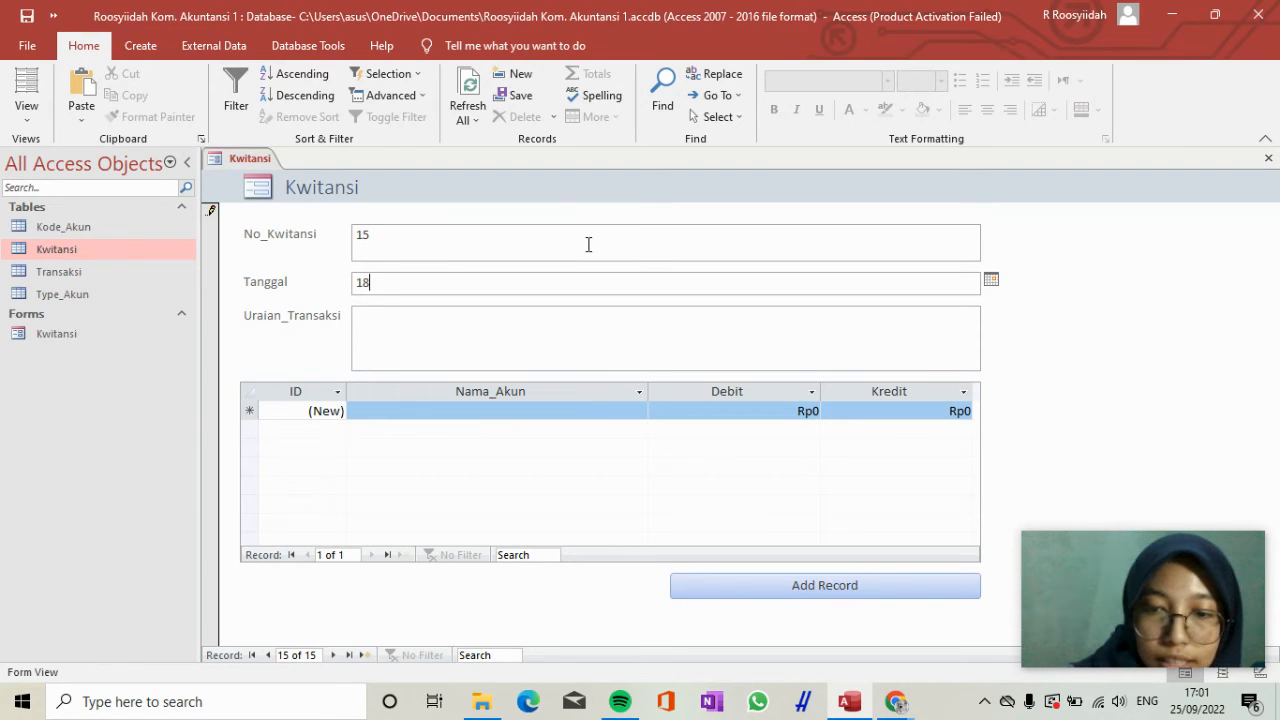
{"action": "type", "text": "/10/2020"}
Enter "Pembayaran listrik, air, dan internet" as the Uraian_Transaksi of receipt 15.
{"action": "key", "text": "Tab"}
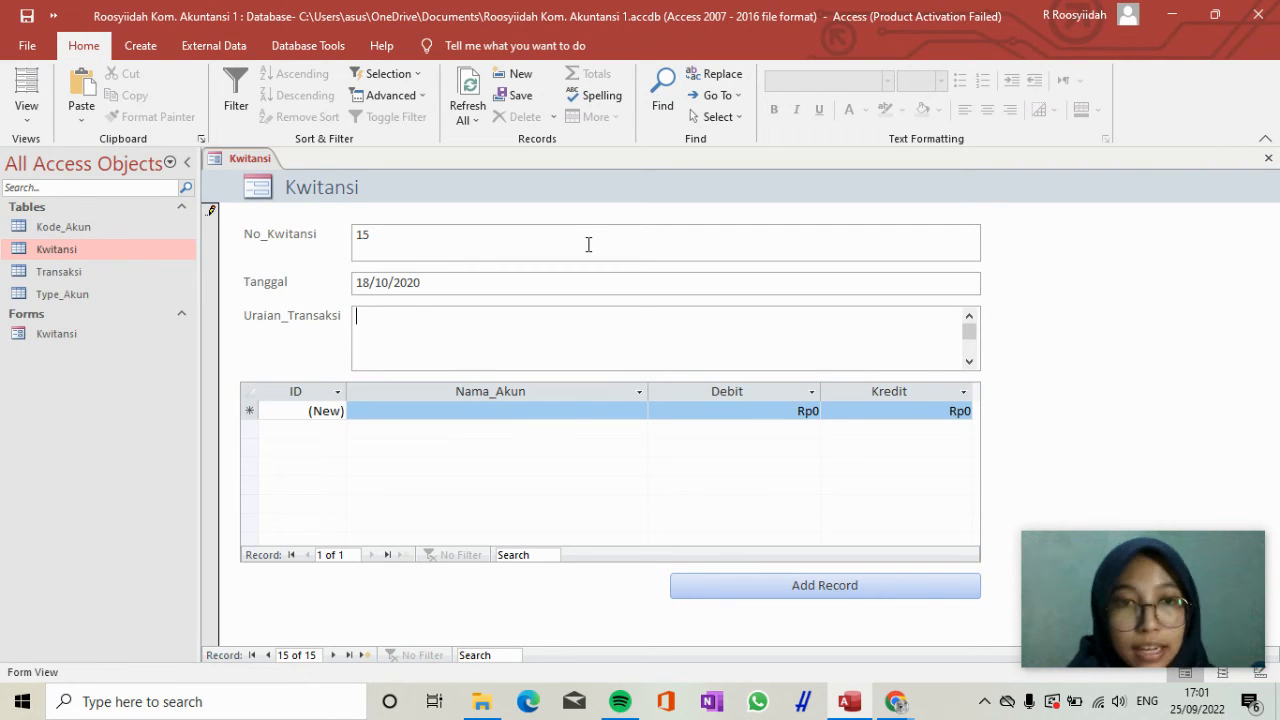
{"action": "type", "text": "Pembayaran I"}
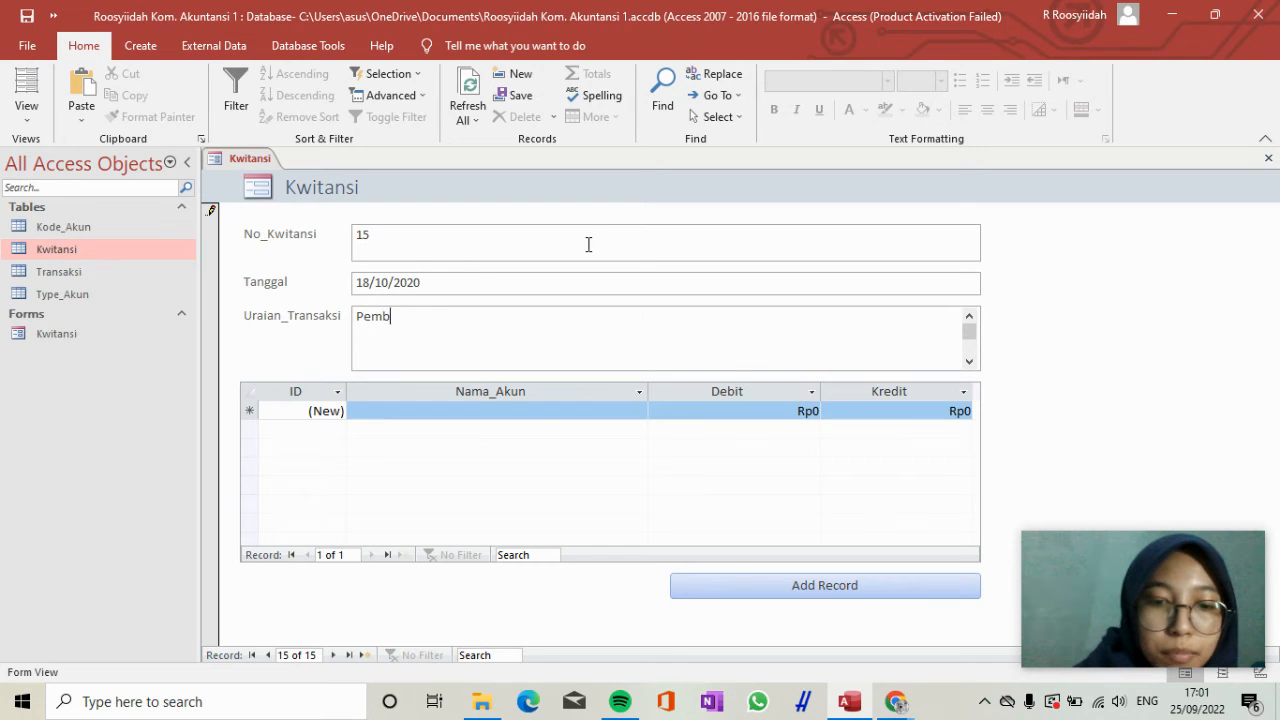
{"action": "type", "text": "istr"}
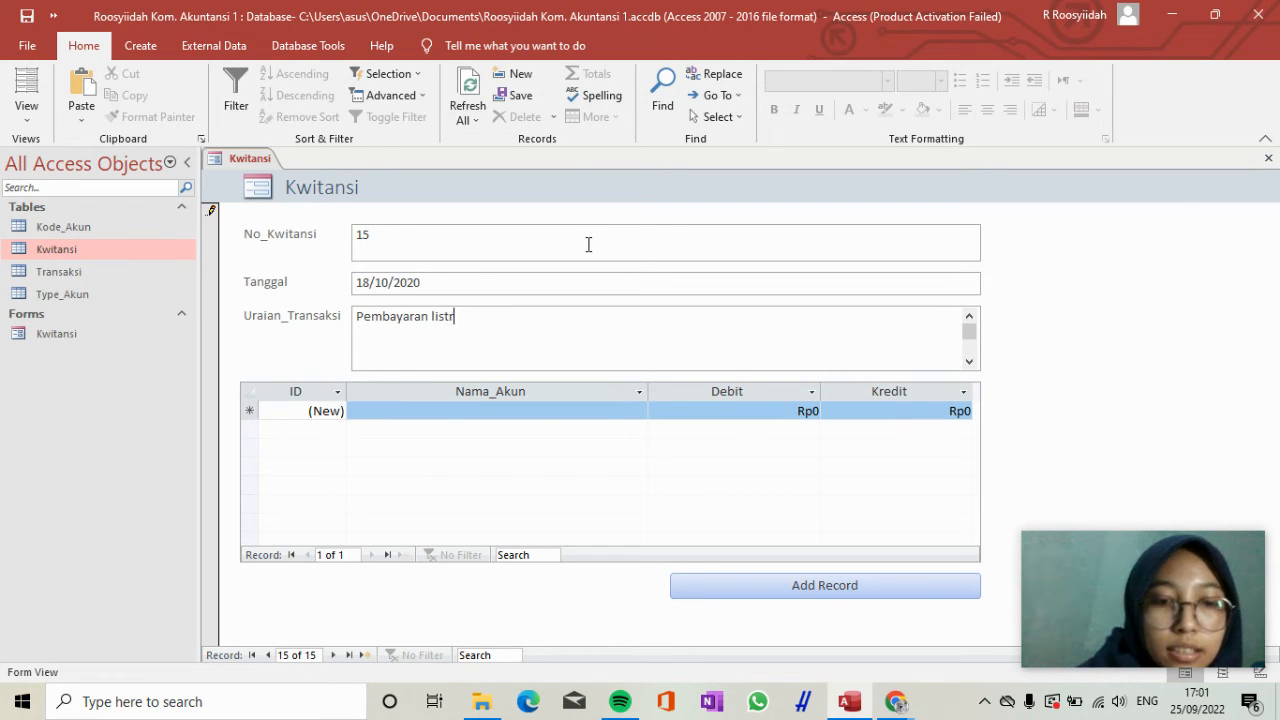
{"action": "type", "text": "ik a"}
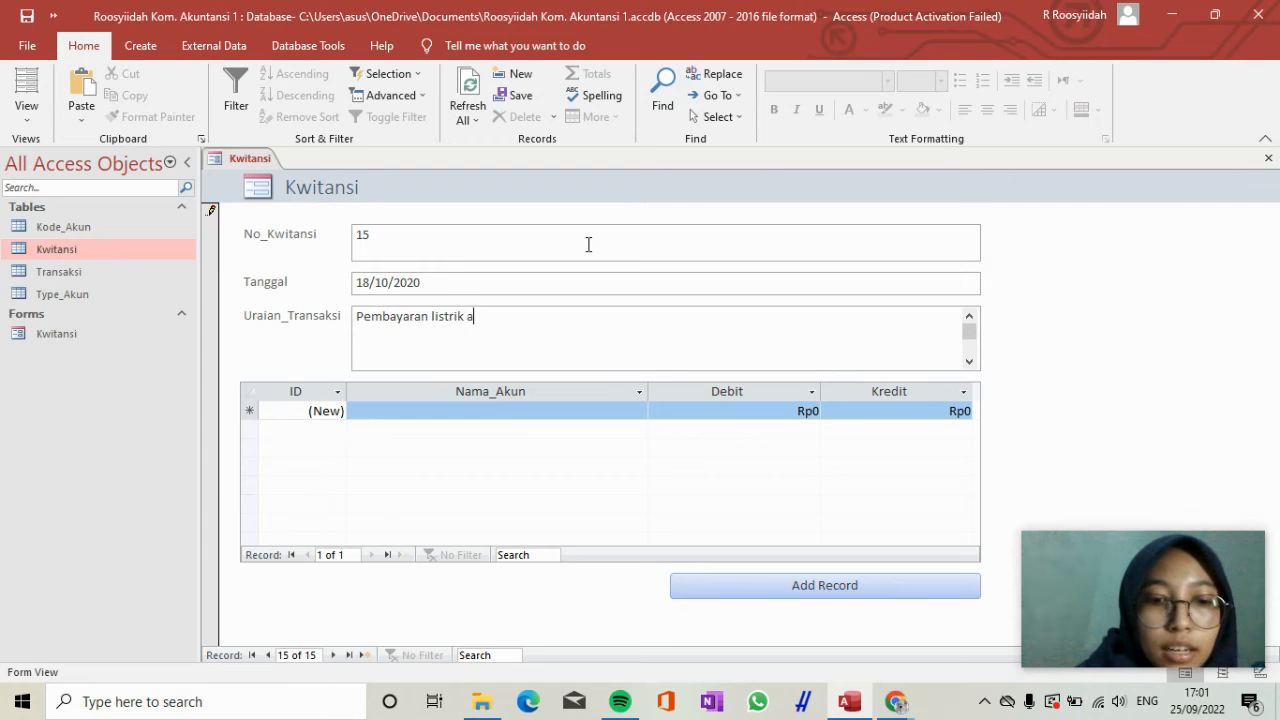
{"action": "type", "text": "ir dan internet"}
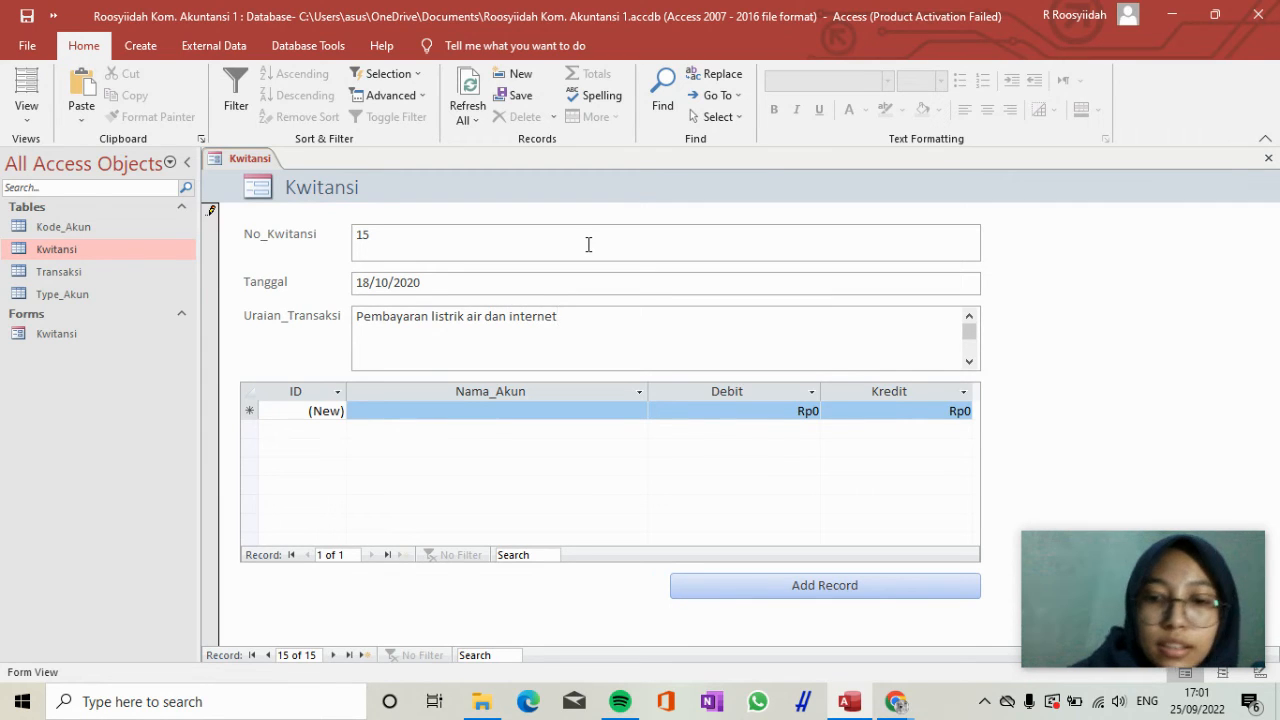
{"action": "key", "text": "Left"}
{"action": "key", "text": "Left"}
{"action": "key", "text": "Left"}
{"action": "key", "text": "Left"}
{"action": "type", "text": ","}
{"action": "key", "text": "Right"}
{"action": "key", "text": "Right"}
{"action": "key", "text": "Right"}
{"action": "key", "text": "Right"}
{"action": "type", "text": ","}
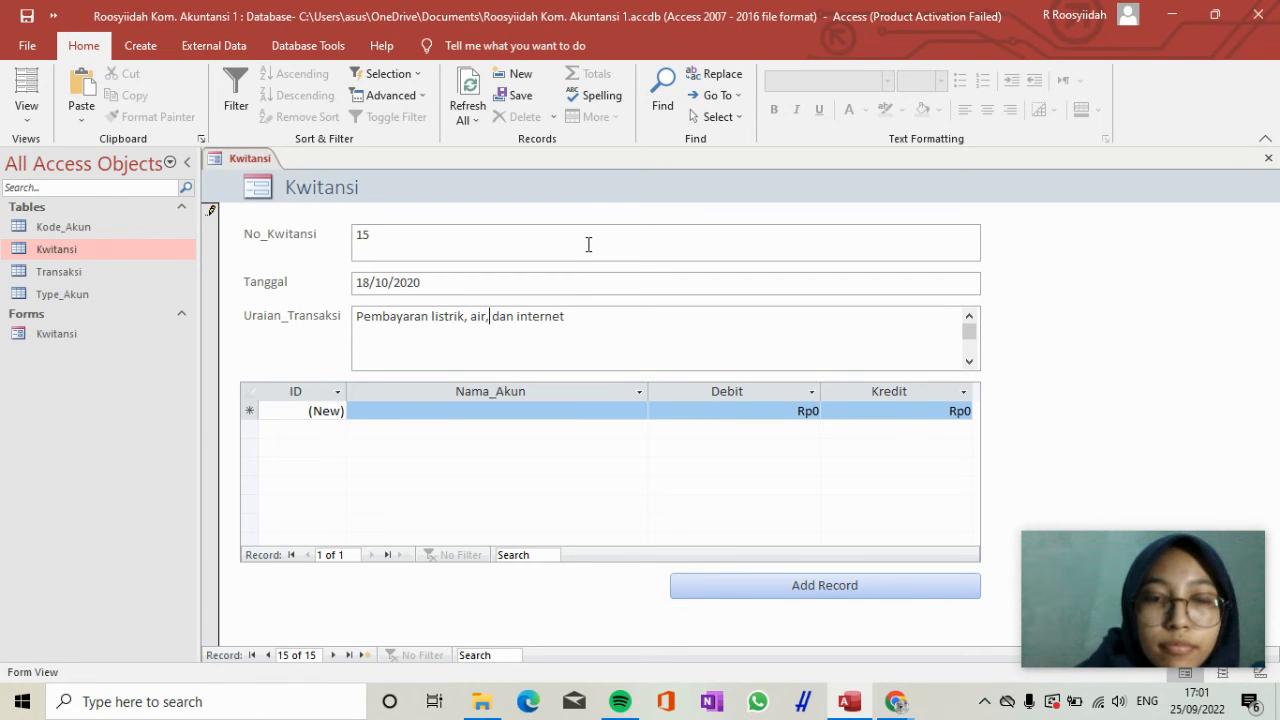
Enter the first transaction line for receipt 15 with the account Biaya_Listrik_Air_dan_internet and a Debit of 1.500.000.
{"action": "left_click", "coordinate": [586, 416]}
{"action": "type", "text": "beban_Gaji"}
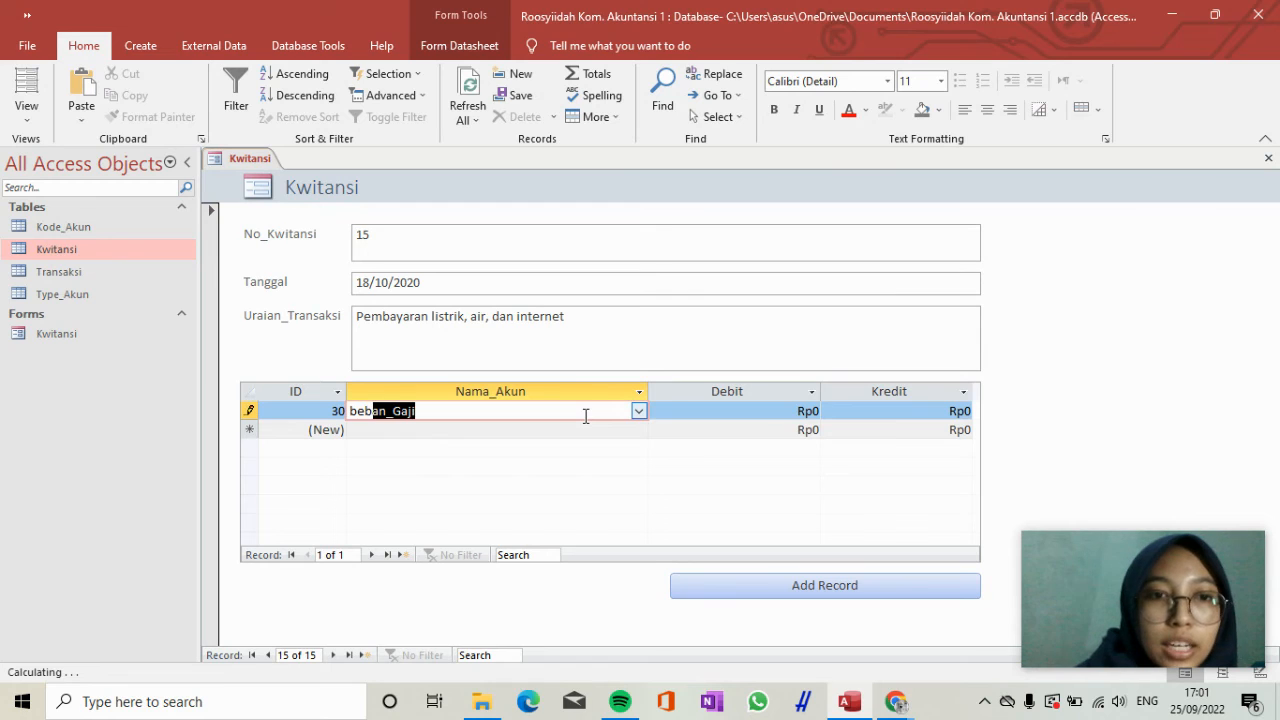
{"action": "left_click", "coordinate": [640, 410]}
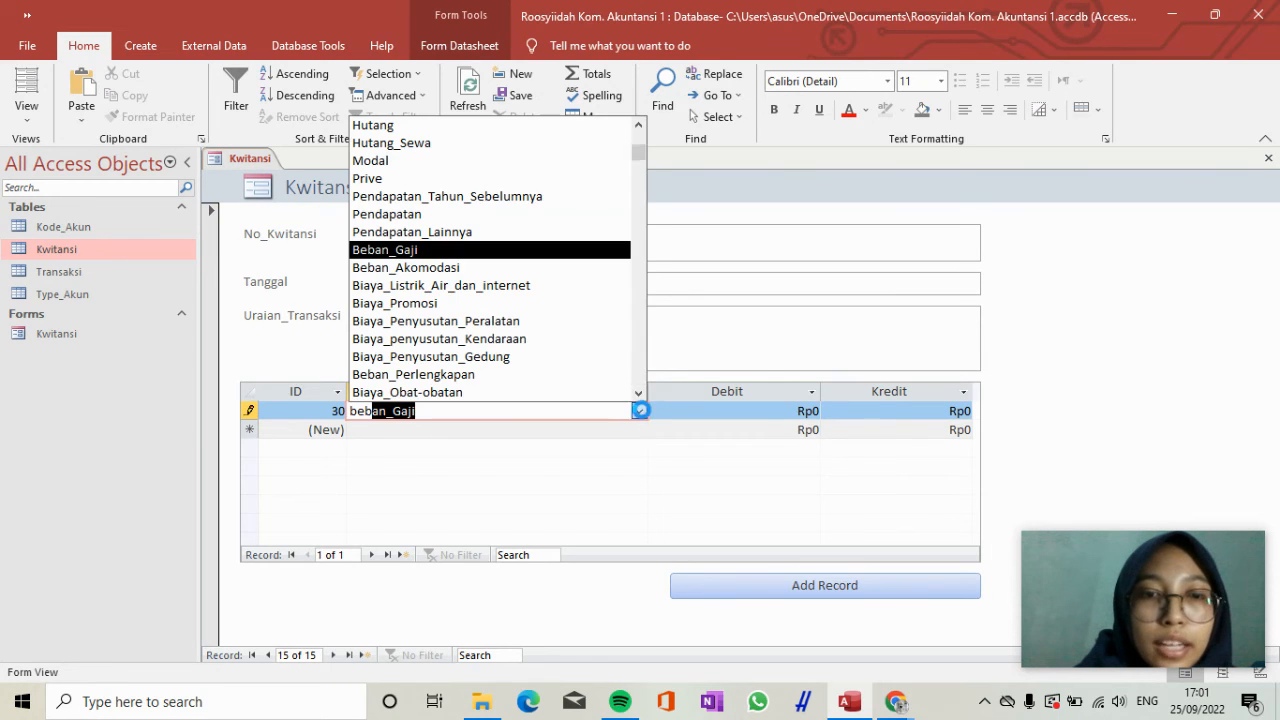
{"action": "left_click", "coordinate": [565, 286]}
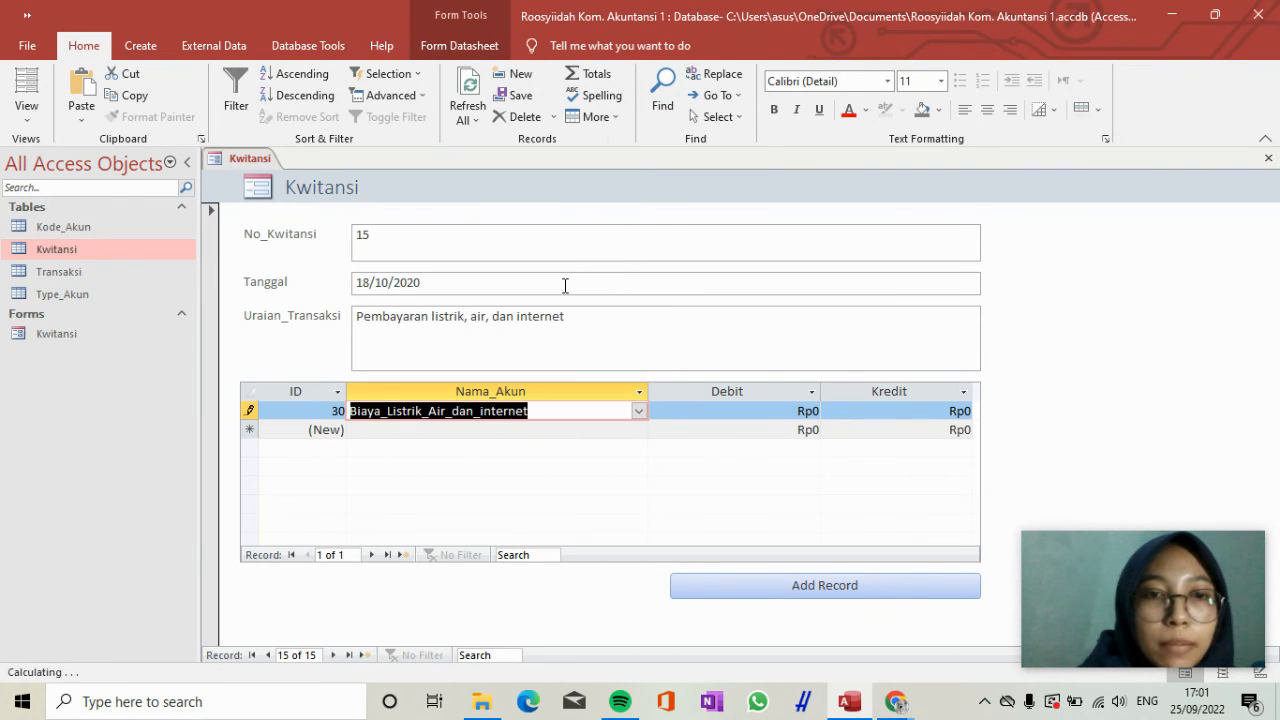
{"action": "key", "text": "Tab"}
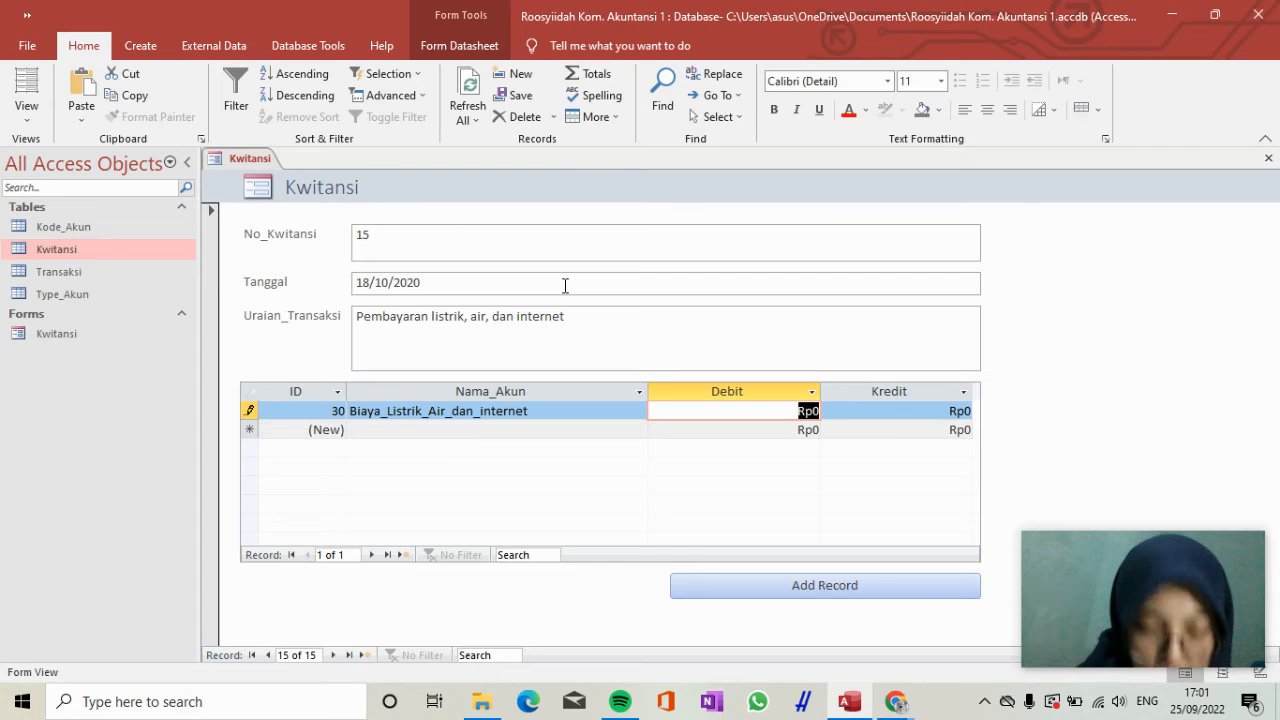
{"action": "type", "text": "15"}
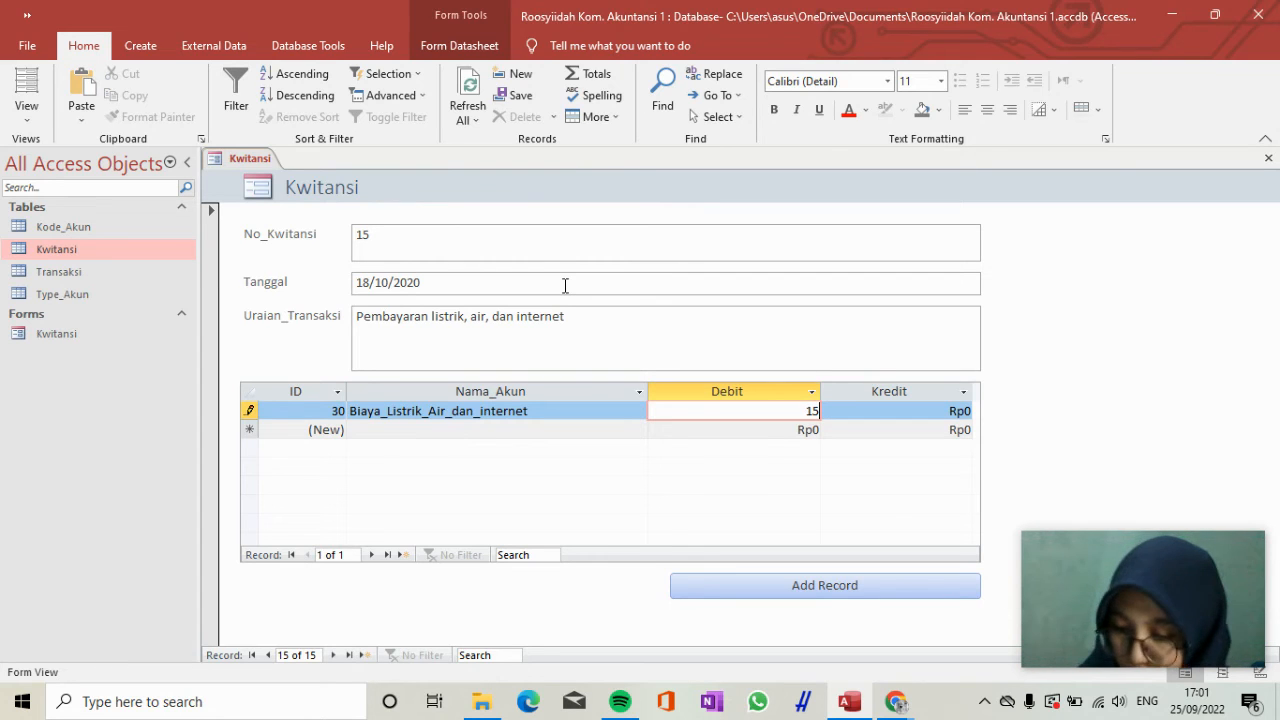
{"action": "type", "text": "00000"}
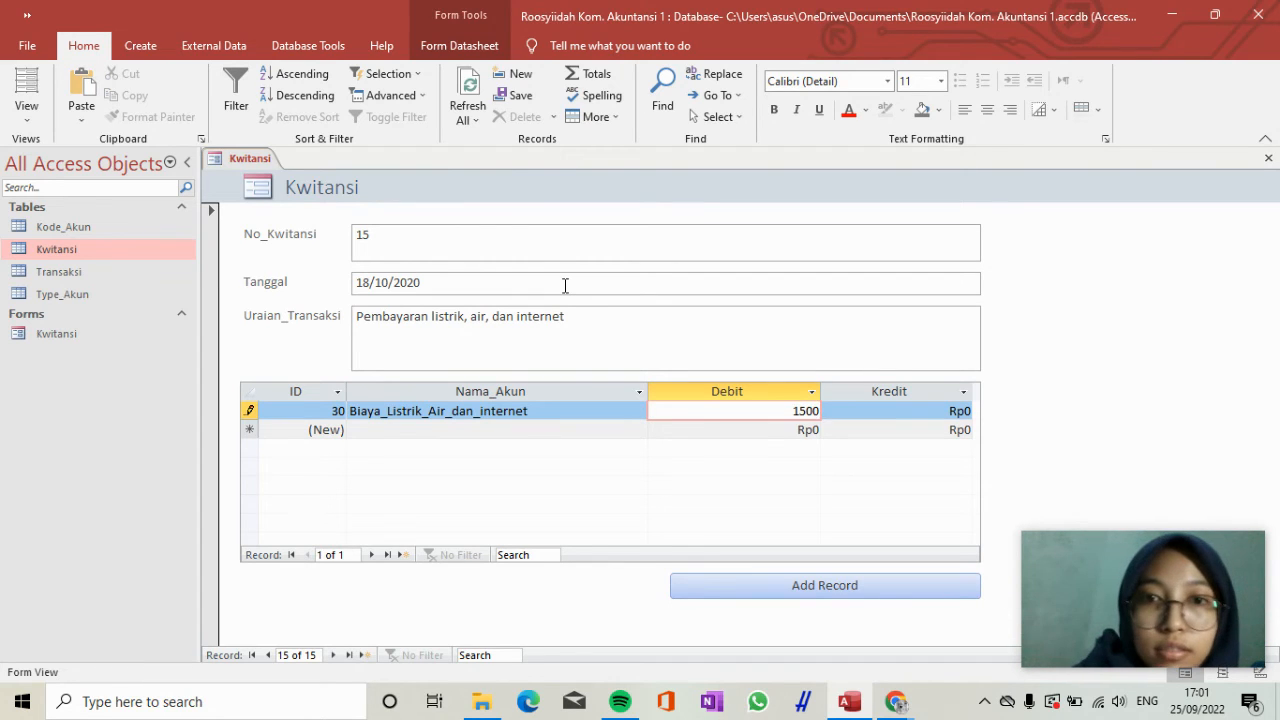
{"action": "key", "text": "Tab"}
Add a second transaction line for receipt 15 with the account Kas and a Kredit of 1.500.000.
{"action": "key", "text": "Down"}
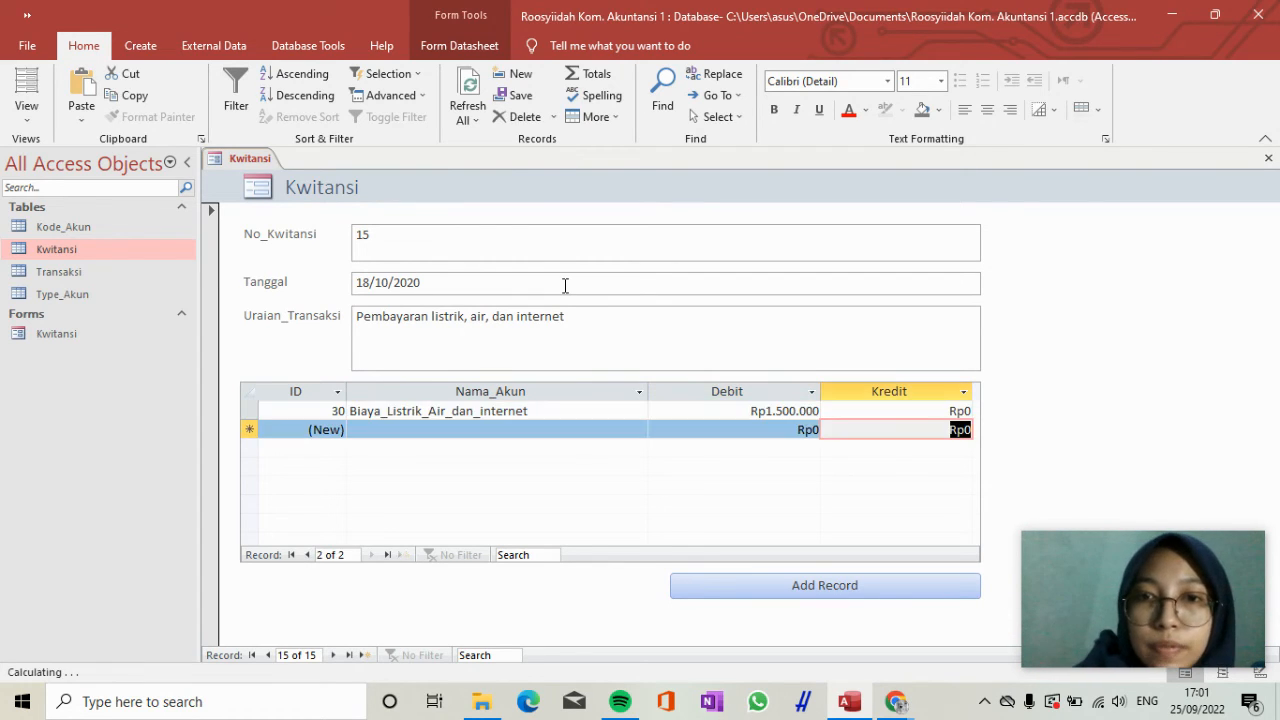
{"action": "key", "text": "shift+Tab"}
{"action": "key", "text": "shift+Tab"}
{"action": "type", "text": "Kas"}
{"action": "key", "text": "Tab"}
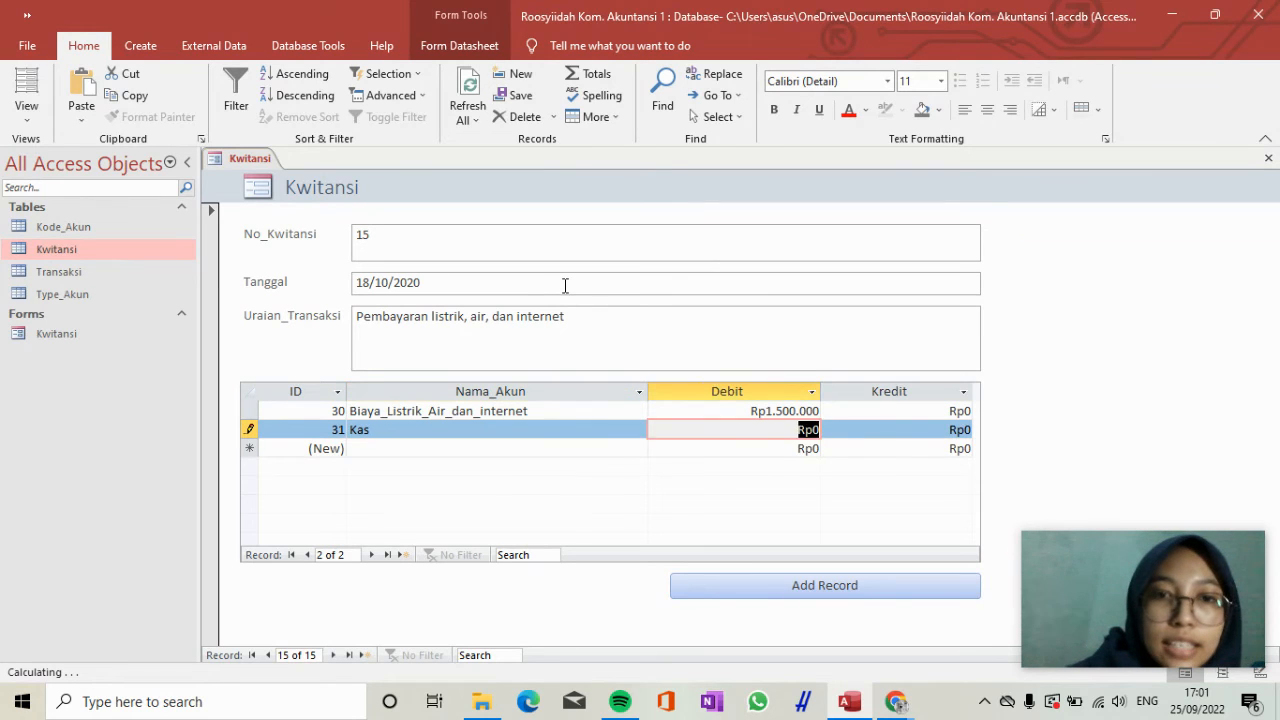
{"action": "key", "text": "Tab"}
{"action": "type", "text": "1.500.000"}
{"action": "key", "text": "Tab"}
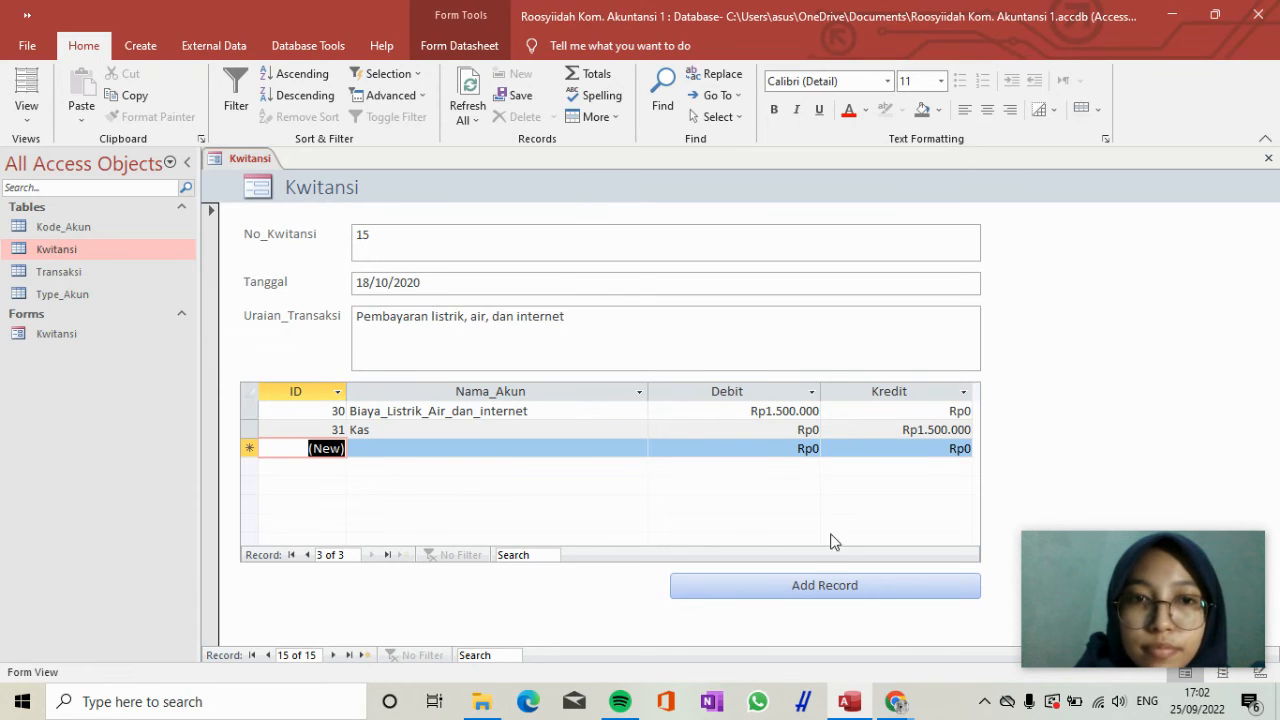
Add another Kwitansi record with No_Kwitansi 16 and Tanggal 25/11/2020.
{"action": "left_click", "coordinate": [814, 588]}
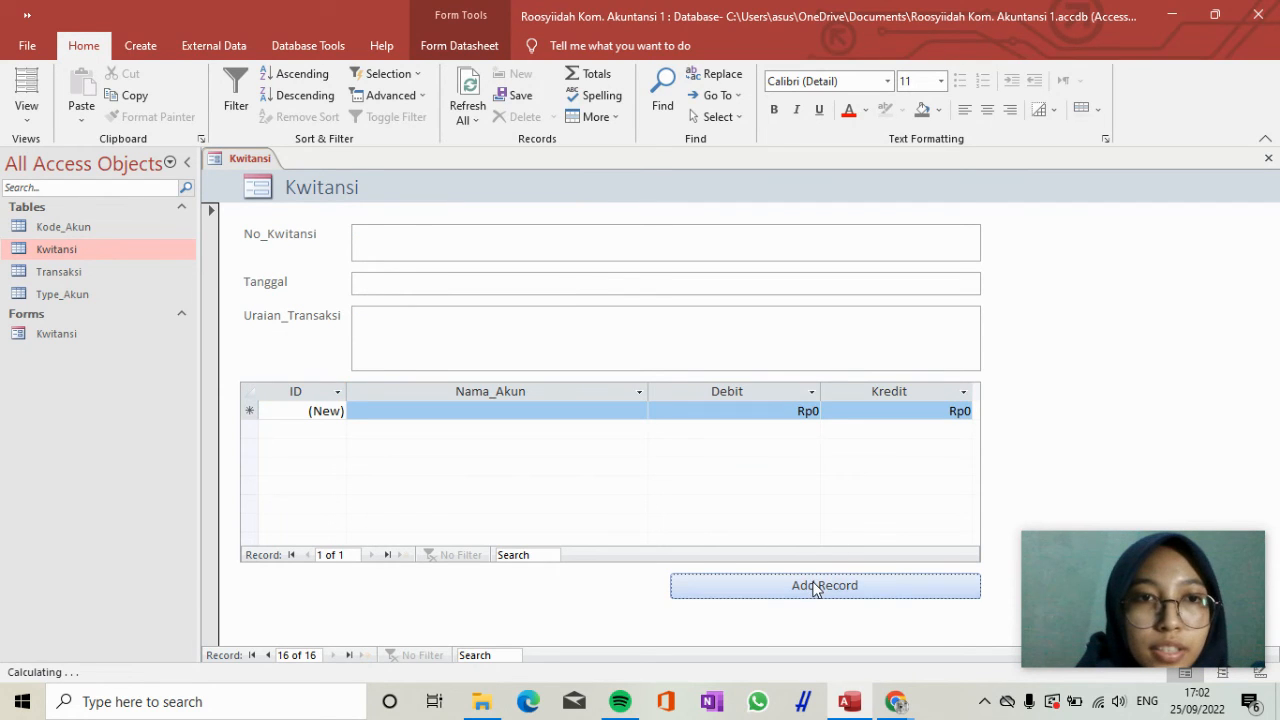
{"action": "left_click", "coordinate": [611, 253]}
{"action": "type", "text": "16"}
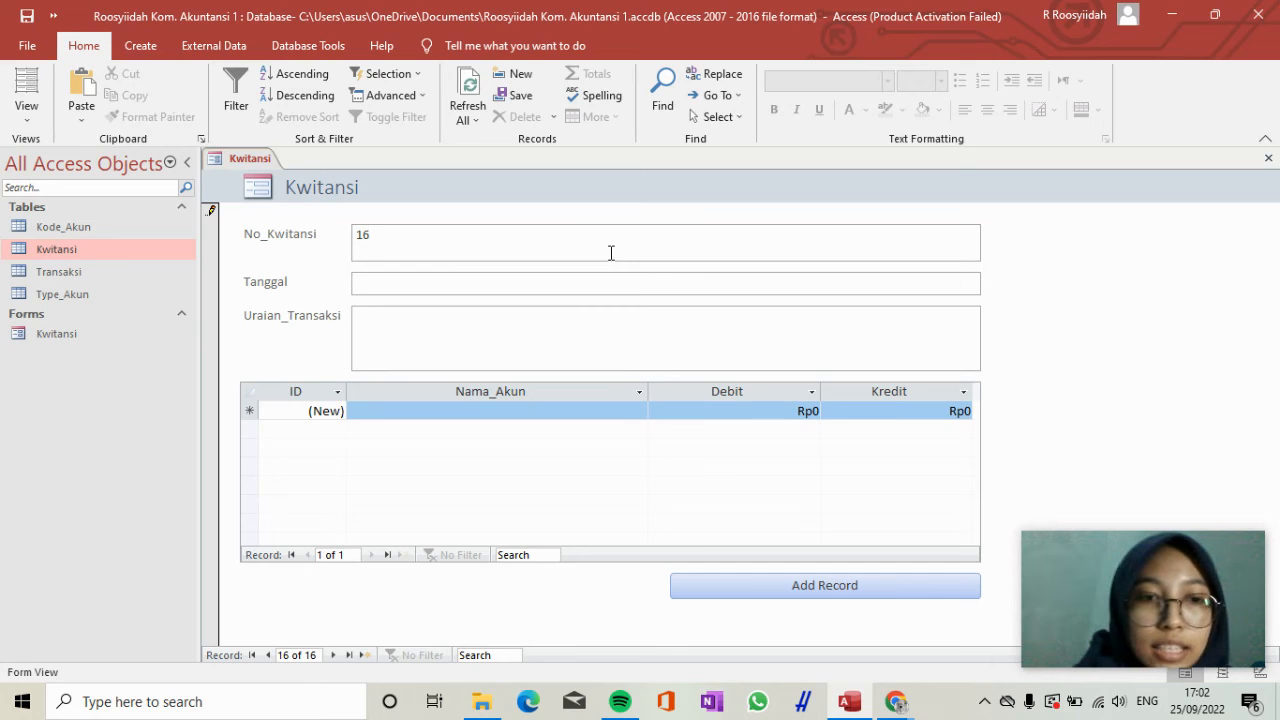
{"action": "key", "text": "Tab"}
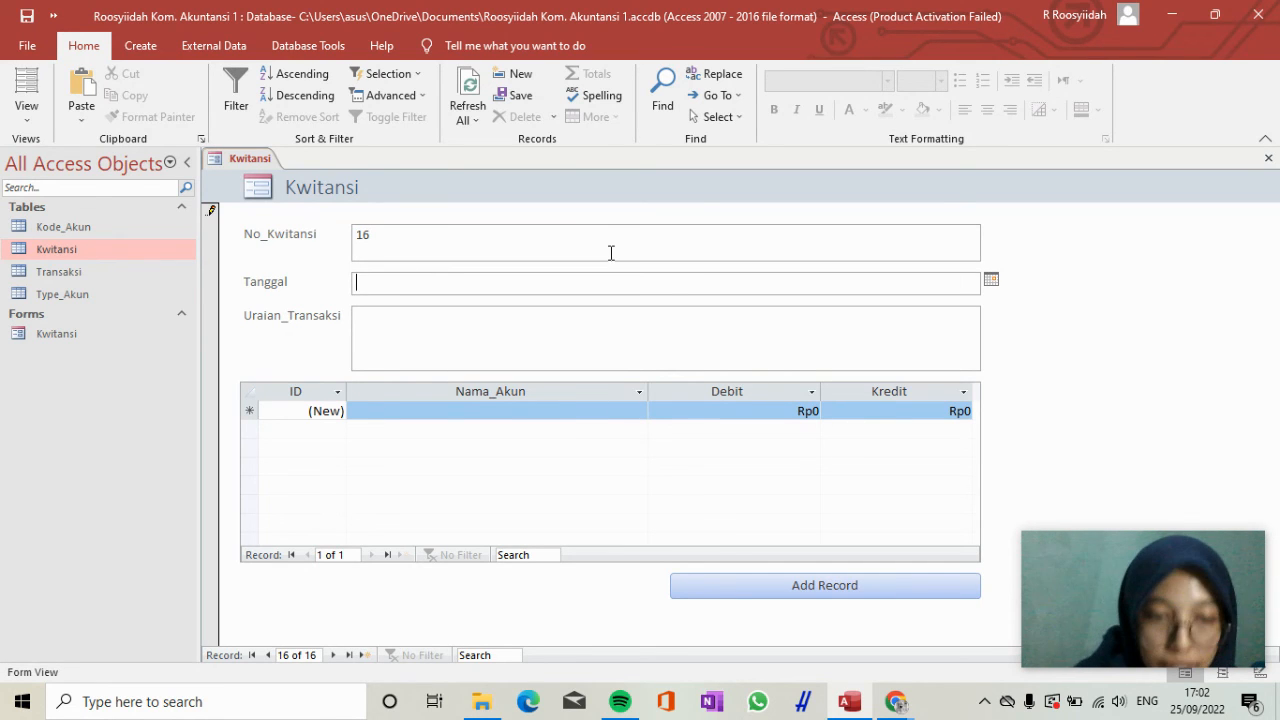
{"action": "type", "text": "25/1"}
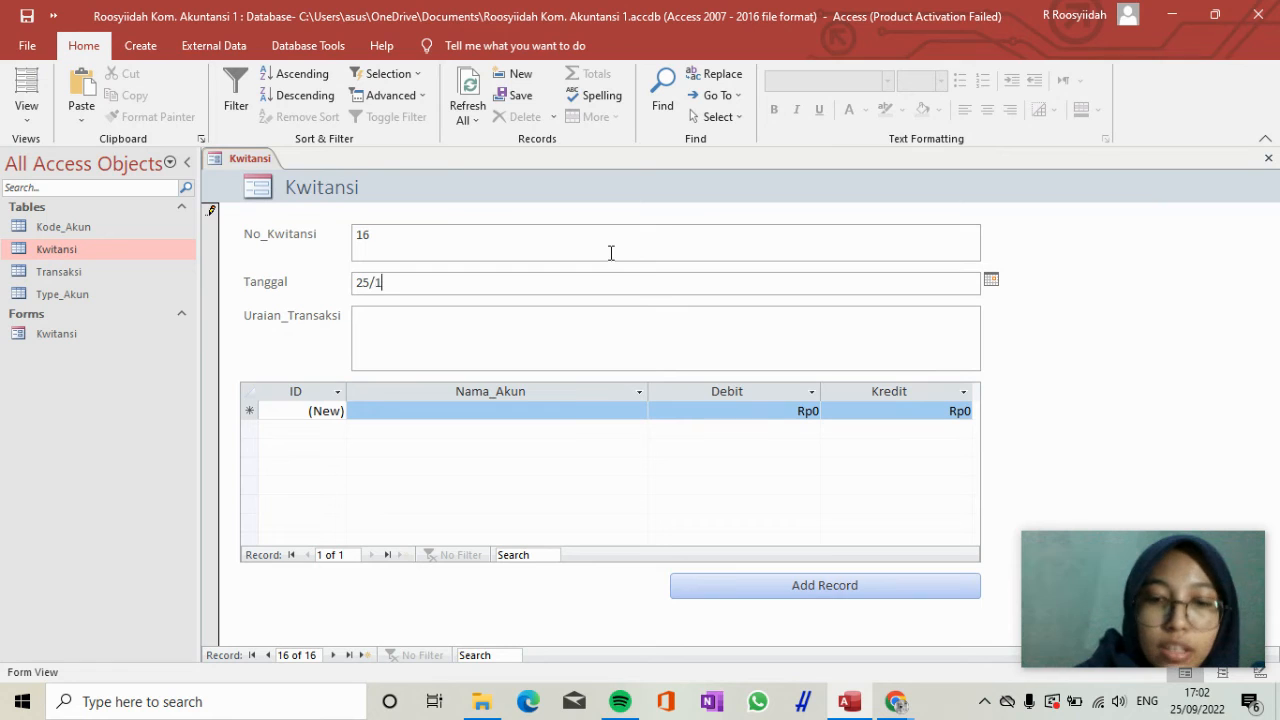
{"action": "type", "text": "1/2020"}
{"action": "key", "text": "Tab"}
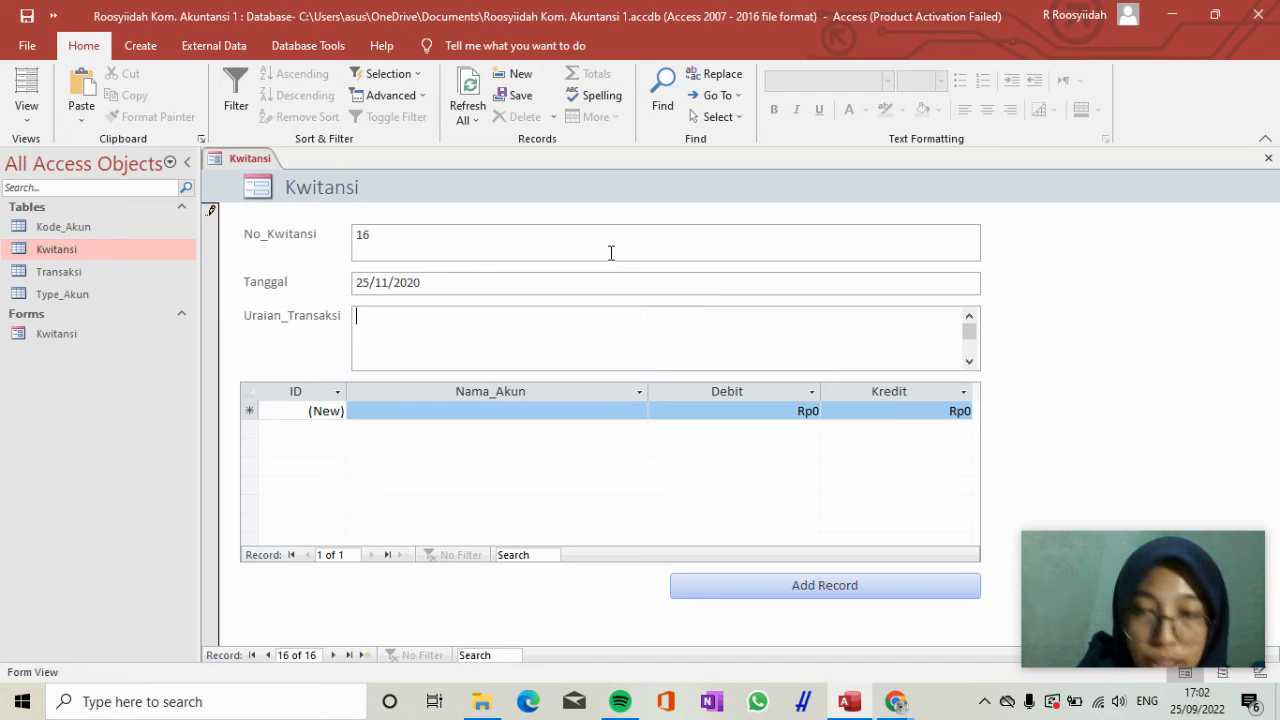
Enter "Pembayaran gaji karyawan" as the Uraian_Transaksi of receipt 16.
{"action": "type", "text": "Pembaya"}
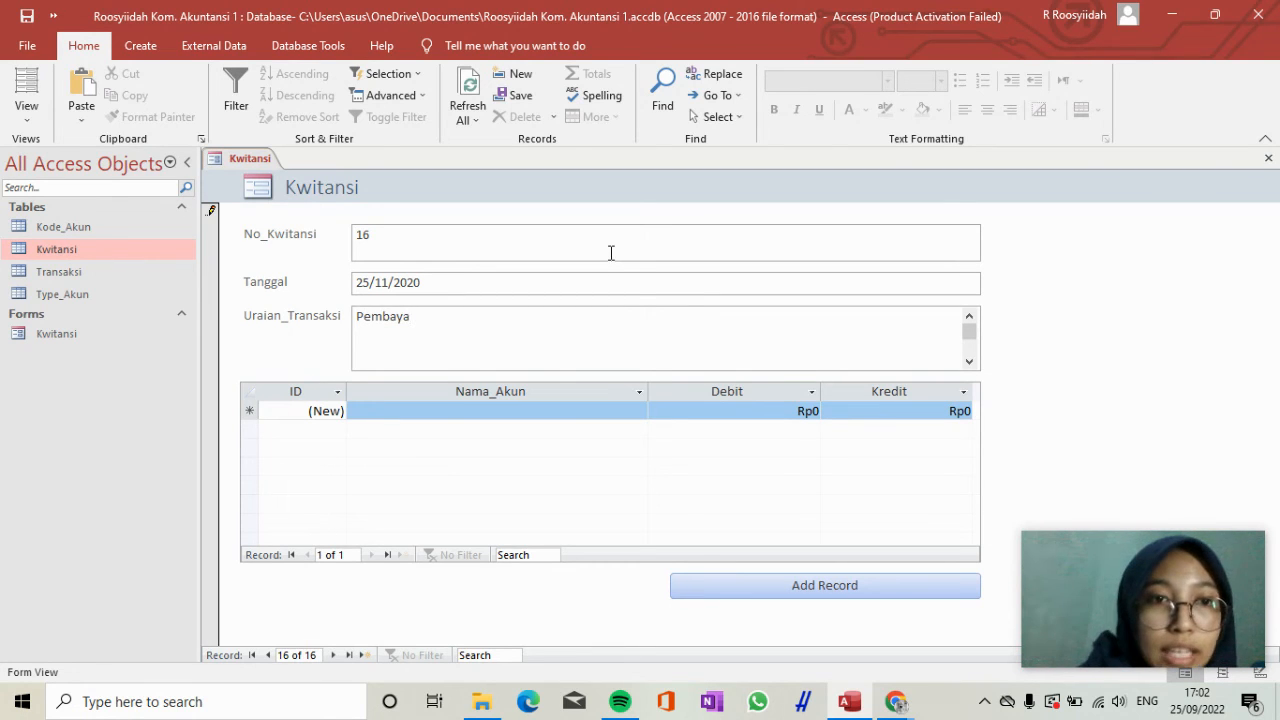
{"action": "type", "text": "rana"}
{"action": "key", "text": "BackSpace"}
{"action": "key", "text": "BackSpace"}
{"action": "type", "text": "n gaji"}
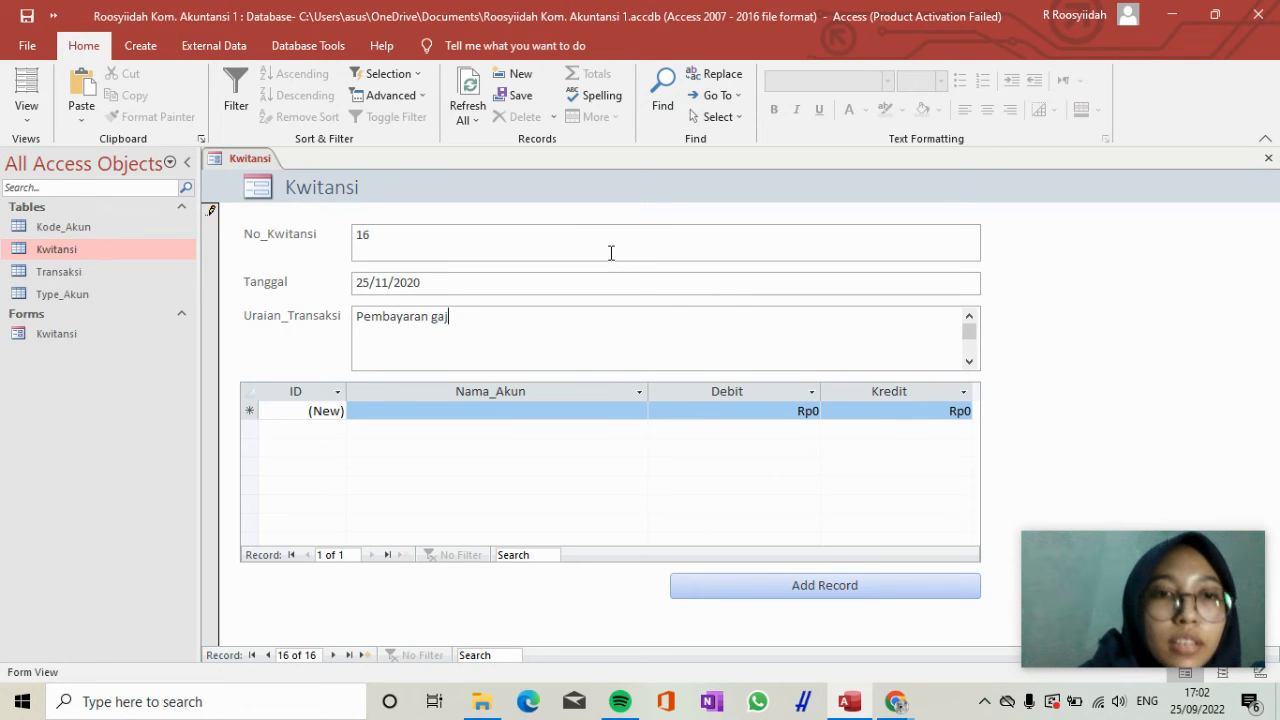
{"action": "type", "text": " karyawan"}
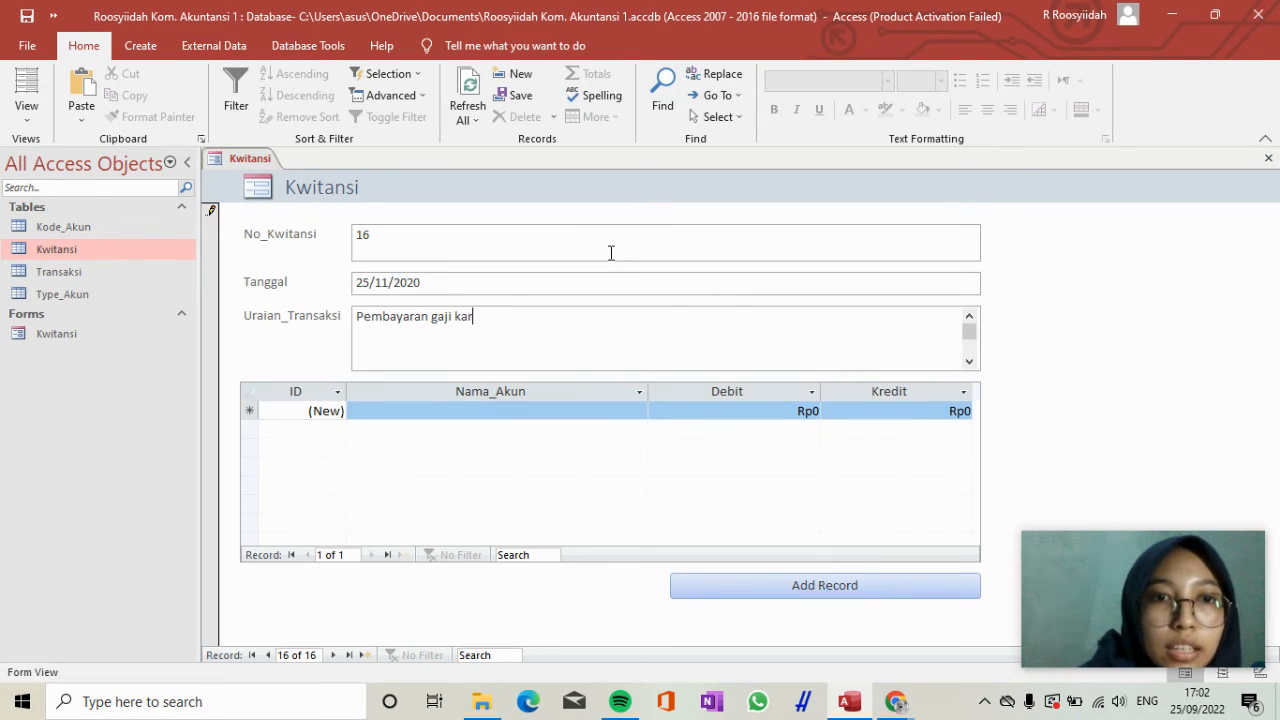
Enter the first transaction line for receipt 16 with the account Beban_Gaji and a Debit of 125.000.000.
{"action": "left_click", "coordinate": [532, 414]}
{"action": "type", "text": "beban_Gaji"}
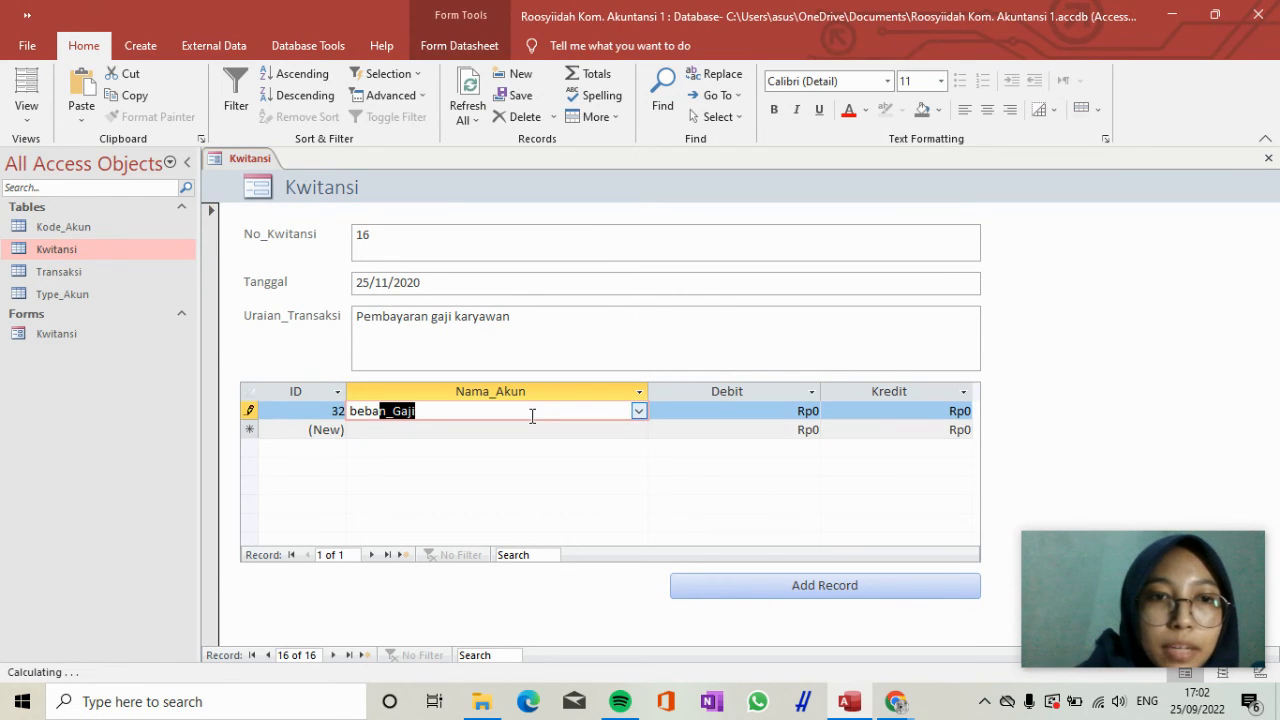
{"action": "key", "text": "Tab"}
{"action": "type", "text": "1"}
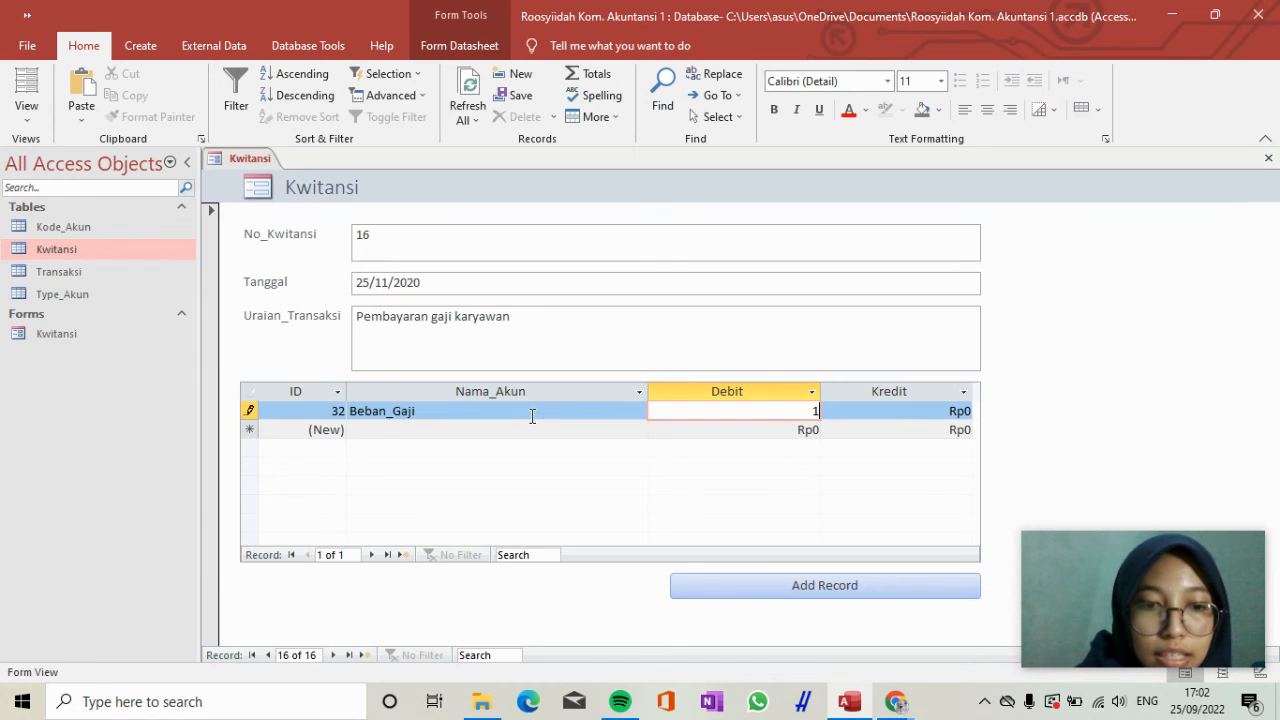
{"action": "type", "text": "25000000"}
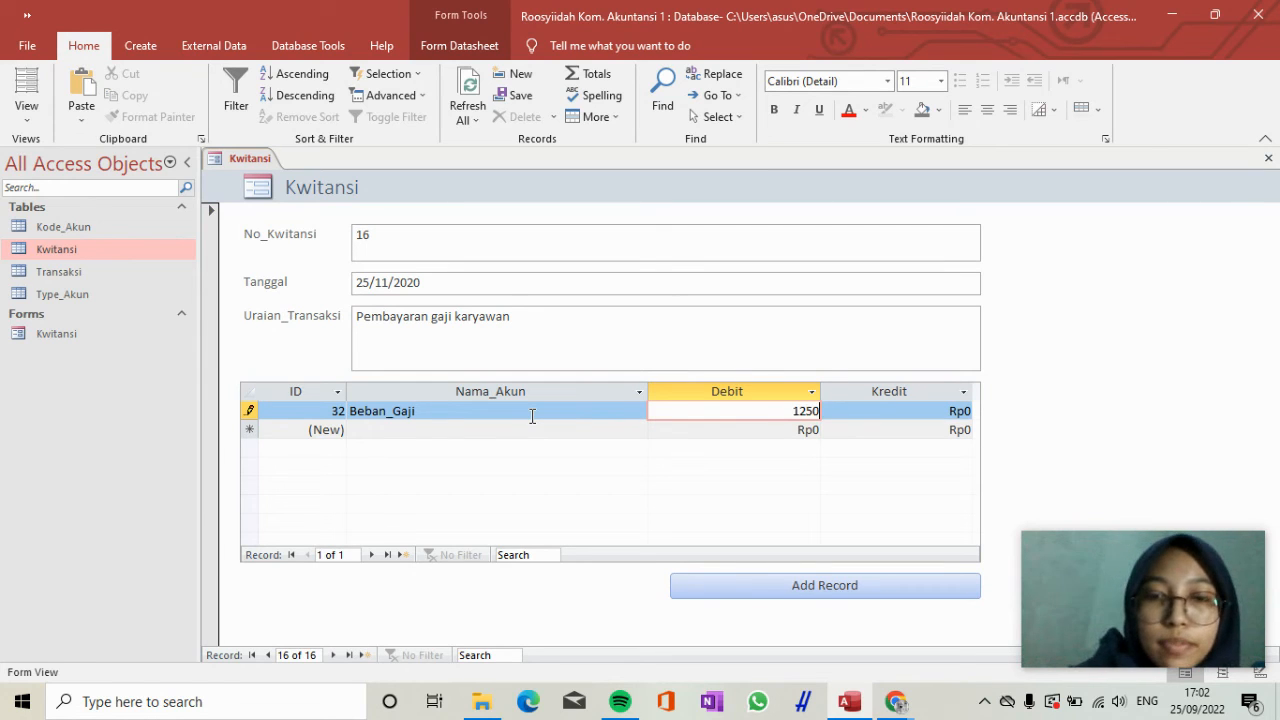
{"action": "key", "text": "Tab"}
Add a second transaction line for receipt 16 with the account Kas and a Kredit of 125.000.000.
{"action": "key", "text": "Down"}
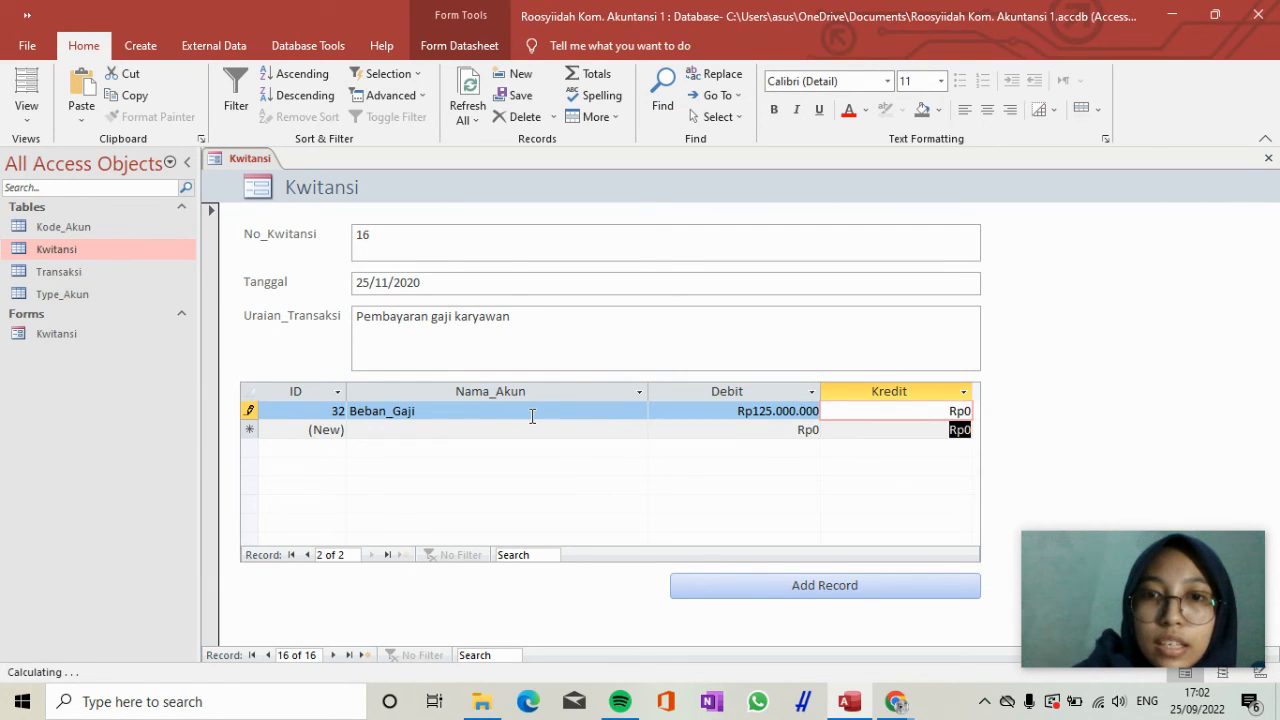
{"action": "key", "text": "Left"}
{"action": "key", "text": "Left"}
{"action": "type", "text": "k"}
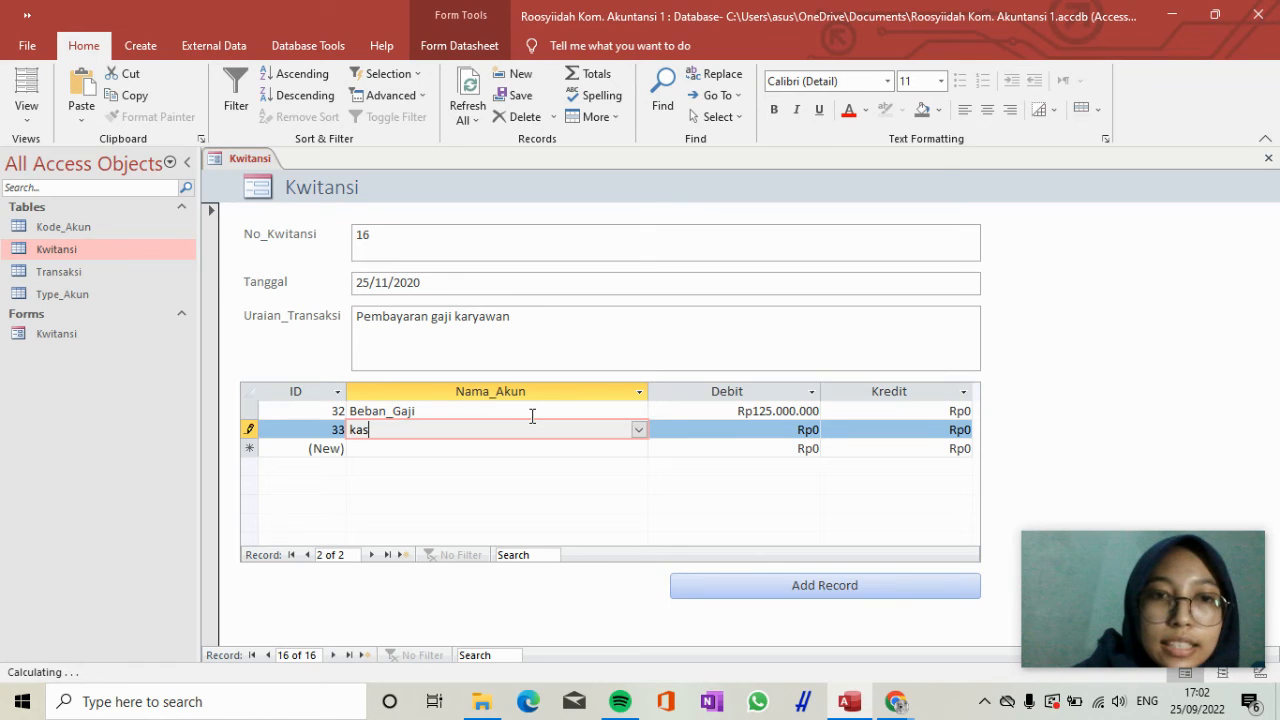
{"action": "key", "text": "Tab"}
{"action": "key", "text": "Tab"}
{"action": "type", "text": "125"}
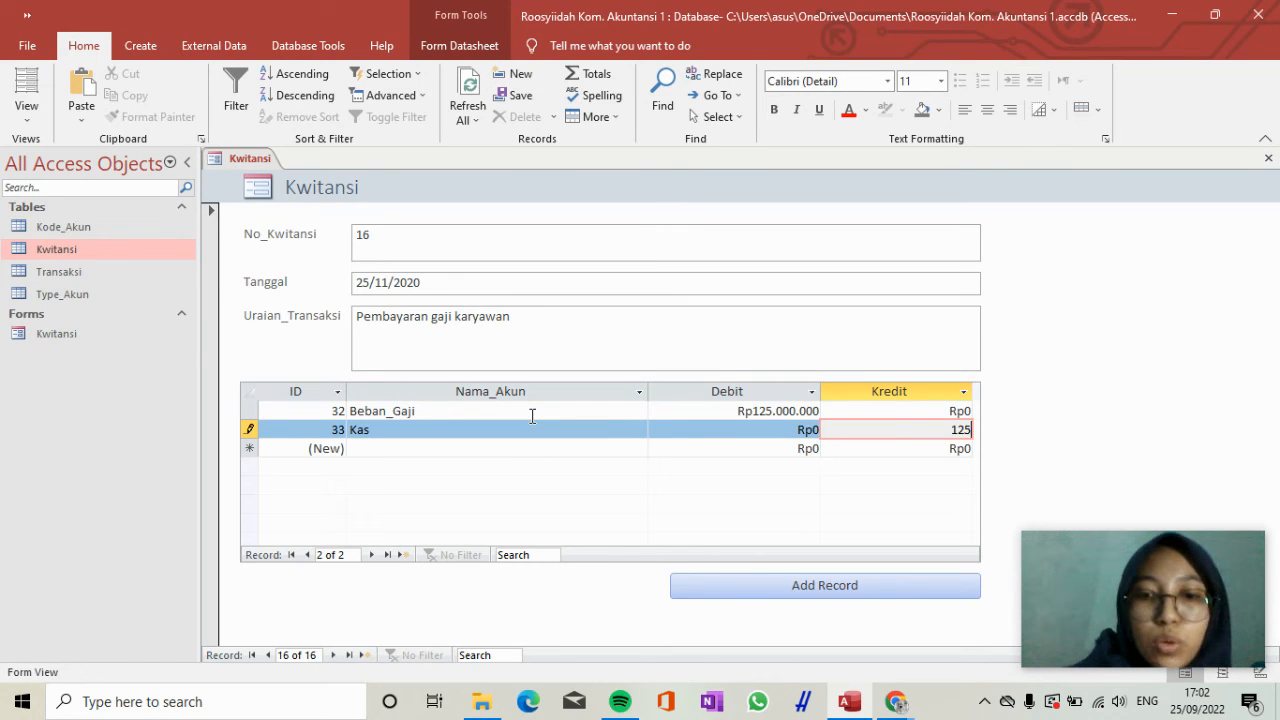
{"action": "type", "text": ".000.000"}
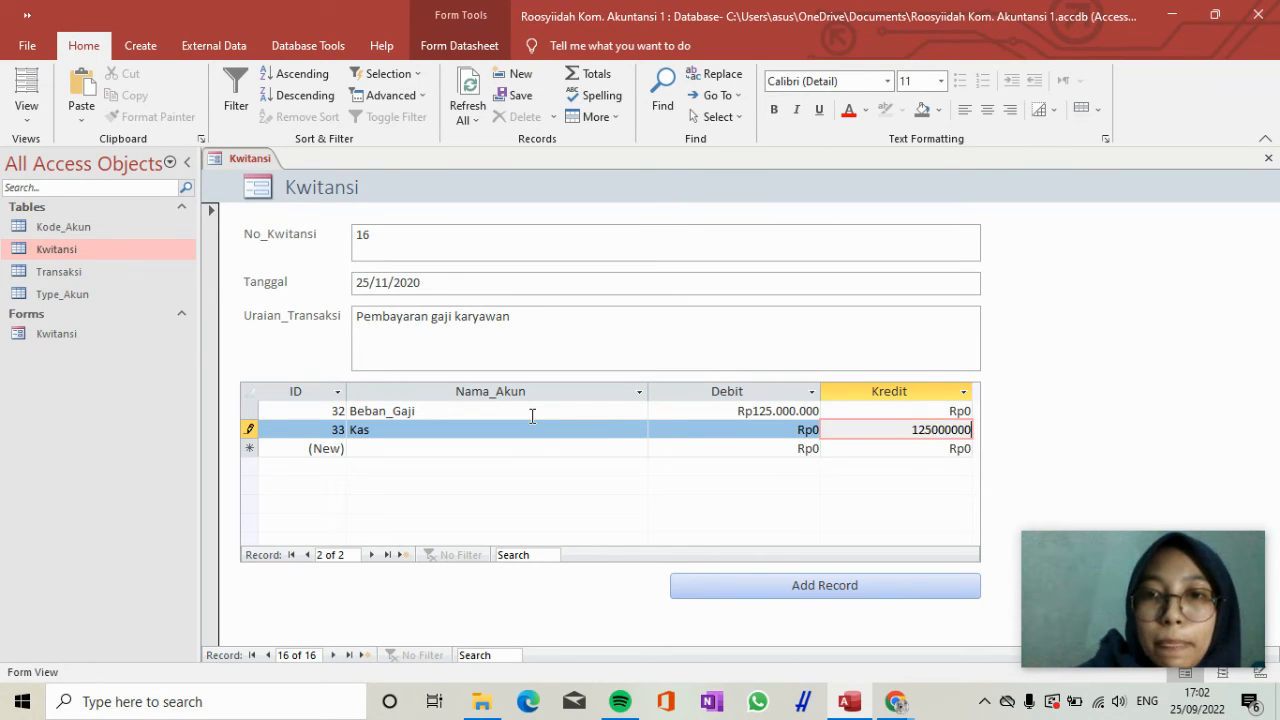
{"action": "key", "text": "Tab"}
Add another Kwitansi record with No_Kwitansi "AJP 1" and Tanggal 31/12/2020.
{"action": "left_click", "coordinate": [712, 587]}
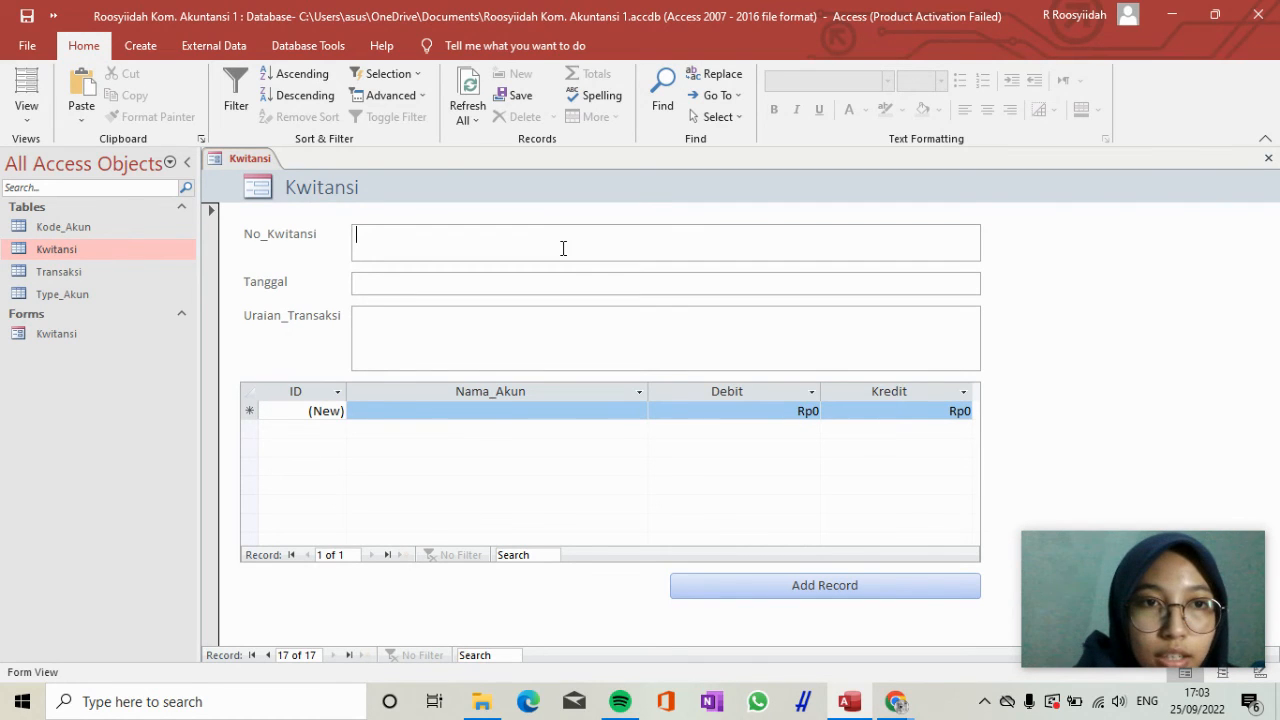
{"action": "type", "text": "AJP "}
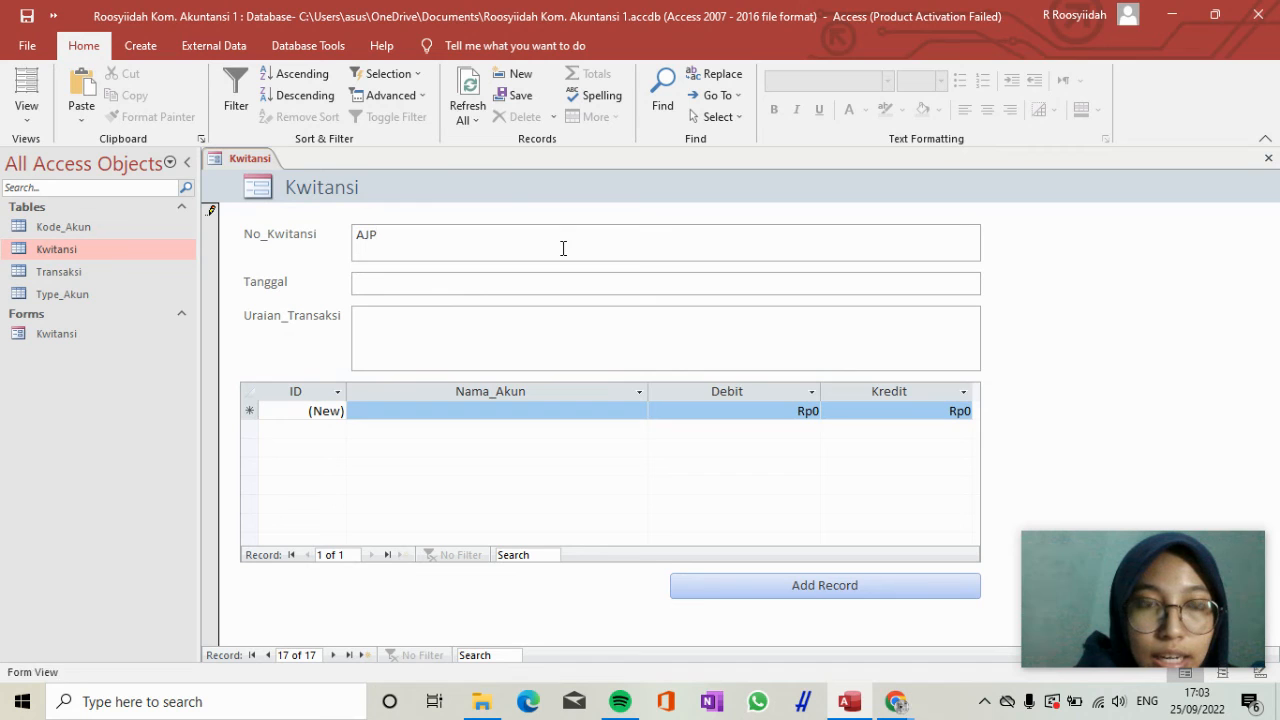
{"action": "type", "text": "1"}
{"action": "key", "text": "Tab"}
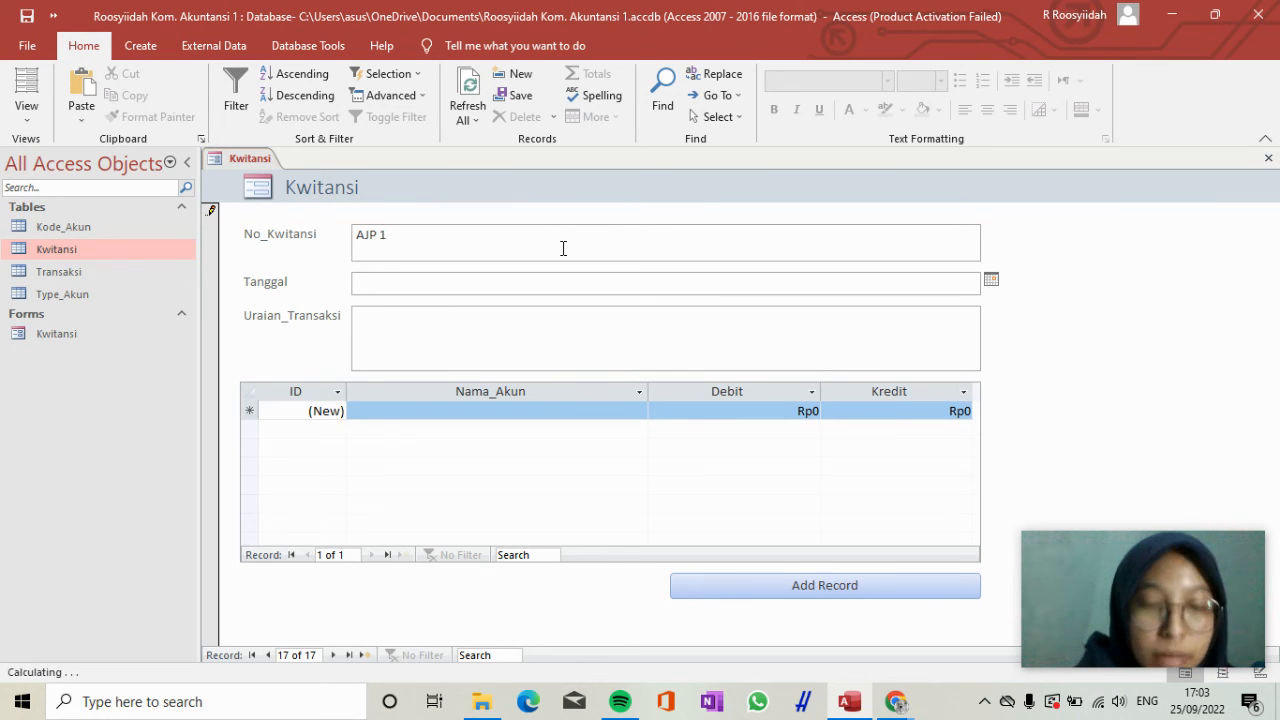
{"action": "type", "text": "31/12/2020"}
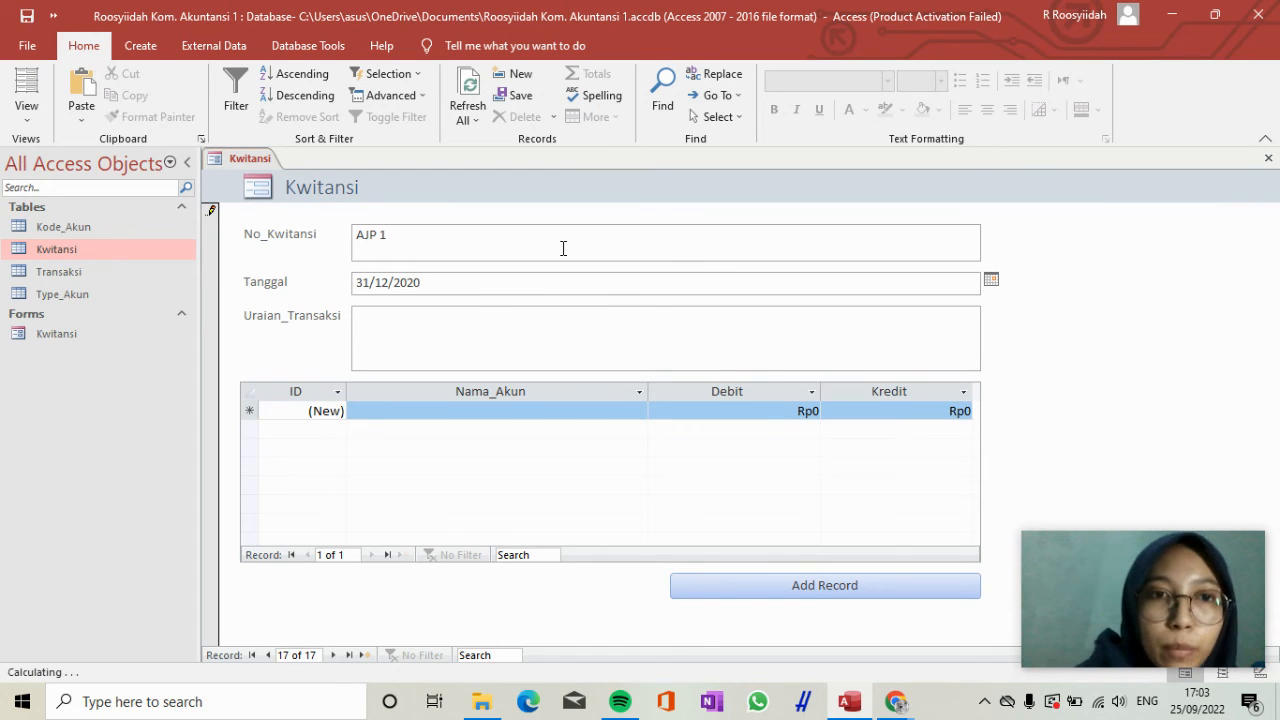
{"action": "key", "text": "Tab"}
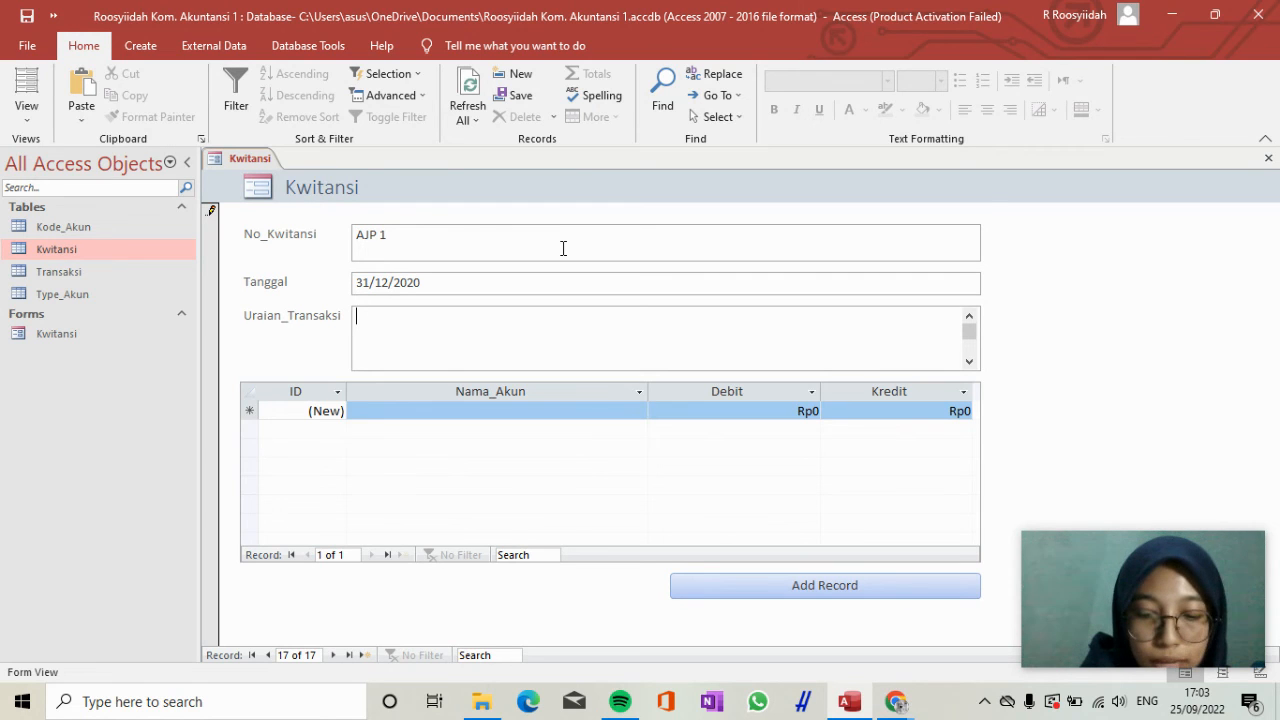
Enter "Perlengkapan yang terpakai tahun 2020" as the Uraian_Transaksi of receipt AJP 1.
{"action": "type", "text": "Perlengkapan yang terpaka"}
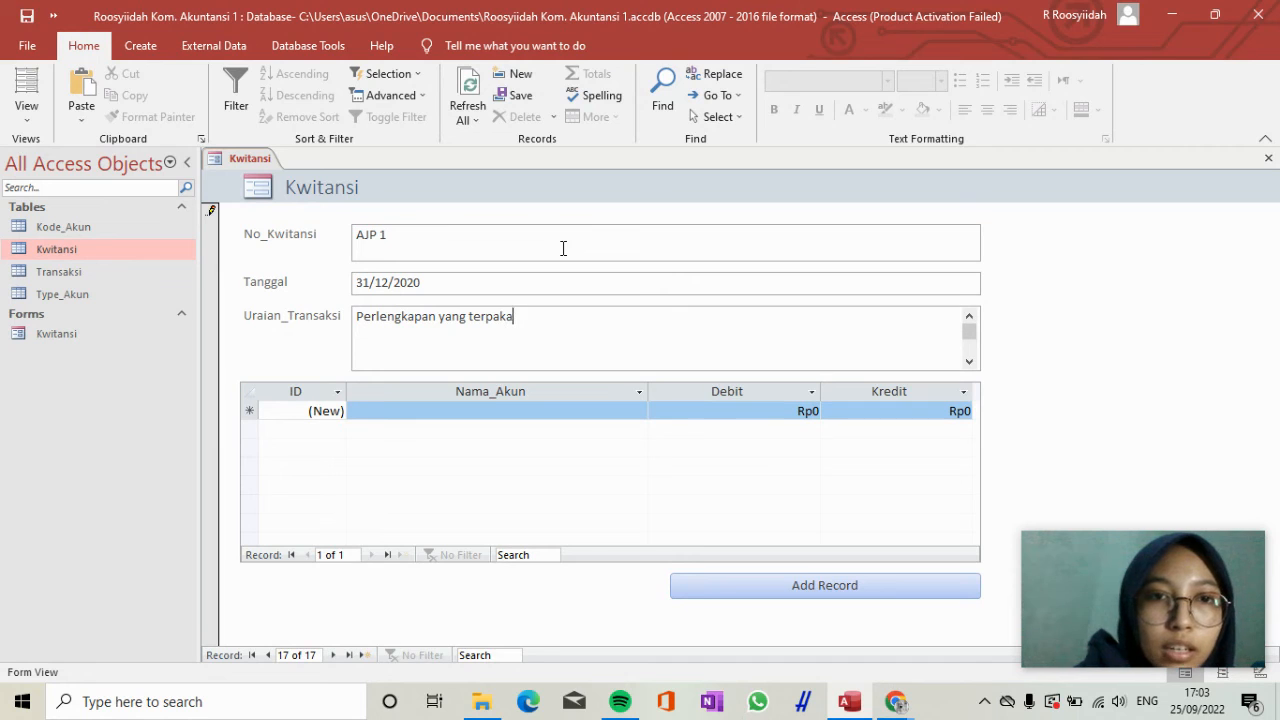
{"action": "type", "text": "i tahun 2020"}
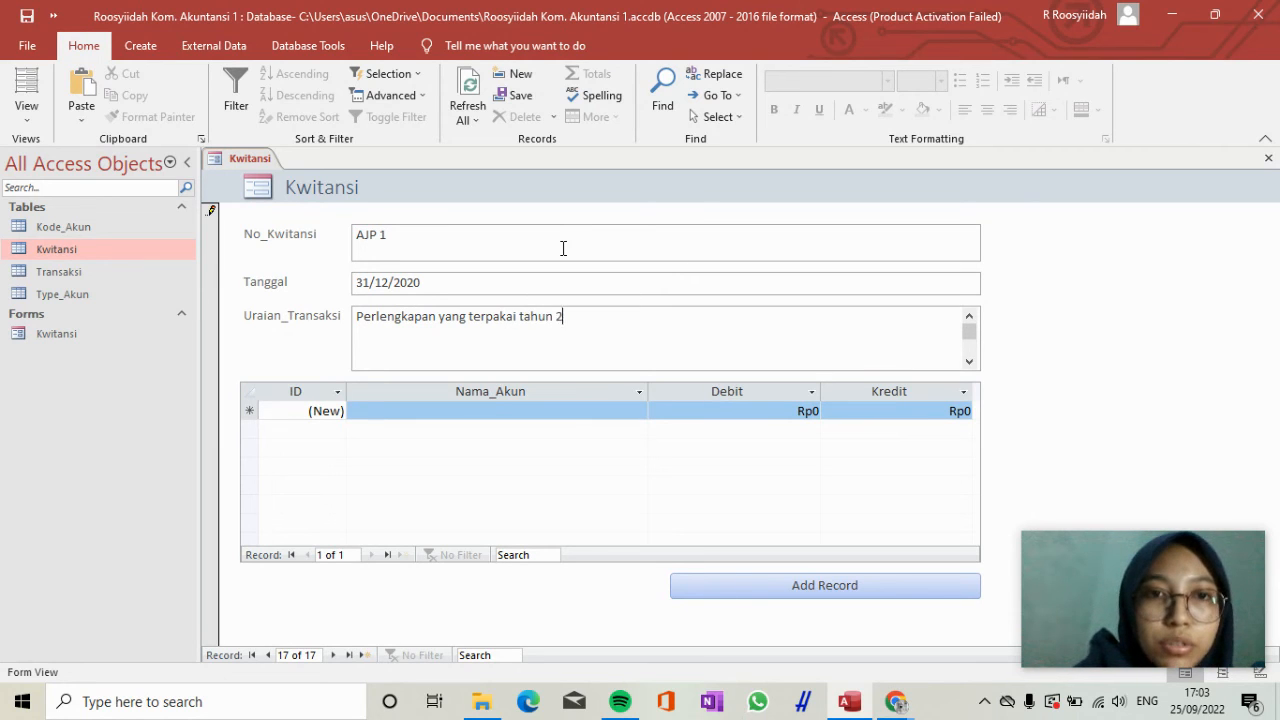
Enter the first transaction line for receipt AJP 1 with the account Beban_Perlengkapan and a Debit of 12.490.000.
{"action": "left_click", "coordinate": [471, 409]}
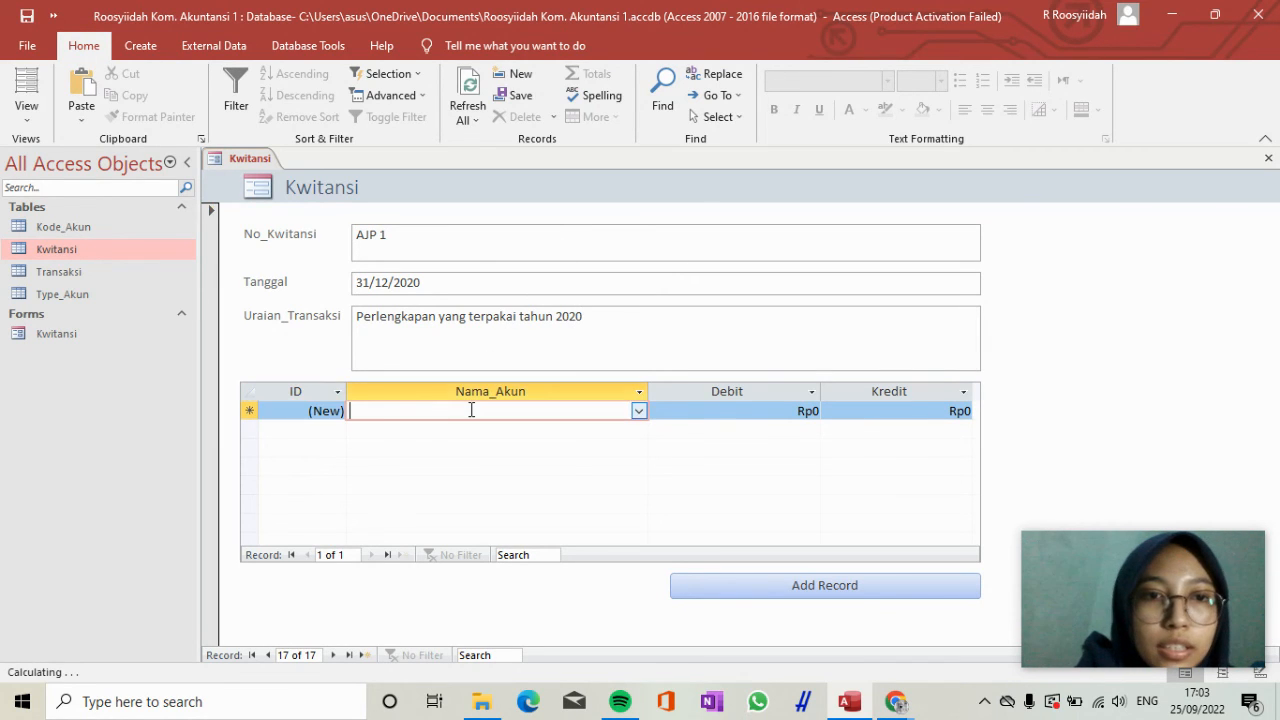
{"action": "left_click", "coordinate": [639, 411]}
{"action": "left_click_drag", "start_coordinate": [639, 136], "coordinate": [655, 365]}
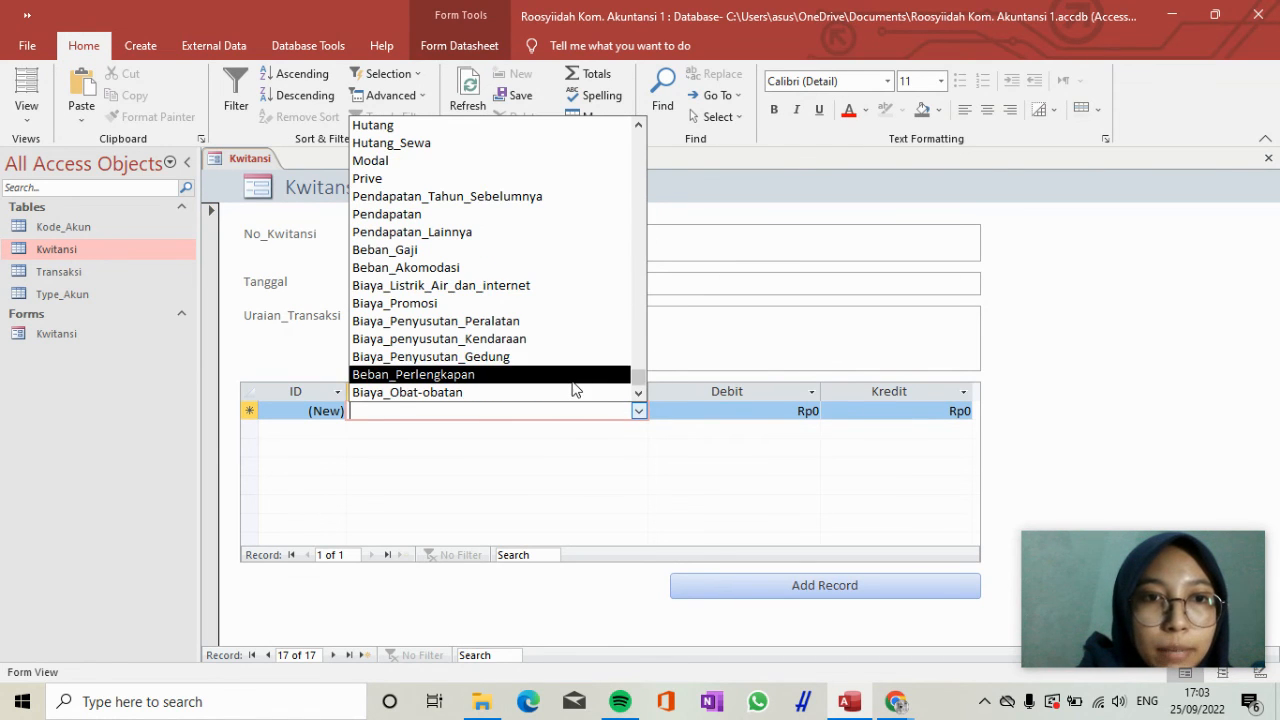
{"action": "left_click", "coordinate": [572, 389]}
{"action": "key", "text": "Tab"}
{"action": "type", "text": "12"}
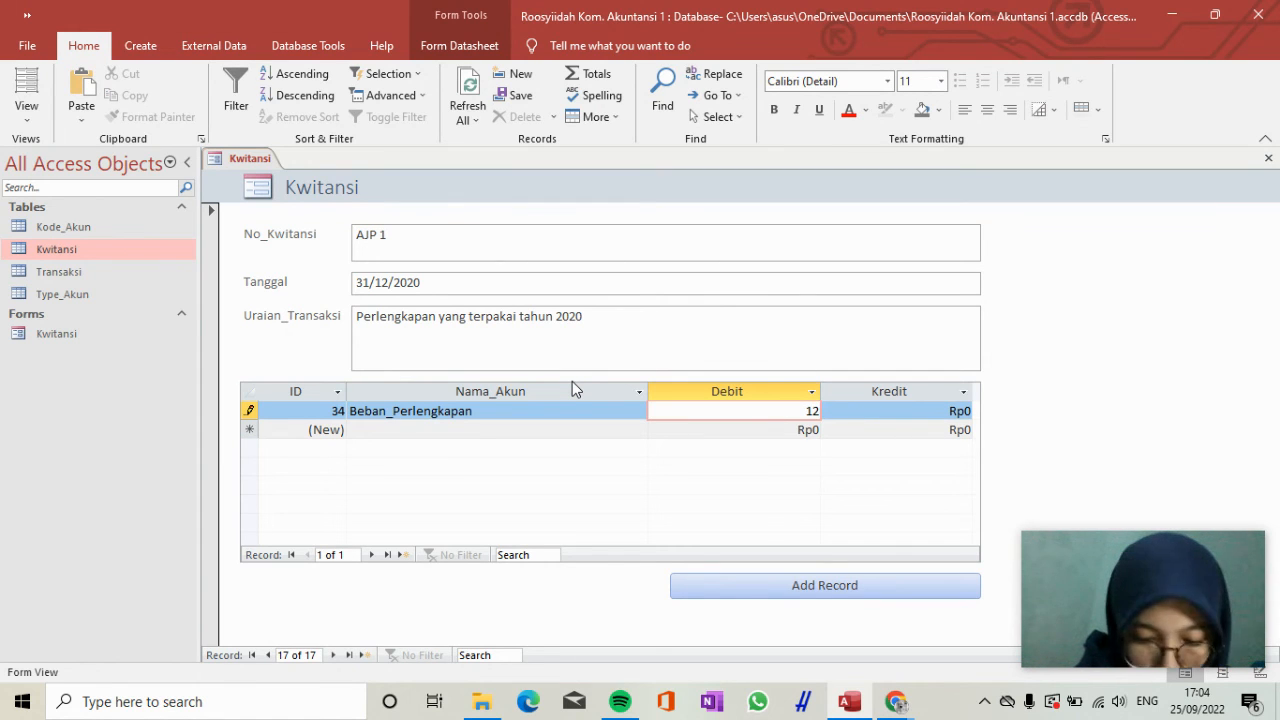
{"action": "type", "text": ".490"}
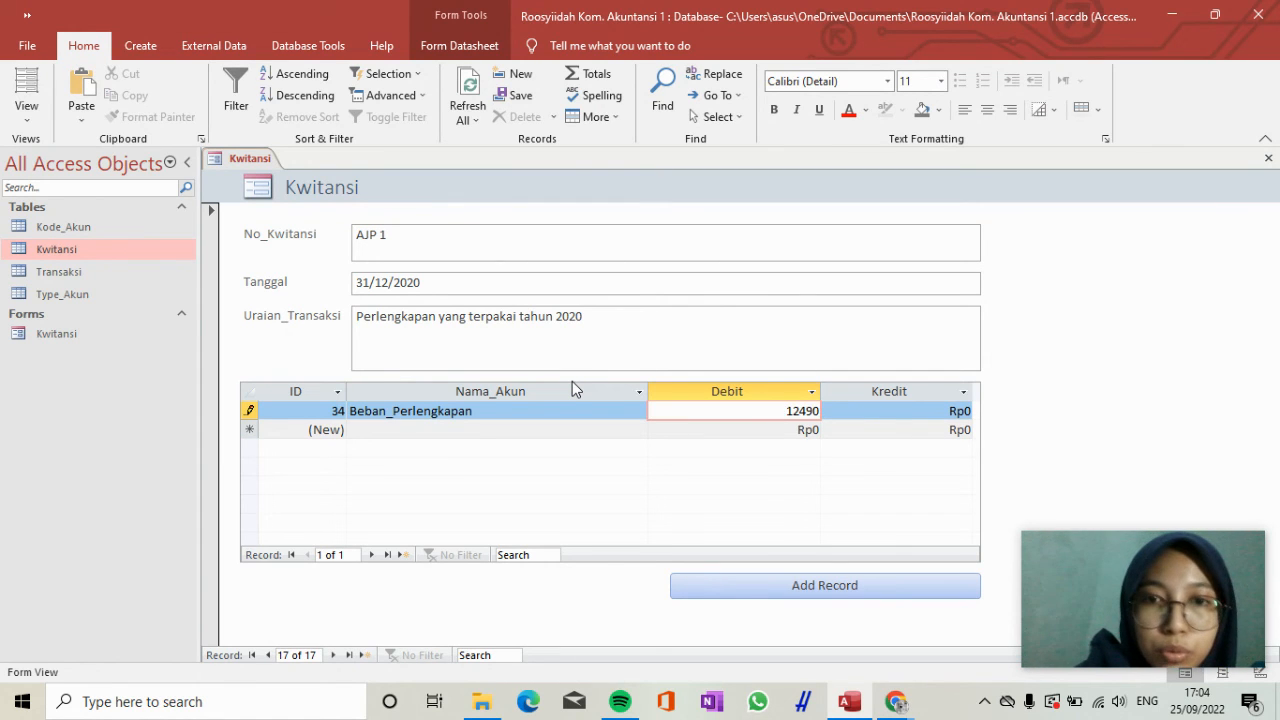
{"action": "type", "text": ".0000"}
{"action": "key", "text": "Tab"}
{"action": "key", "text": "Tab"}
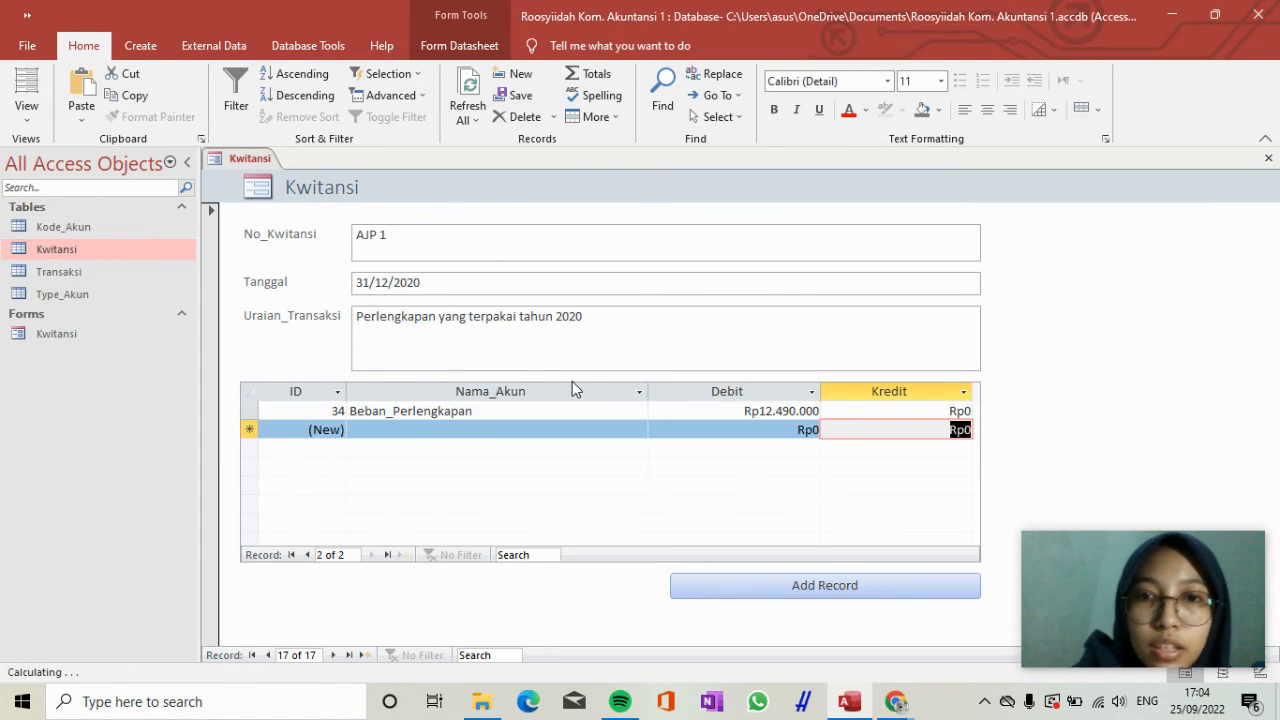
Add a second transaction line for receipt AJP 1 with the account Perlengkapan and a Kredit of 12.490.000.
{"action": "type", "text": "Perl"}
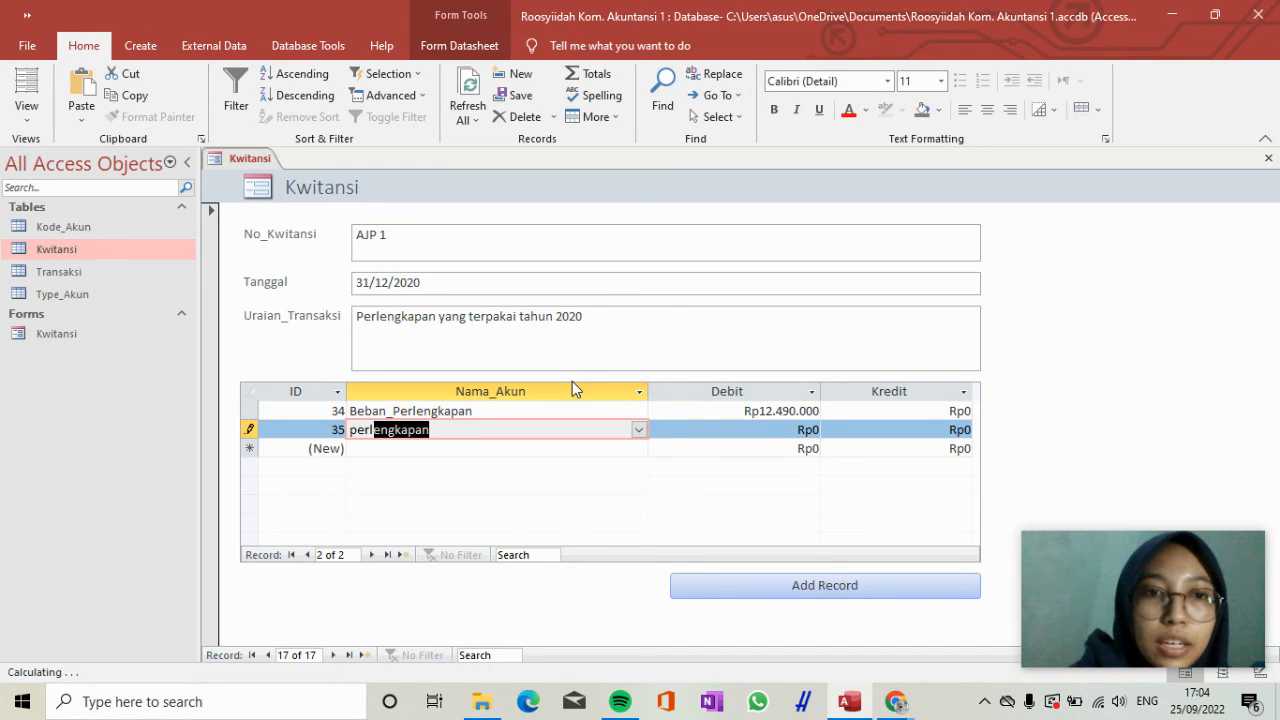
{"action": "key", "text": "Tab"}
{"action": "key", "text": "Tab"}
{"action": "type", "text": "12"}
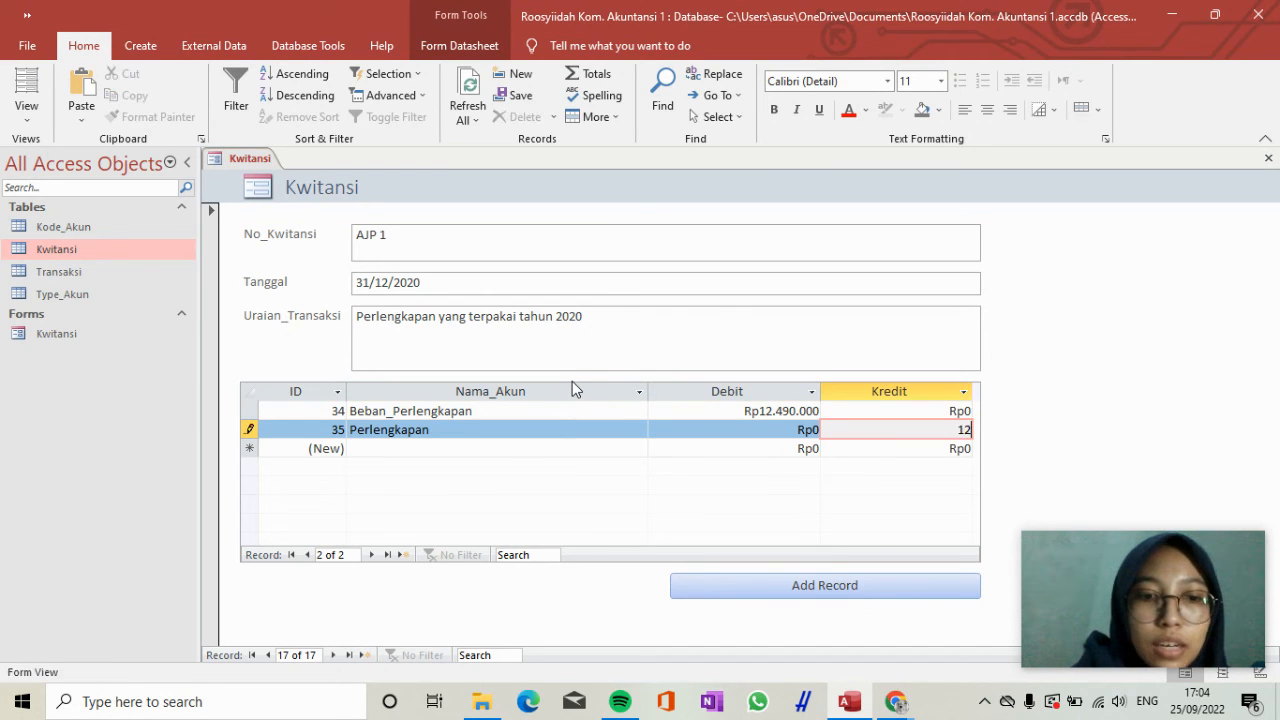
{"action": "type", "text": ".490."}
{"action": "type", "text": "0000"}
{"action": "key", "text": "Tab"}
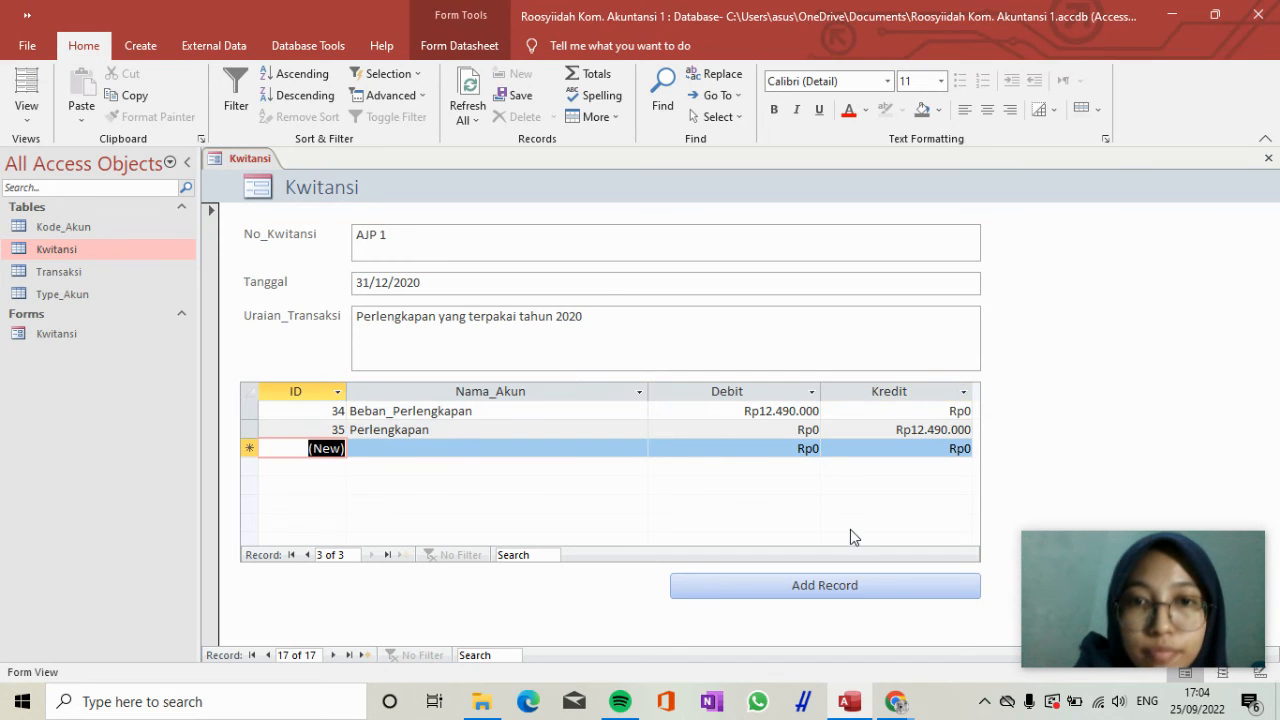
Add another Kwitansi record with No_Kwitansi "AJP 2" and Tanggal 31/12/2020.
{"action": "left_click", "coordinate": [840, 586]}
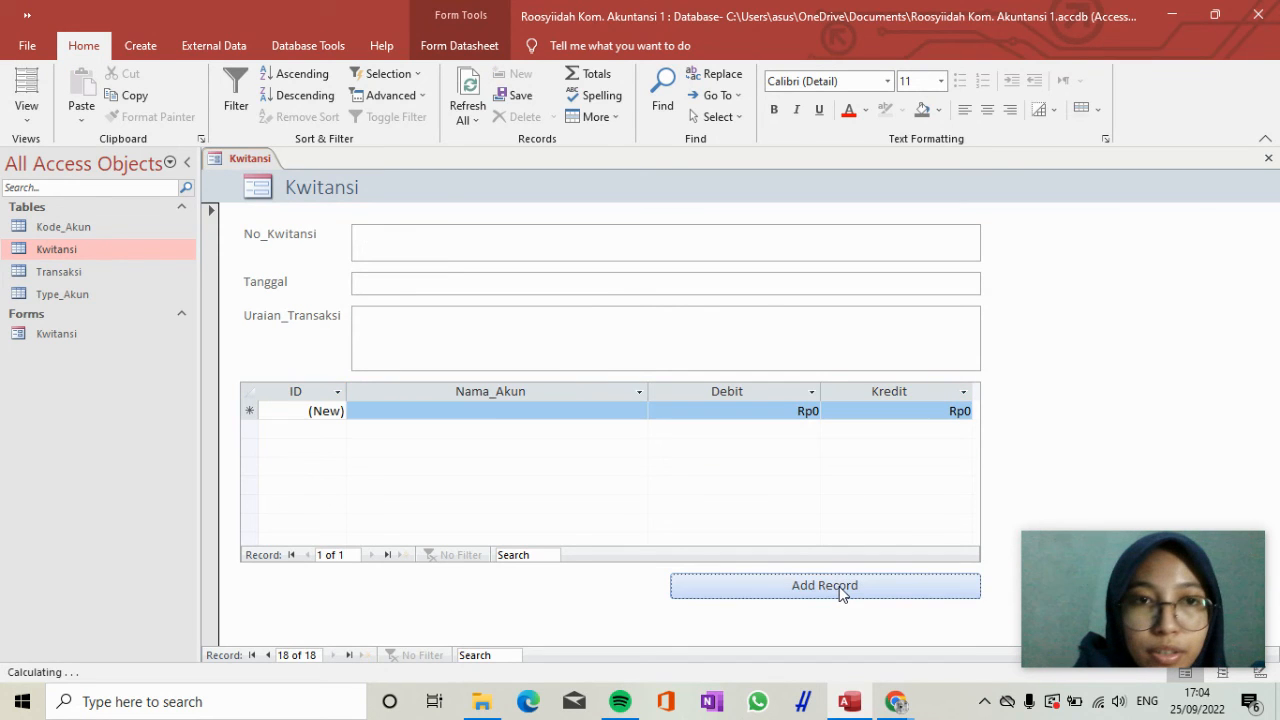
{"action": "left_click", "coordinate": [606, 248]}
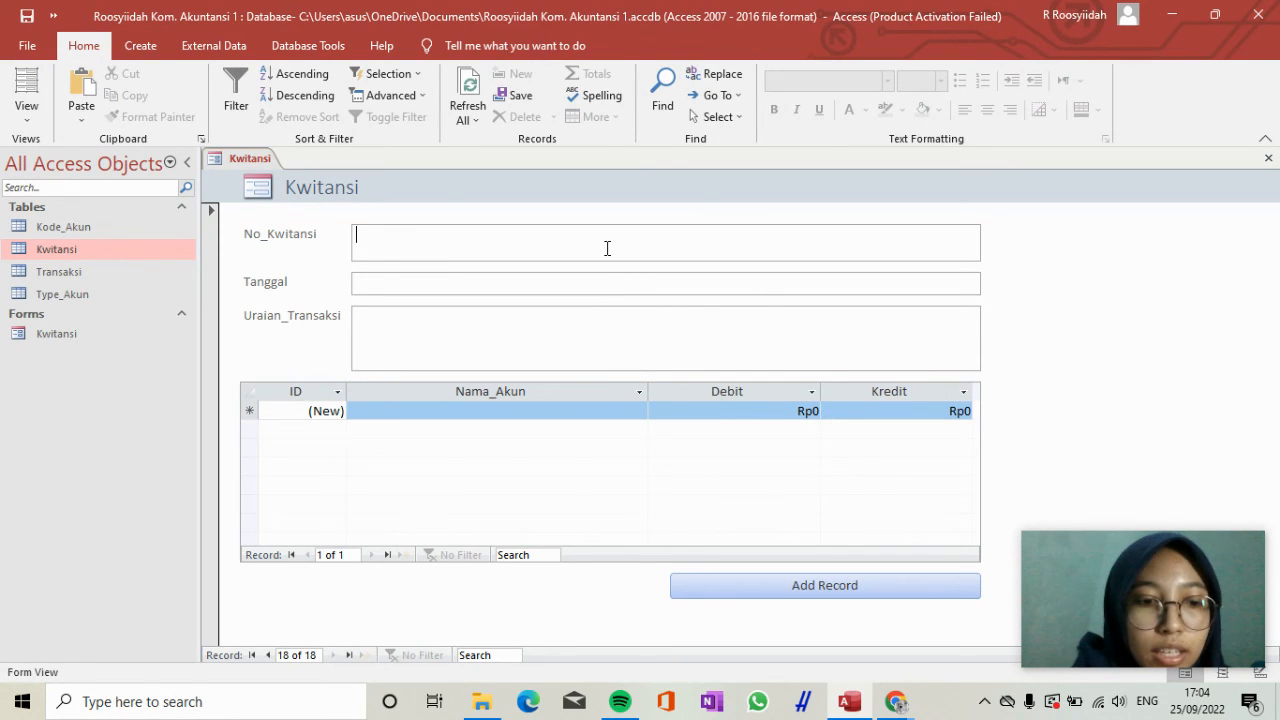
{"action": "type", "text": "AJP 2"}
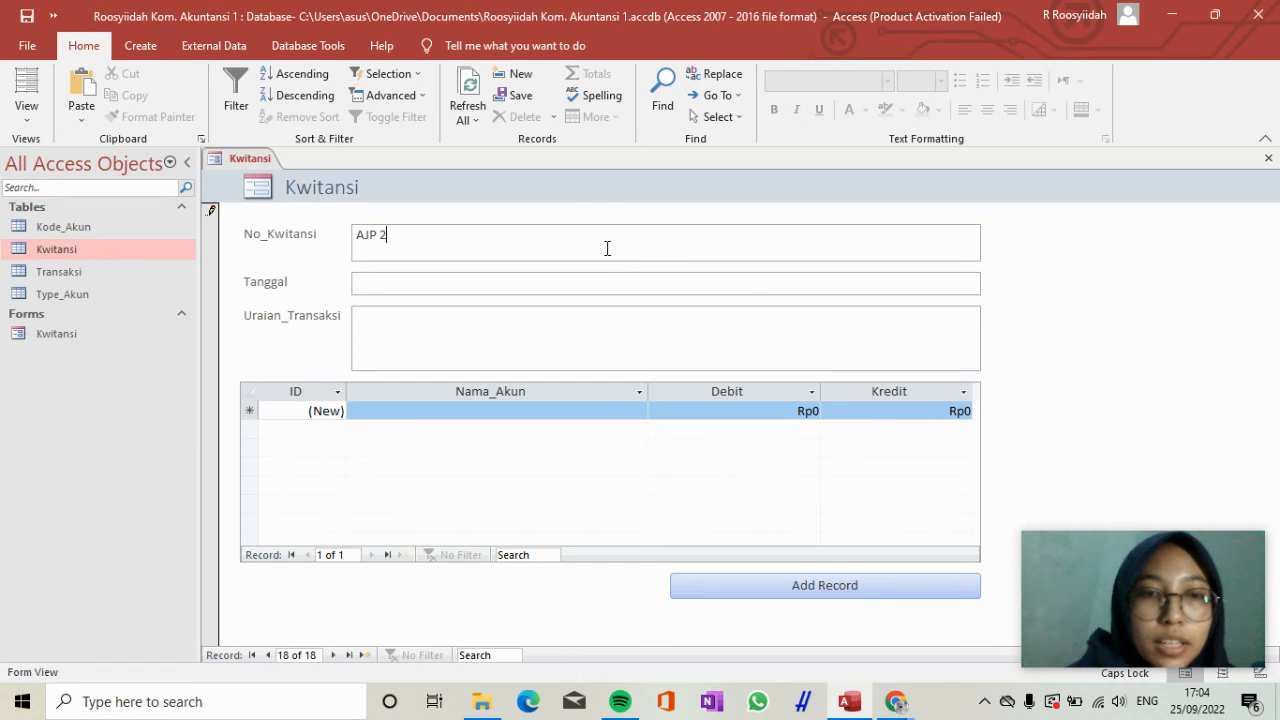
{"action": "key", "text": "Tab"}
{"action": "type", "text": "31/"}
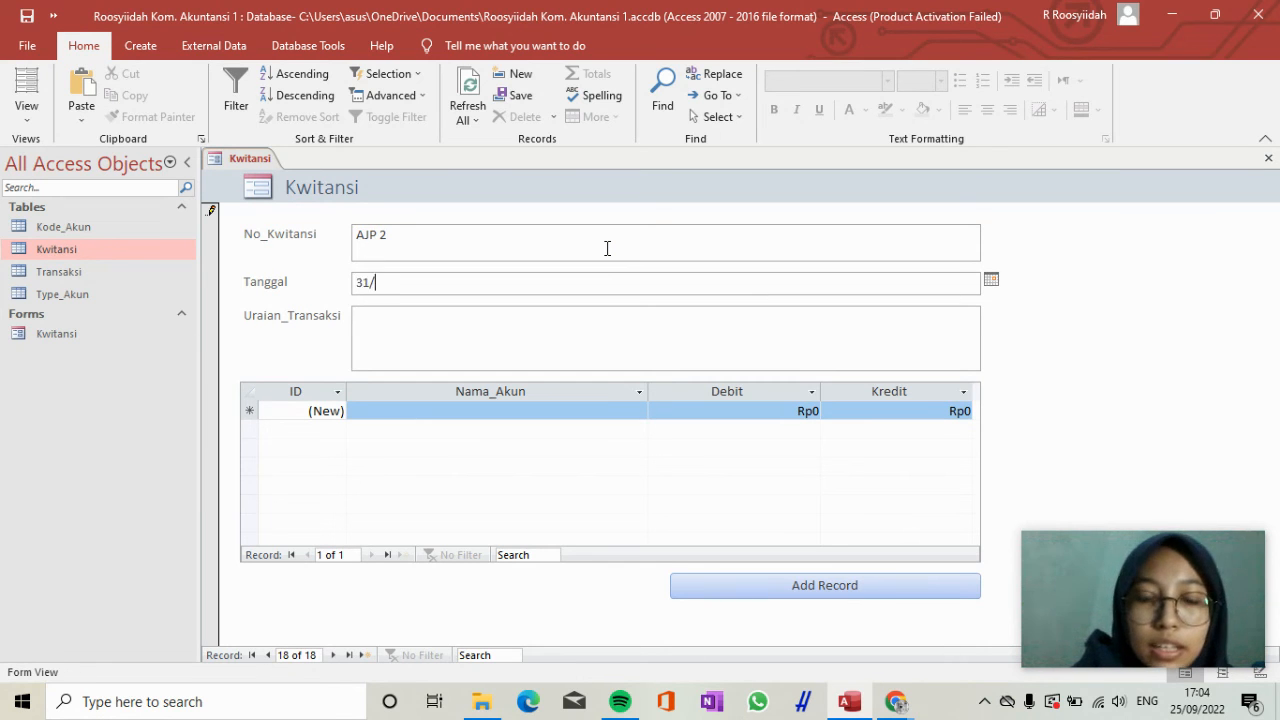
{"action": "type", "text": "12/2020"}
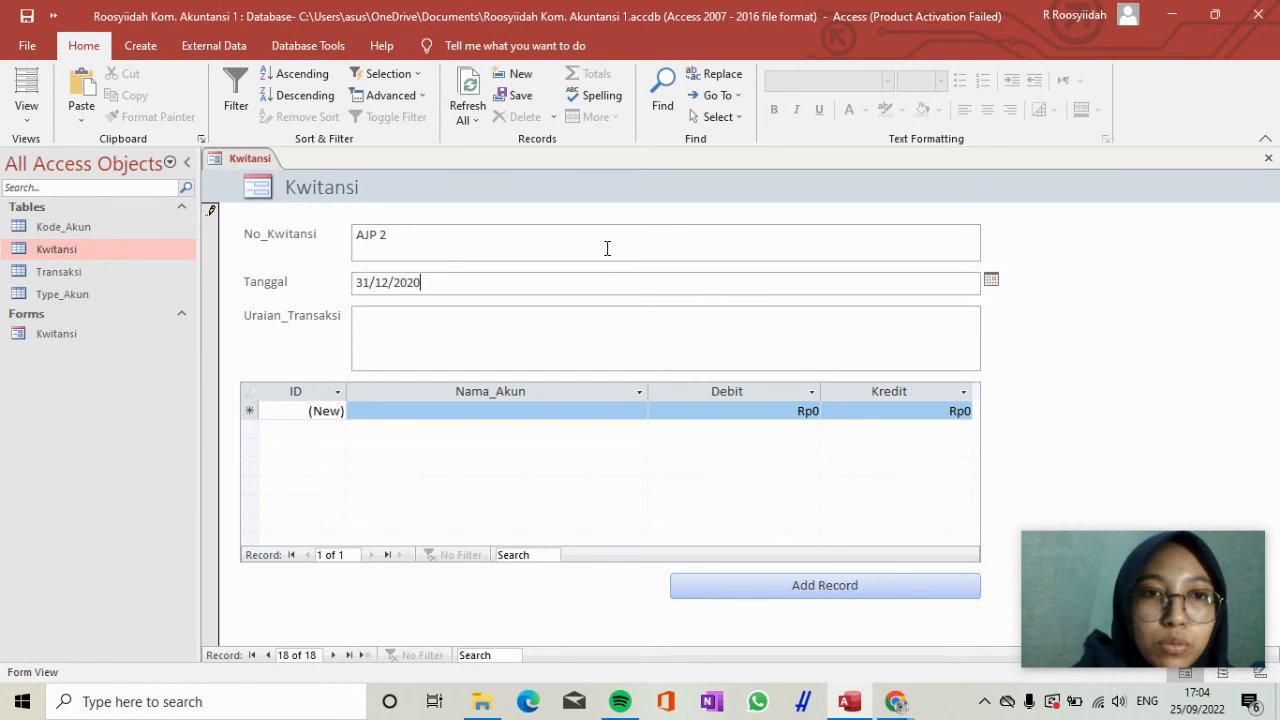
Enter "Obat-obatan yang terpakai tahun 2020" as the Uraian_Transaksi of receipt AJP 2.
{"action": "key", "text": "Tab"}
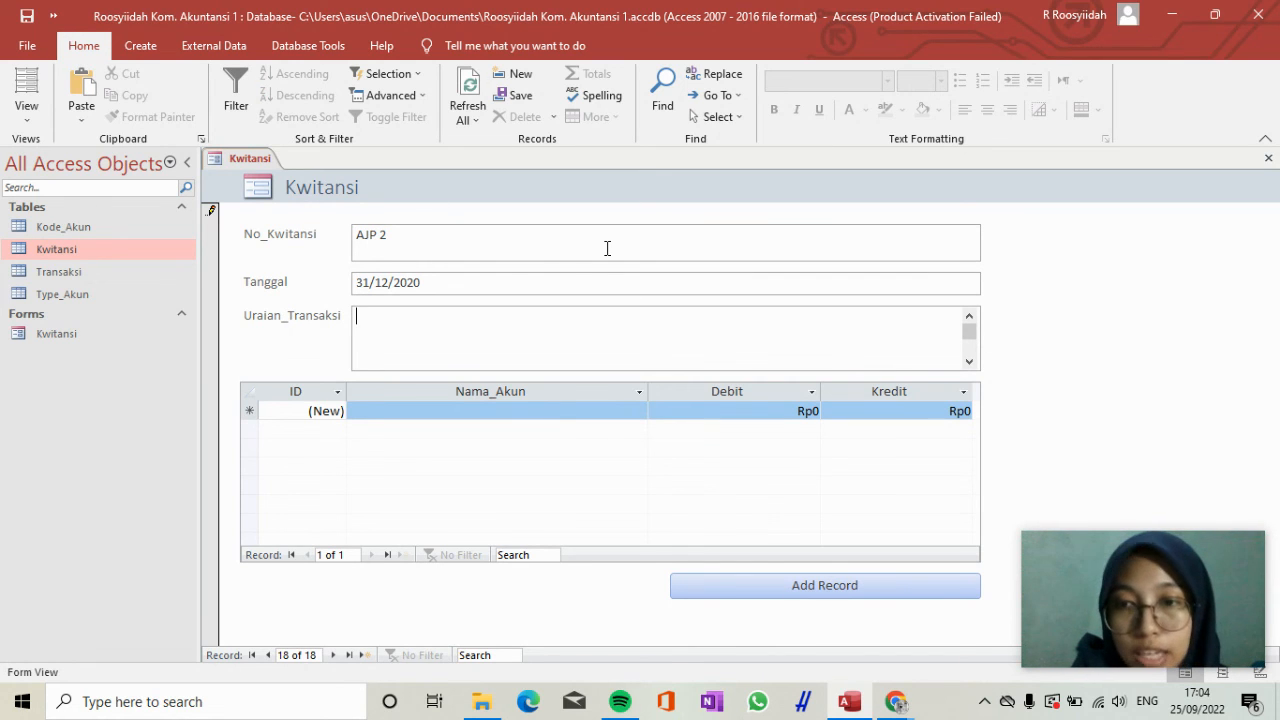
{"action": "type", "text": "Obatan"}
{"action": "key", "text": "BackSpace"}
{"action": "key", "text": "BackSpace"}
{"action": "type", "text": "-o"}
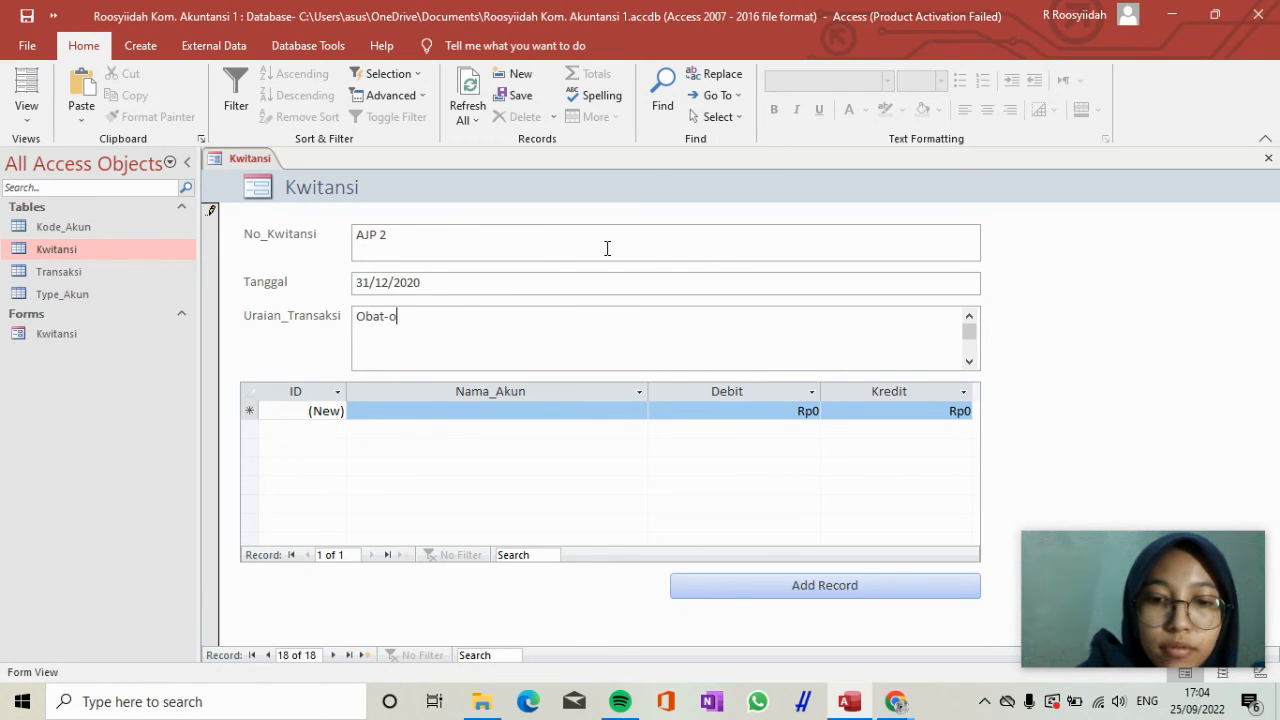
{"action": "type", "text": "batan y"}
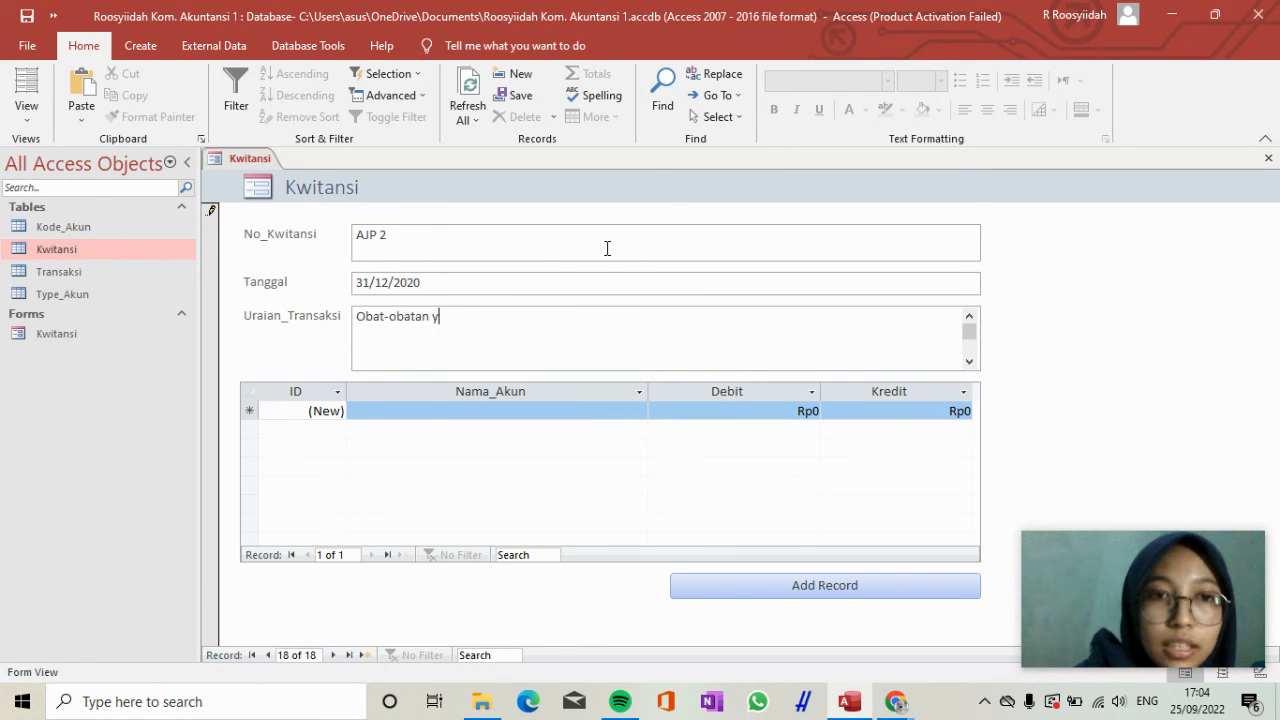
{"action": "type", "text": "ang terpakai tahun 2020"}
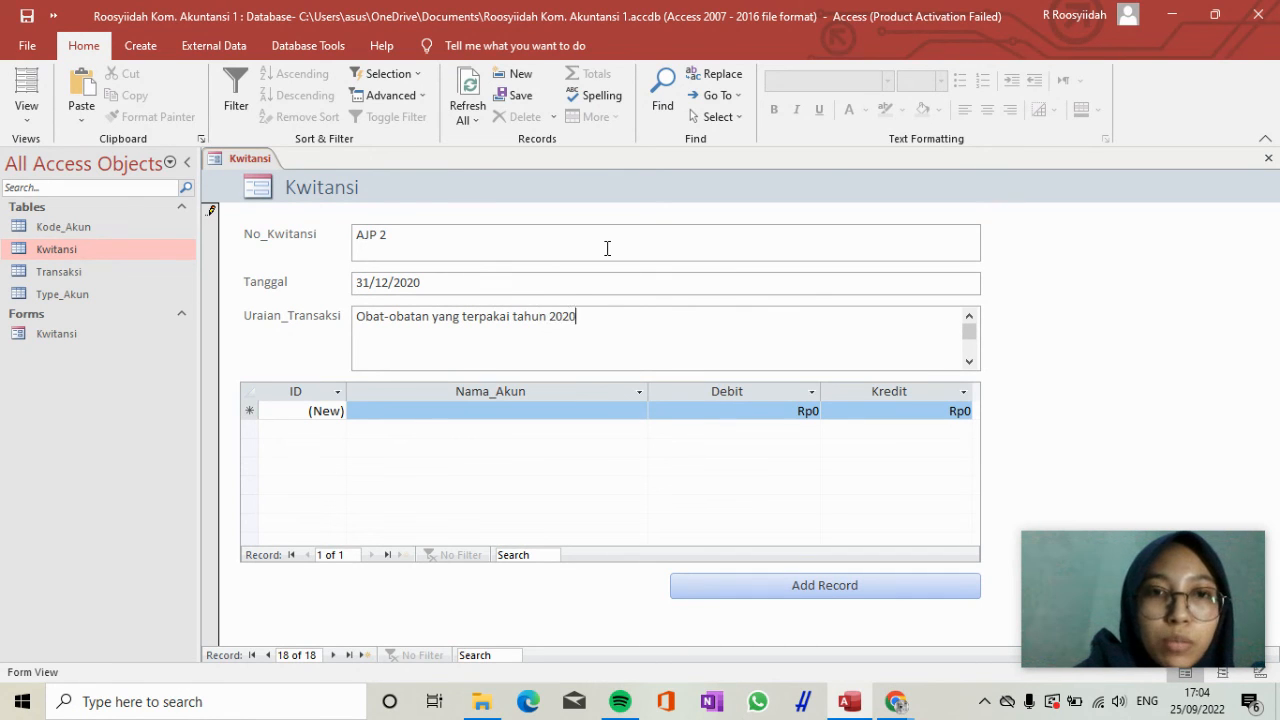
Enter the first transaction line for receipt AJP 2 with the account Biaya_Obat-obatan and a Debit of 253.000.000.
{"action": "left_click", "coordinate": [525, 406]}
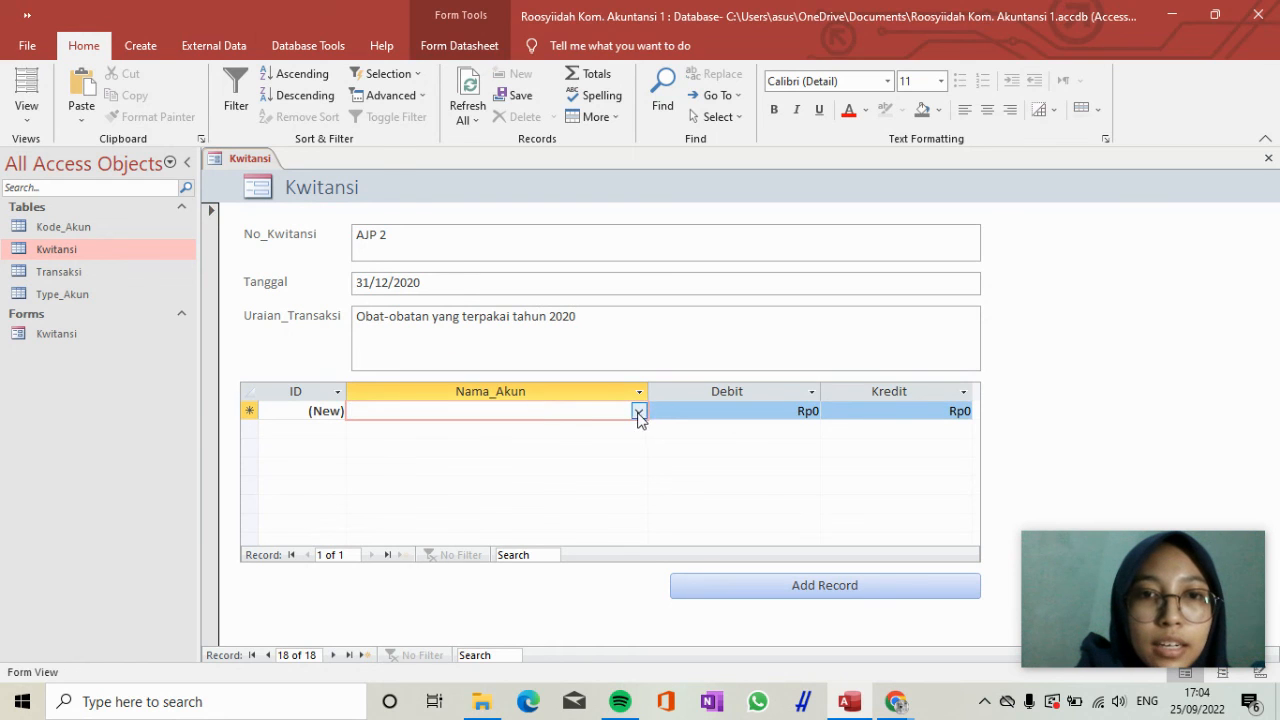
{"action": "left_click", "coordinate": [639, 412]}
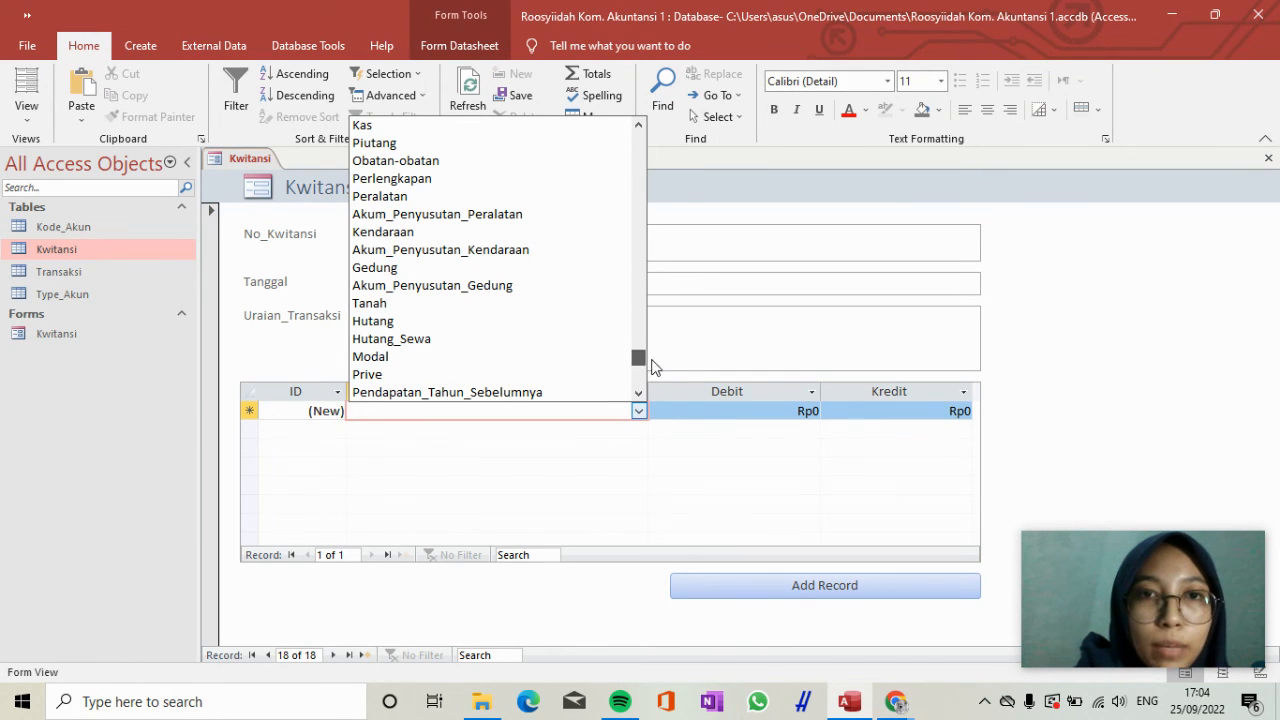
{"action": "scroll", "coordinate": [652, 362], "scroll_direction": "down", "scroll_amount": 4}
{"action": "key", "text": "Return"}
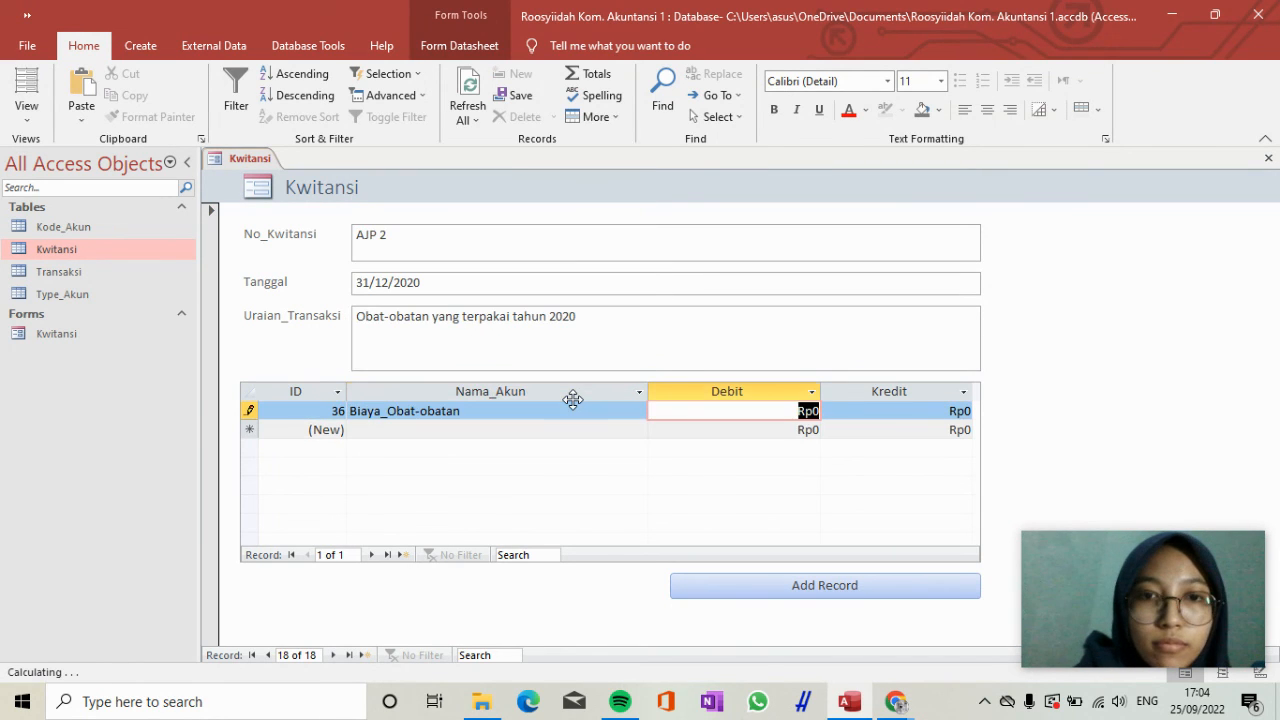
{"action": "type", "text": "253"}
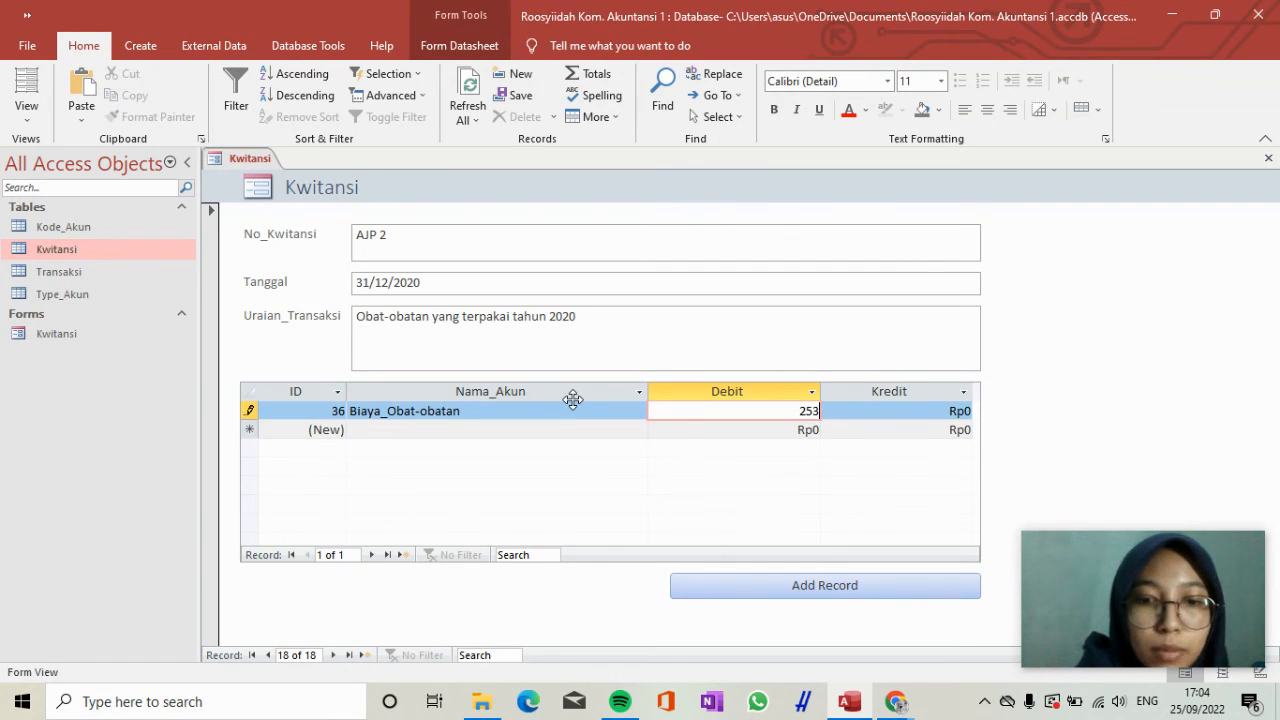
{"action": "type", "text": "000000"}
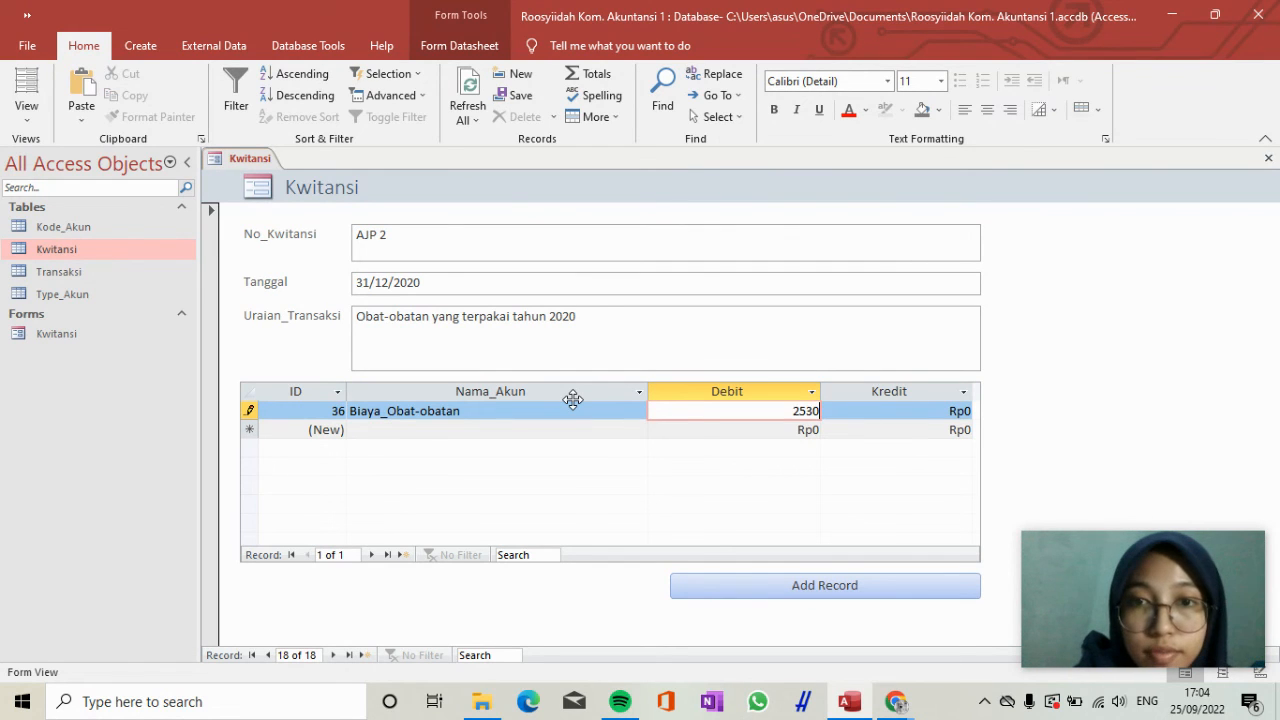
{"action": "key", "text": "Return"}
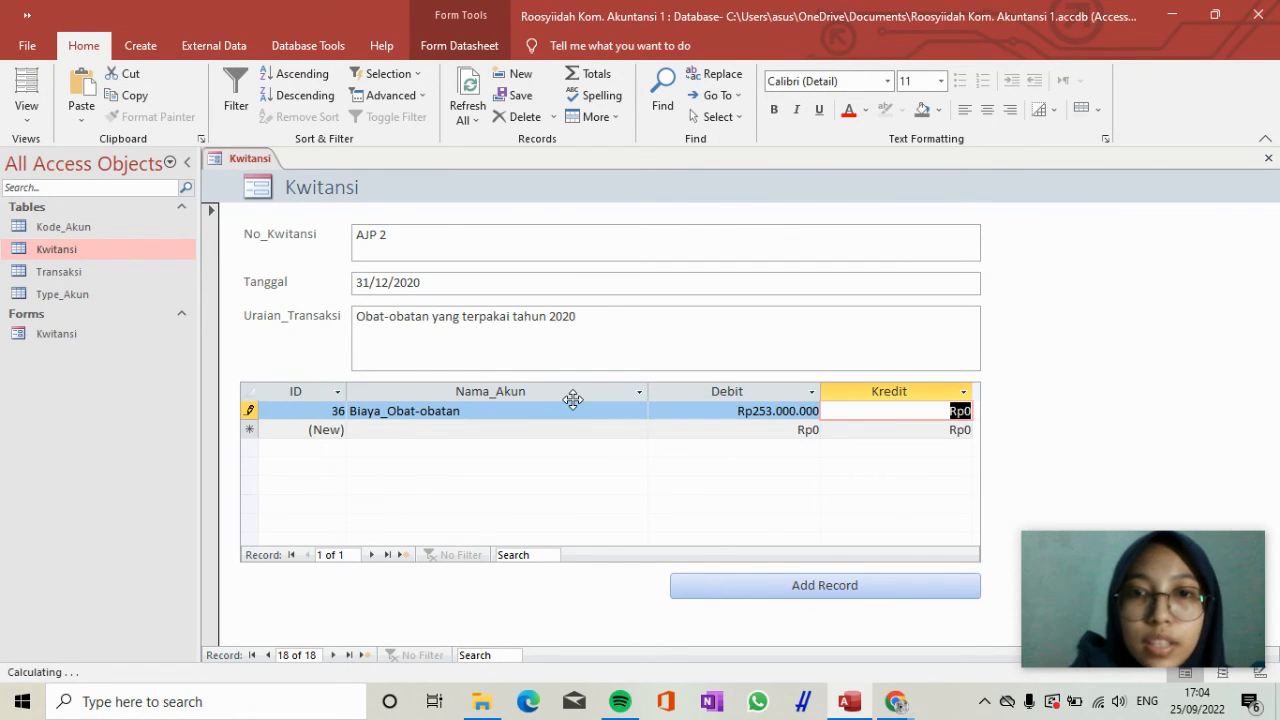
{"action": "key", "text": "Return"}
Add a second transaction line for receipt AJP 2 with the account Obatan-obatan and a Kredit of 253.000.000.
{"action": "type", "text": "Obat"}
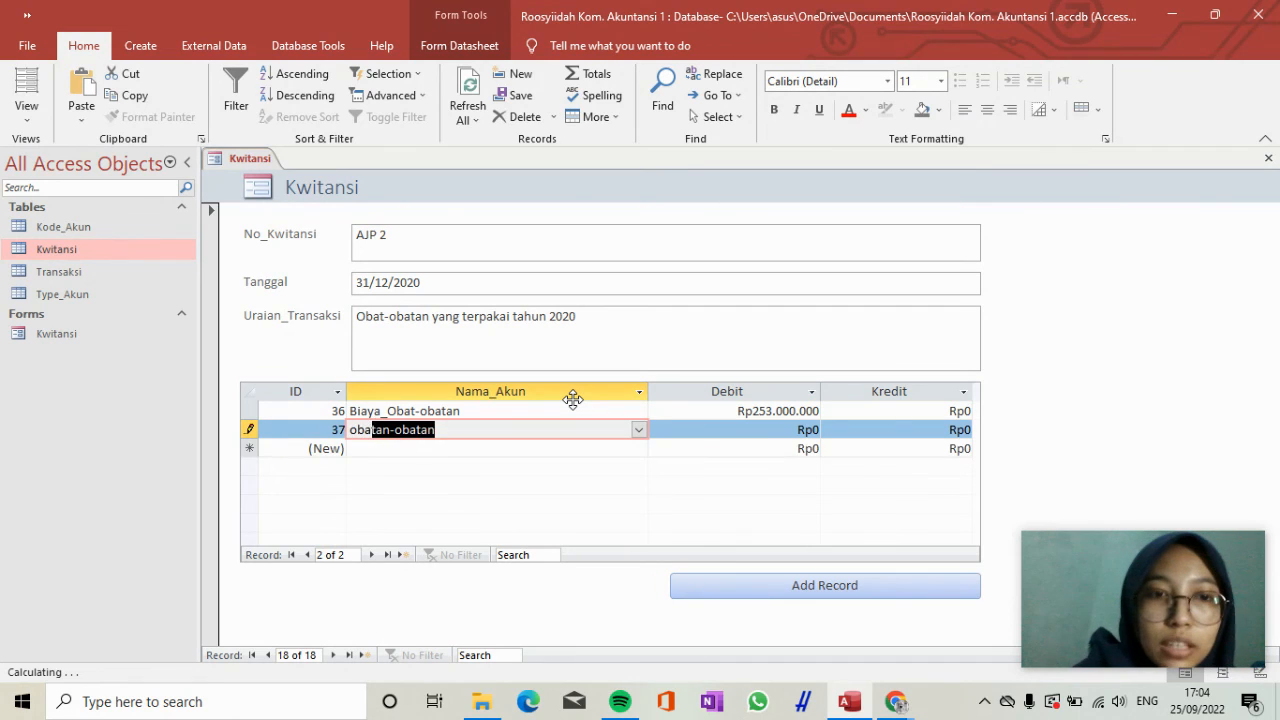
{"action": "key", "text": "Return"}
{"action": "key", "text": "Return"}
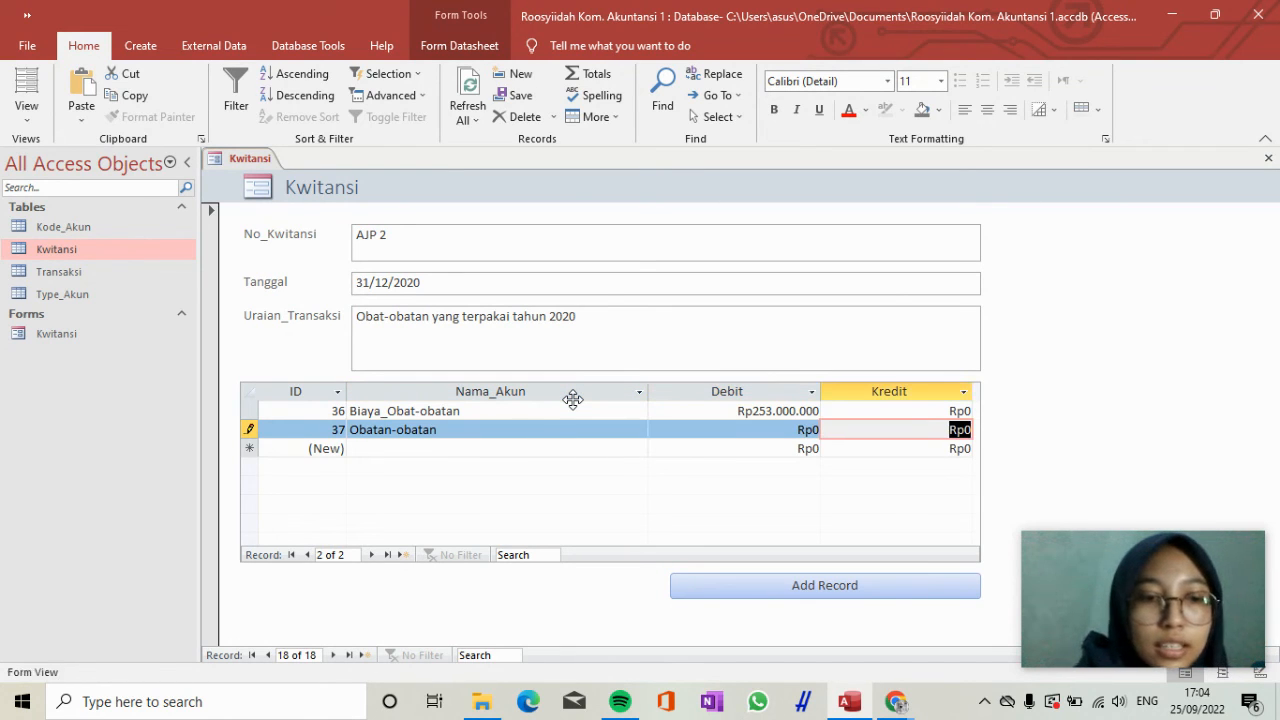
{"action": "type", "text": "3"}
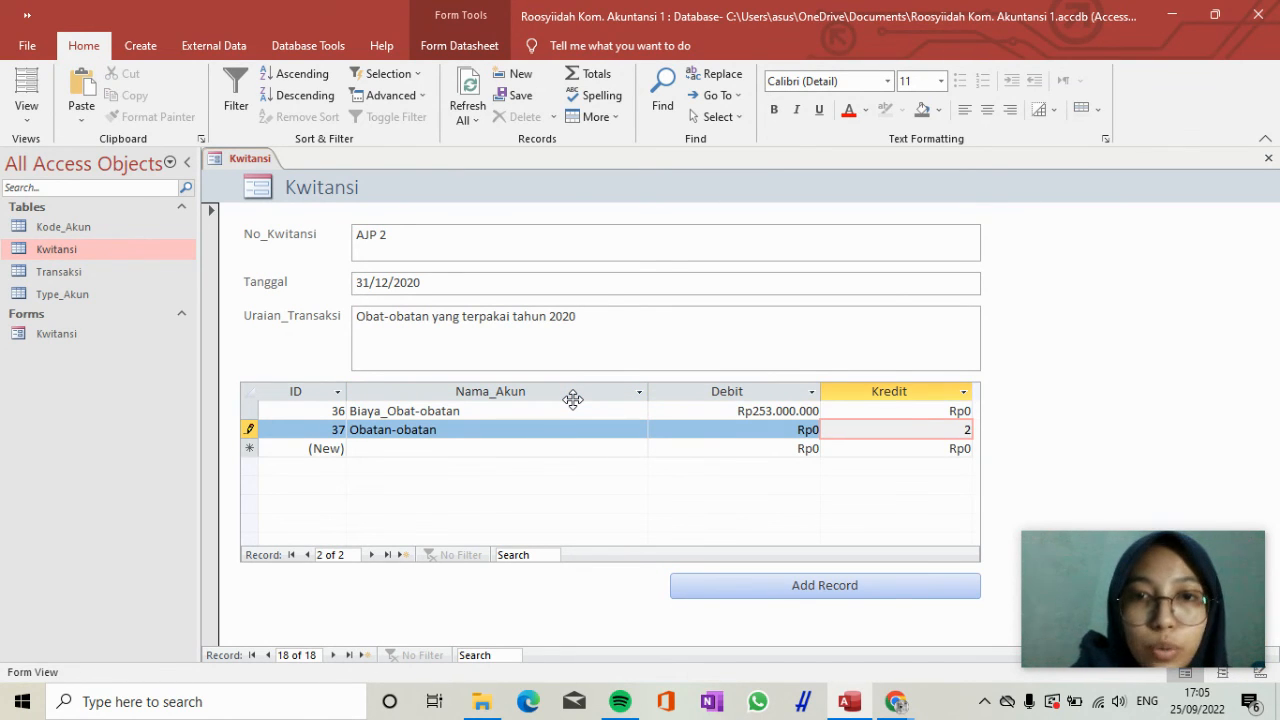
{"action": "type", "text": "530"}
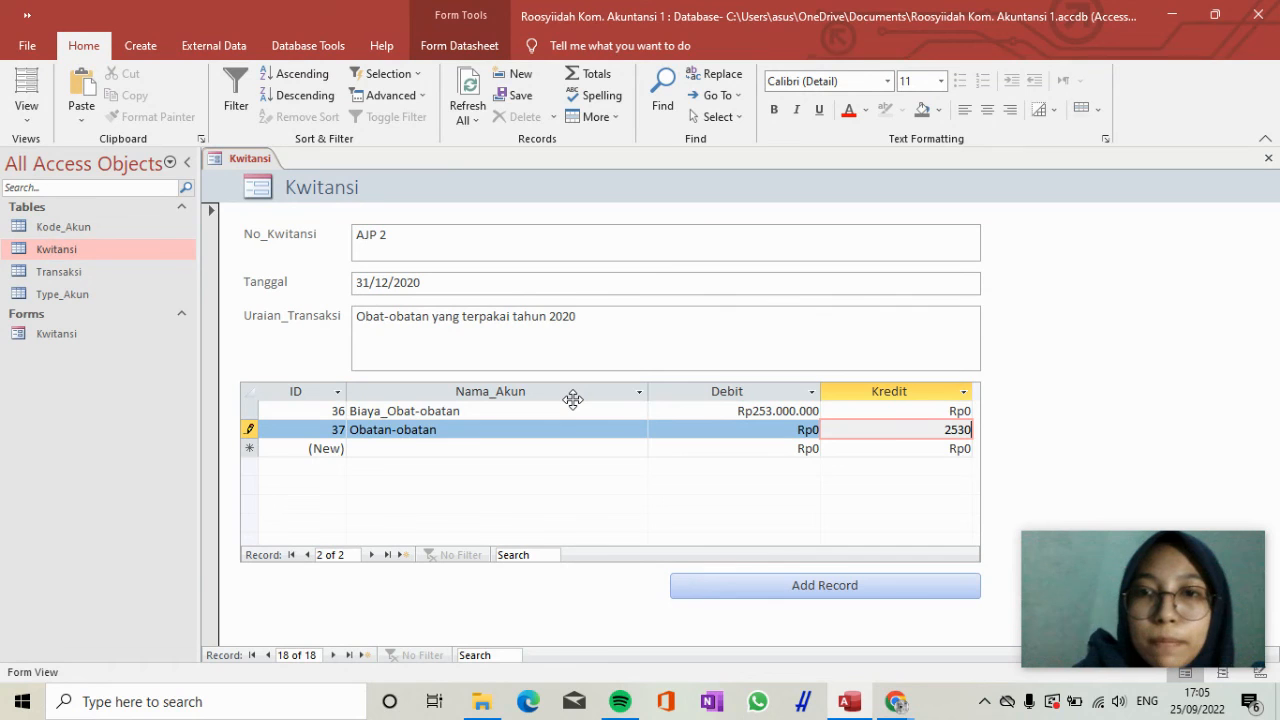
{"action": "type", "text": "00000"}
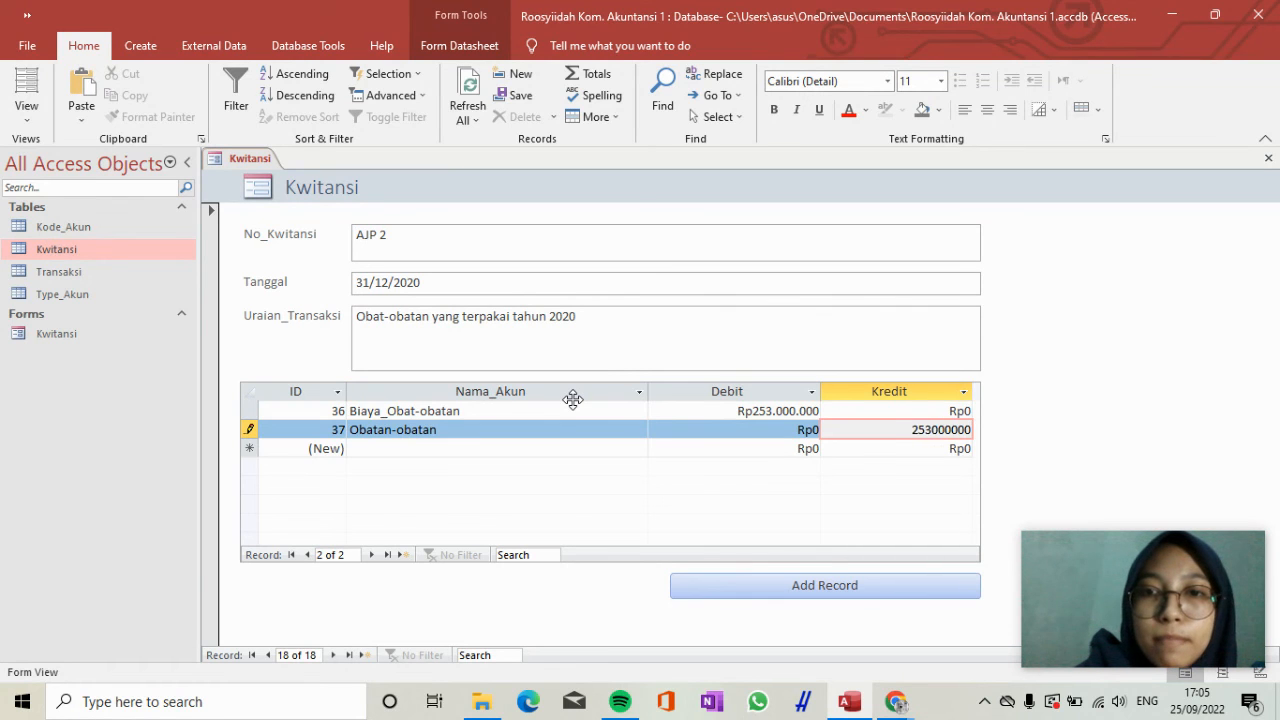
{"action": "key", "text": "Return"}
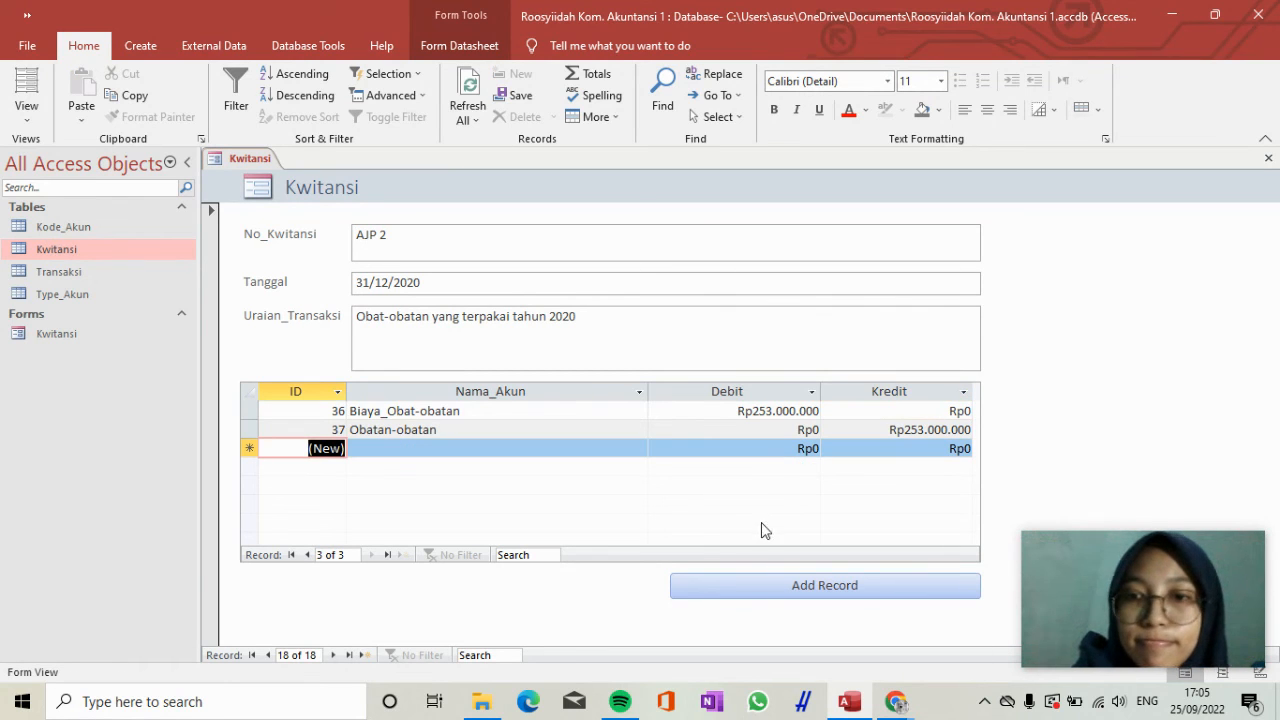
Add another Kwitansi record with No_Kwitansi "AJP 3" and Tanggal 31/12/2020.
{"action": "left_click", "coordinate": [756, 586]}
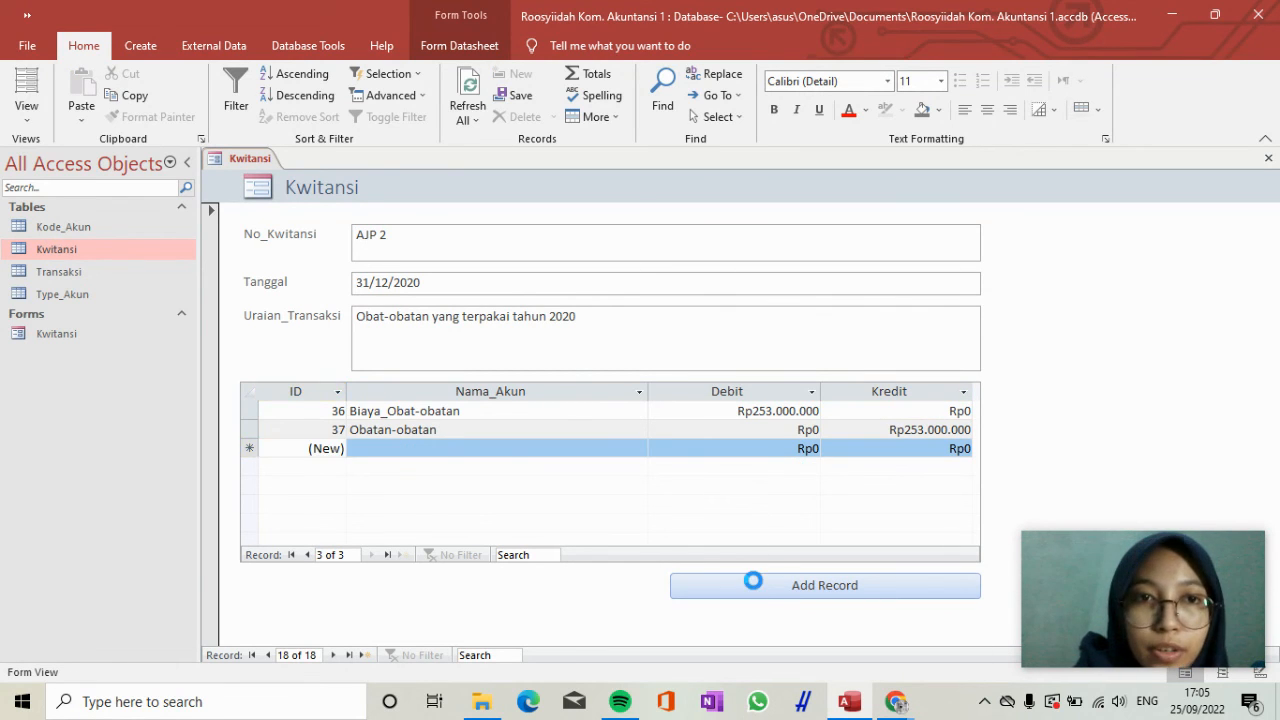
{"action": "key", "text": "Caps_Lock"}
{"action": "type", "text": "AJP 3"}
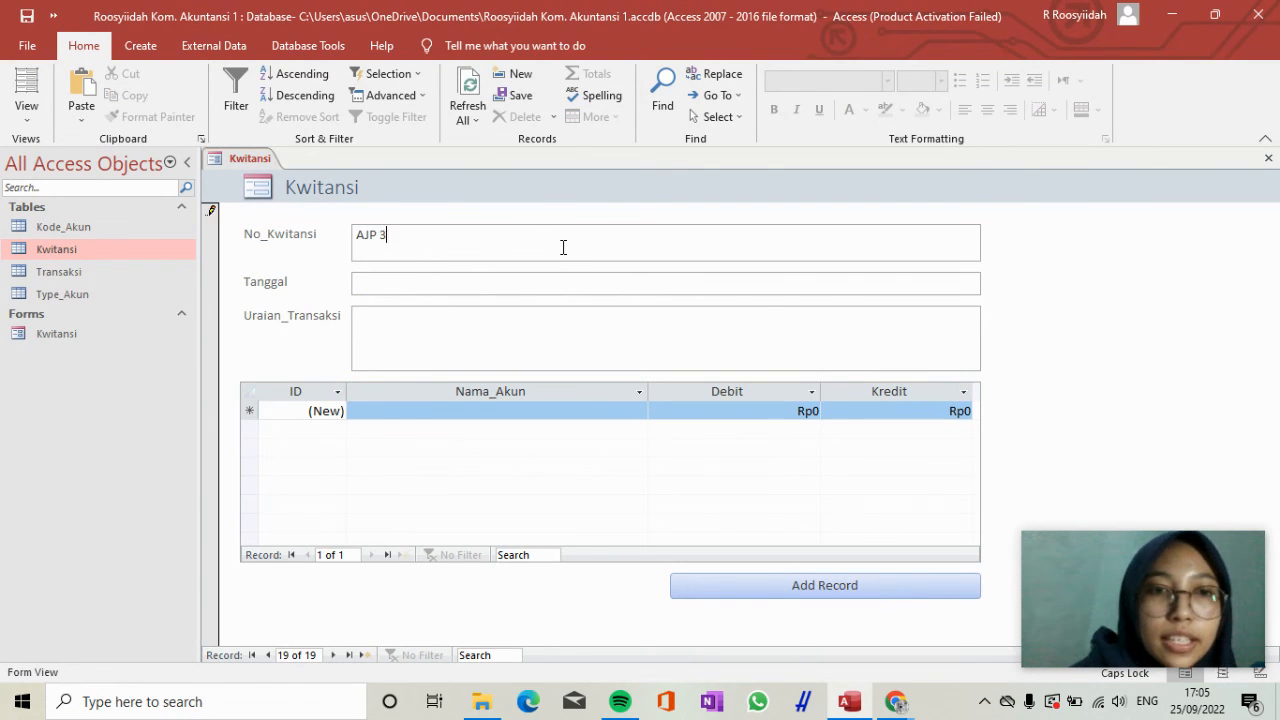
{"action": "key", "text": "Tab"}
{"action": "type", "text": "31"}
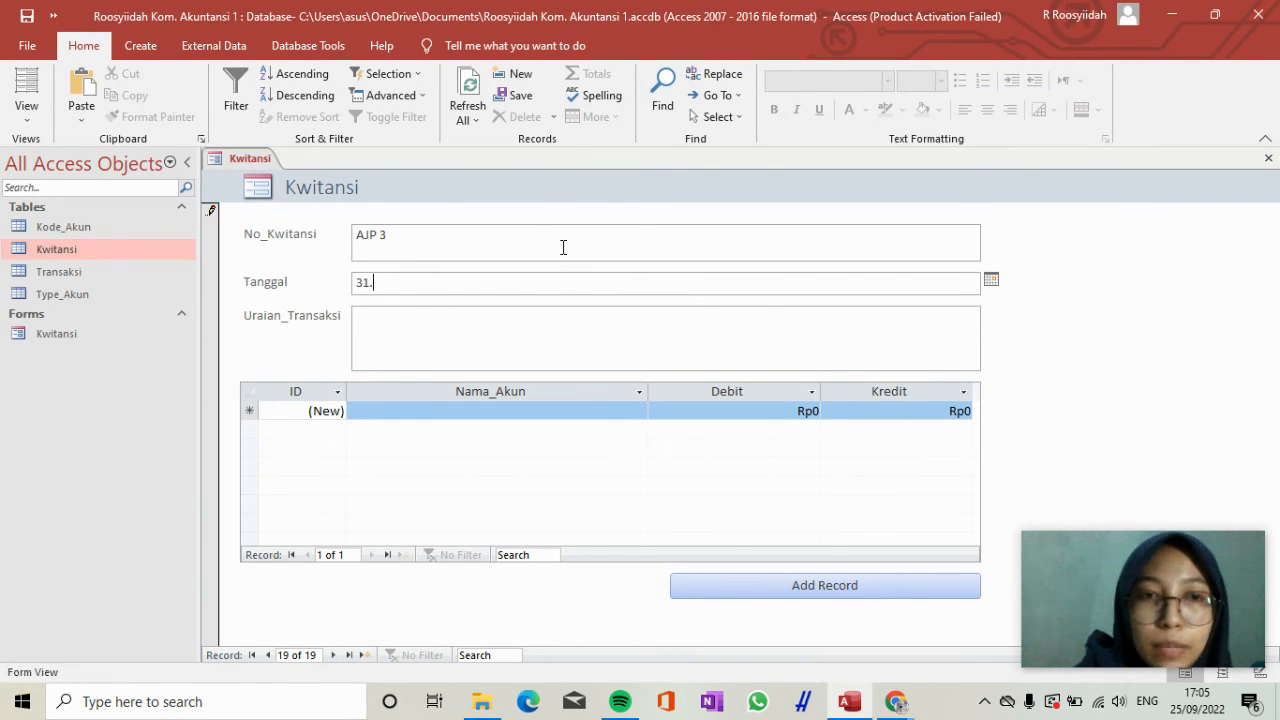
{"action": "type", "text": "/12/2020"}
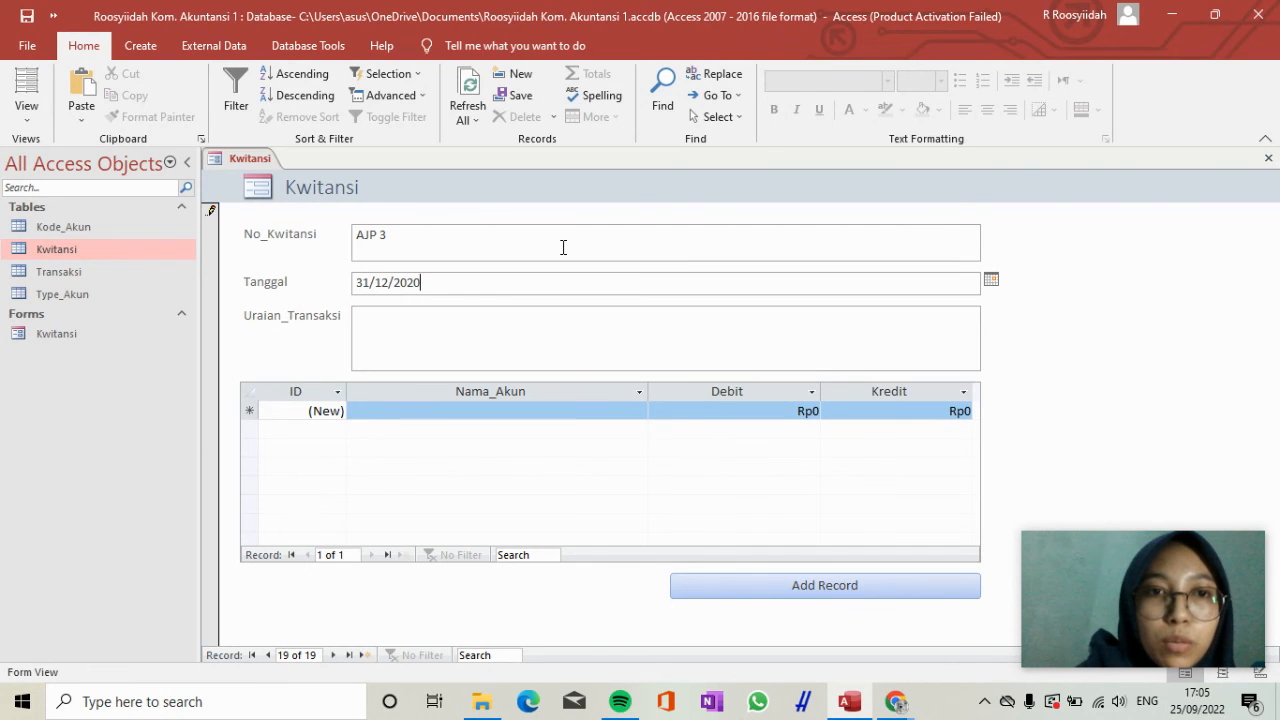
Enter "Penyusutan peralatan tahun 2020" as the Uraian_Transaksi of receipt AJP 3.
{"action": "key", "text": "Tab"}
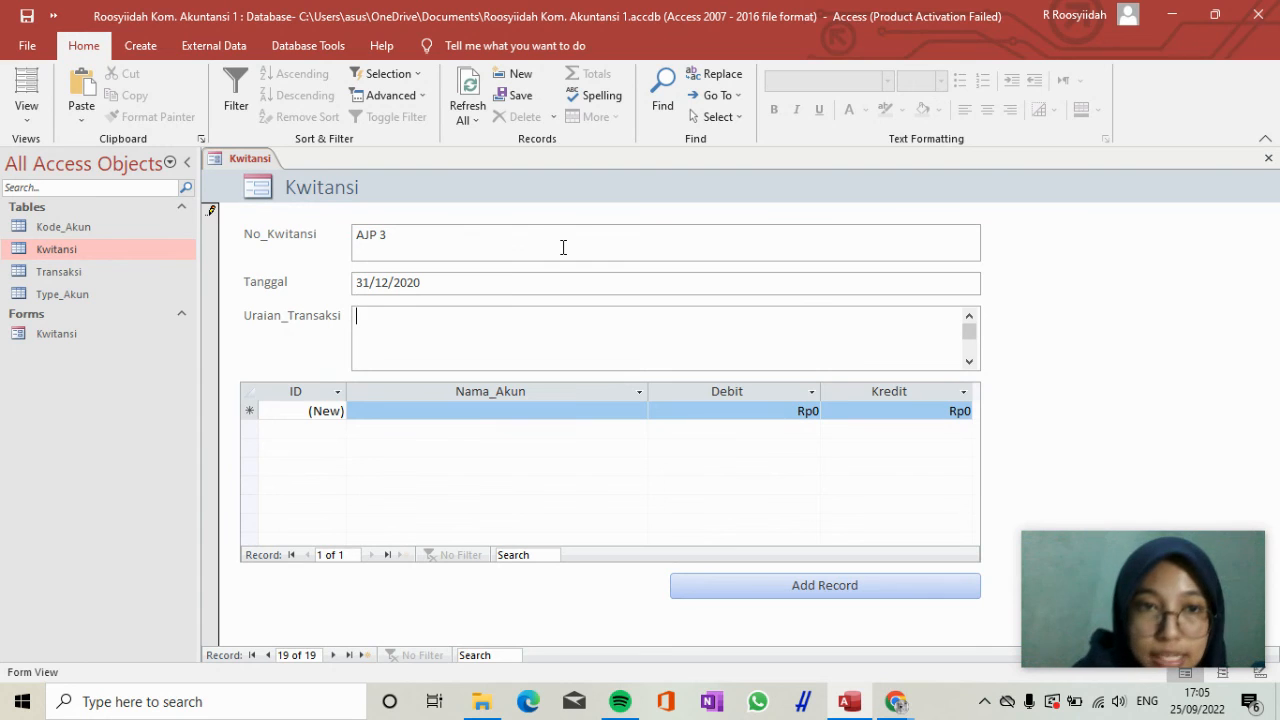
{"action": "type", "text": "Penyu"}
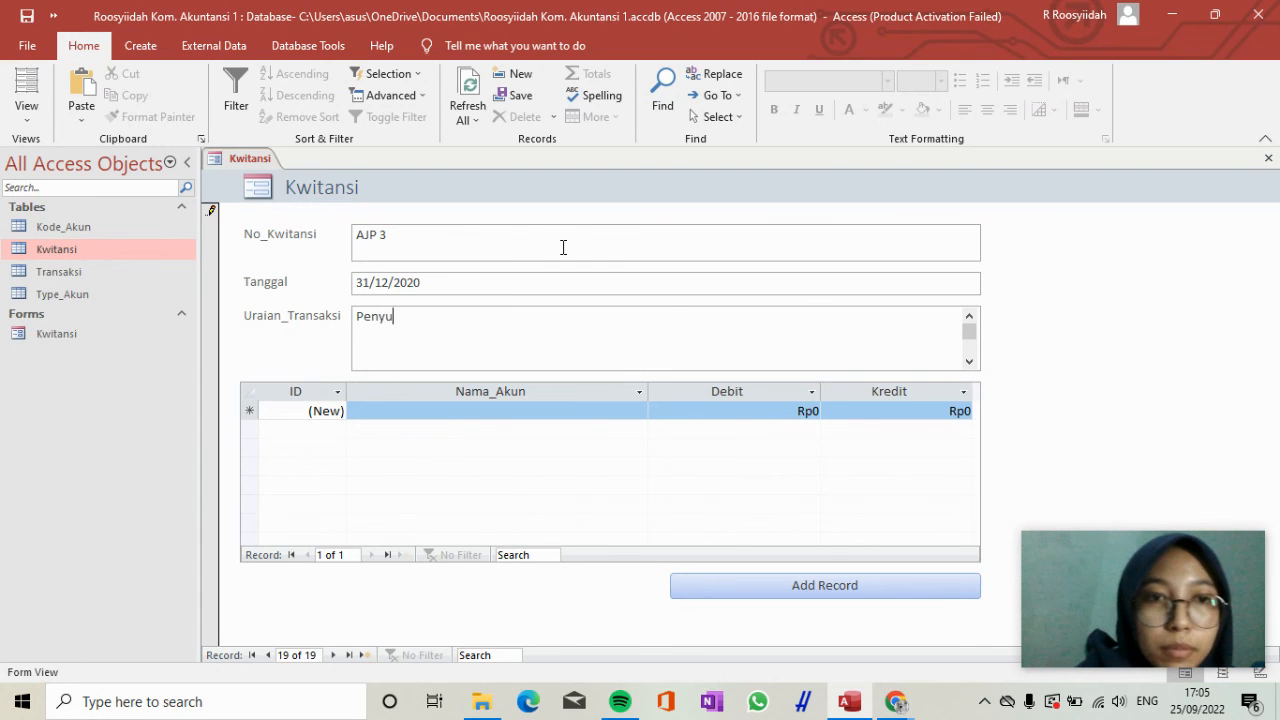
{"action": "type", "text": "sutan pe"}
{"action": "key", "text": "BackSpace"}
{"action": "key", "text": "BackSpace"}
{"action": "key", "text": "BackSpace"}
{"action": "key", "text": "BackSpace"}
{"action": "key", "text": "BackSpace"}
{"action": "key", "text": "BackSpace"}
{"action": "type", "text": "an "}
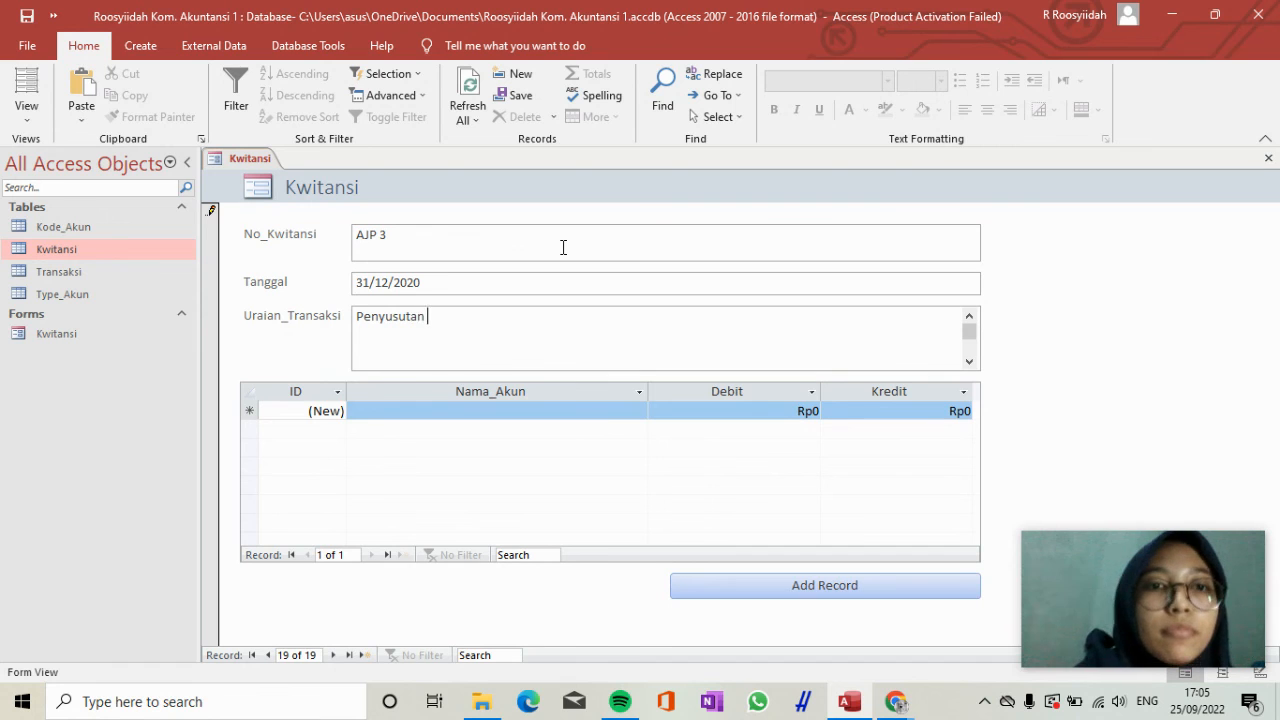
{"action": "type", "text": "peralatan tahun 3030"}
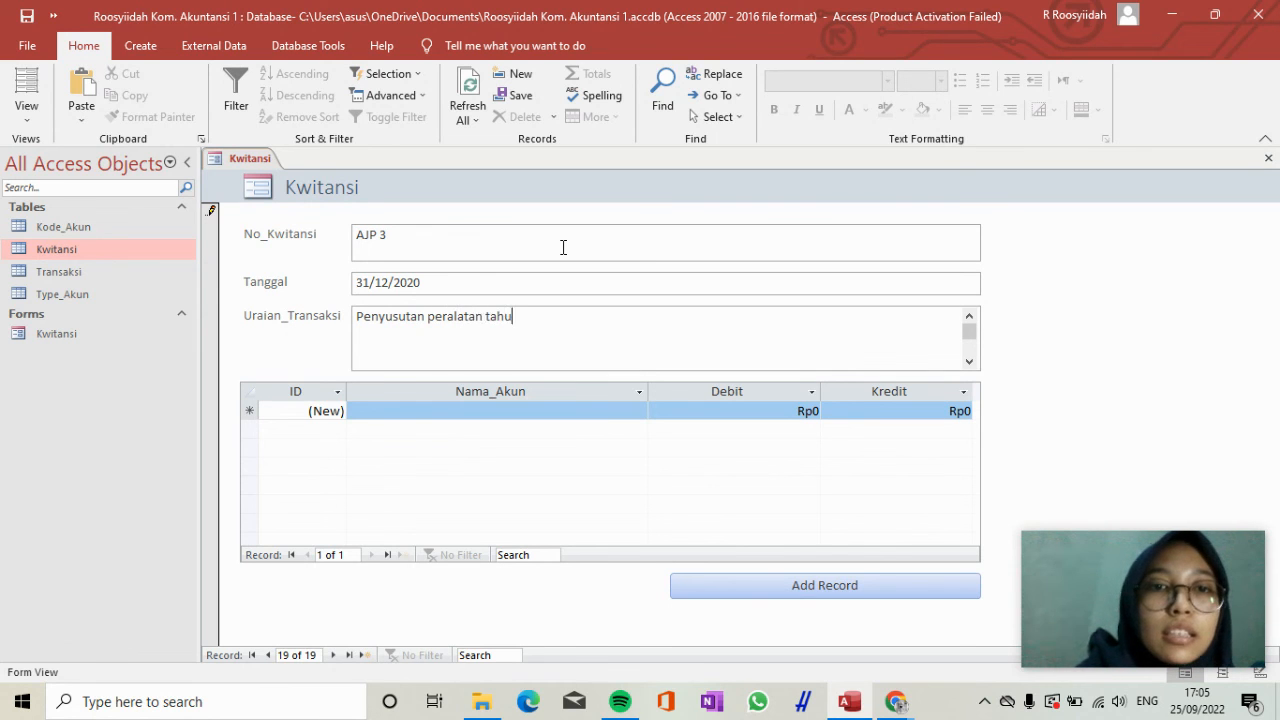
{"action": "key", "text": "BackSpace"}
{"action": "key", "text": "BackSpace"}
{"action": "key", "text": "BackSpace"}
{"action": "key", "text": "BackSpace"}
{"action": "type", "text": "2020"}
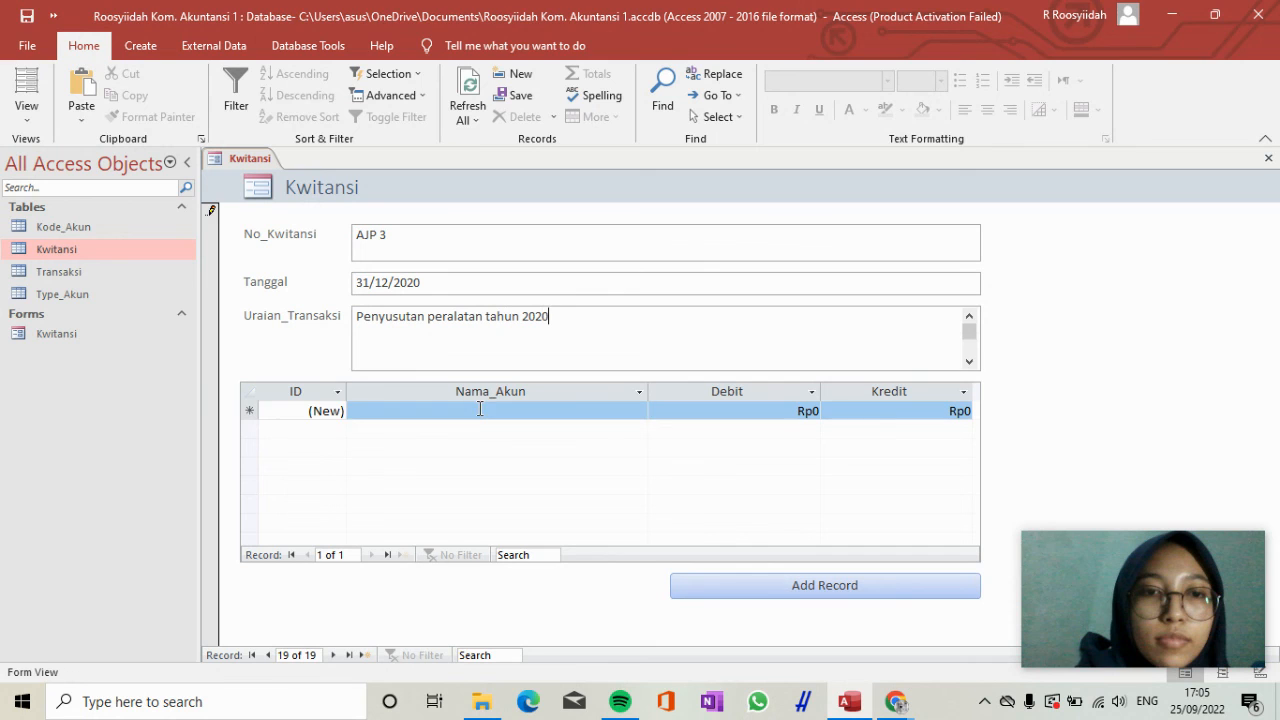
Start the first transaction line of receipt AJP 3 with Biaya_Penyusutan_Peralatan as its Nama_Akun.
{"action": "left_click", "coordinate": [480, 409]}
{"action": "type", "text": "beban_peny"}
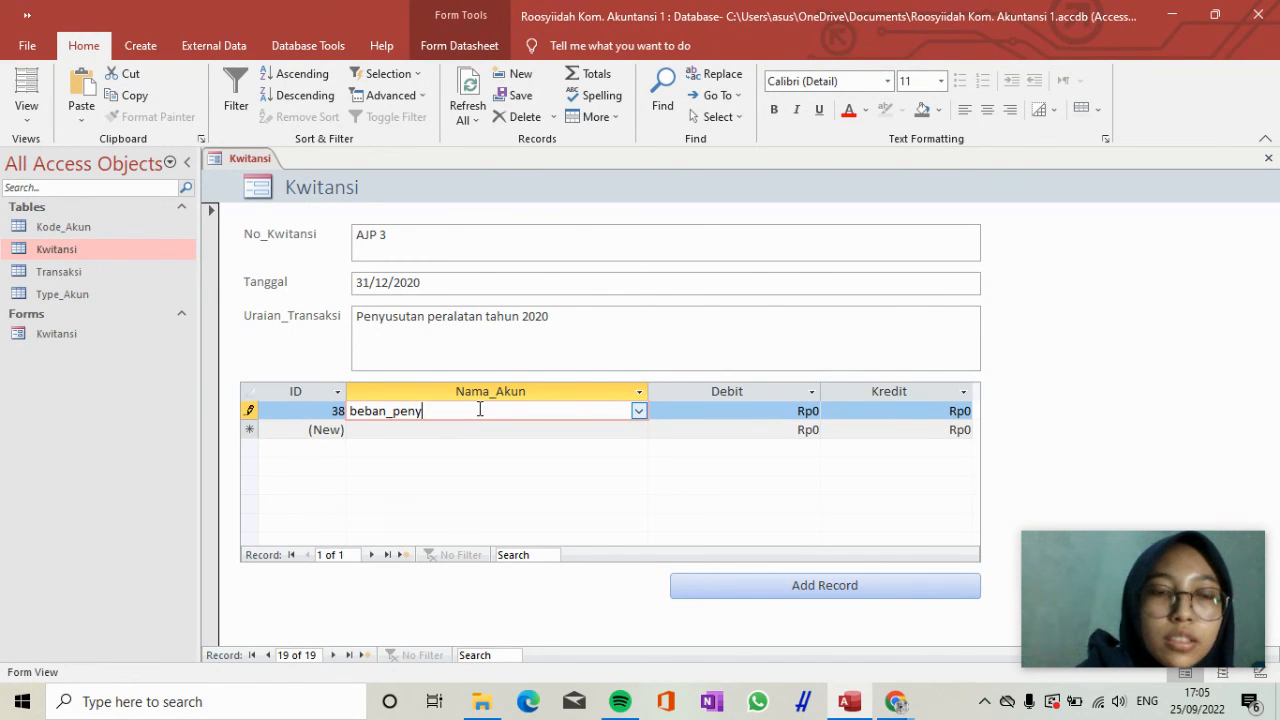
{"action": "key", "text": "BackSpace"}
{"action": "key", "text": "BackSpace"}
{"action": "key", "text": "BackSpace"}
{"action": "key", "text": "BackSpace"}
{"action": "key", "text": "BackSpace"}
{"action": "key", "text": "BackSpace"}
{"action": "key", "text": "BackSpace"}
{"action": "key", "text": "BackSpace"}
{"action": "key", "text": "BackSpace"}
{"action": "left_click", "coordinate": [639, 408]}
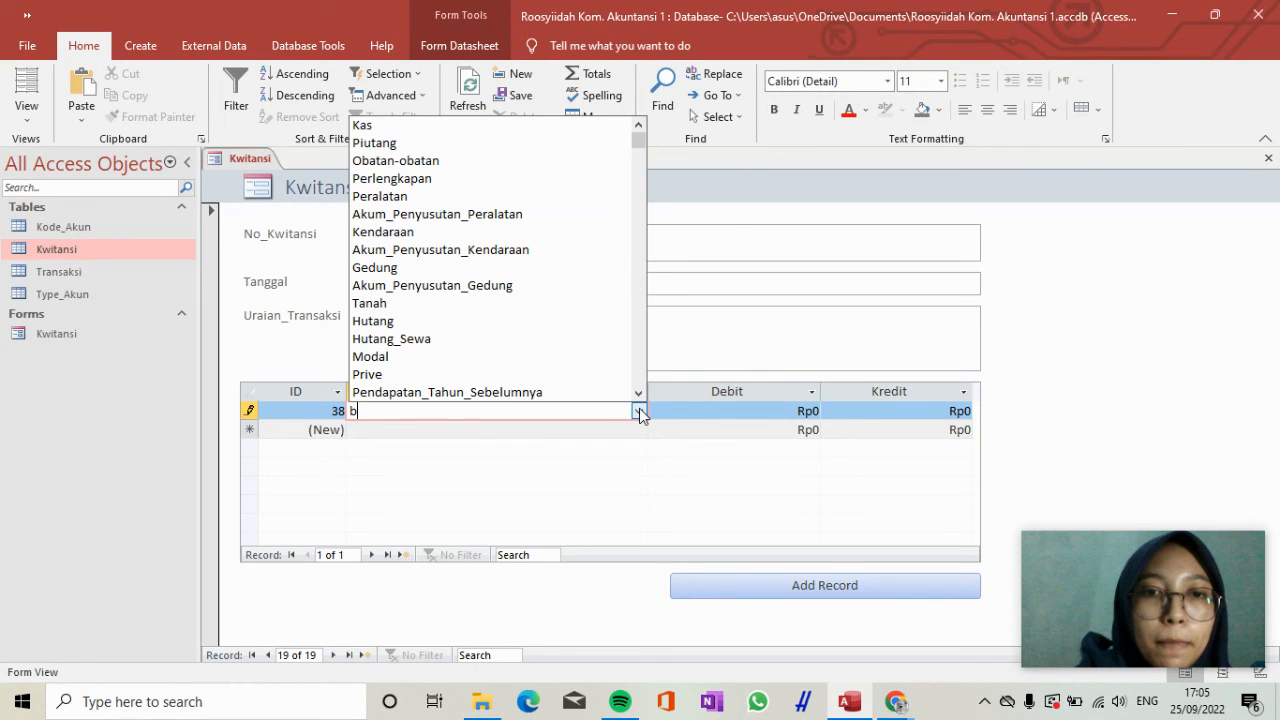
{"action": "left_click_drag", "start_coordinate": [640, 137], "coordinate": [640, 377]}
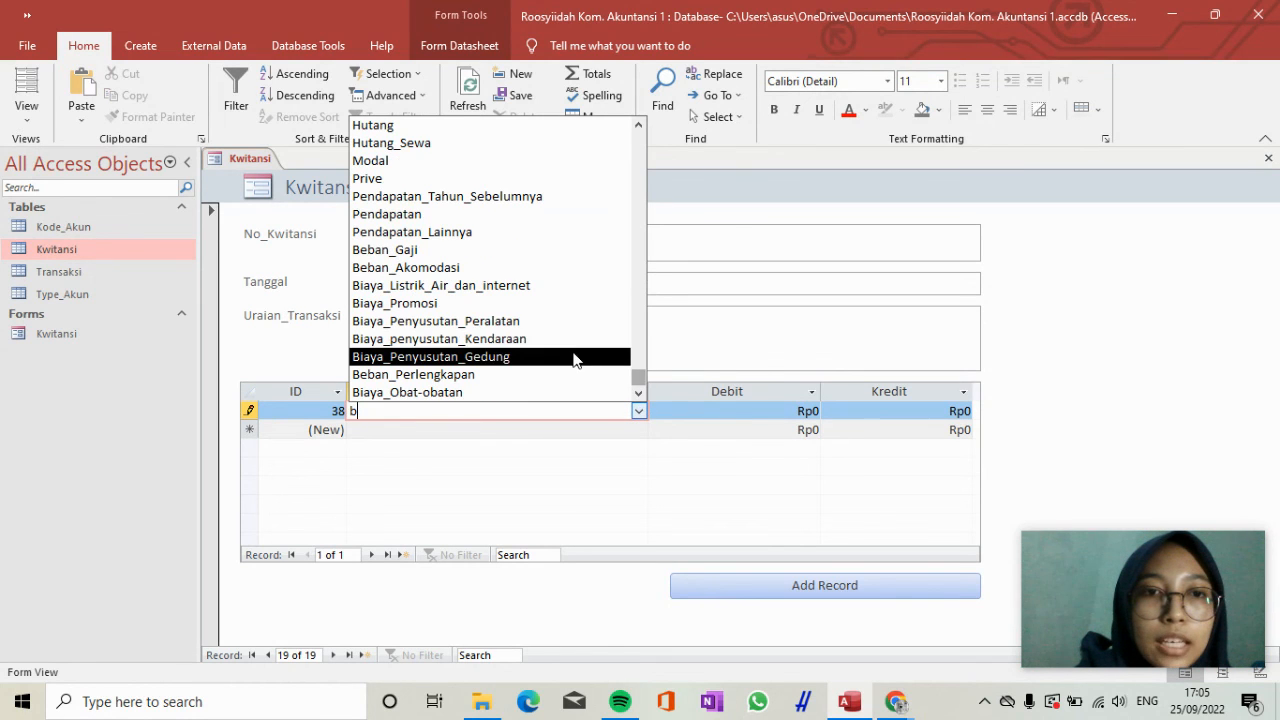
{"action": "left_click", "coordinate": [583, 321]}
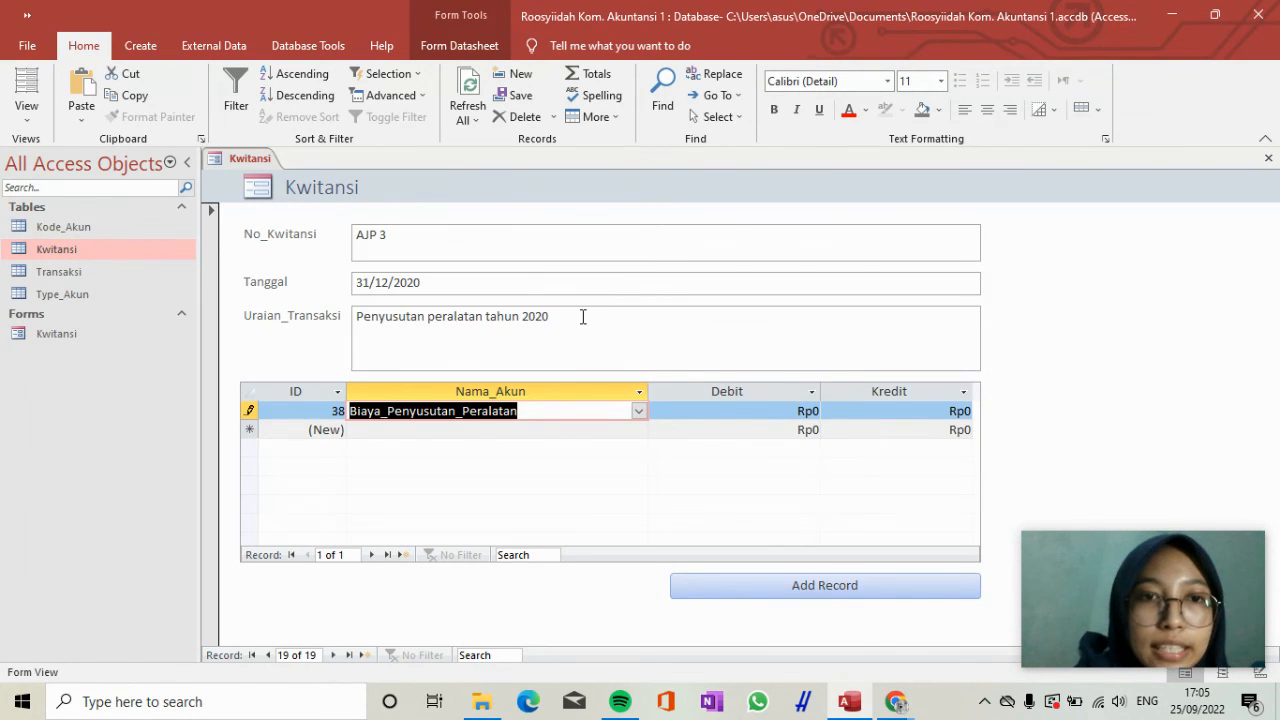
Set the Debit of the Biaya_Penyusutan_Peralatan line to 3.000.000.
{"action": "key", "text": "Tab"}
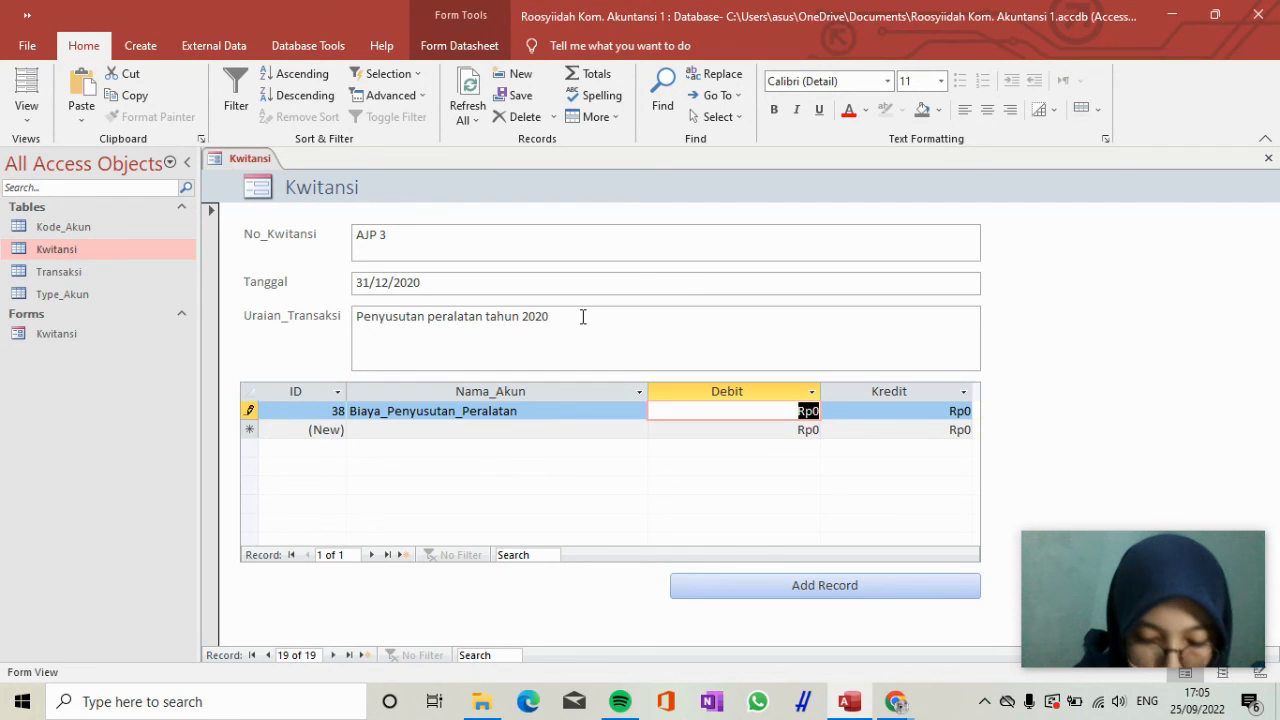
{"action": "type", "text": "3.000.00"}
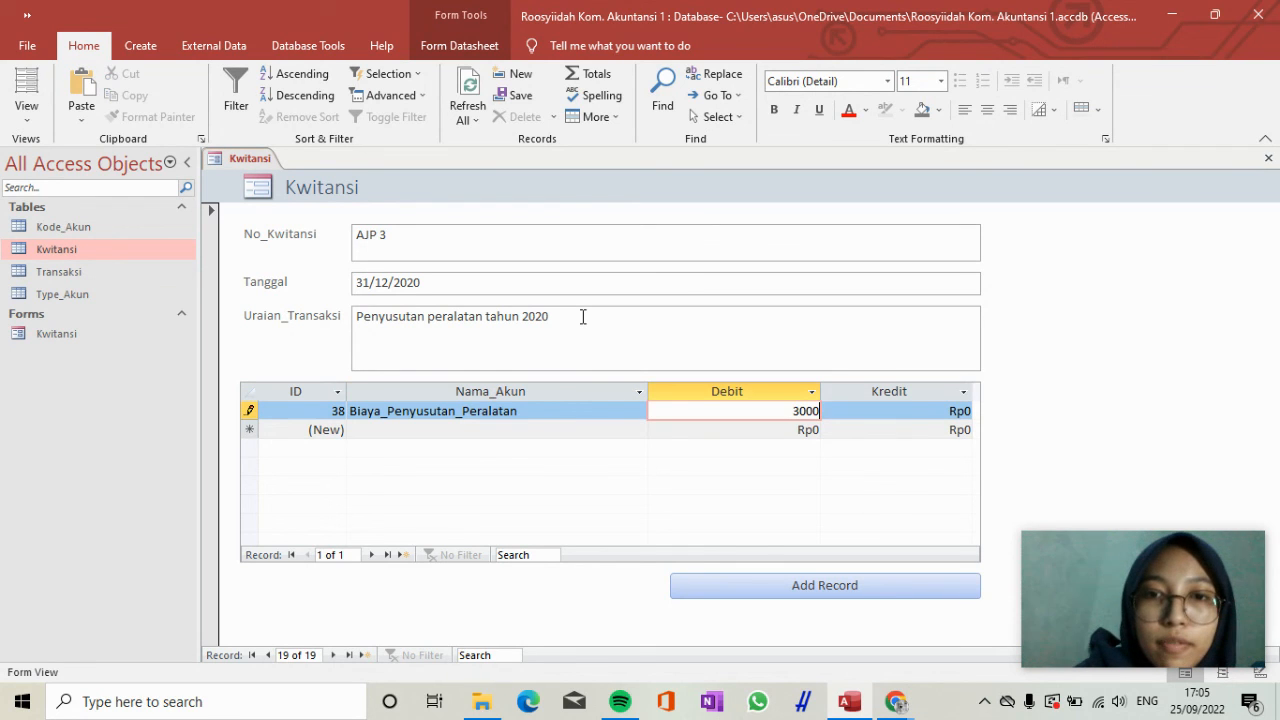
{"action": "type", "text": "0"}
{"action": "key", "text": "Tab"}
{"action": "key", "text": "Tab"}
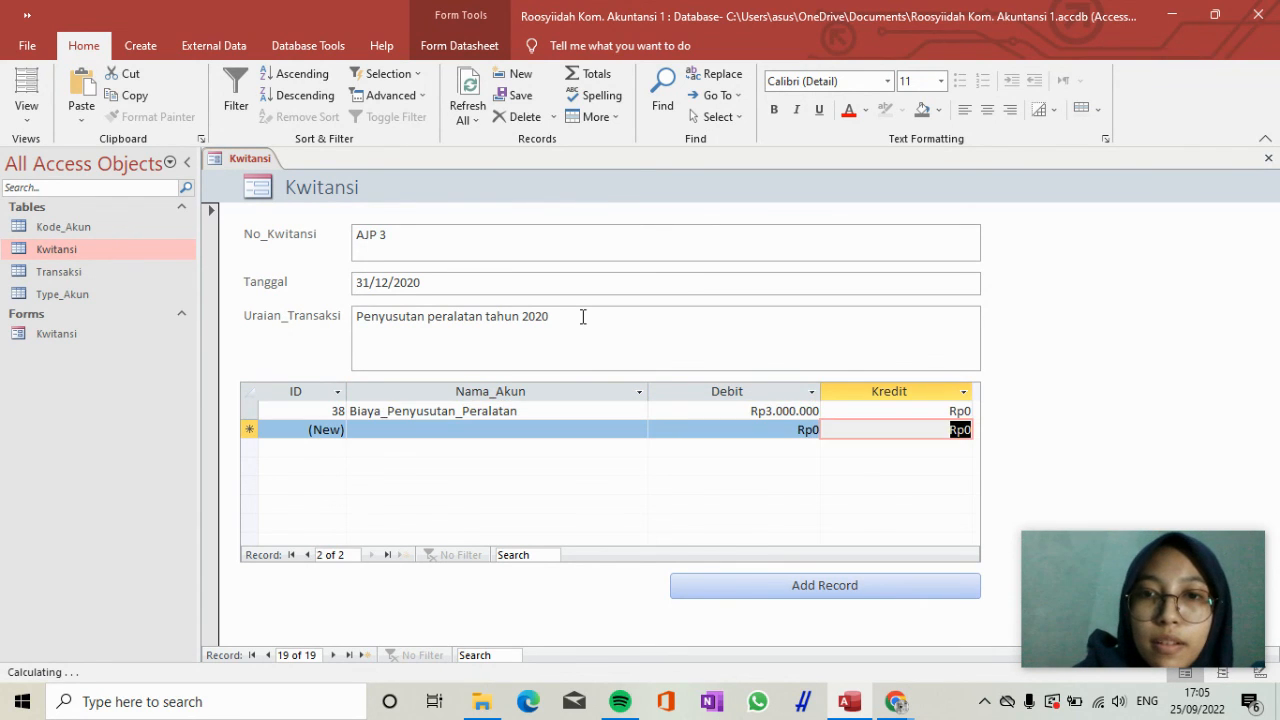
Add a second transaction line for receipt AJP 3 with the account Akum_Penyusutan_Peralatan and a Kredit of 3.000.000.
{"action": "type", "text": "aku"}
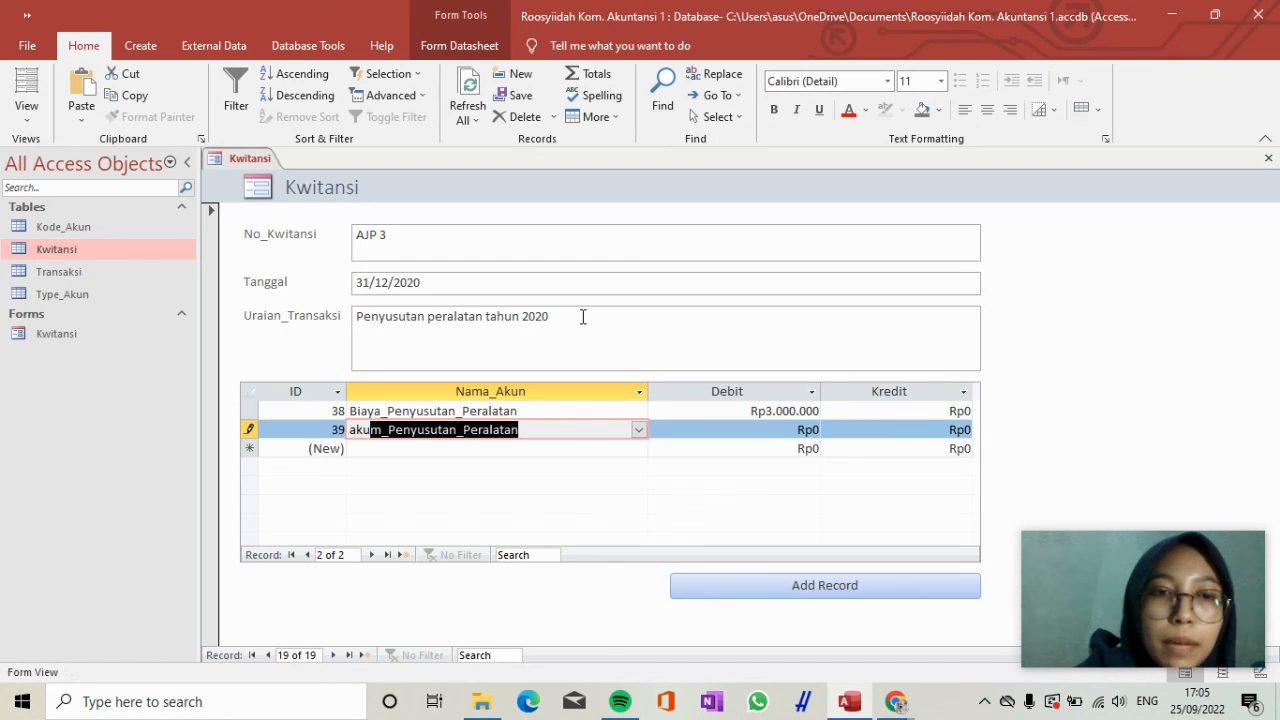
{"action": "type", "text": "m_Penyusutan_Peralatan"}
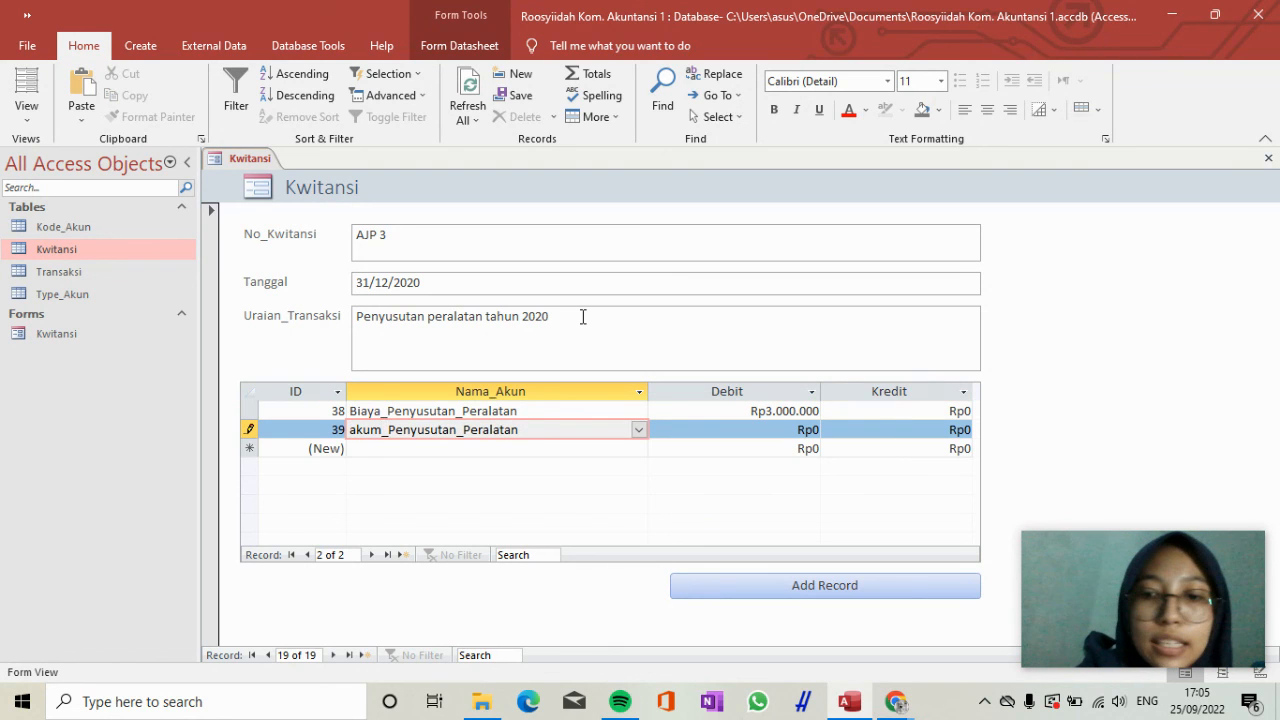
{"action": "key", "text": "Tab"}
{"action": "key", "text": "Tab"}
{"action": "type", "text": "30000000"}
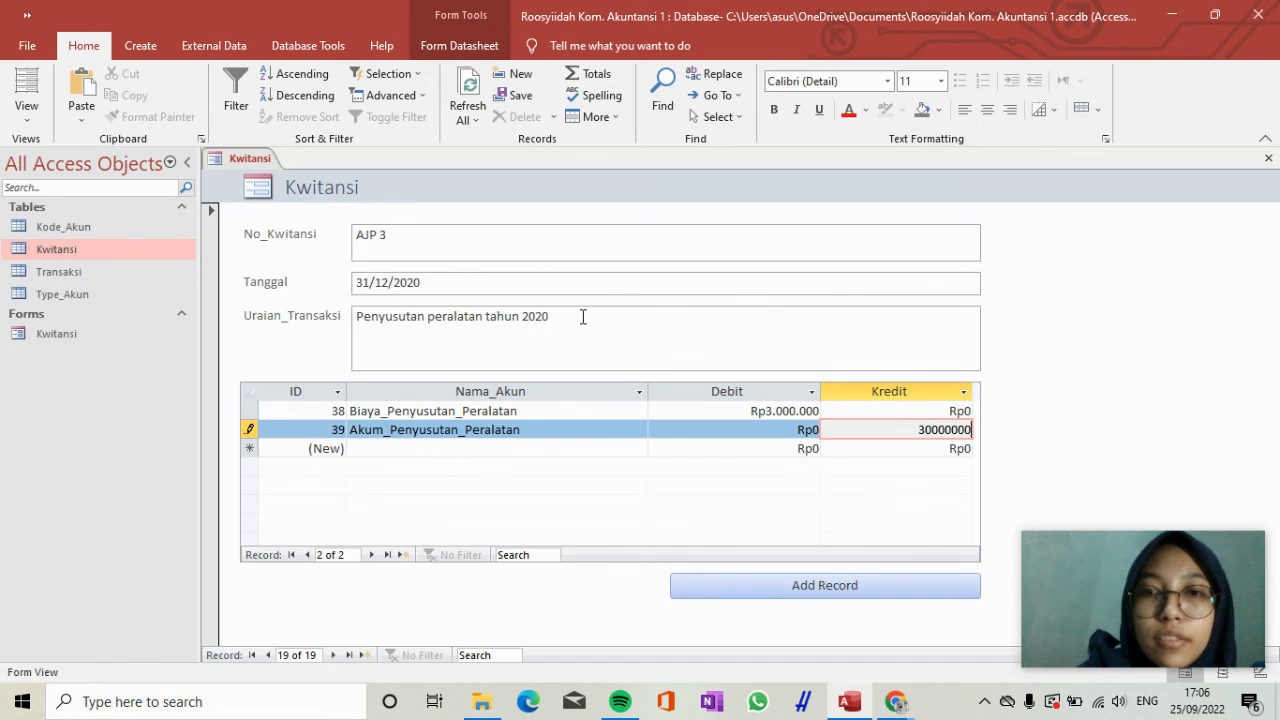
{"action": "key", "text": "Tab"}
{"action": "key", "text": "Up"}
{"action": "key", "text": "Left"}
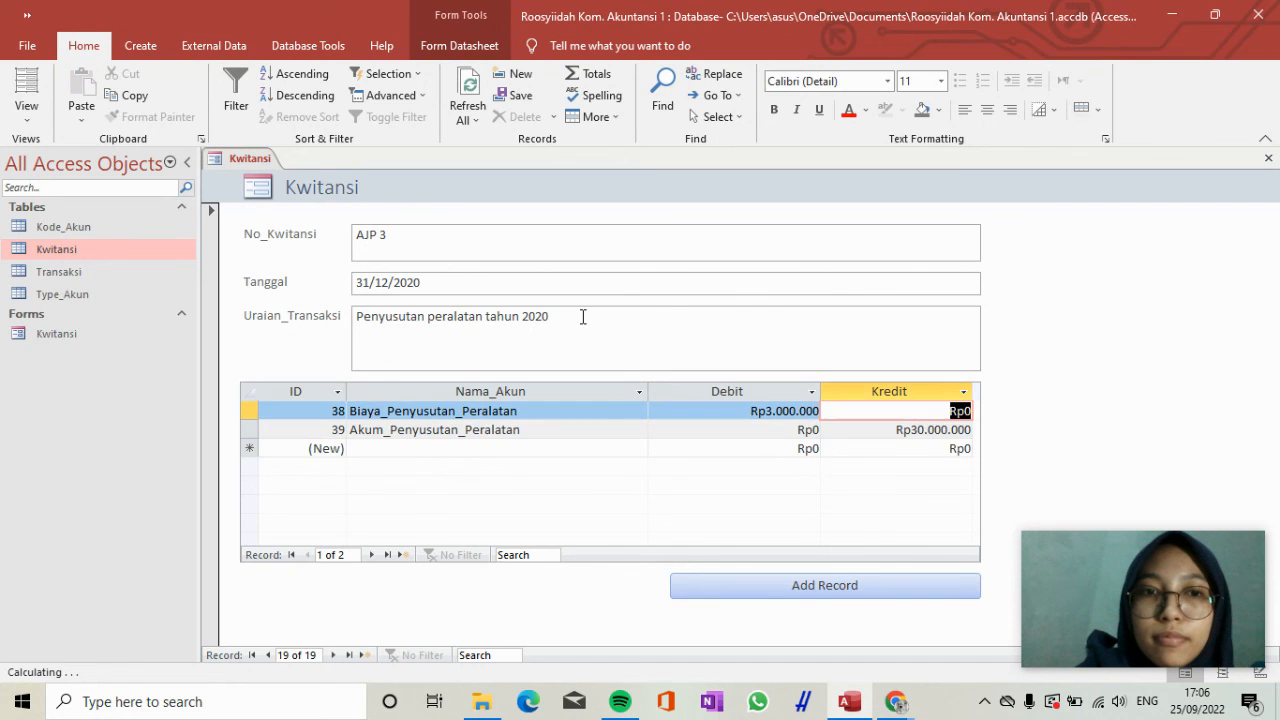
{"action": "key", "text": "Down"}
{"action": "type", "text": "3000000"}
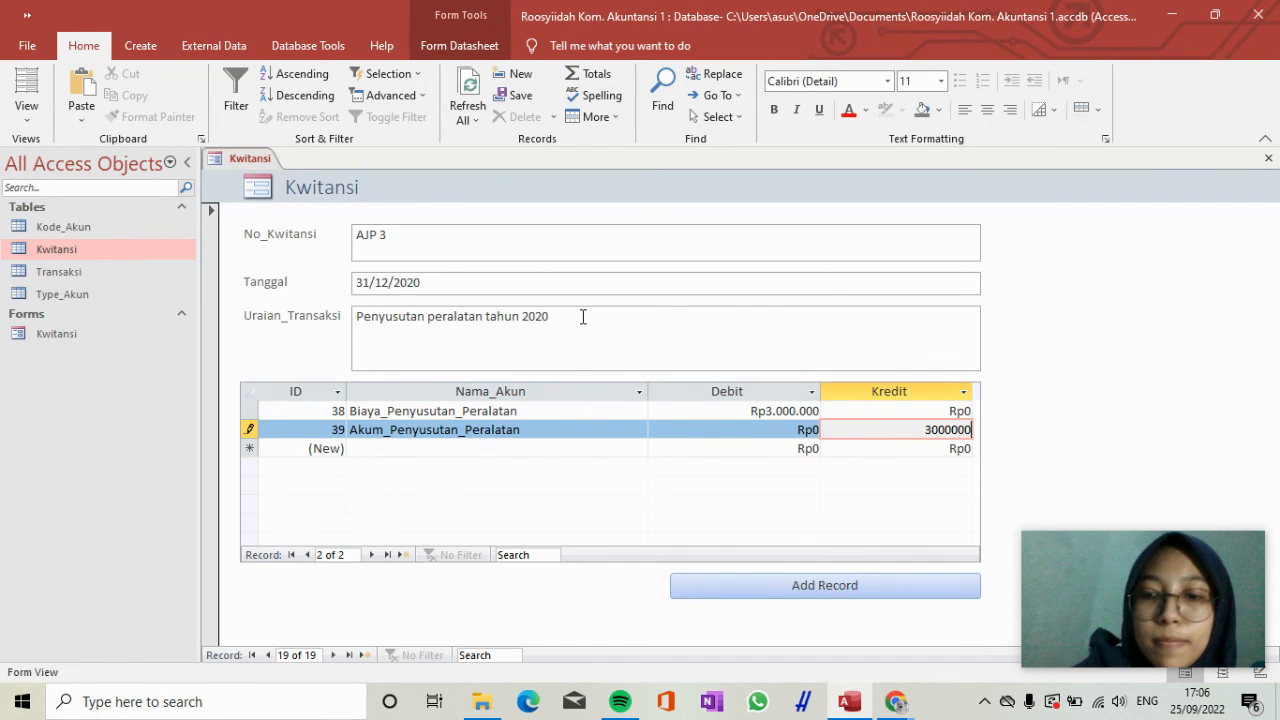
{"action": "key", "text": "Tab"}
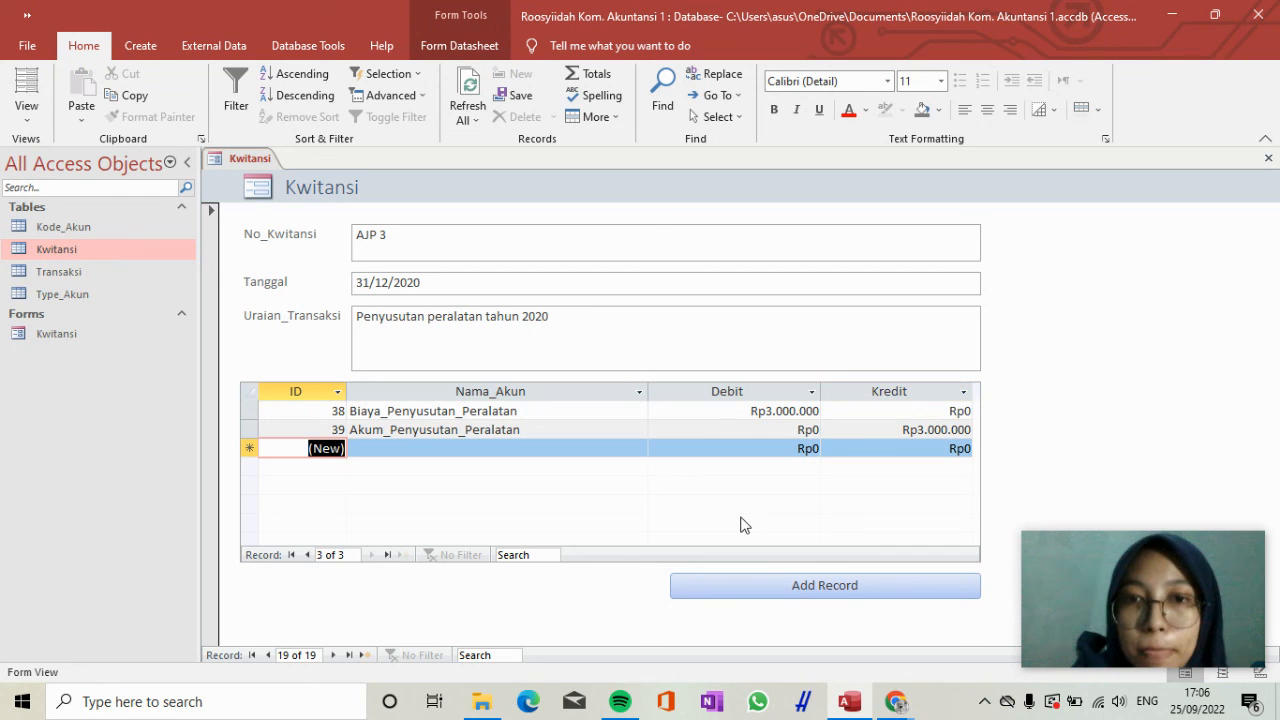
Add another Kwitansi record with No_Kwitansi "AJP 4" and Tanggal 31/12/2020.
{"action": "left_click", "coordinate": [808, 586]}
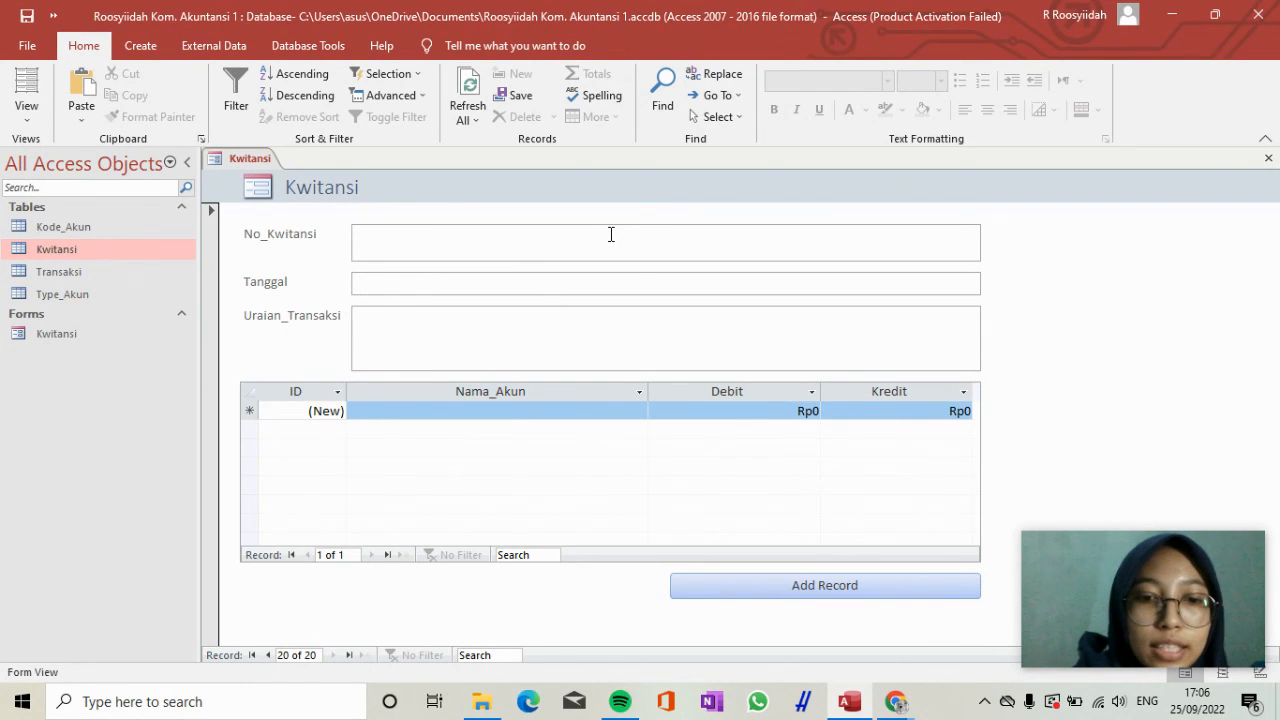
{"action": "type", "text": "AJP 4"}
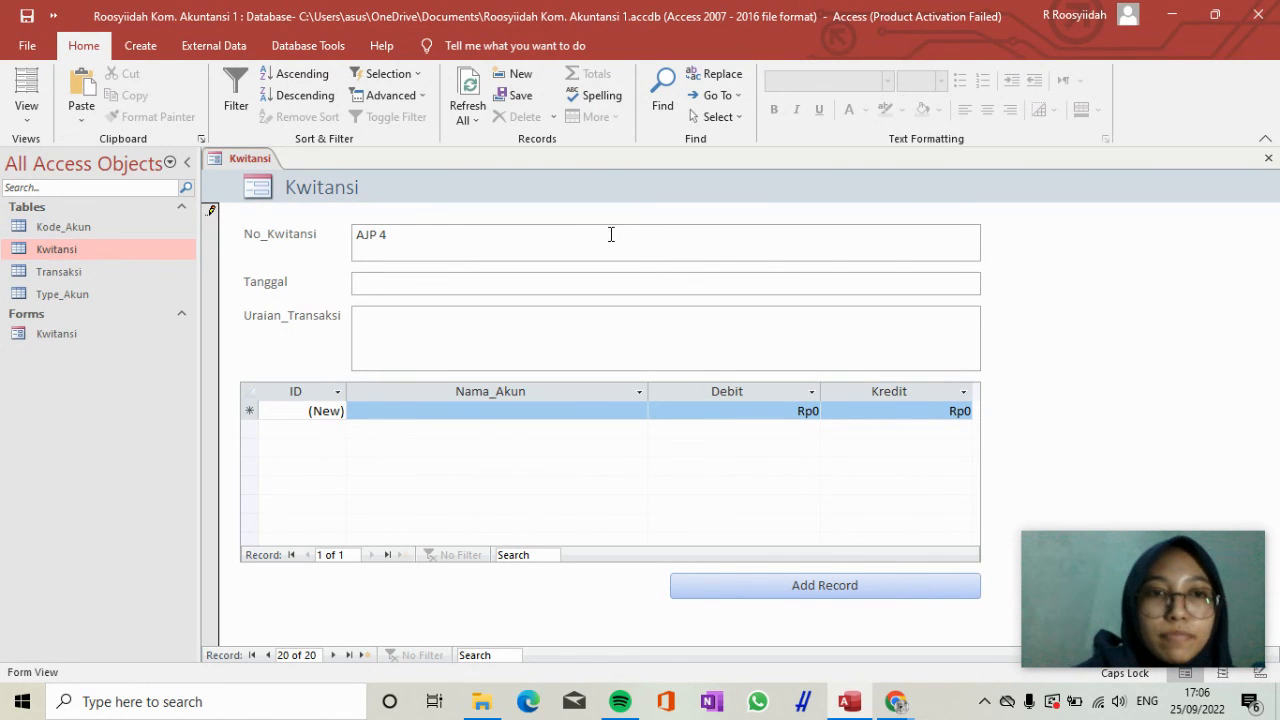
{"action": "key", "text": "Tab"}
{"action": "type", "text": "31/12/2020"}
{"action": "key", "text": "Tab"}
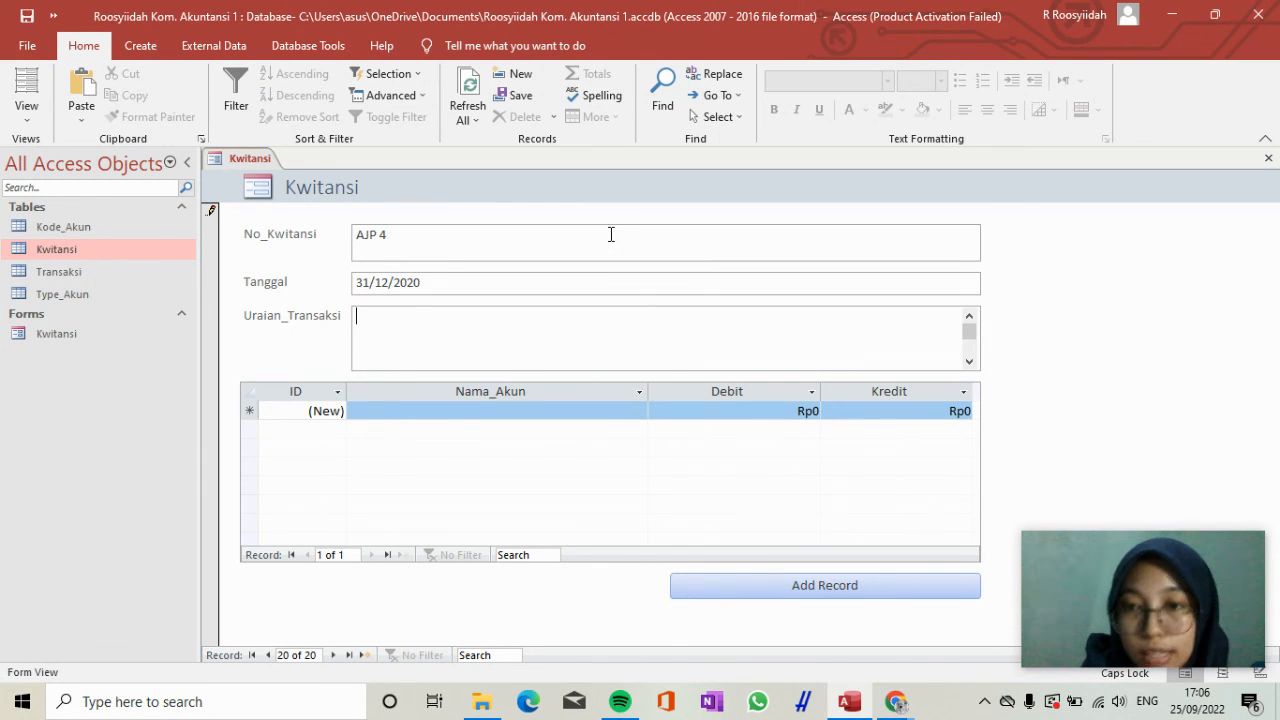
Enter "Penyusutan kendaraan tahun 2020" as the Uraian_Transaksi of receipt AJP 4.
{"action": "type", "text": "pEN"}
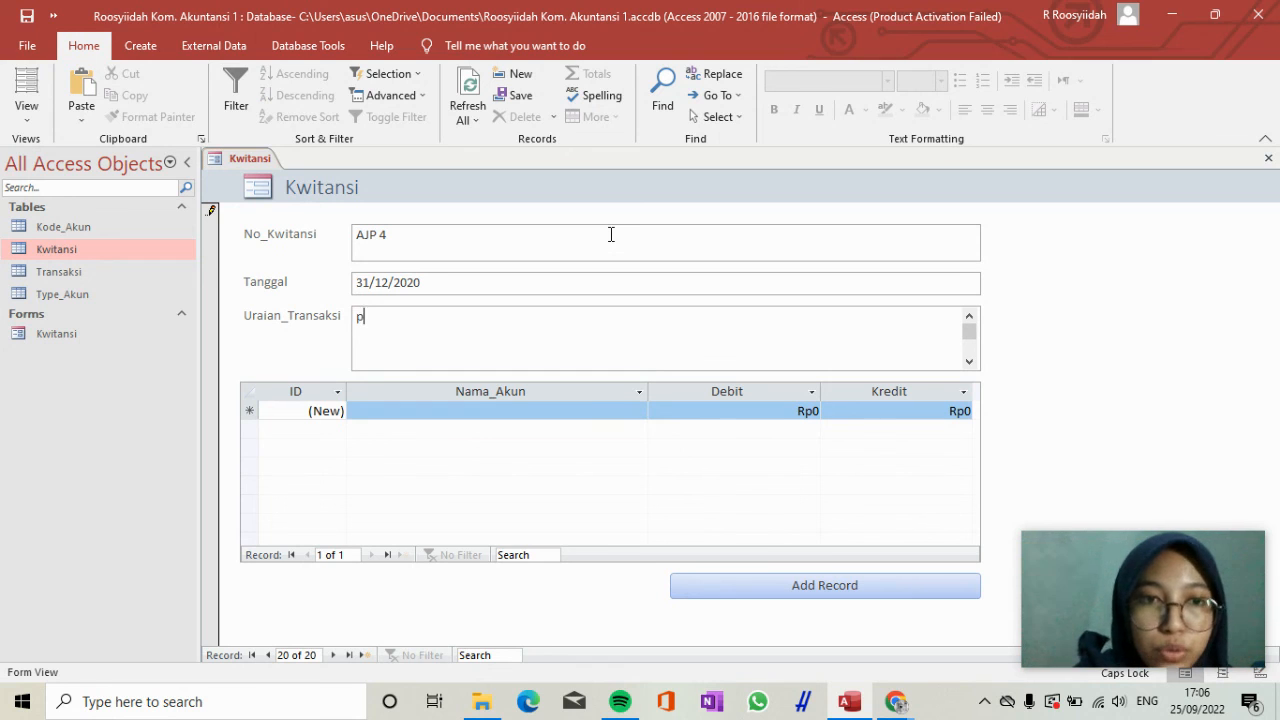
{"action": "key", "text": "BackSpace"}
{"action": "key", "text": "BackSpace"}
{"action": "key", "text": "BackSpace"}
{"action": "key", "text": "Caps_Lock"}
{"action": "type", "text": "Penyusuts"}
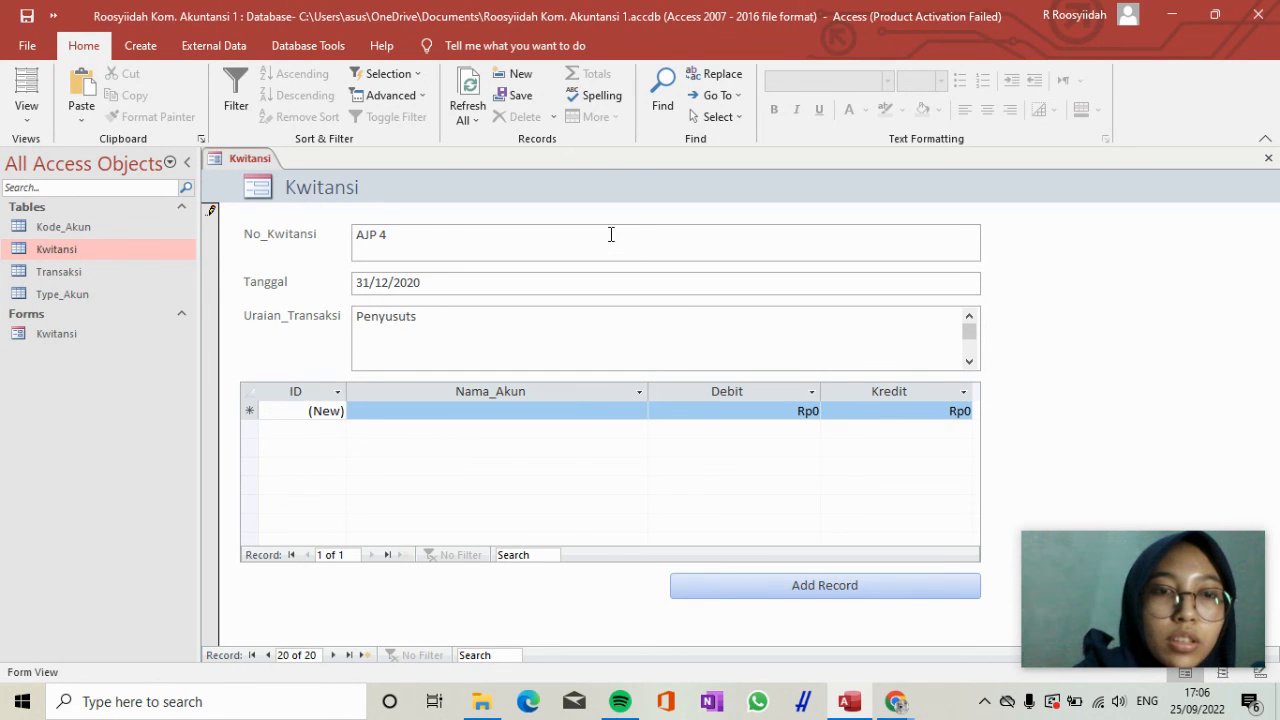
{"action": "type", "text": "n le"}
{"action": "key", "text": "BackSpace"}
{"action": "type", "text": "kendaraan"}
{"action": "type", "text": " tahu"}
{"action": "key", "text": "BackSpace"}
{"action": "type", "text": "hun 2020"}
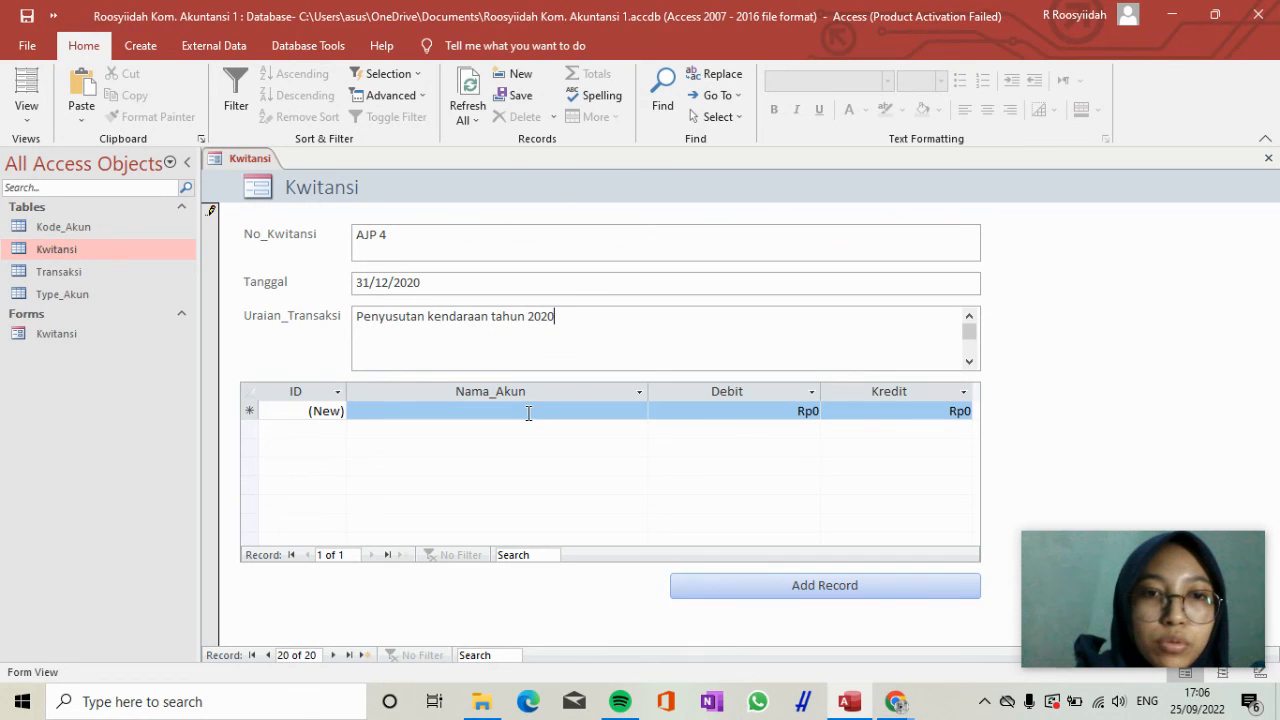
Enter the first transaction line for receipt AJP 4 with the account Biaya_penyusutan_Kendaraan and a Debit of 12.500.000.
{"action": "left_click", "coordinate": [528, 413]}
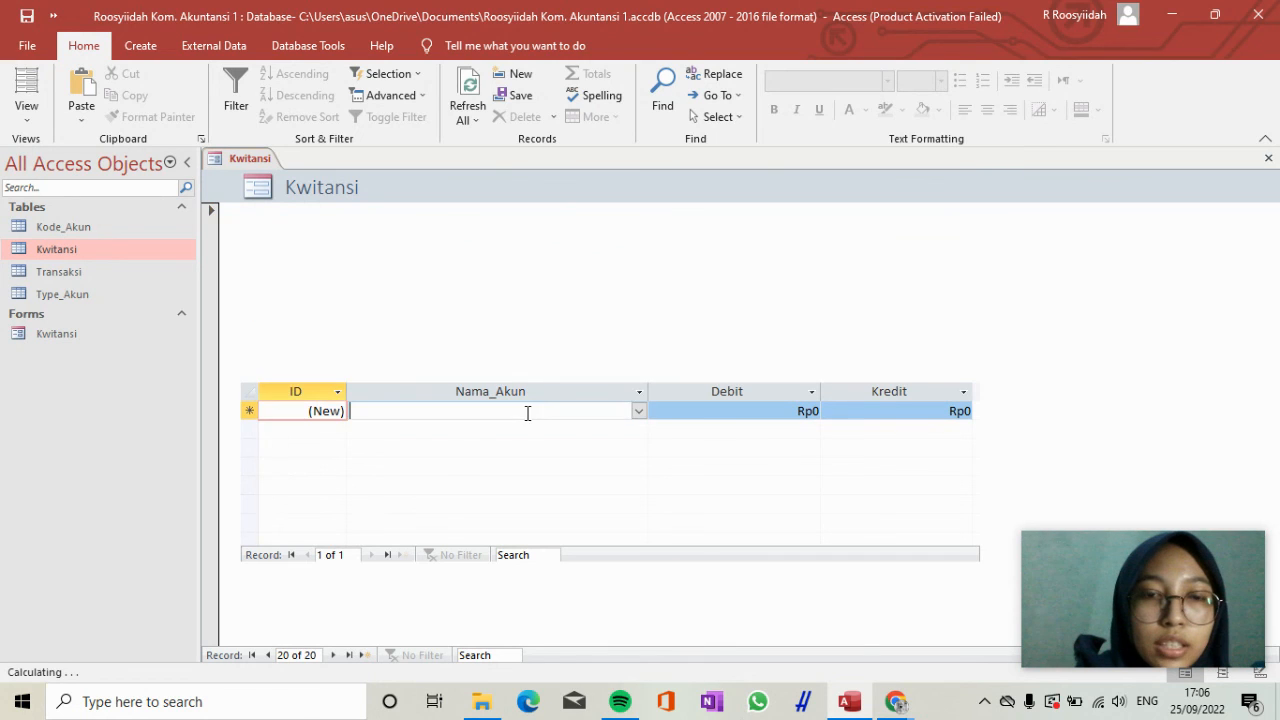
{"action": "left_click", "coordinate": [638, 411]}
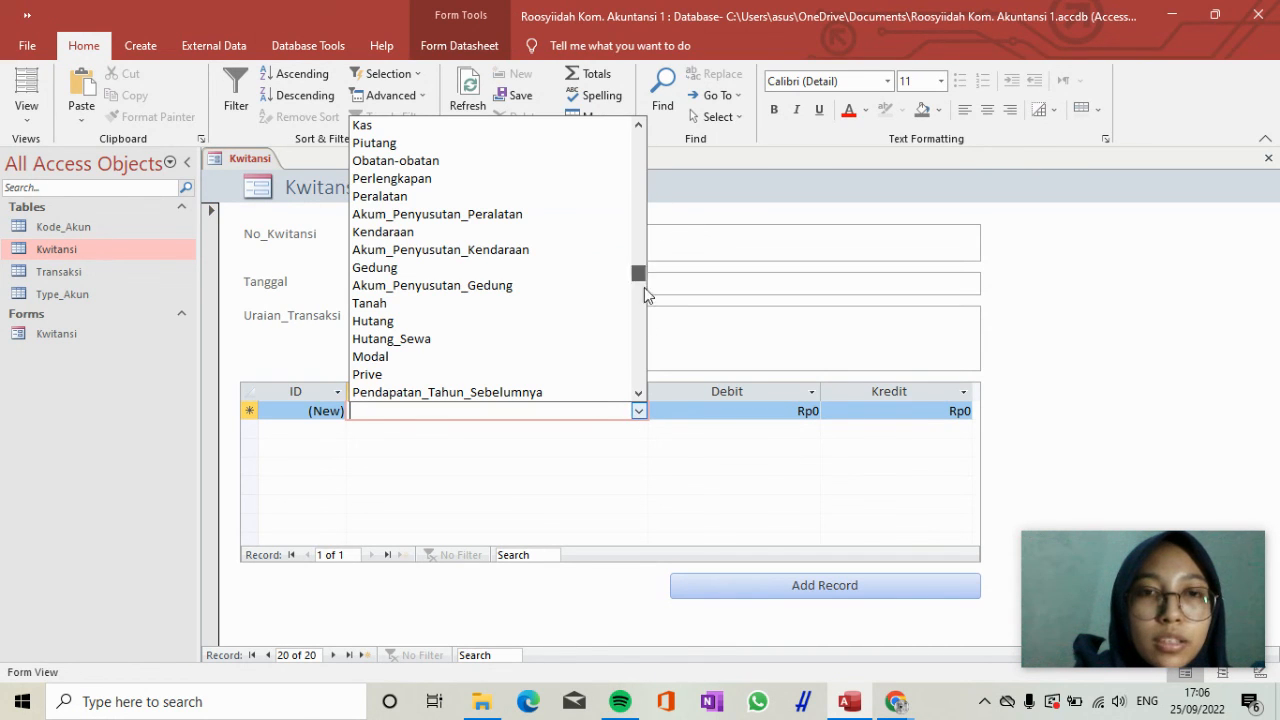
{"action": "scroll", "coordinate": [644, 290], "scroll_direction": "down", "scroll_amount": 4}
{"action": "left_click", "coordinate": [586, 338]}
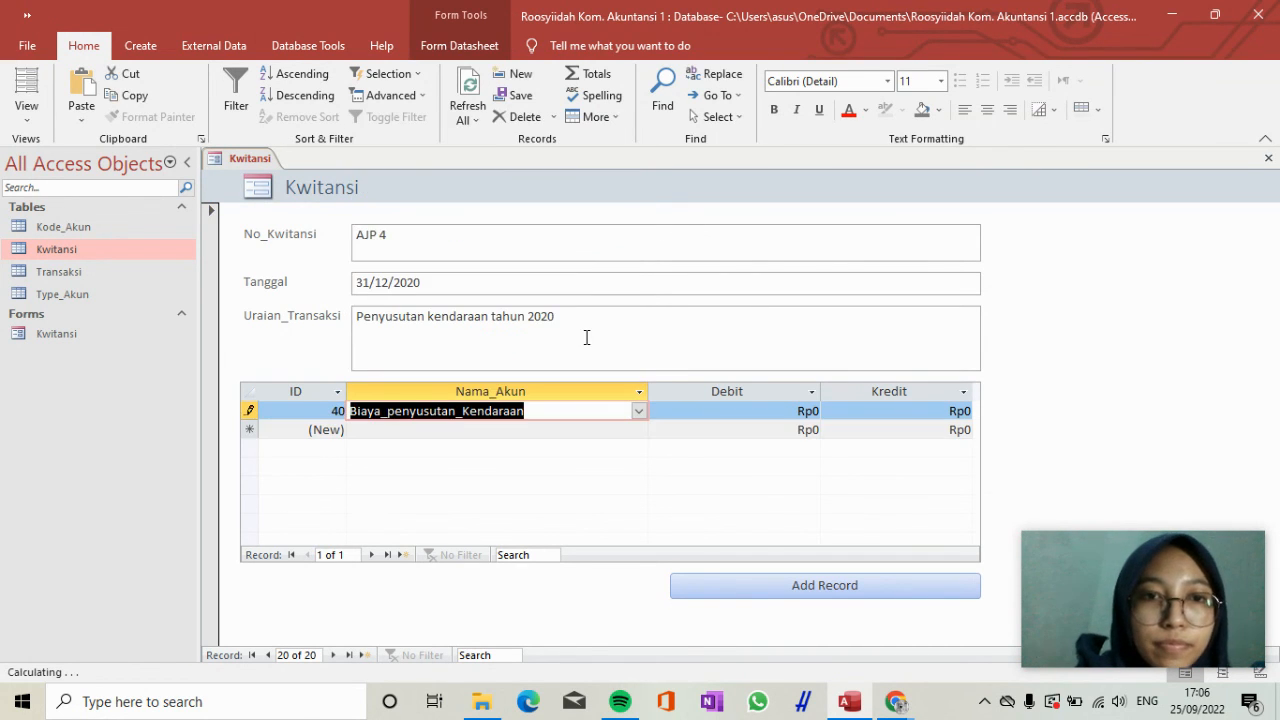
{"action": "key", "text": "Tab"}
{"action": "type", "text": "12500"}
{"action": "type", "text": "000"}
{"action": "key", "text": "Tab"}
{"action": "key", "text": "Tab"}
{"action": "key", "text": "Tab"}
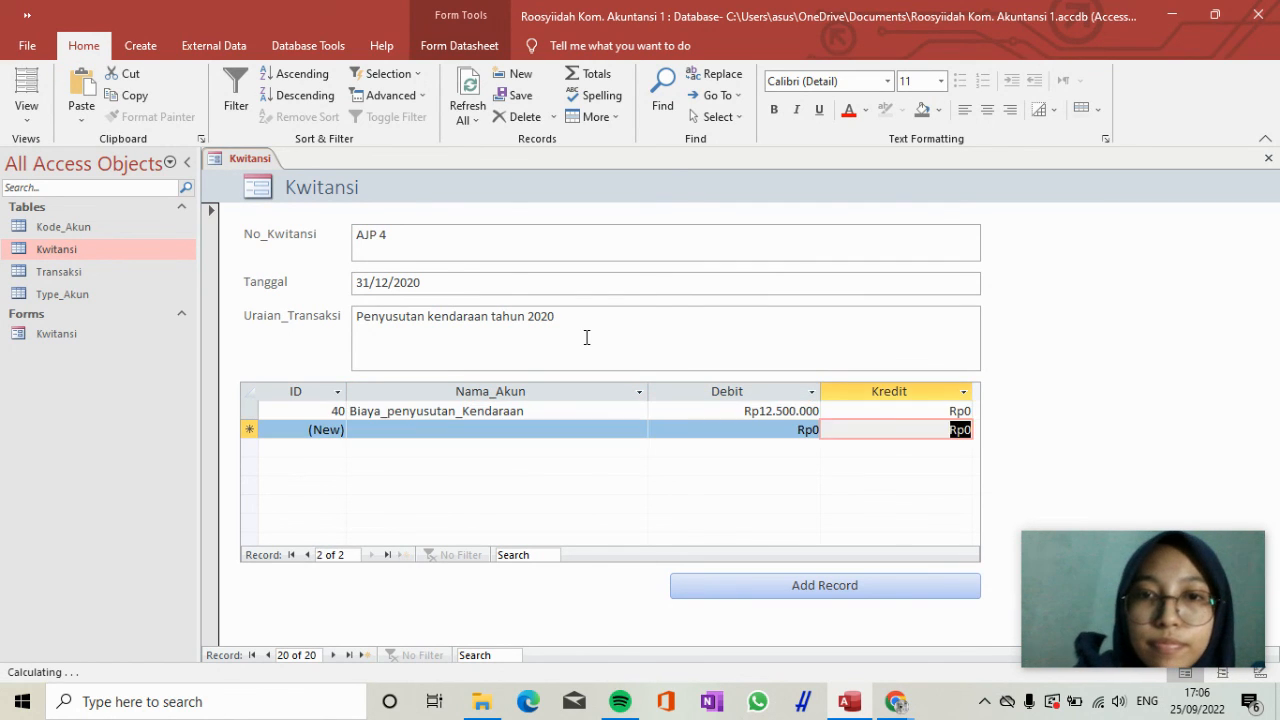
Add a second transaction line for receipt AJP 4 with the account Akum_Penyusutan_Kendaraan and a Kredit of 12.500.000.
{"action": "type", "text": "akum_Penyusutan_Peralatan"}
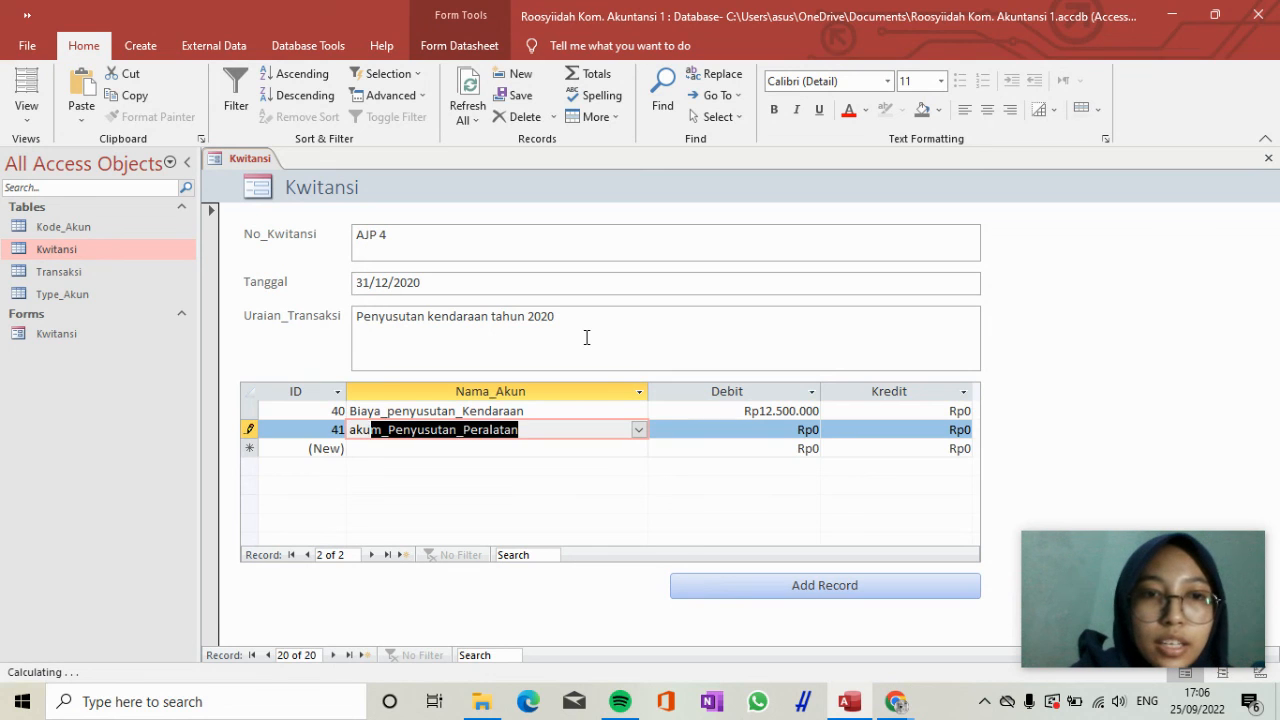
{"action": "left_click", "coordinate": [638, 429]}
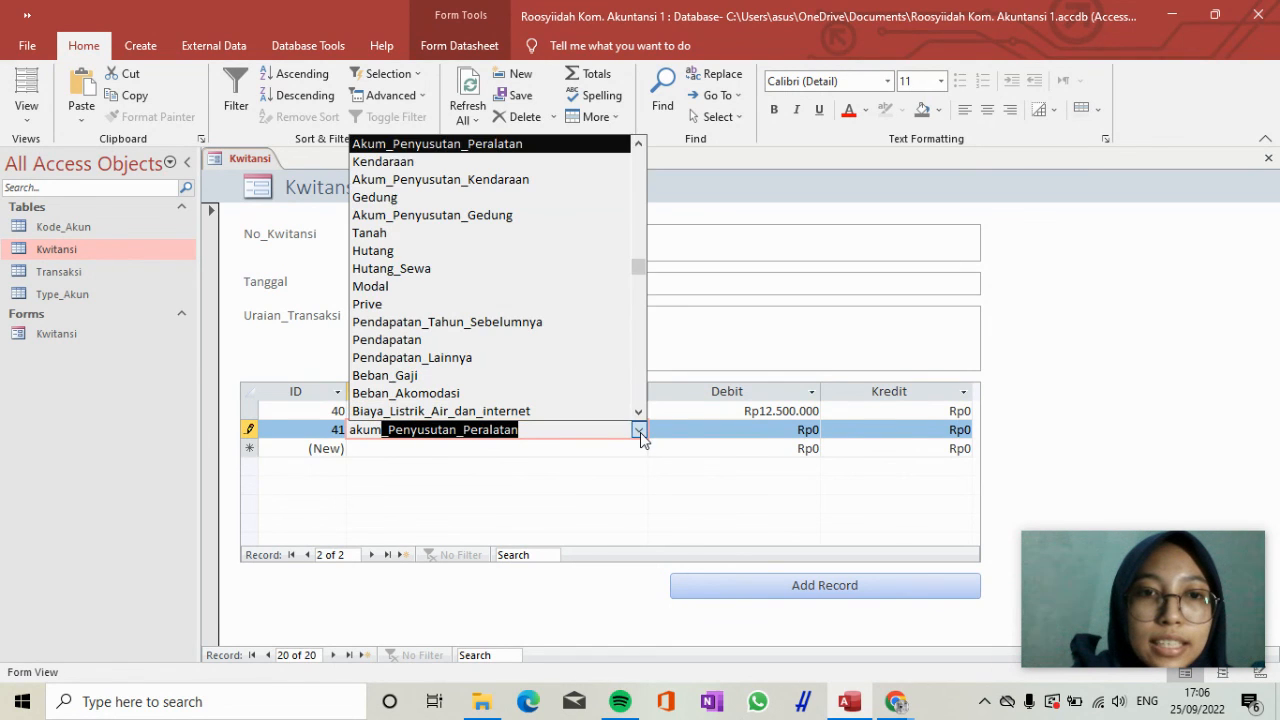
{"action": "left_click", "coordinate": [617, 181]}
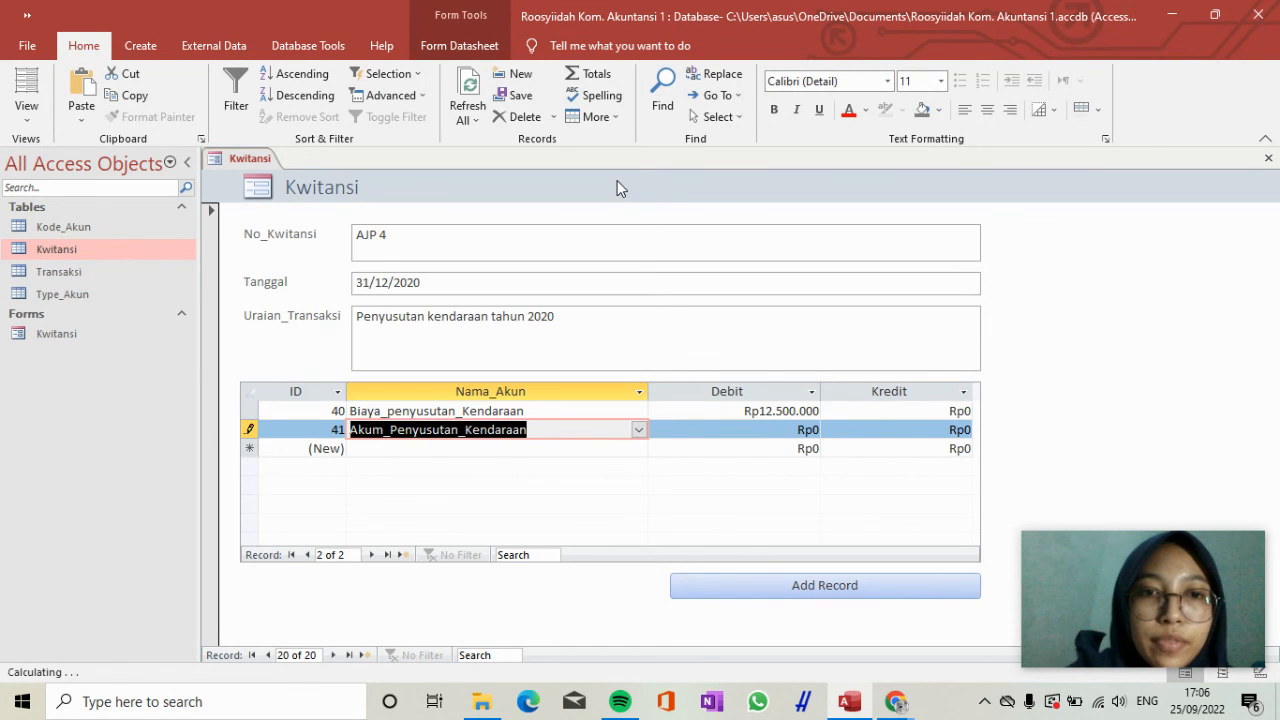
{"action": "key", "text": "Tab"}
{"action": "key", "text": "Tab"}
{"action": "type", "text": "12"}
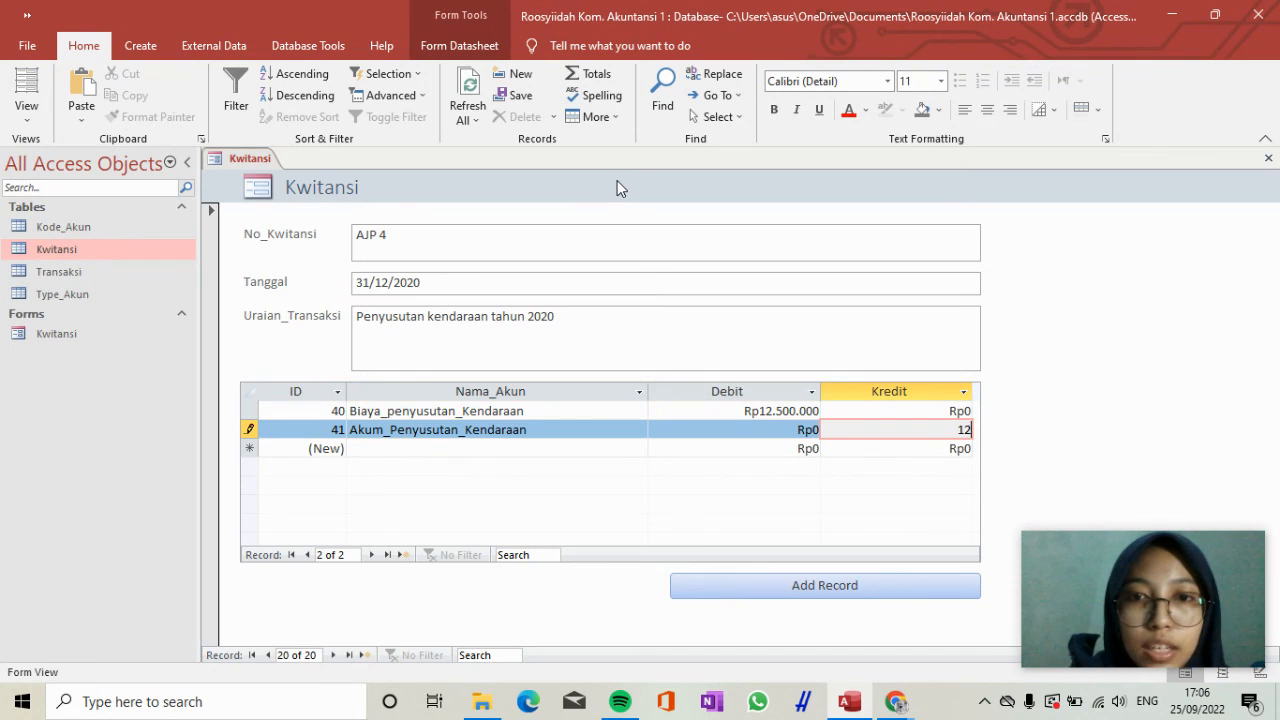
{"action": "type", "text": "500000"}
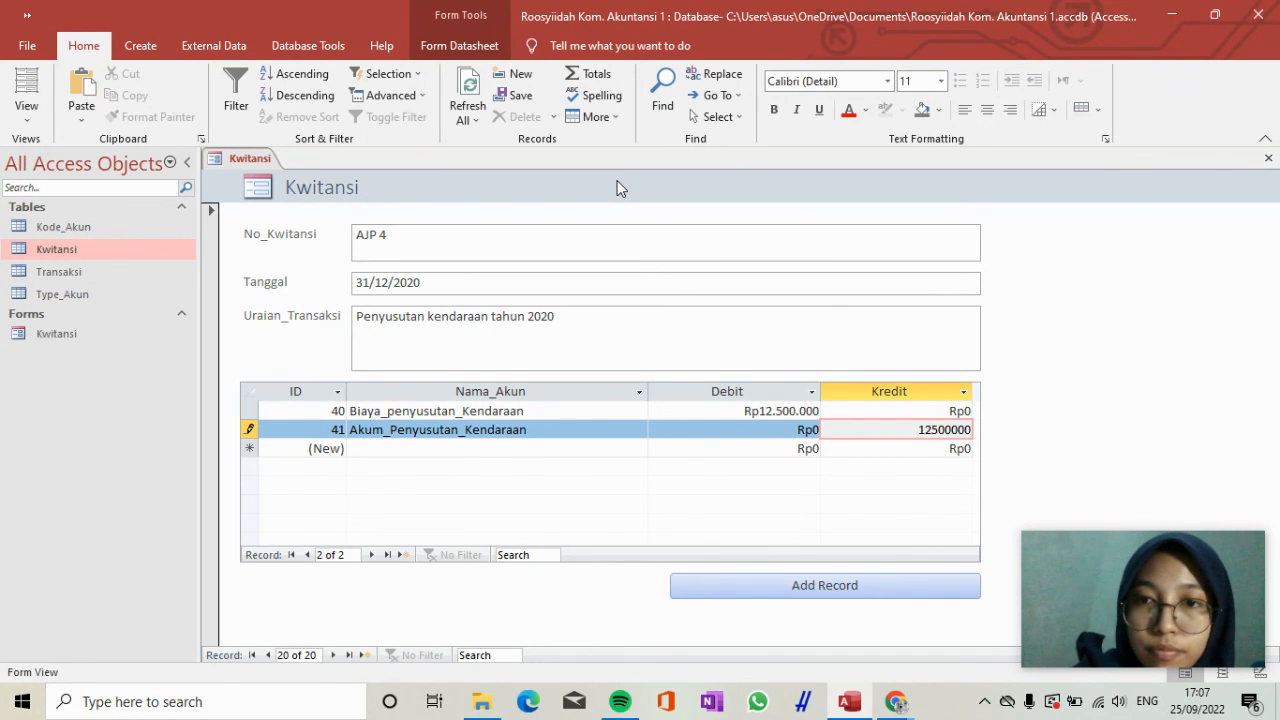
{"action": "key", "text": "Tab"}
Add another Kwitansi record with No_Kwitansi "AJP 5" and Tanggal 31/12/2020.
{"action": "left_click", "coordinate": [838, 603]}
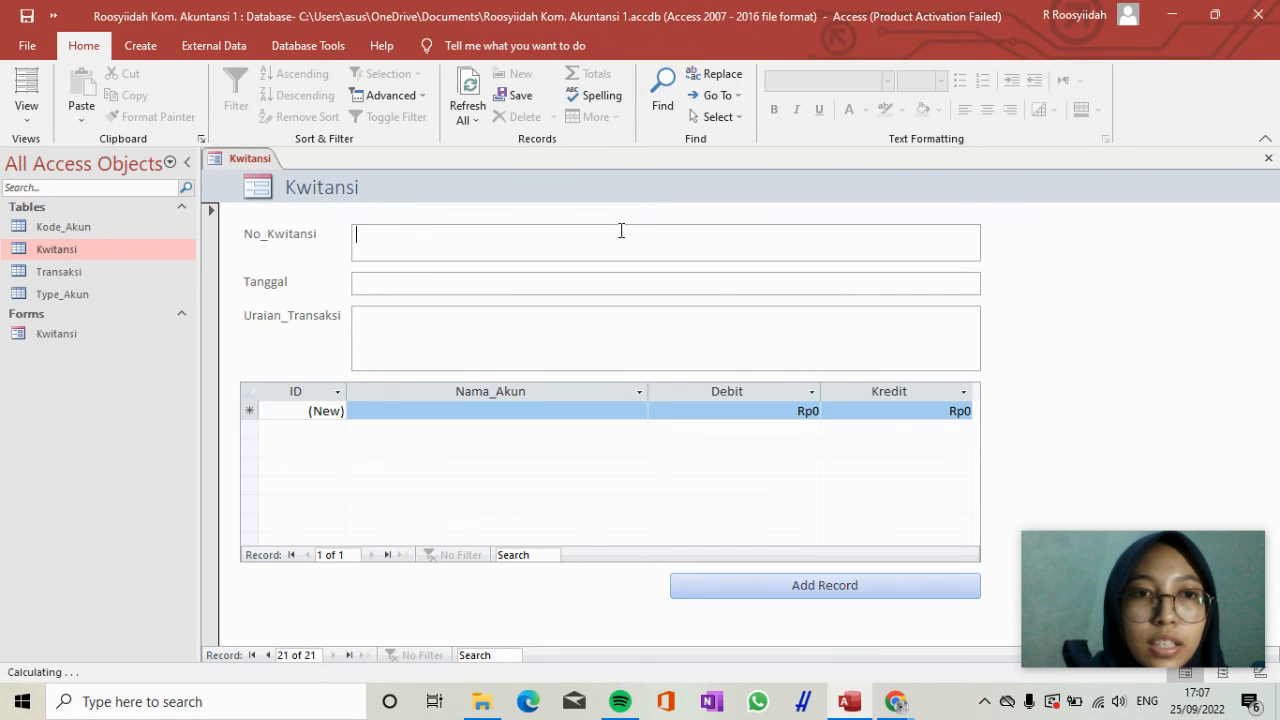
{"action": "type", "text": "AJP 5"}
{"action": "key", "text": "Tab"}
{"action": "type", "text": "31/12/2020"}
{"action": "key", "text": "Tab"}
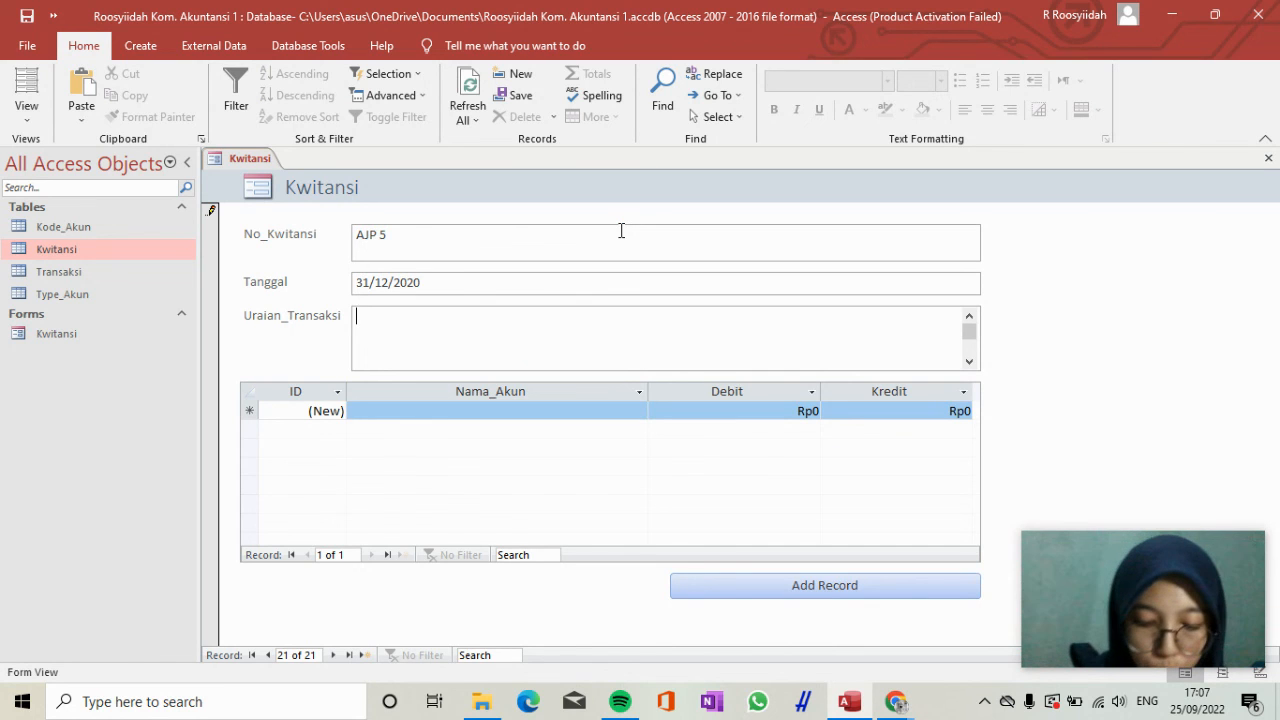
Enter "Penyusutan gedung tahun 2020" as the Uraian_Transaksi of receipt AJP 5.
{"action": "type", "text": "Penyusutan gedung tahun 2020"}
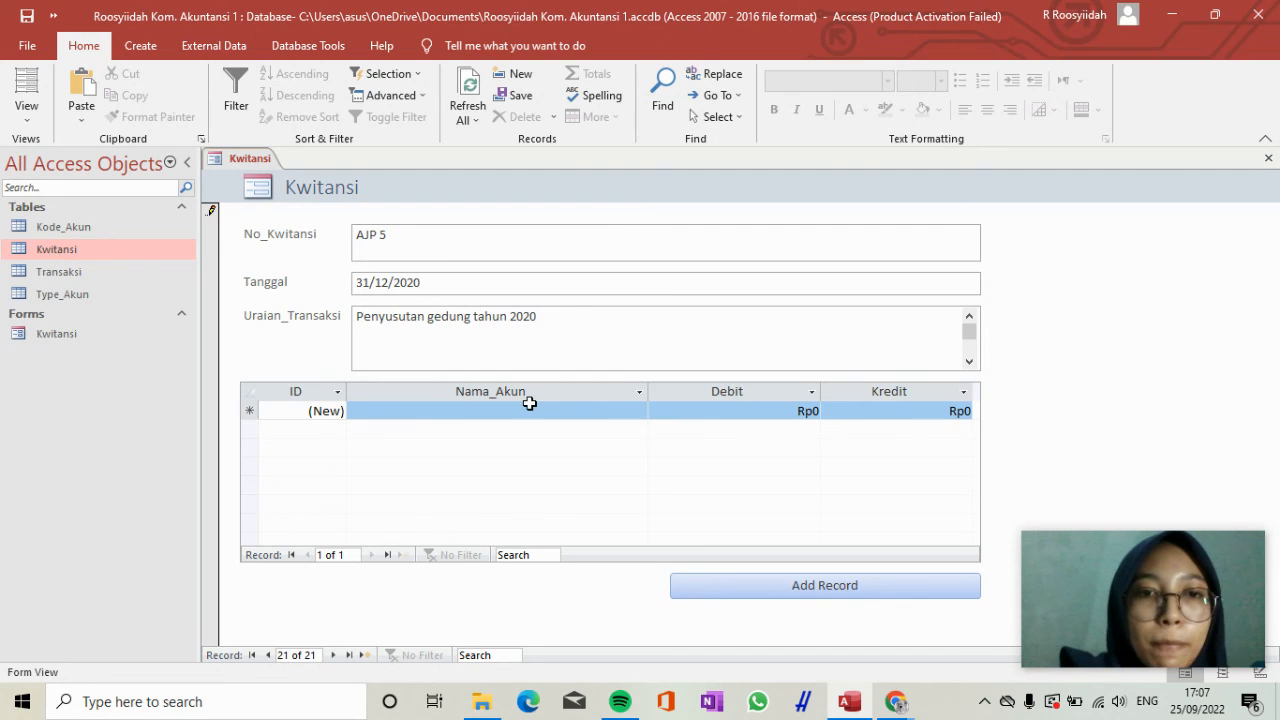
Choose Biaya_Penyusutan_Gedung as the account of the first transaction line for receipt AJP 5.
{"action": "left_click", "coordinate": [529, 406]}
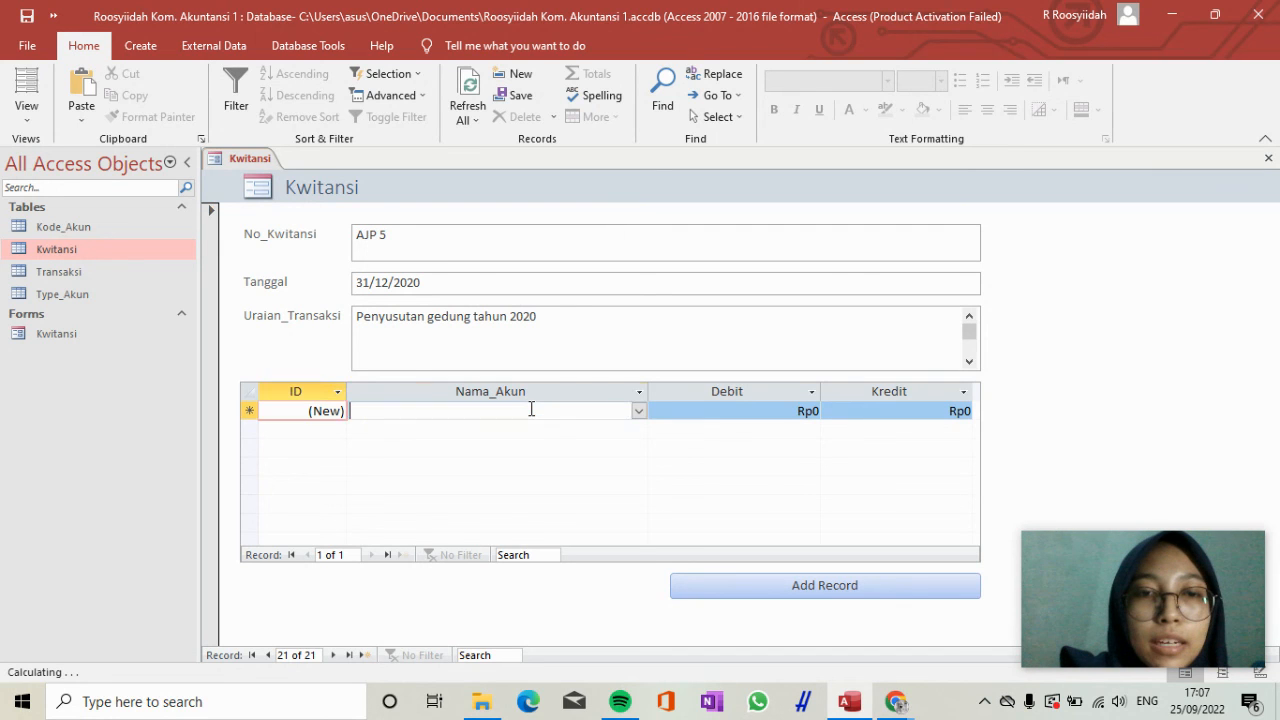
{"action": "left_click", "coordinate": [639, 411]}
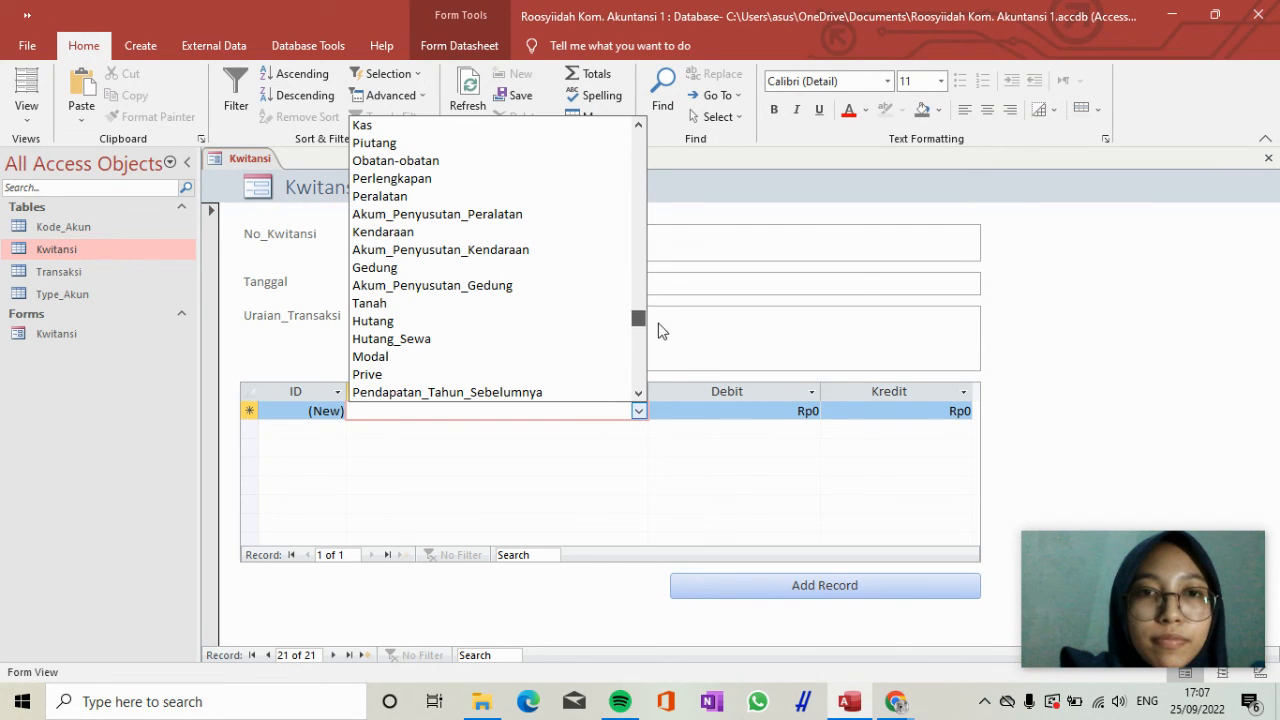
{"action": "scroll", "coordinate": [659, 331], "scroll_direction": "down", "scroll_amount": 4}
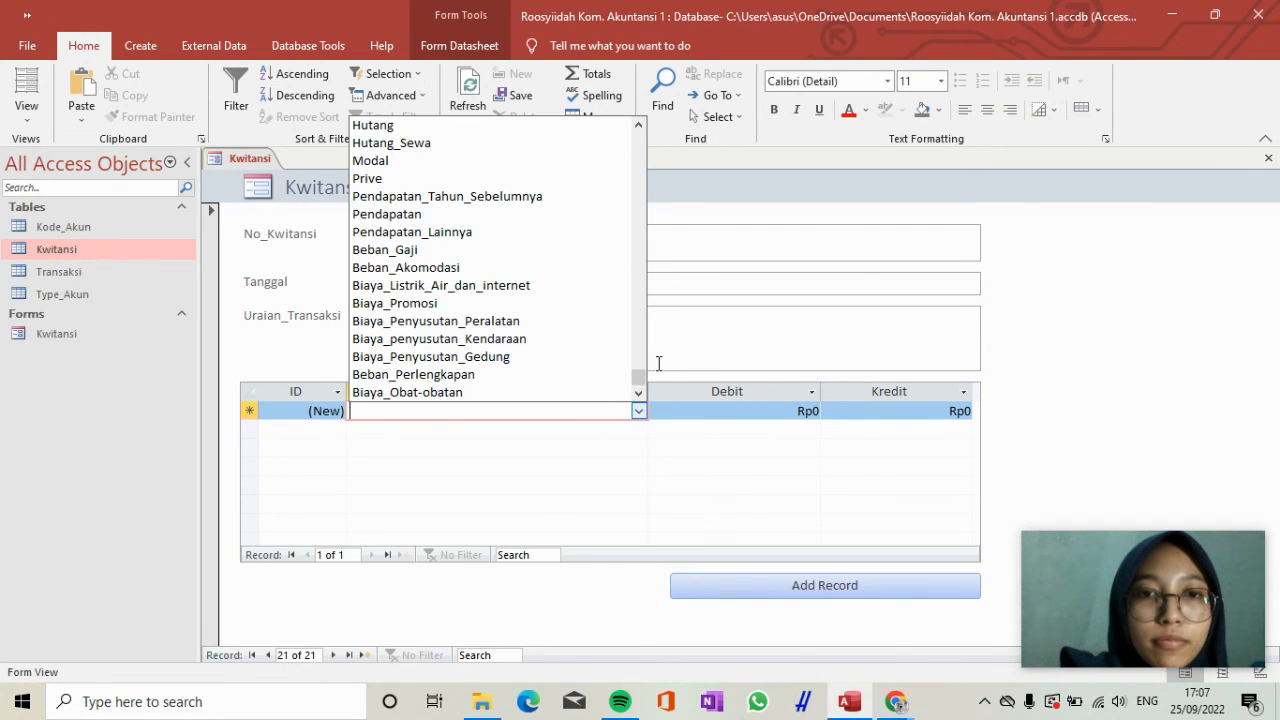
{"action": "left_click", "coordinate": [538, 357]}
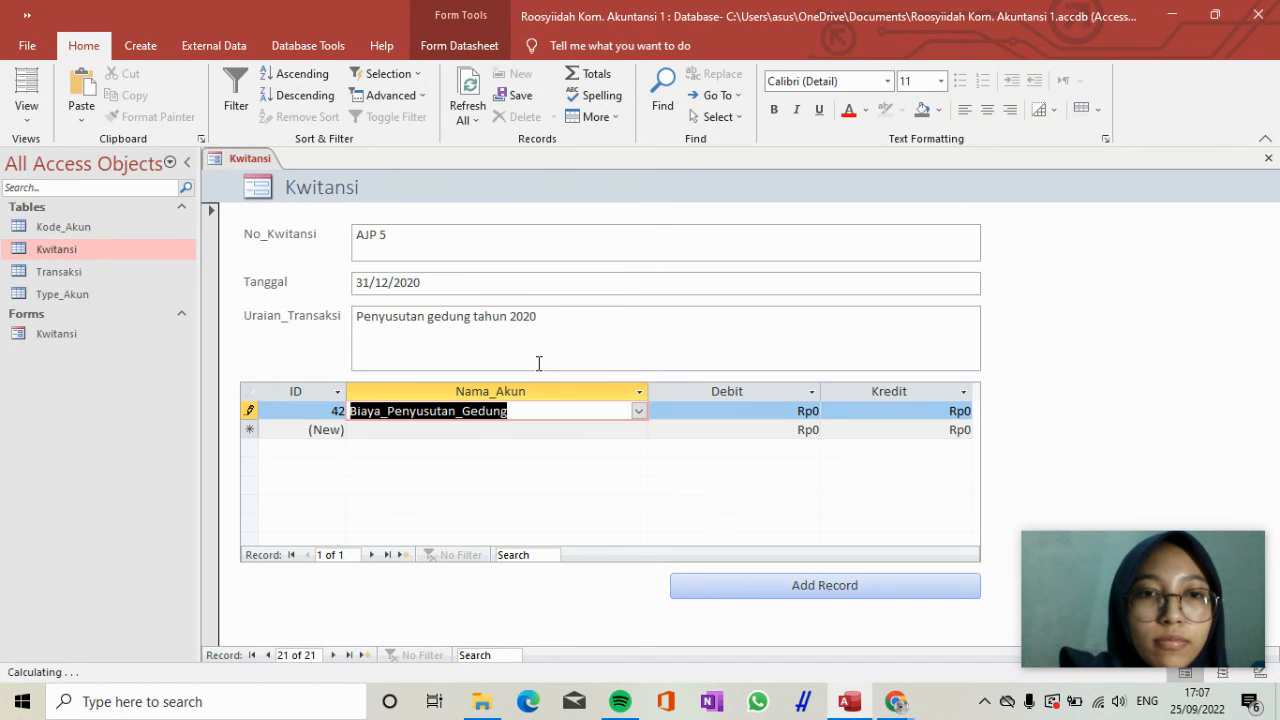
{"action": "left_click", "coordinate": [706, 413]}
{"action": "type", "text": "25"}
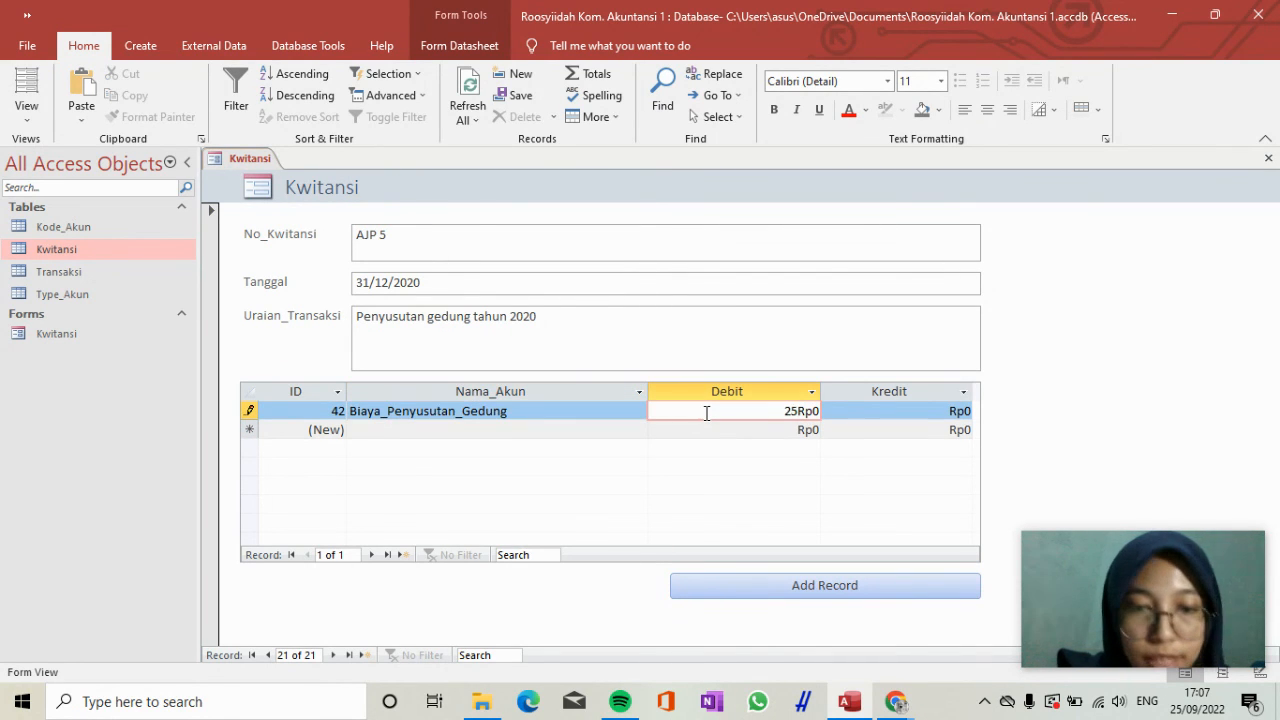
{"action": "type", "text": "000"}
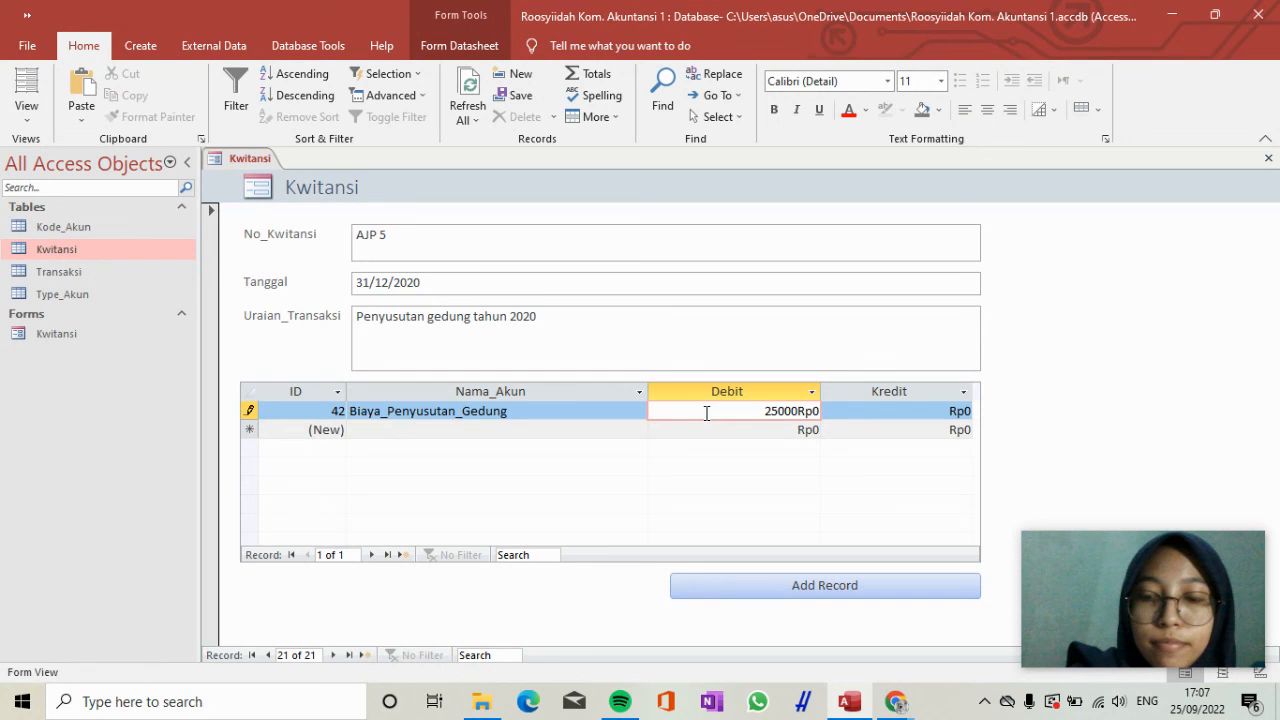
{"action": "key", "text": "Tab"}
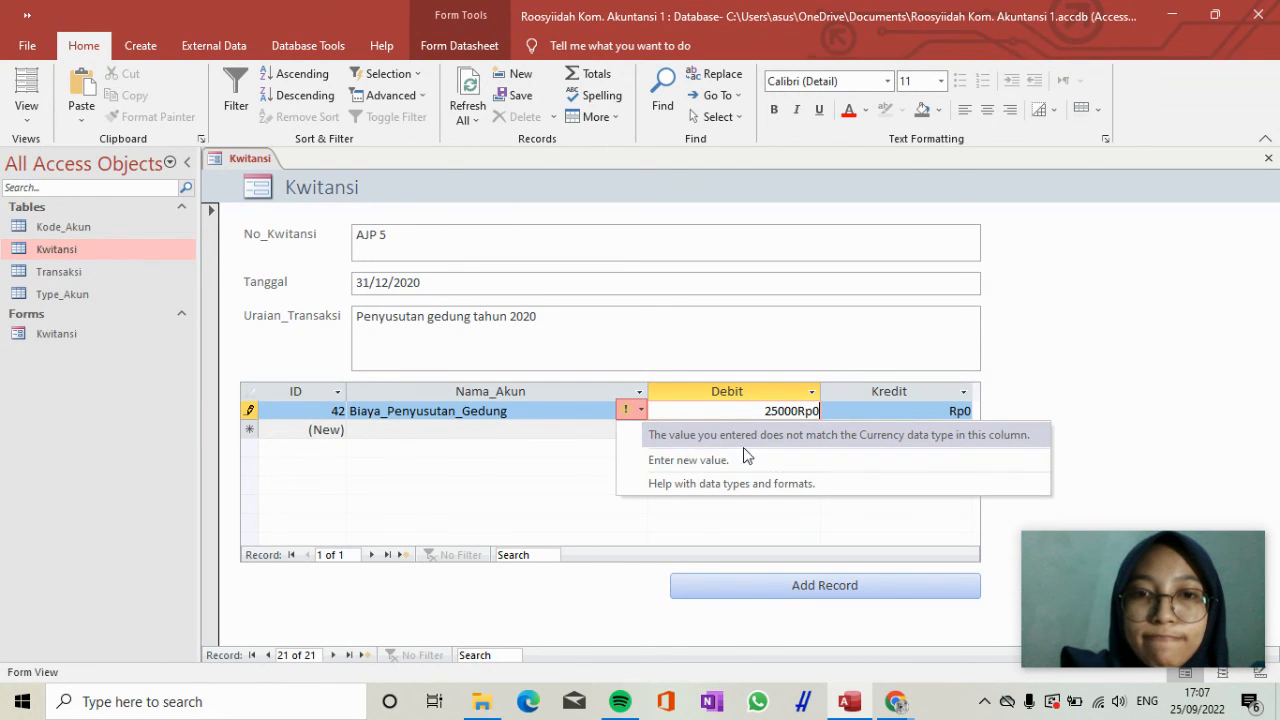
{"action": "key", "text": "Up"}
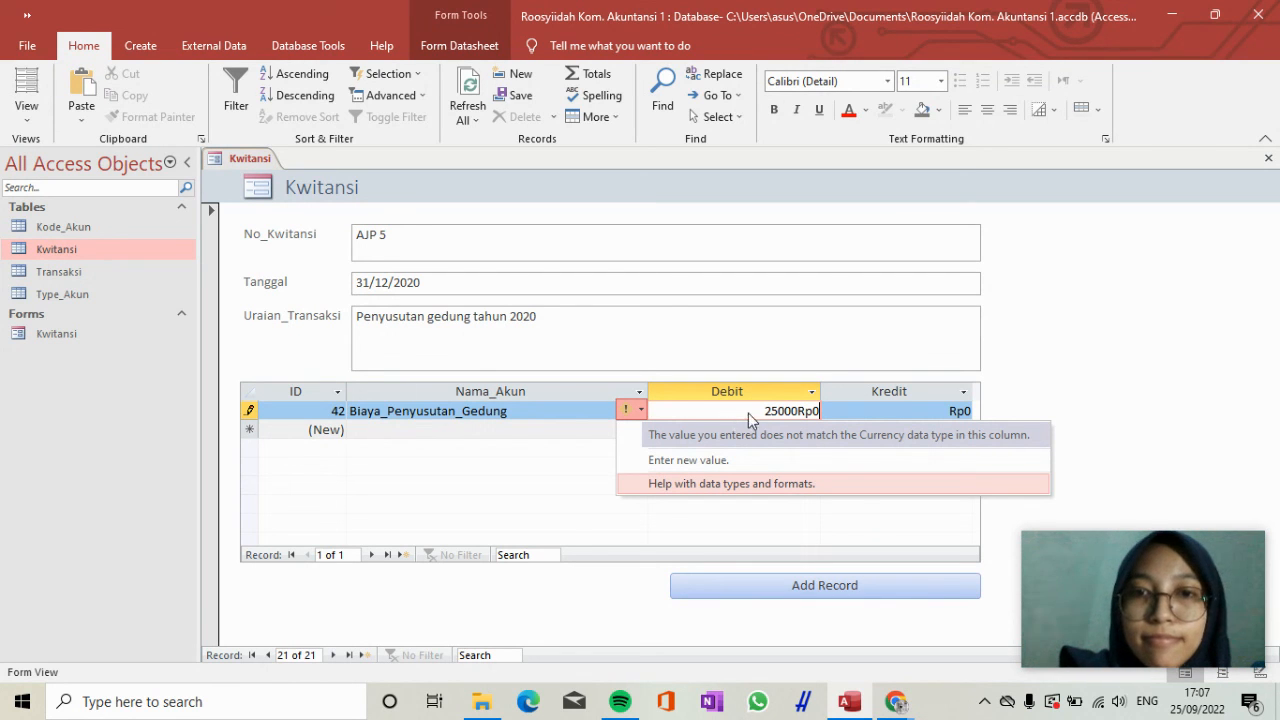
{"action": "left_click", "coordinate": [786, 412]}
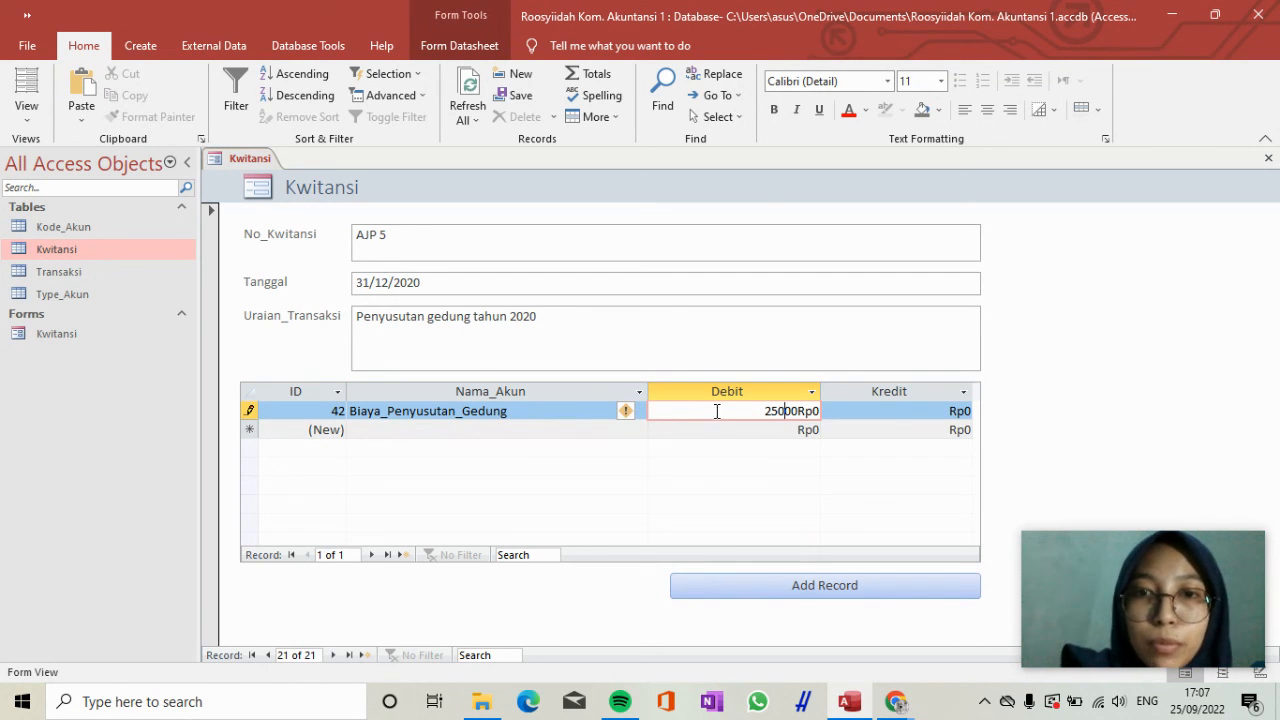
{"action": "type", "text": "000"}
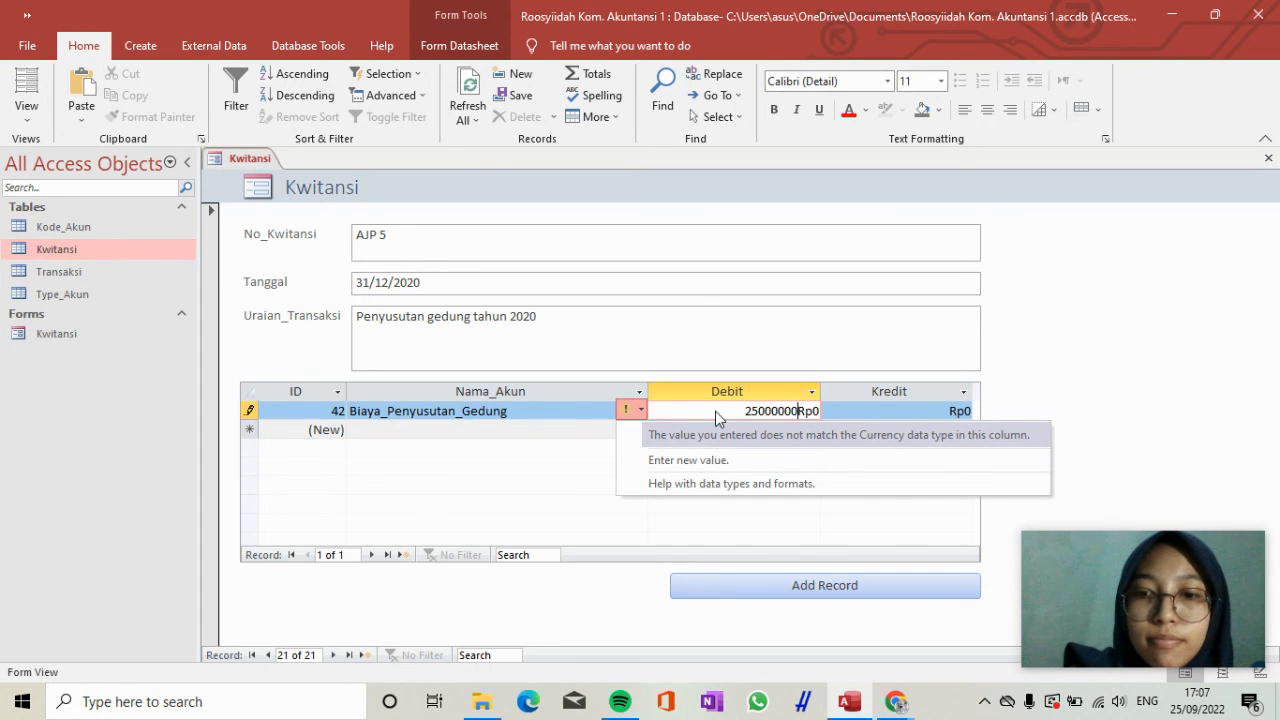
{"action": "key", "text": "Up"}
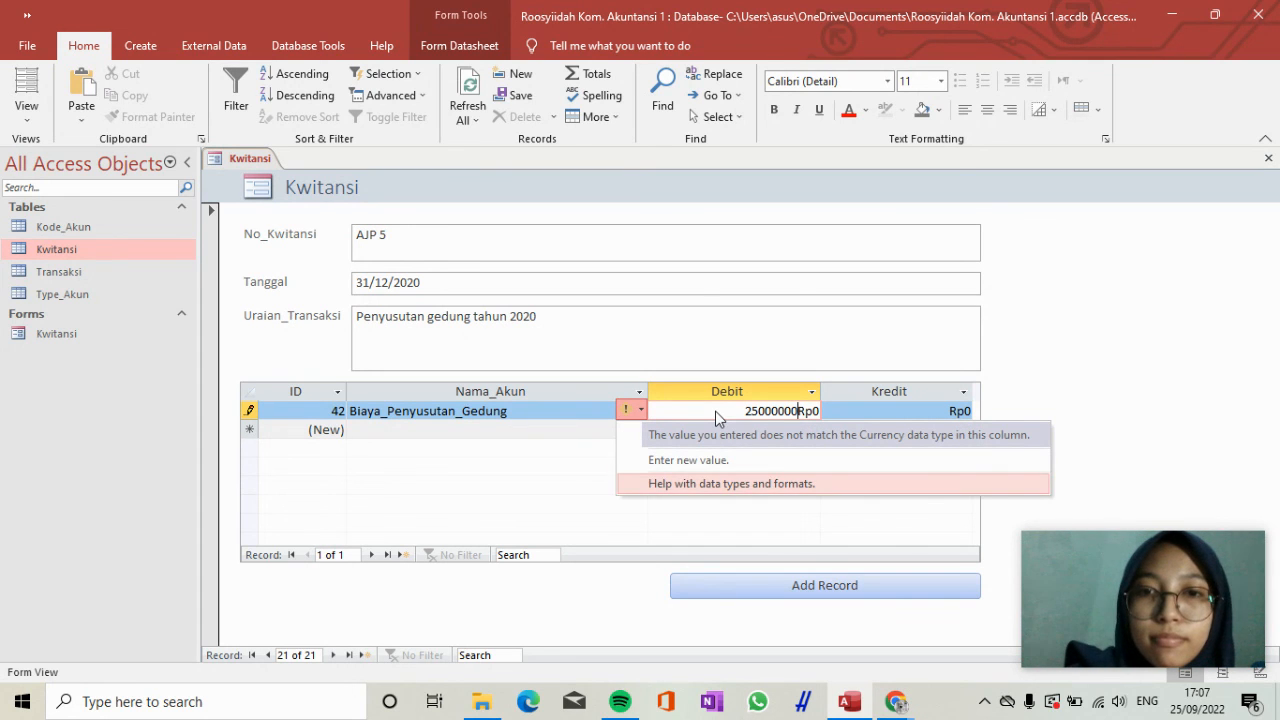
{"action": "left_click", "coordinate": [759, 463]}
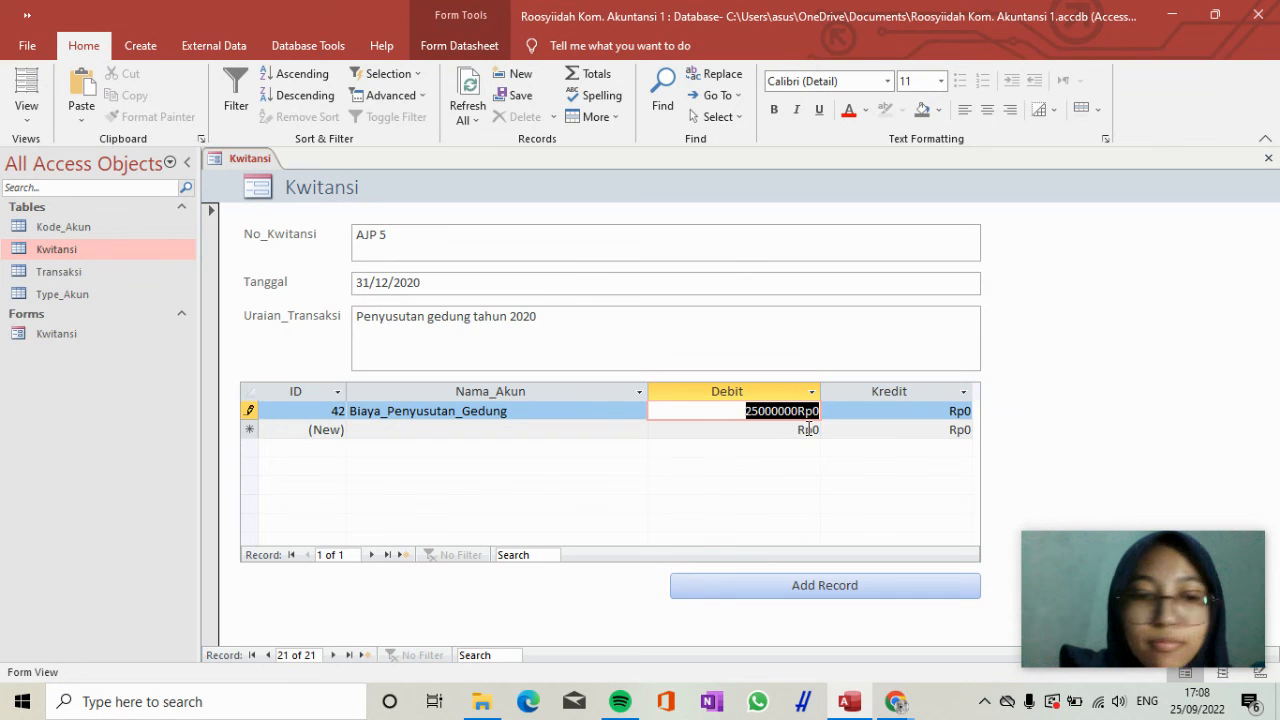
{"action": "left_click", "coordinate": [808, 429]}
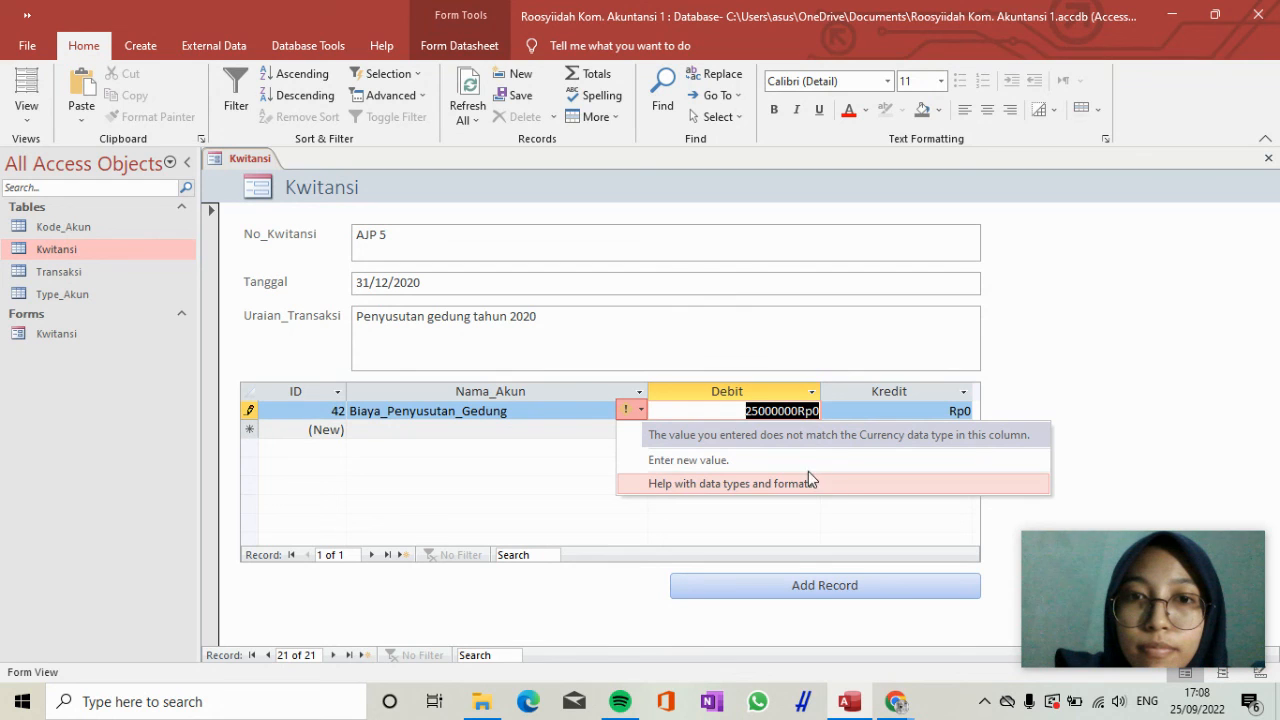
{"action": "left_click", "coordinate": [641, 410]}
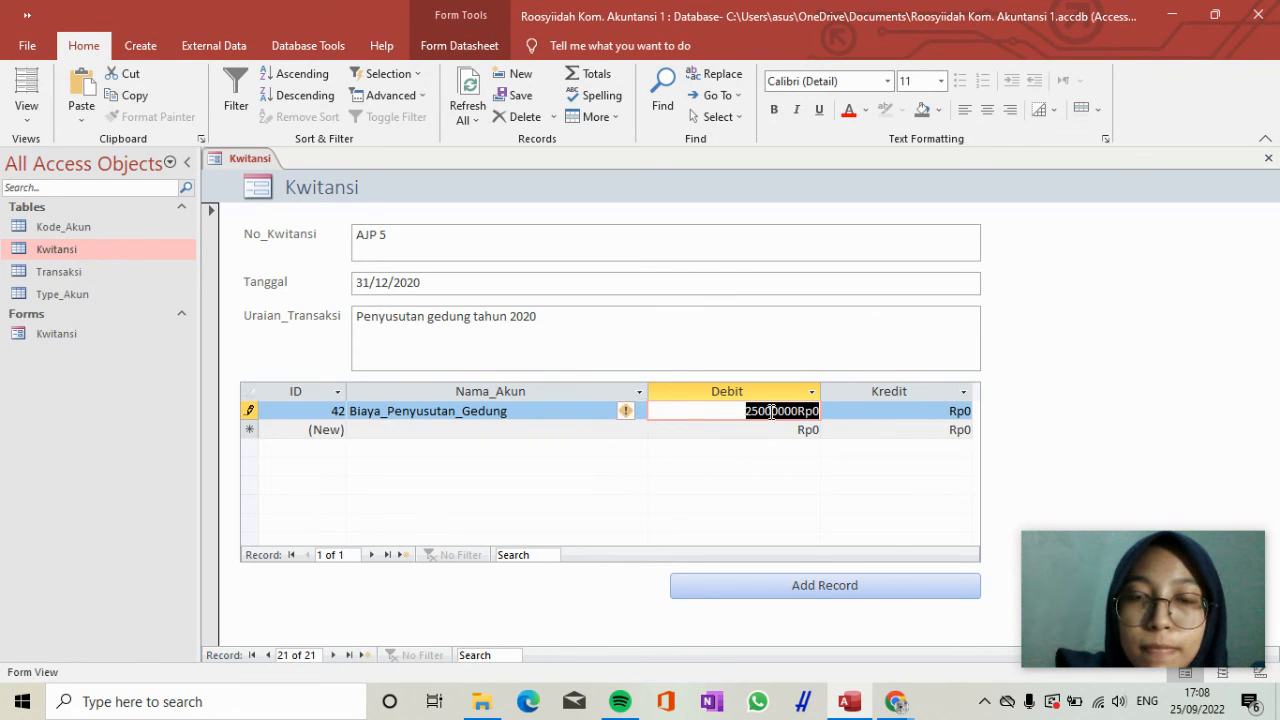
Set the Debit of the Biaya_Penyusutan_Gedung line to 25.000.000, replacing the whole cell content, and go on to a new transaction line.
{"action": "key", "text": "BackSpace"}
{"action": "type", "text": "25000000"}
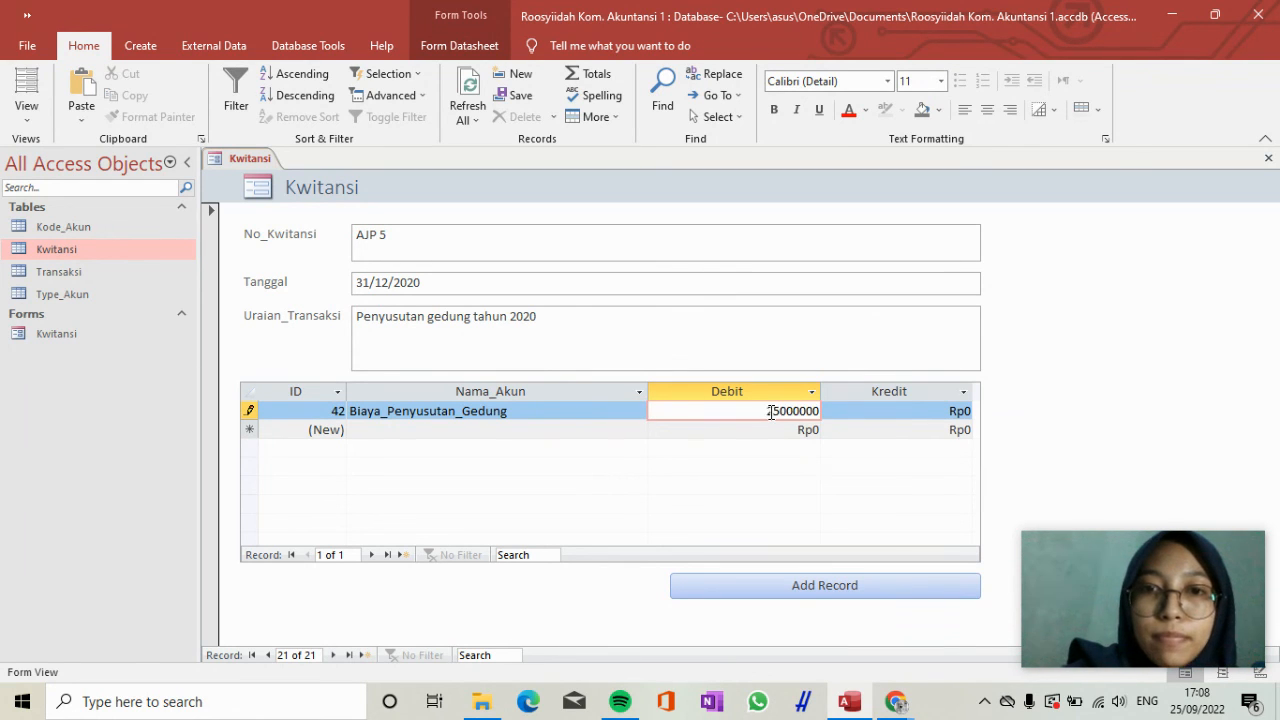
{"action": "key", "text": "Tab"}
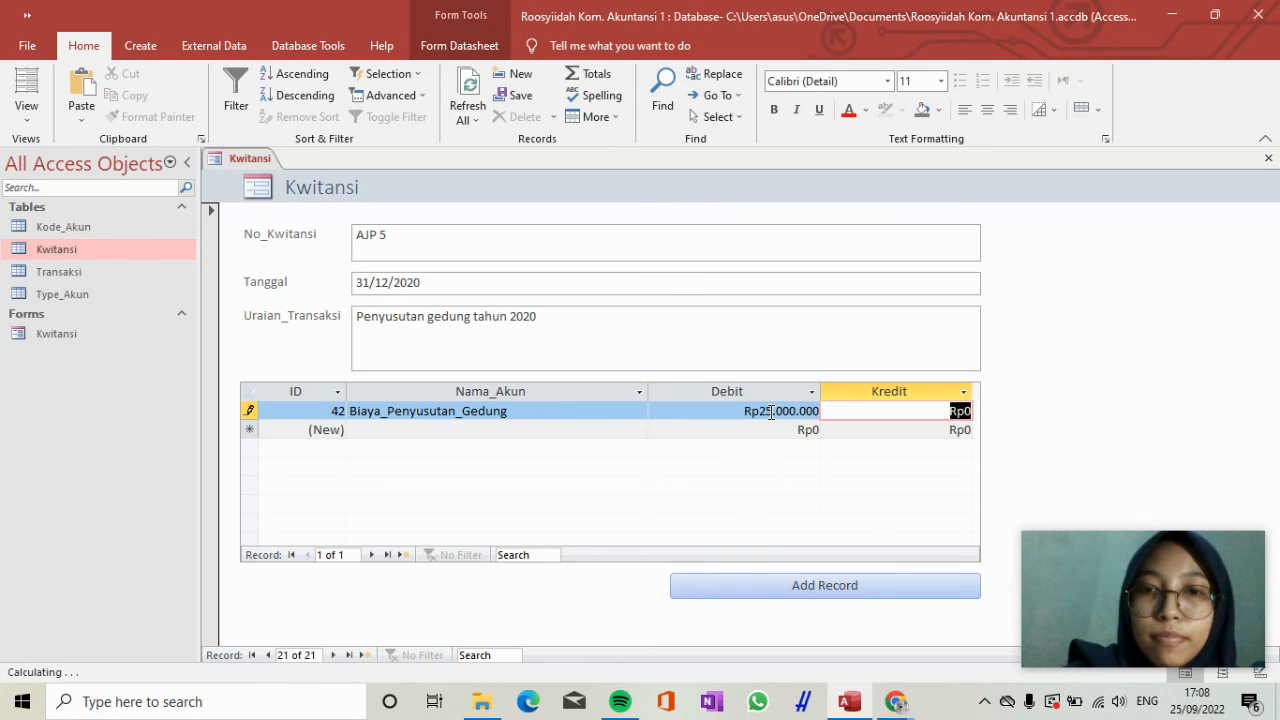
{"action": "key", "text": "Tab"}
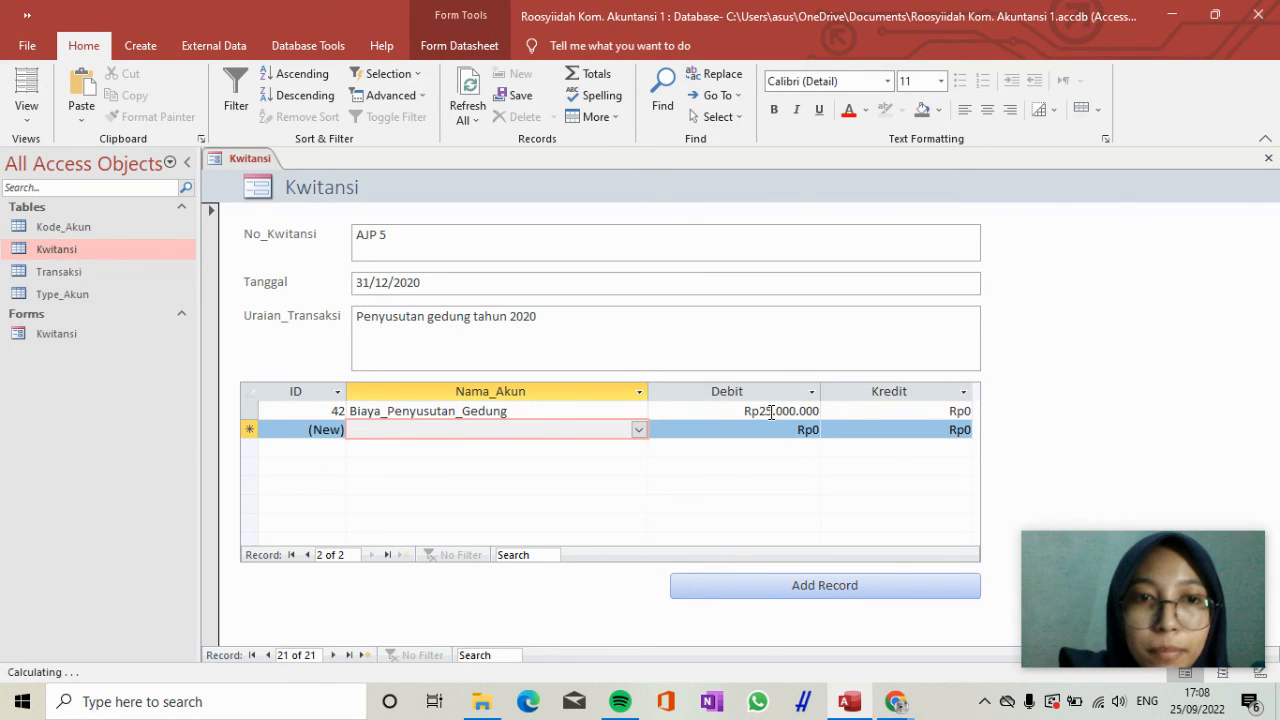
Add a second AJP 5 transaction line with account Akum_Penyusutan_Gedung and a Kredit of 25.000.000, and open a new blank Kwitansi record.
{"action": "left_click", "coordinate": [639, 429]}
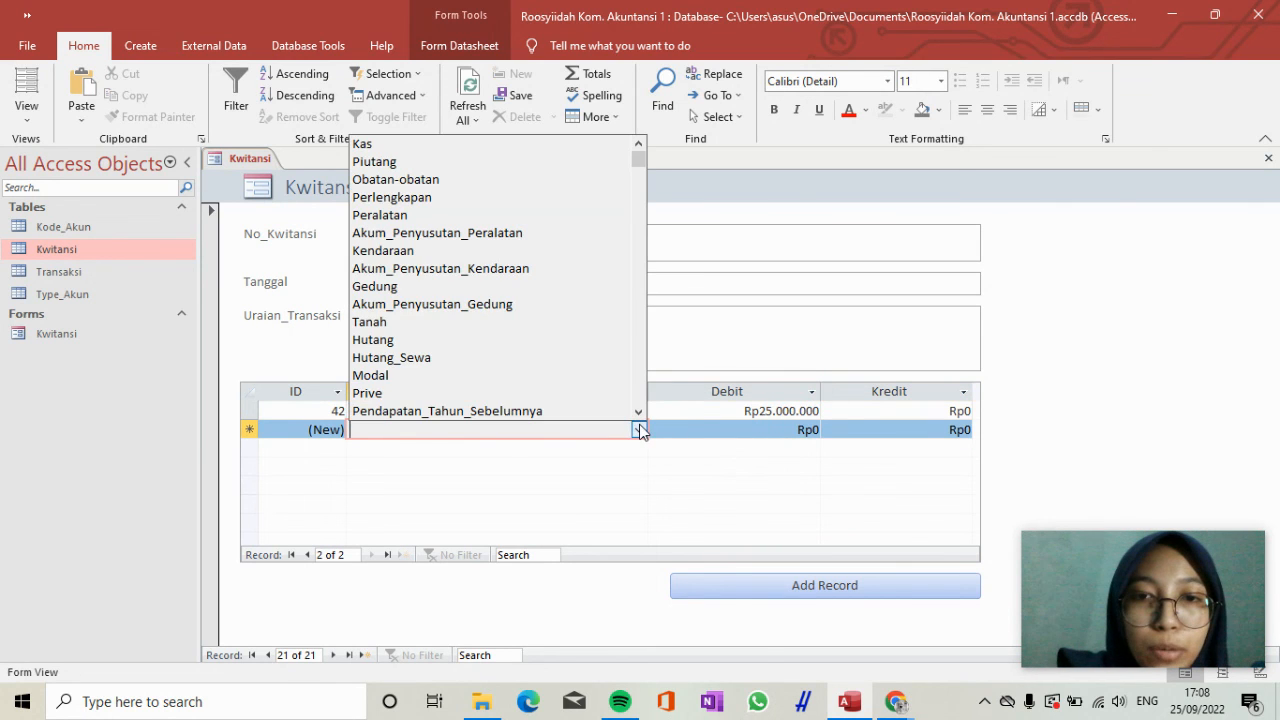
{"action": "left_click", "coordinate": [605, 306]}
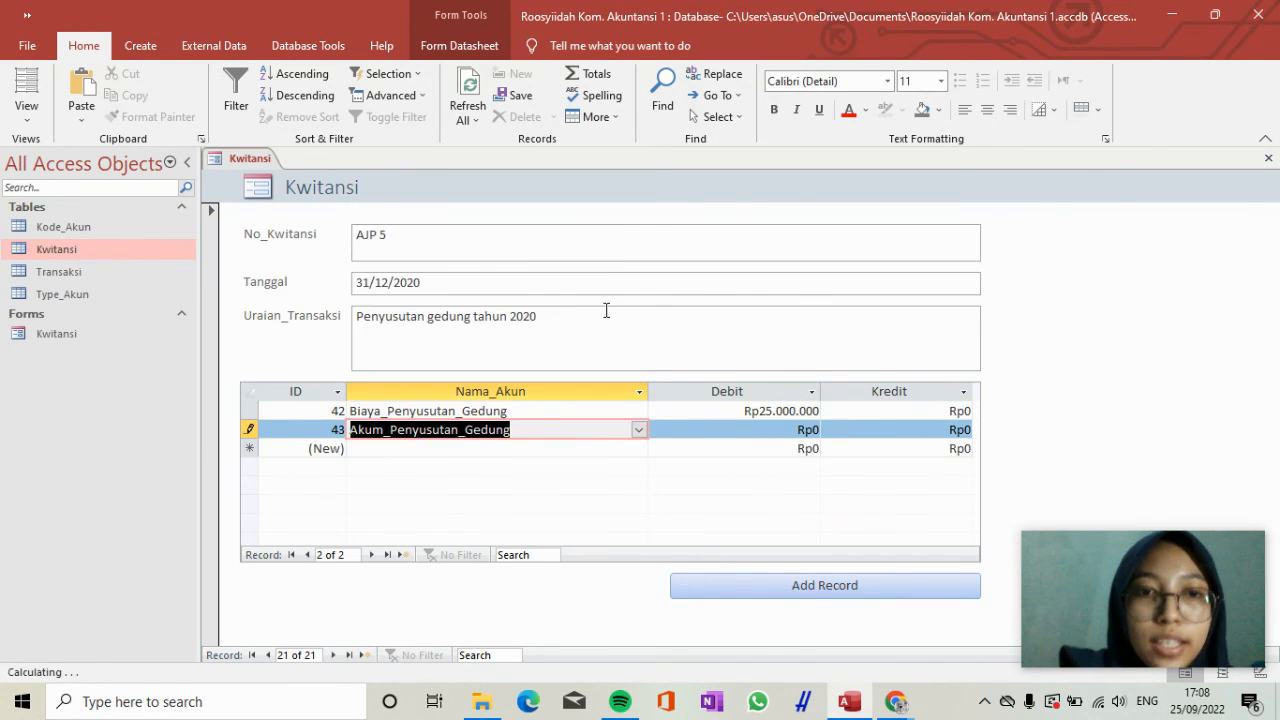
{"action": "key", "text": "Tab"}
{"action": "key", "text": "Tab"}
{"action": "type", "text": "2"}
{"action": "type", "text": "5."}
{"action": "type", "text": "000.000"}
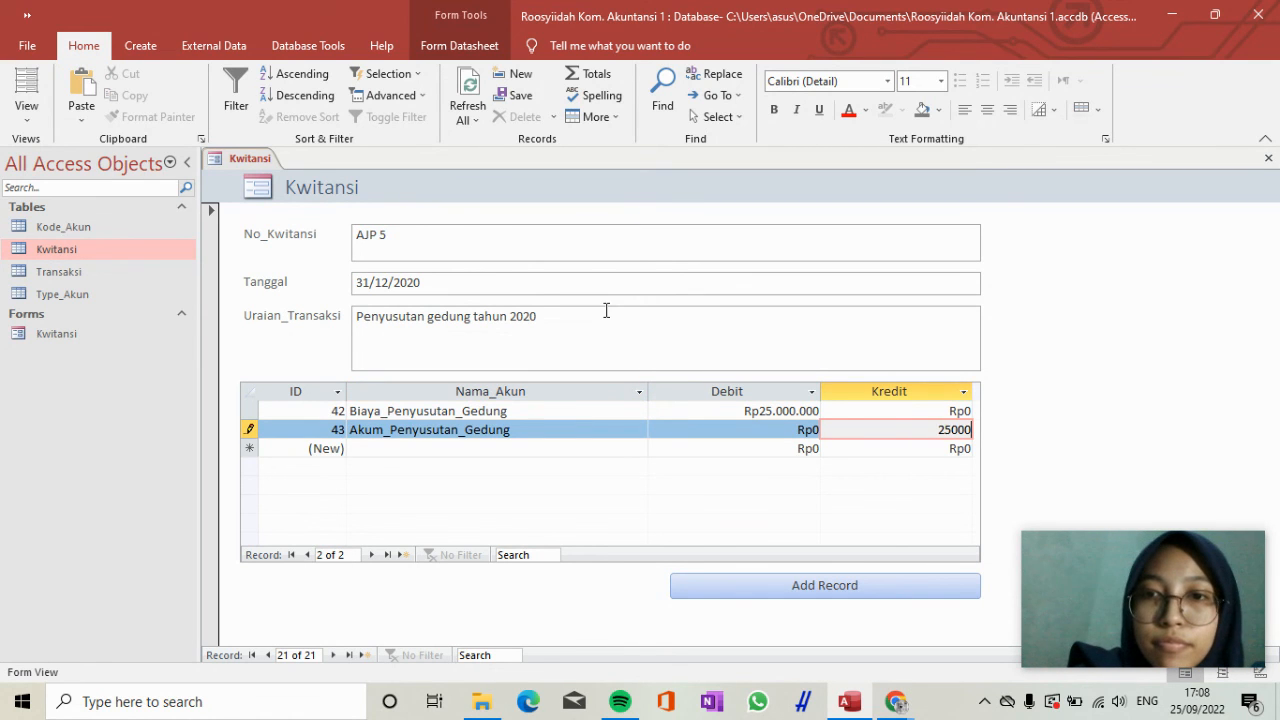
{"action": "key", "text": "Tab"}
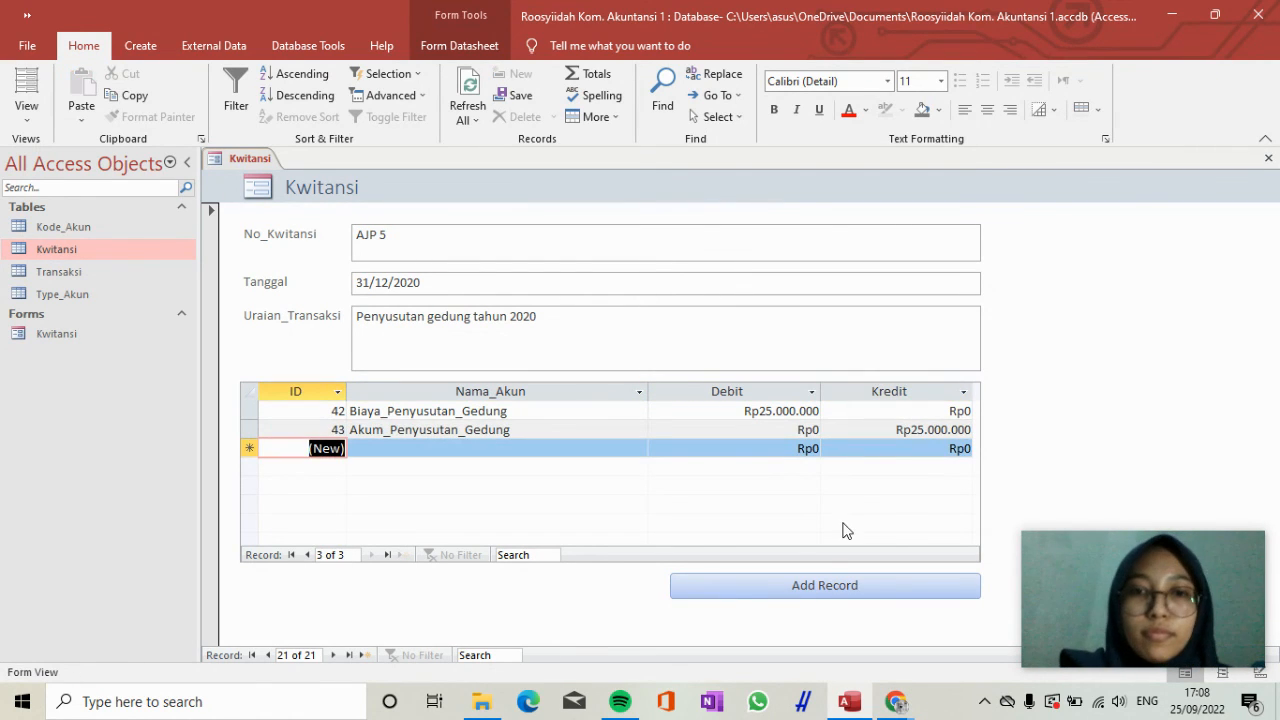
{"action": "left_click", "coordinate": [841, 590]}
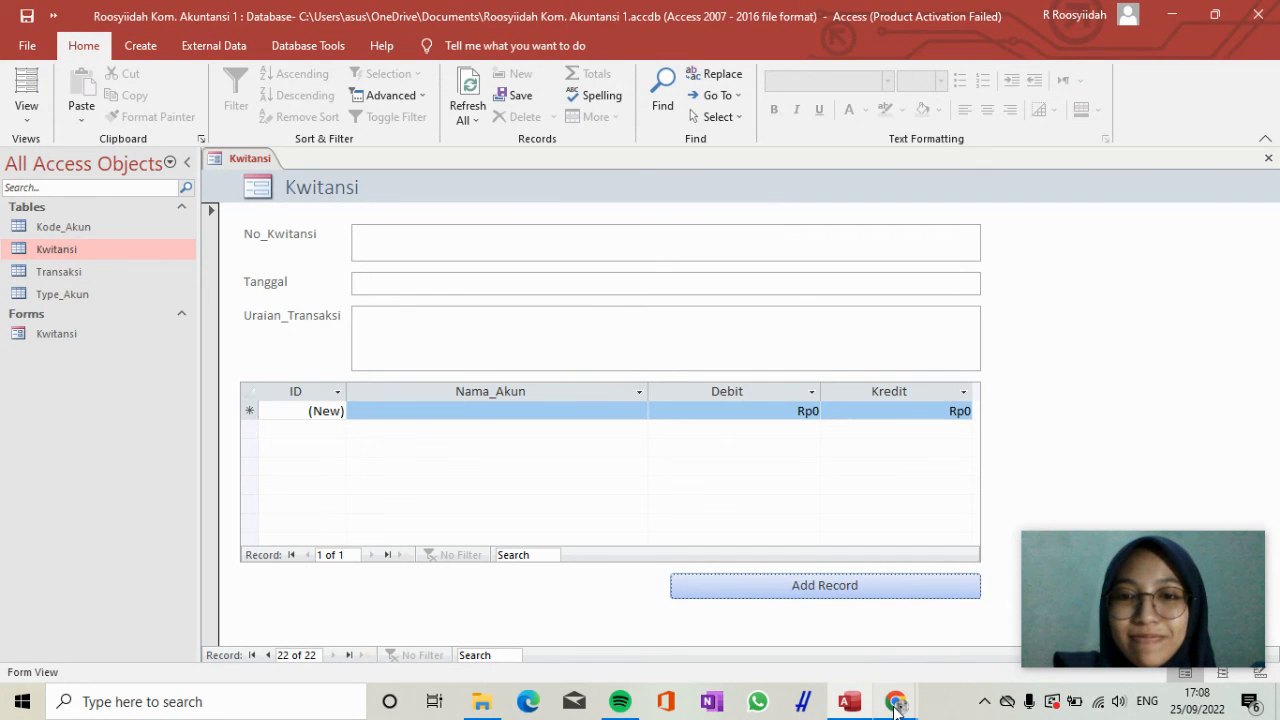
{"action": "mouse_move", "coordinate": [893, 704]}
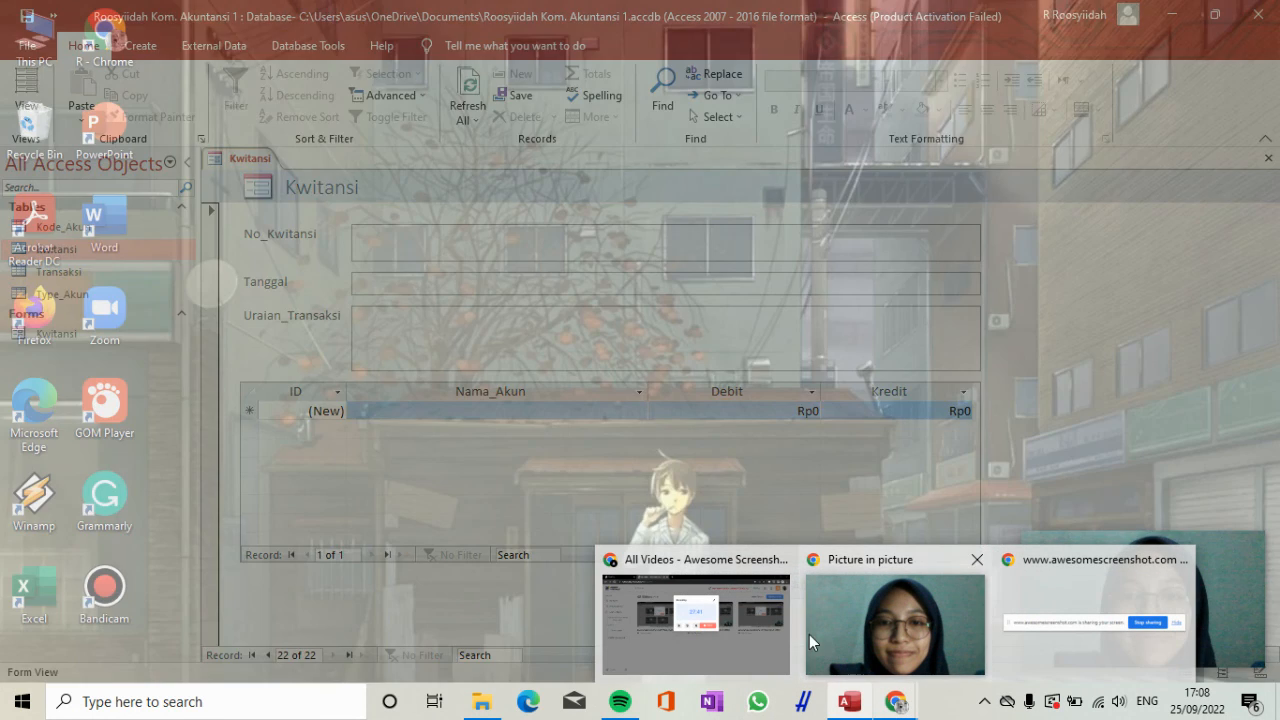